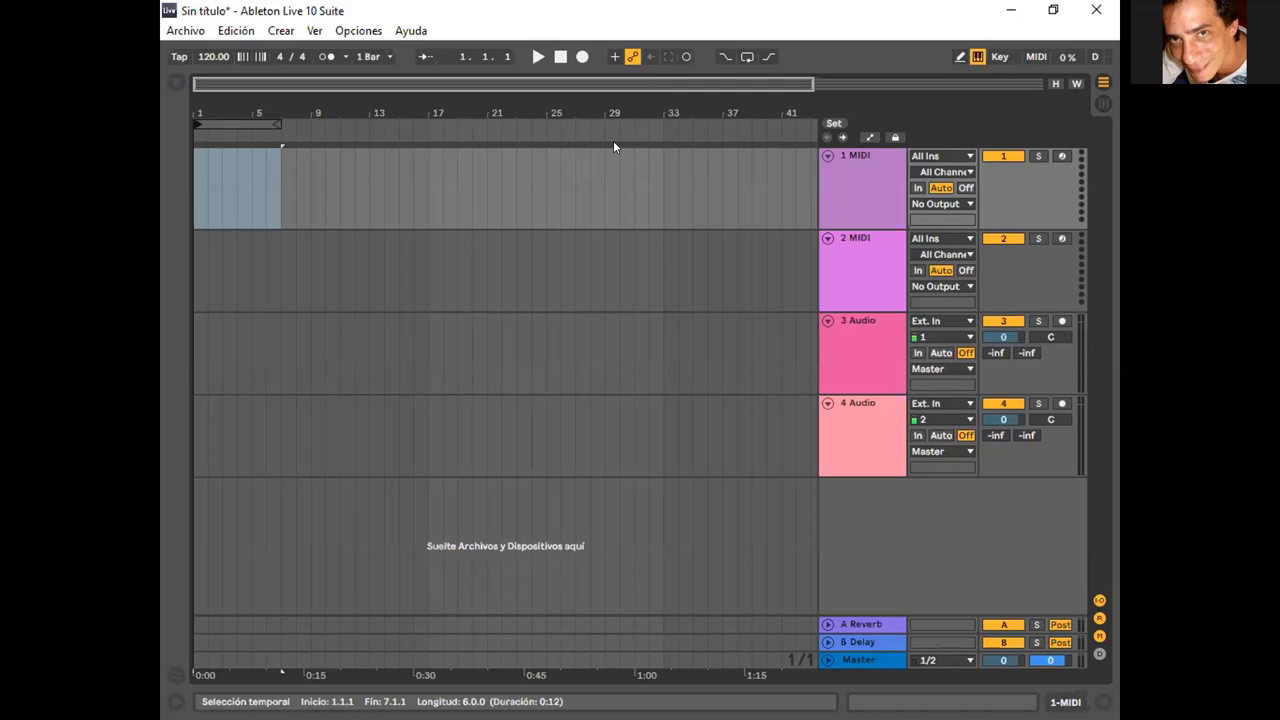
click(1094, 173)
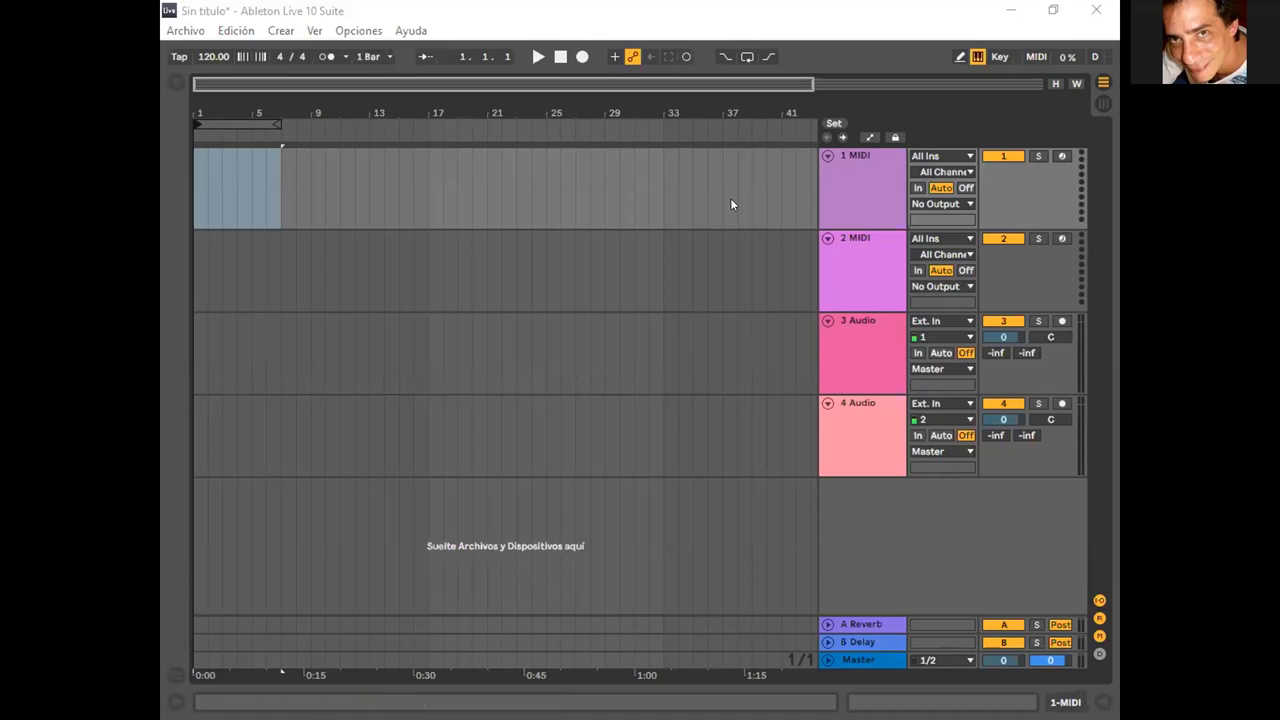
key(alt+Tab)
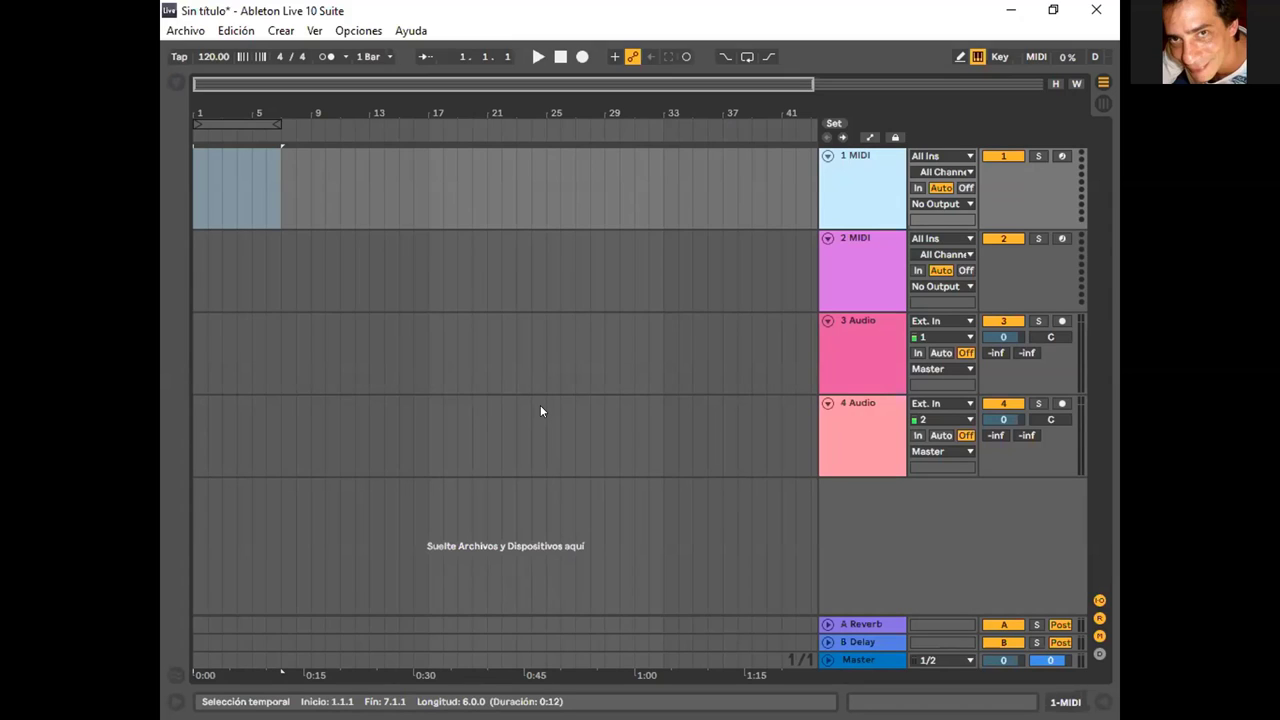
key(alt+Tab)
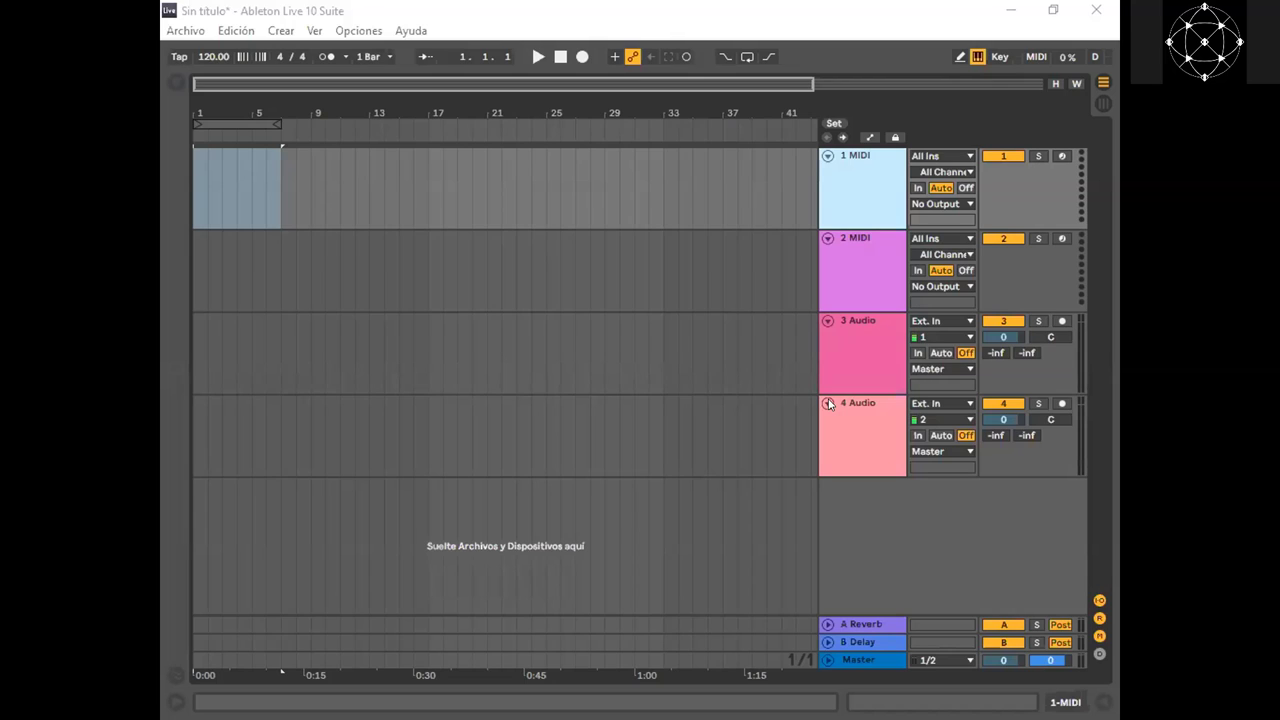
click(489, 98)
mouse_move(489, 98)
mouse_down()
mouse_move(489, 120)
mouse_move(440, 120)
mouse_move(505, 113)
mouse_up()
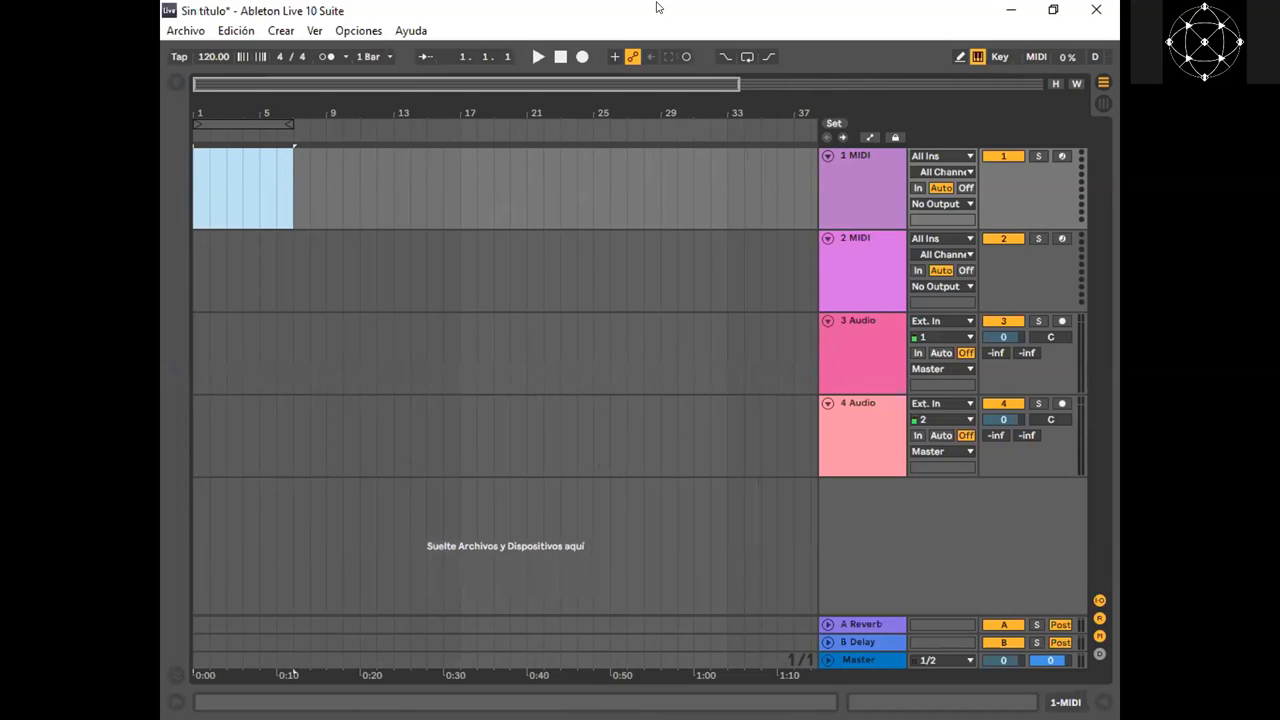
click(612, 6)
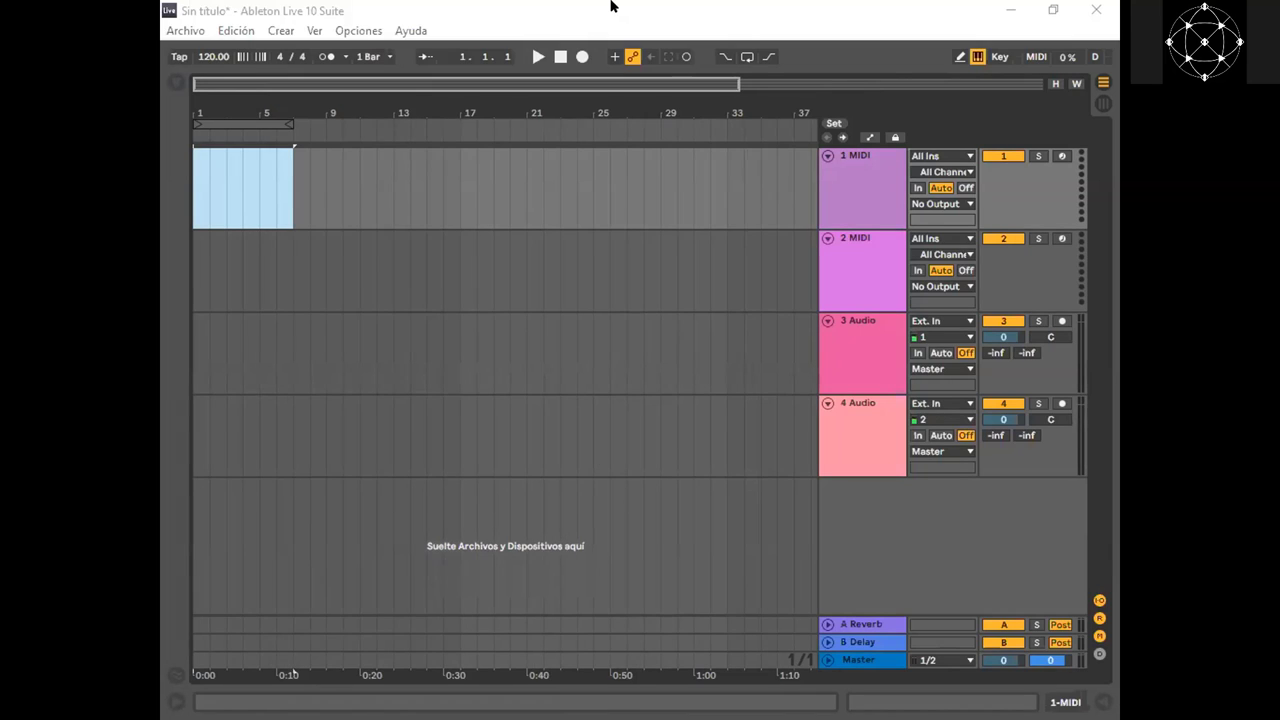
click(638, 109)
drag(587, 97, 587, 105)
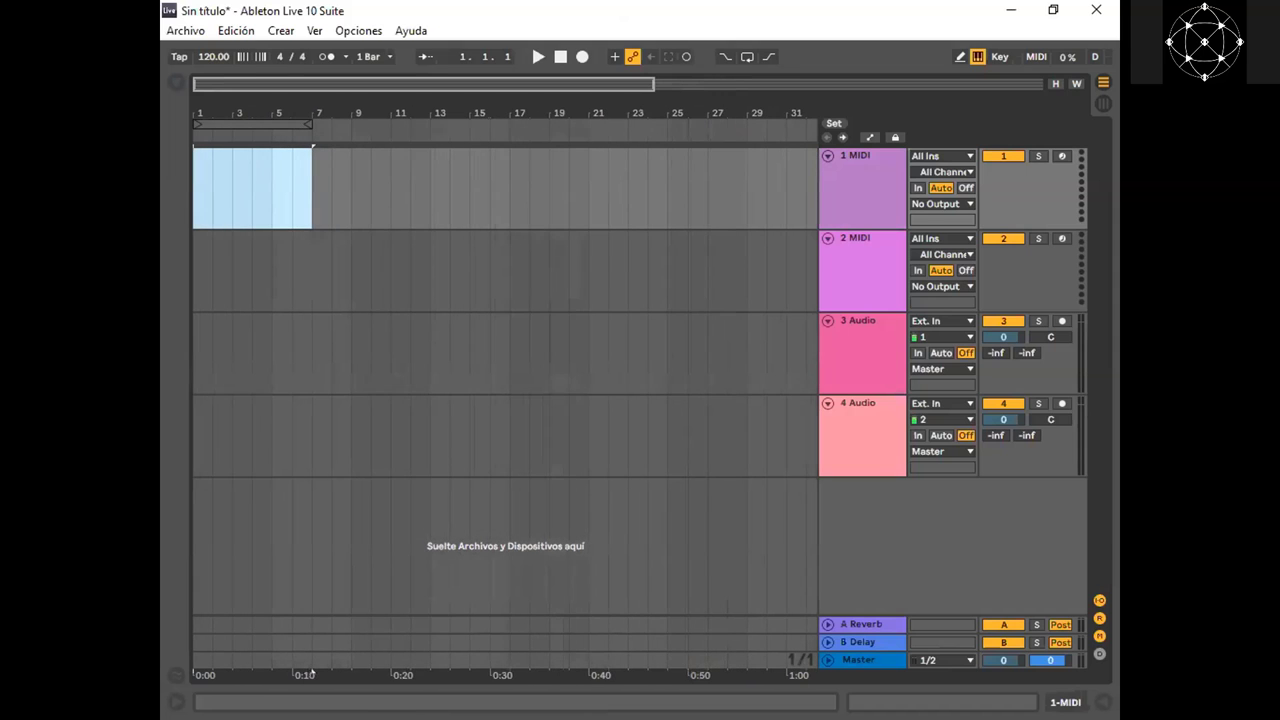
mouse_move(508, 106)
mouse_down()
mouse_move(581, 122)
mouse_move(508, 110)
mouse_move(520, 110)
mouse_up()
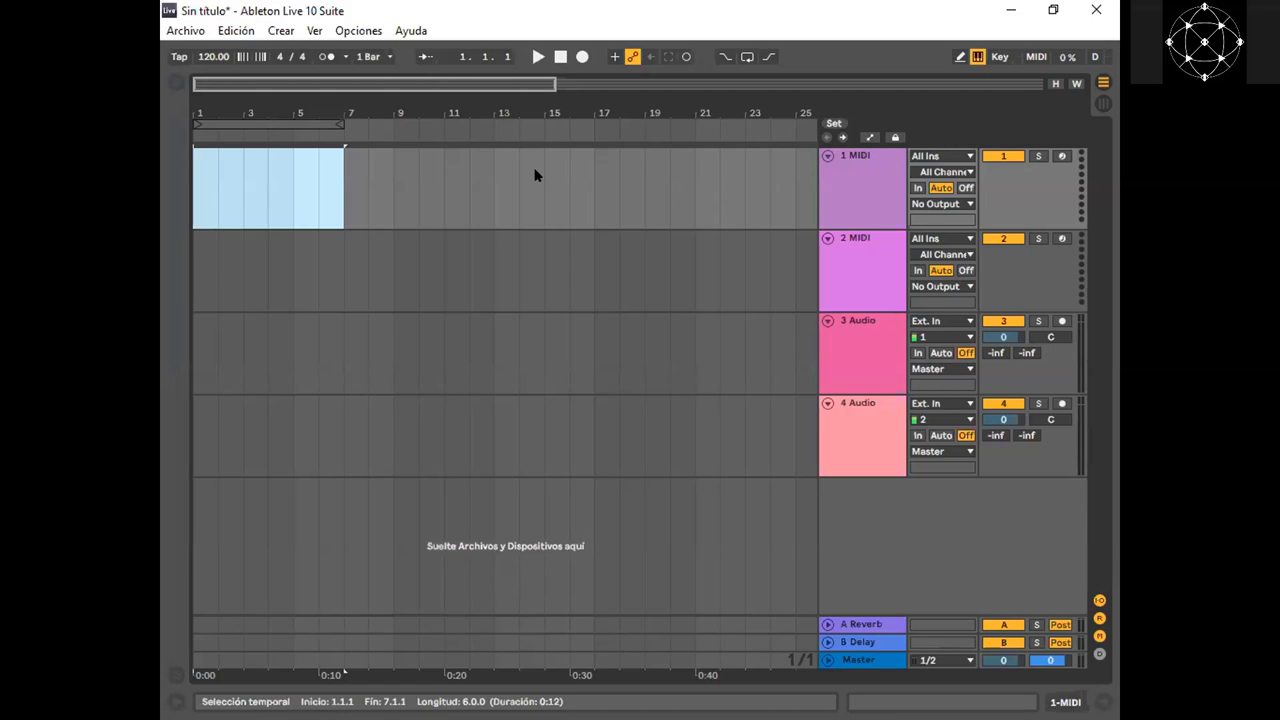
Fold the 1 MIDI, 2 MIDI and 3 Audio tracks to their minimum height
click(827, 156)
click(828, 173)
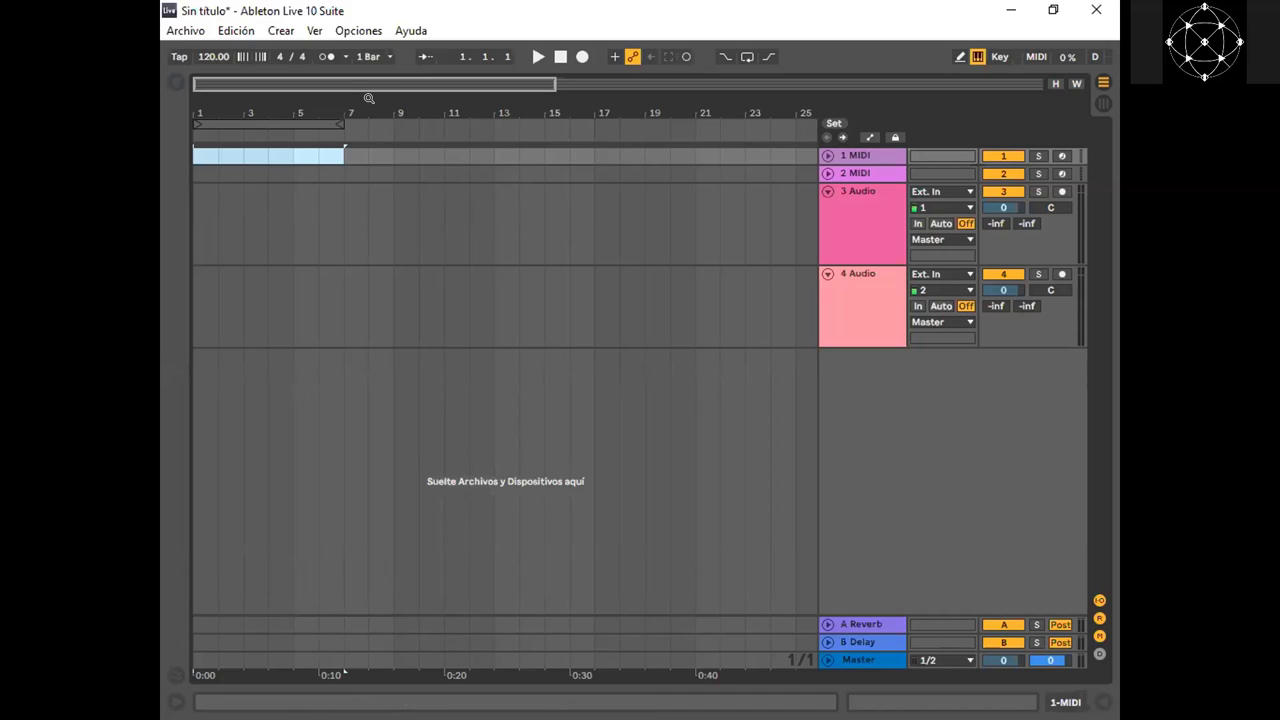
drag(510, 108, 578, 117)
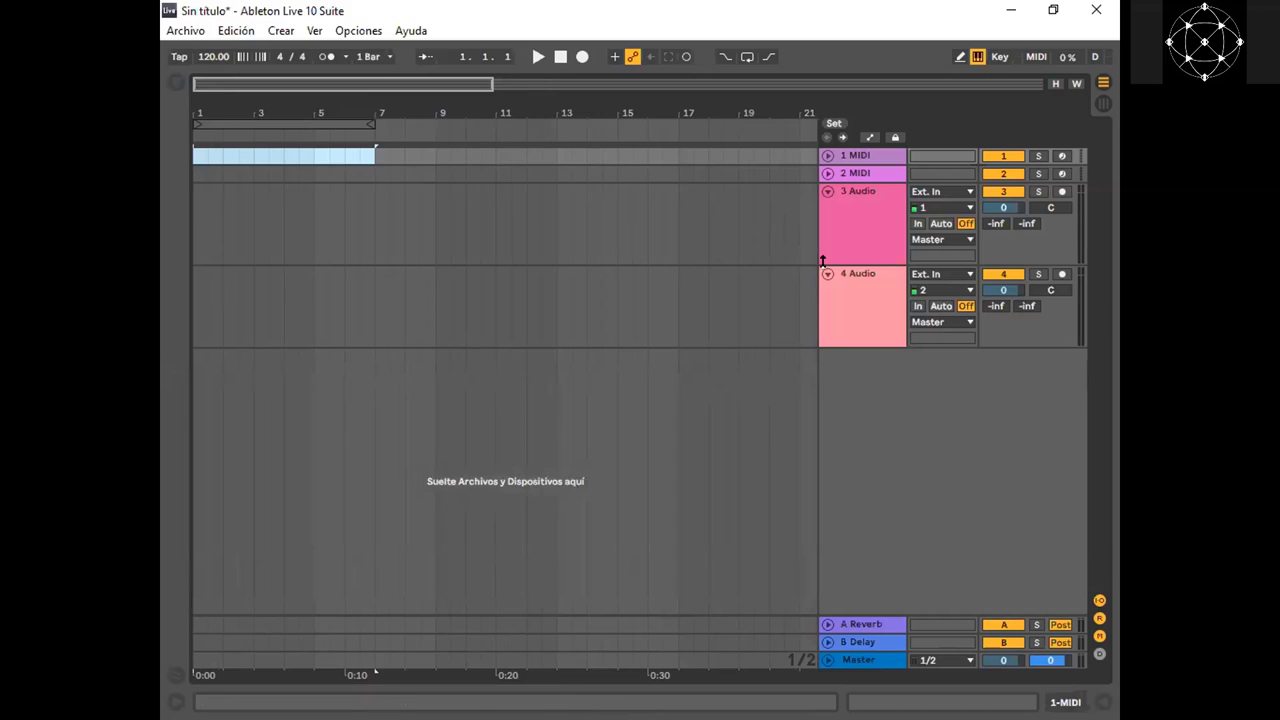
click(827, 191)
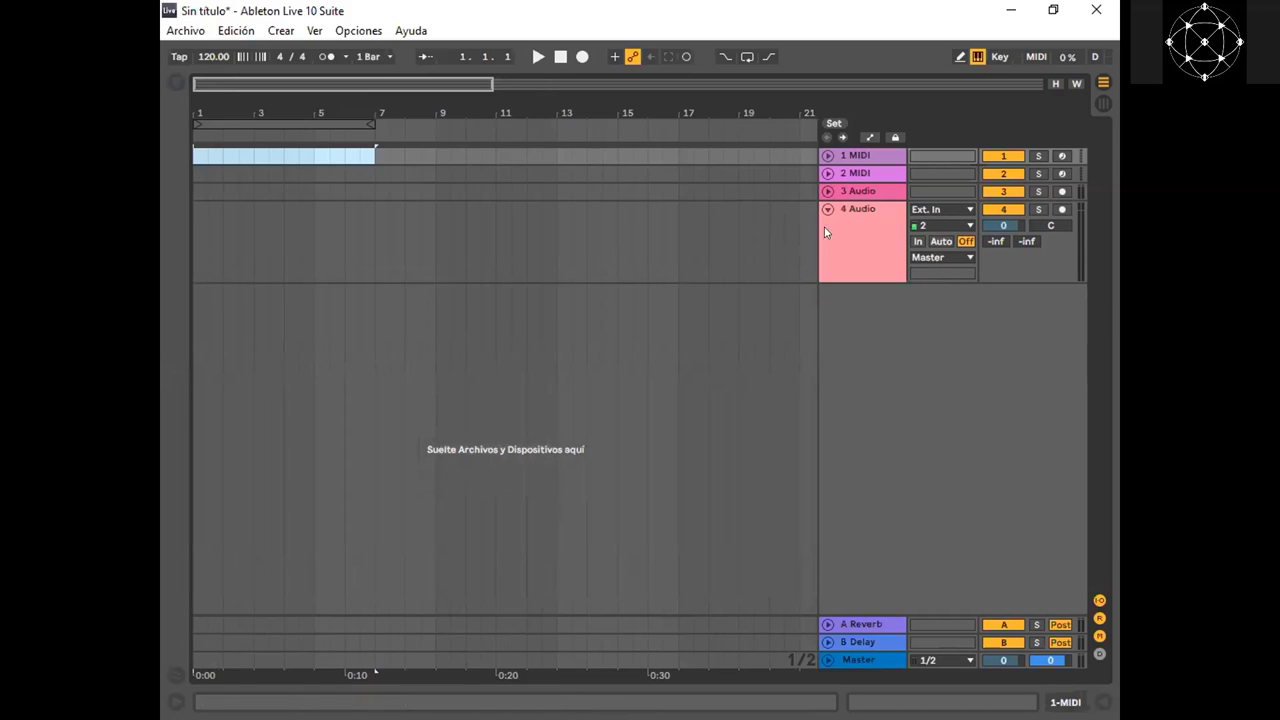
Unfold the 1 MIDI, 3 Audio and 2 MIDI tracks to their full height
drag(653, 112, 779, 118)
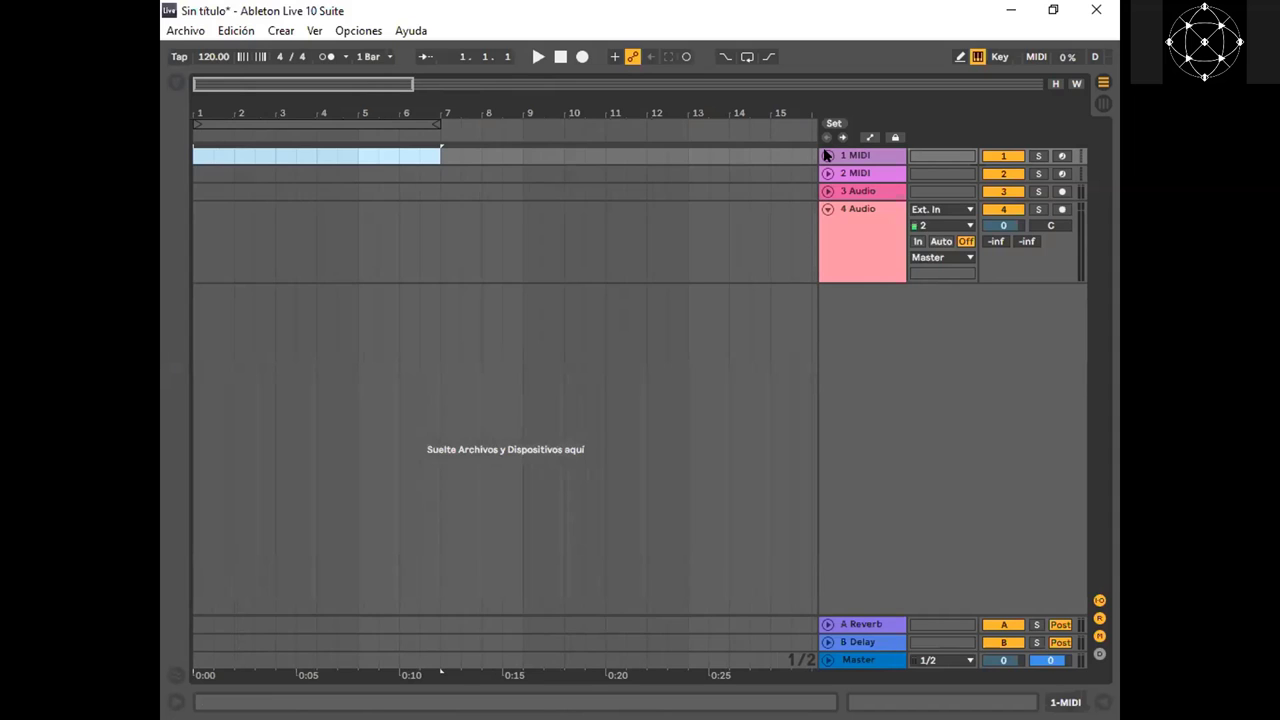
click(828, 155)
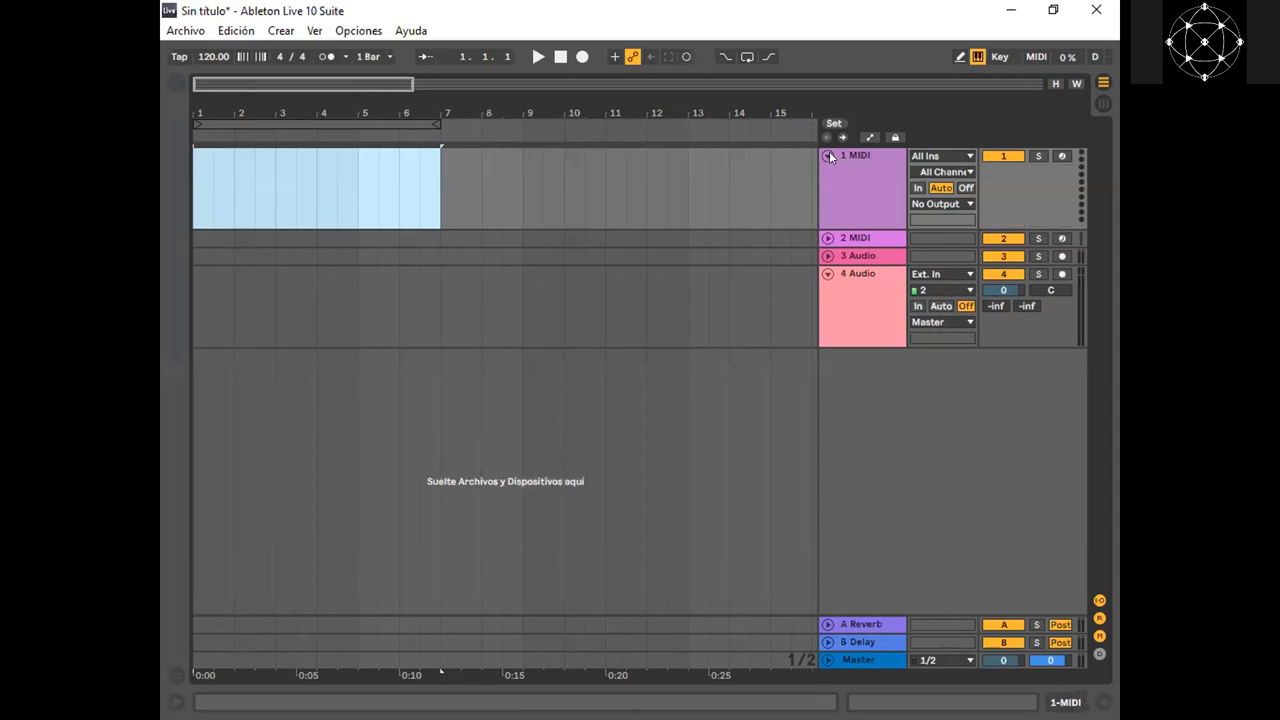
click(828, 255)
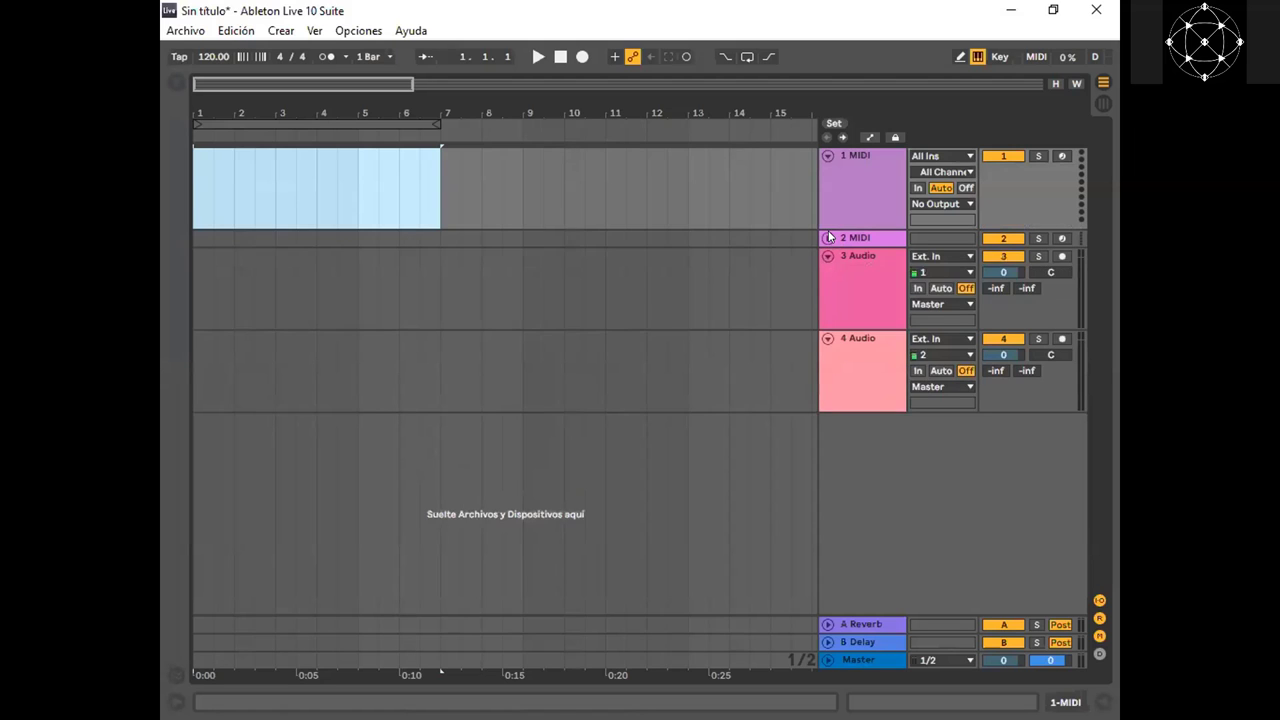
click(828, 238)
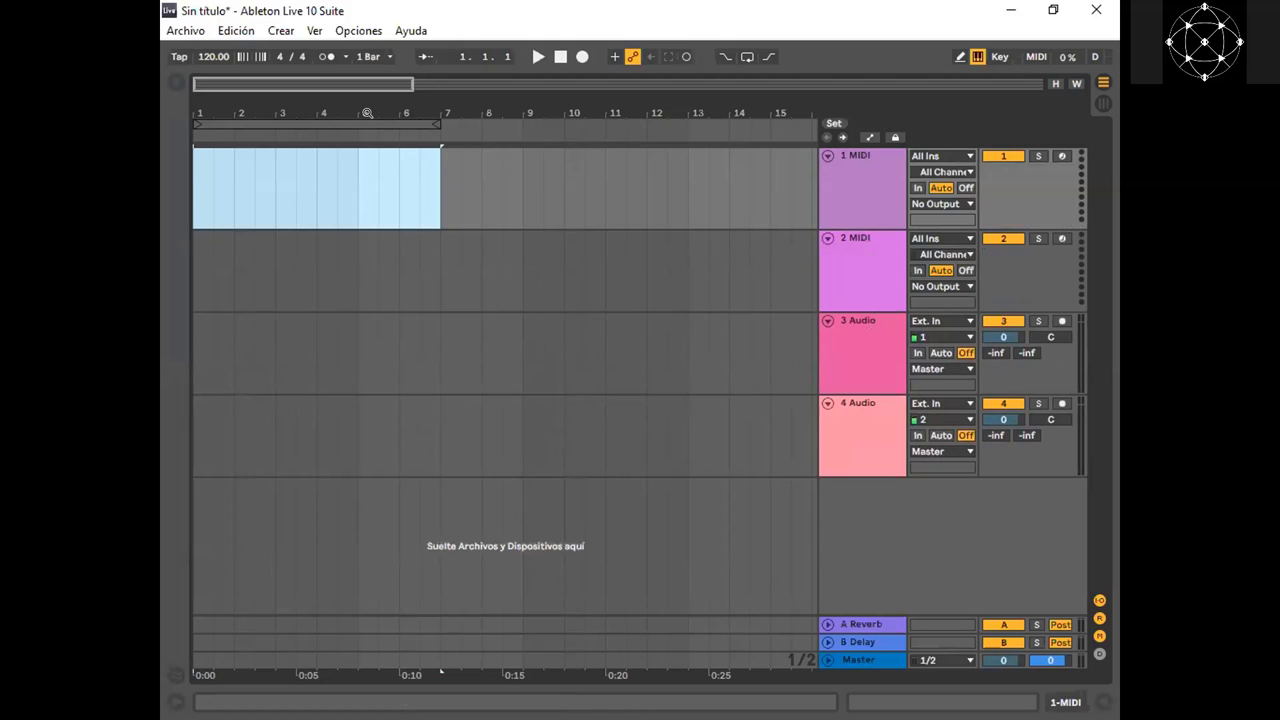
Select the first four bars of the 1 MIDI track, from bar 1 to bar 5
drag(367, 113, 367, 86)
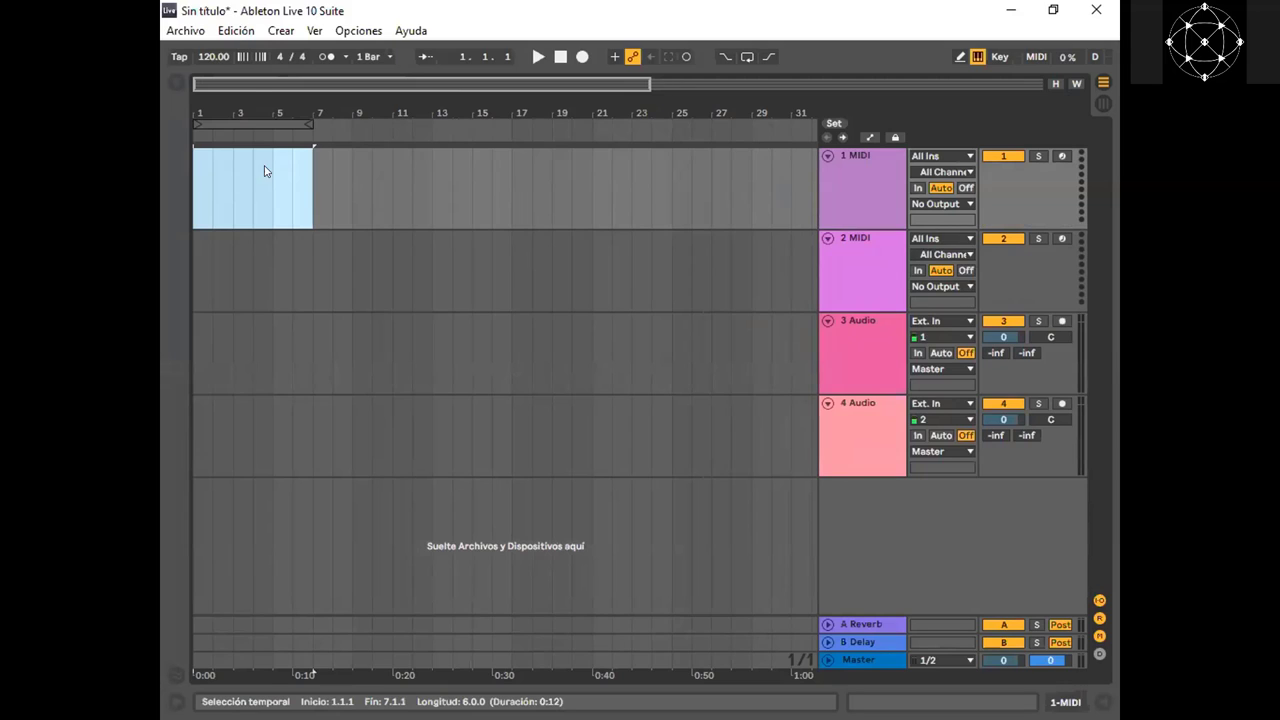
drag(265, 171, 199, 163)
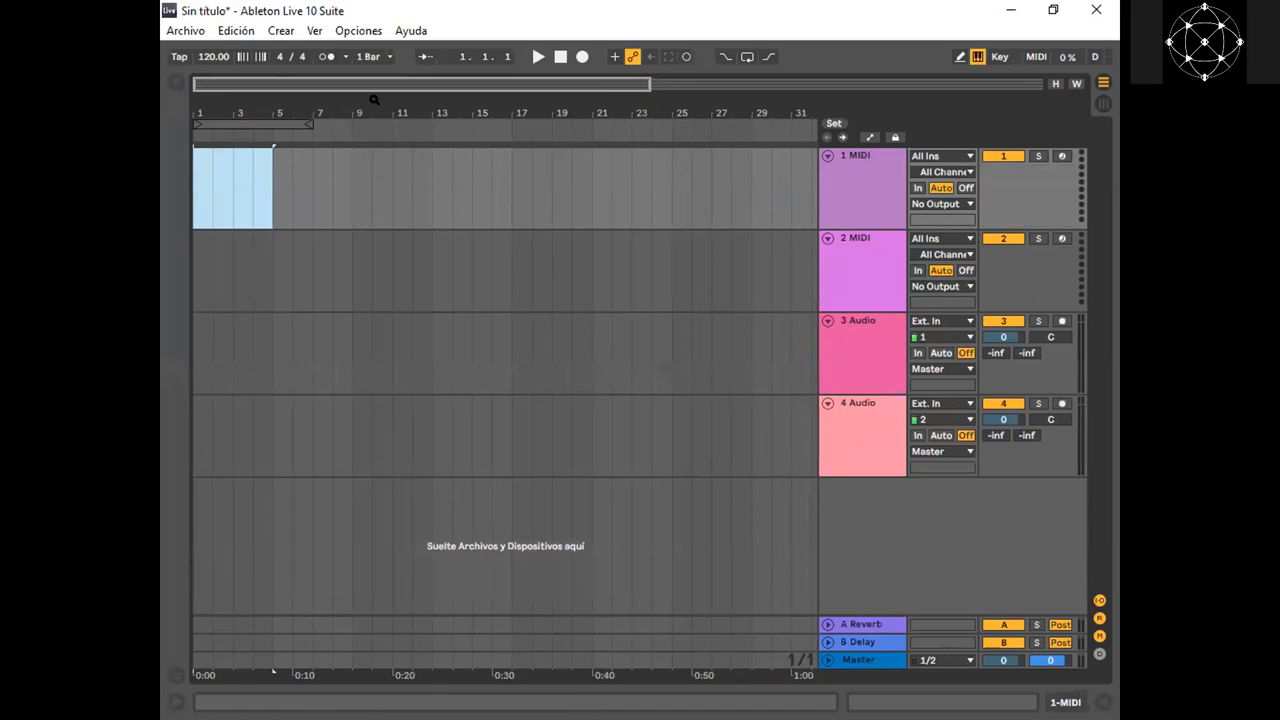
drag(374, 100, 374, 126)
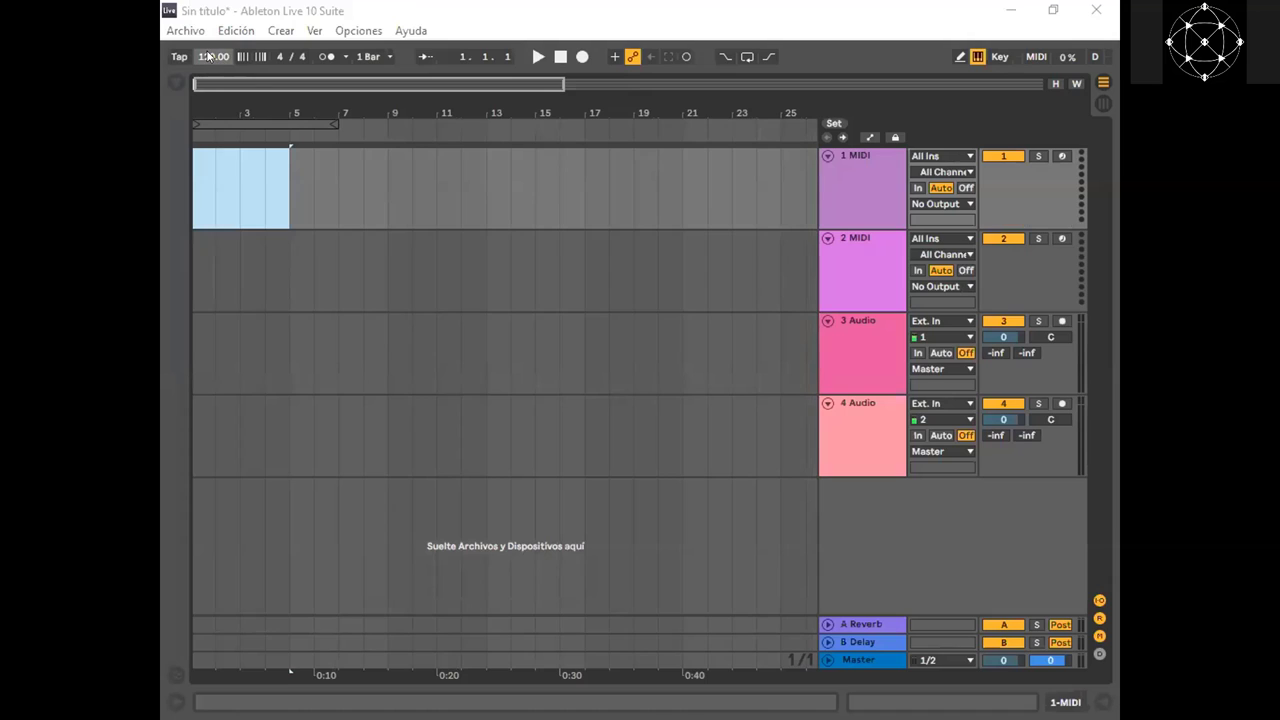
Raise the song tempo to 138 BPM and set it back to 120 BPM
right_click(207, 56)
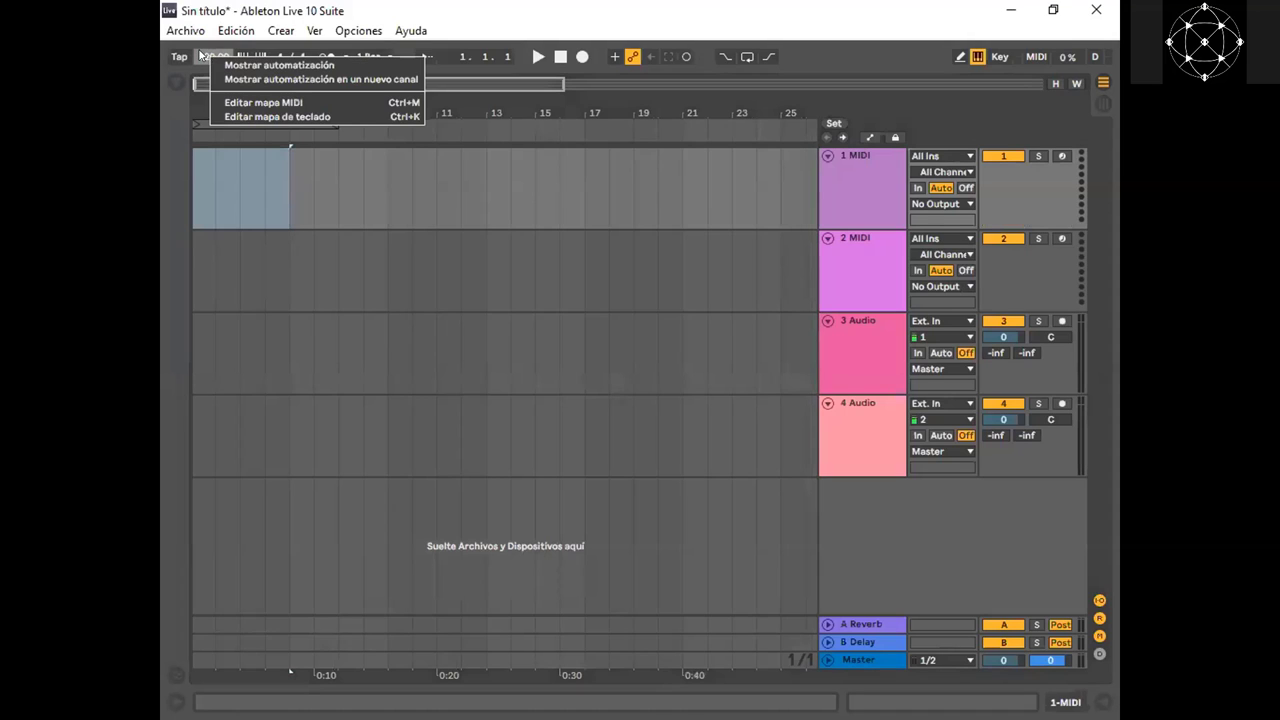
key(Escape)
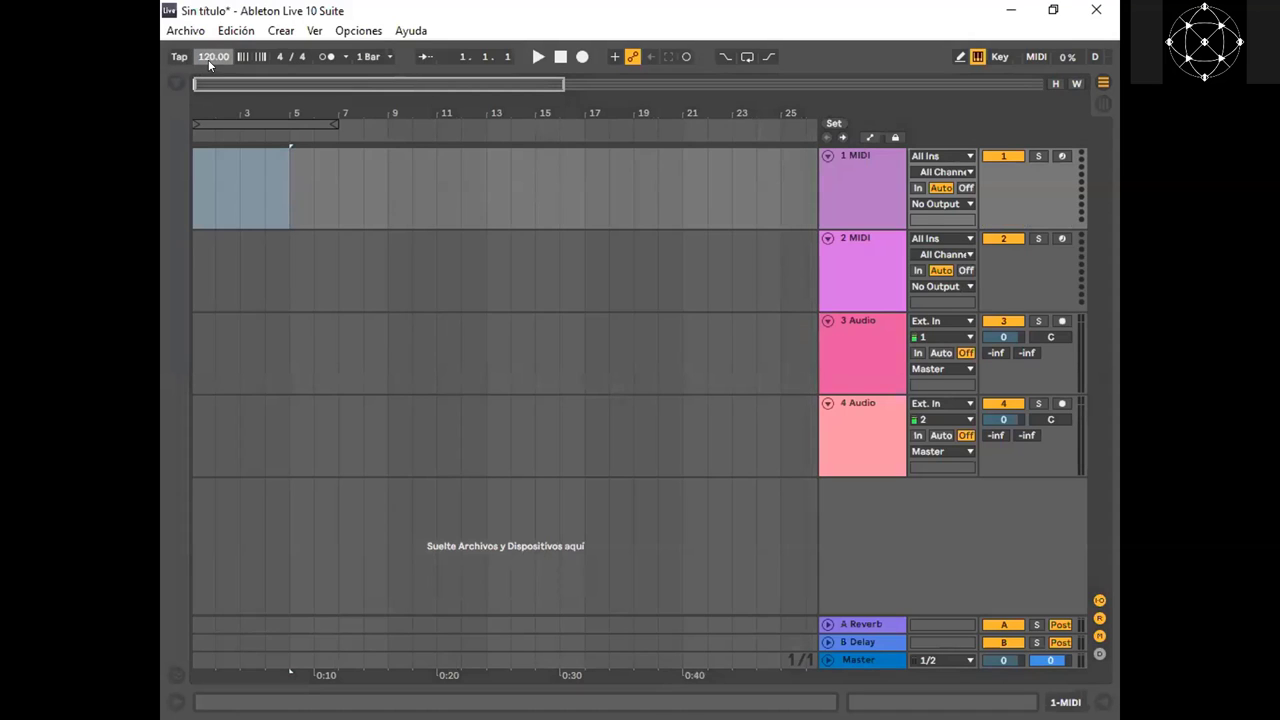
drag(207, 56, 207, 38)
drag(244, 113, 264, 135)
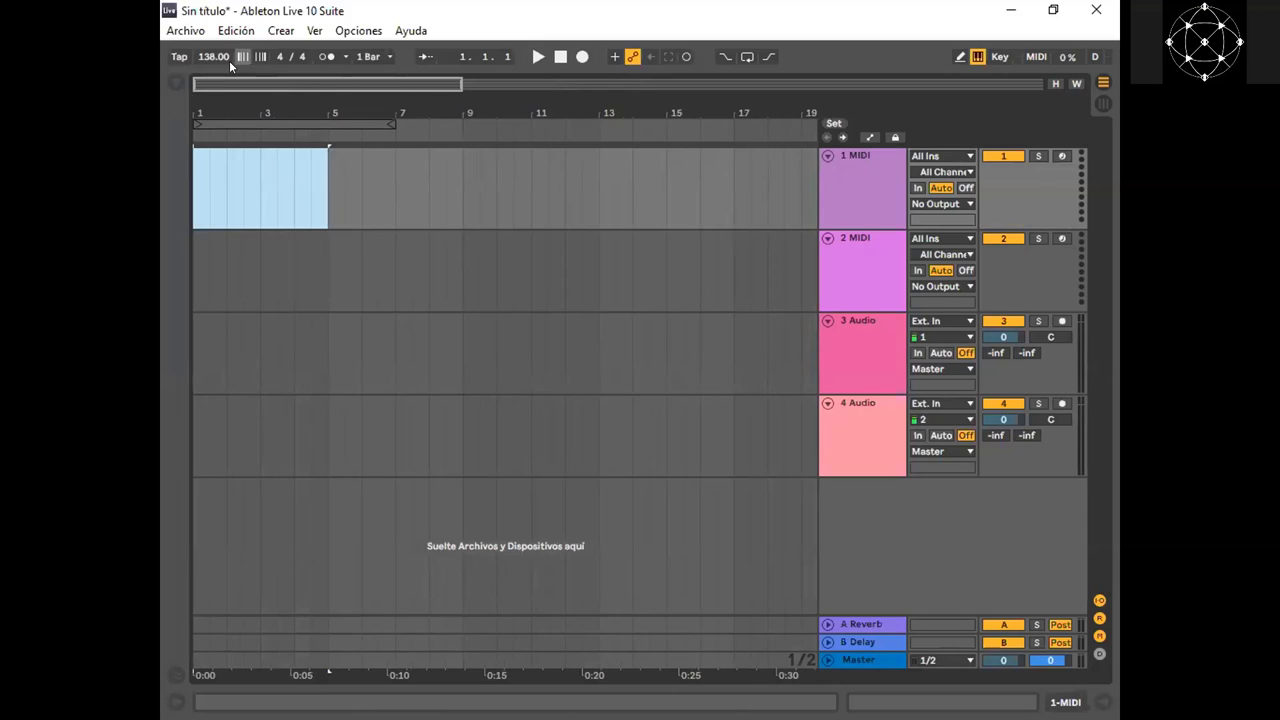
mouse_move(215, 57)
mouse_down()
mouse_move(215, 110)
mouse_move(215, 14)
mouse_move(215, 72)
mouse_up()
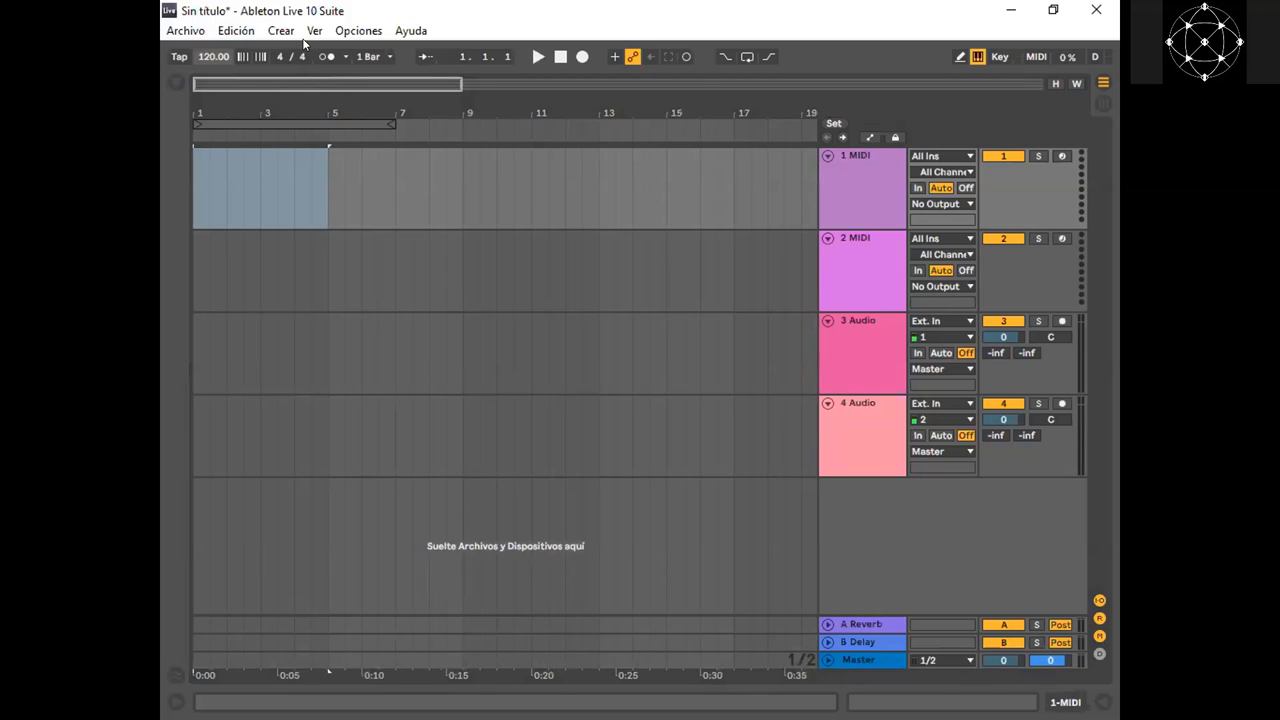
Select the first bar of the 1 MIDI track and play the arrangement briefly from there with the metronome on
click(203, 150)
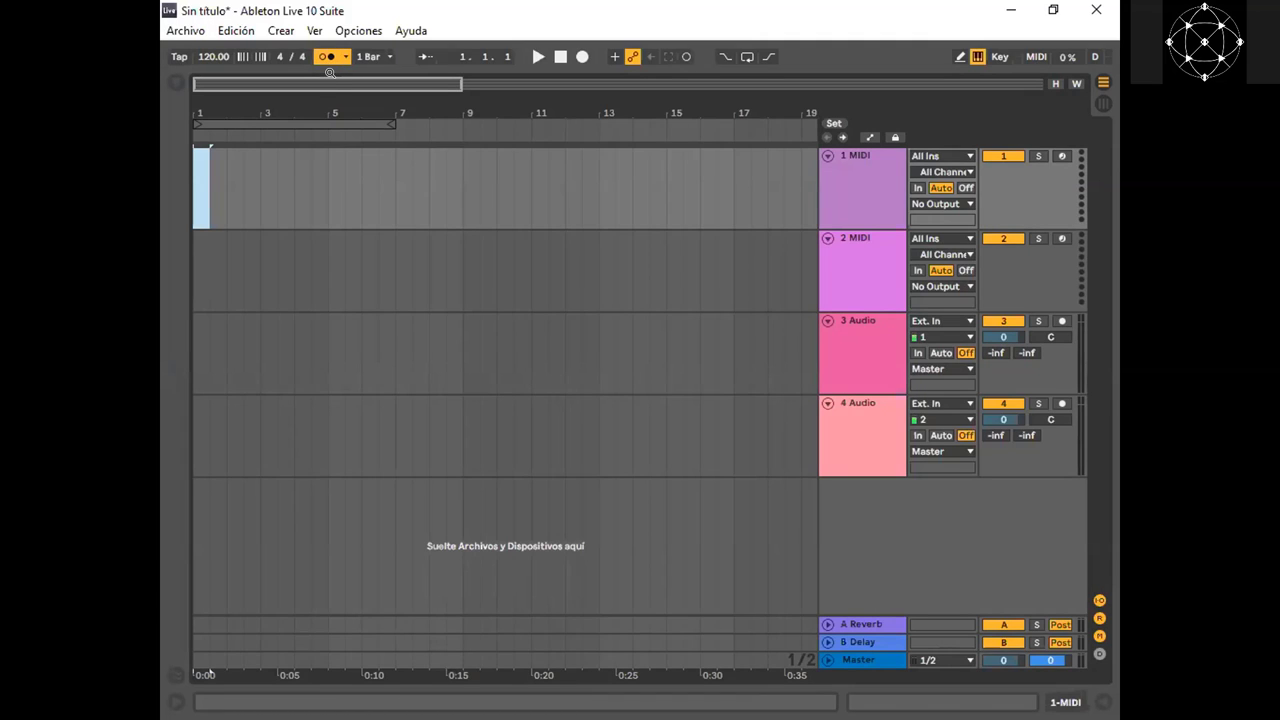
key(space)
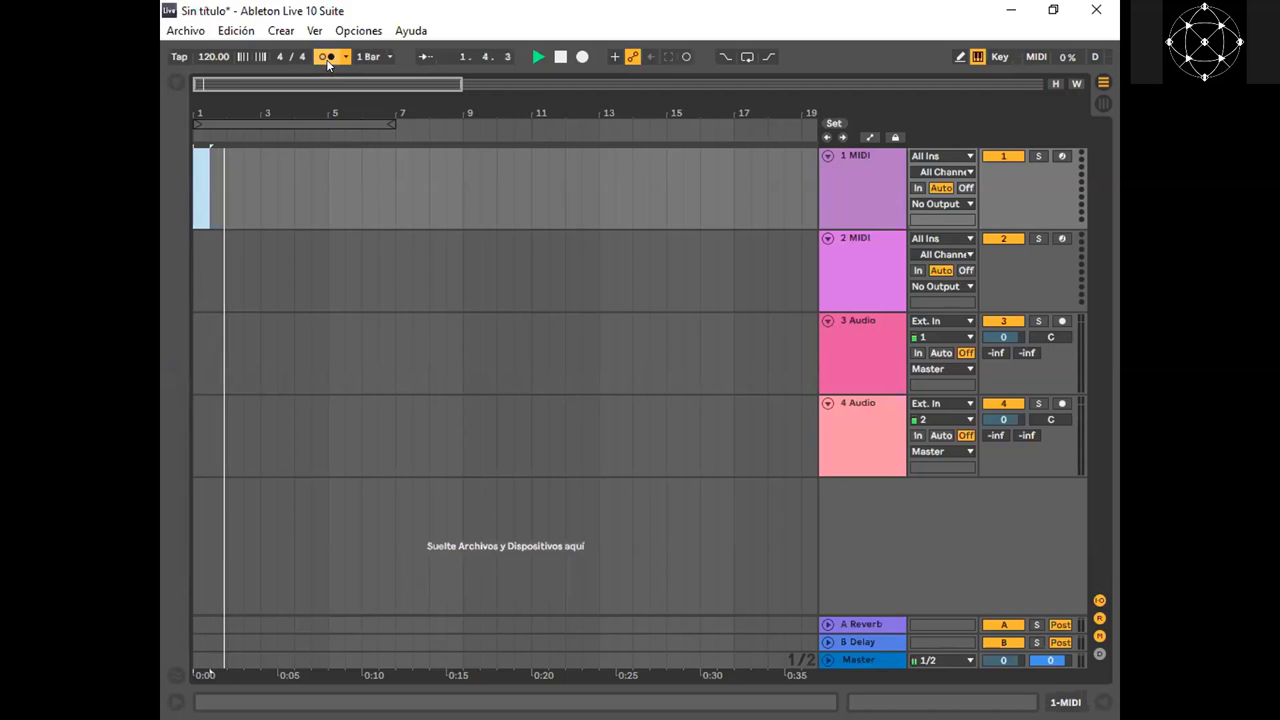
key(space)
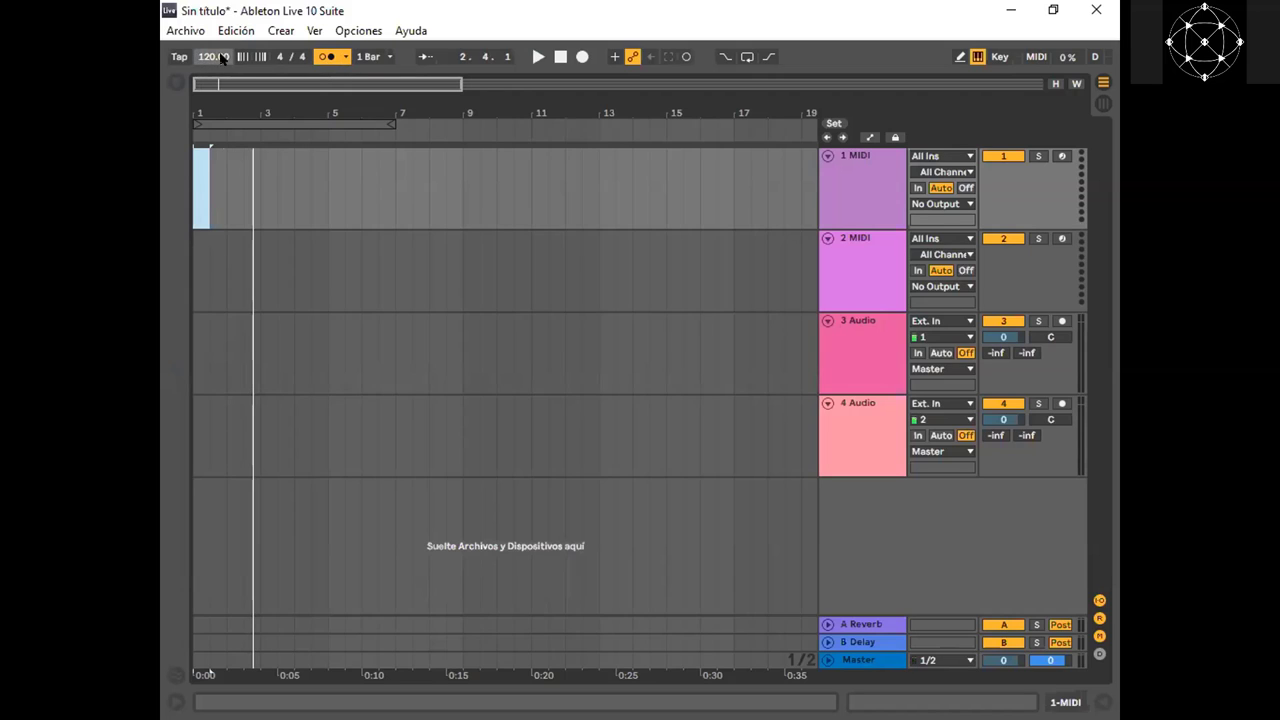
Look over the metronome's count-in, sound and rhythm options and switch the metronome off
click(345, 56)
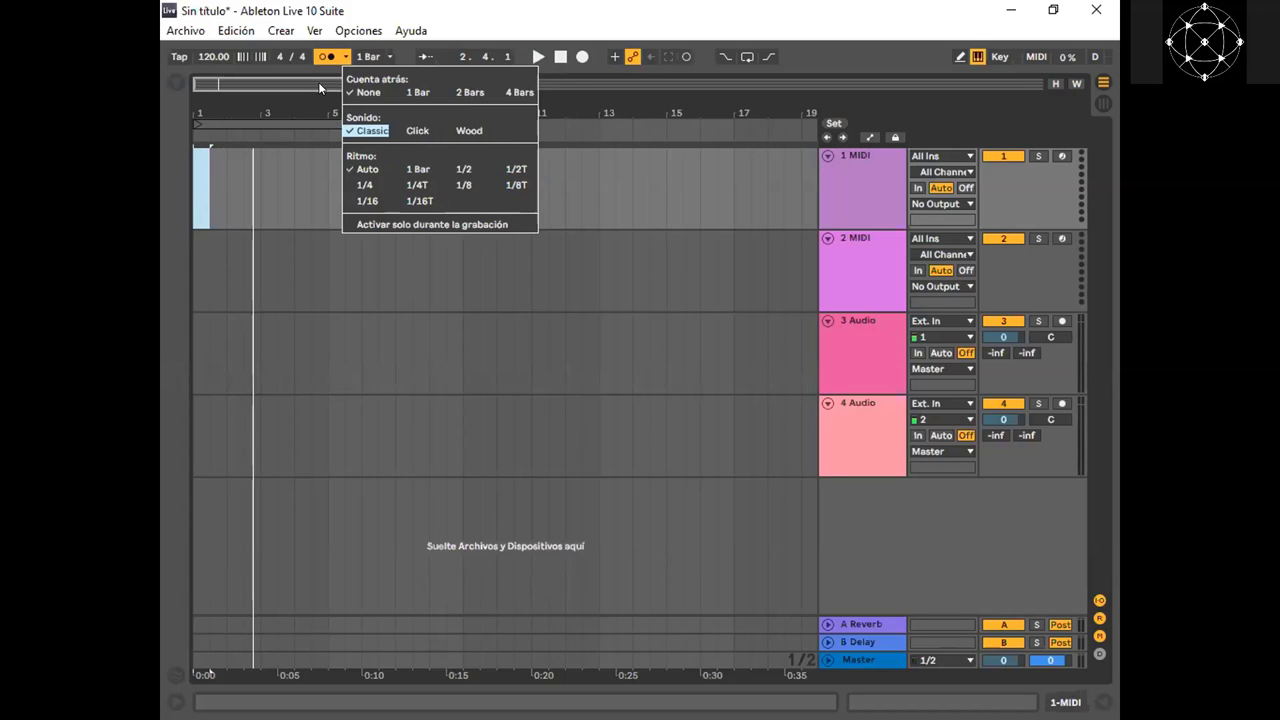
click(327, 58)
click(327, 58)
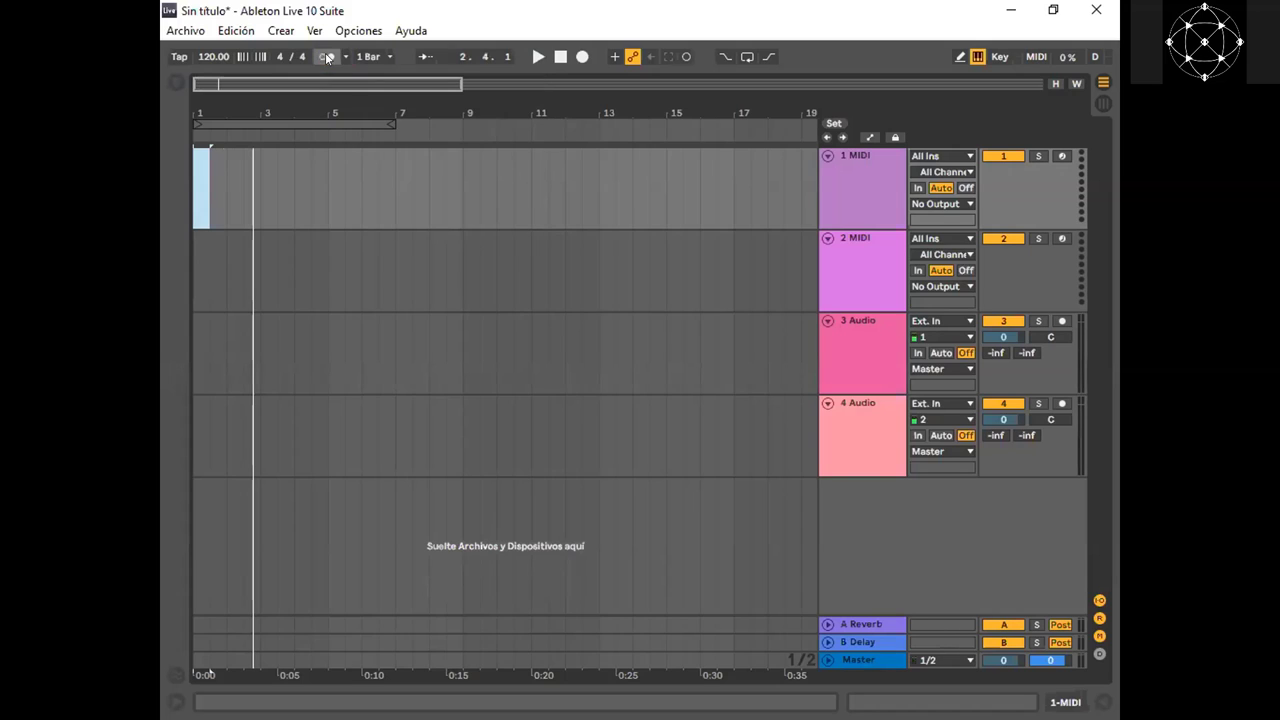
Look through the global quantization choices, leaving 1 Bar selected
click(384, 57)
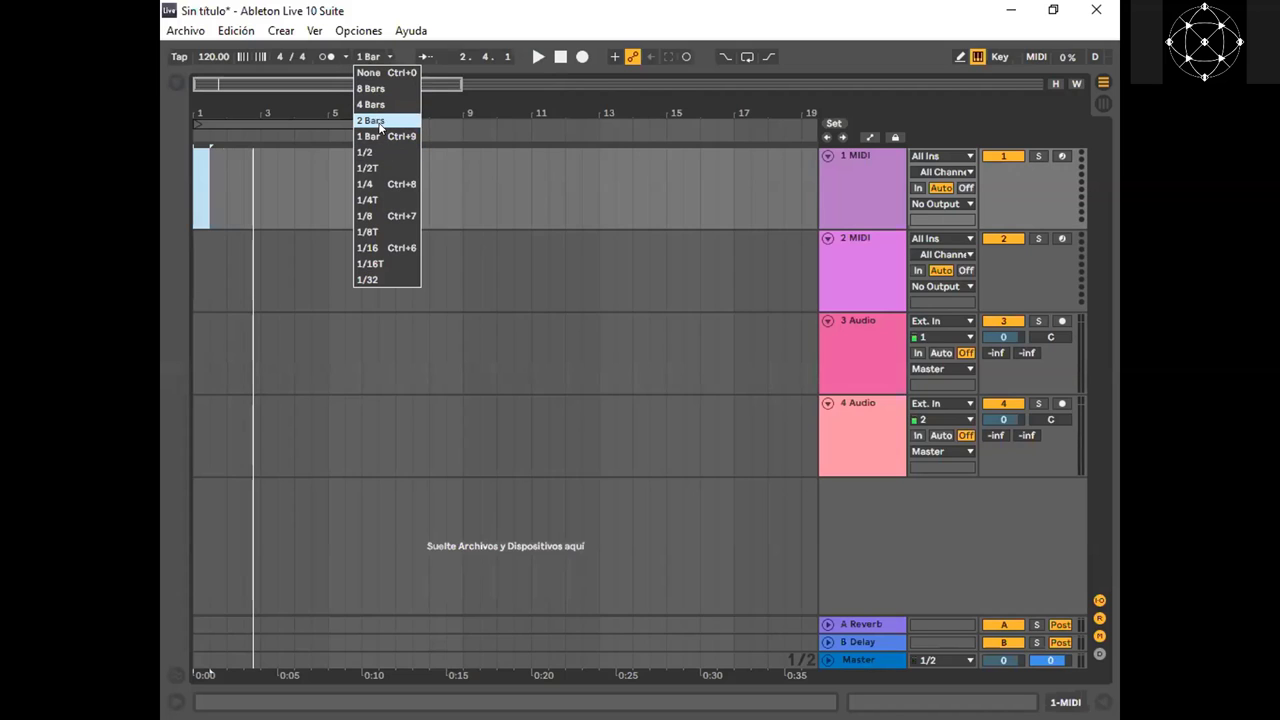
click(395, 56)
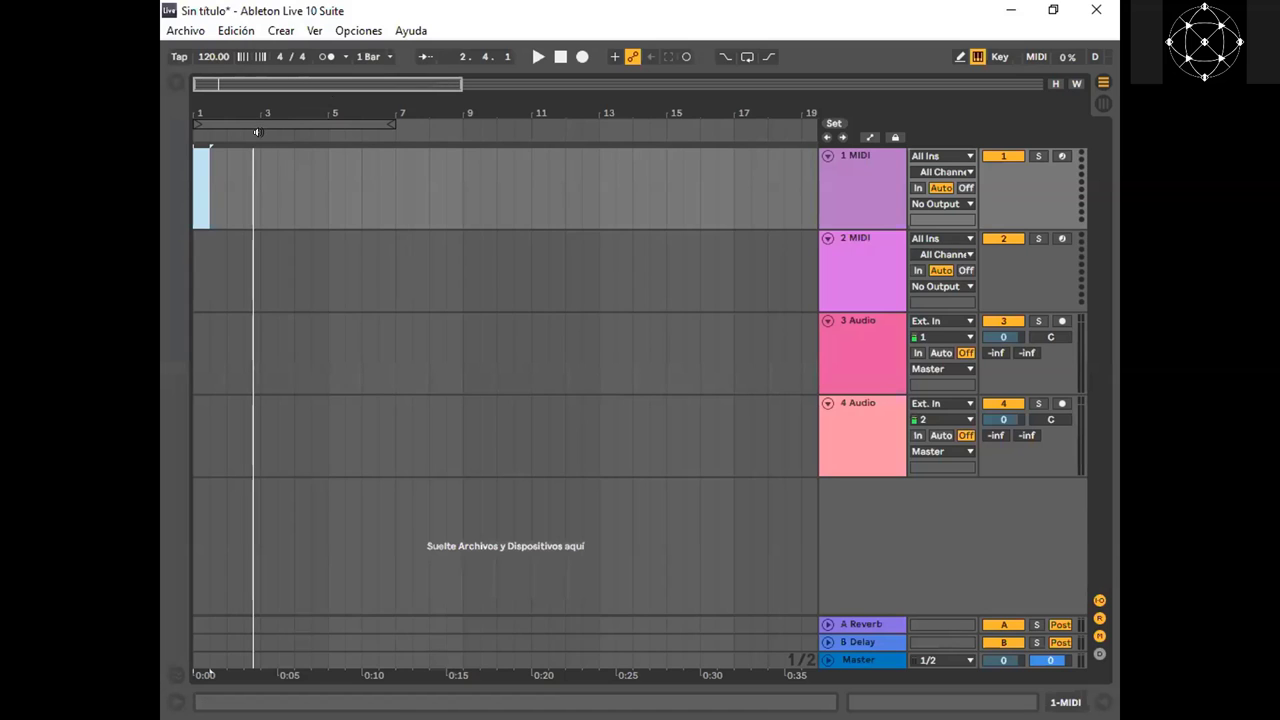
mouse_move(262, 86)
mouse_down()
mouse_move(281, 80)
mouse_move(270, 81)
mouse_up()
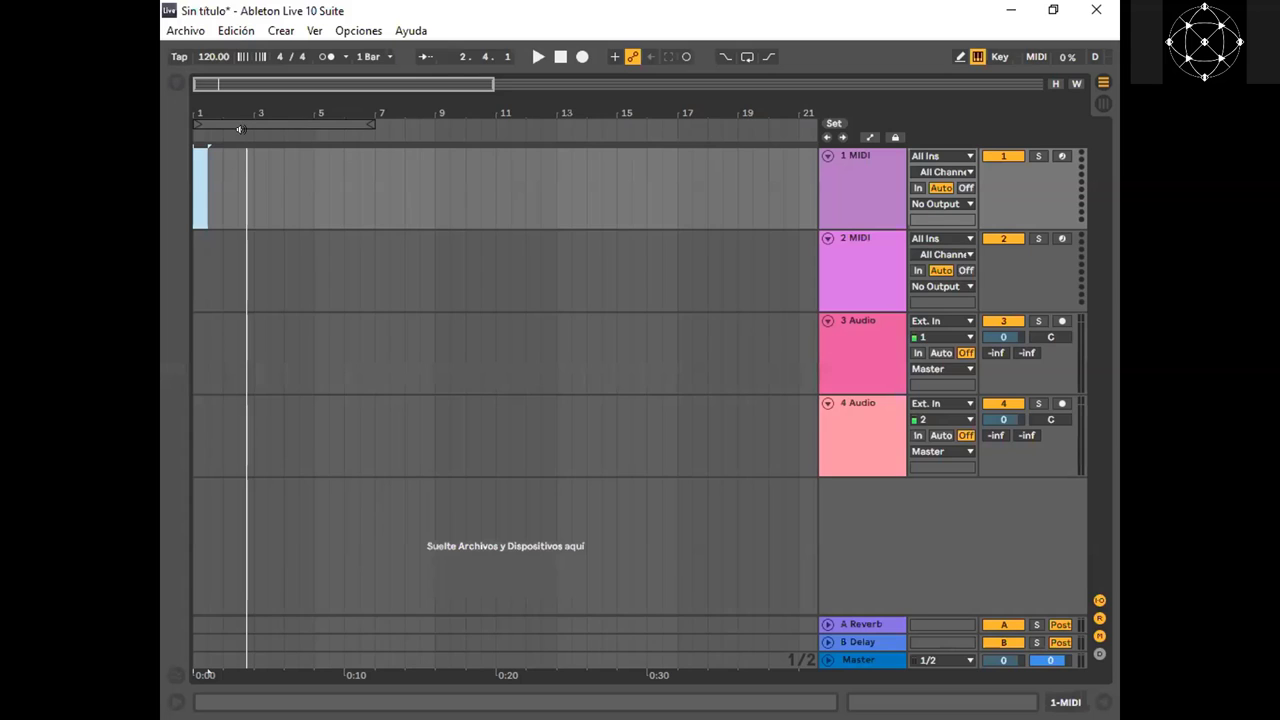
Play the arrangement briefly from bar 1, and switch MIDI overdub on and off
click(537, 56)
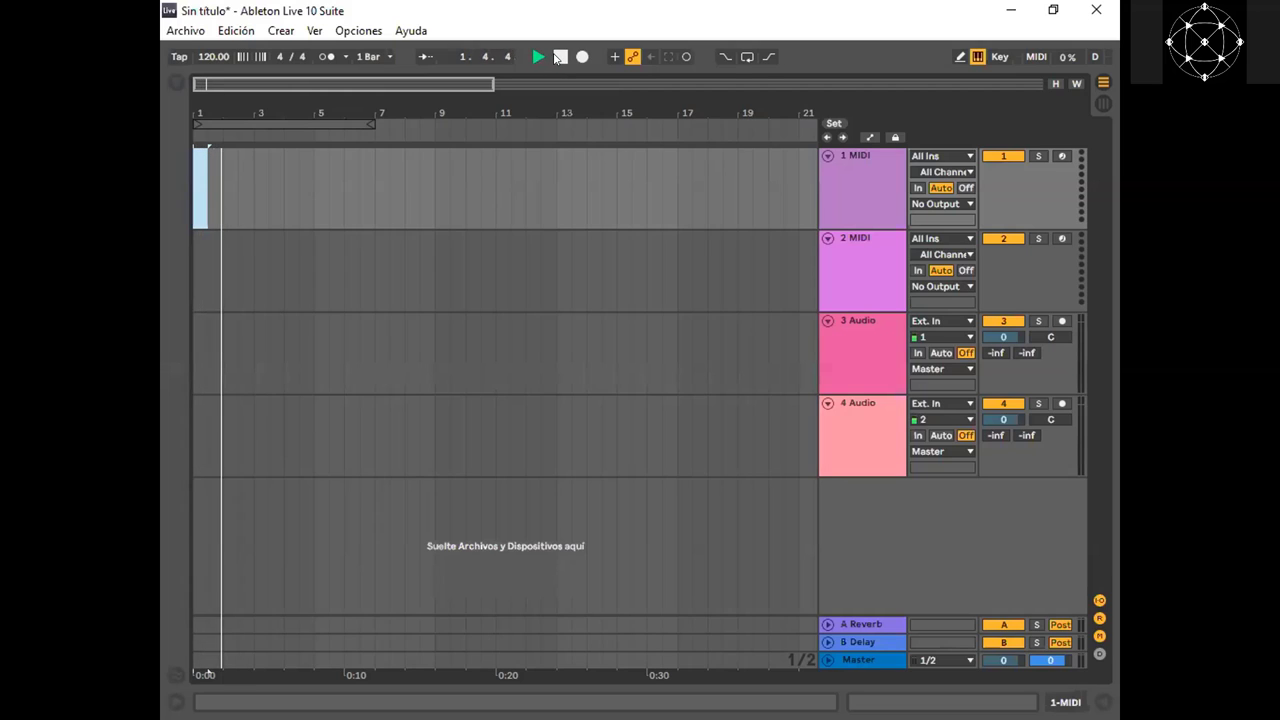
click(558, 57)
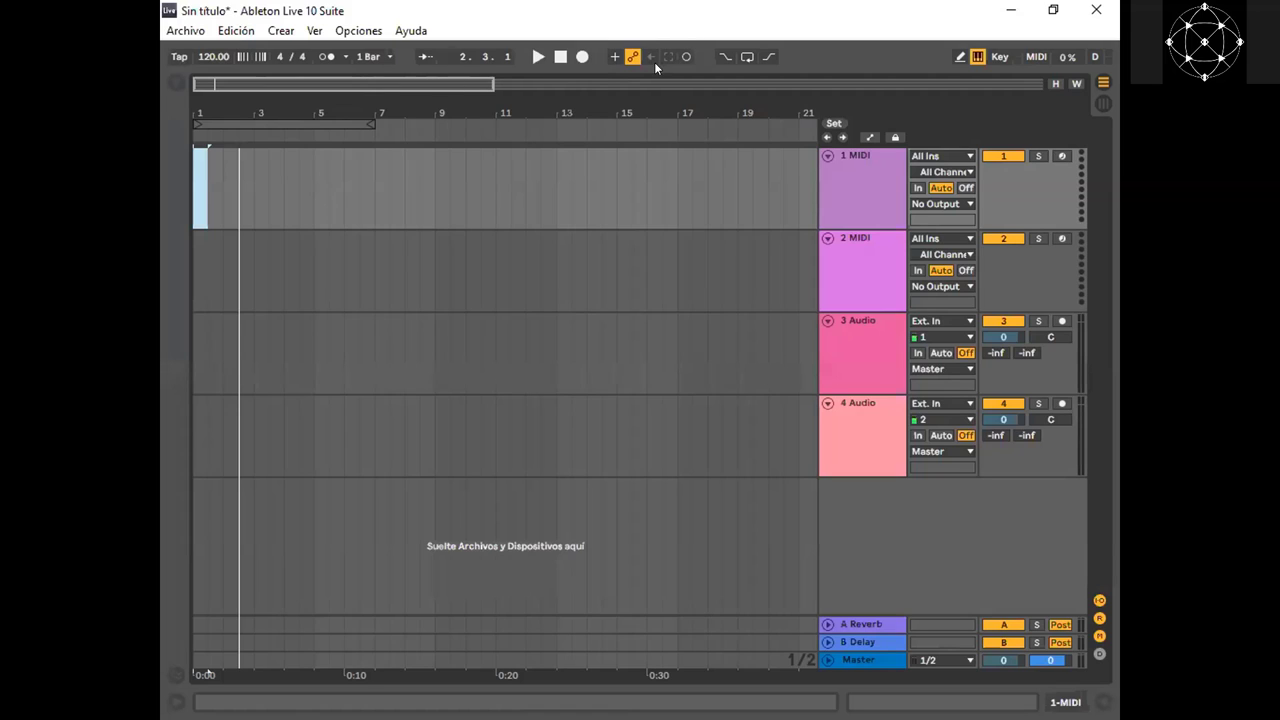
click(617, 57)
click(617, 56)
Enable punch-in, punch-out and looping, and extend the loop region from bar 1 to bar 17
click(722, 57)
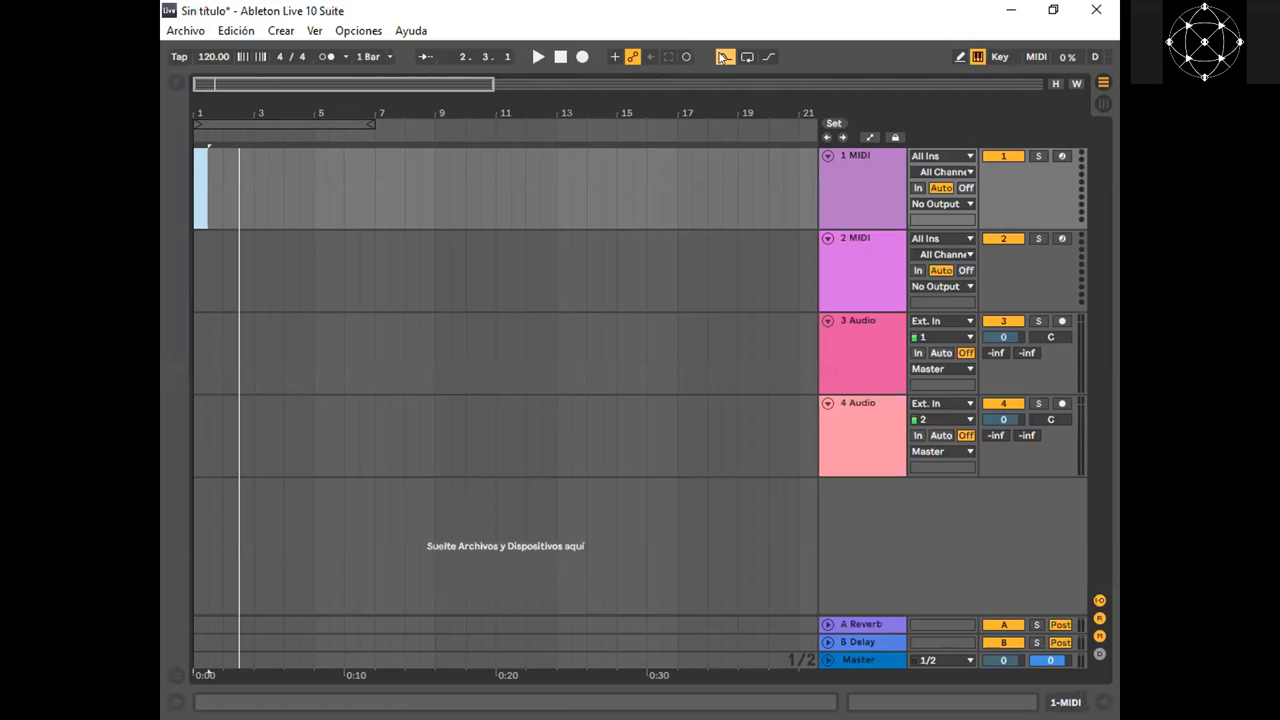
click(768, 57)
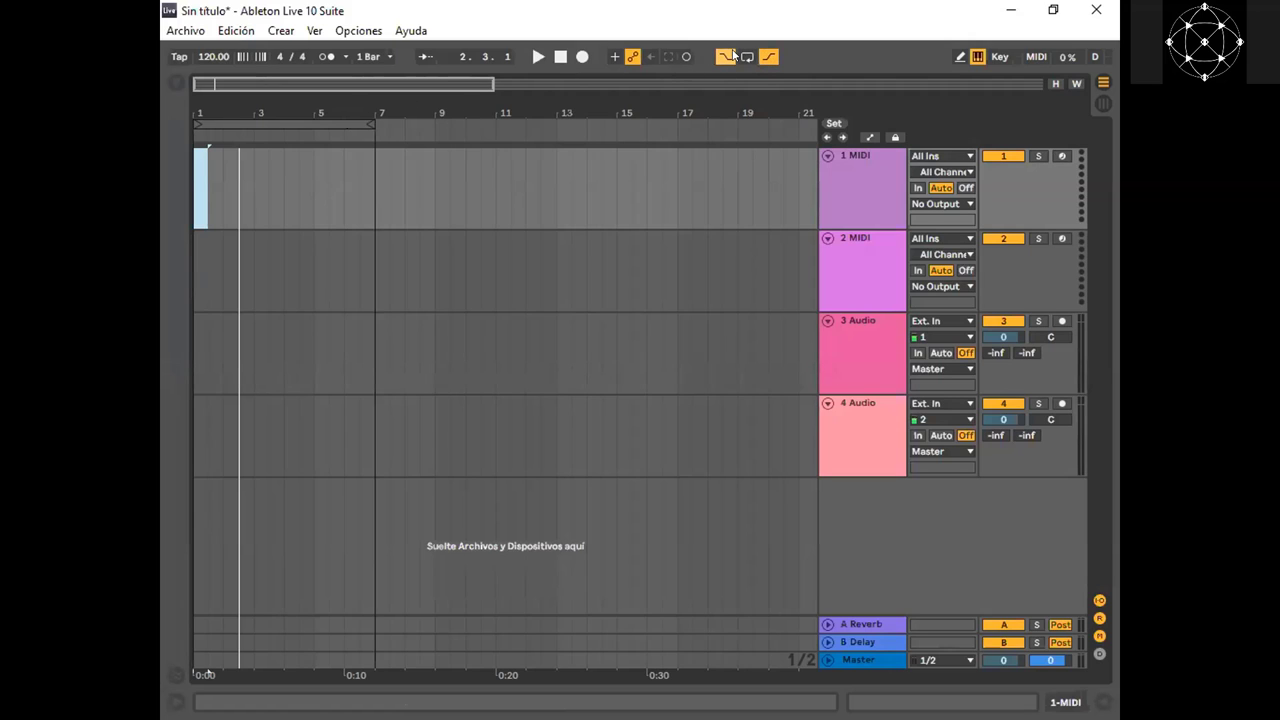
click(363, 117)
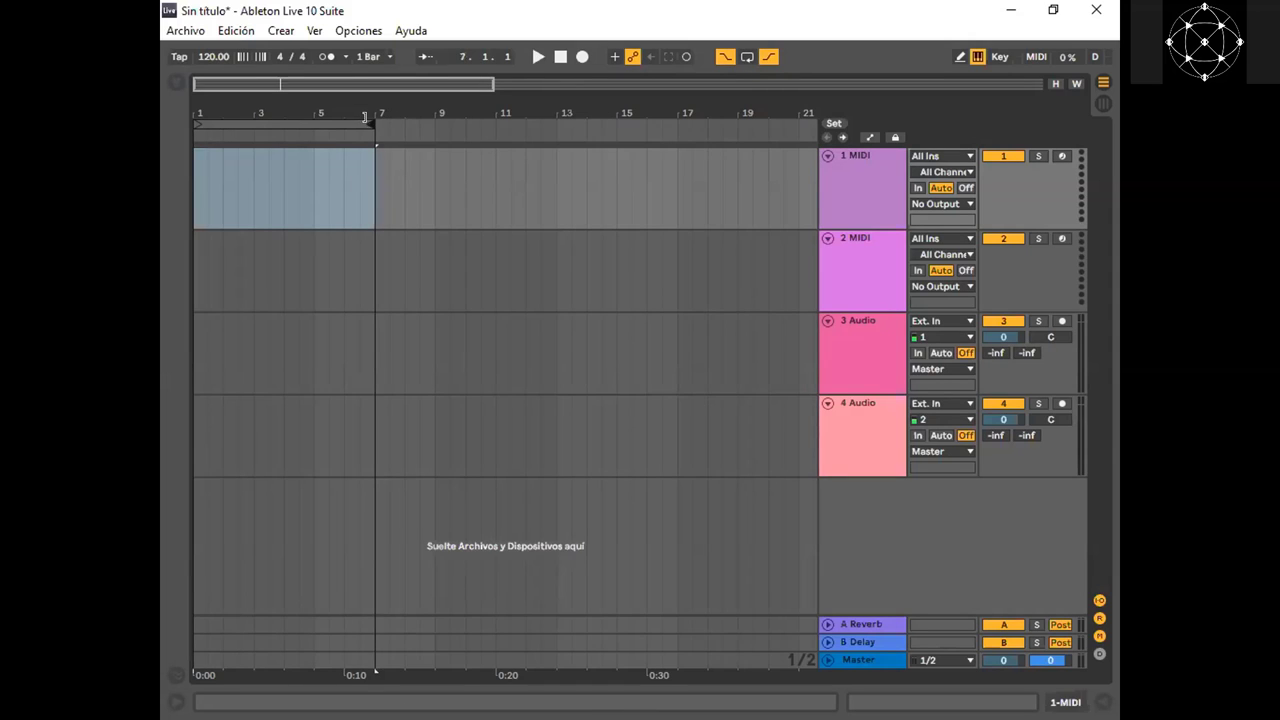
mouse_move(365, 117)
mouse_down()
mouse_move(310, 125)
mouse_move(664, 117)
mouse_up()
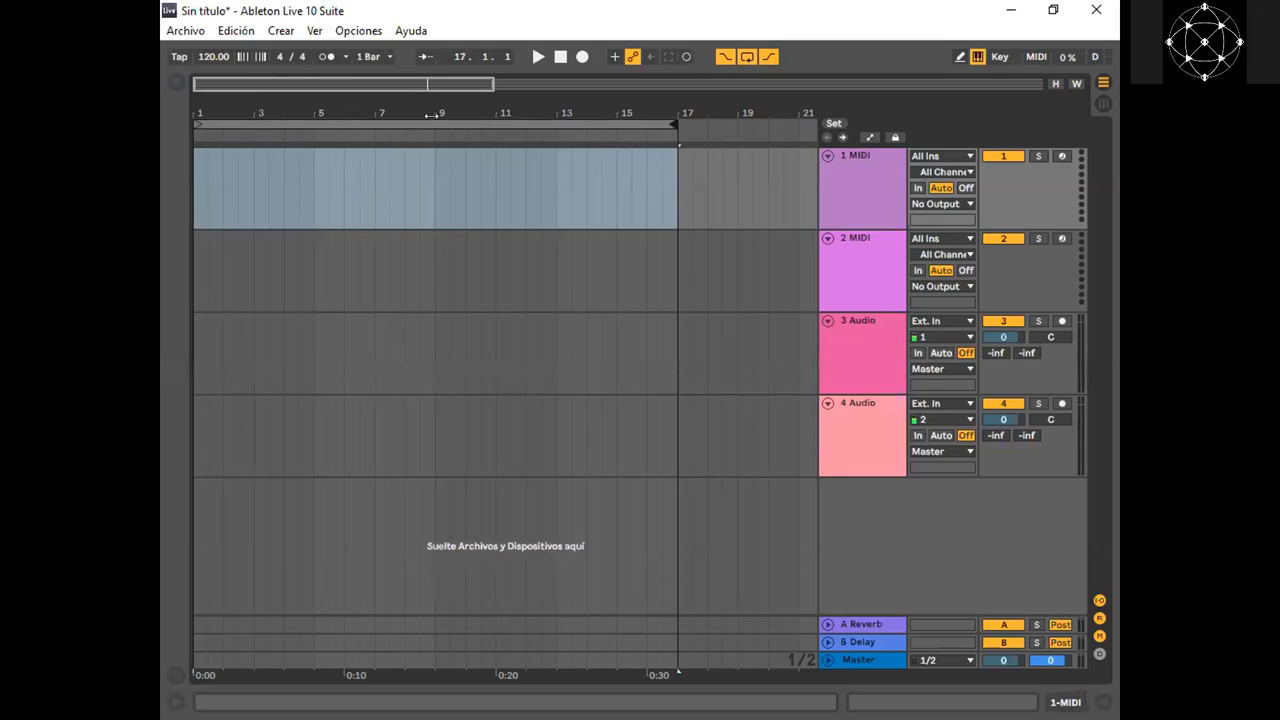
Shorten the loop region to the first half of bar 1, start playback, and lengthen the loop to one full bar
drag(672, 122, 207, 125)
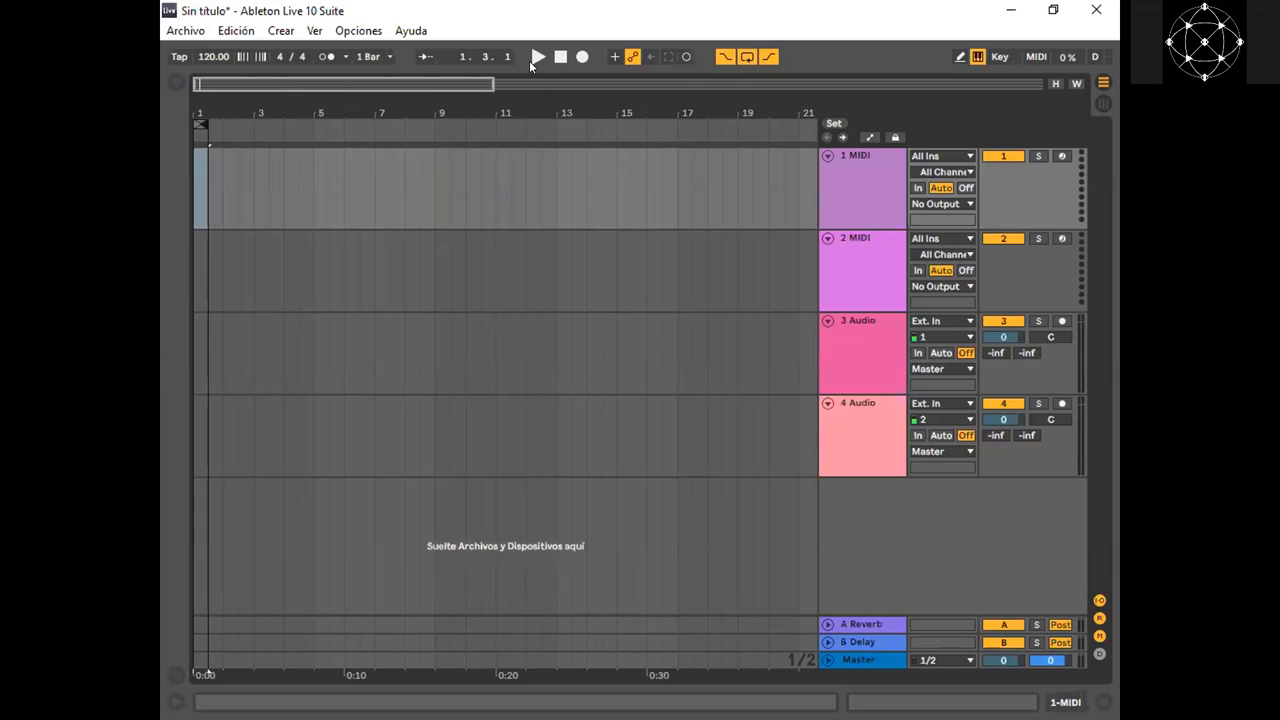
click(529, 60)
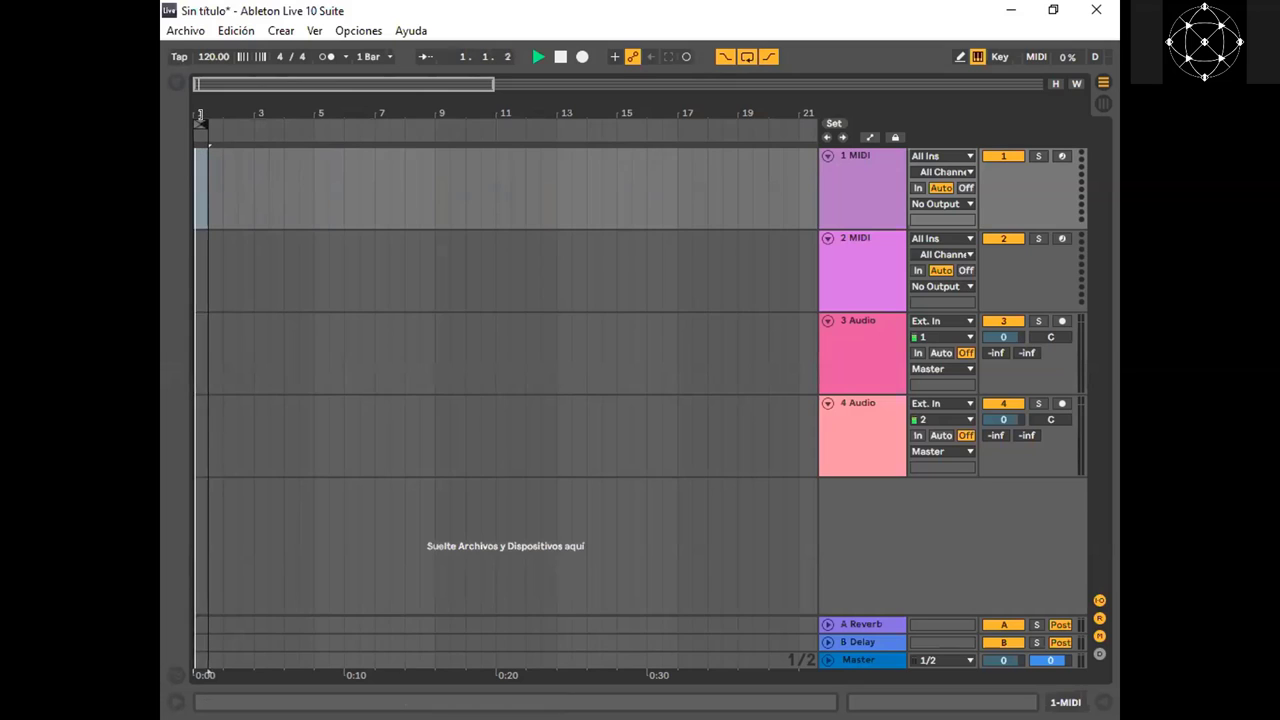
drag(200, 116, 214, 116)
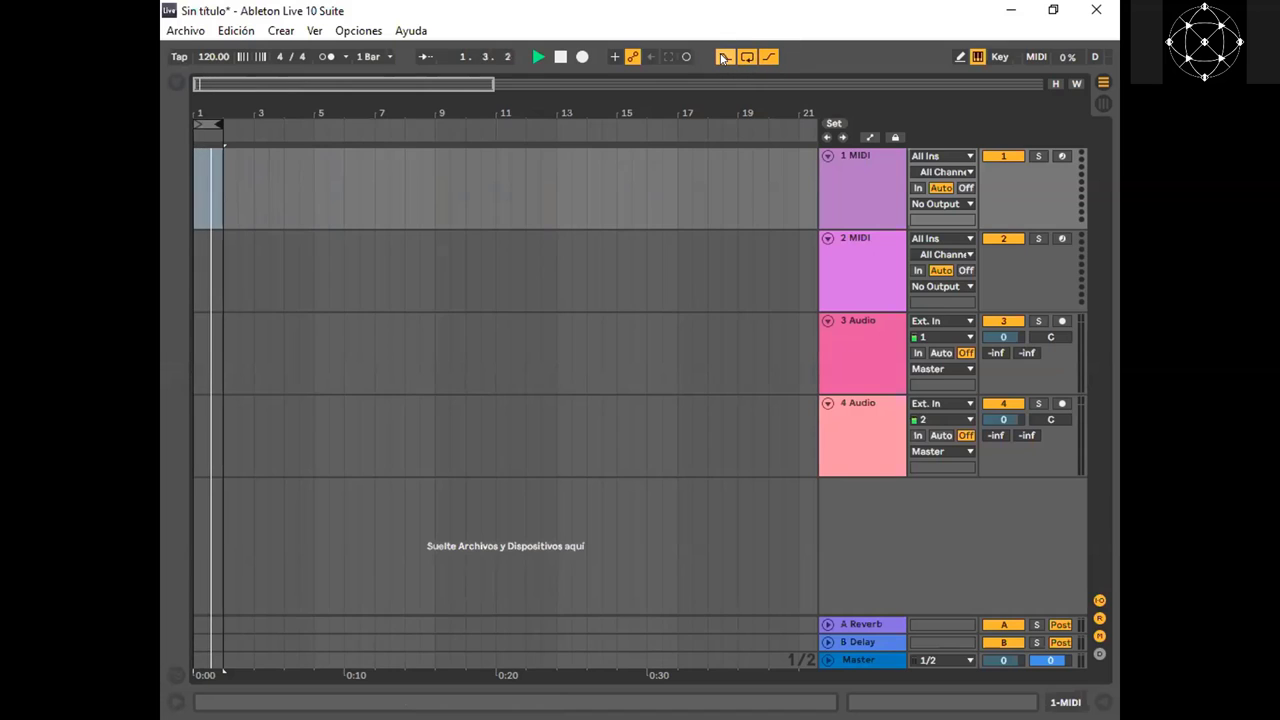
Switch off punch-in, punch-out and looping
click(722, 57)
click(776, 57)
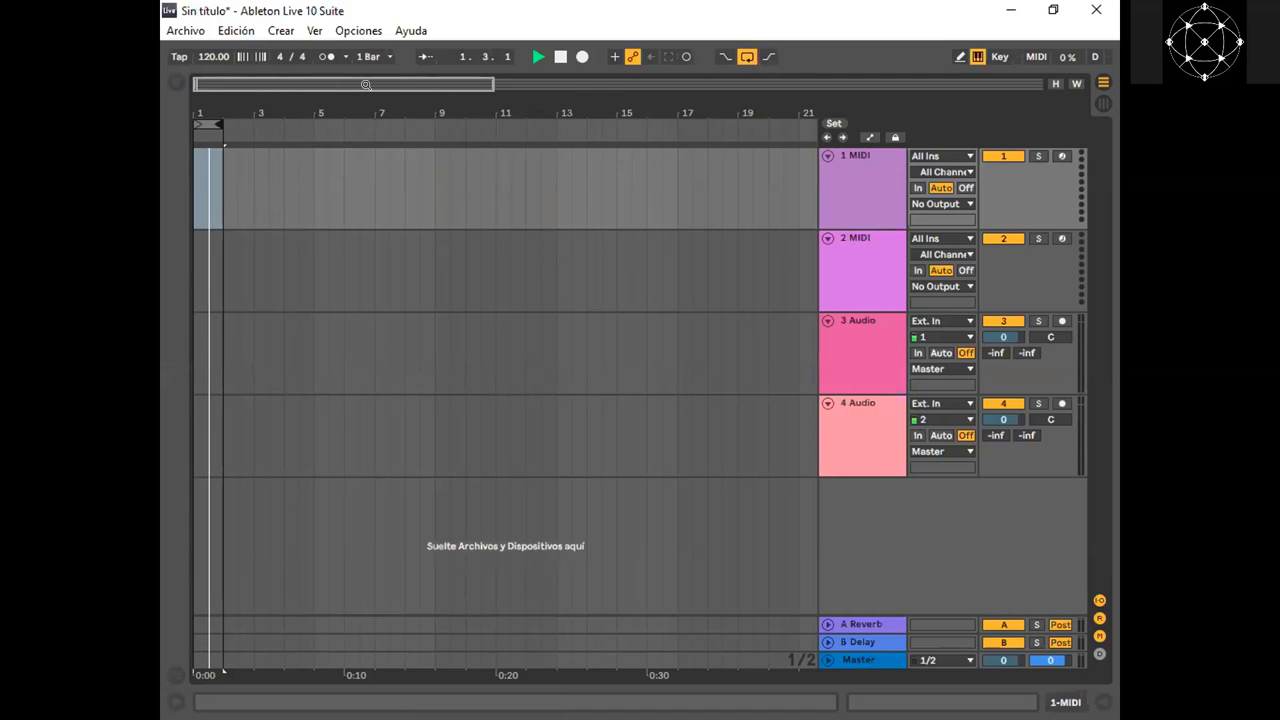
click(745, 57)
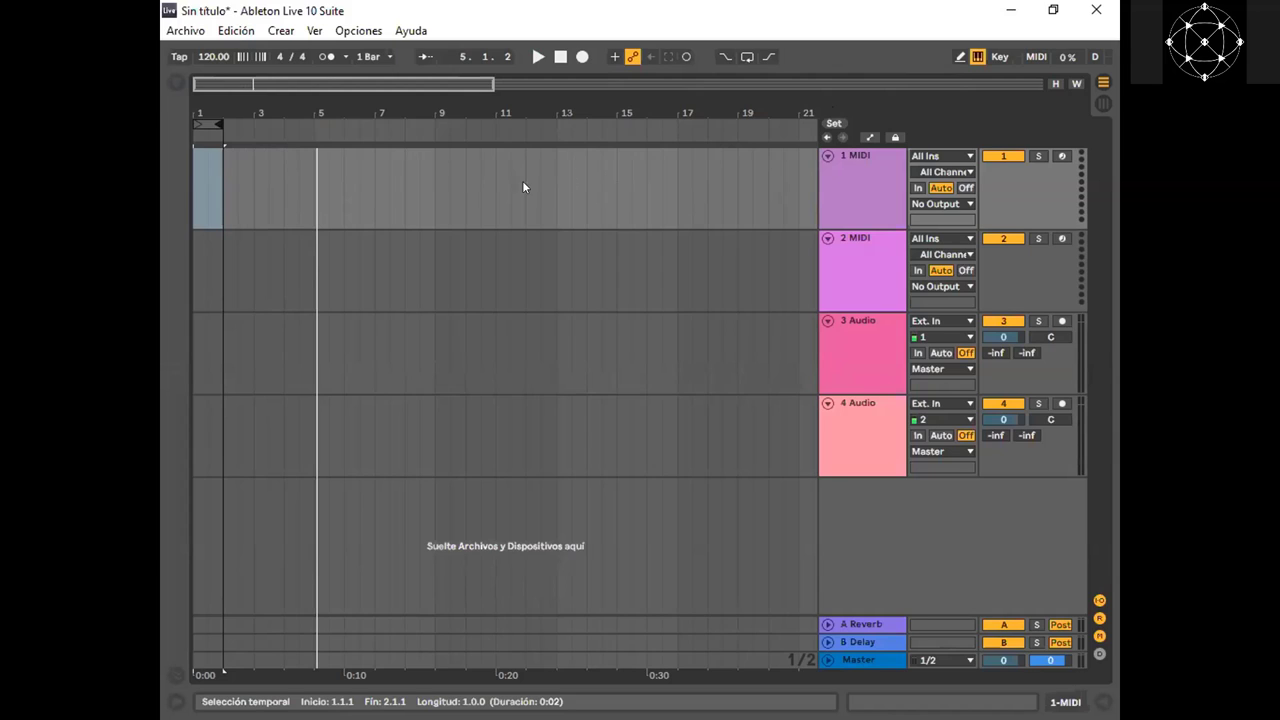
Toggle the computer MIDI keyboard off and on, and check the Play control's key assignment in key mapping mode
click(977, 59)
click(979, 57)
click(998, 57)
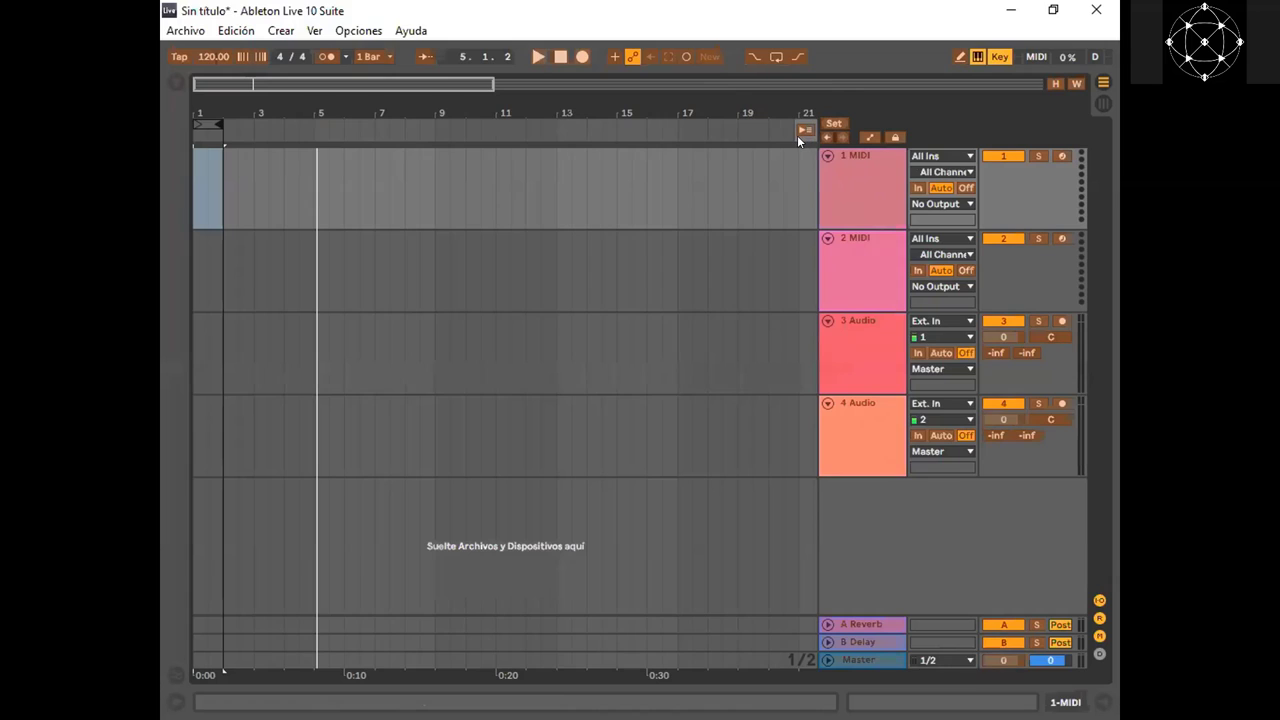
click(538, 57)
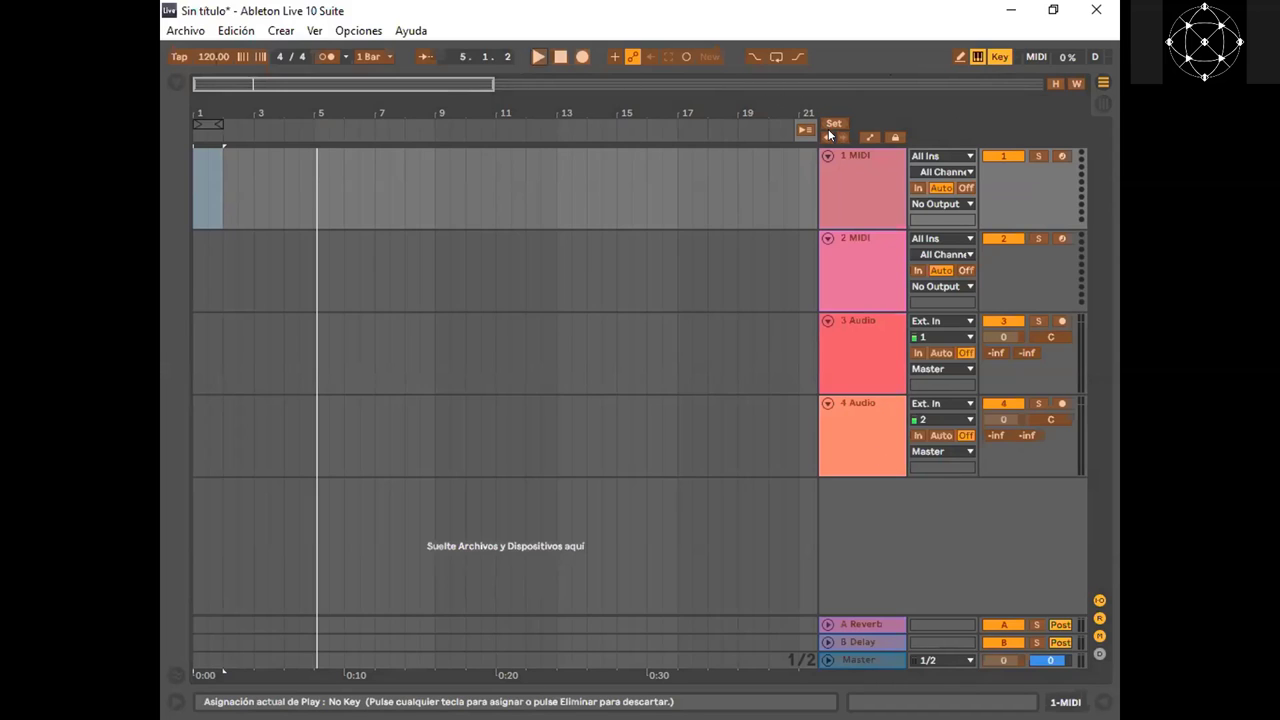
click(1001, 57)
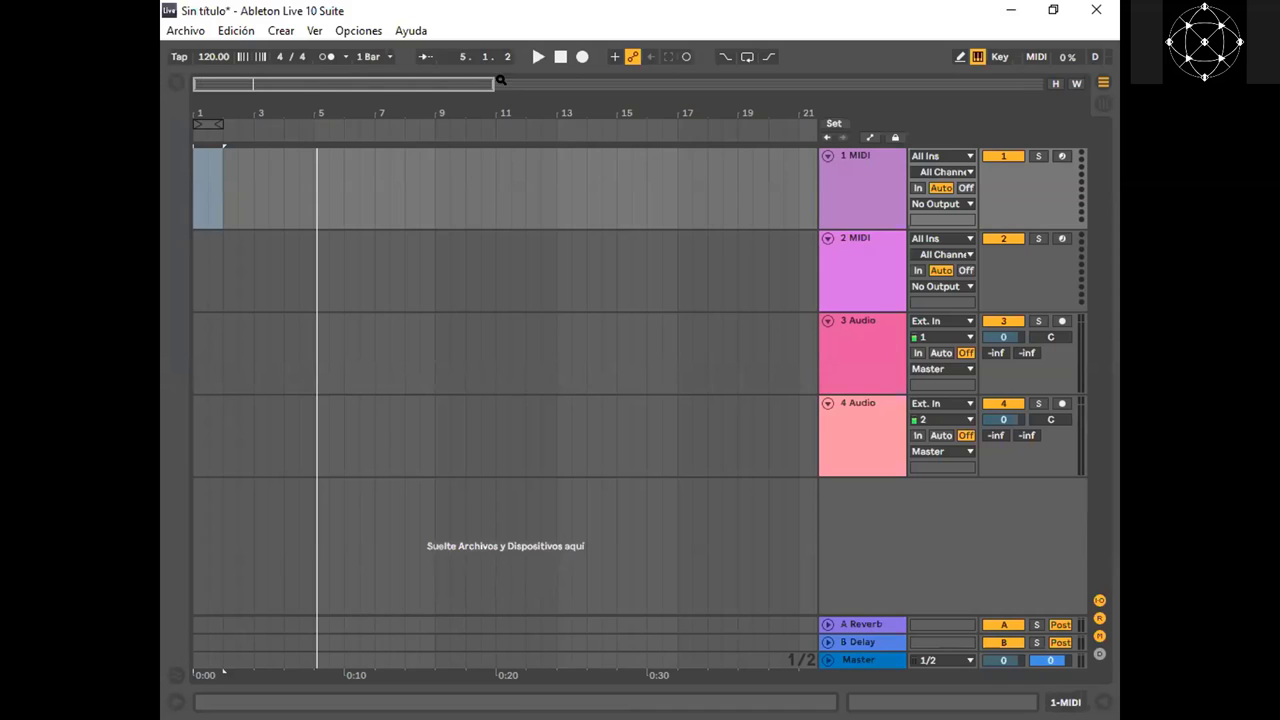
Adjust the arrangement overview's height and zoom the timeline out to show bars 1 to 57
drag(500, 87, 493, 132)
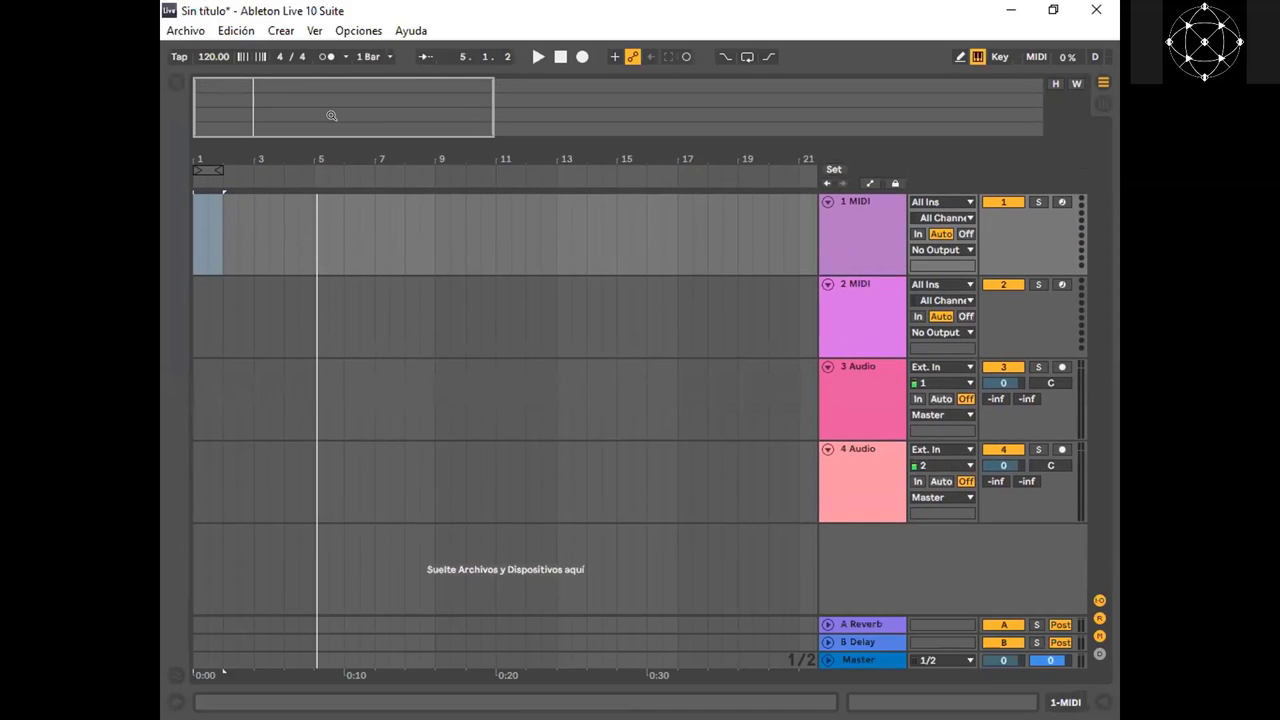
drag(338, 132, 361, 98)
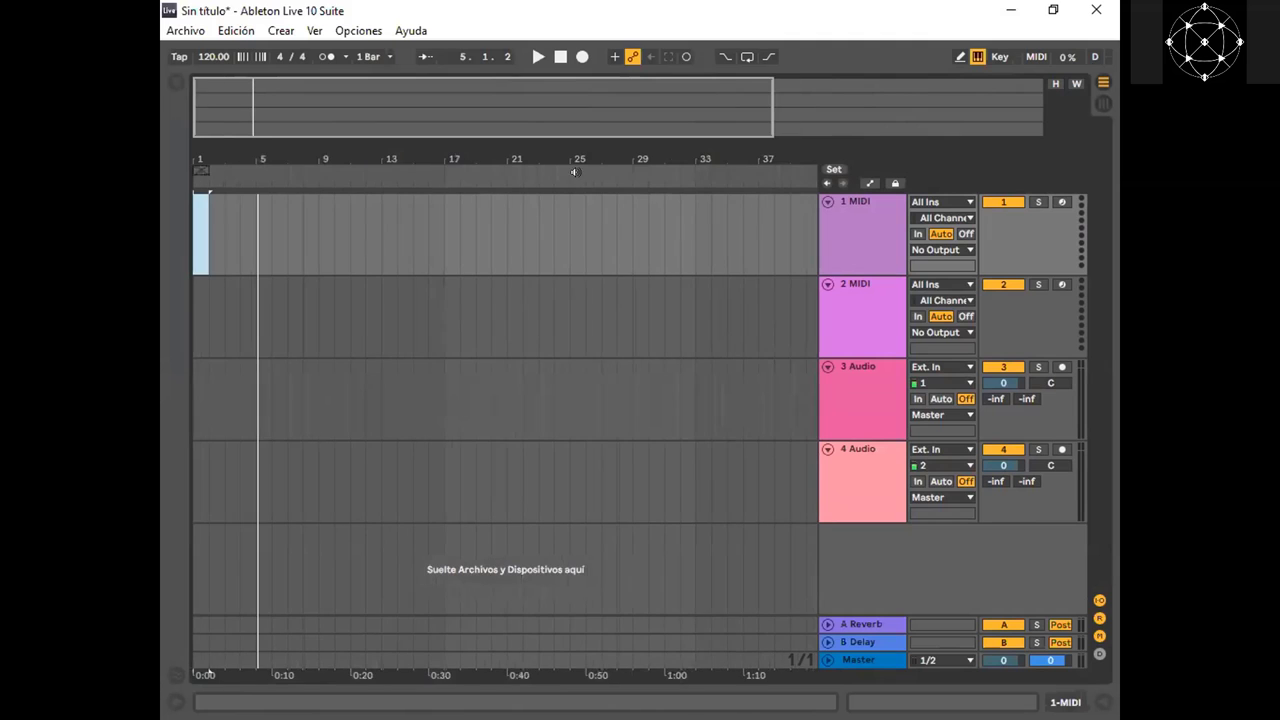
drag(614, 123, 606, 142)
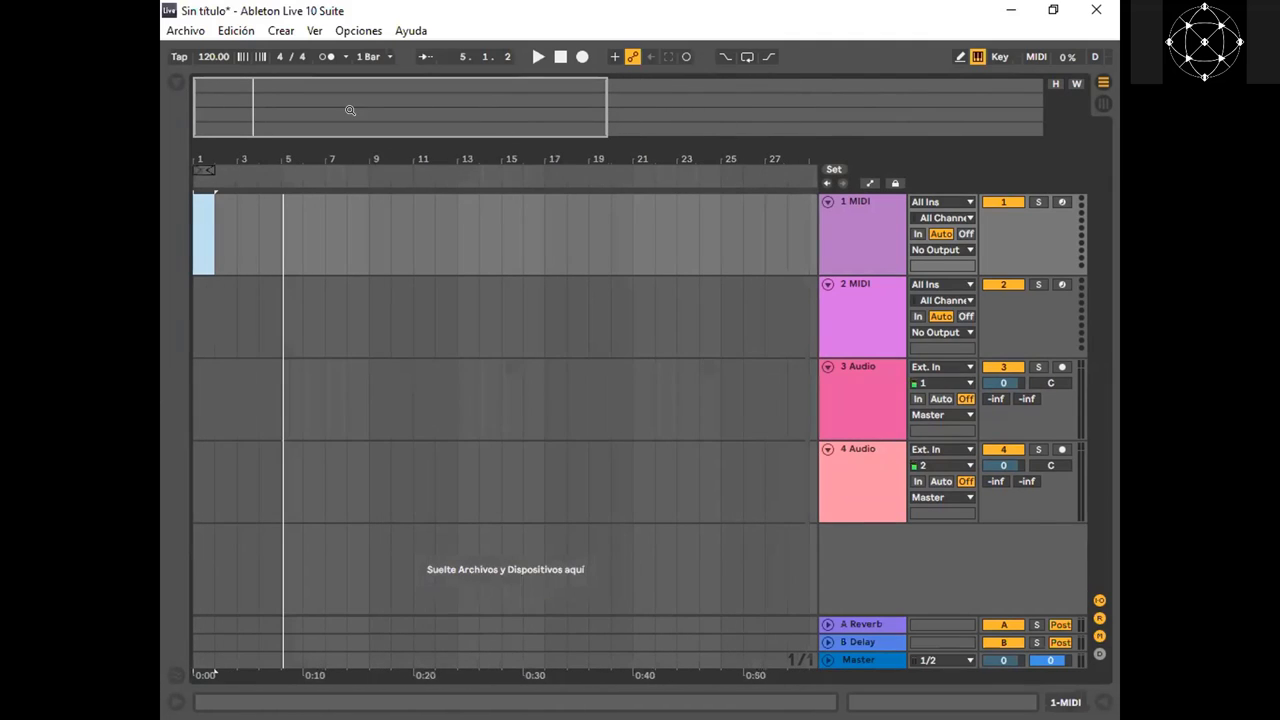
drag(512, 125, 512, 88)
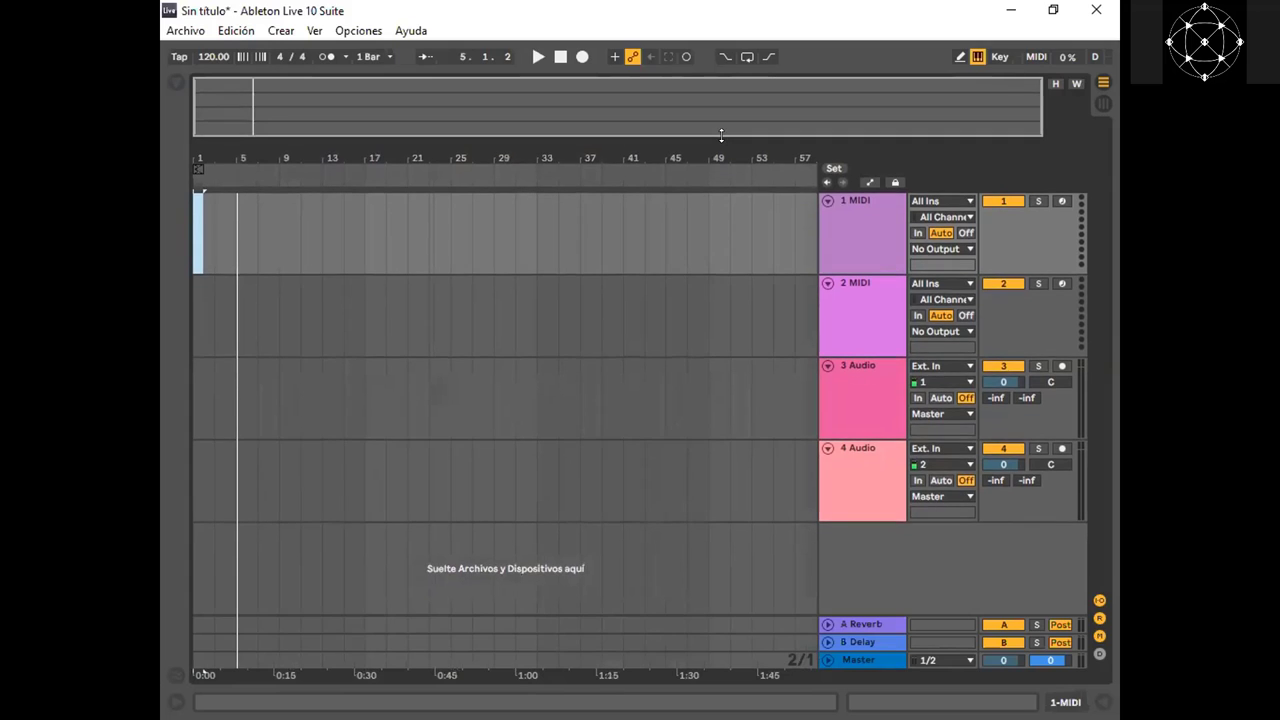
drag(721, 135, 709, 88)
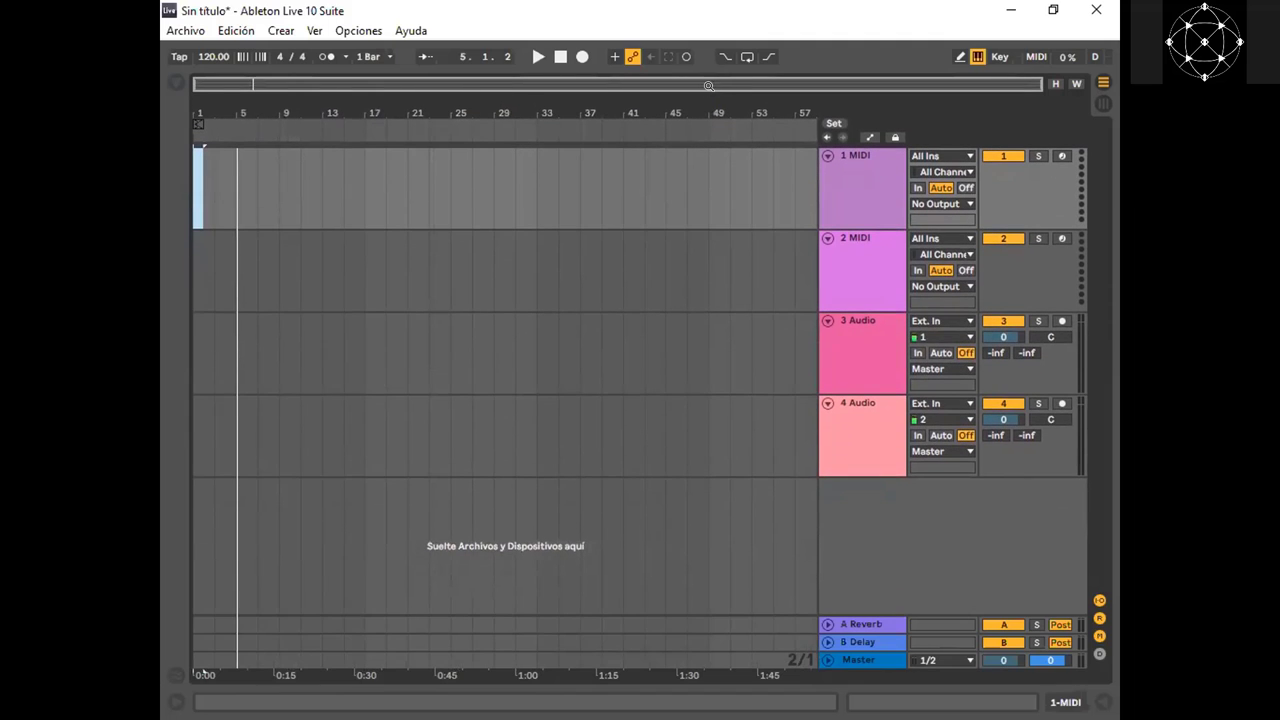
drag(480, 87, 483, 111)
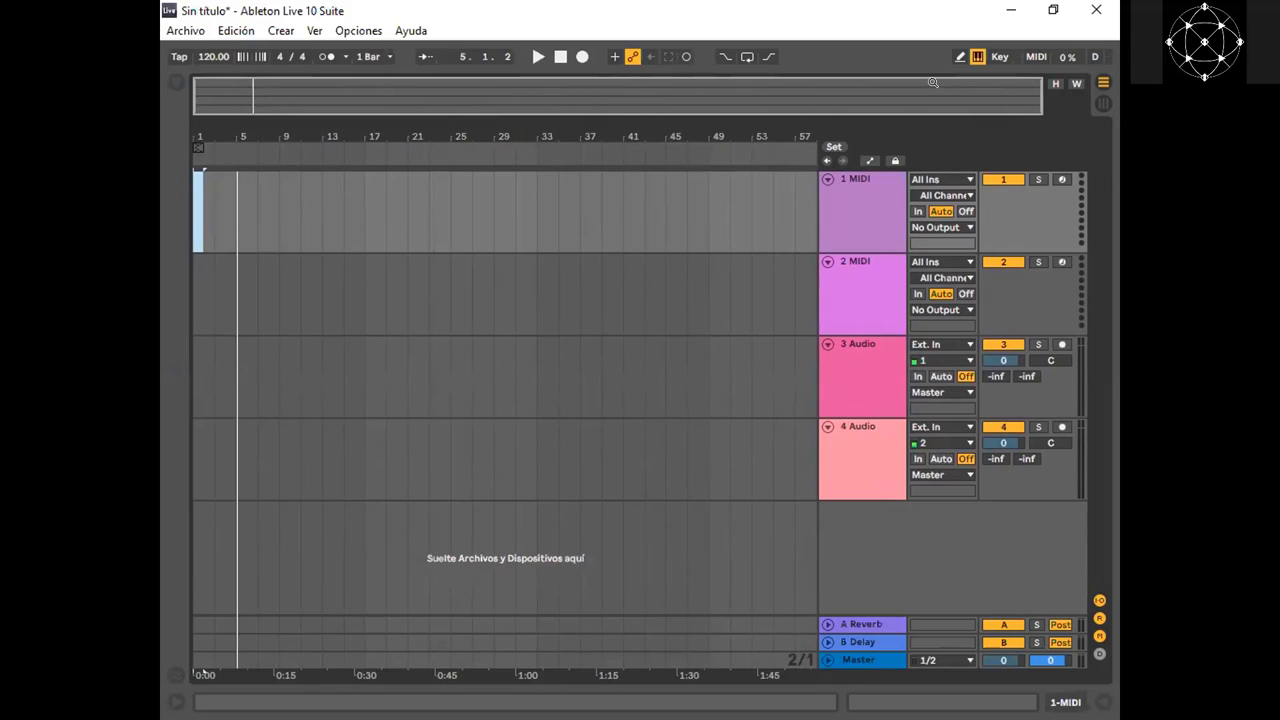
Try out the arrangement height and width optimization, and select the 1 MIDI track
click(1054, 84)
click(1054, 85)
click(1076, 84)
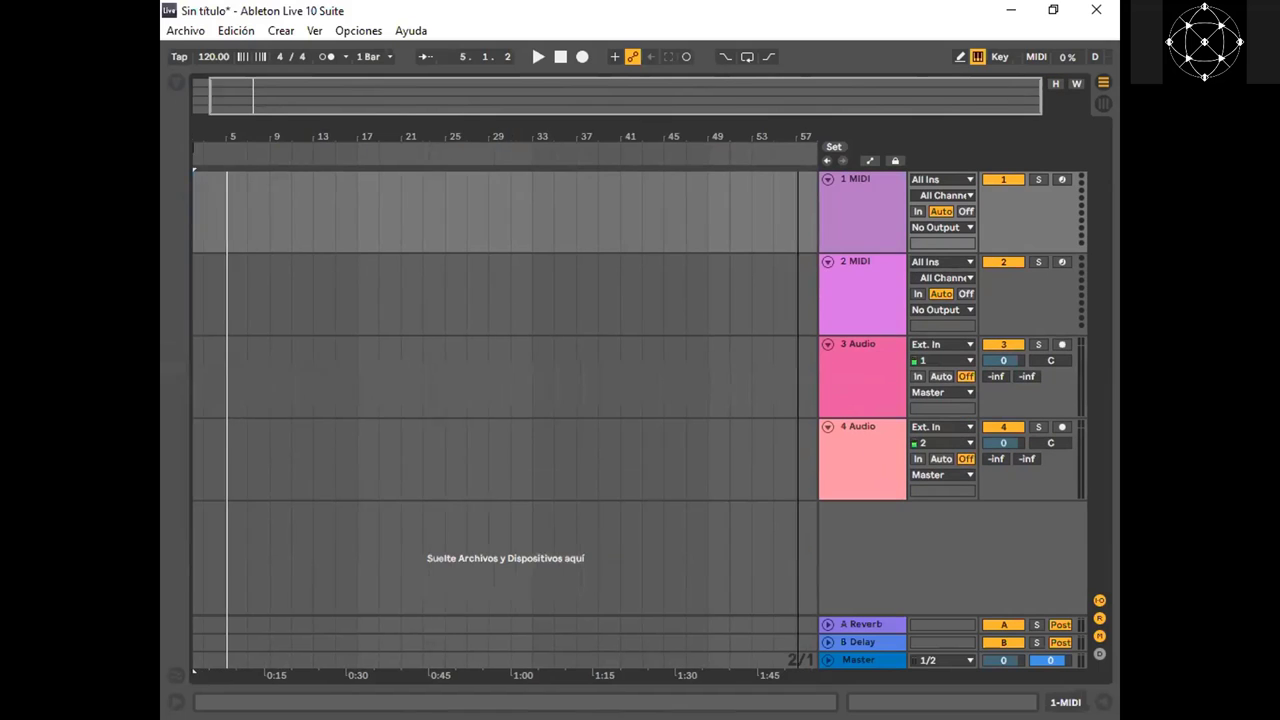
click(1057, 83)
click(1058, 82)
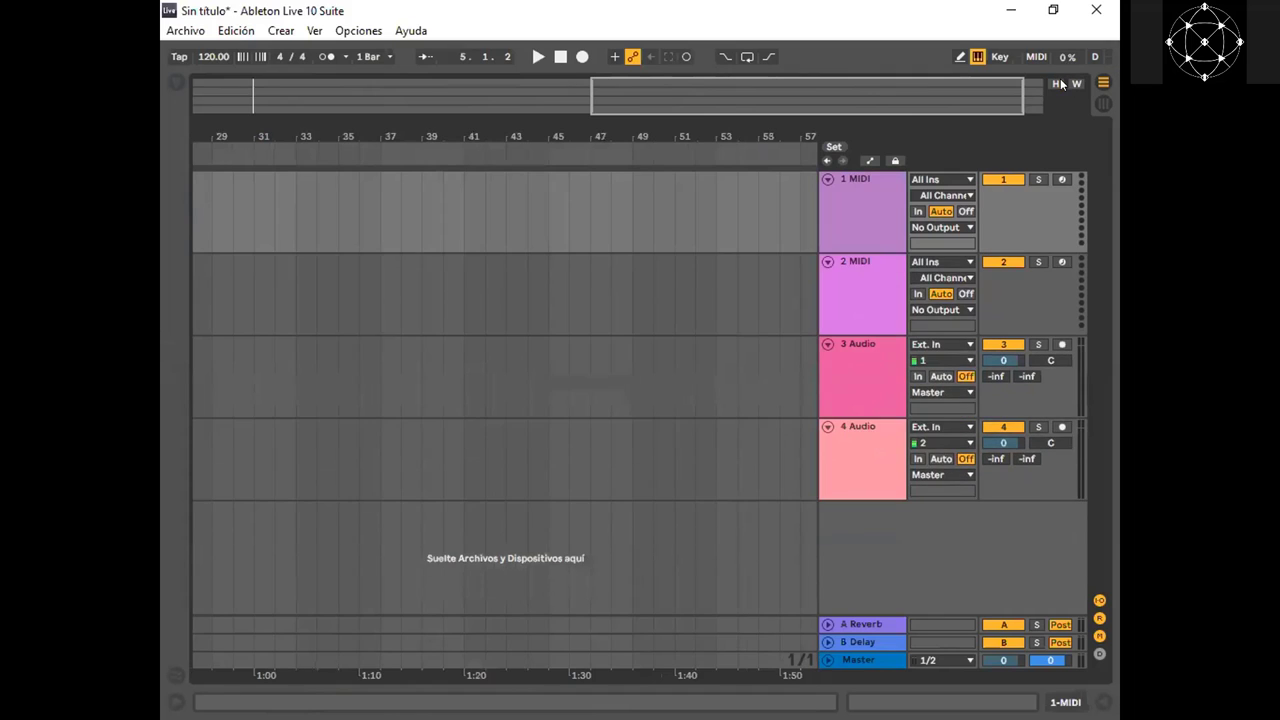
click(1059, 83)
click(1059, 84)
click(857, 234)
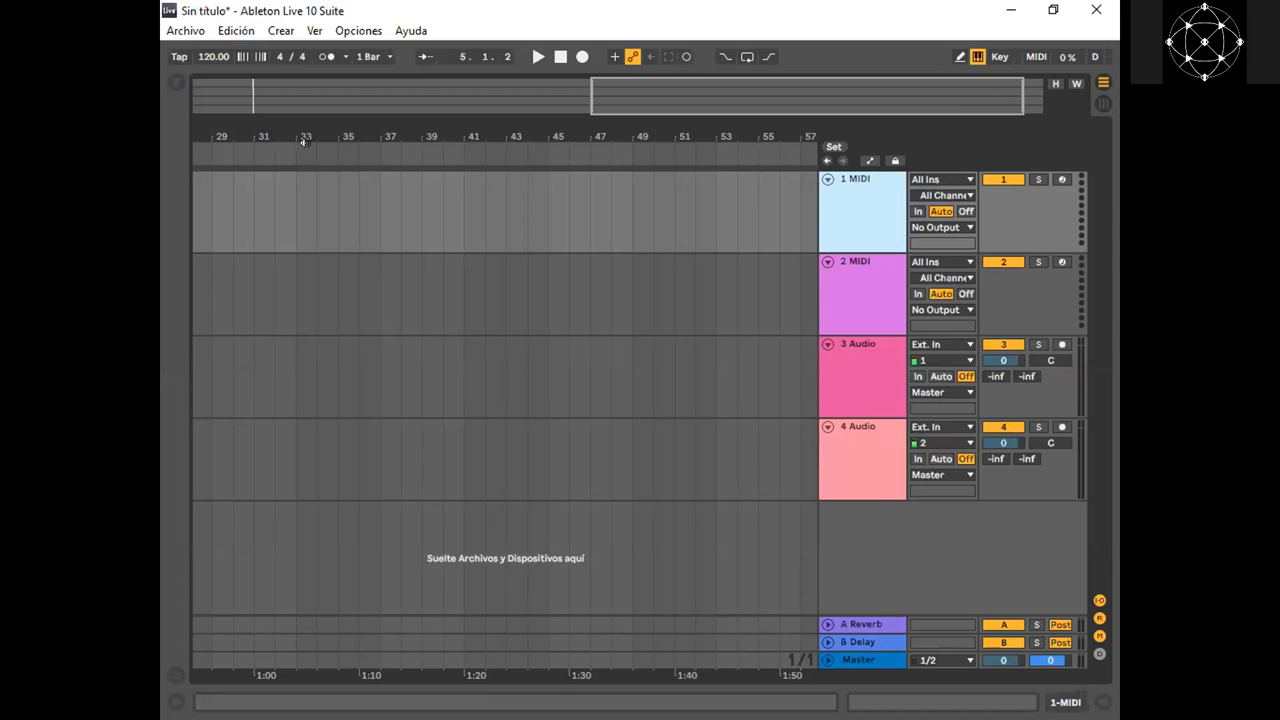
Return the timeline to bar 1 and explore zooming and scrolling from the overview and the beat-time ruler
drag(350, 140, 300, 111)
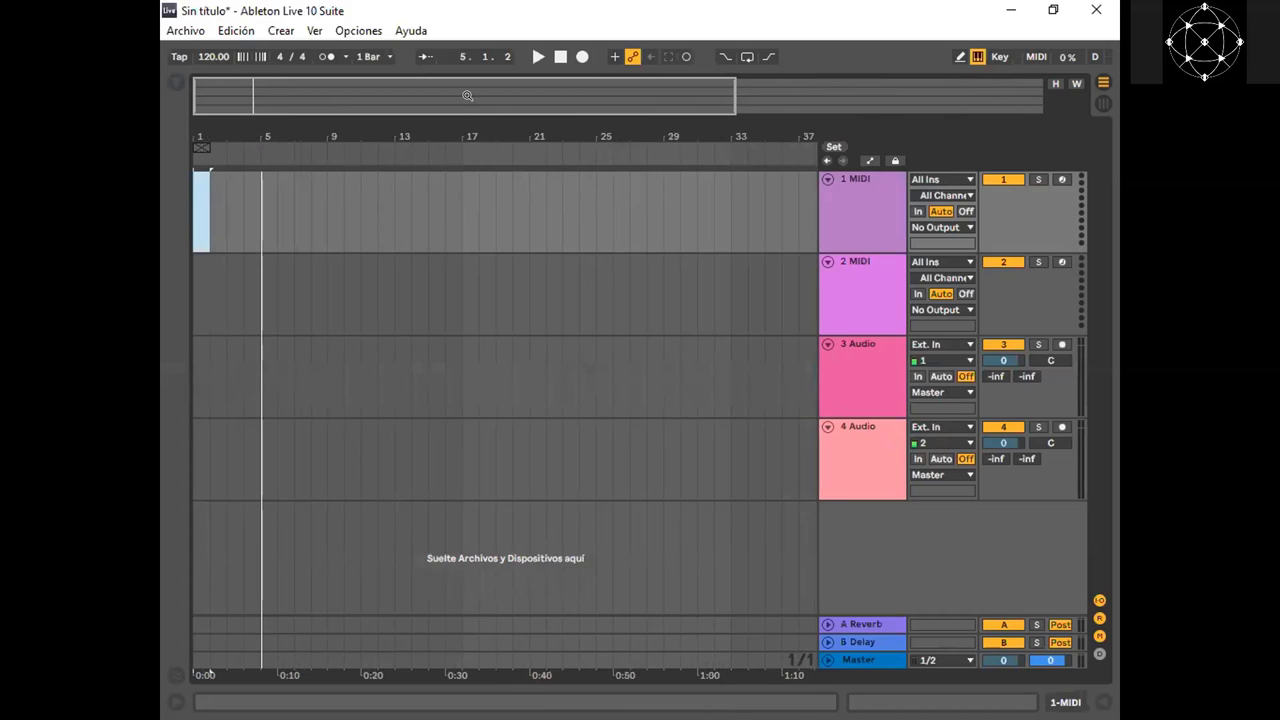
drag(468, 97, 484, 89)
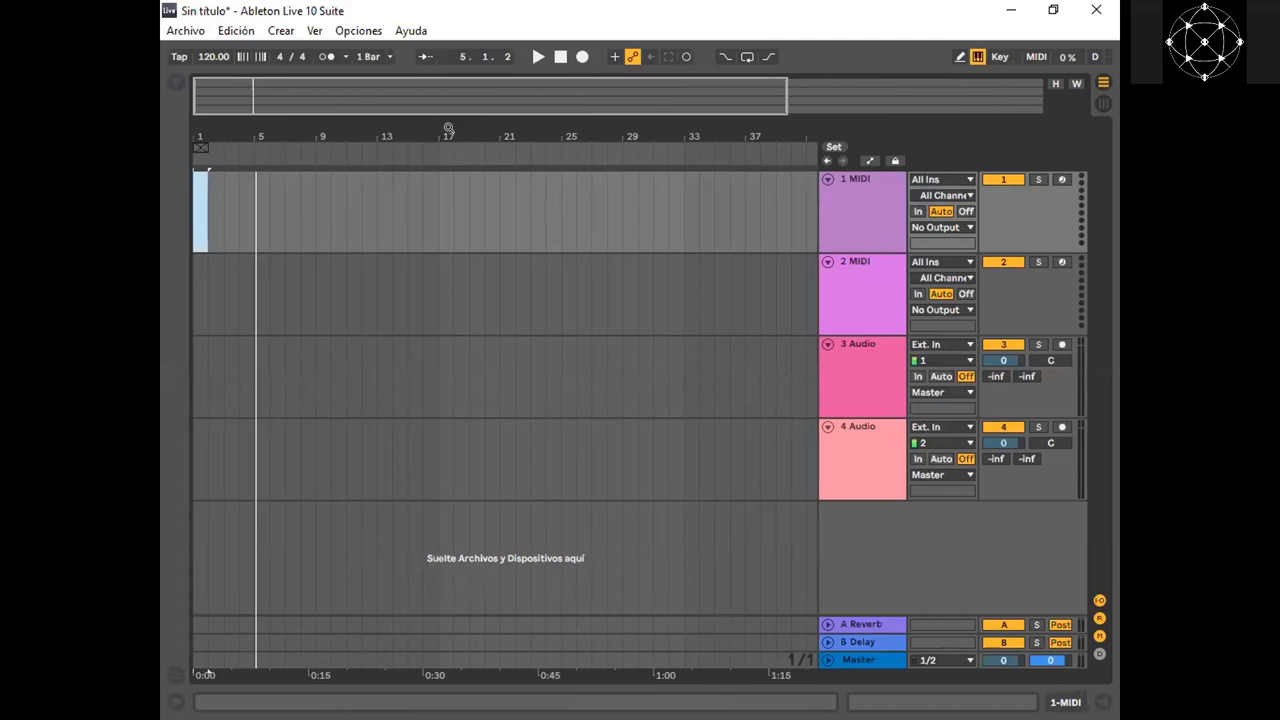
drag(458, 98, 362, 138)
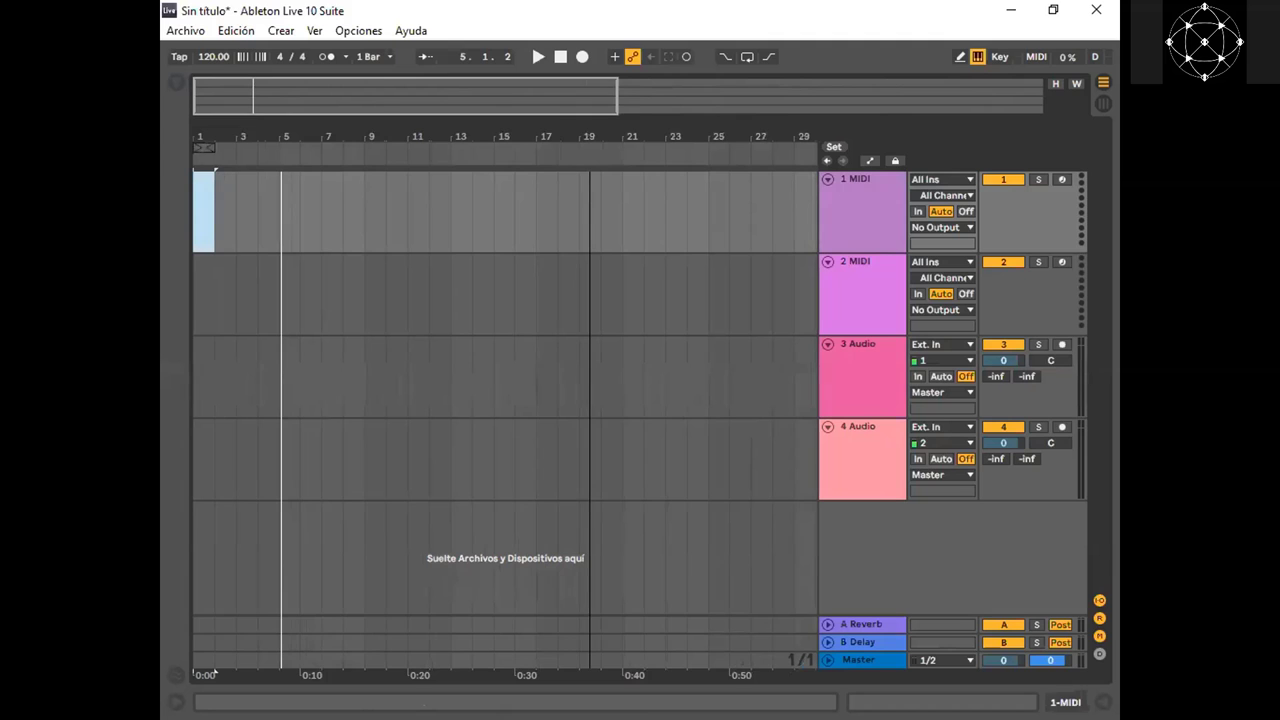
drag(531, 82, 631, 130)
drag(452, 88, 544, 46)
drag(460, 136, 588, 116)
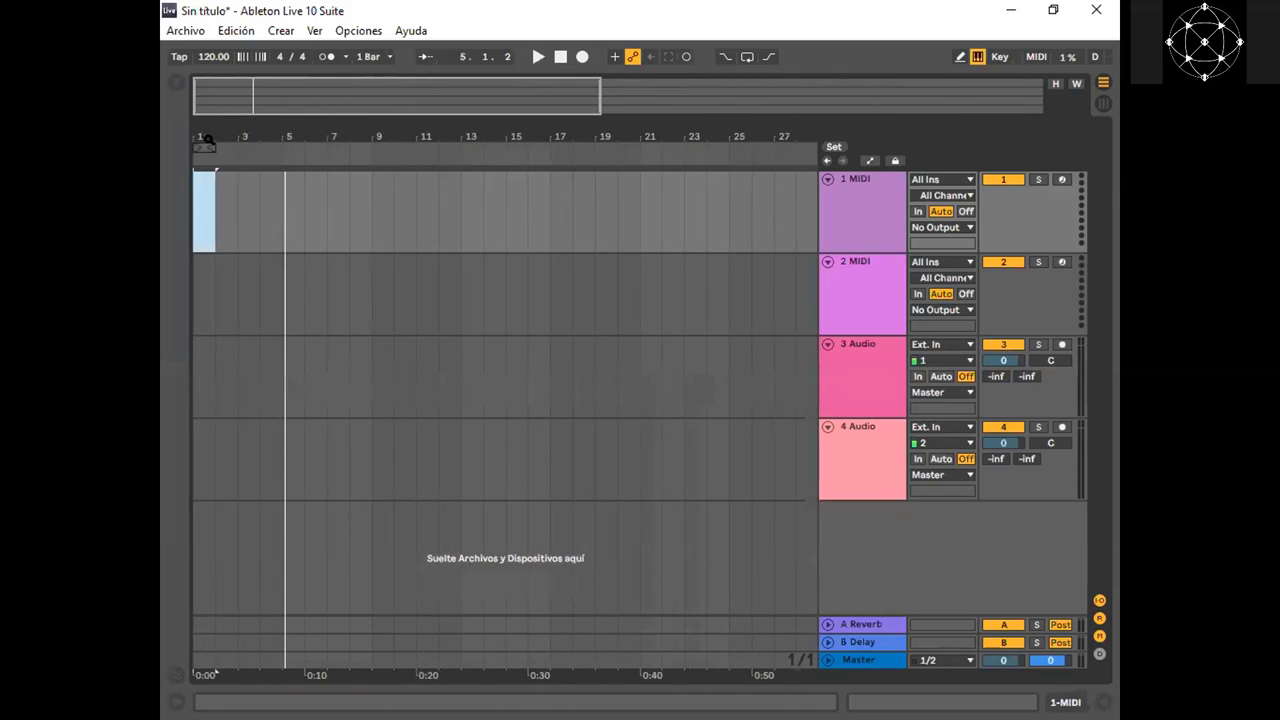
Set the loop region to run from bar 8 to bar 17
drag(203, 144, 330, 80)
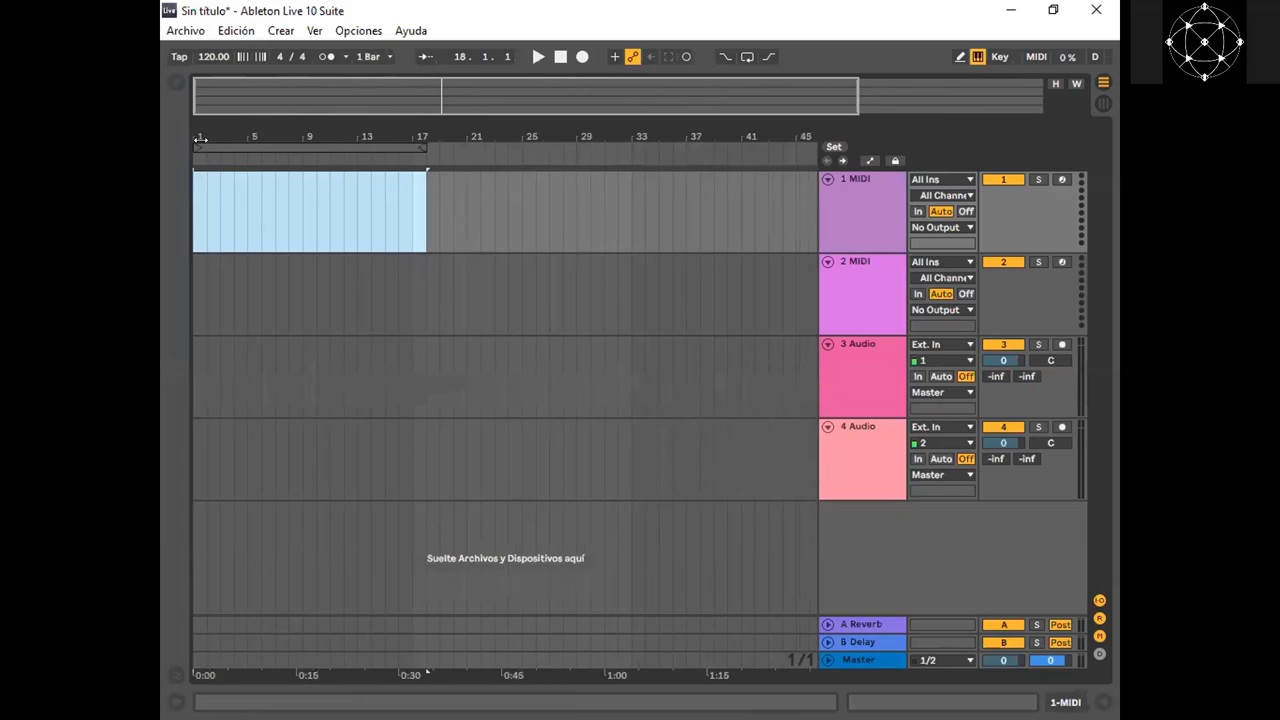
drag(198, 145, 281, 147)
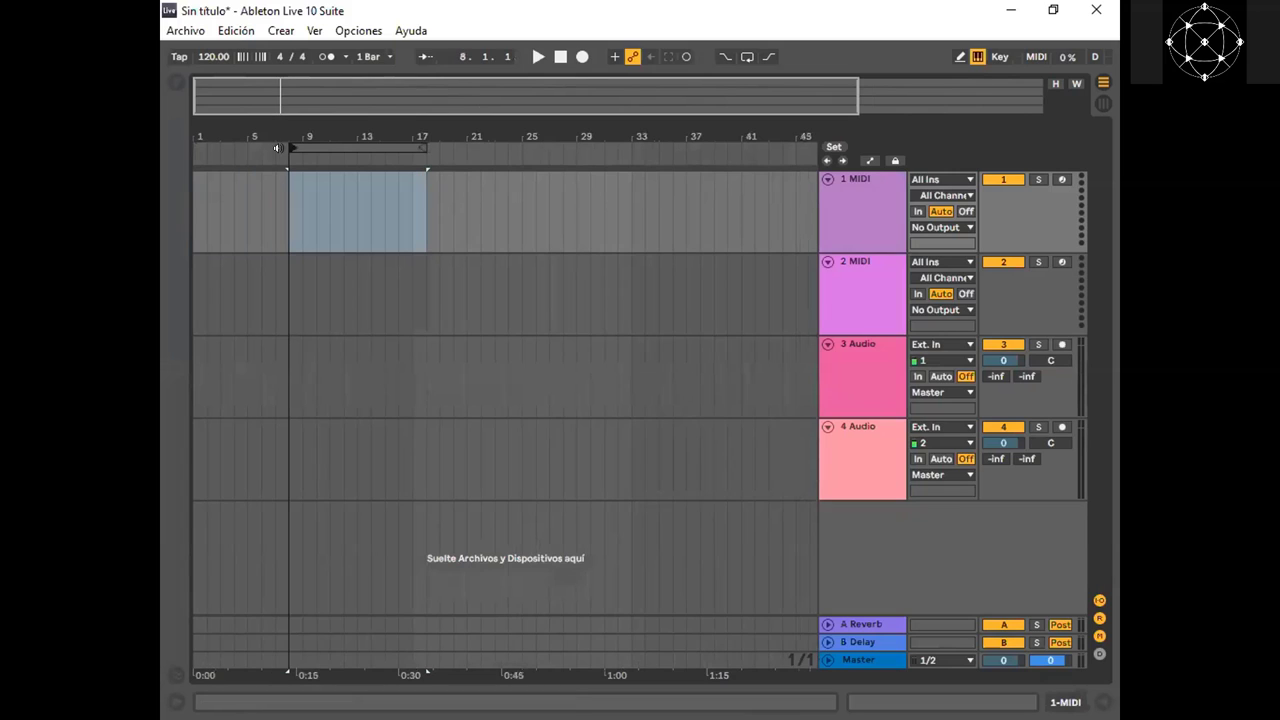
click(422, 145)
drag(422, 145, 390, 148)
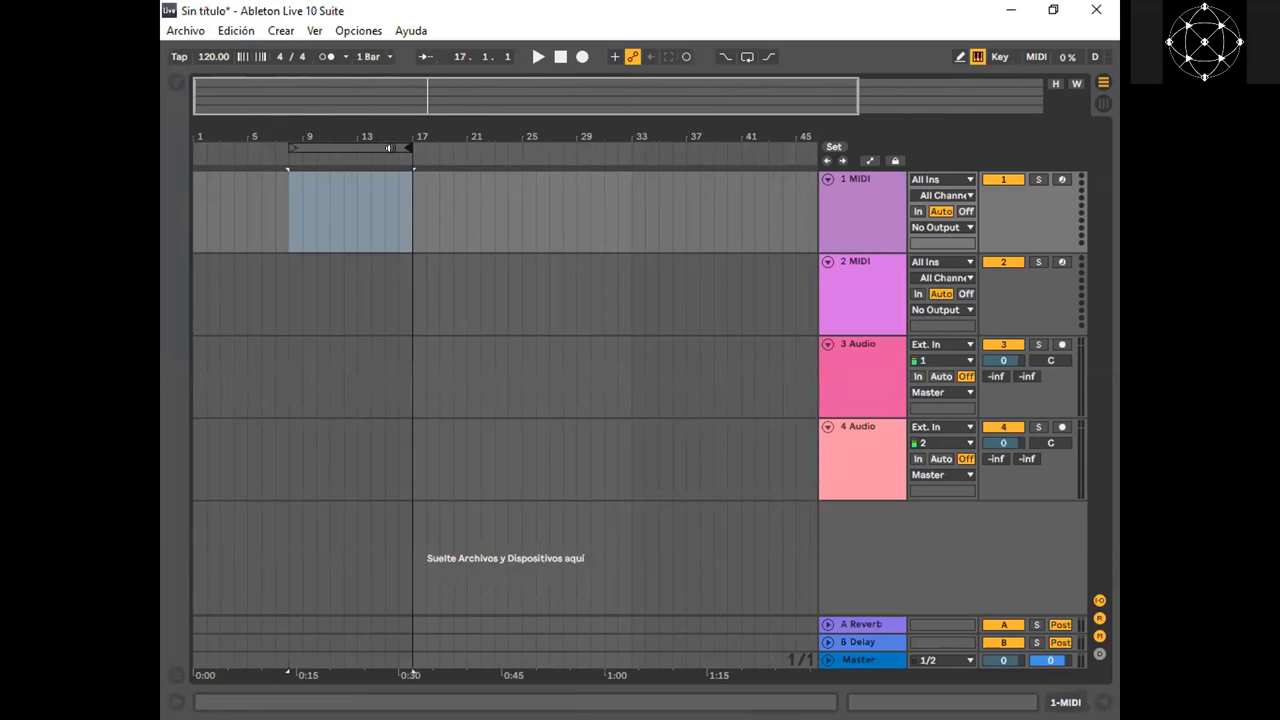
Select the loop's time range across all tracks, play it briefly and place a locator at bar 8
click(337, 145)
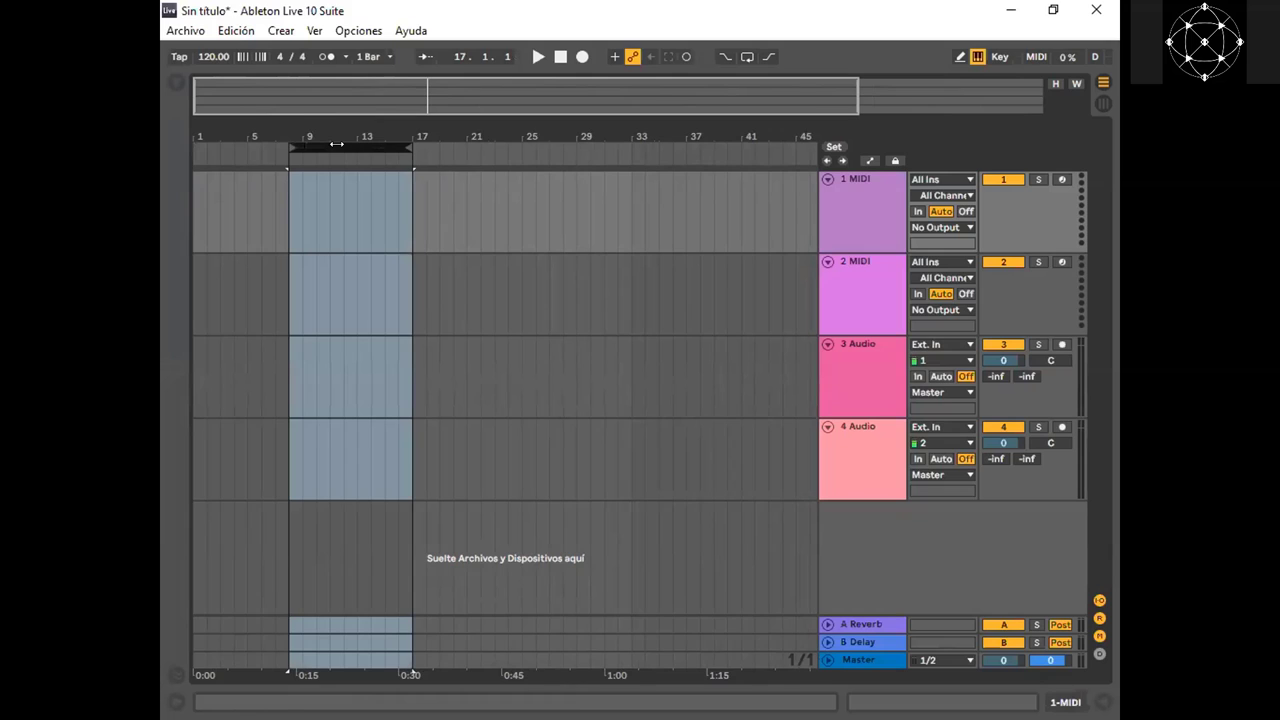
mouse_move(337, 145)
mouse_down()
mouse_move(311, 147)
mouse_move(519, 147)
mouse_move(285, 147)
mouse_move(325, 170)
mouse_move(337, 150)
mouse_up()
key(space)
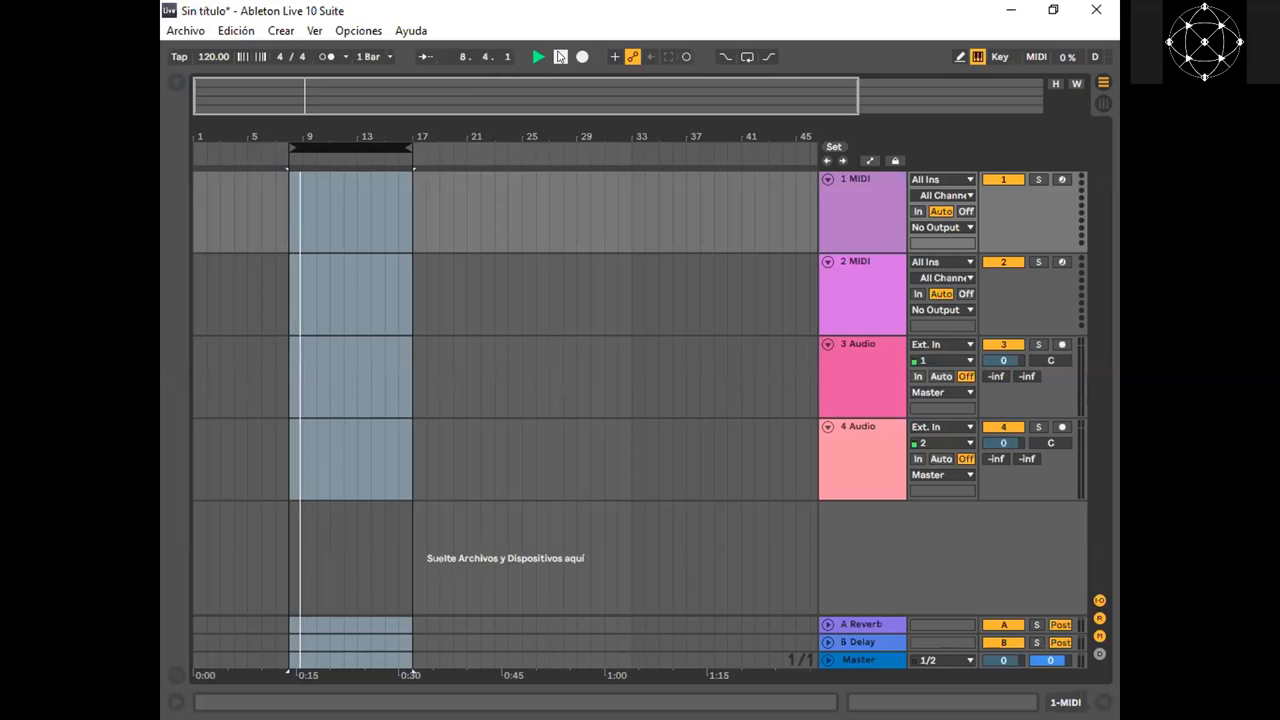
key(space)
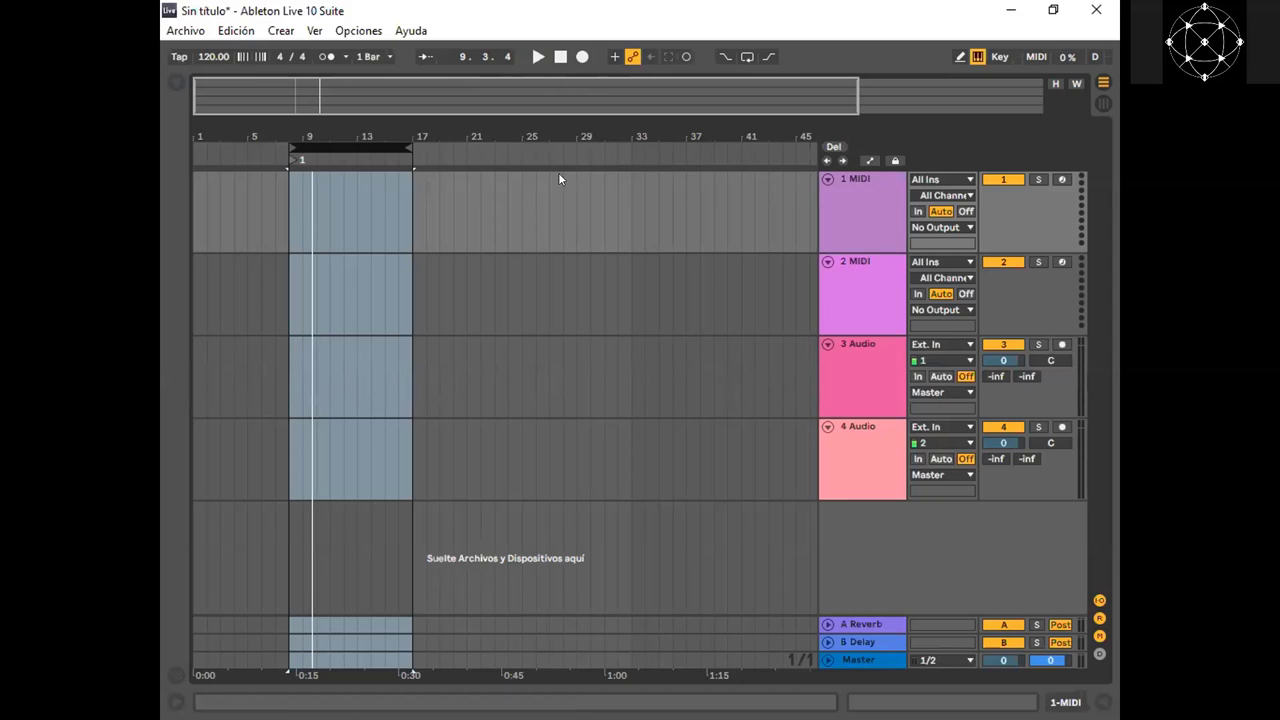
Move the locator to bar 7 and shift the loop region to run from bar 10 to bar 19
drag(322, 140, 272, 157)
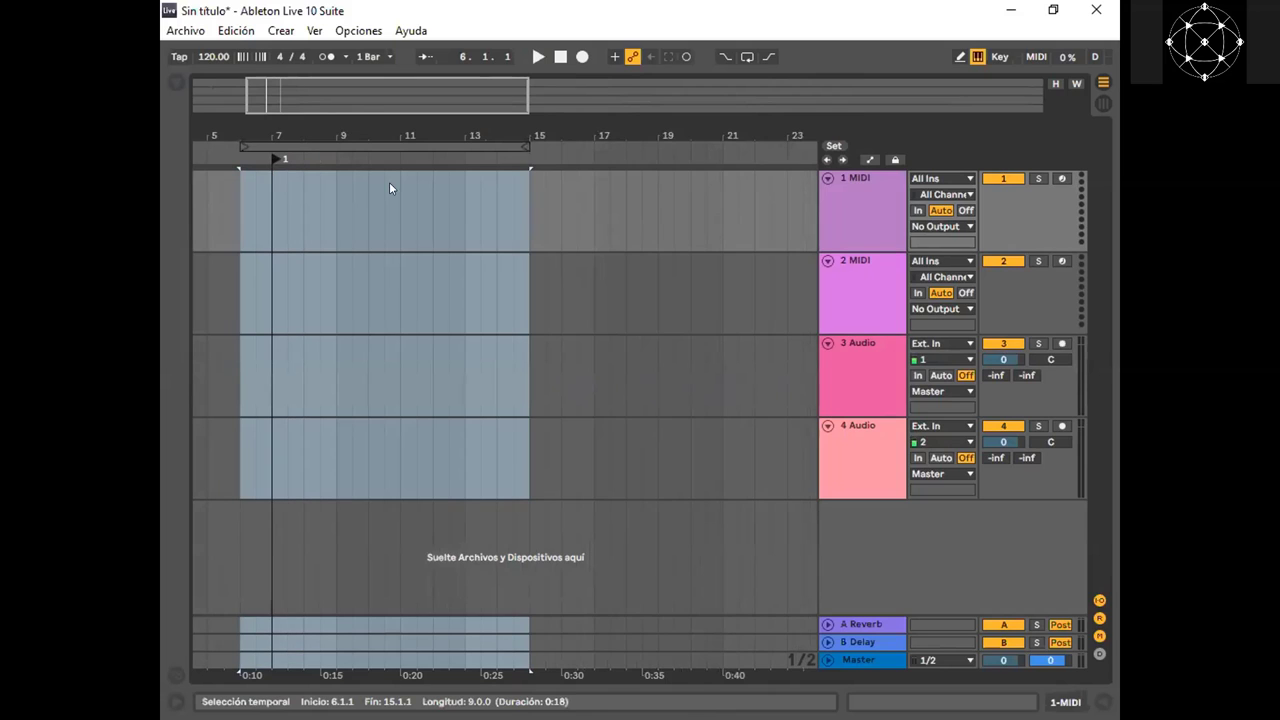
drag(428, 146, 460, 145)
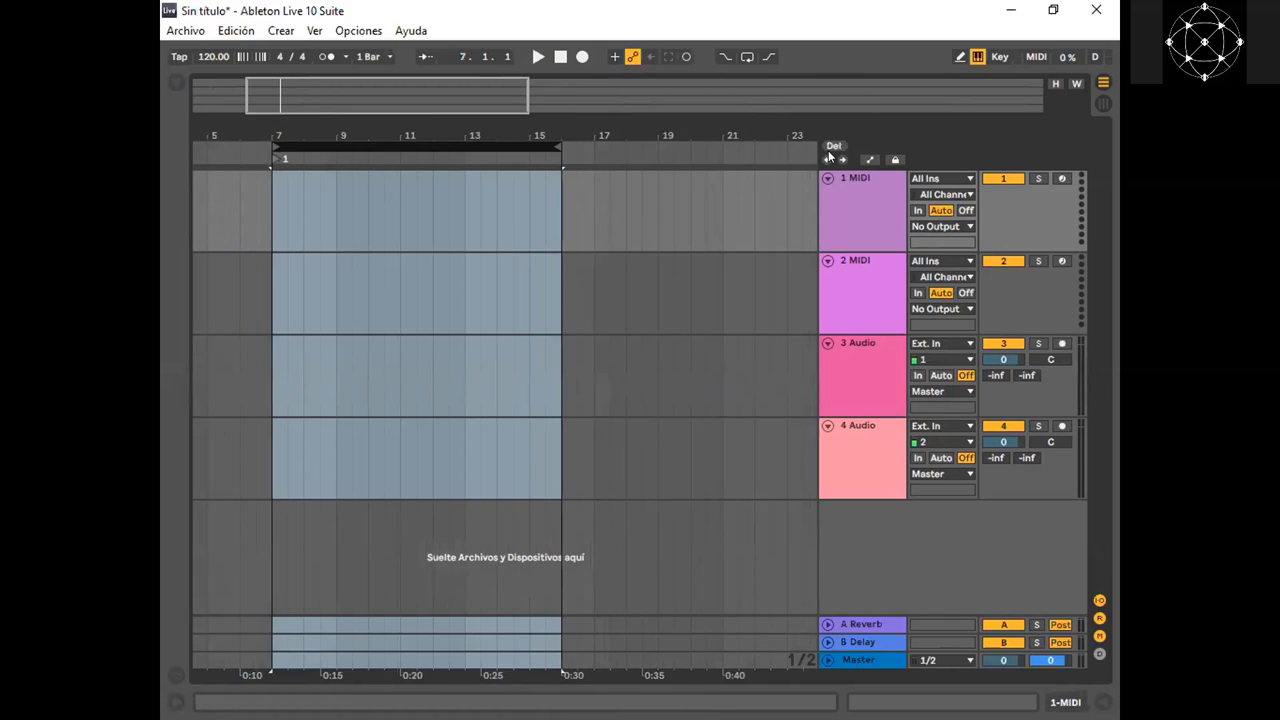
drag(462, 146, 557, 174)
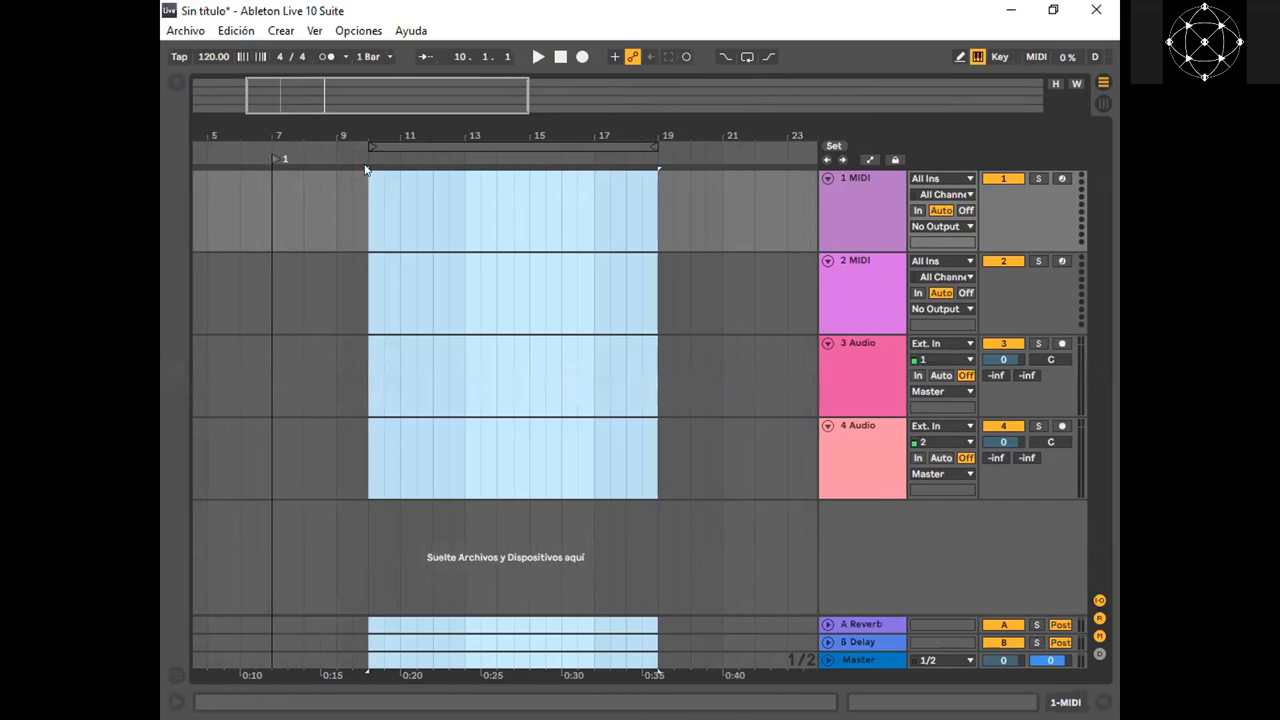
Rename the locator at bar 7 to Inicio
right_click(282, 160)
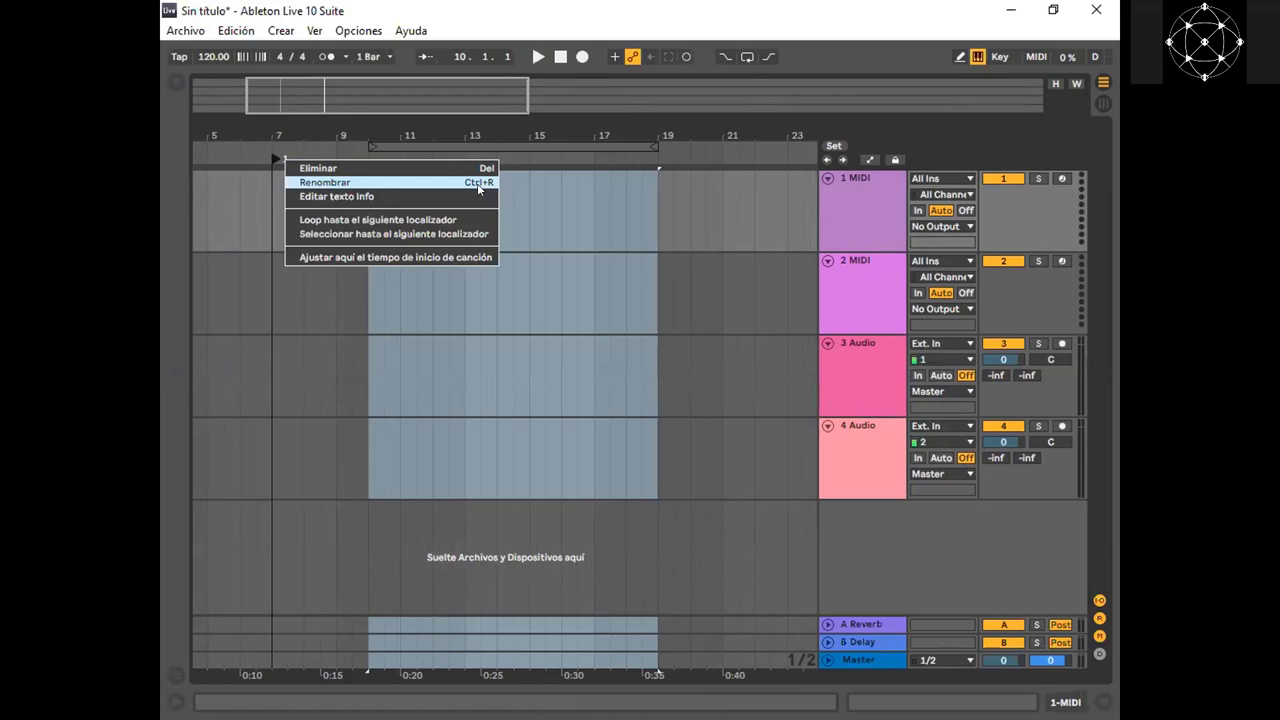
click(371, 181)
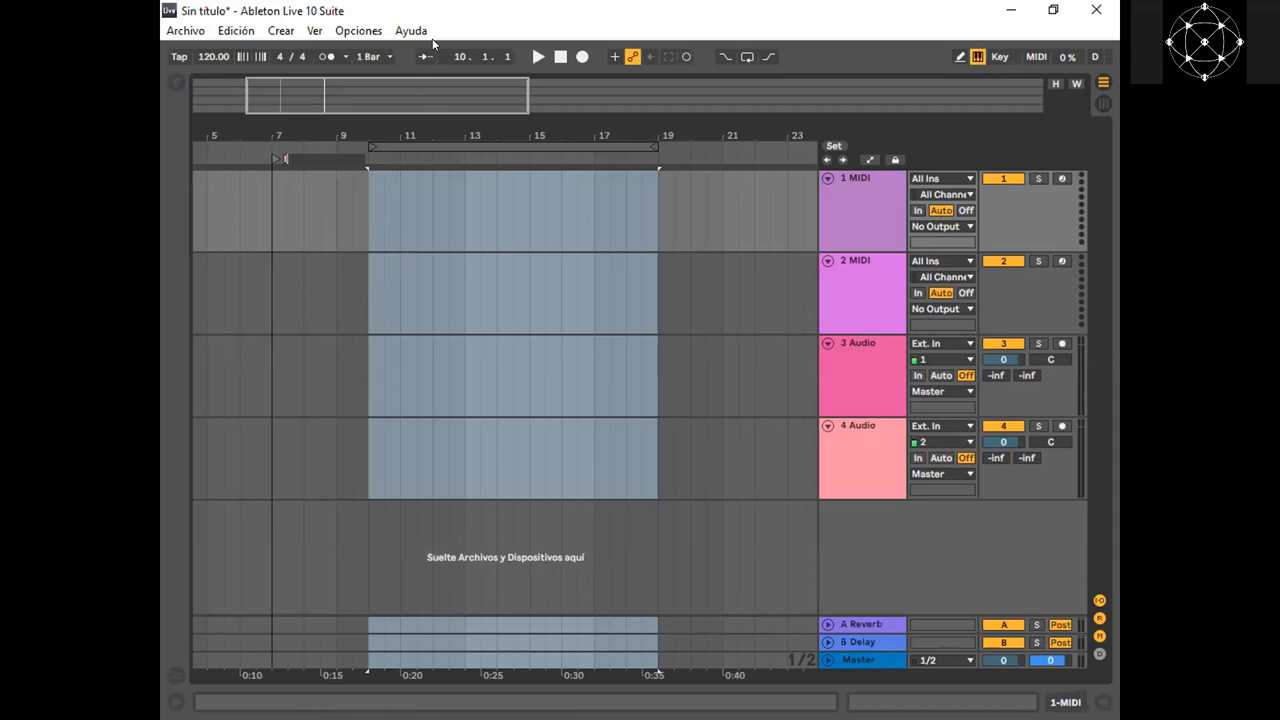
text(Inicio)
key(Return)
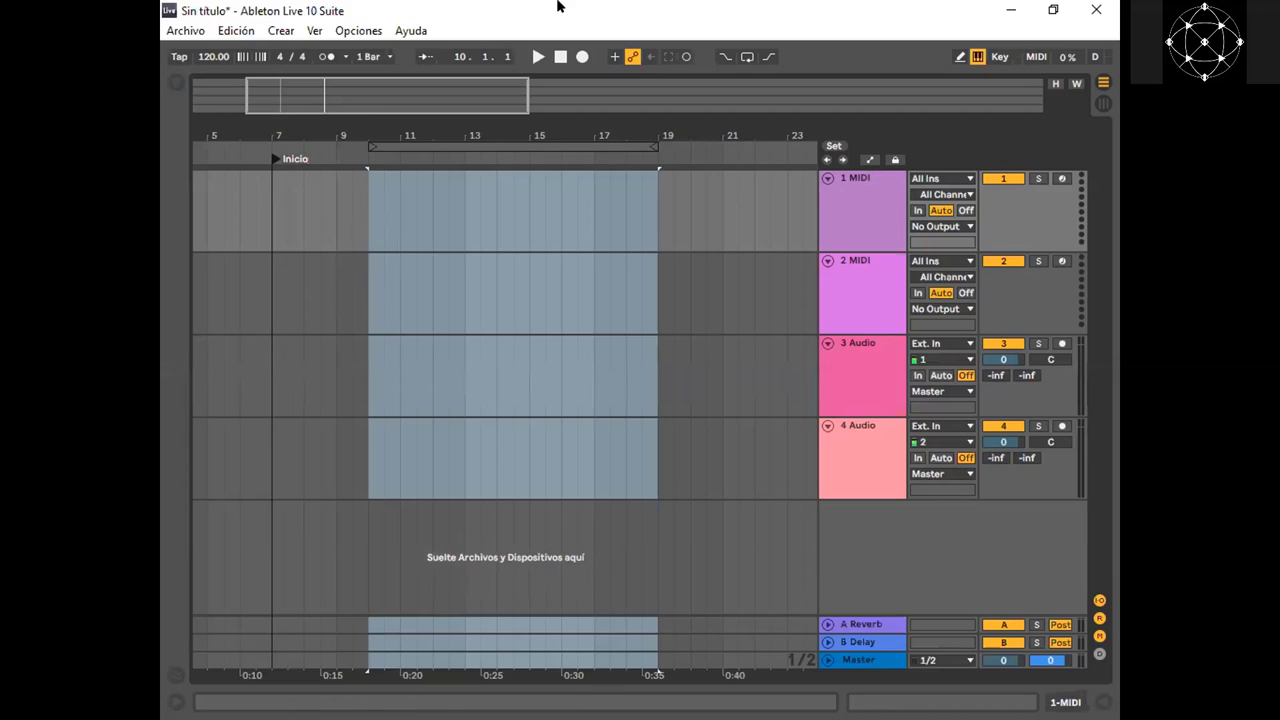
Extend the loop region's start back to the middle of bar 5 and play briefly from there
drag(366, 147, 226, 148)
key(space)
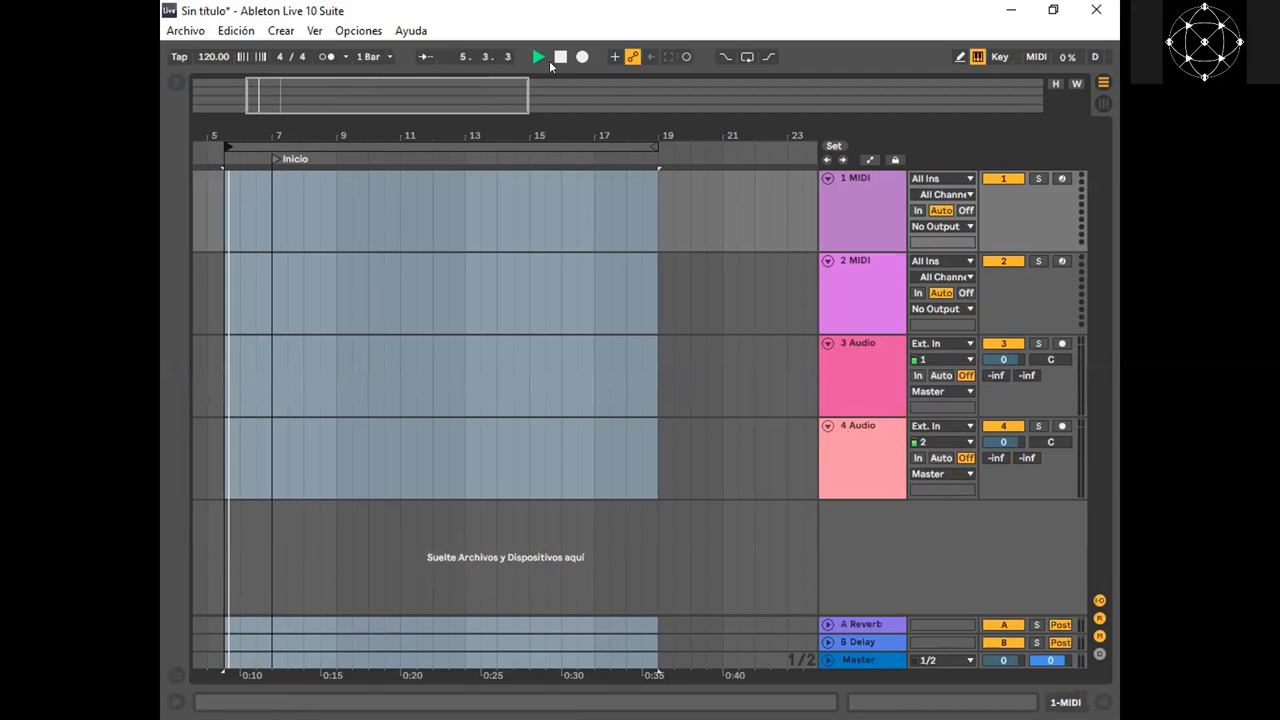
click(556, 60)
drag(512, 86, 620, 85)
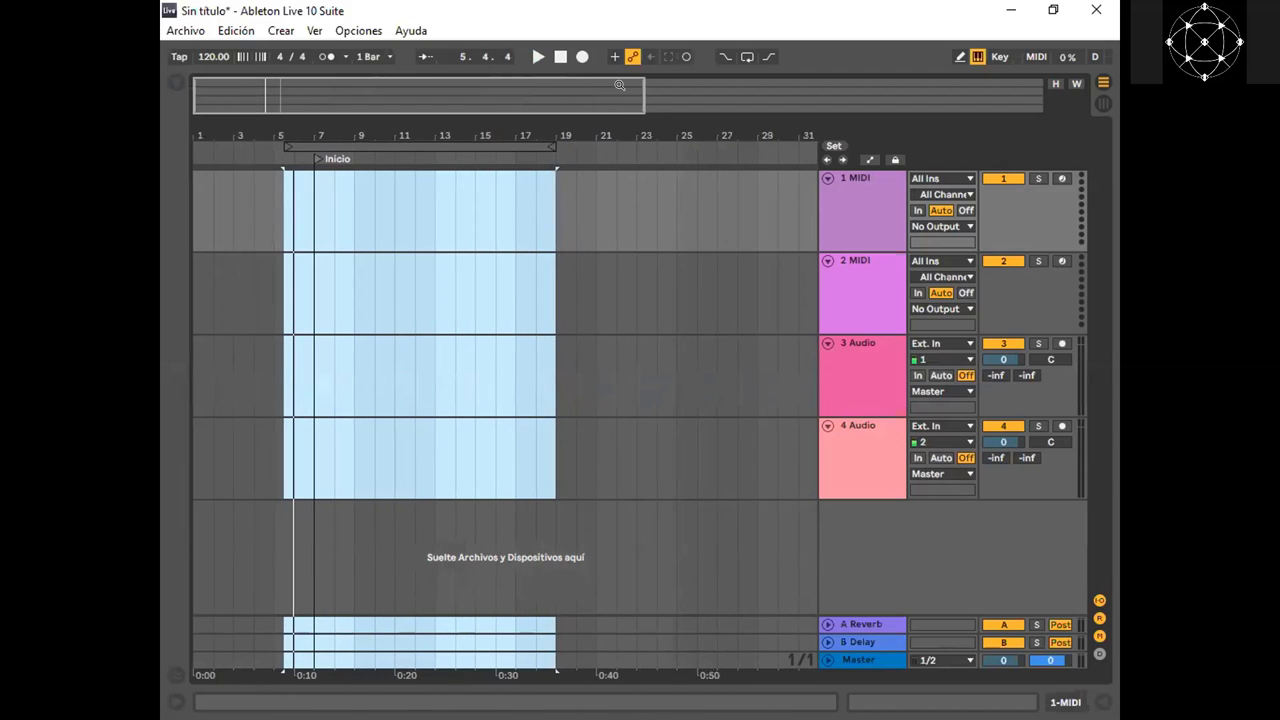
Move the loop region to start at bar 1 and place the insert marker at bar 15 on the first MIDI track
drag(383, 157, 292, 157)
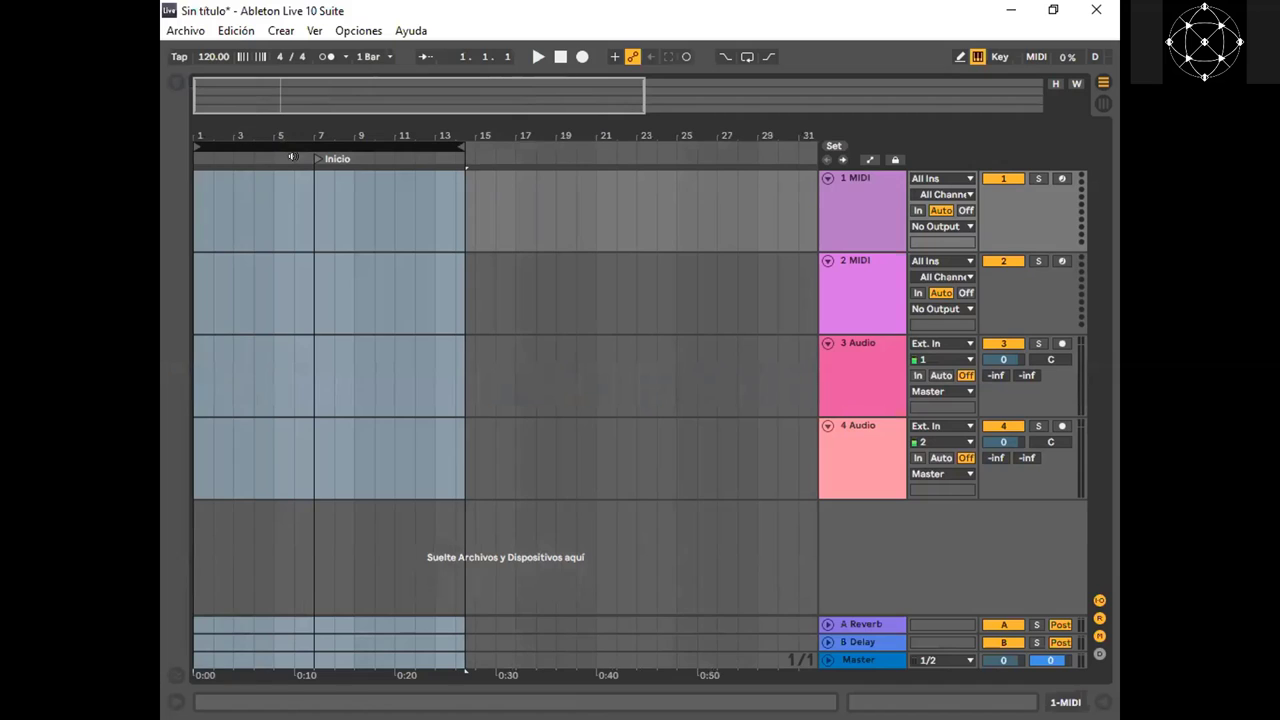
click(476, 185)
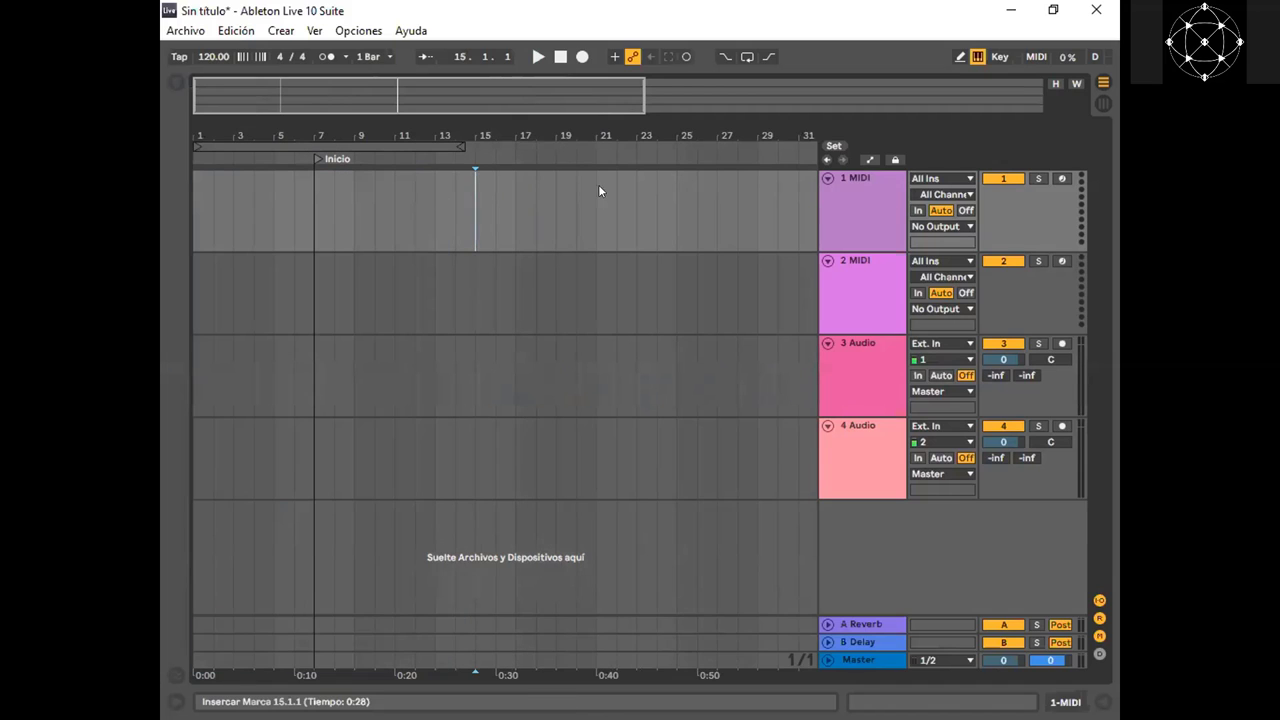
Turn on automation mode and view the automation device choices for track 1 MIDI, keeping Mixer selected
click(869, 160)
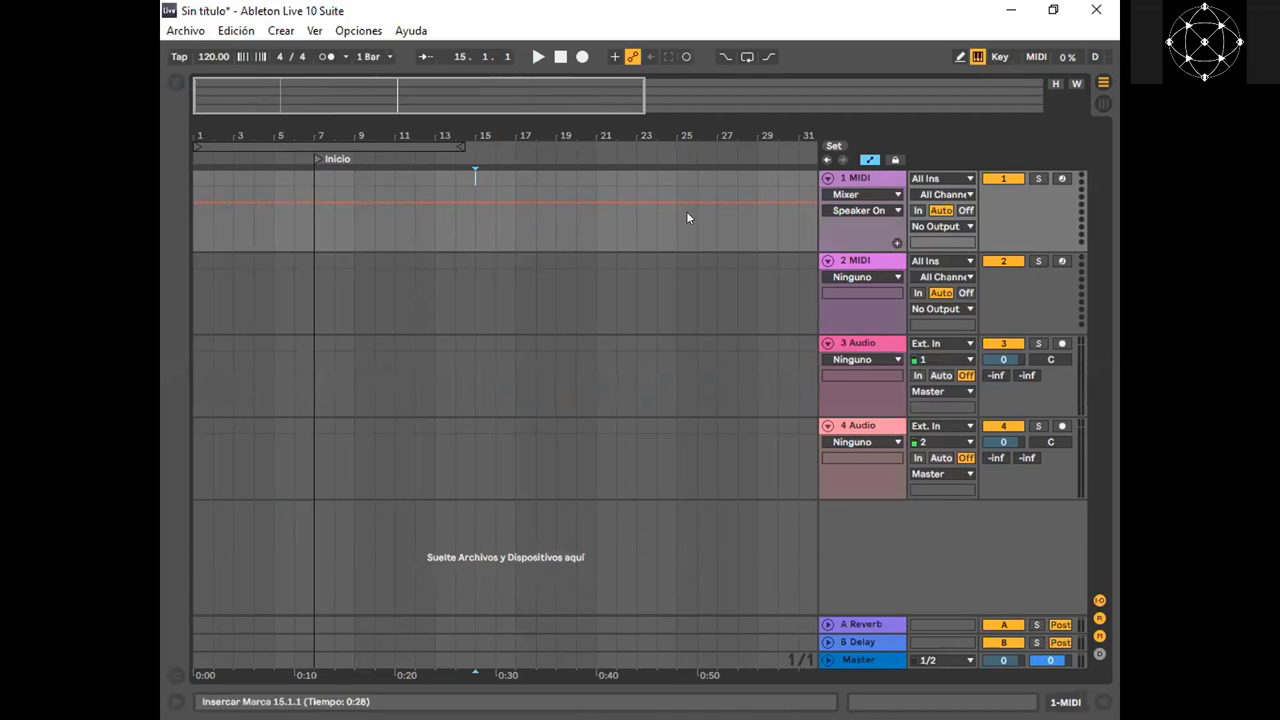
click(859, 209)
click(869, 197)
click(869, 195)
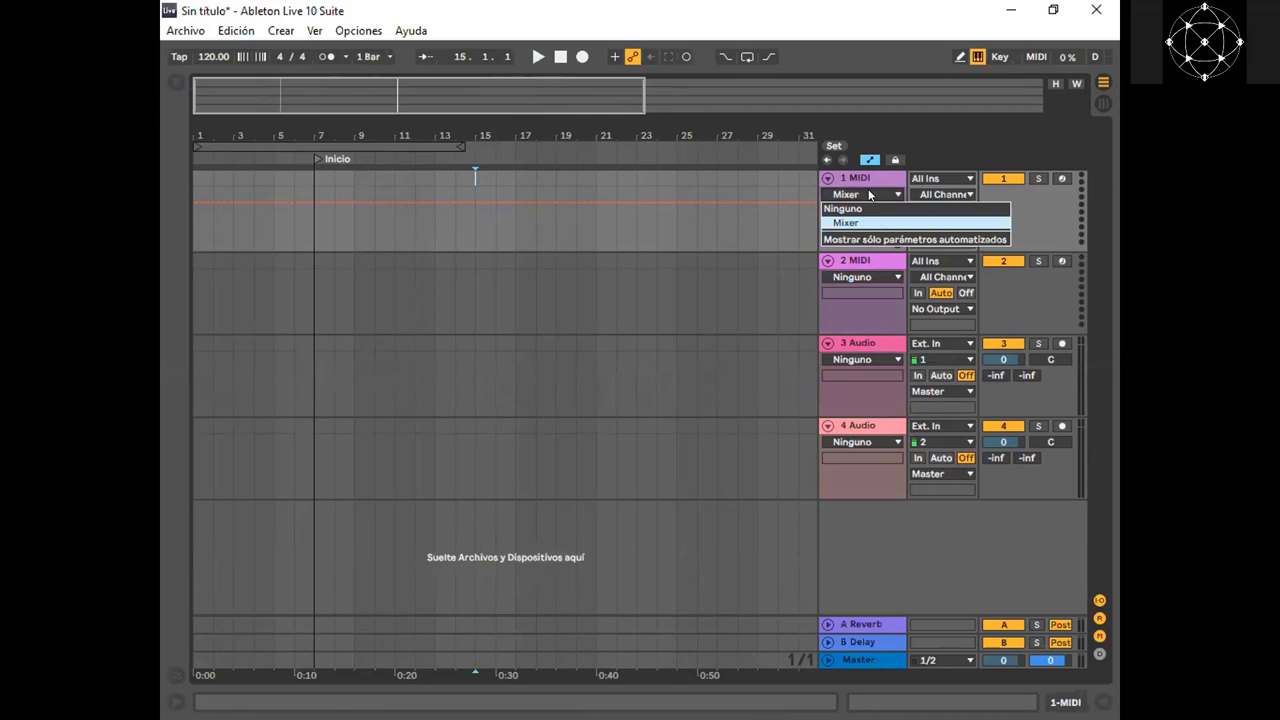
click(869, 195)
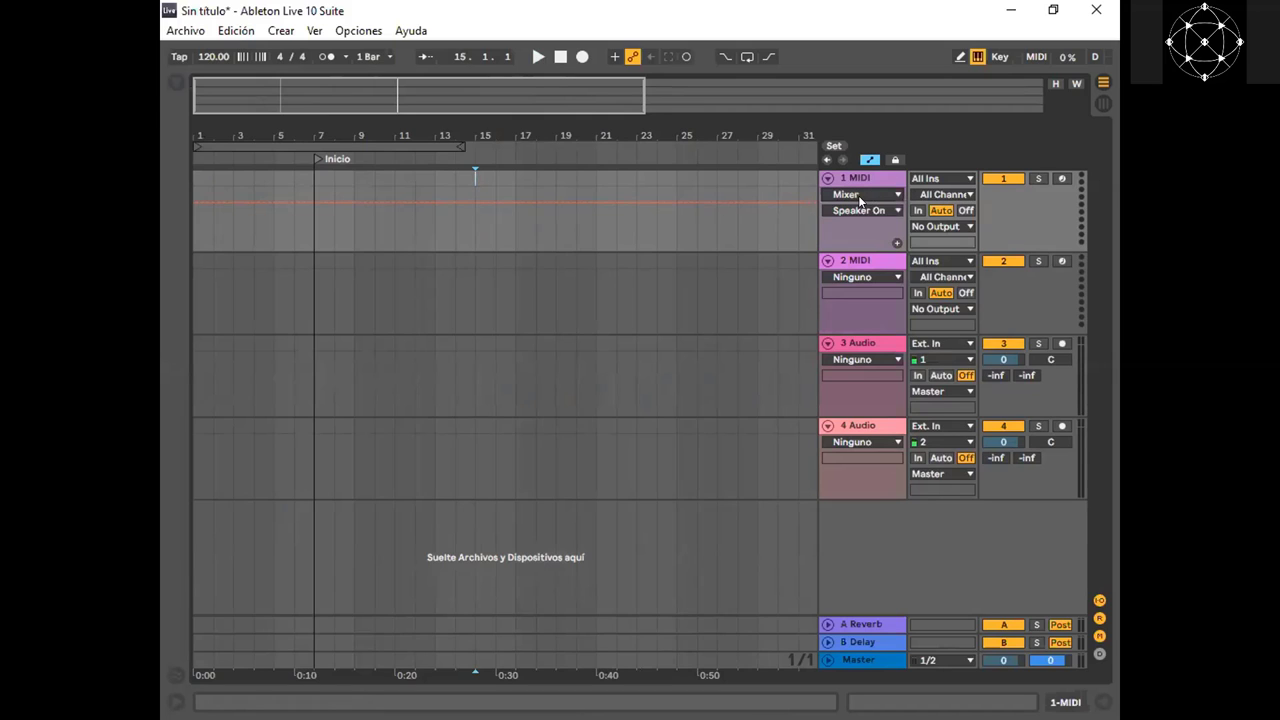
Add Speaker On automation breakpoints at bars 7 and 9 on track 1 MIDI and review its automation device choices
click(311, 201)
drag(416, 99, 334, 97)
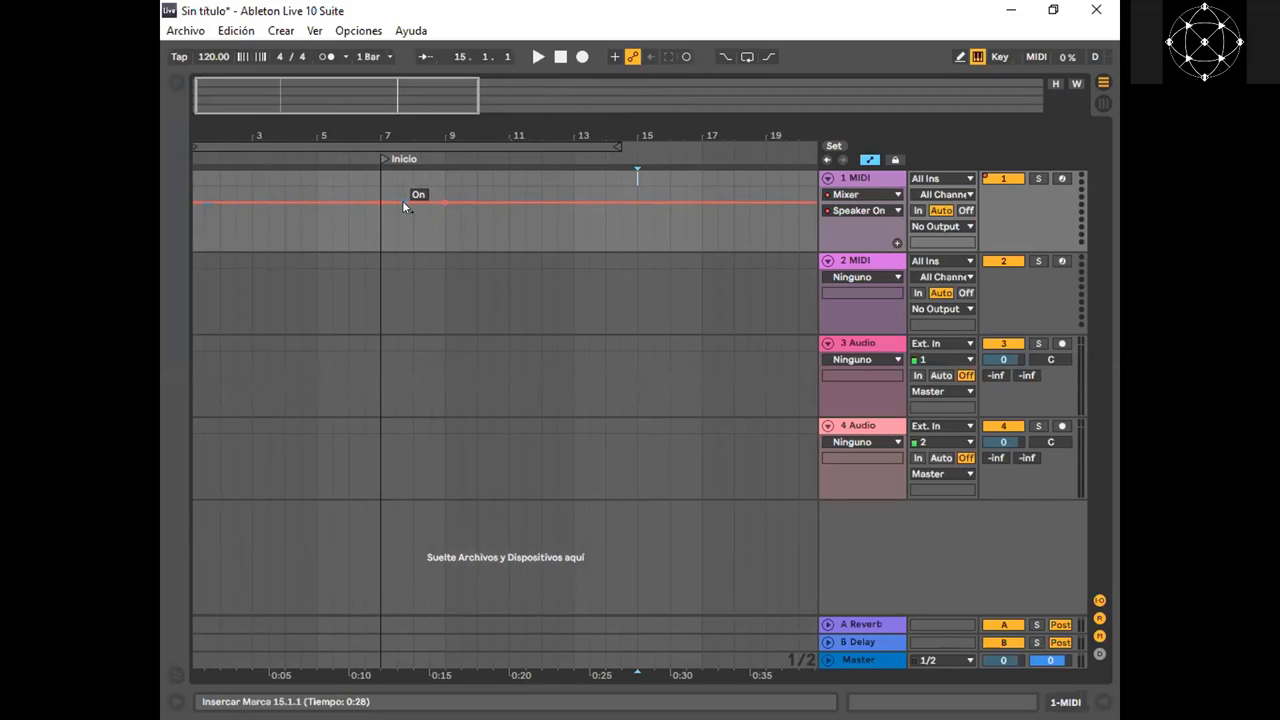
drag(403, 204, 386, 234)
drag(376, 231, 386, 211)
drag(423, 88, 424, 72)
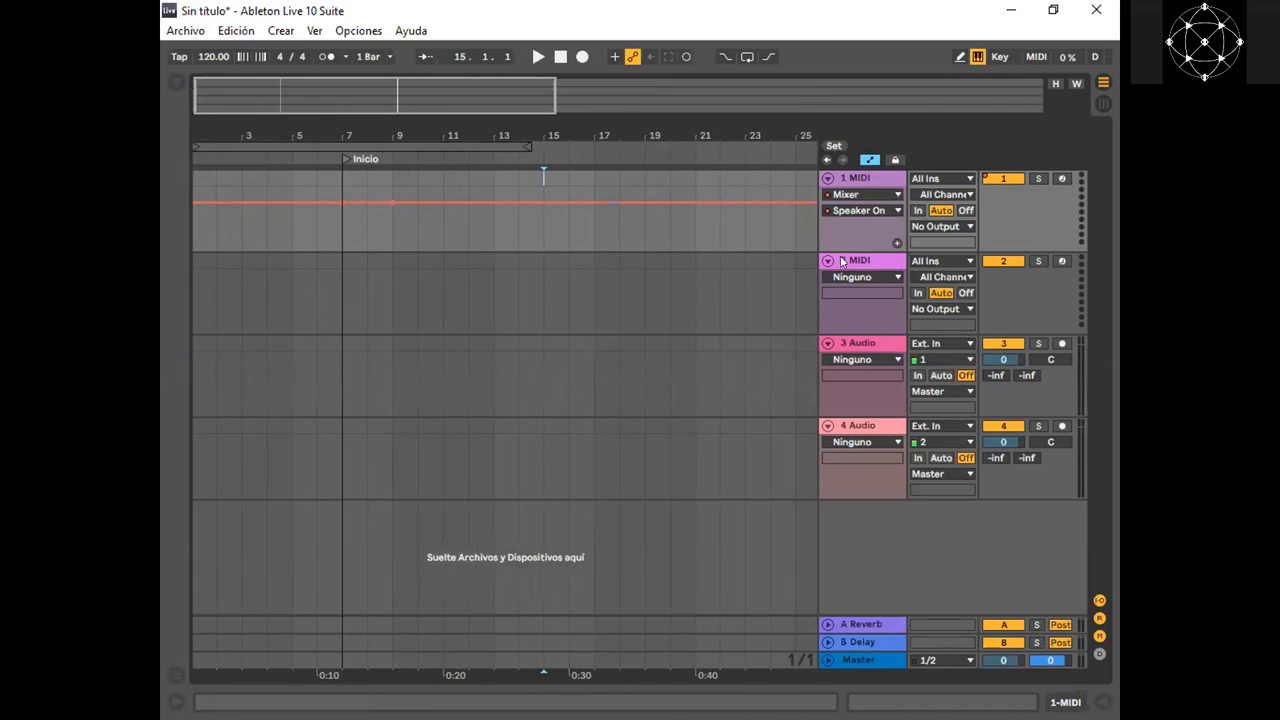
click(854, 203)
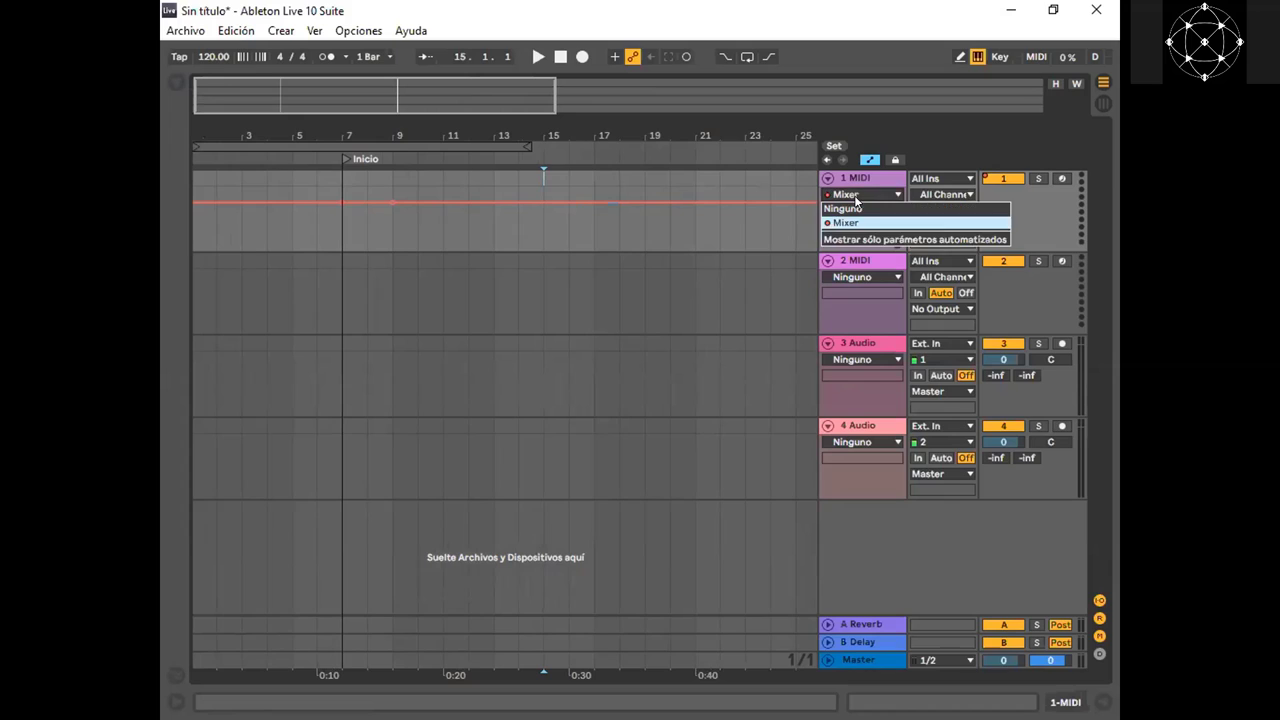
click(856, 203)
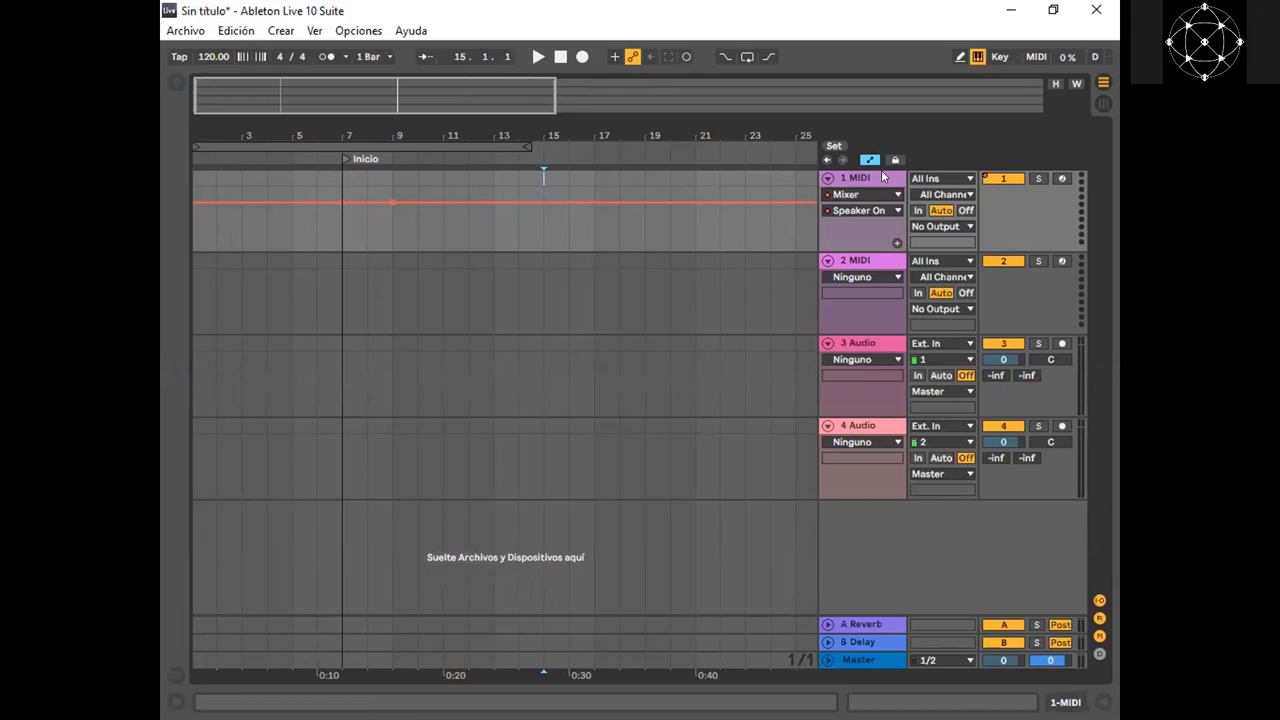
Delete tracks 2 MIDI, 3 Audio and 4 Audio and turn off automation mode
click(882, 177)
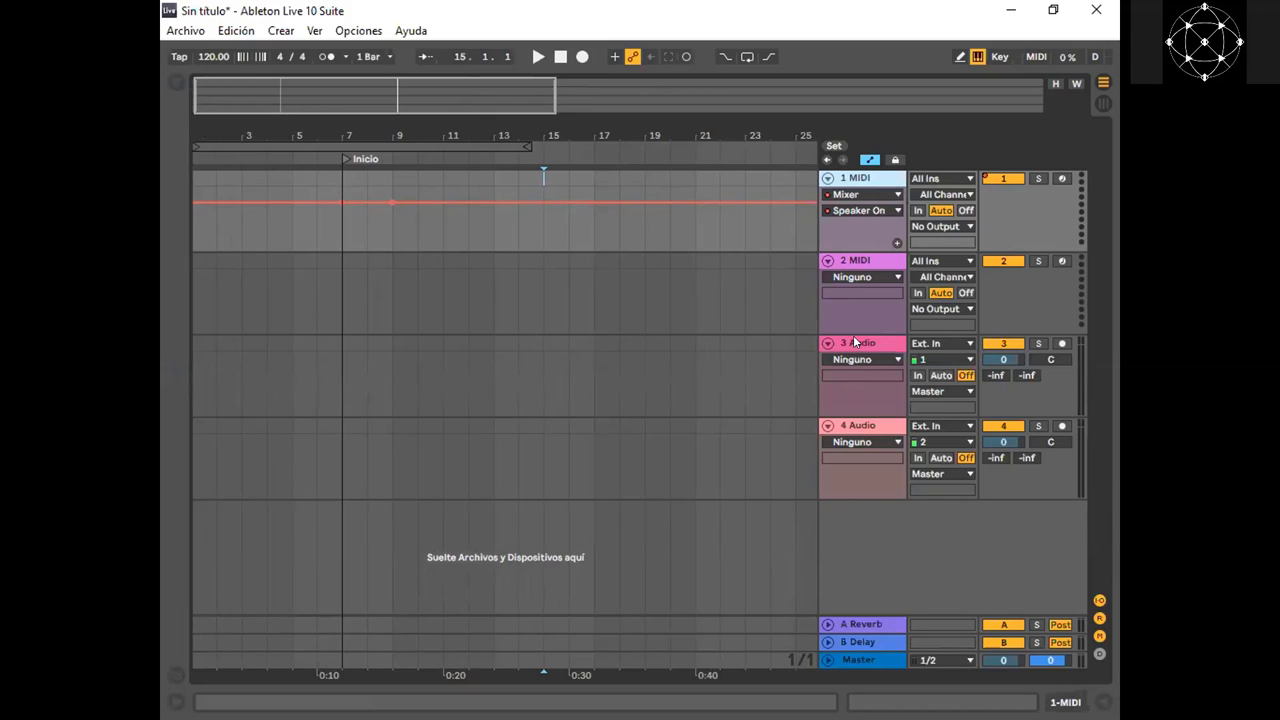
click(885, 260)
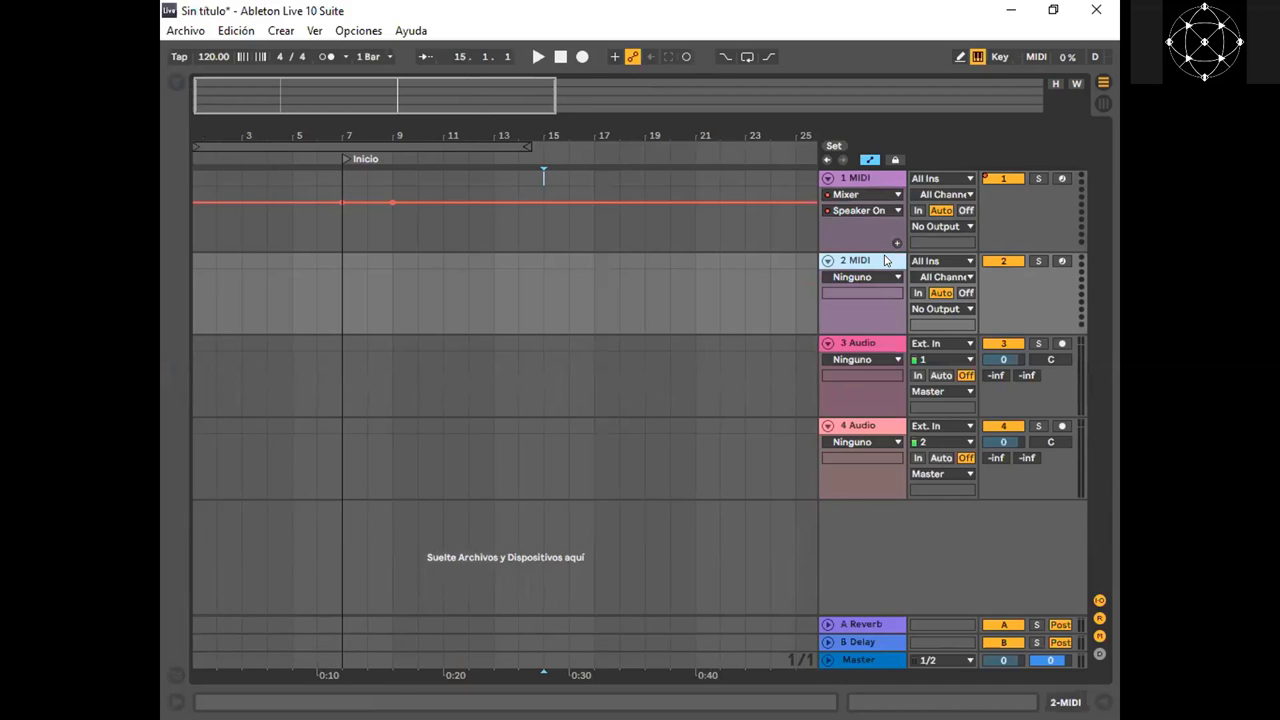
key(Delete)
key(Delete)
key(Delete)
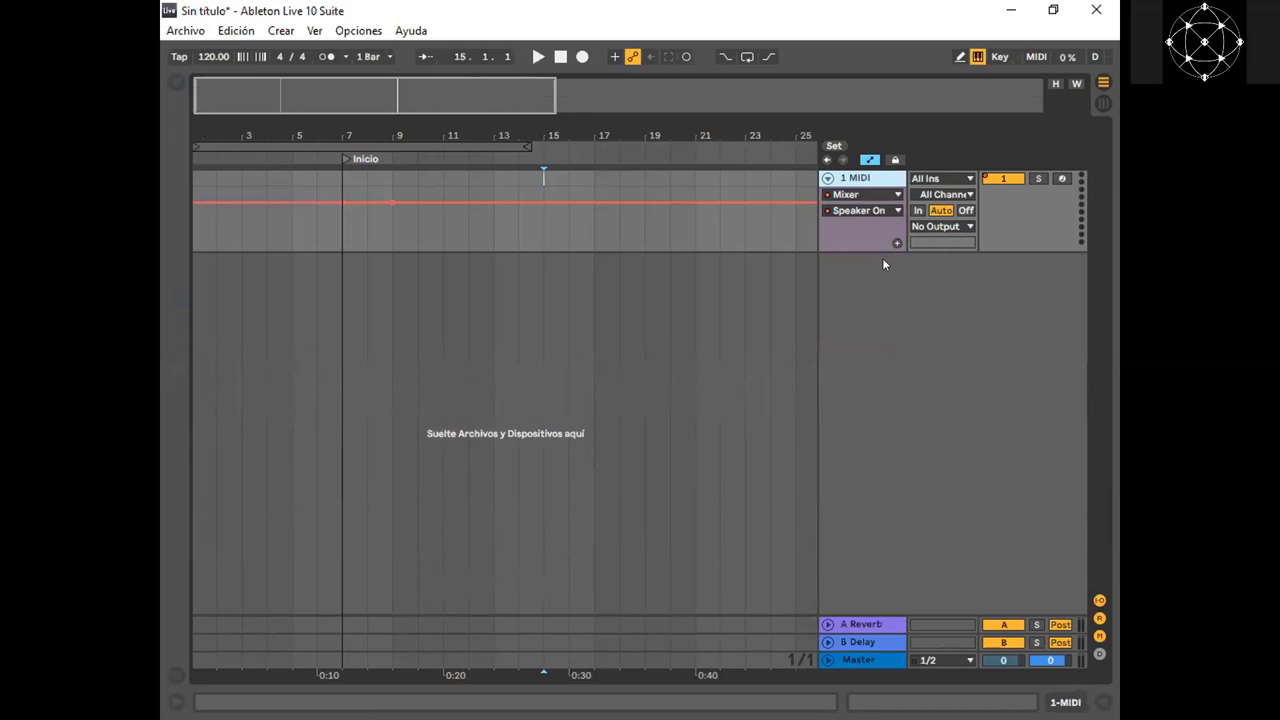
click(871, 161)
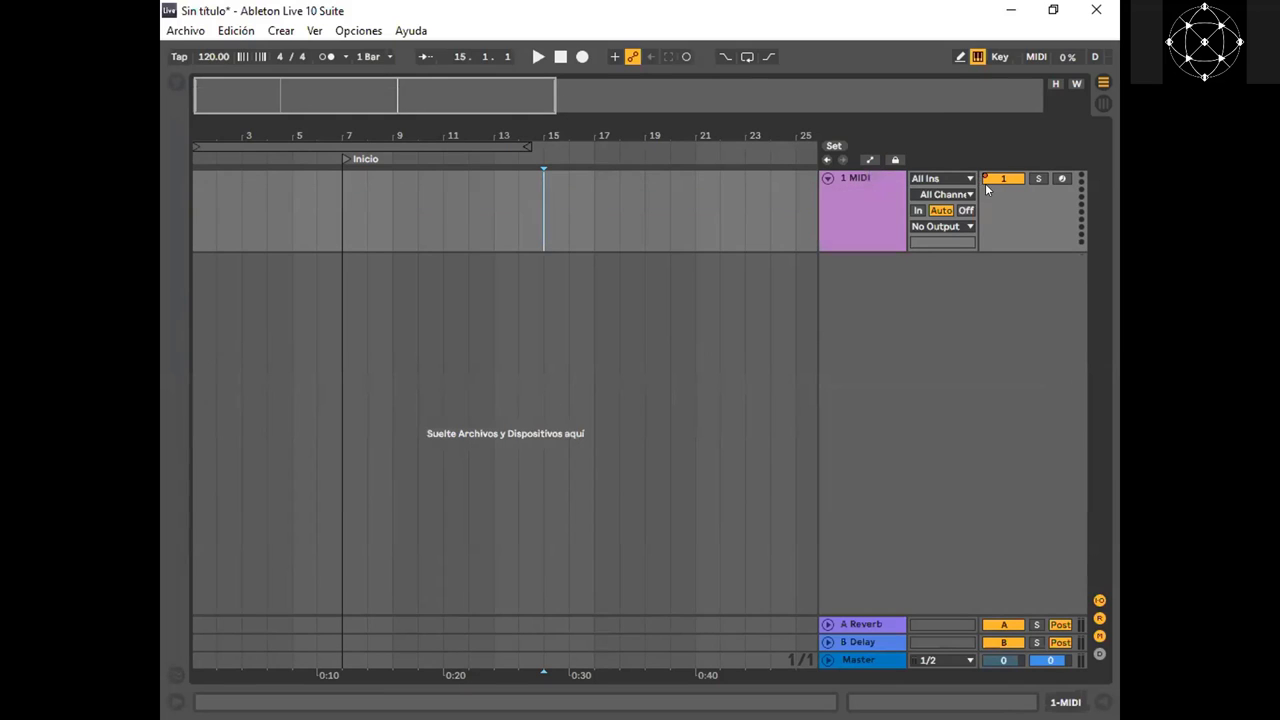
Insert a new MIDI track below 1 MIDI and select it
right_click(858, 279)
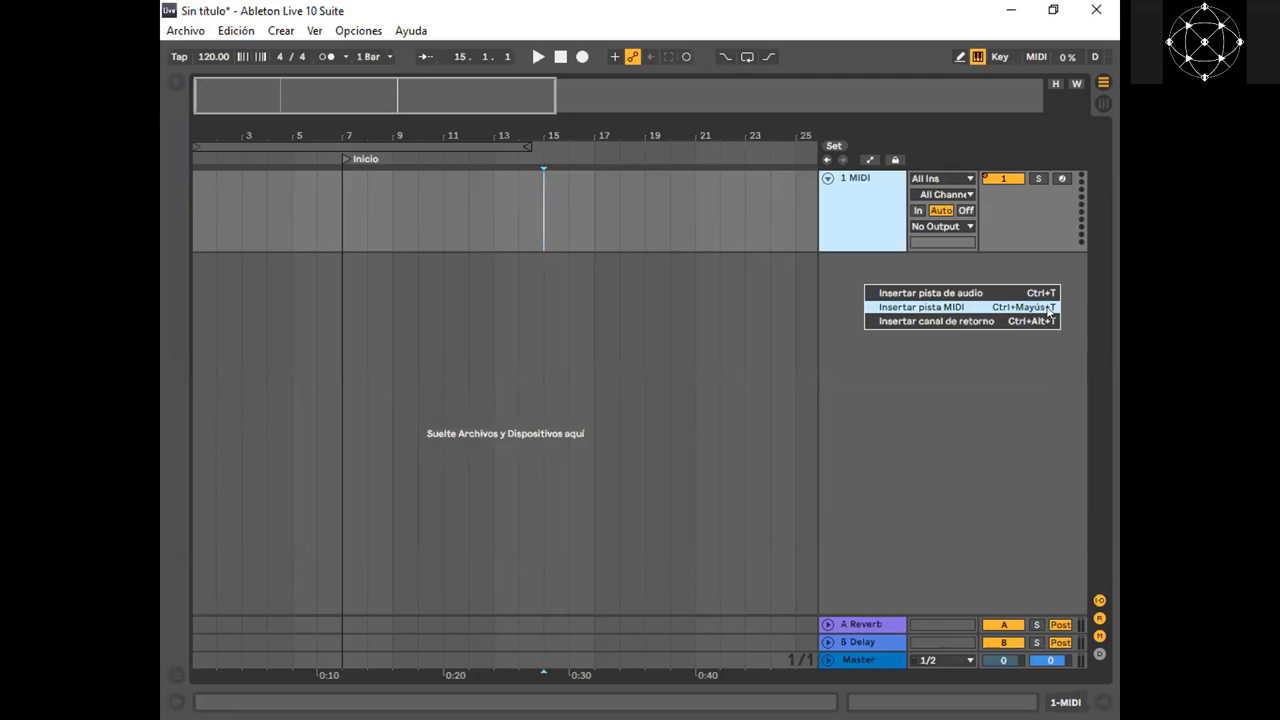
click(1047, 310)
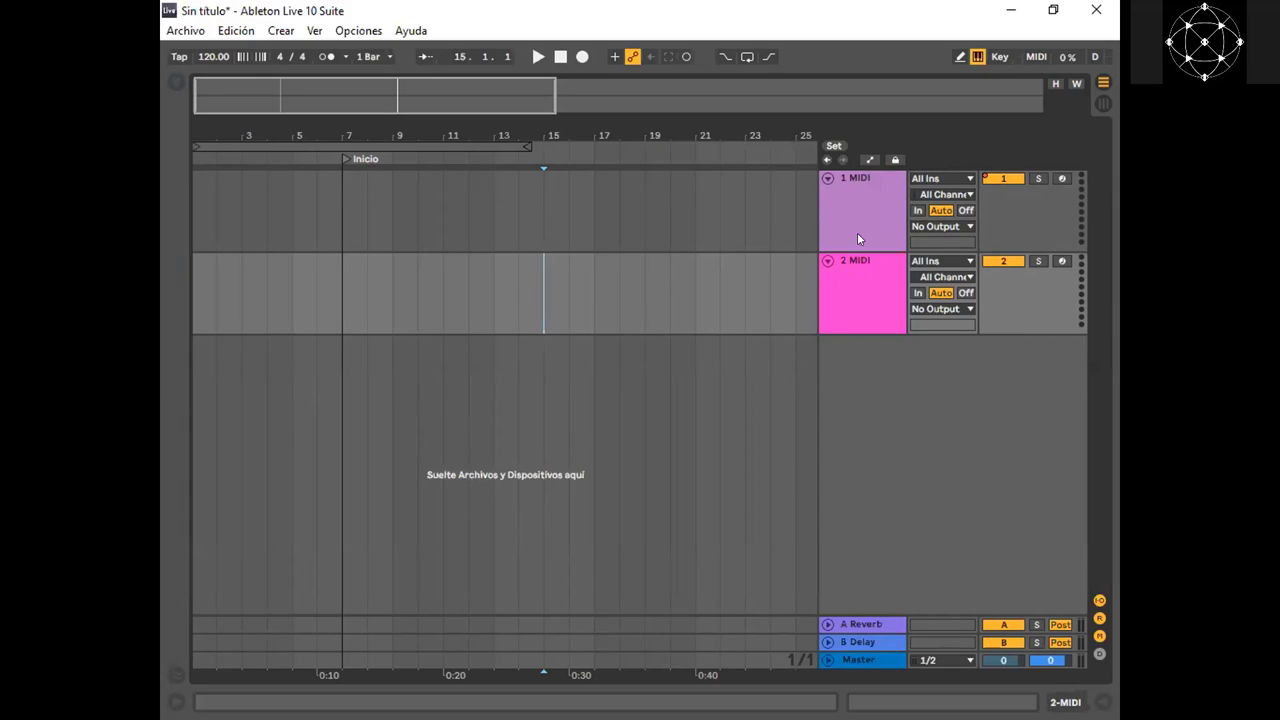
click(858, 275)
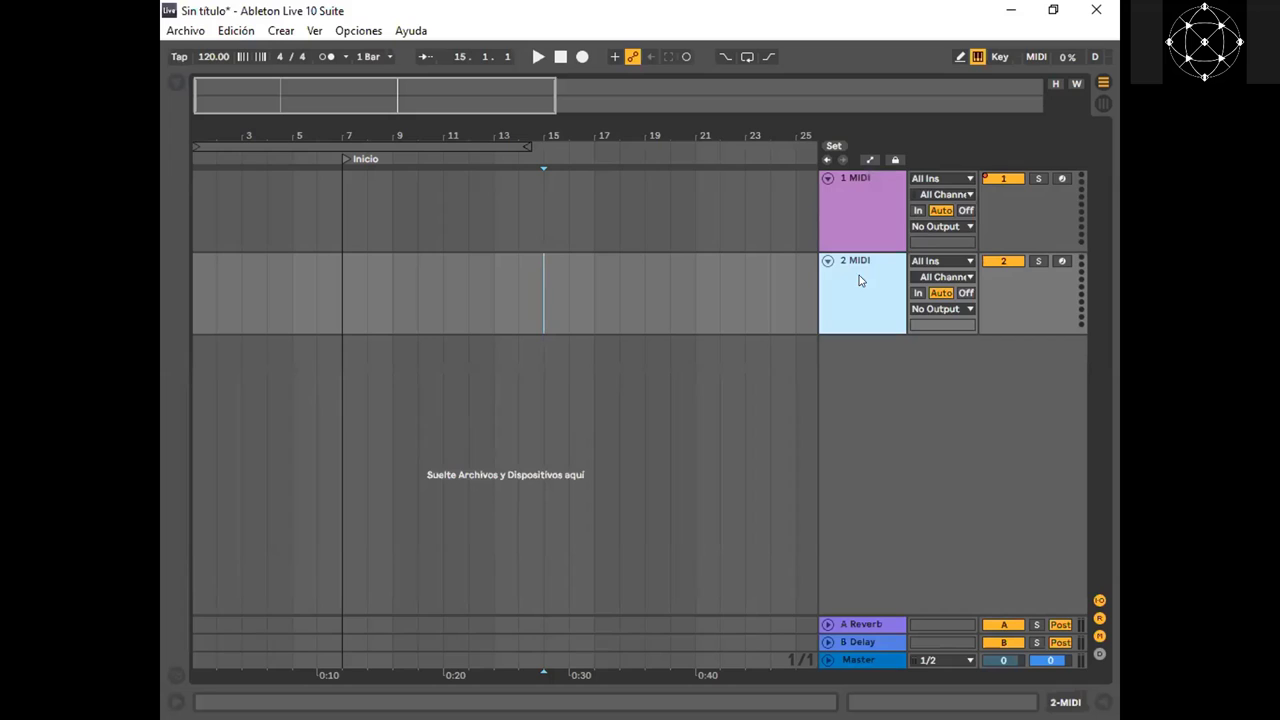
Route the output of track 2 MIDI to 1-MIDI and set it back to No Output
click(933, 309)
click(932, 337)
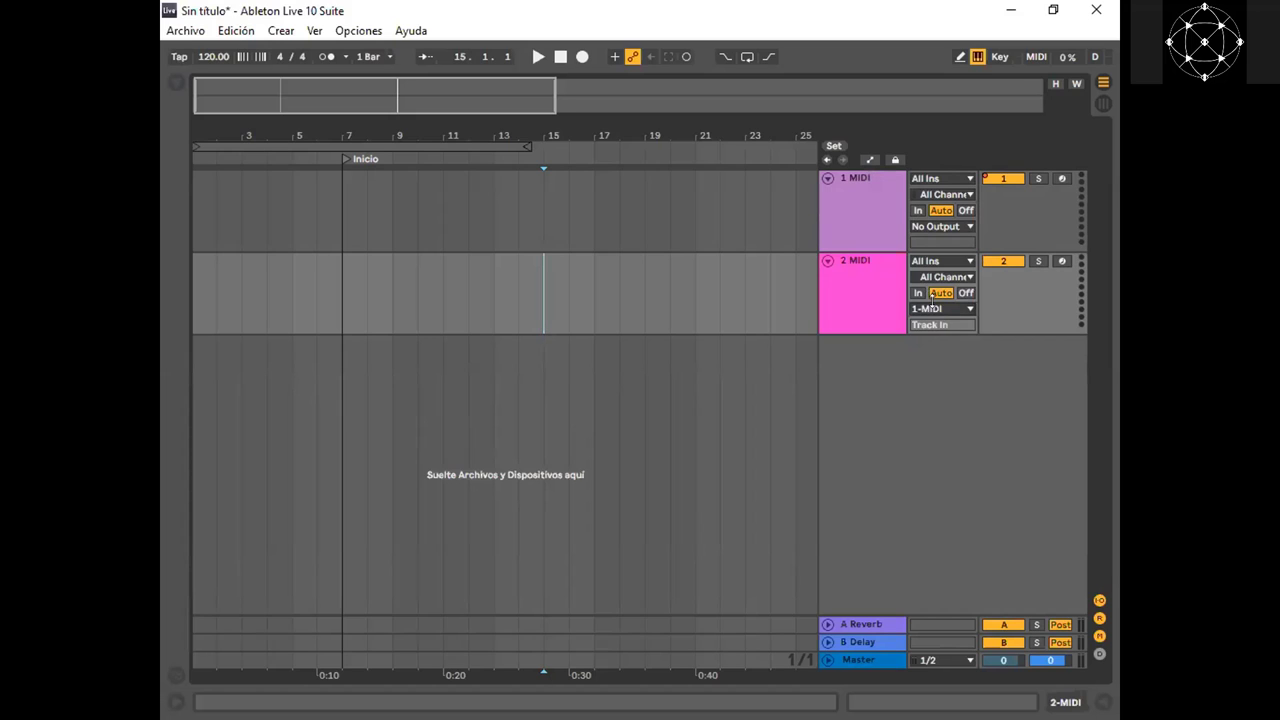
click(940, 312)
click(931, 352)
Show the browser, view the Instruments category and hide the browser again
click(178, 83)
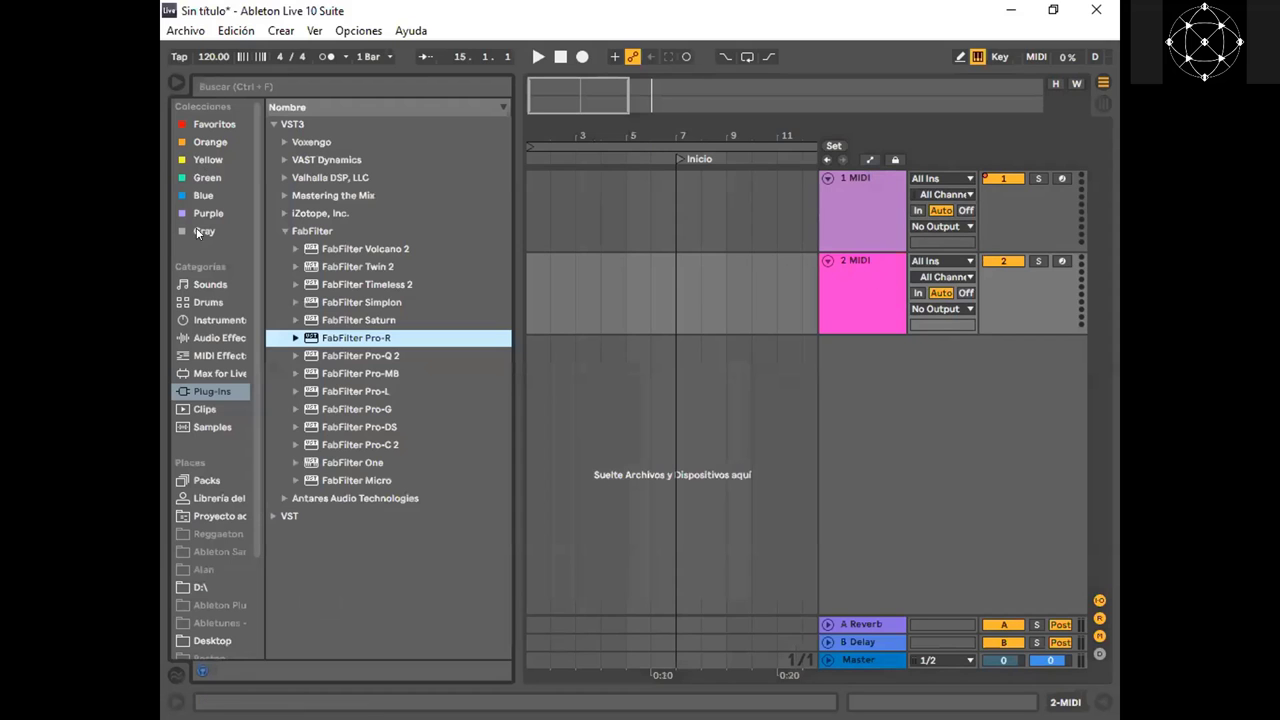
click(211, 321)
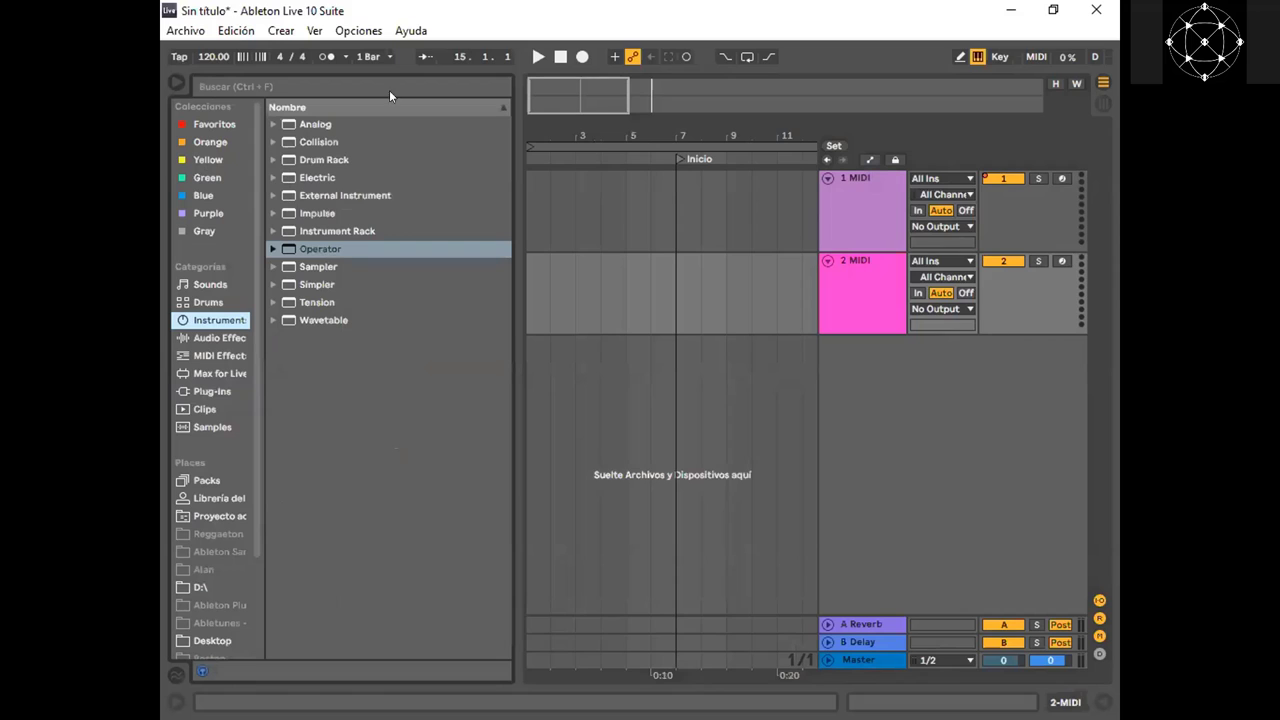
click(177, 83)
drag(262, 82, 248, 84)
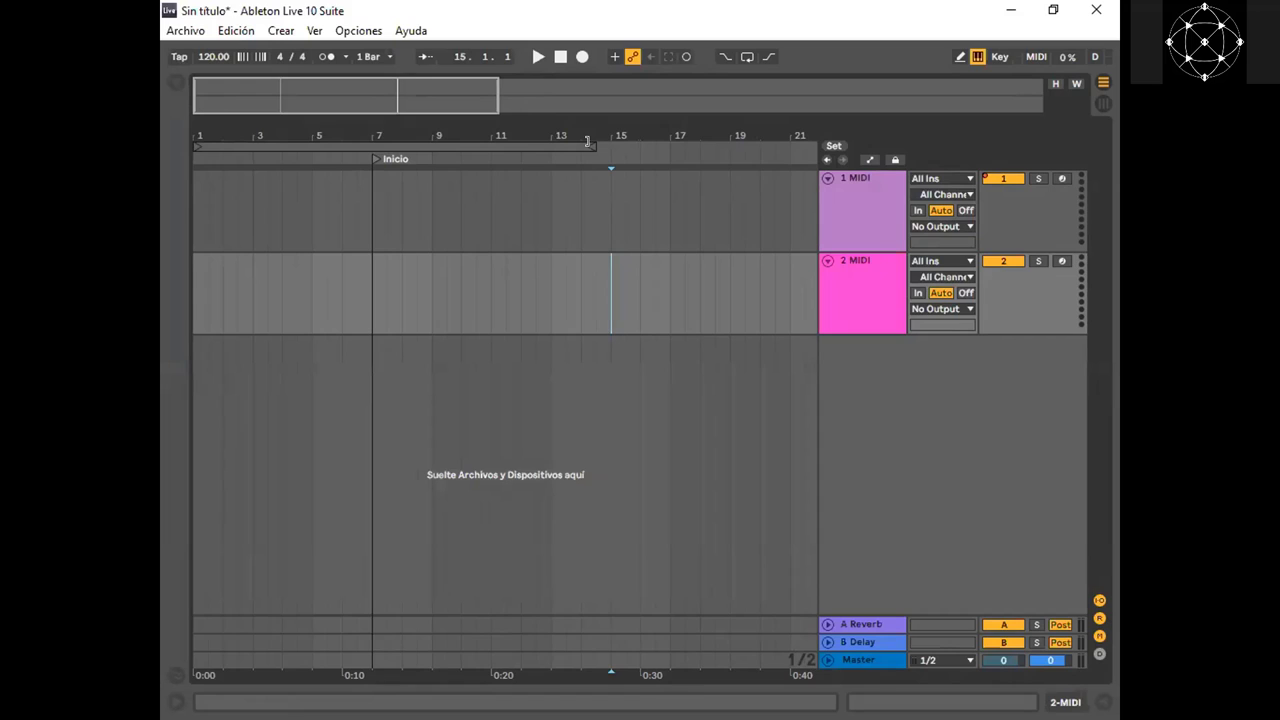
Insert an audio track below 2 MIDI and place Ride-SessionDry-Stick-Mid-Soft.aif from the Drum Hits Ride folder on it at bar 2
right_click(886, 349)
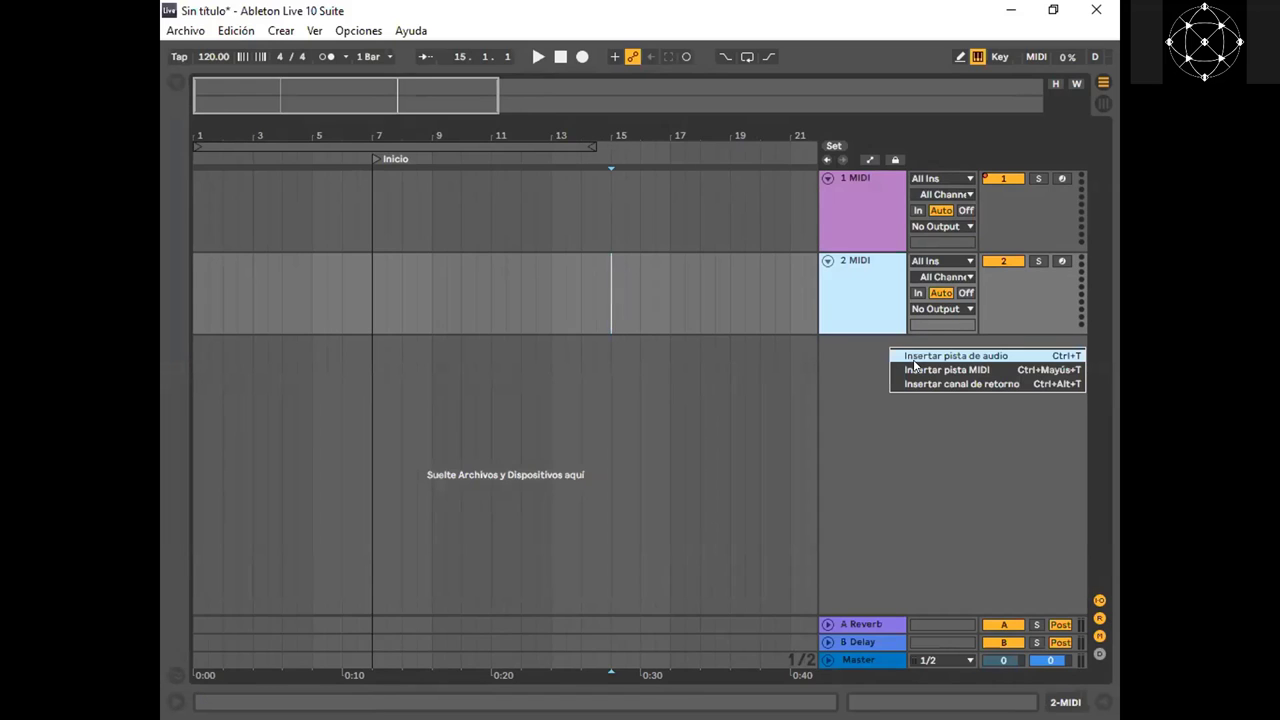
click(1055, 356)
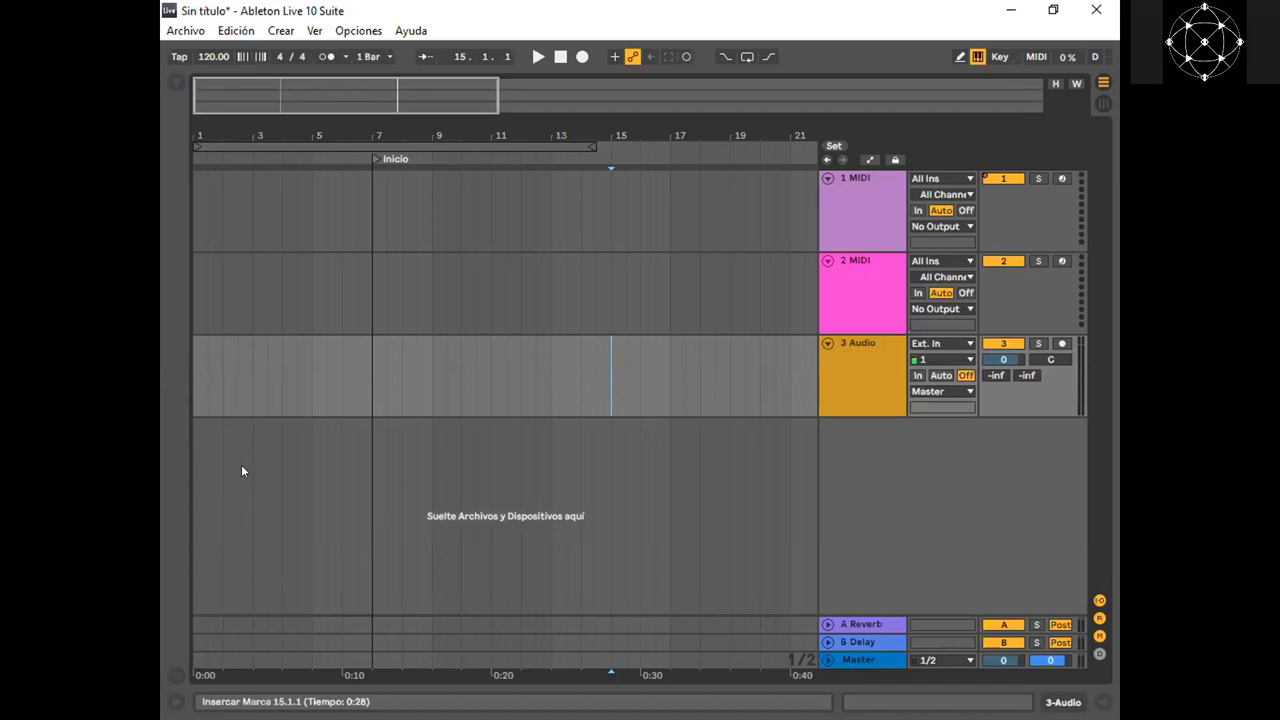
click(177, 84)
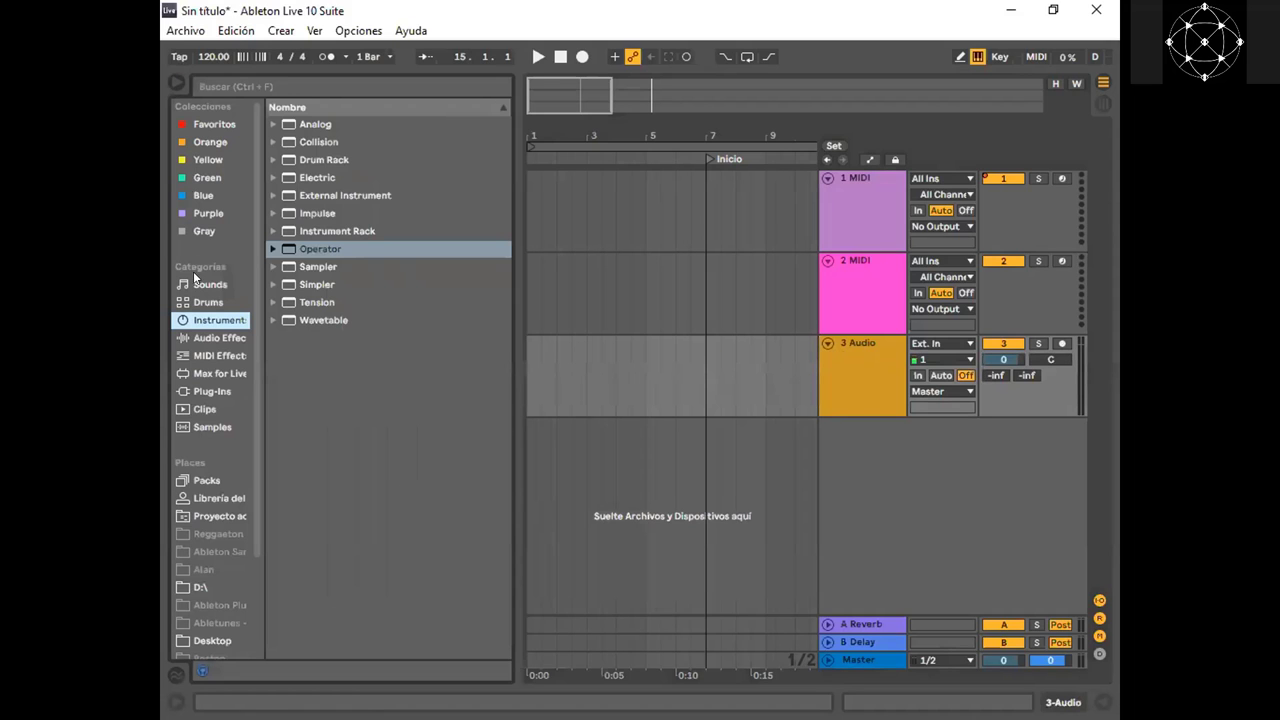
click(207, 302)
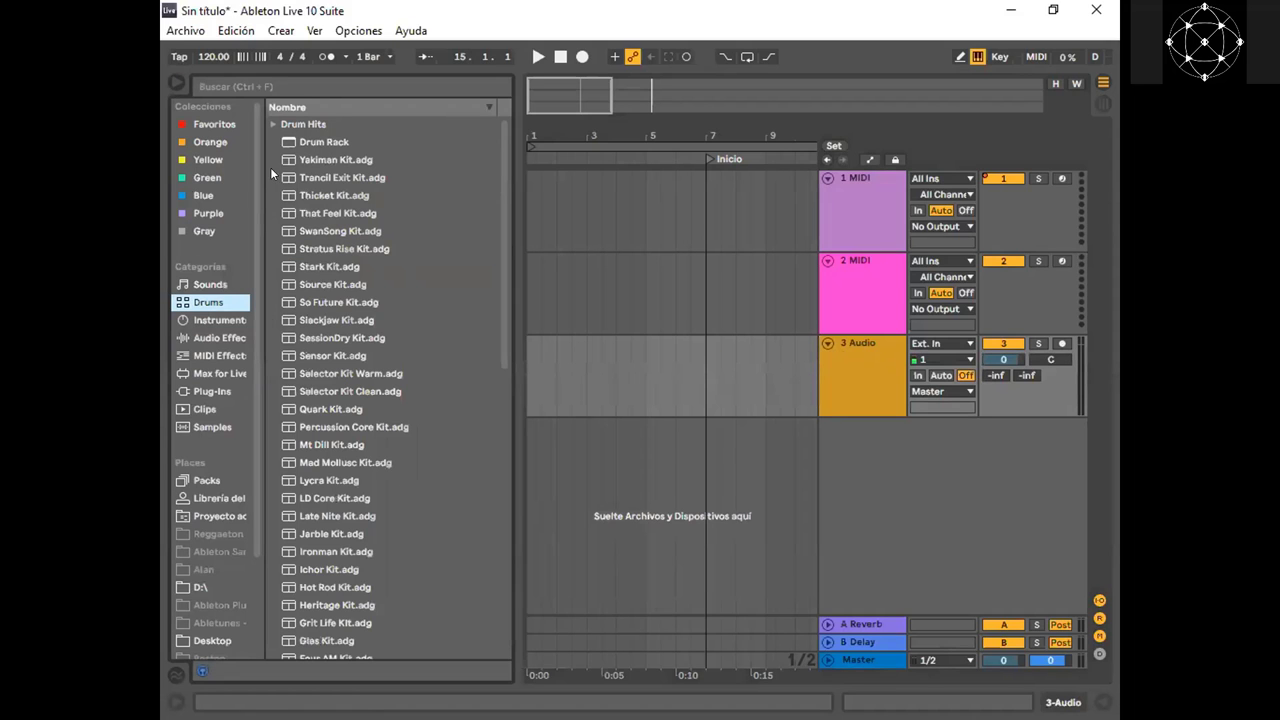
click(273, 125)
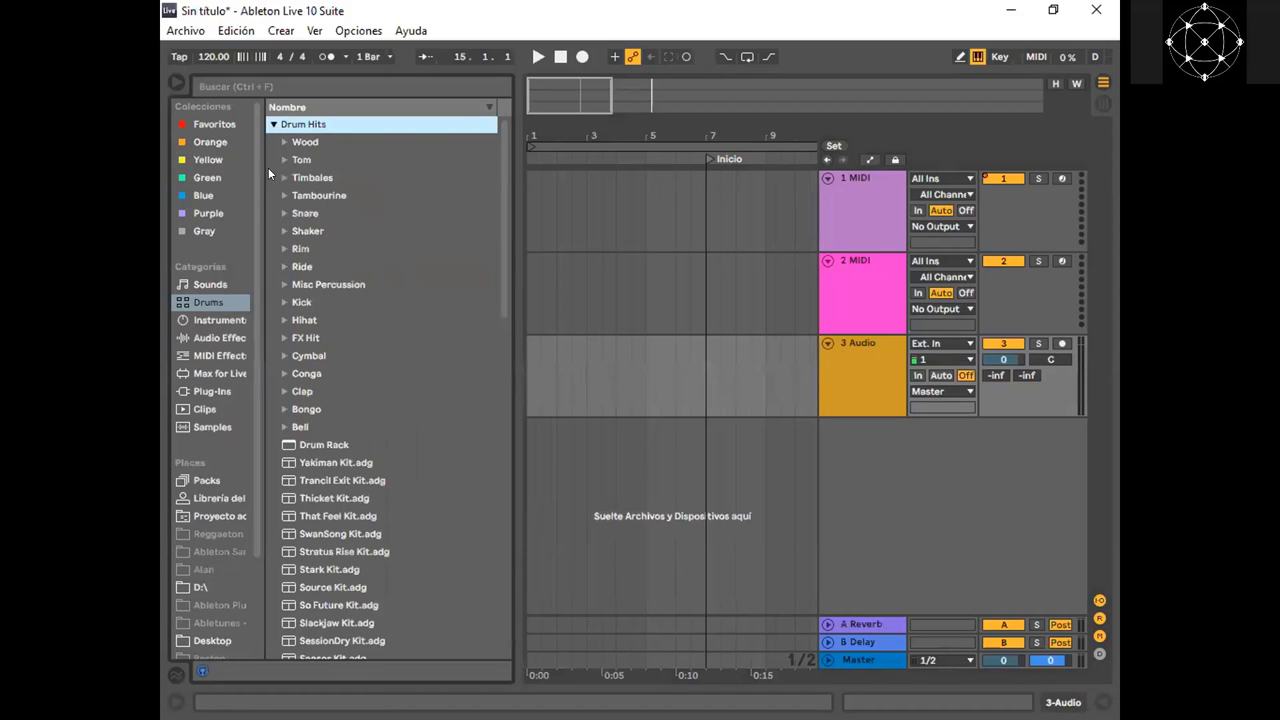
click(284, 266)
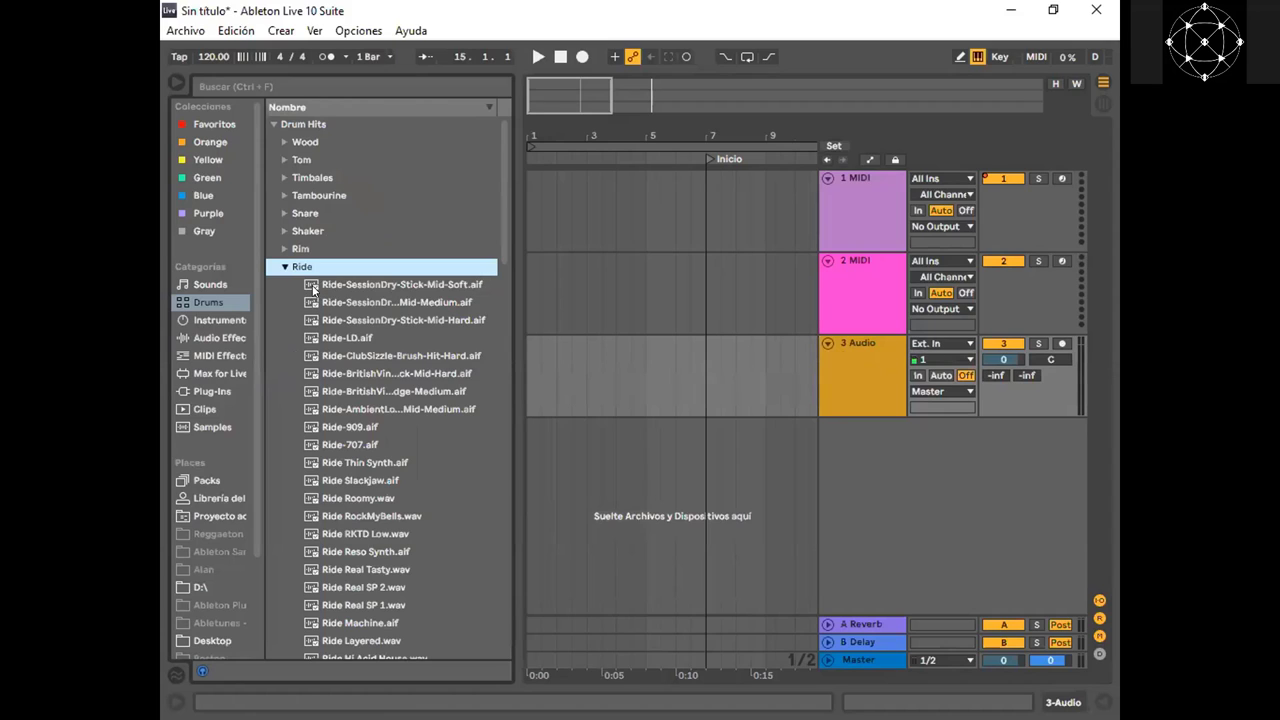
mouse_move(313, 287)
mouse_down()
mouse_move(380, 285)
mouse_move(568, 366)
mouse_move(555, 364)
mouse_up()
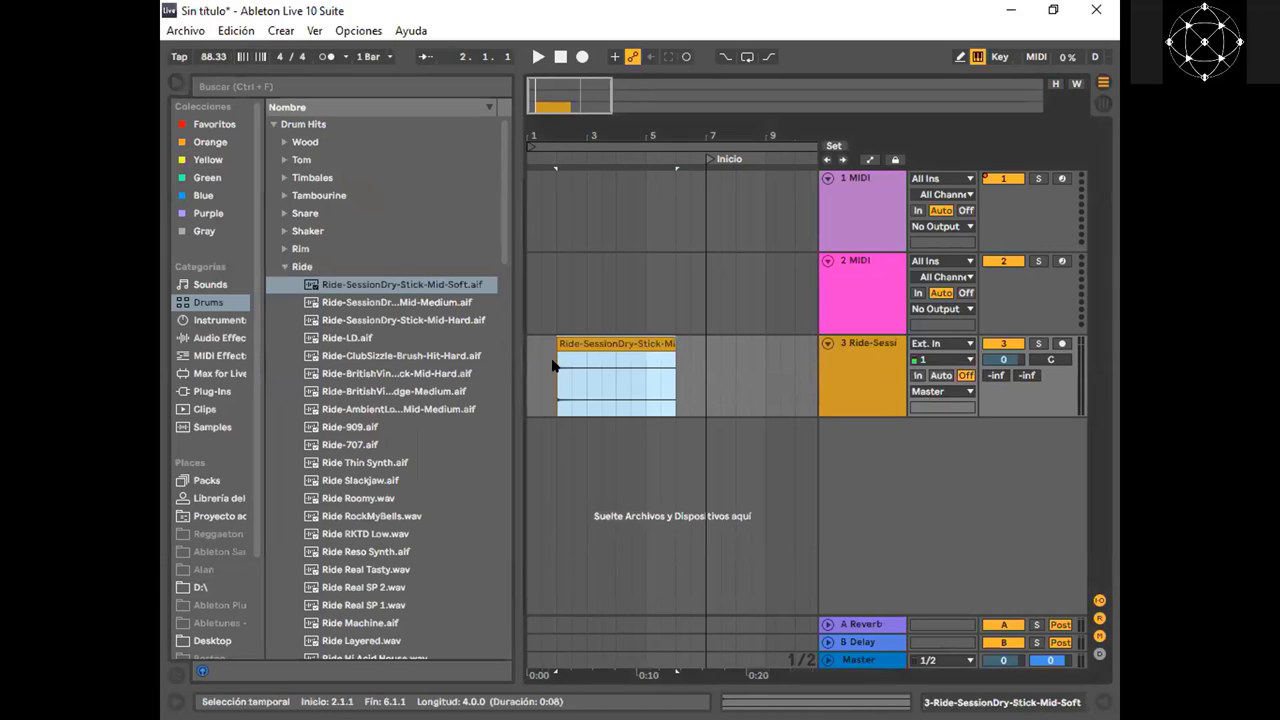
click(175, 81)
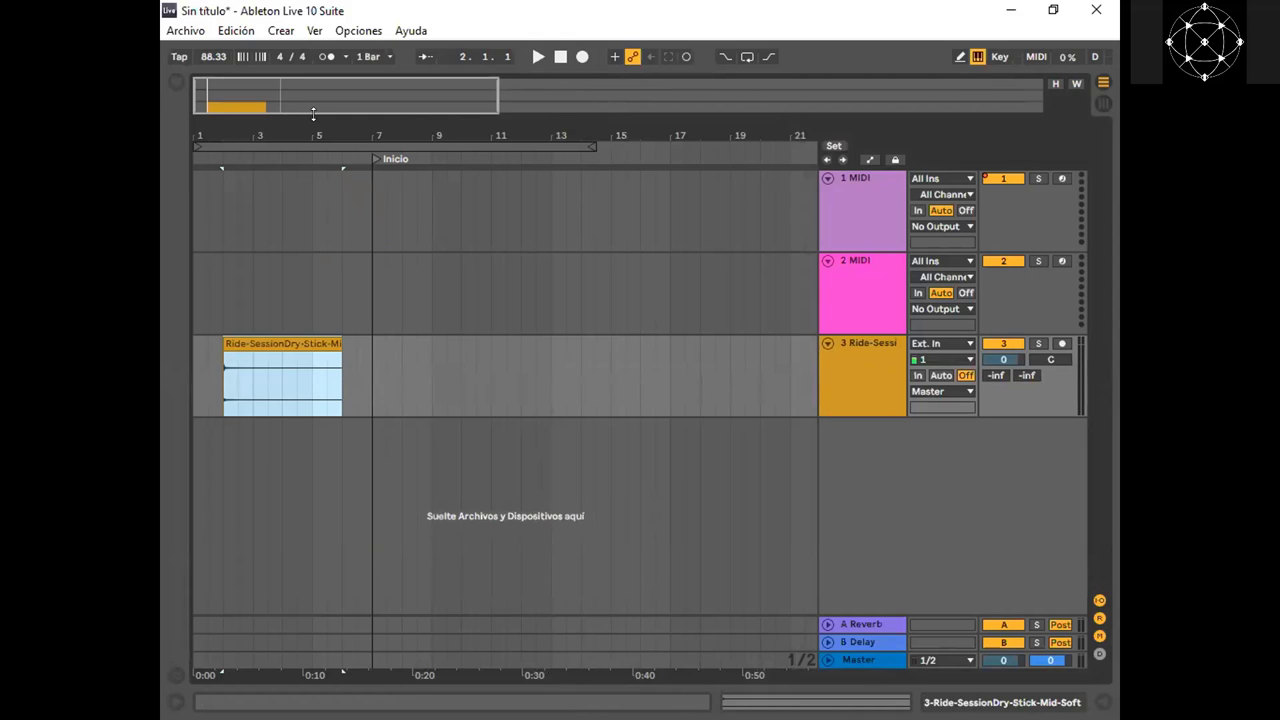
Examine the ride clip's start and end edges and its title bar at different zoom levels
drag(308, 96, 243, 100)
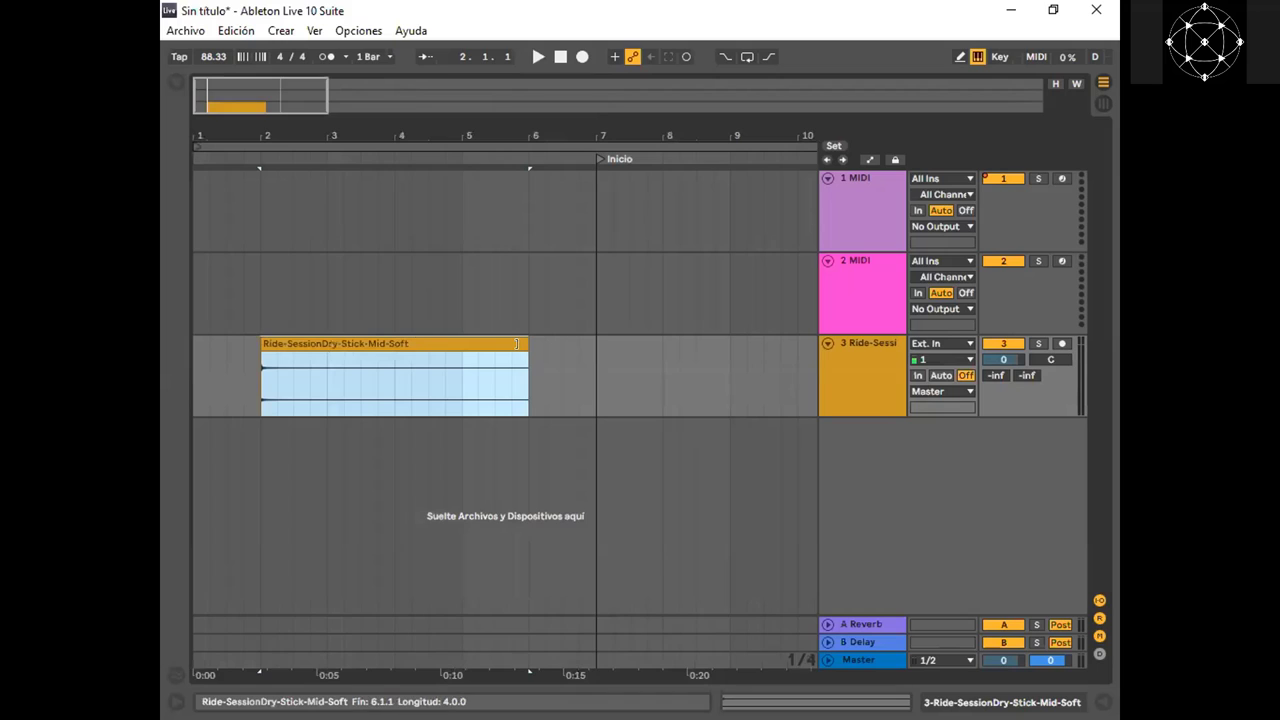
drag(525, 345, 529, 378)
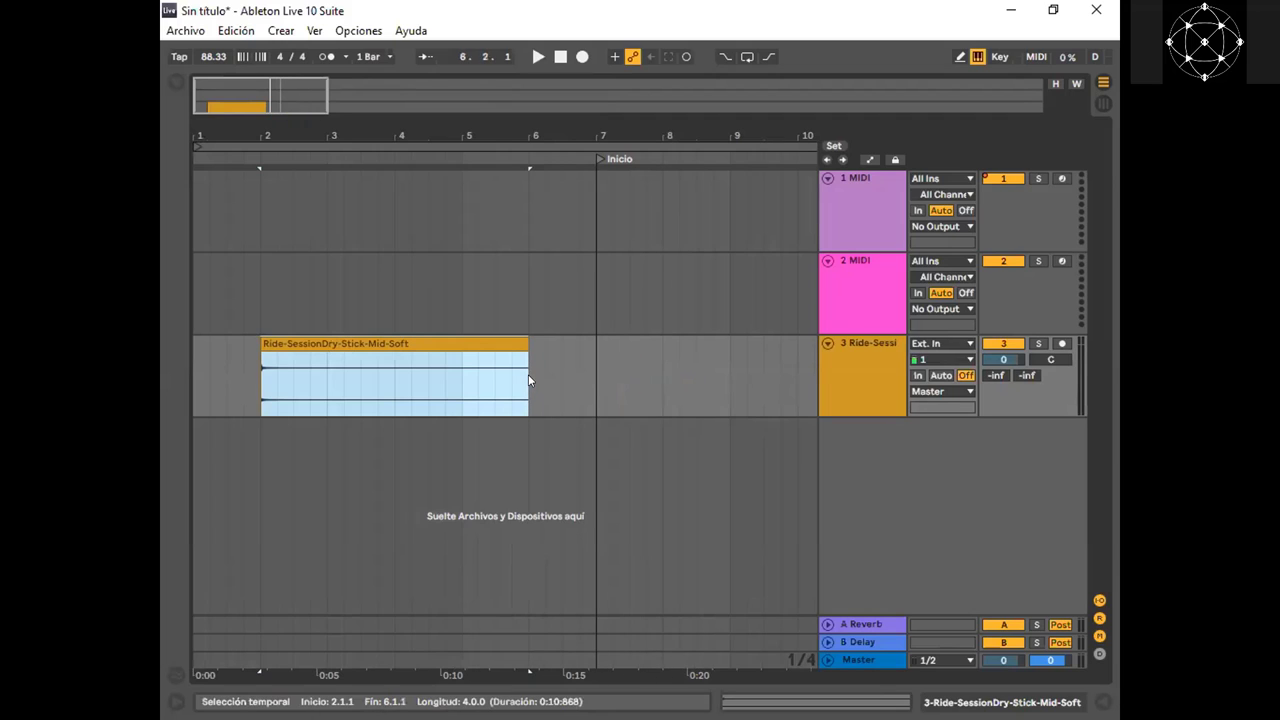
click(420, 338)
drag(276, 92, 237, 94)
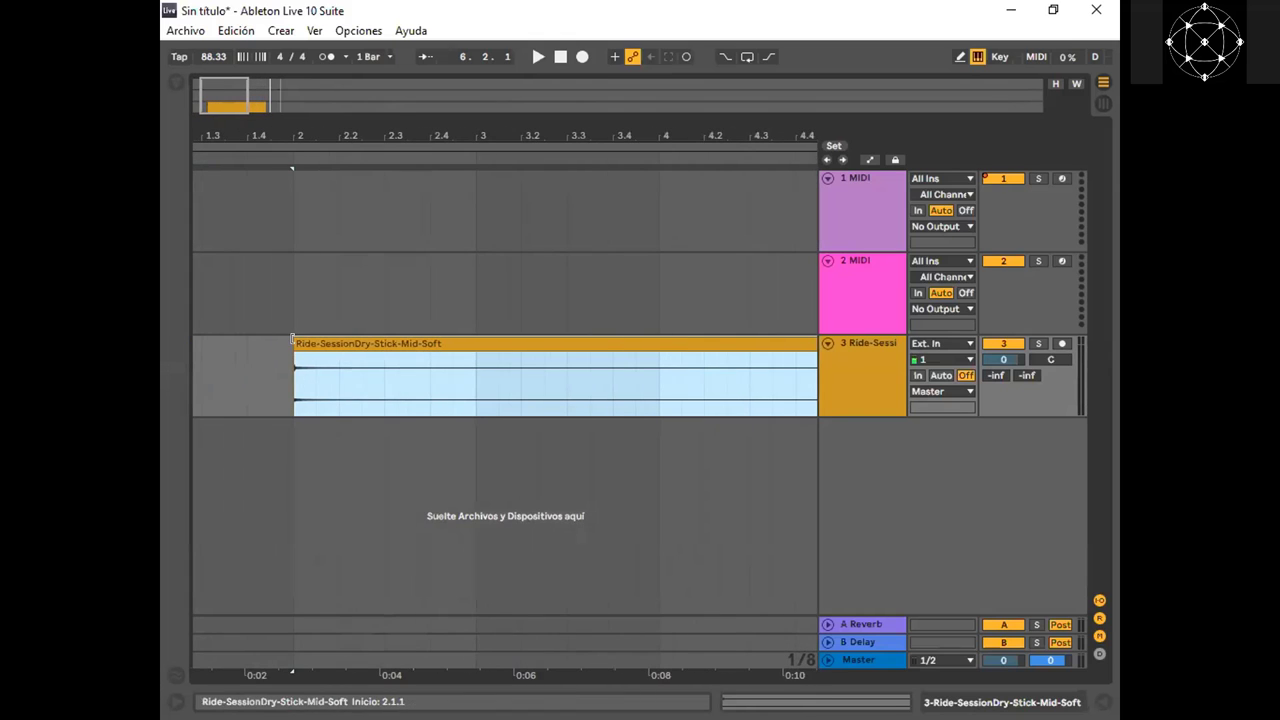
drag(228, 104, 346, 101)
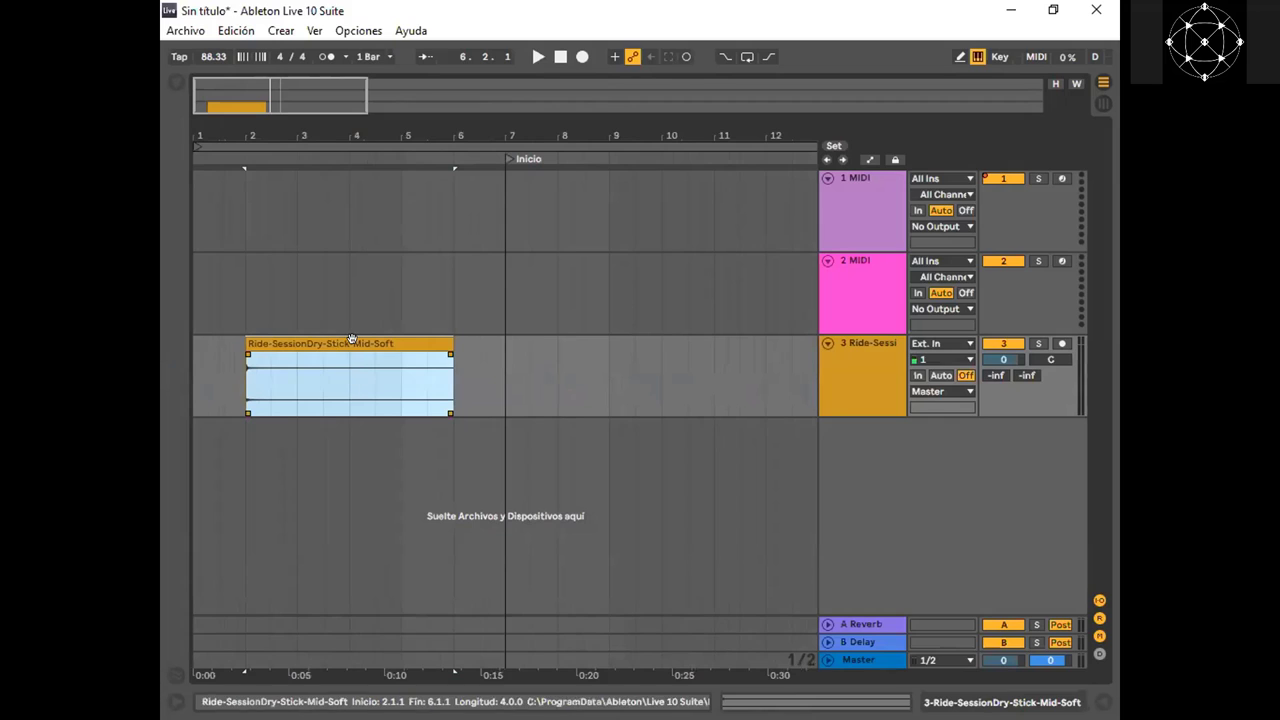
Try moving the ride clip along its track by its title bar and return it to bar 2
drag(352, 345, 401, 357)
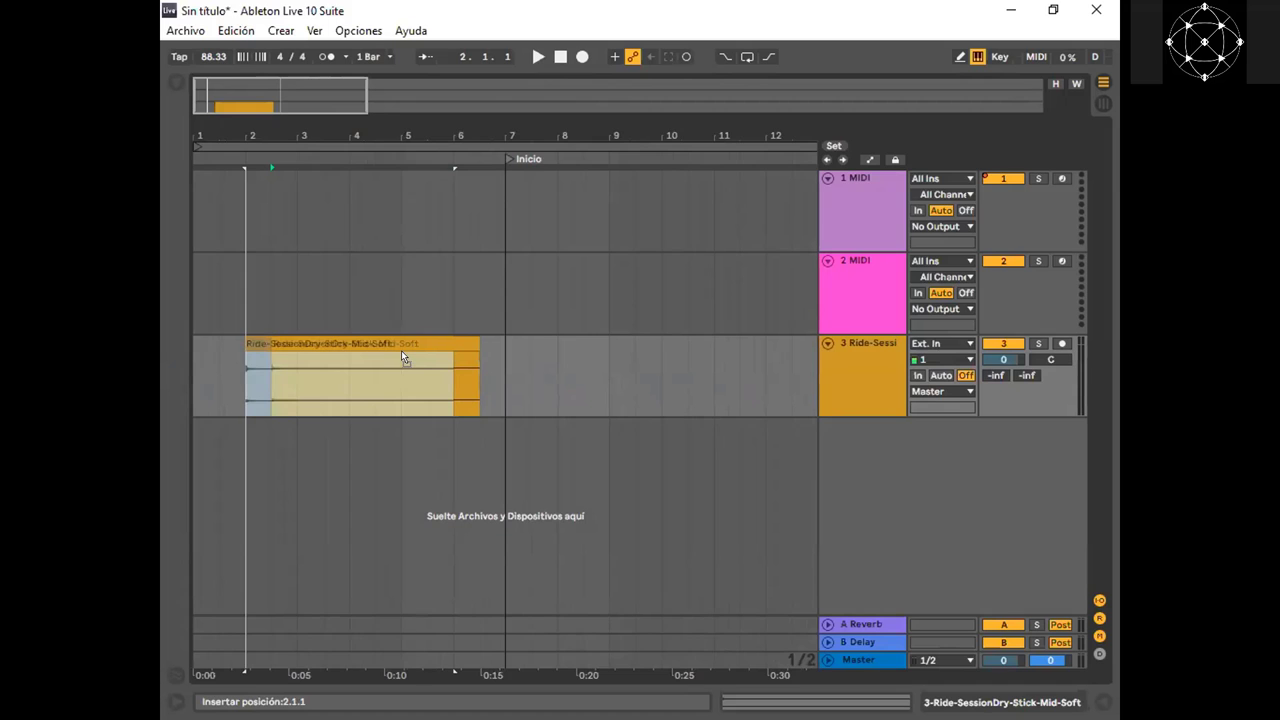
drag(401, 355, 394, 346)
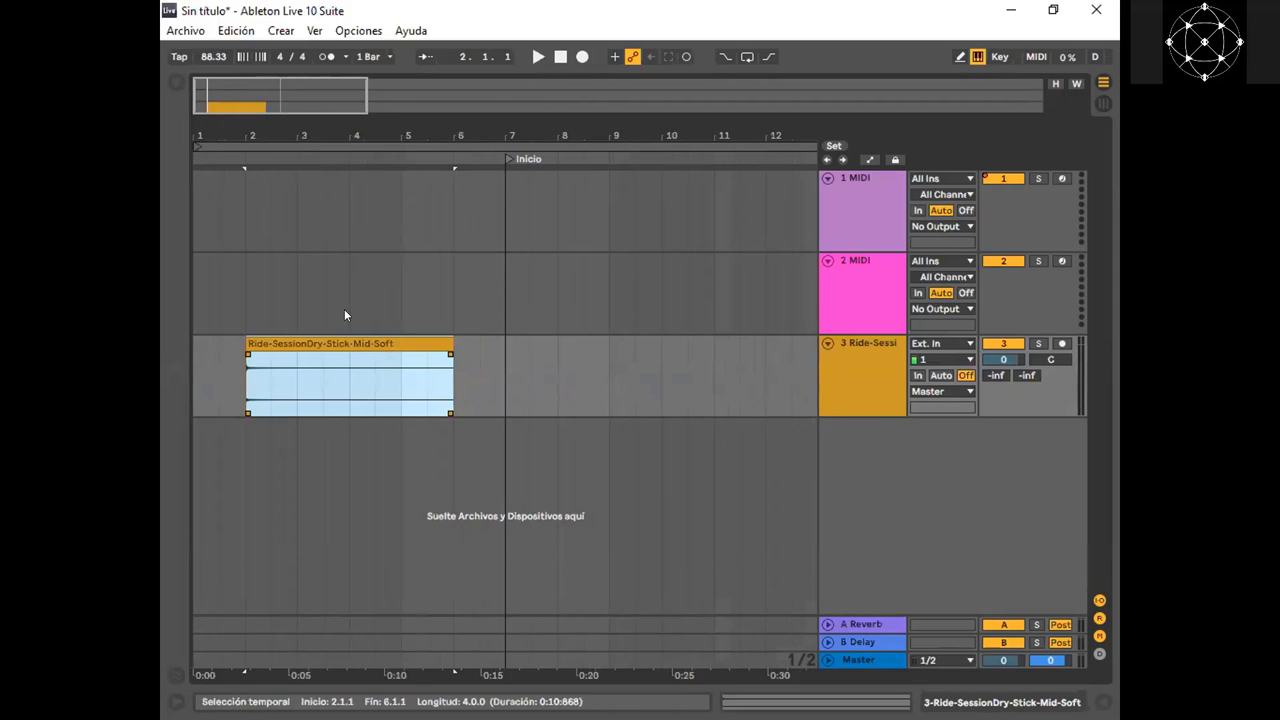
mouse_move(294, 102)
mouse_down()
mouse_move(266, 135)
mouse_move(258, 101)
mouse_move(215, 99)
mouse_move(221, 120)
mouse_up()
click(333, 341)
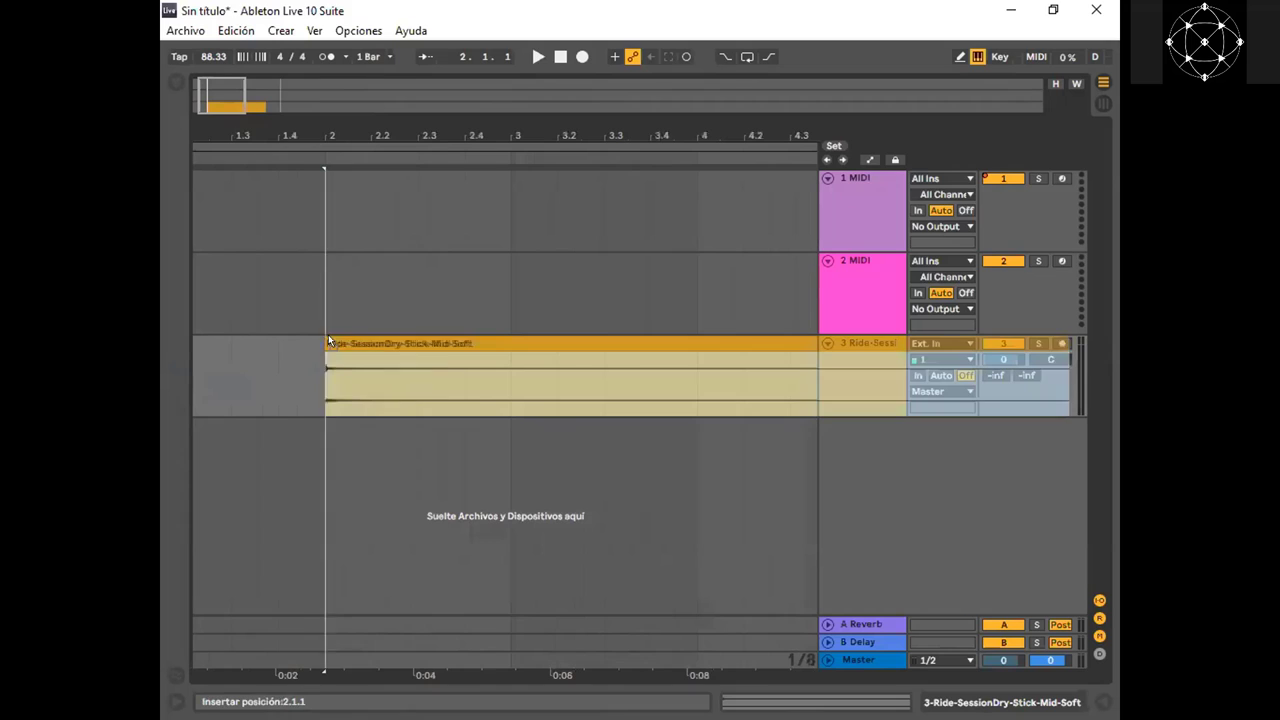
mouse_move(334, 334)
mouse_down()
mouse_move(360, 336)
mouse_move(318, 338)
mouse_move(340, 337)
mouse_up()
Examine the start edge and title bar of the ride clip at close zoom
drag(218, 94, 218, 105)
drag(544, 135, 781, 178)
drag(217, 94, 210, 94)
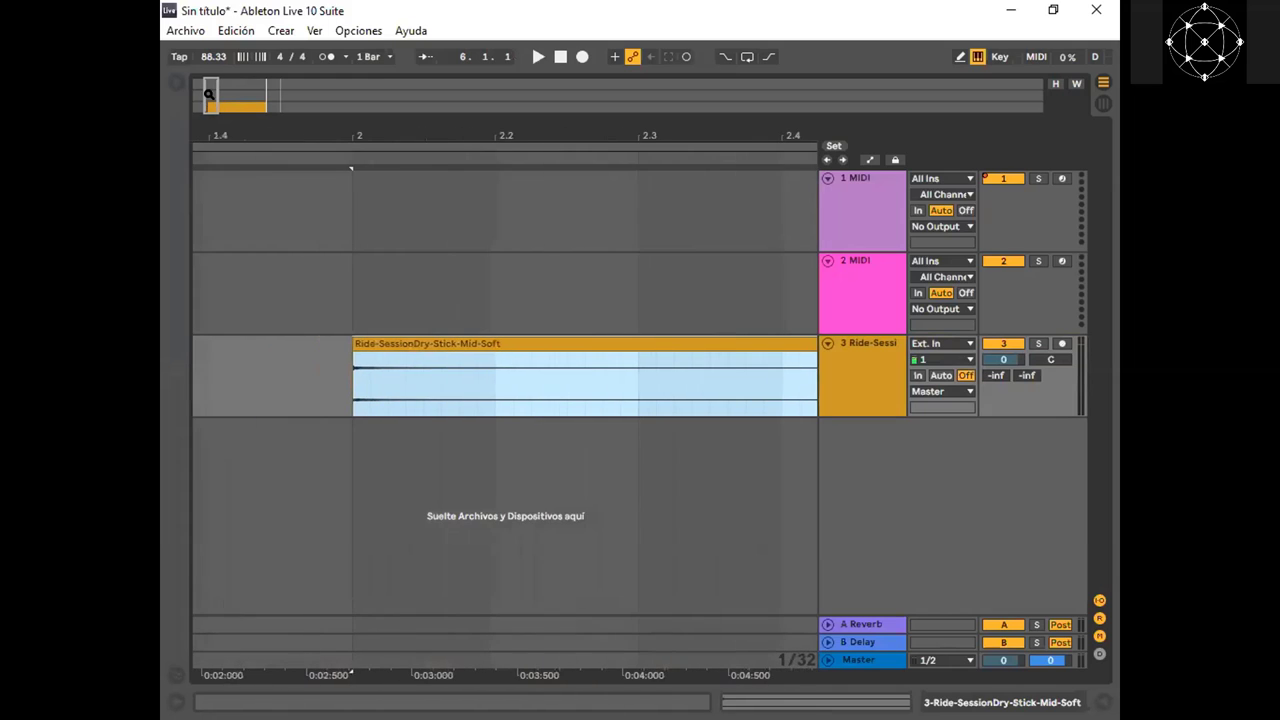
click(372, 338)
drag(392, 345, 374, 345)
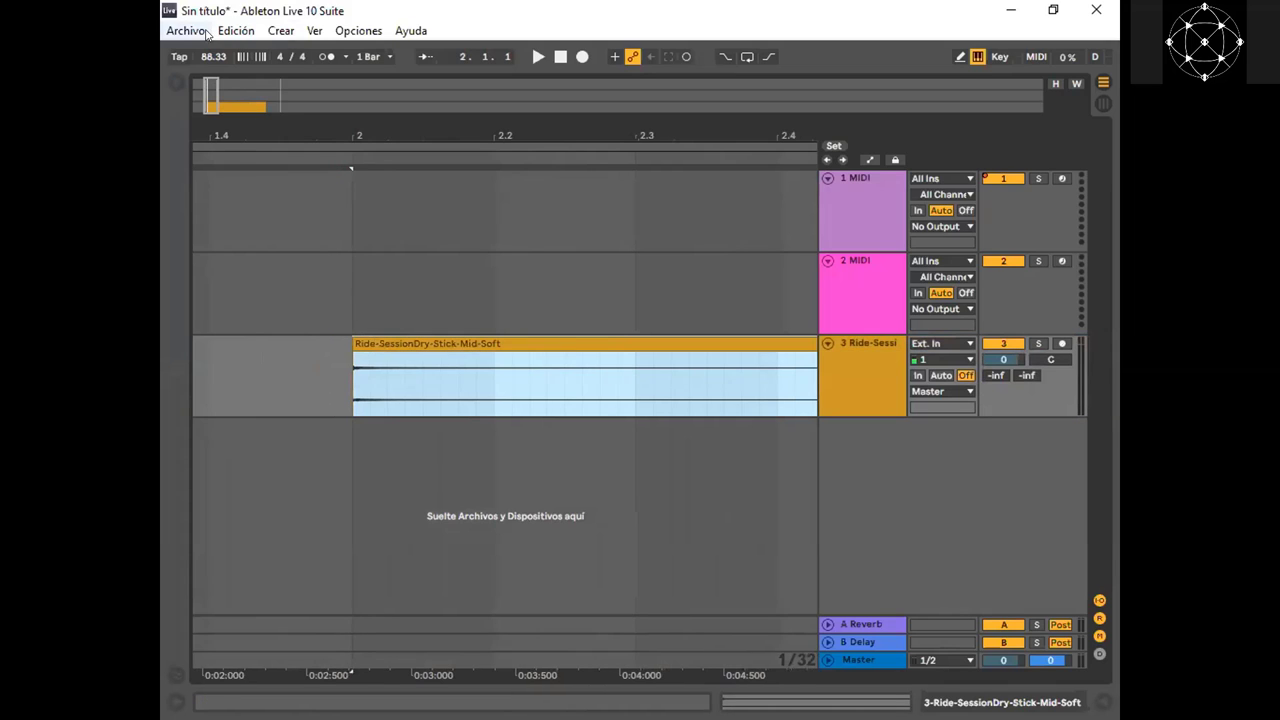
Shorten the ride clip to one bar and place it at bar 1
drag(212, 85, 212, 42)
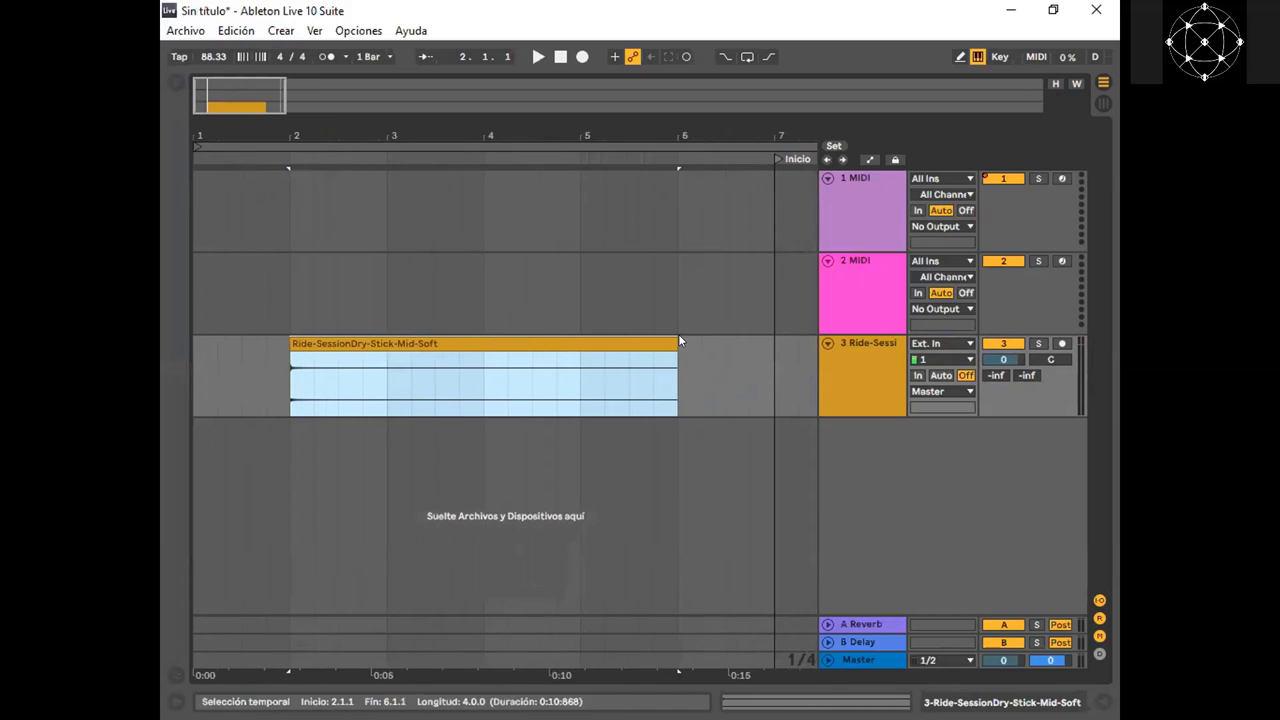
drag(679, 341, 253, 353)
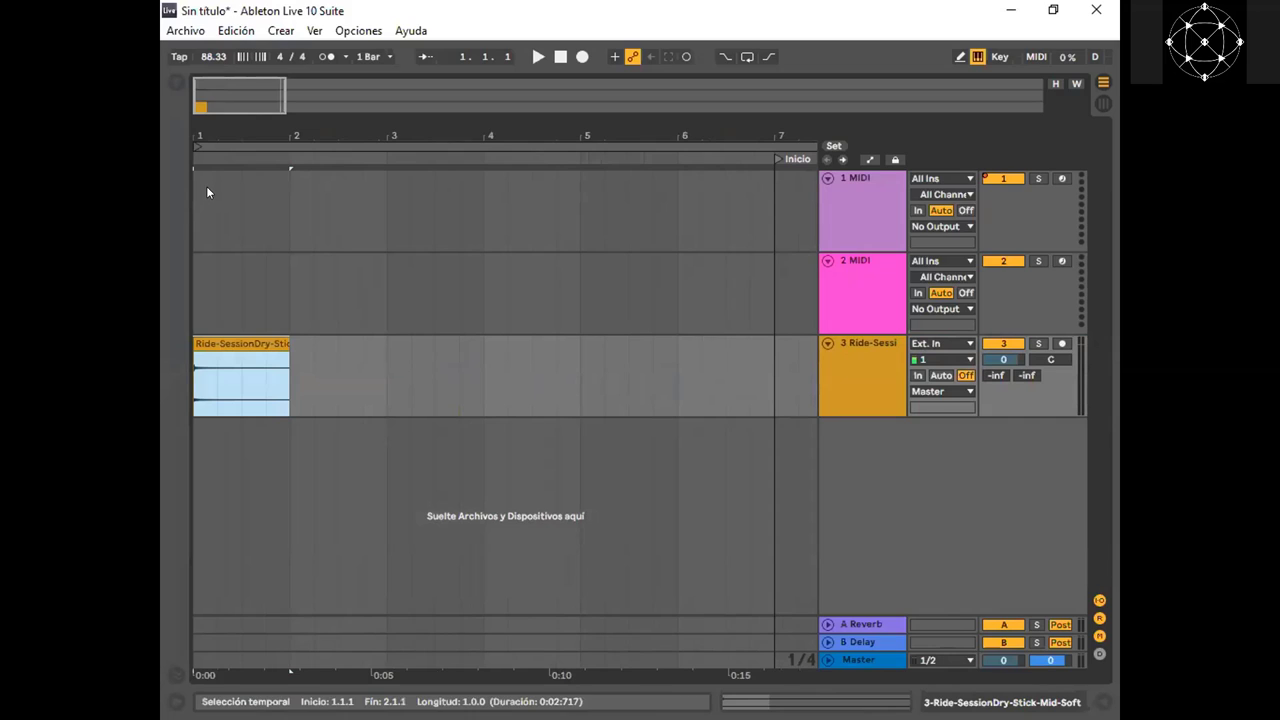
Select the first beat of track 1 MIDI and view the commands available for the time selection
drag(208, 182, 195, 178)
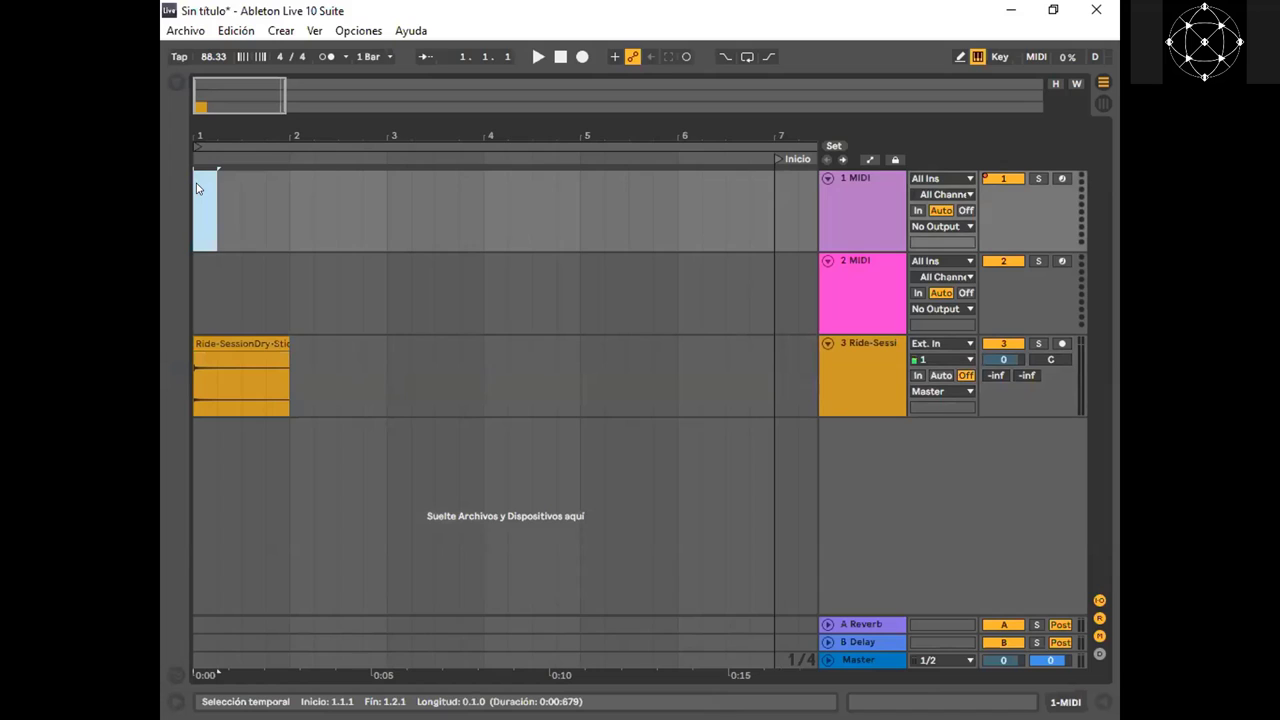
right_click(197, 188)
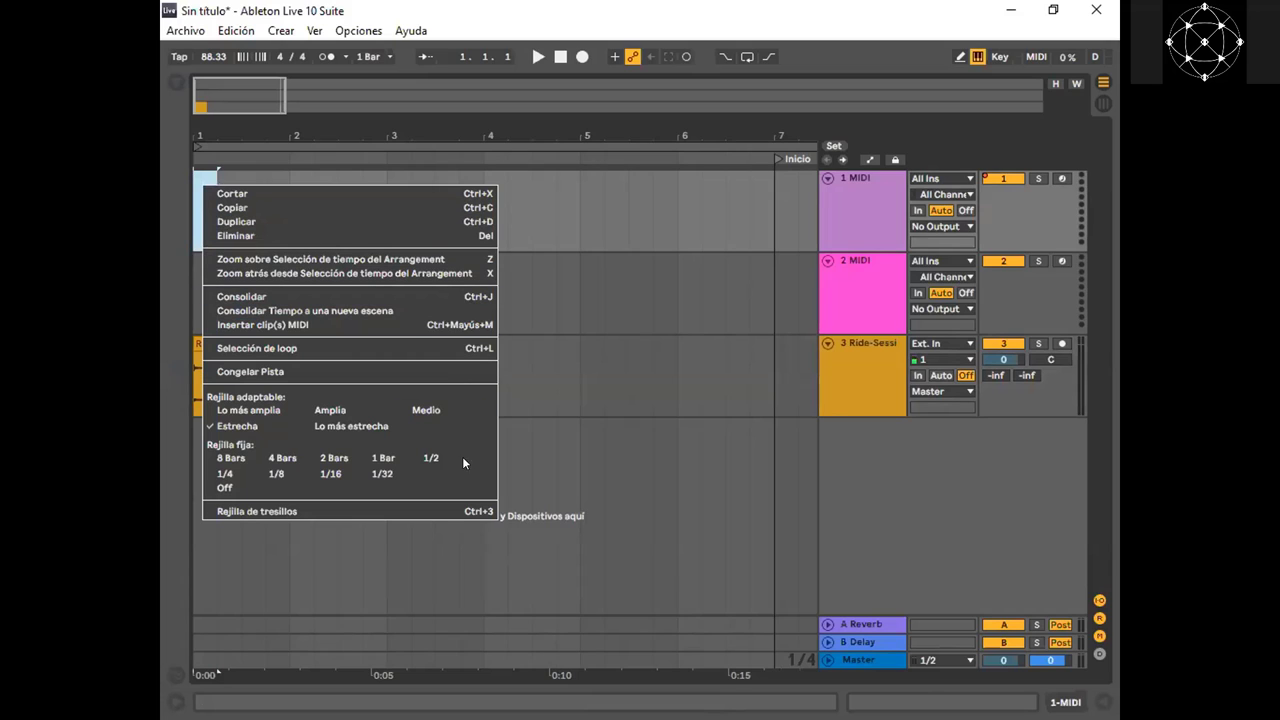
click(373, 235)
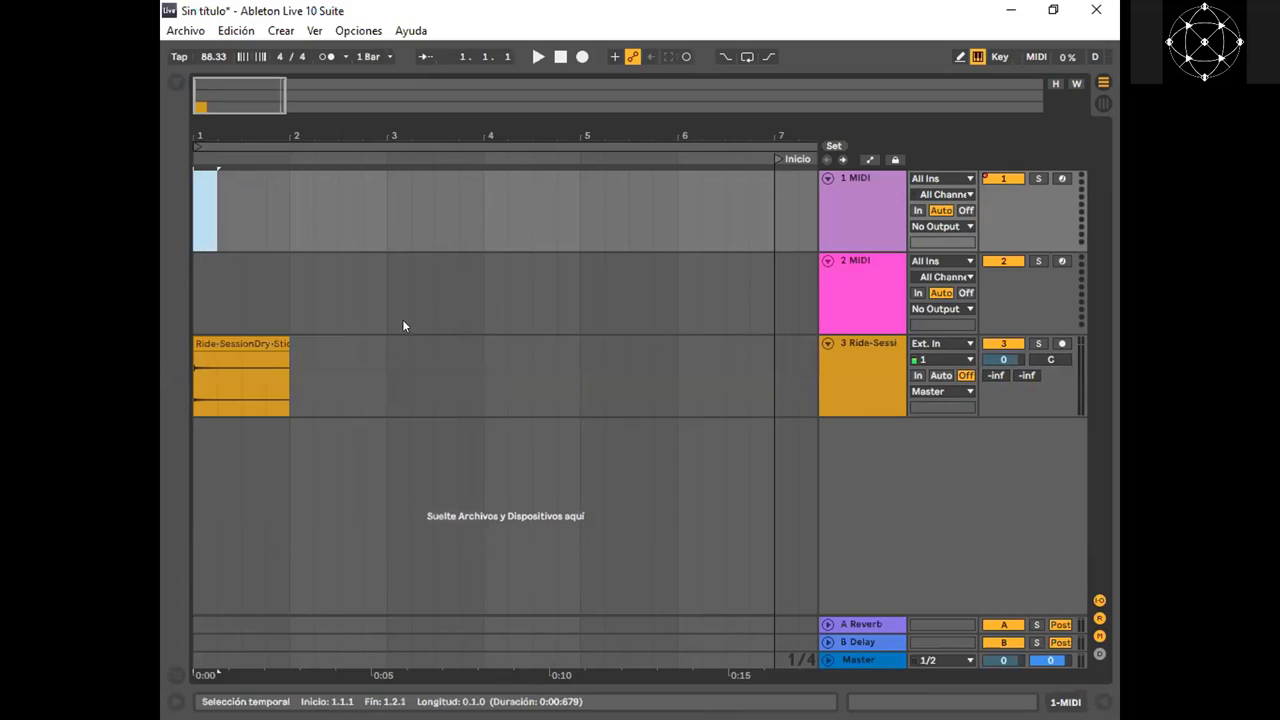
Rename the ride clip as Ride Clase 2
click(247, 343)
right_click(247, 343)
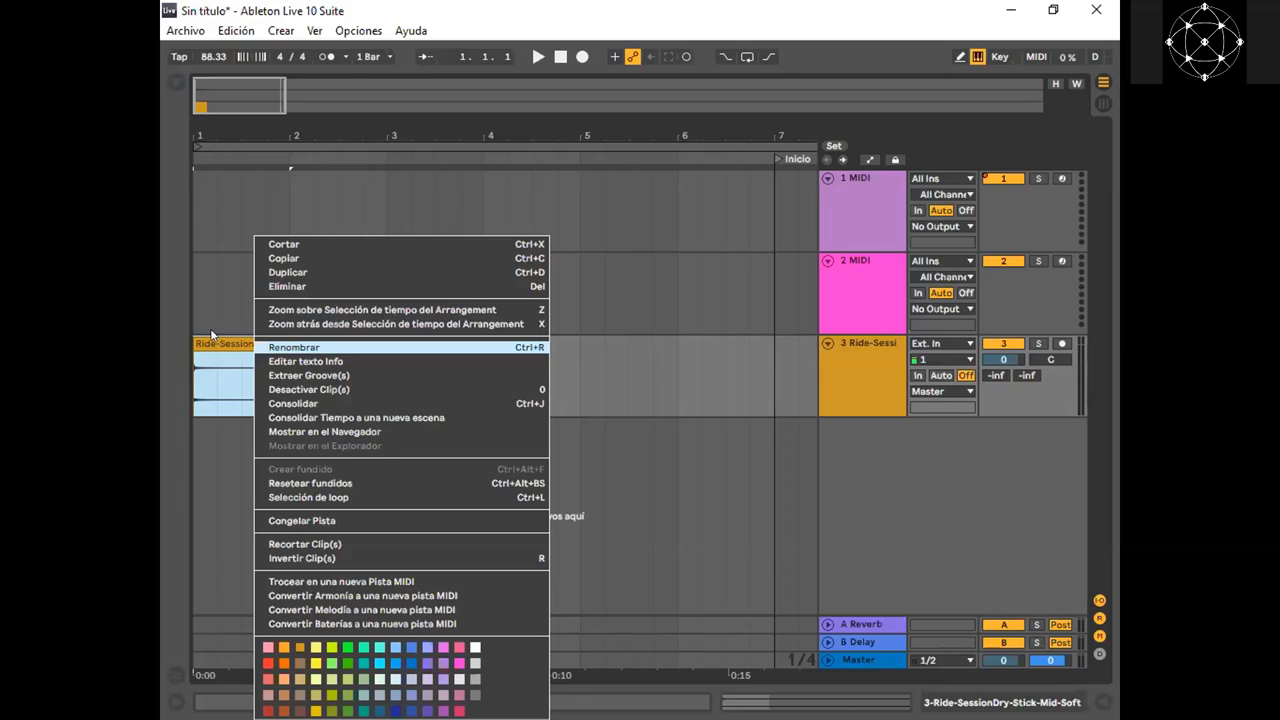
click(302, 348)
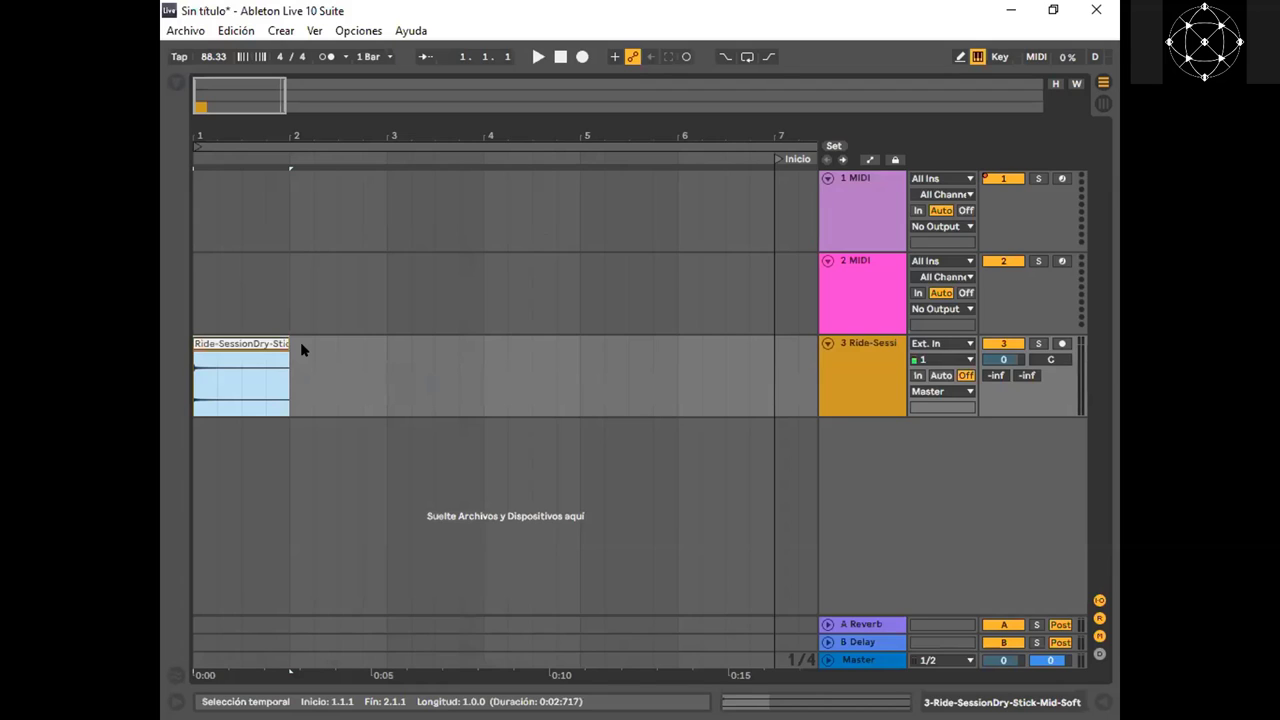
text(Ride Cl)
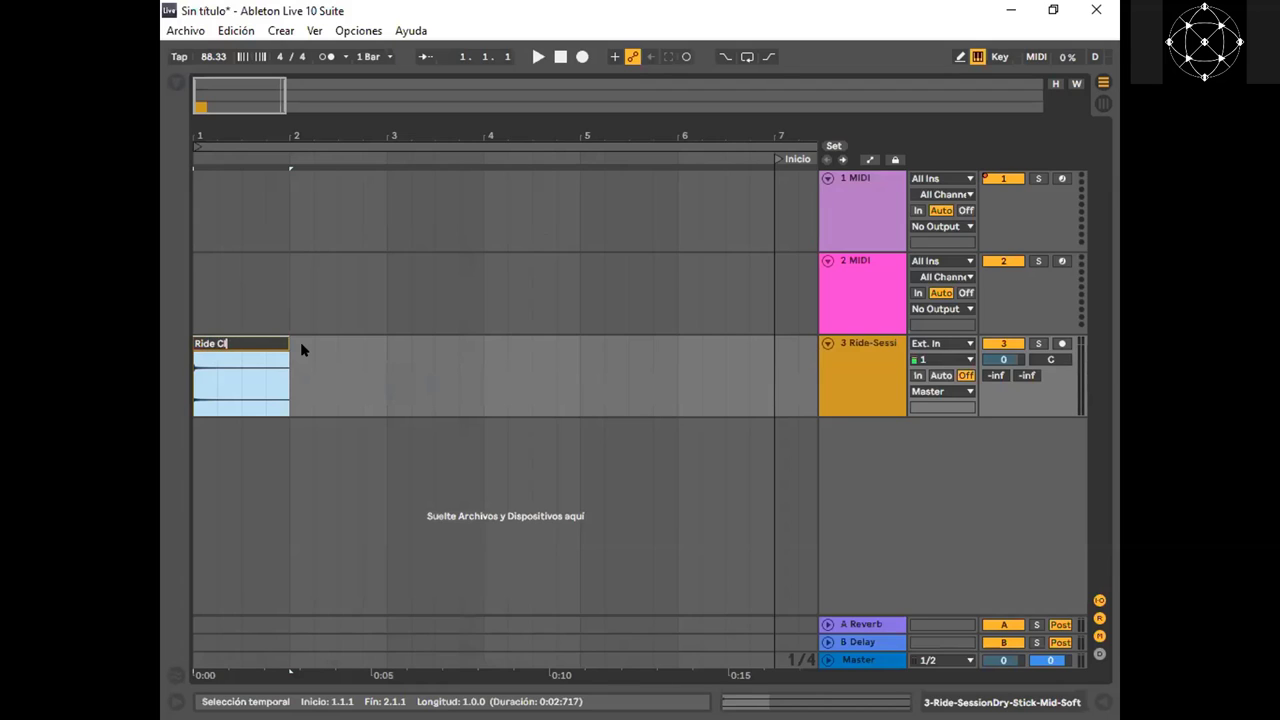
text(ase 2)
key(Return)
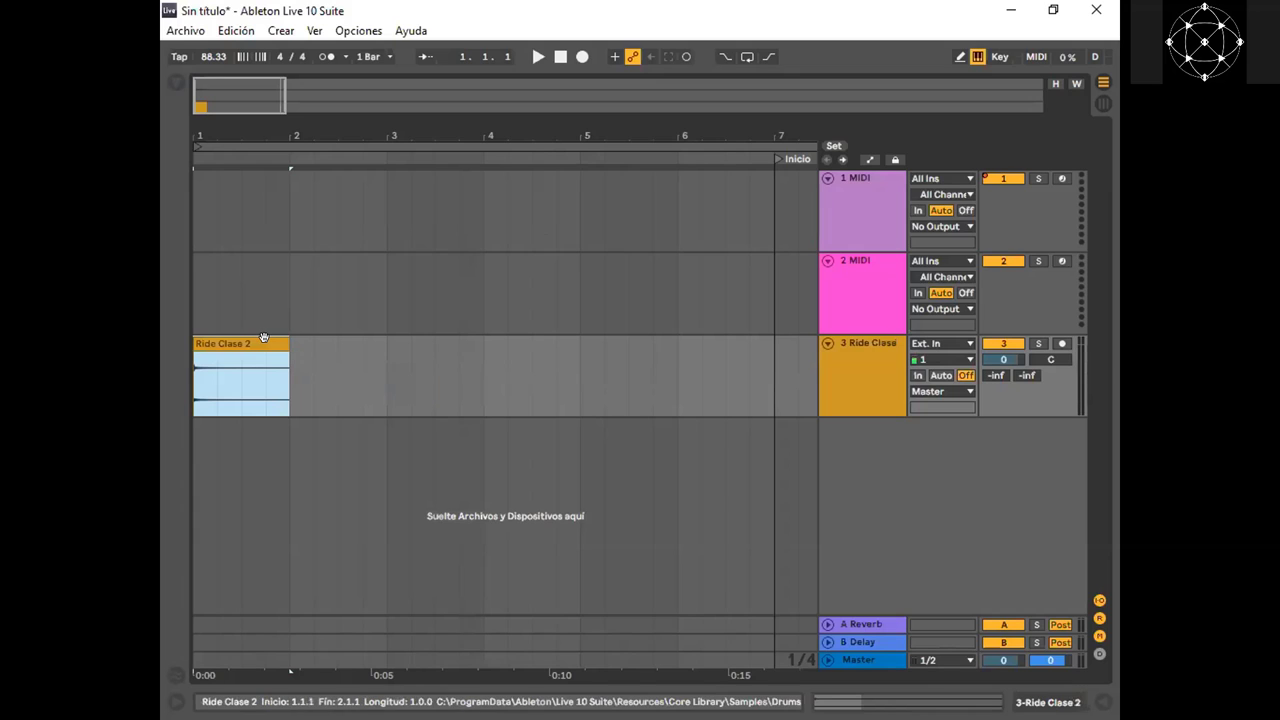
Deactivate the Ride Clase 2 clip and activate it again
right_click(268, 345)
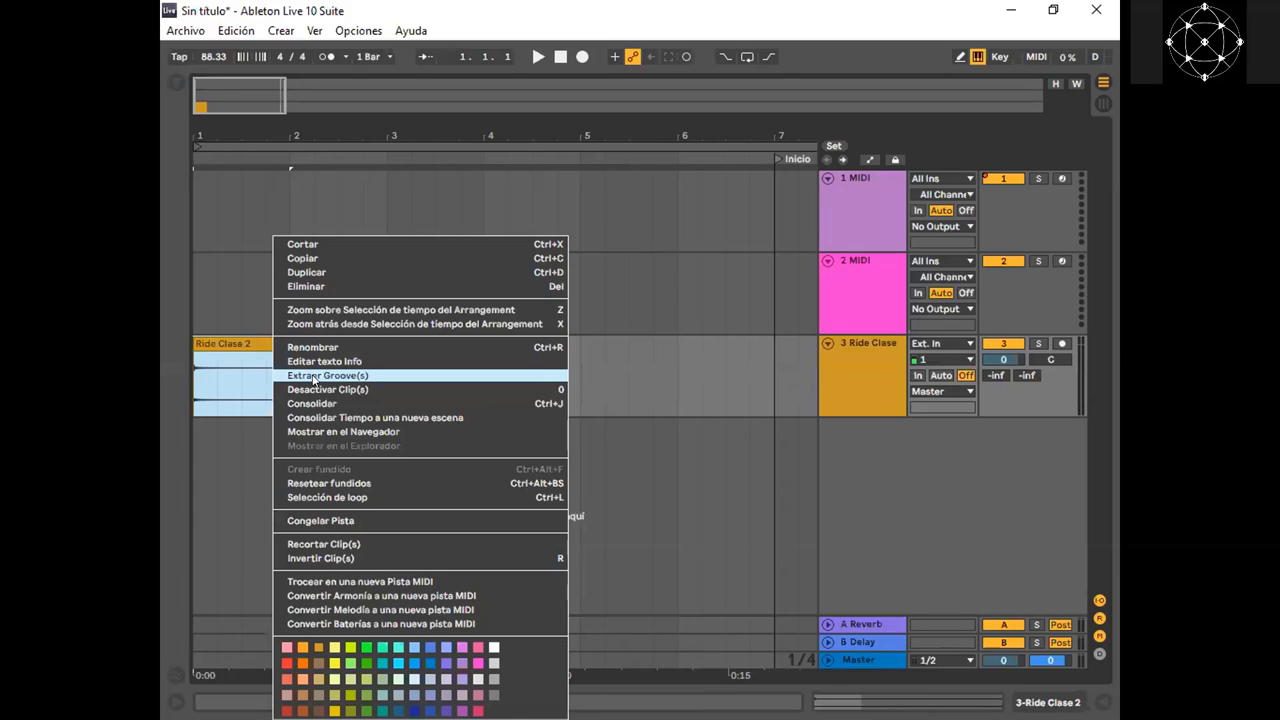
click(312, 390)
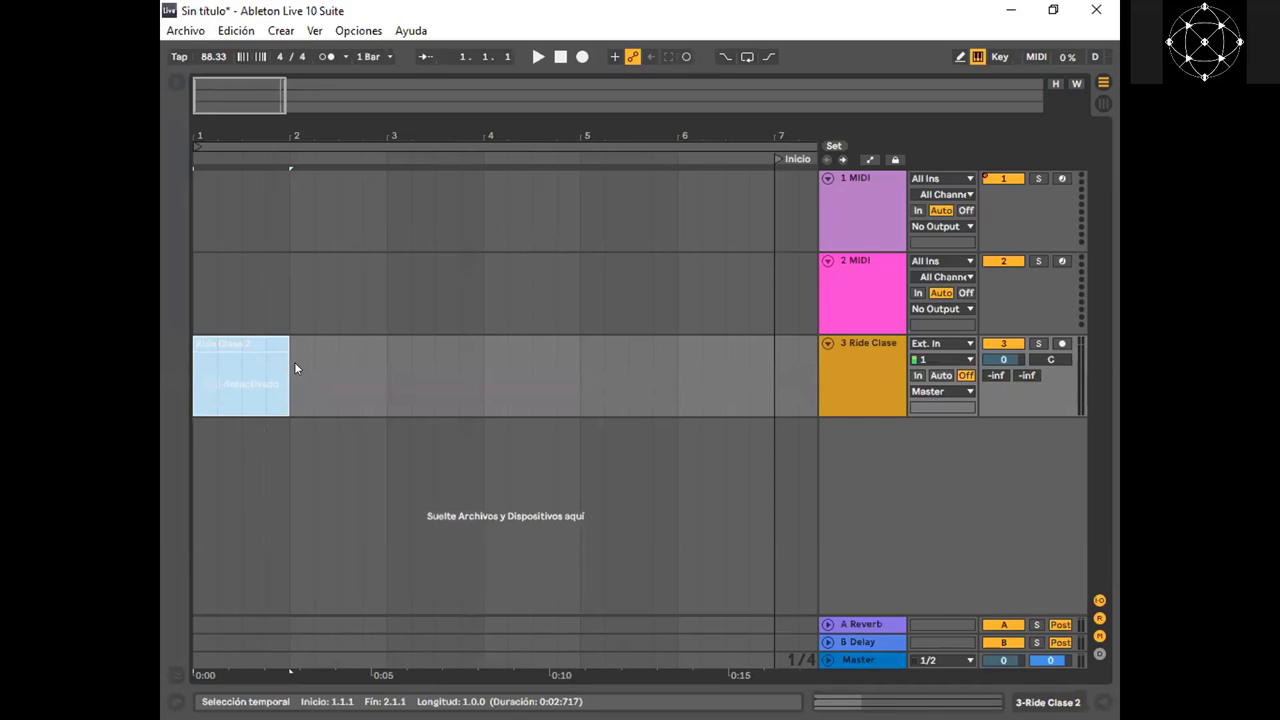
click(238, 341)
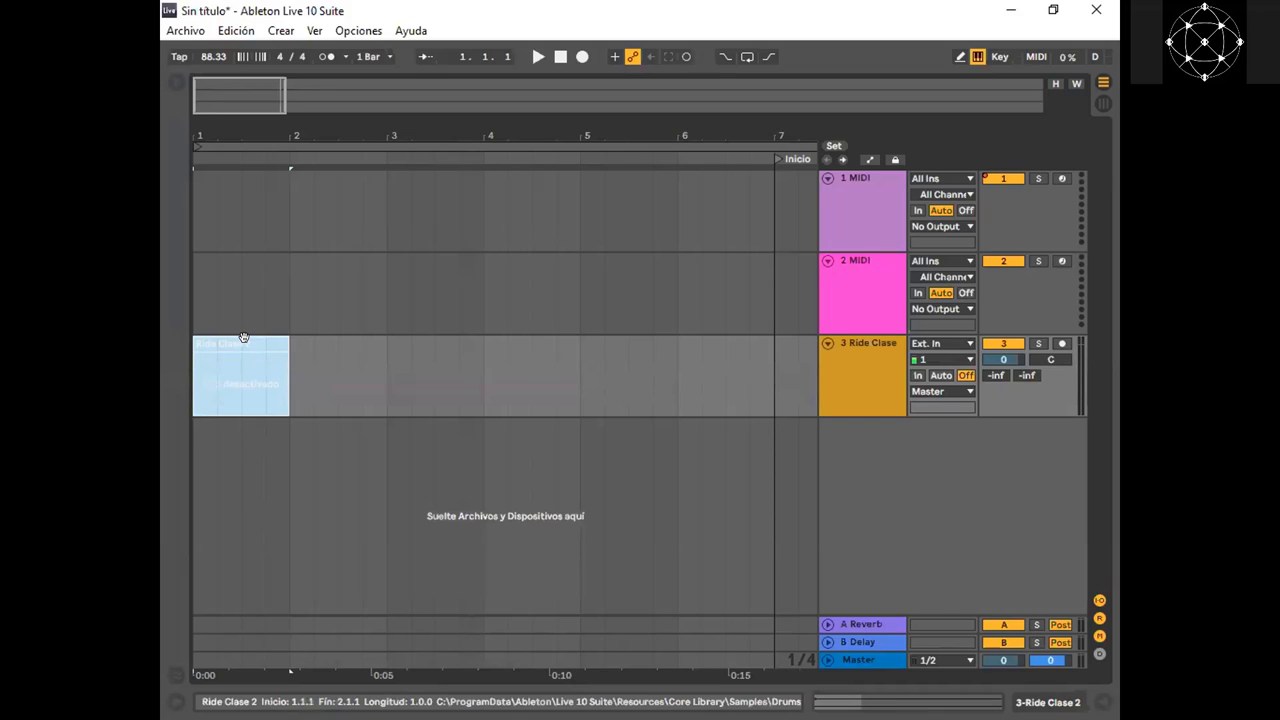
right_click(233, 340)
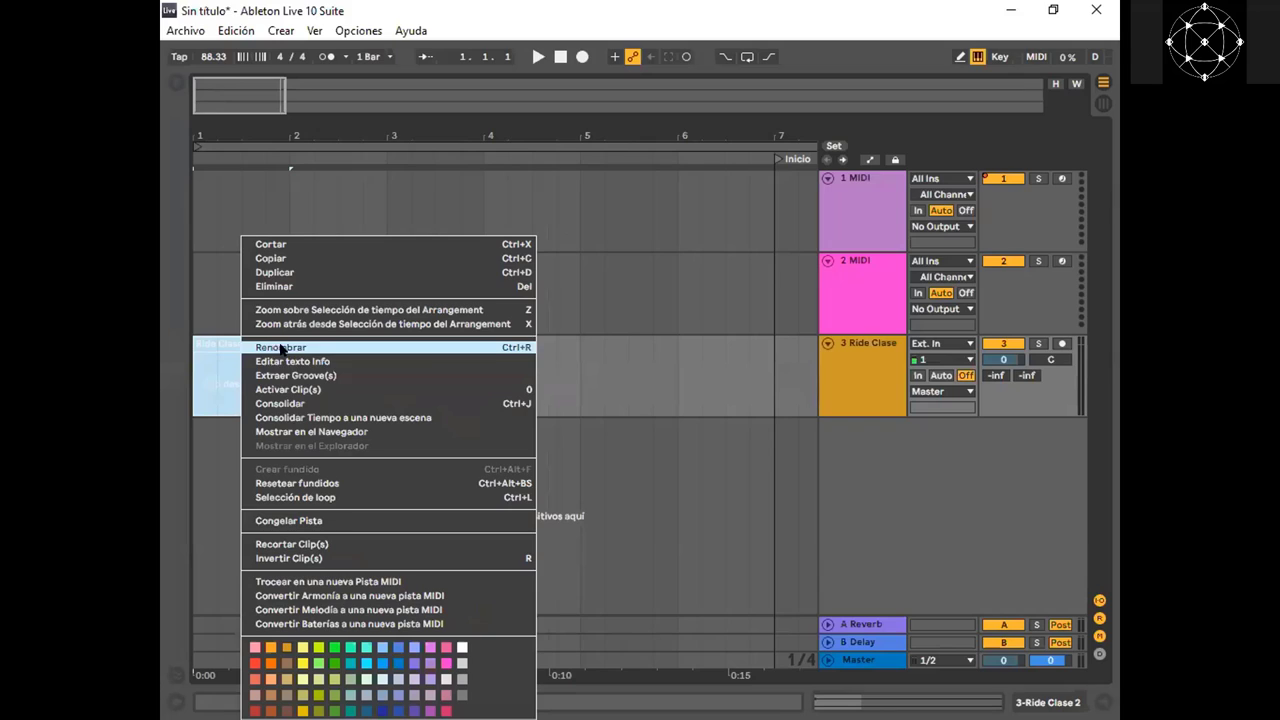
click(326, 391)
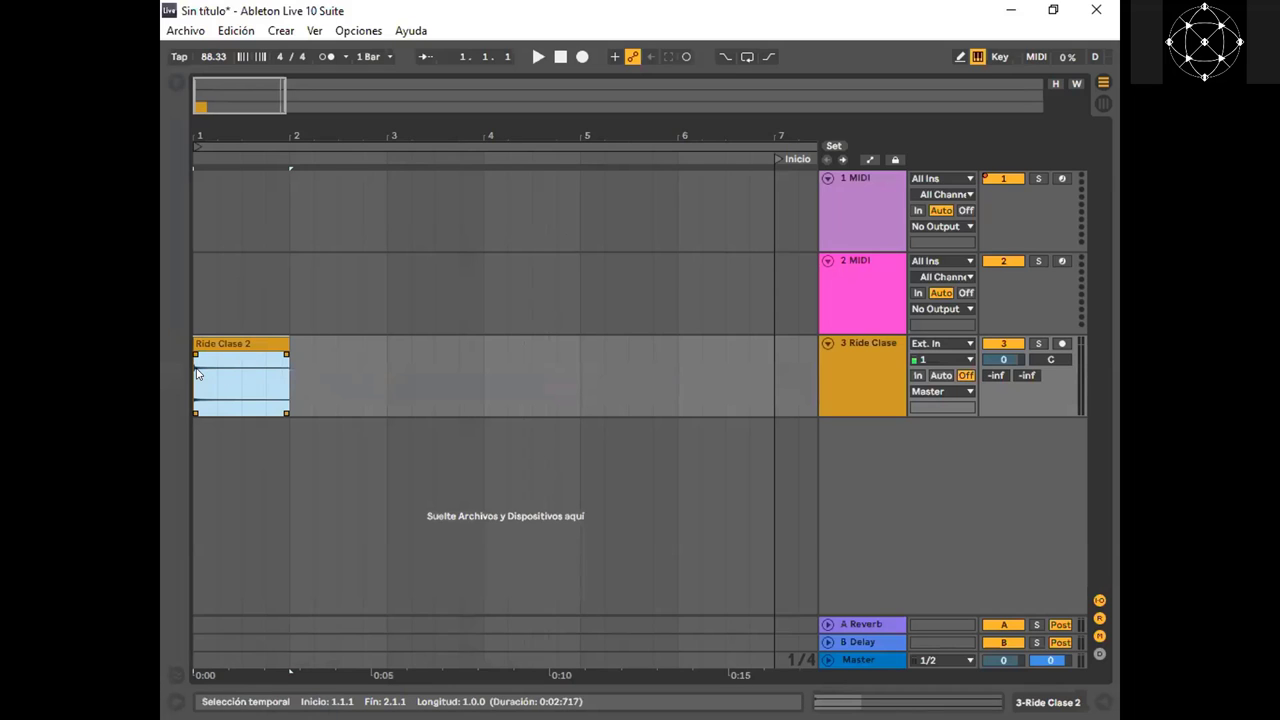
Shorten the Ride Clase 2 clip to one beat, ending at 1.2
drag(458, 136, 458, 175)
drag(673, 175, 813, 195)
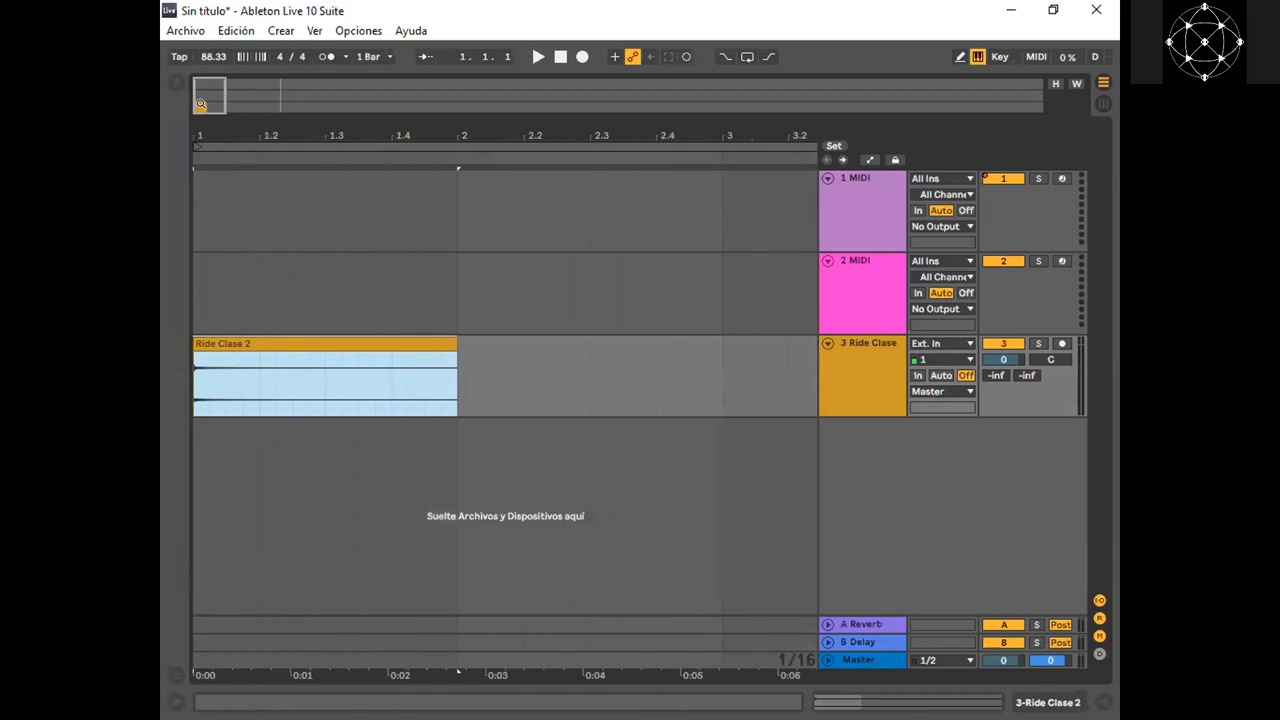
right_click(310, 352)
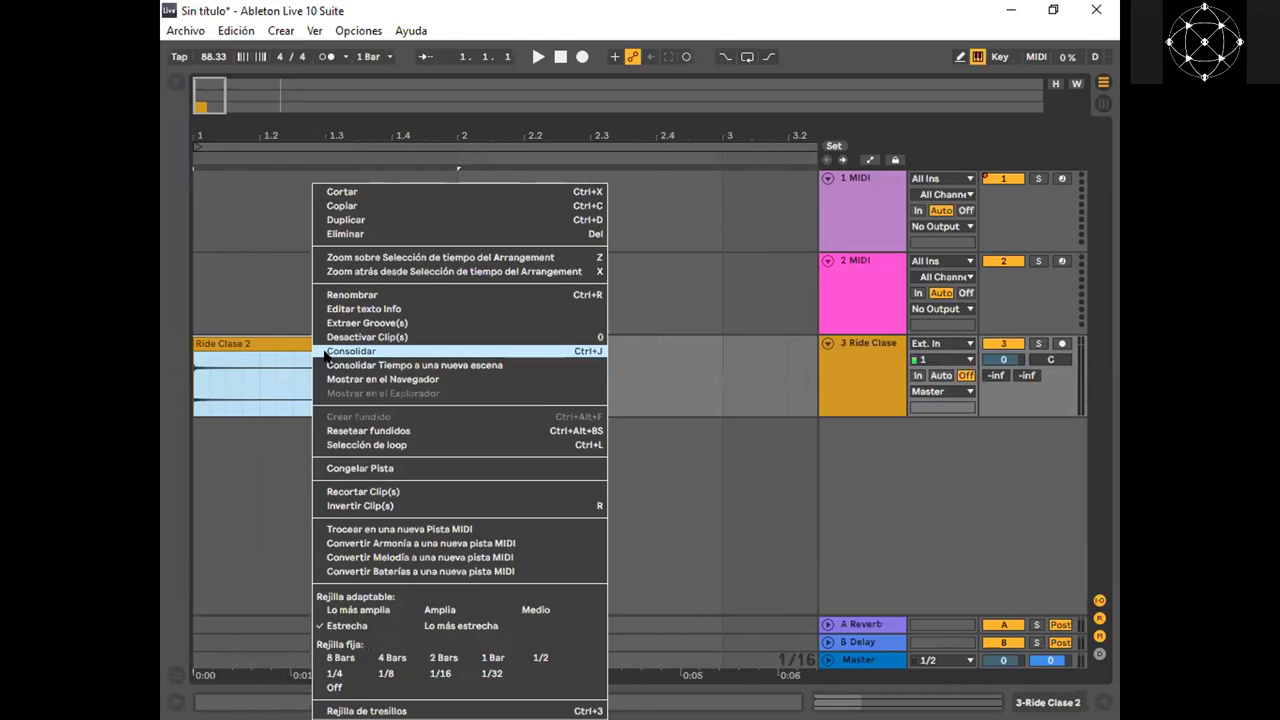
click(285, 336)
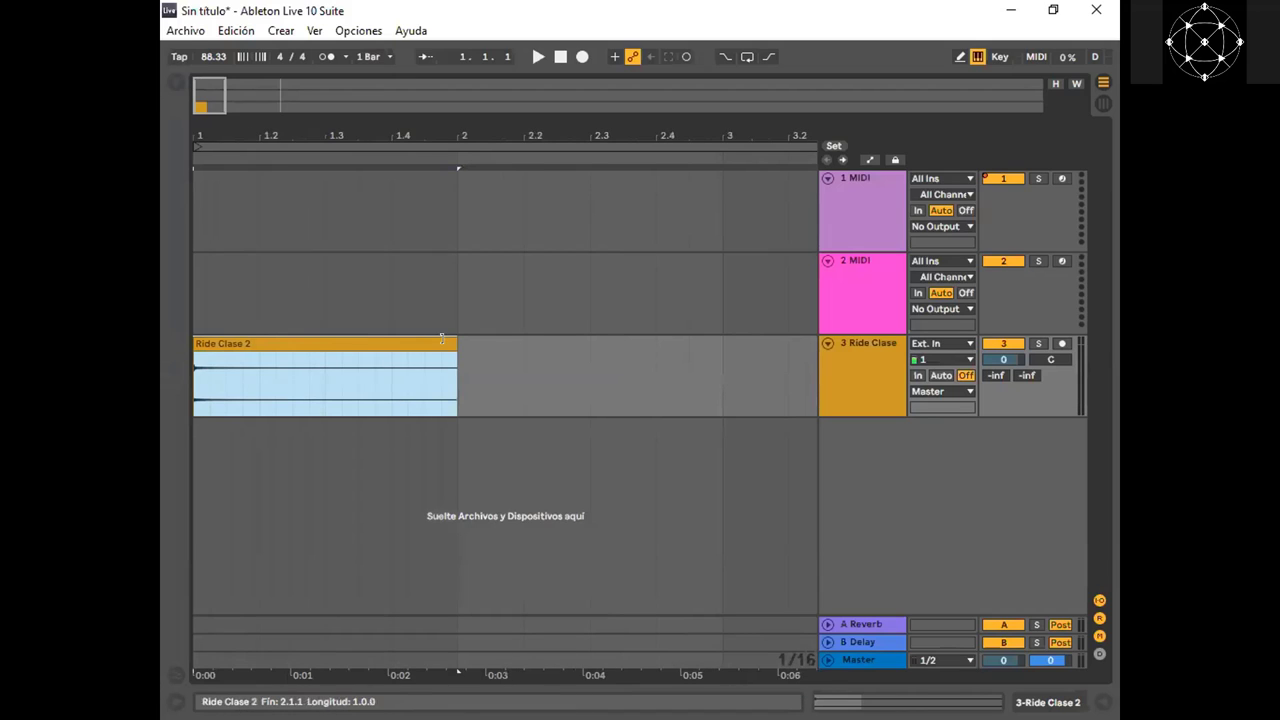
drag(457, 350, 256, 349)
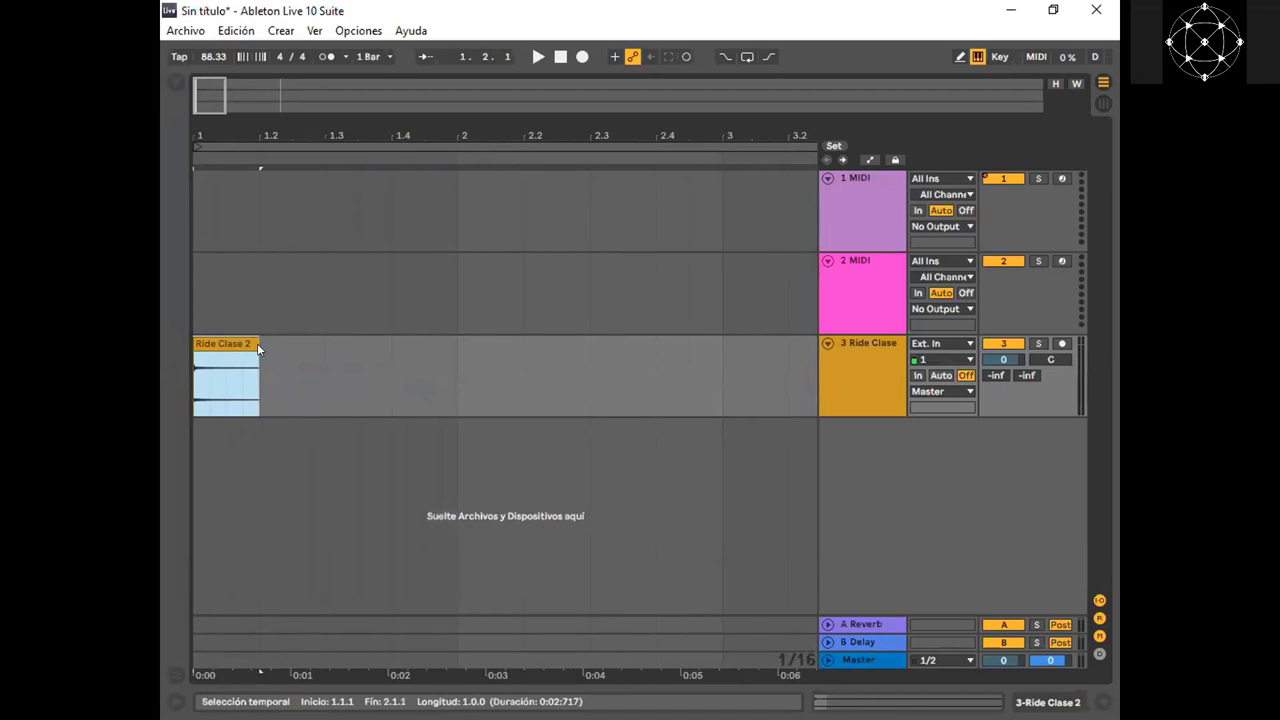
Duplicate the one-beat Ride Clase 2 clip right after itself and consolidate both copies into a single clip
key(ctrl+d)
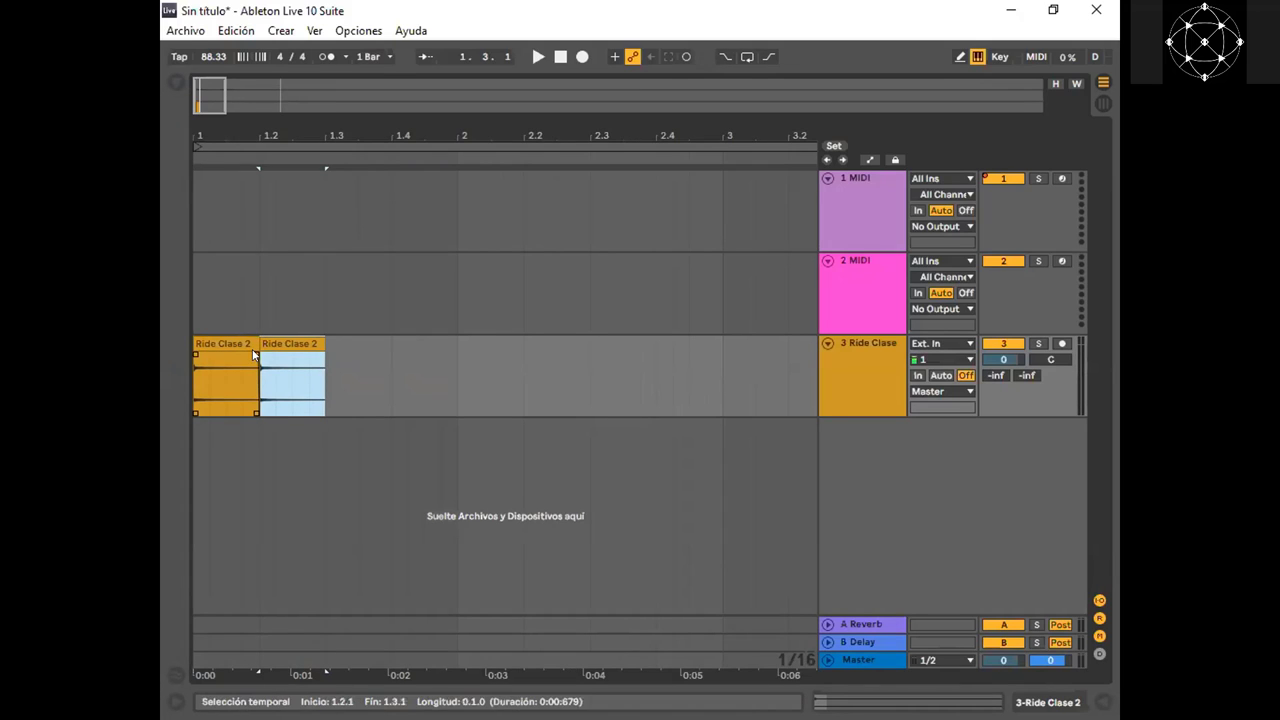
shift+click(240, 340)
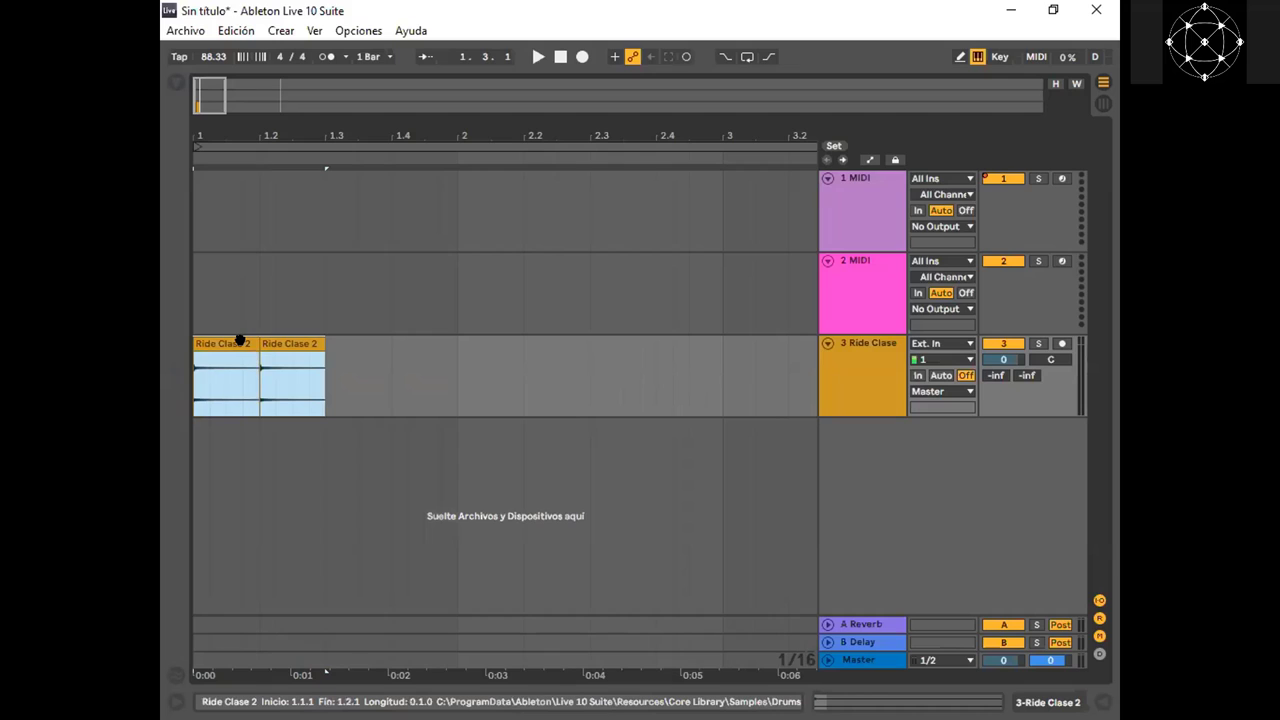
right_click(240, 340)
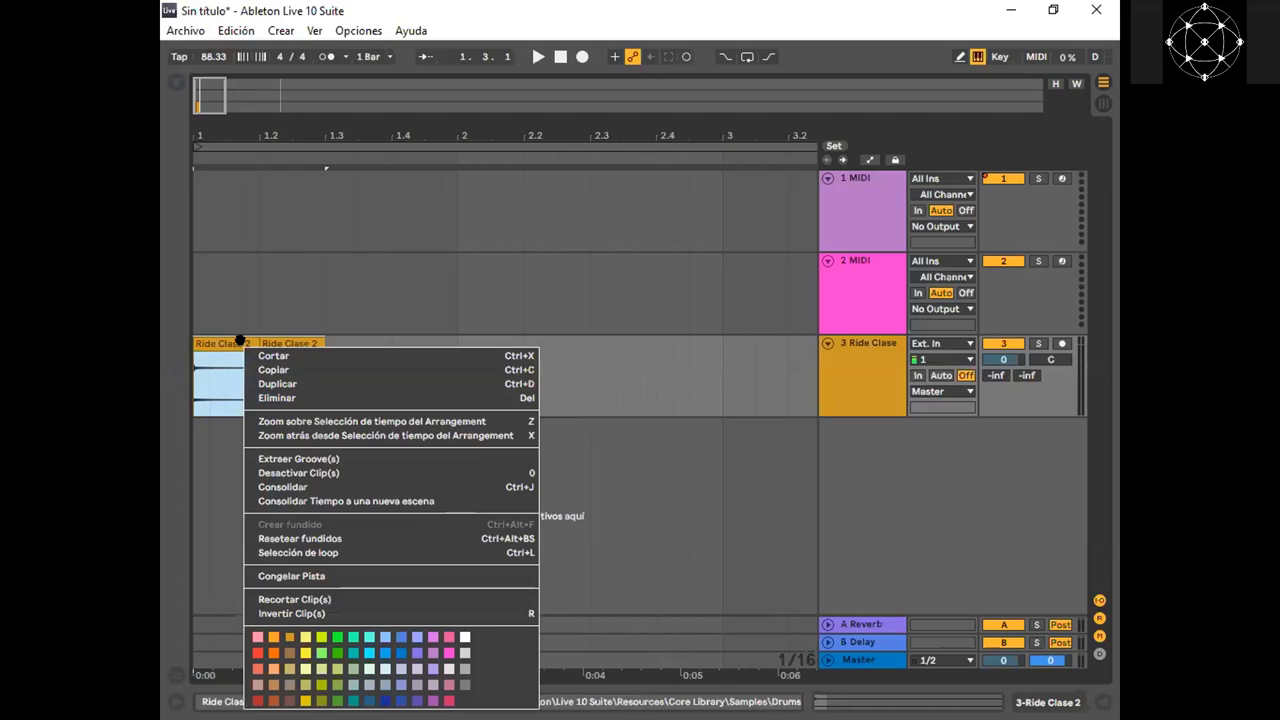
click(319, 488)
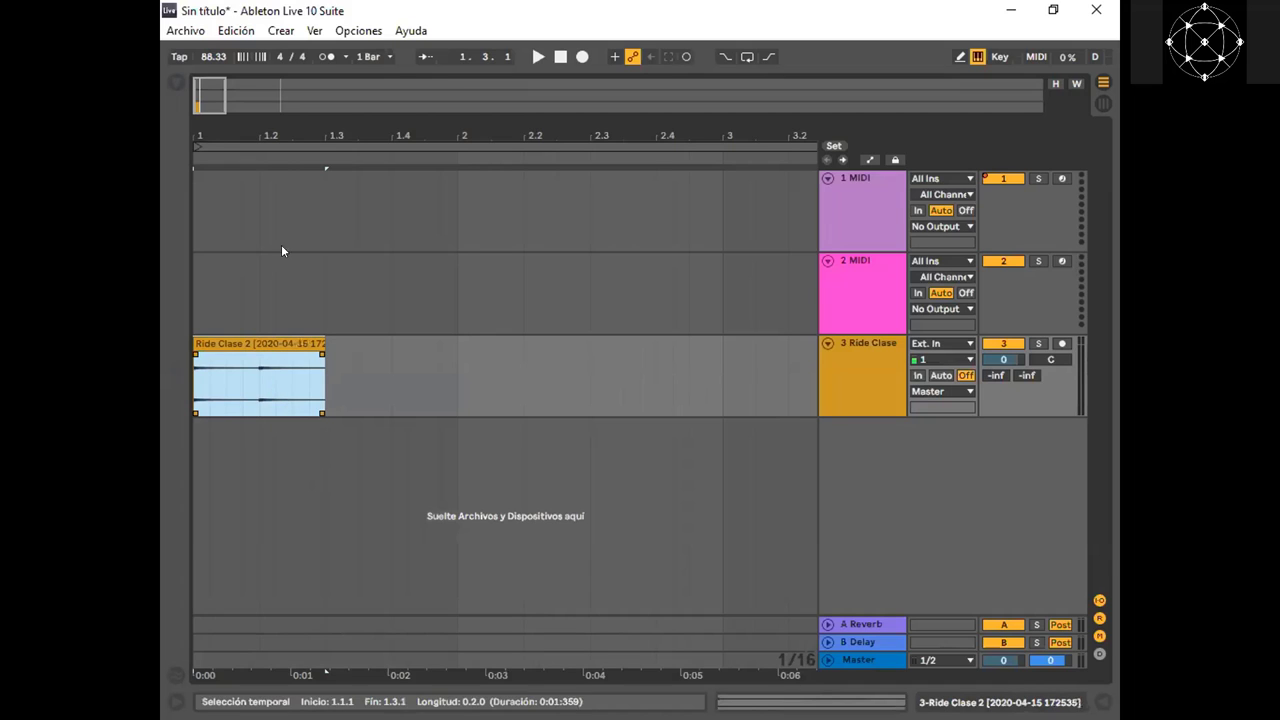
drag(232, 89, 198, 92)
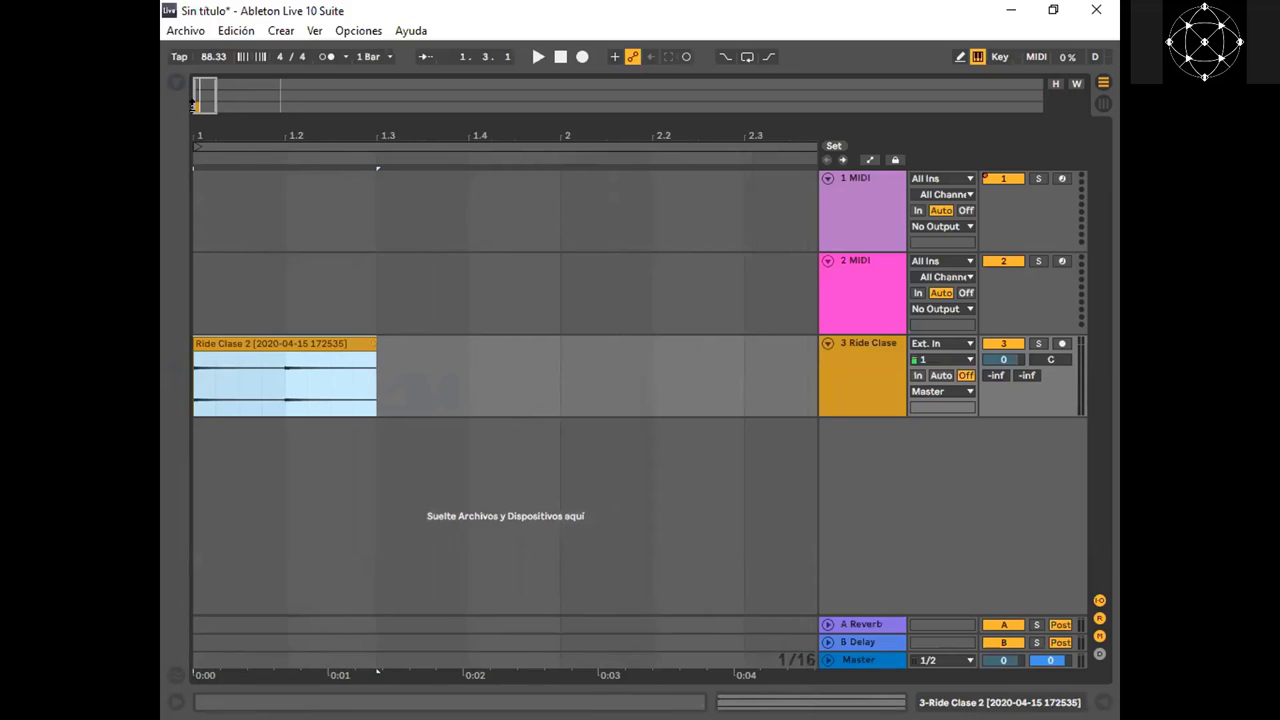
mouse_move(201, 94)
mouse_down()
mouse_move(202, 78)
mouse_move(201, 96)
mouse_up()
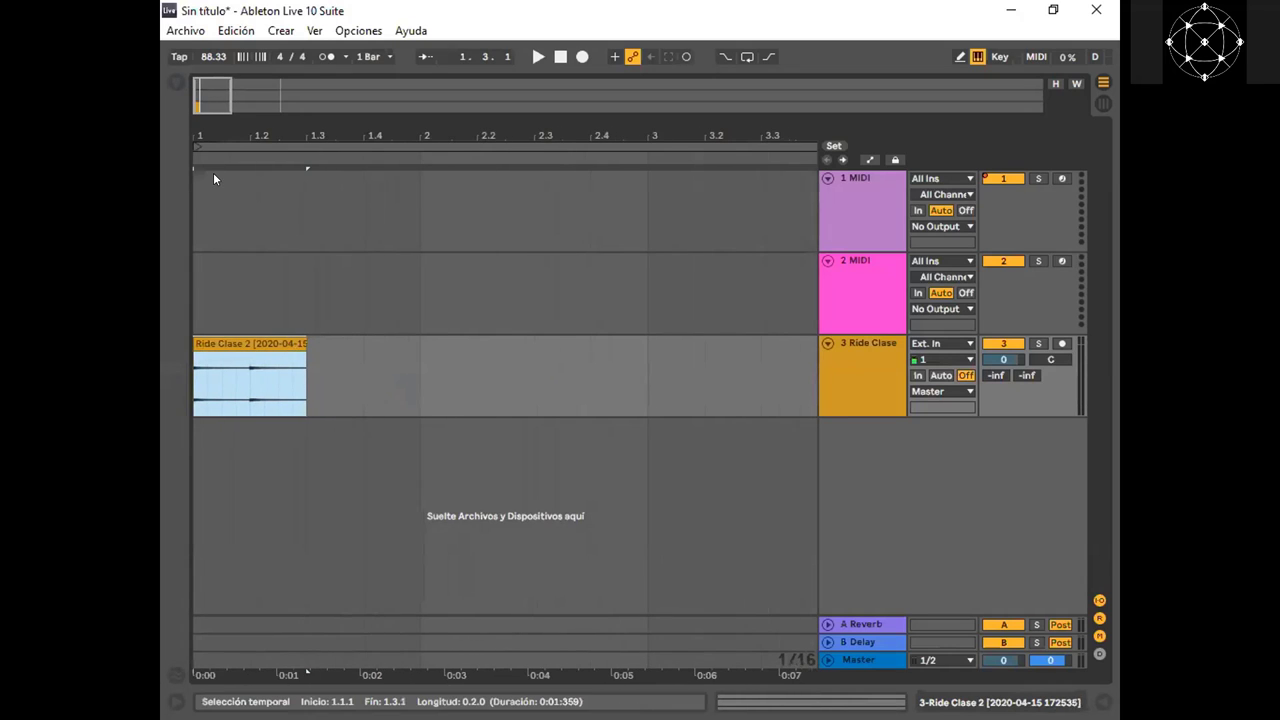
Undo the consolidation and delete the duplicated Ride Clase 2 clip at 1.2
key(ctrl+z)
click(290, 354)
click(288, 339)
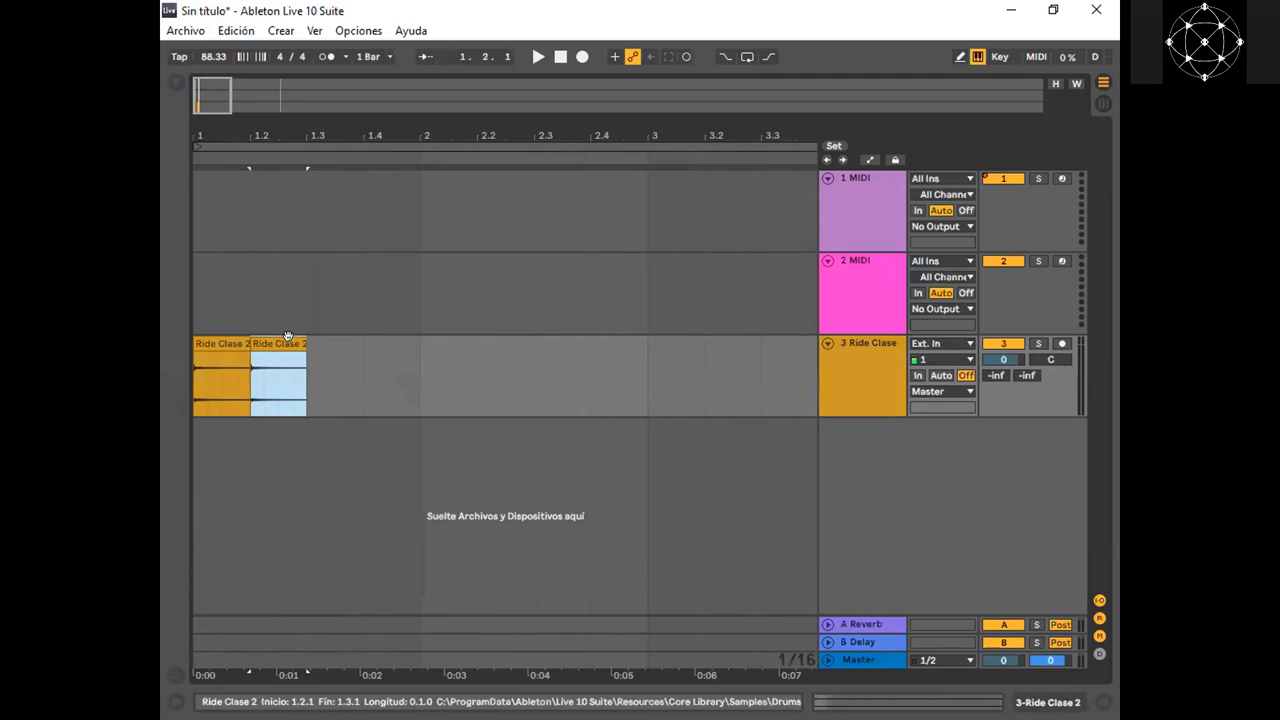
key(Delete)
Show the browser at the Drum Hits Ride samples to view the clip's source file, and hide it again
right_click(224, 343)
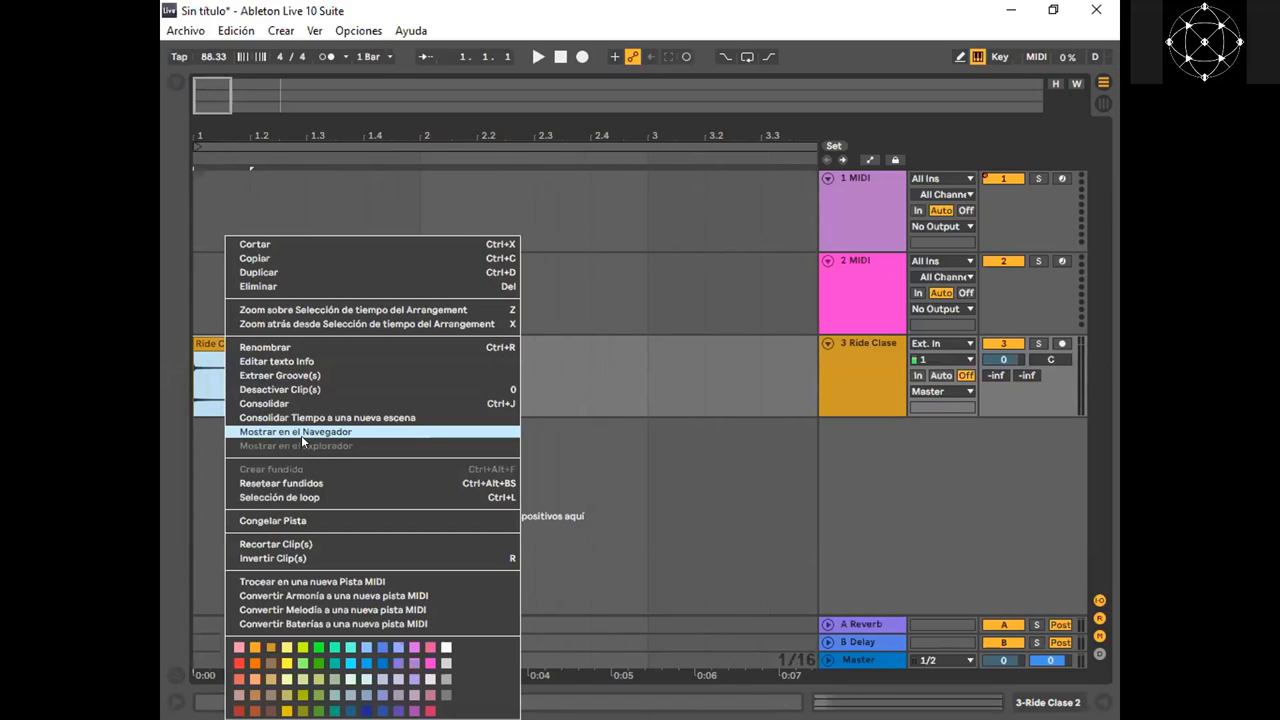
click(181, 81)
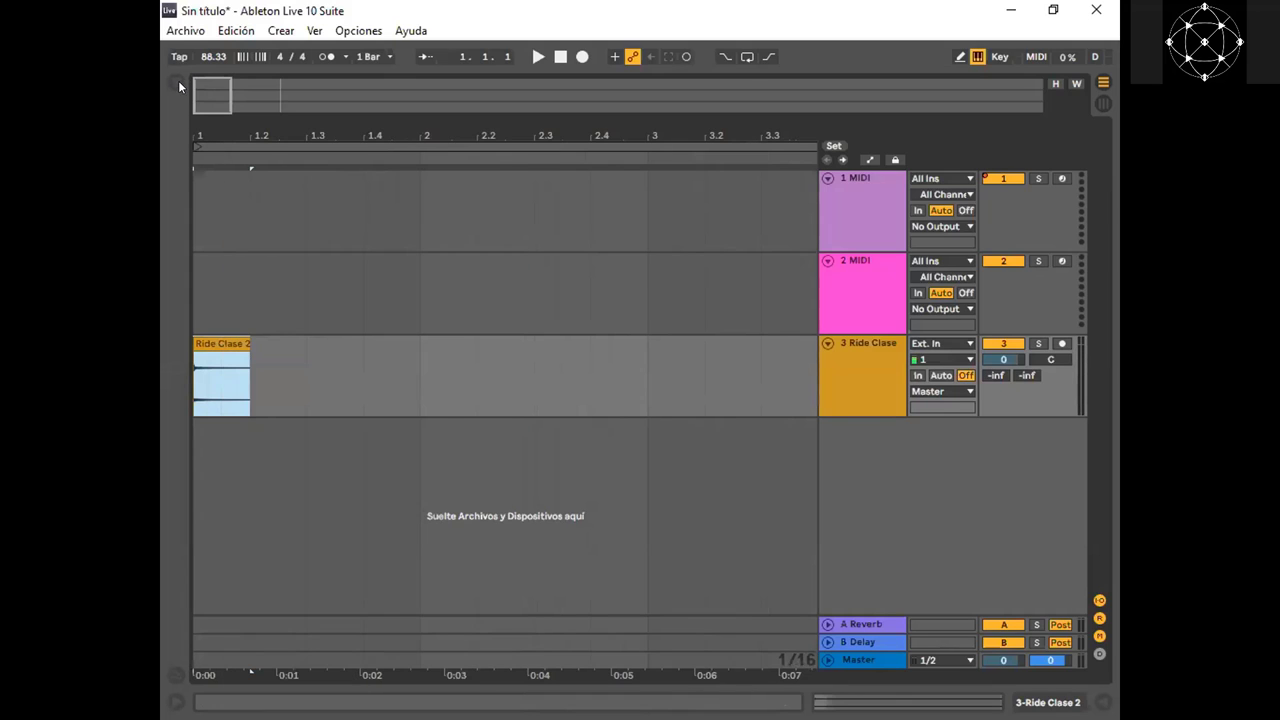
click(178, 85)
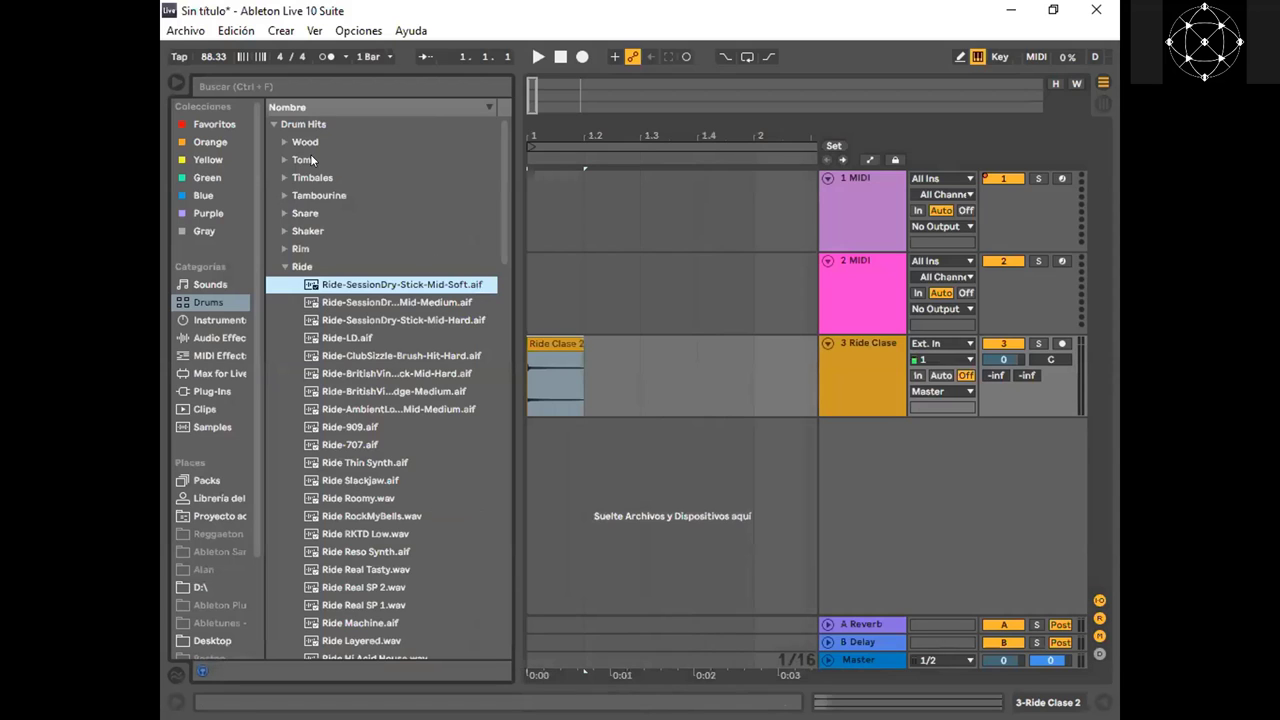
click(178, 85)
Colour the Ride Clase 2 clip red
right_click(208, 376)
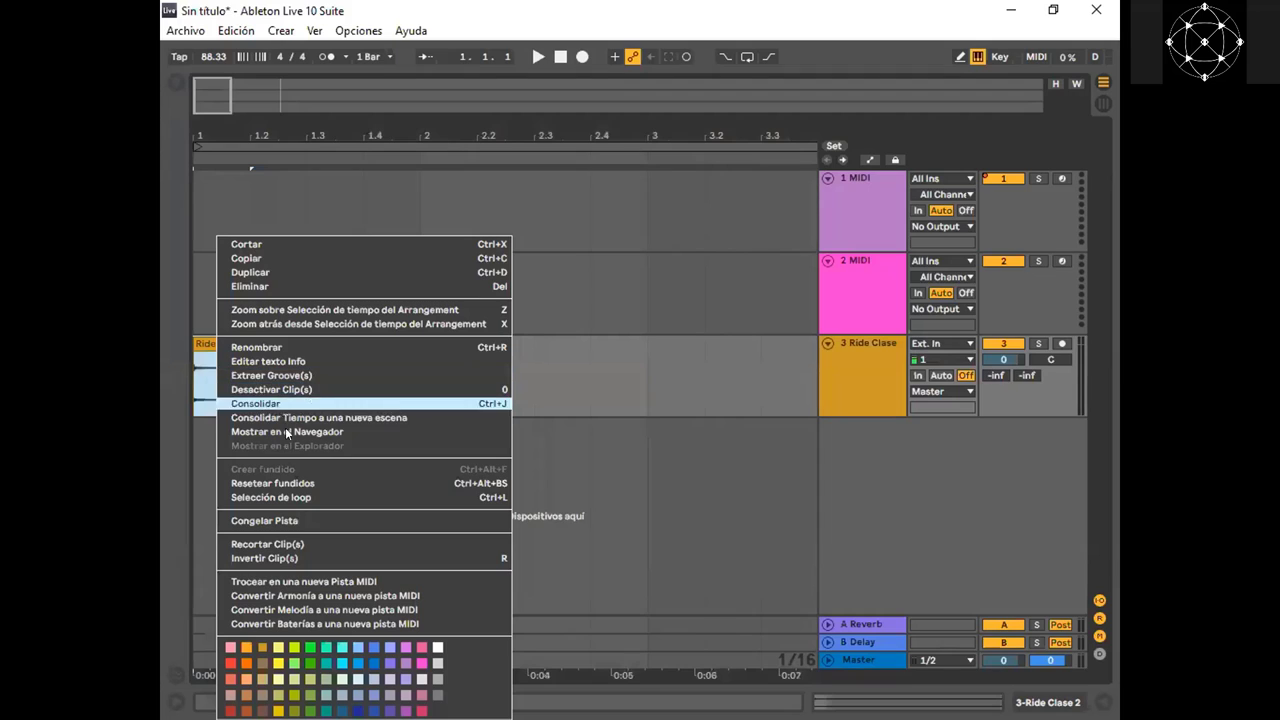
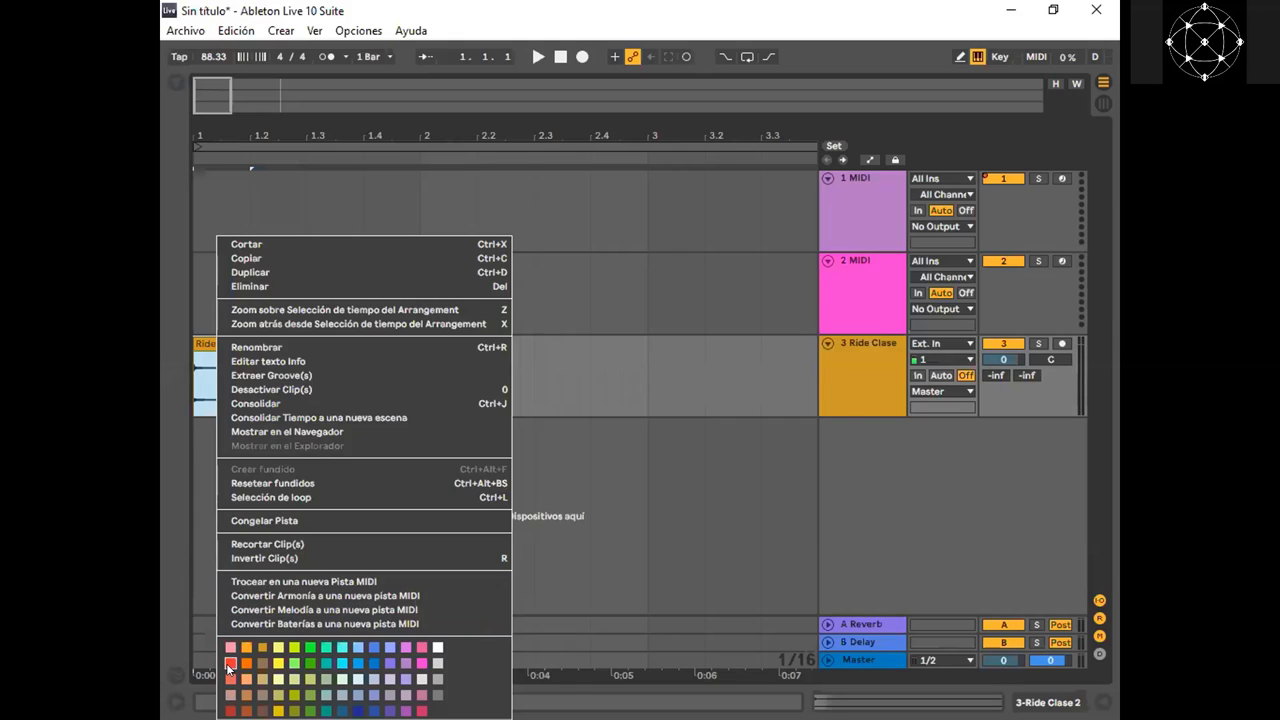
click(229, 665)
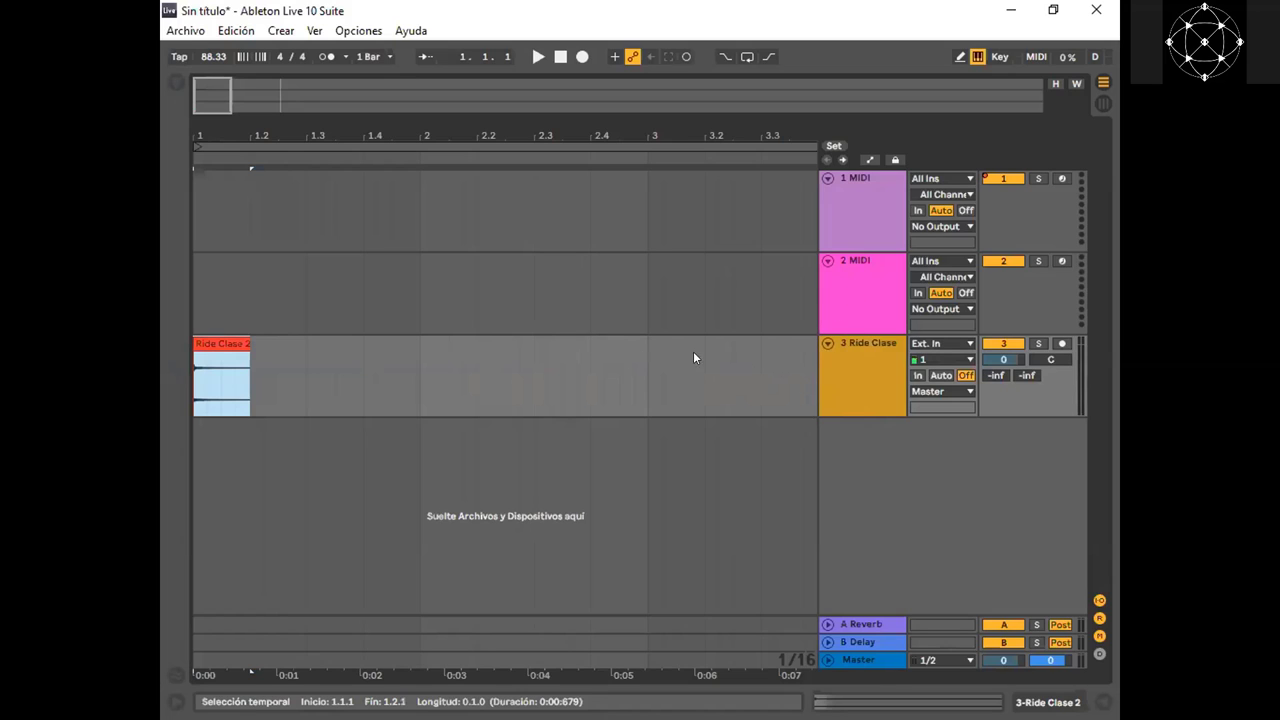
Review the Ride Clase track's input source and channel options, keeping Ext. In and channel 1
click(931, 341)
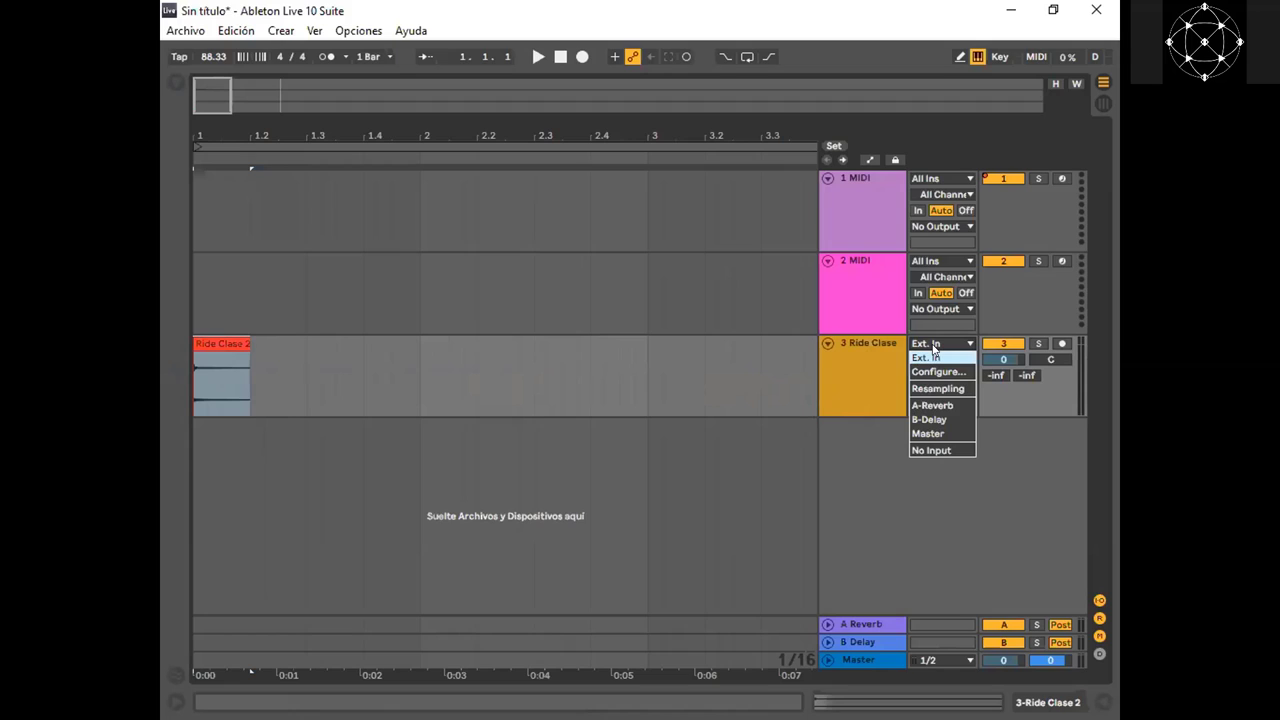
click(934, 348)
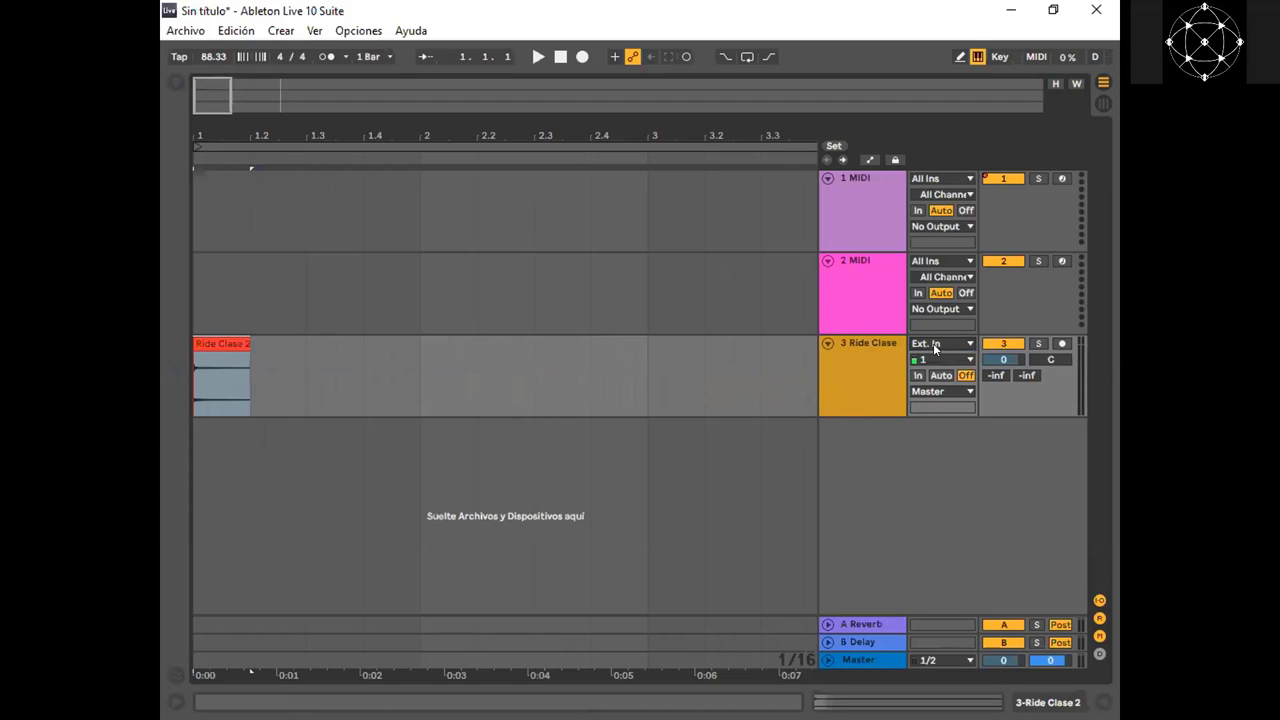
click(933, 348)
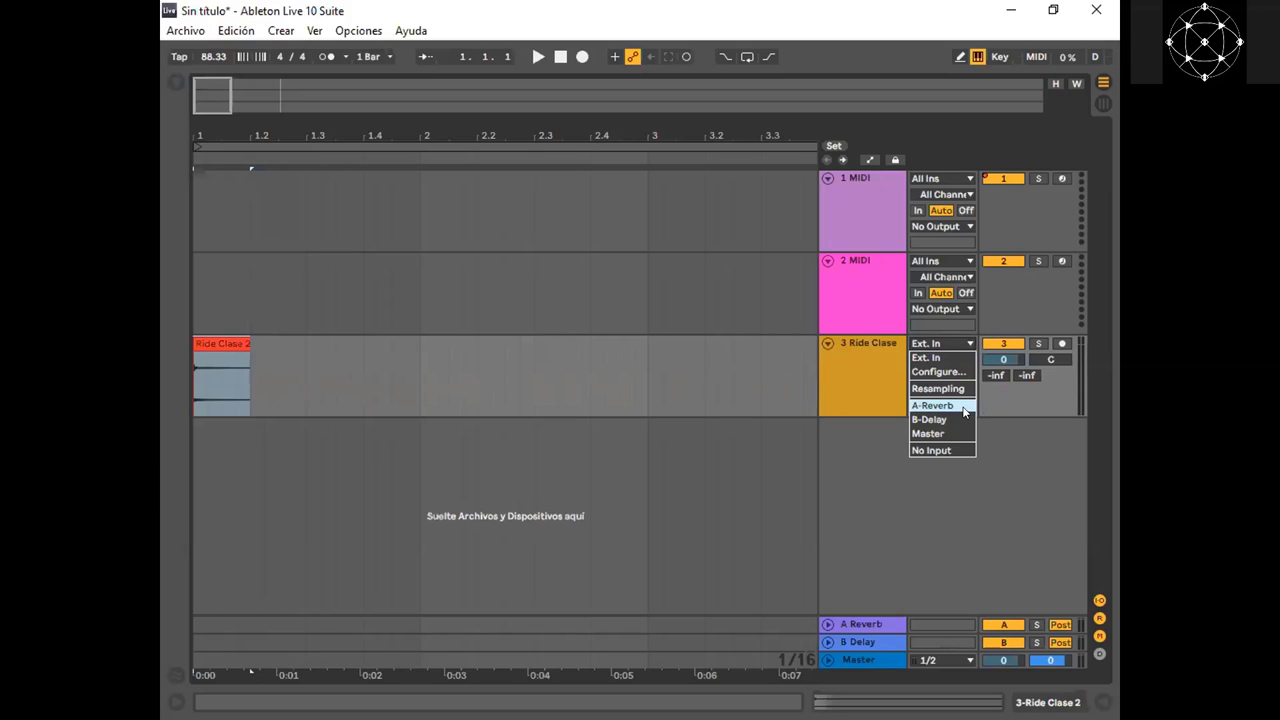
click(956, 466)
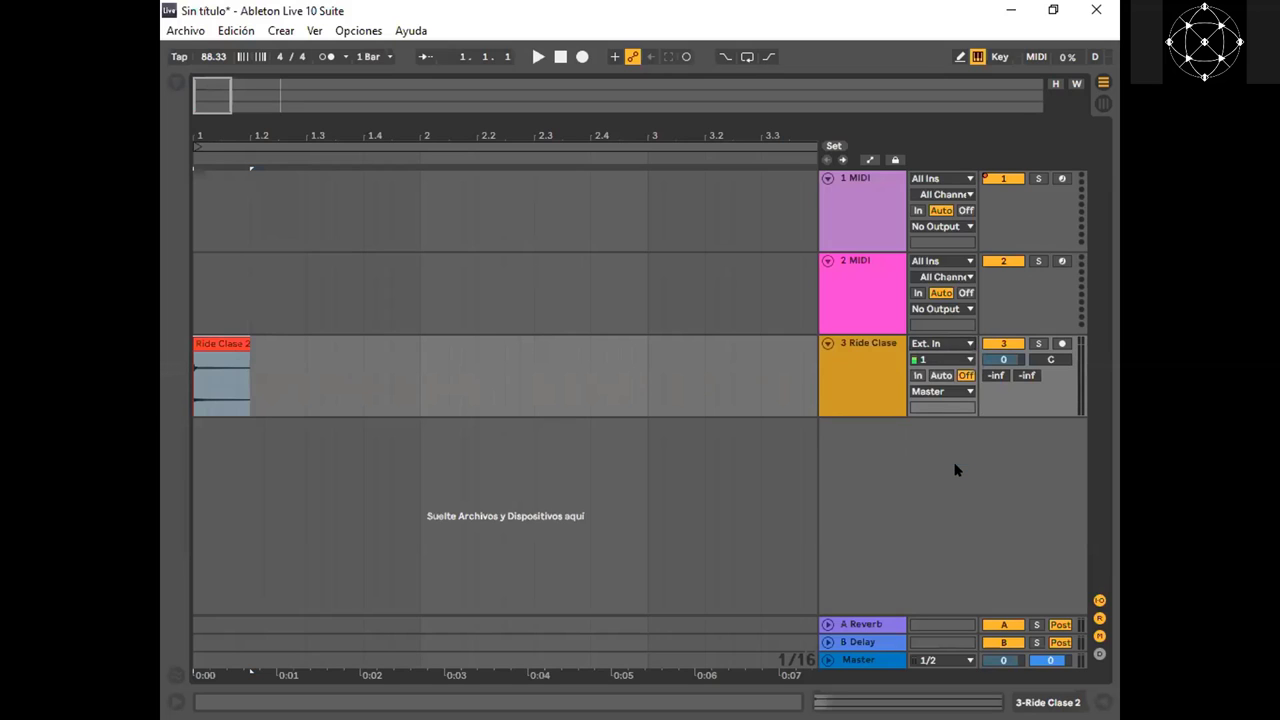
click(935, 364)
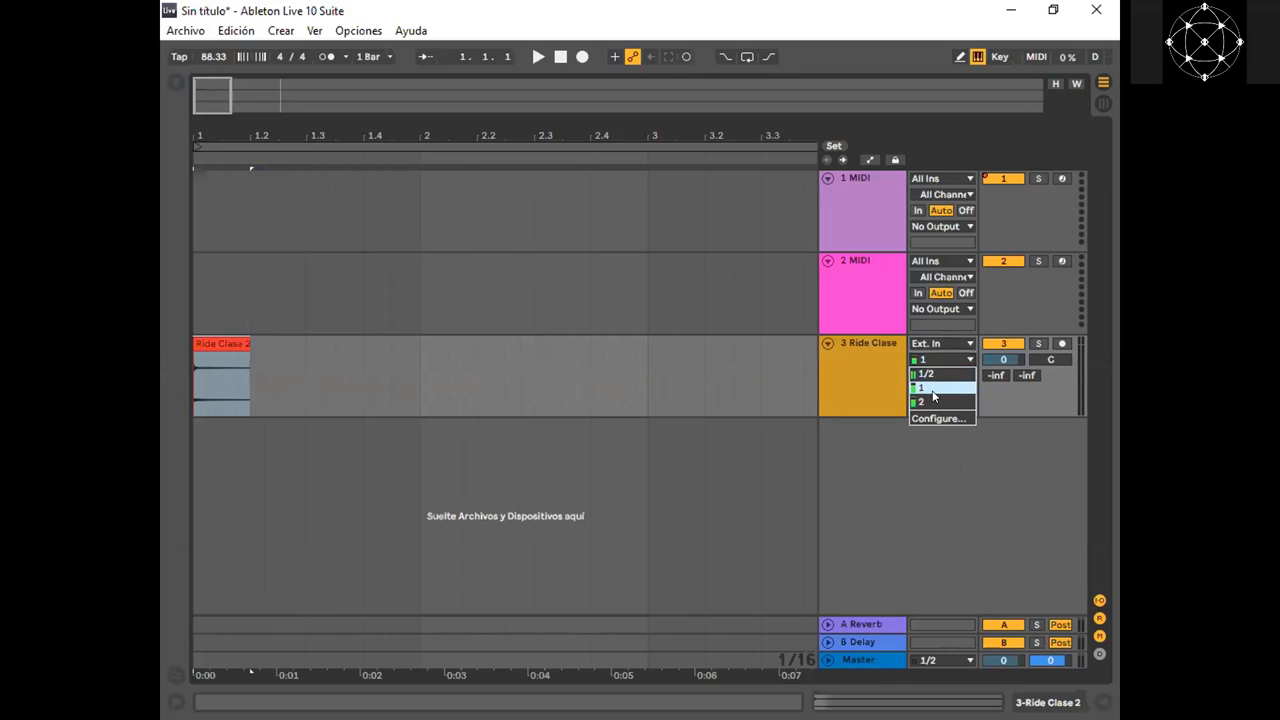
click(933, 388)
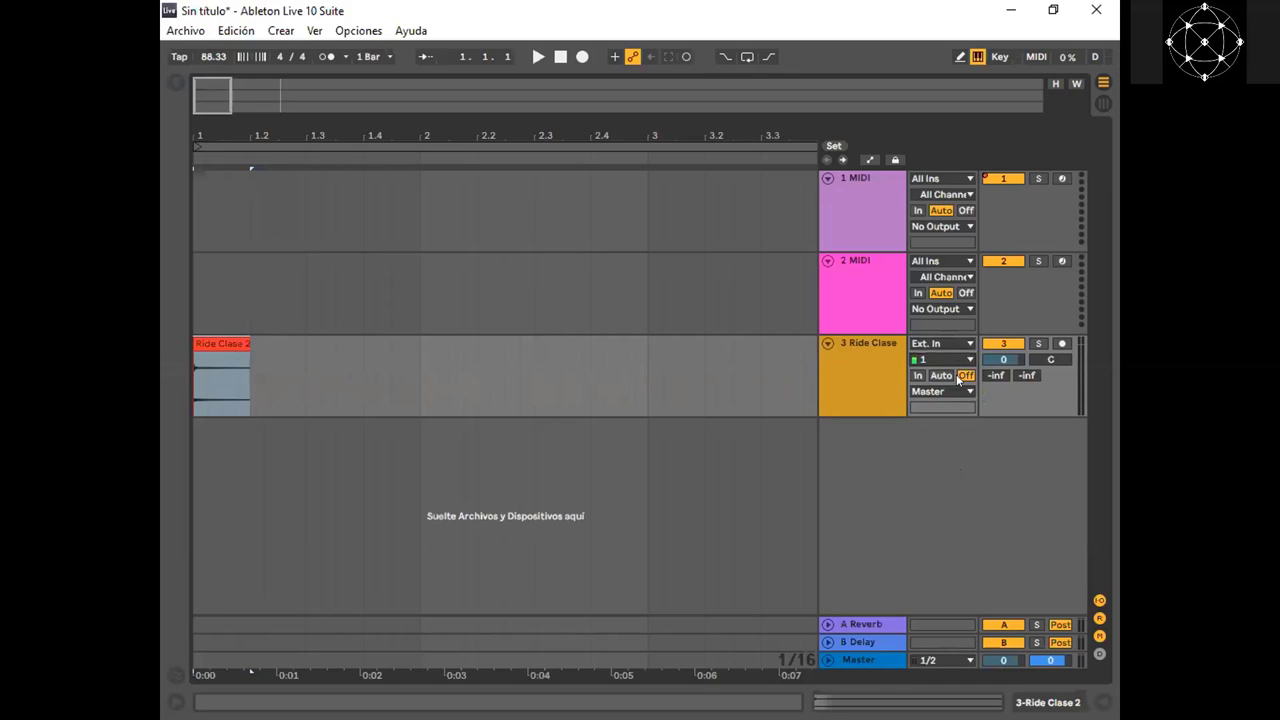
Try the In and Off monitoring modes on the Ride Clase track and set its monitoring to Auto
click(917, 377)
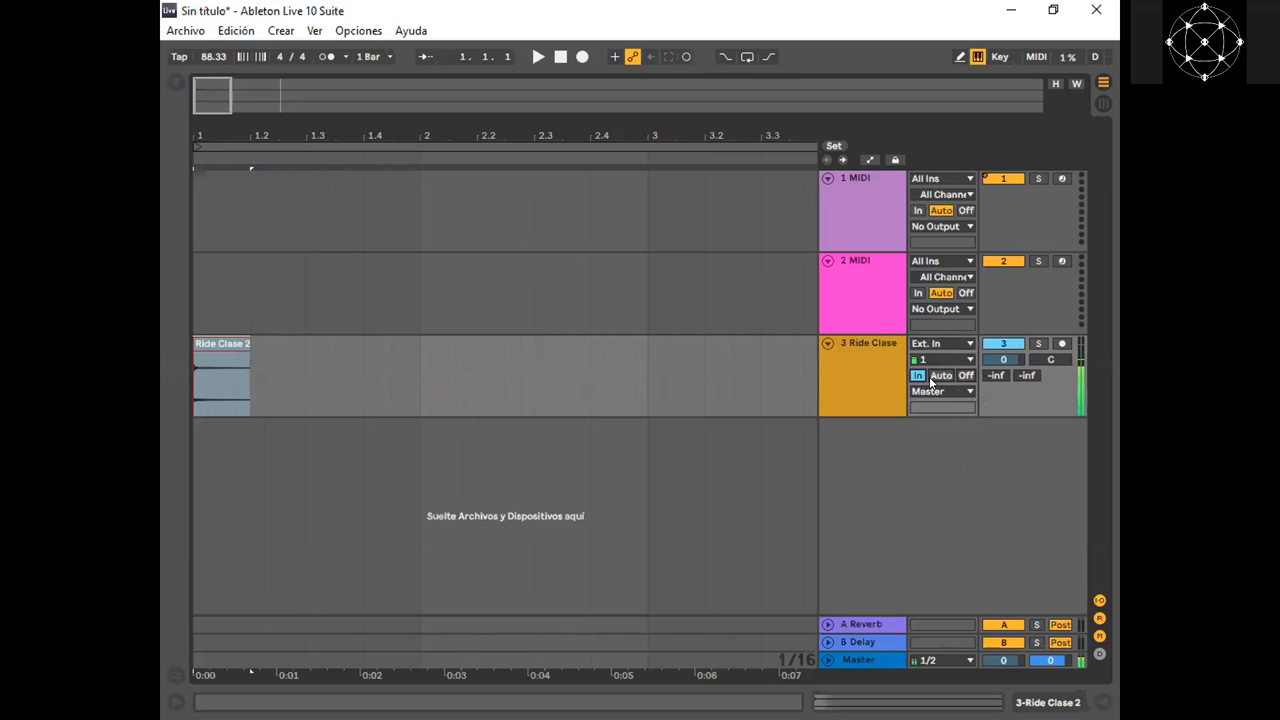
click(931, 376)
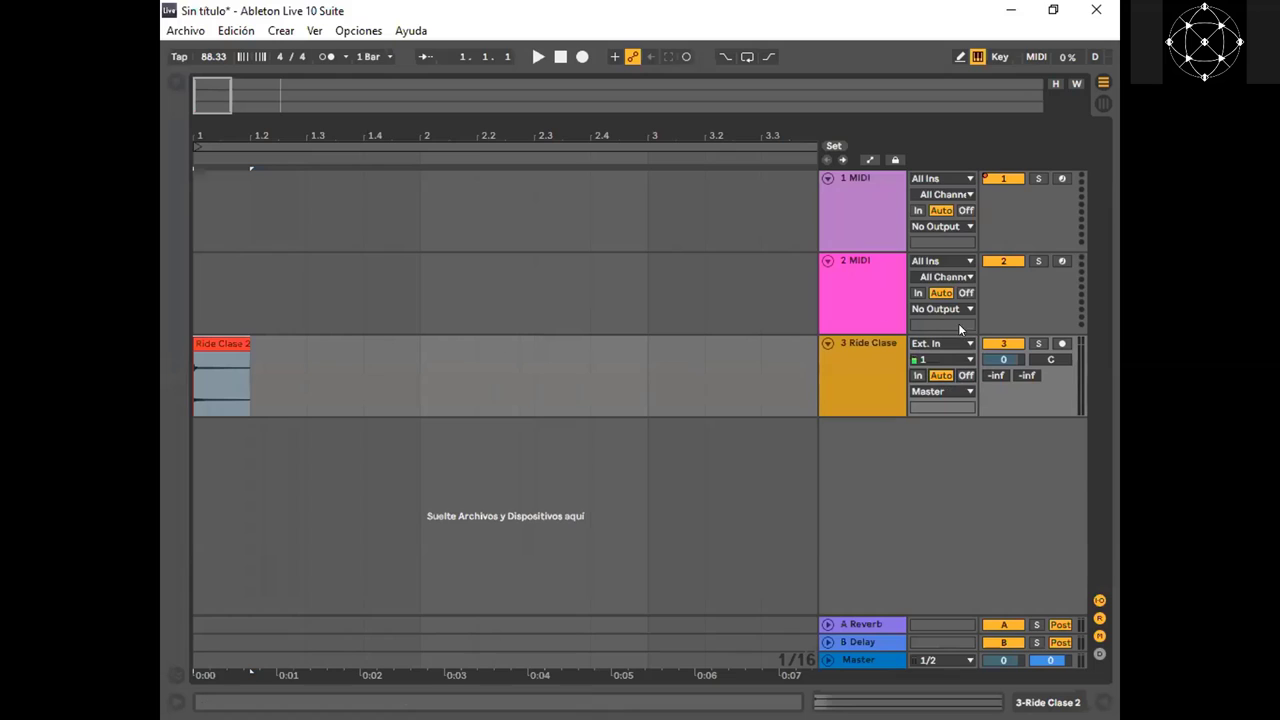
click(965, 376)
click(937, 376)
Review the output routing options of the Ride Clase track, leaving its output on Master
click(948, 390)
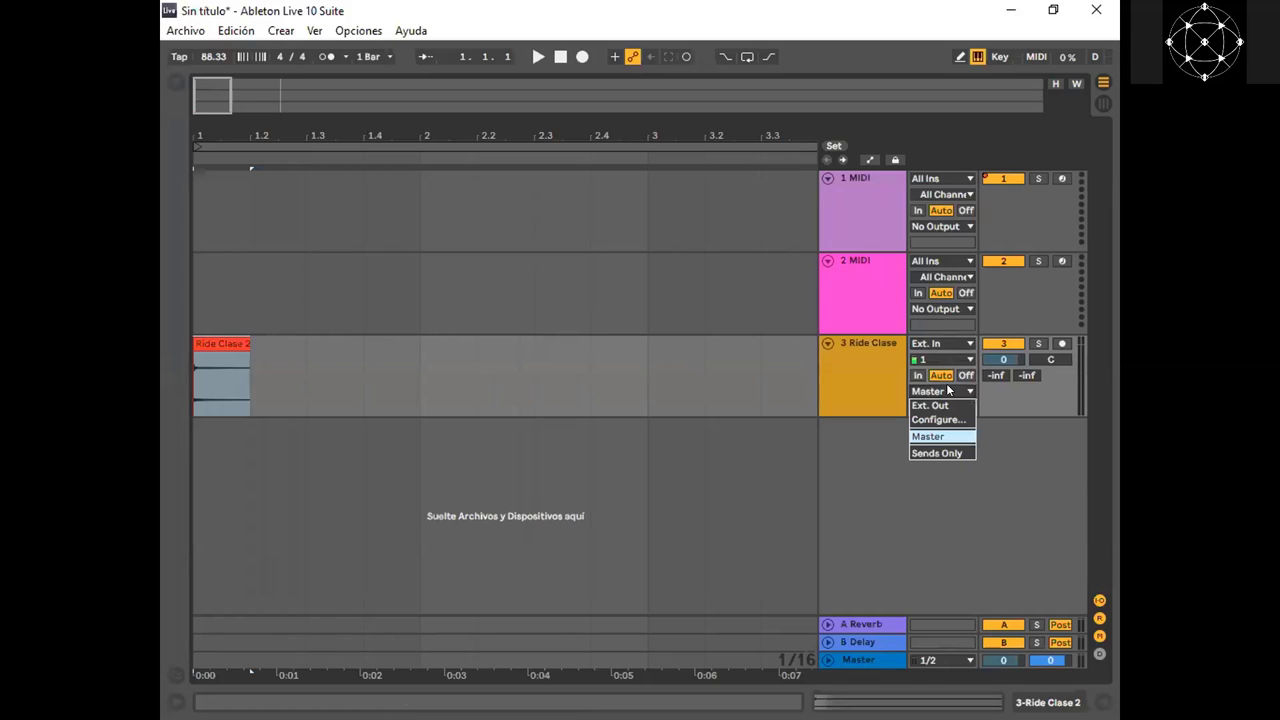
click(948, 391)
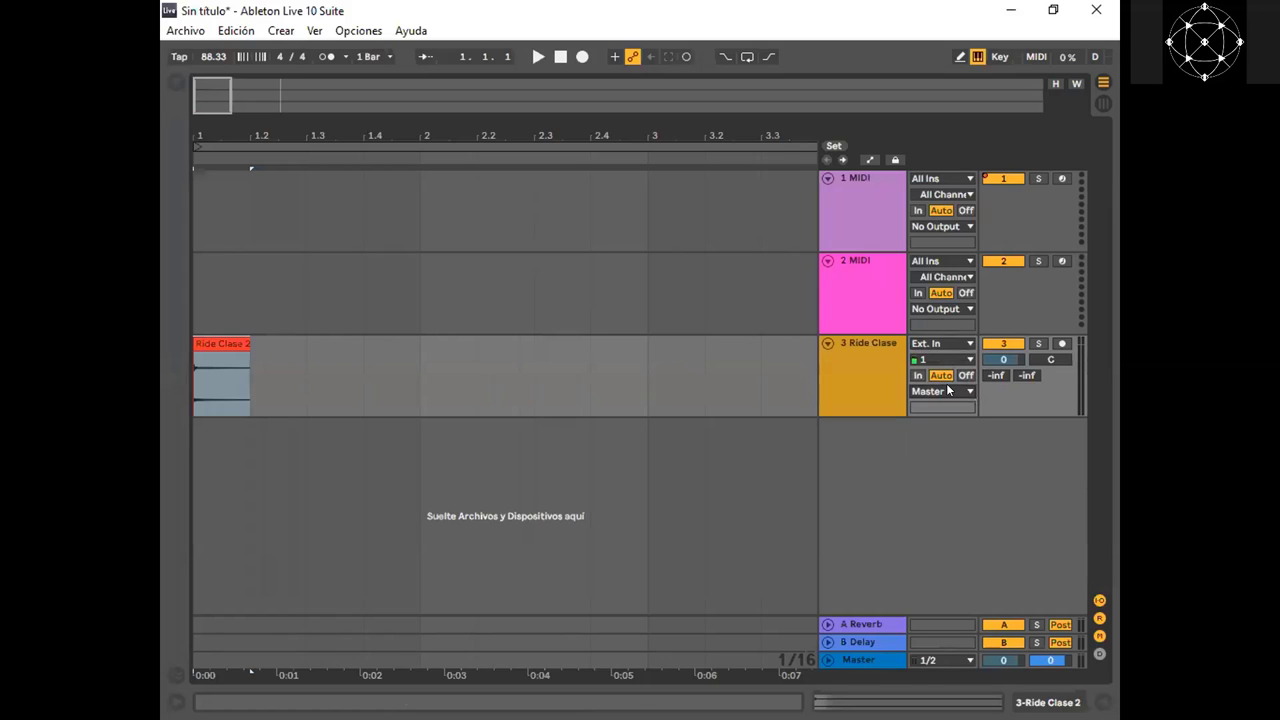
click(948, 392)
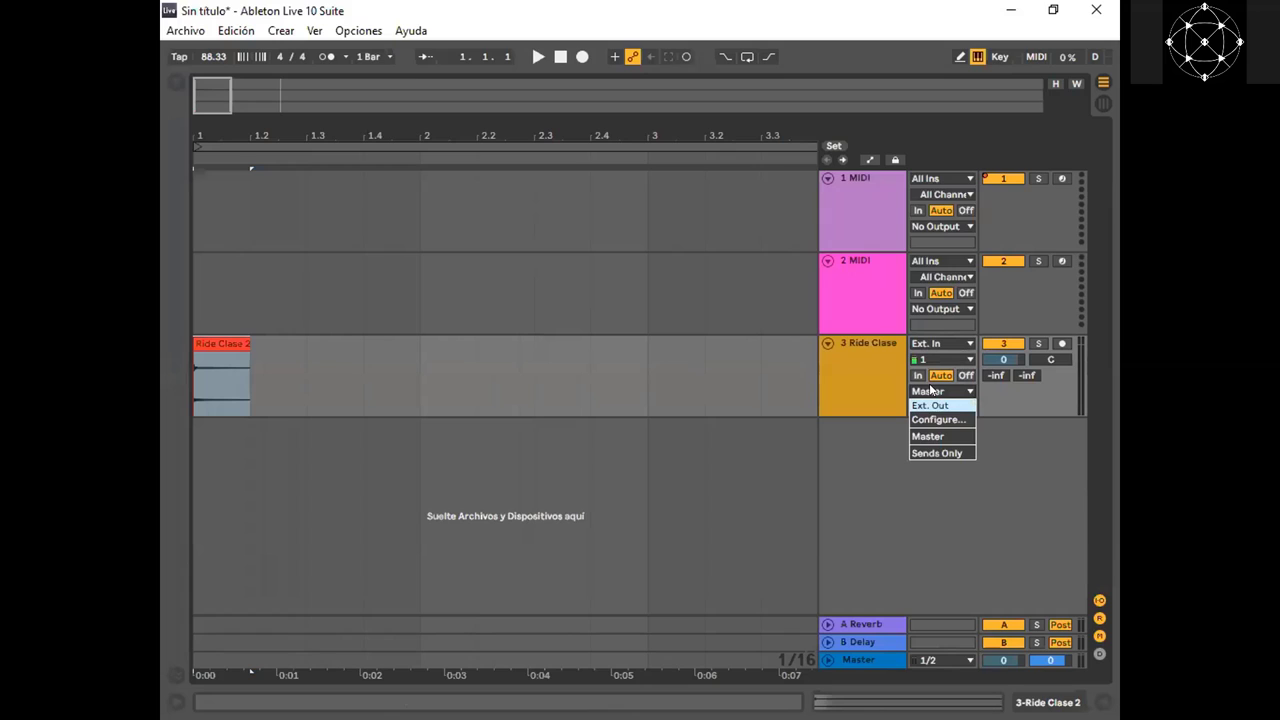
click(930, 390)
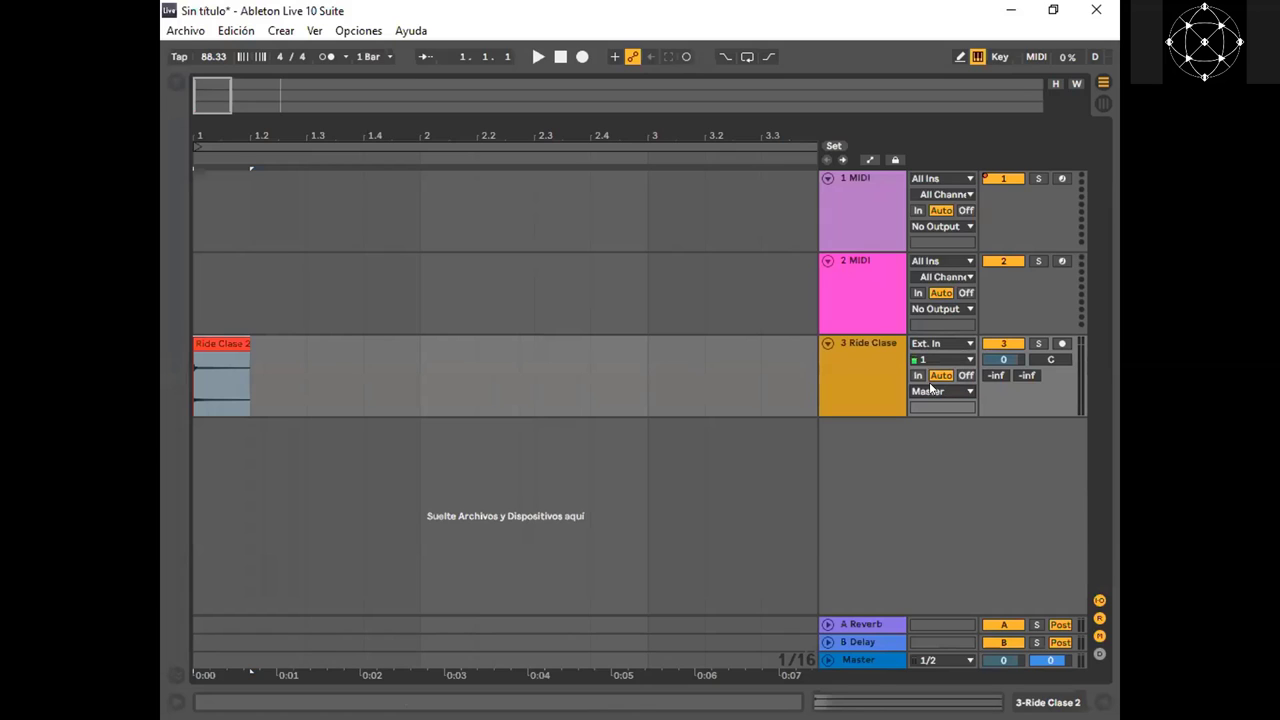
click(931, 390)
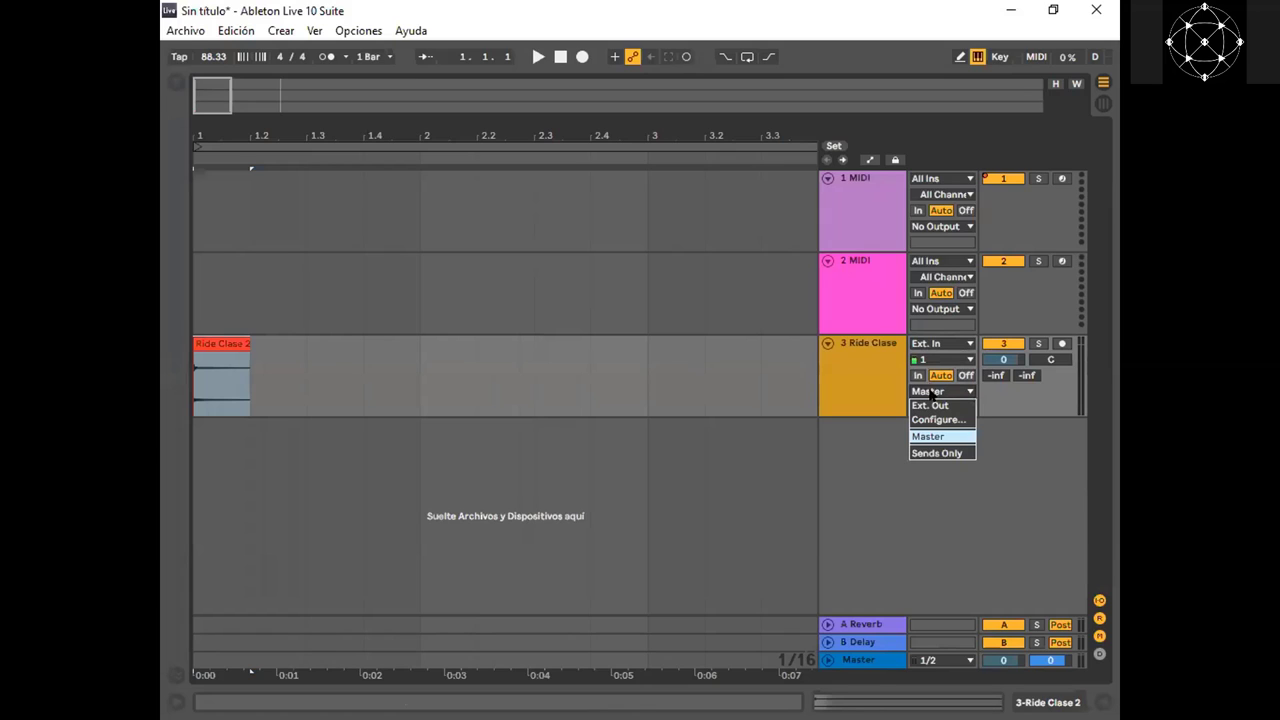
click(891, 443)
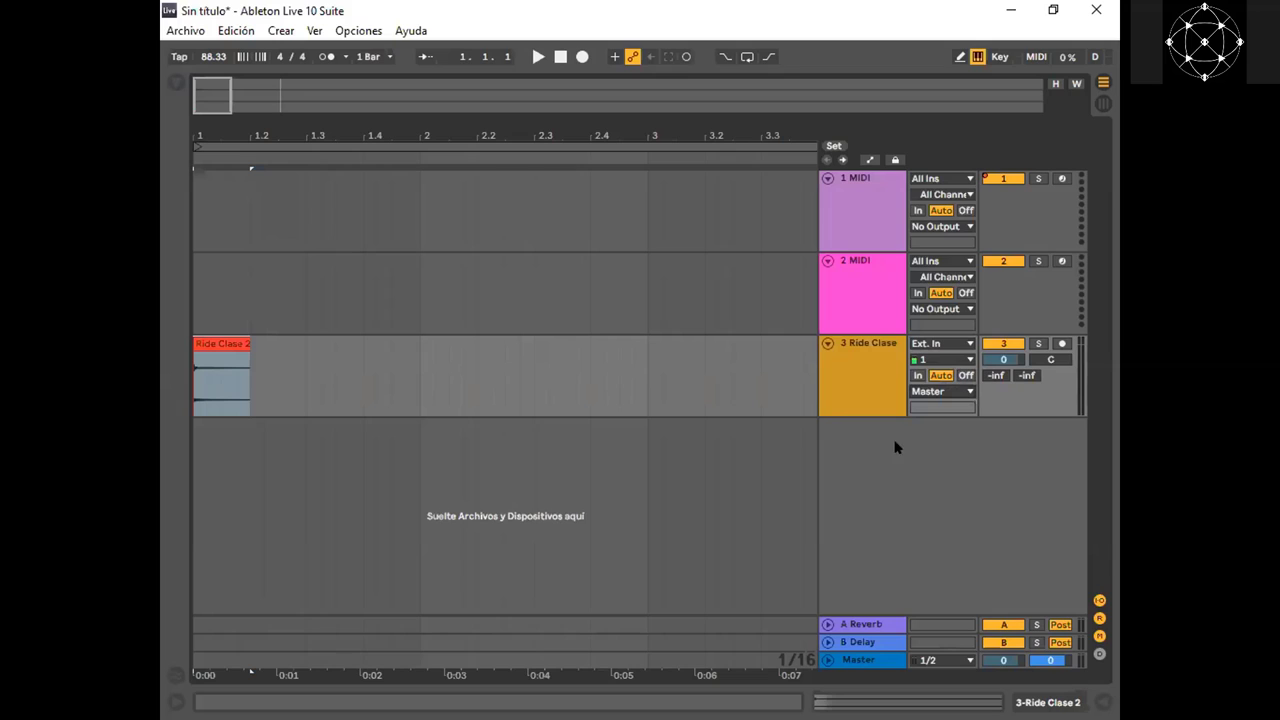
Demonstrate the Ride Clase track's solo and record-arm switches, leaving both off
click(1005, 344)
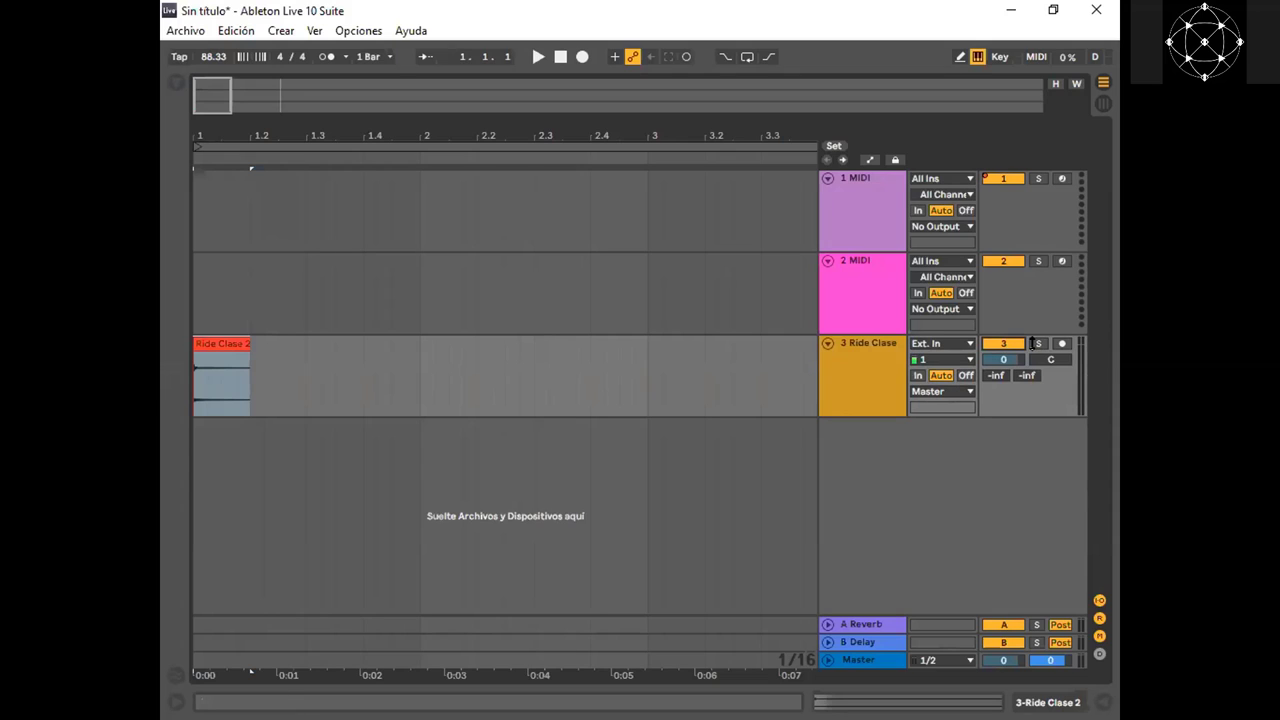
click(1038, 344)
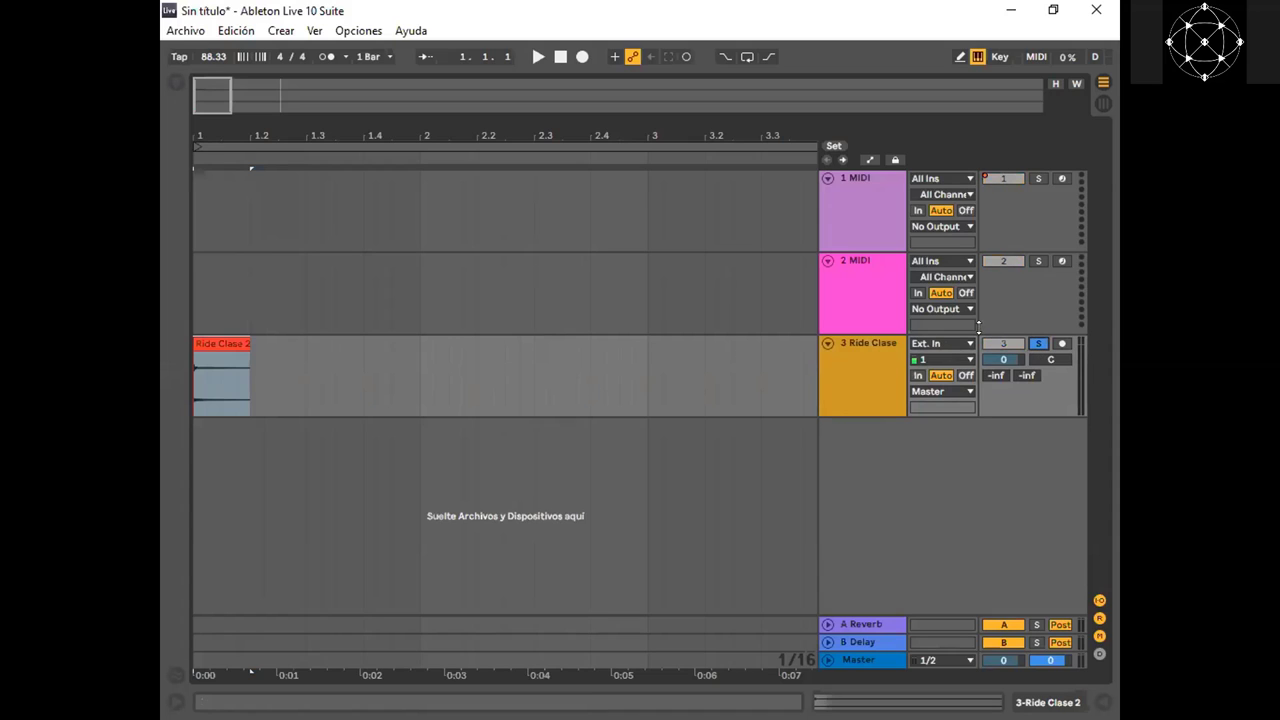
click(1038, 344)
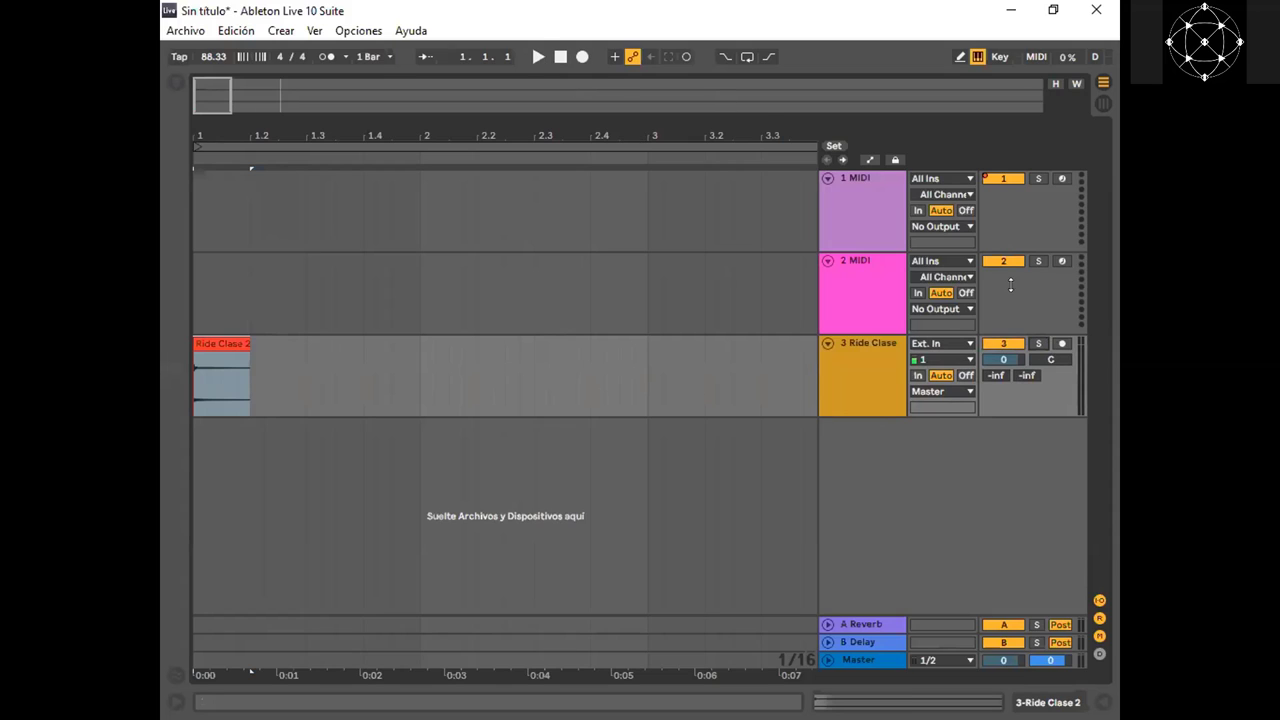
click(1064, 344)
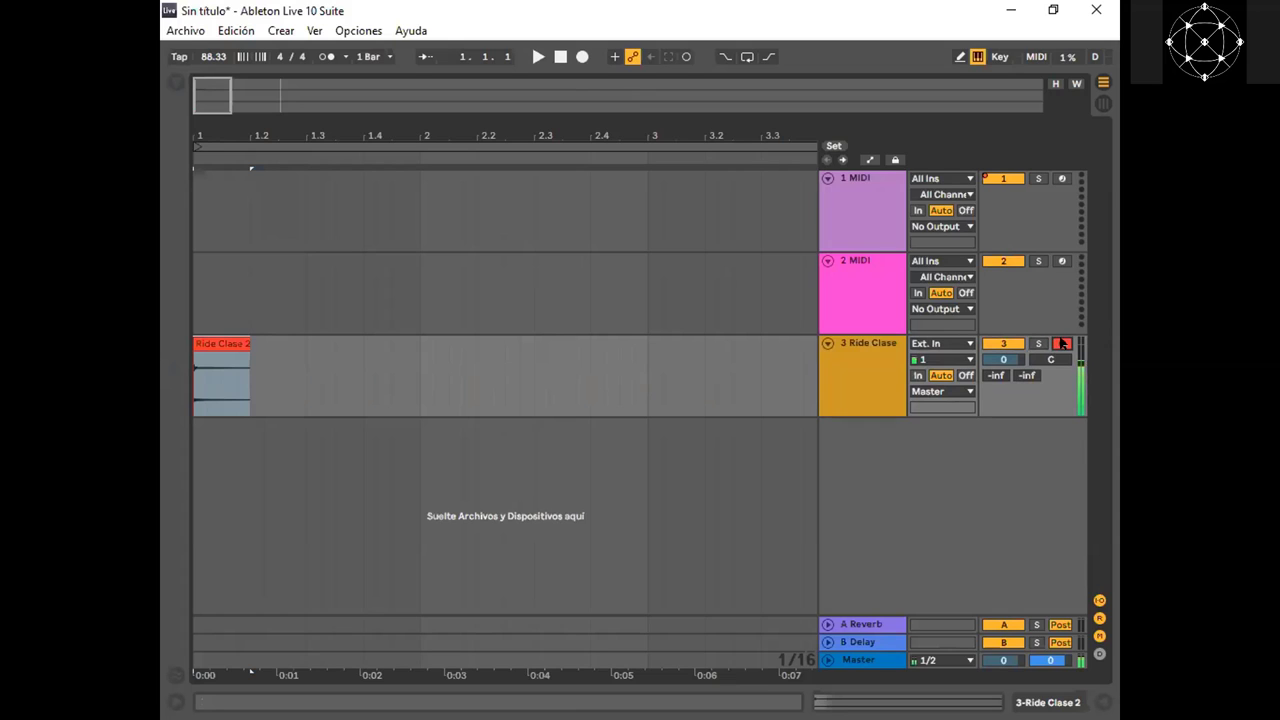
click(1064, 344)
click(1064, 343)
click(1064, 343)
Arm all three tracks for recording together, disarm them, and reselect only the 1 MIDI track
click(873, 343)
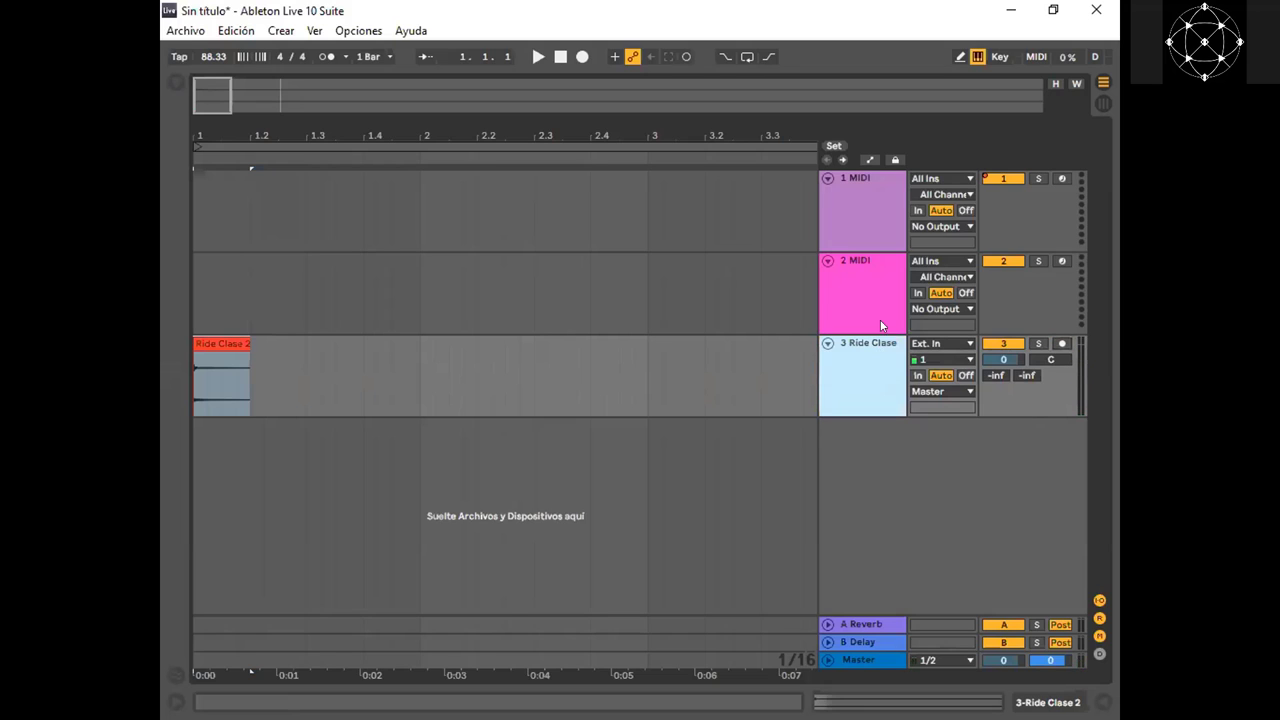
shift+click(880, 319)
shift+click(886, 210)
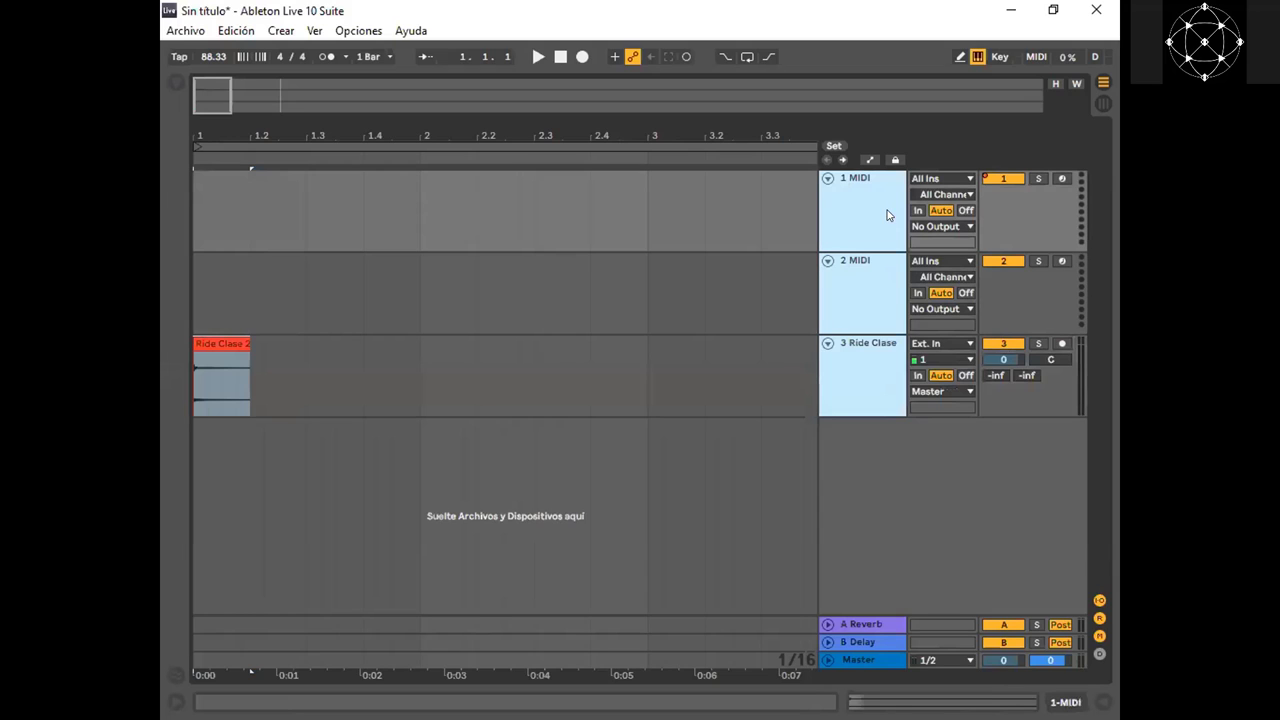
click(1063, 177)
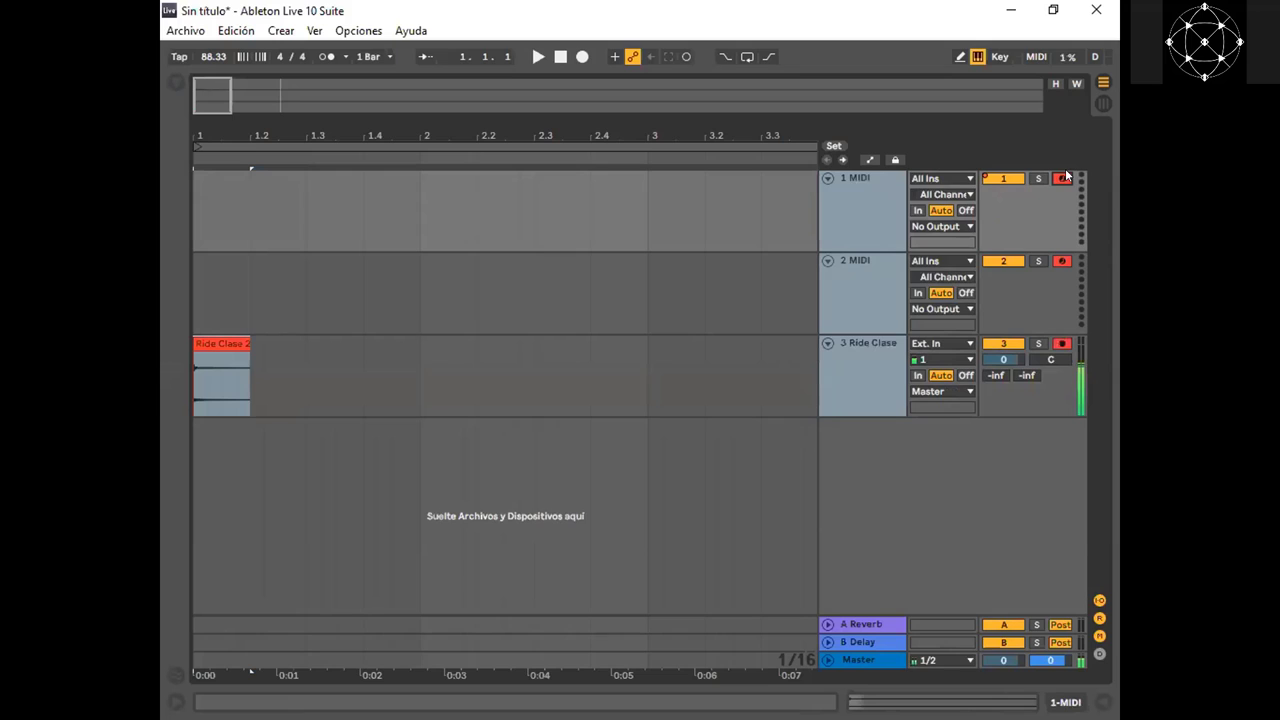
click(1063, 177)
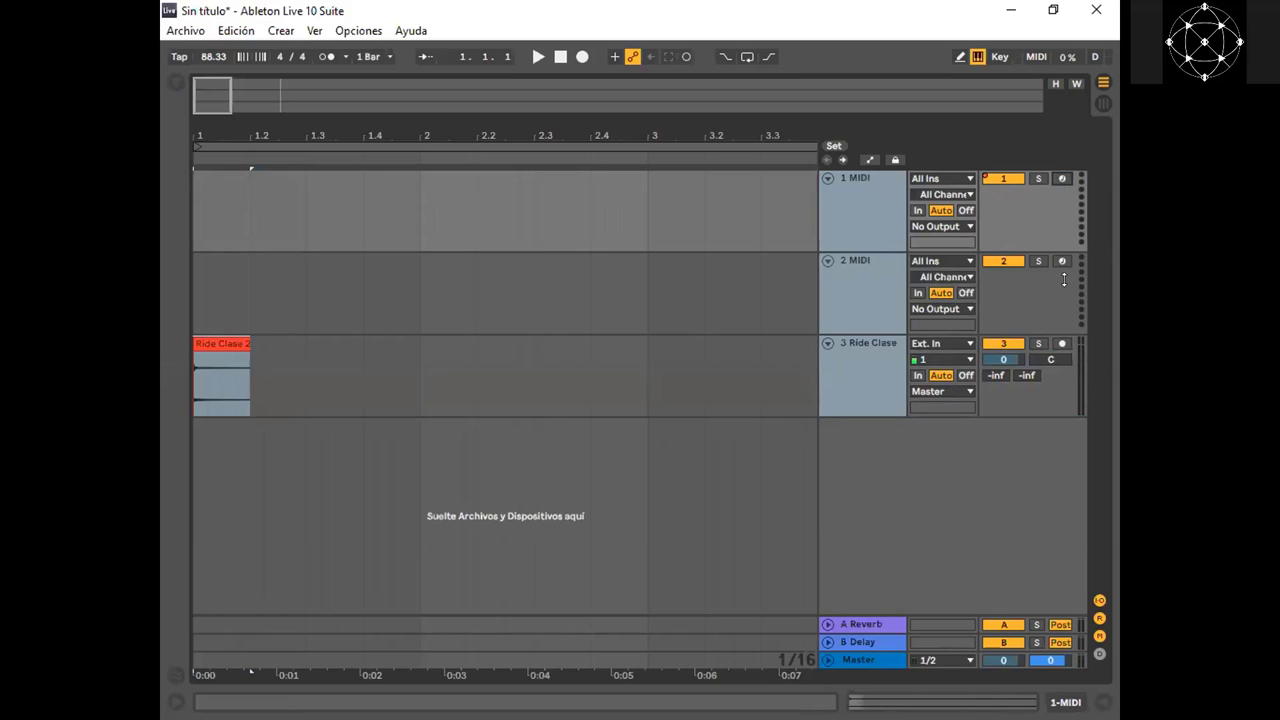
click(884, 227)
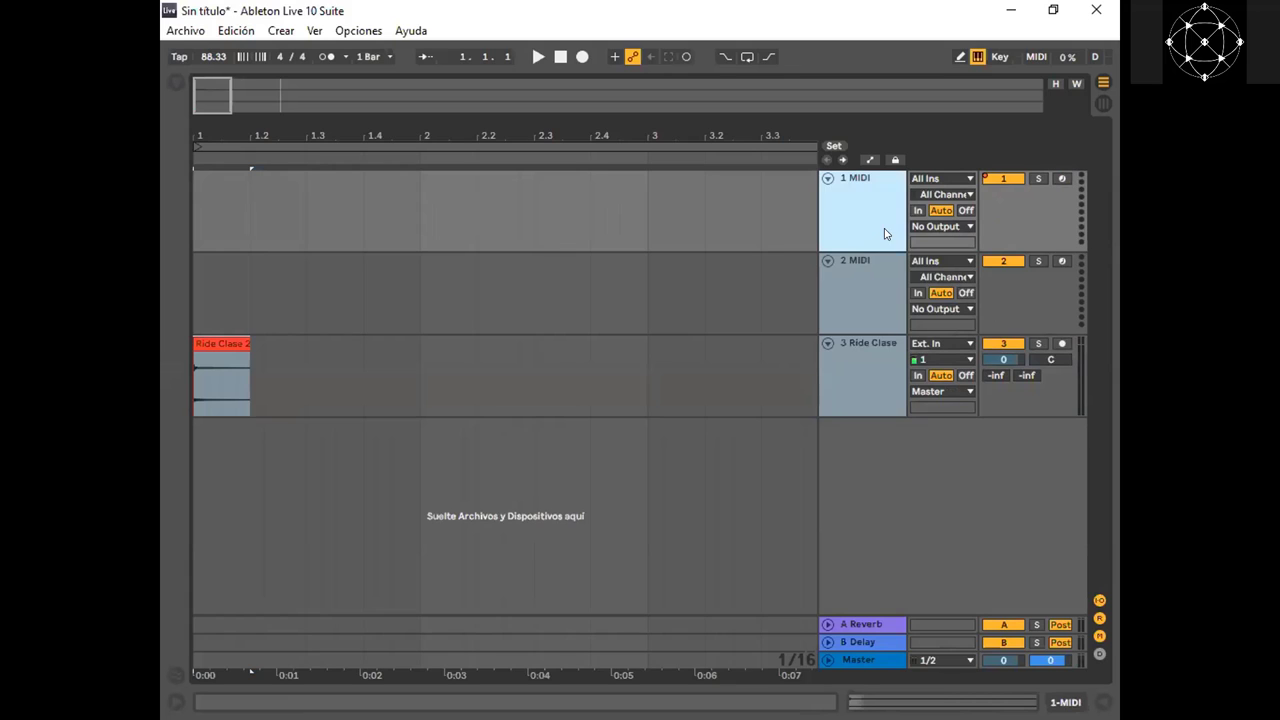
click(886, 253)
click(884, 248)
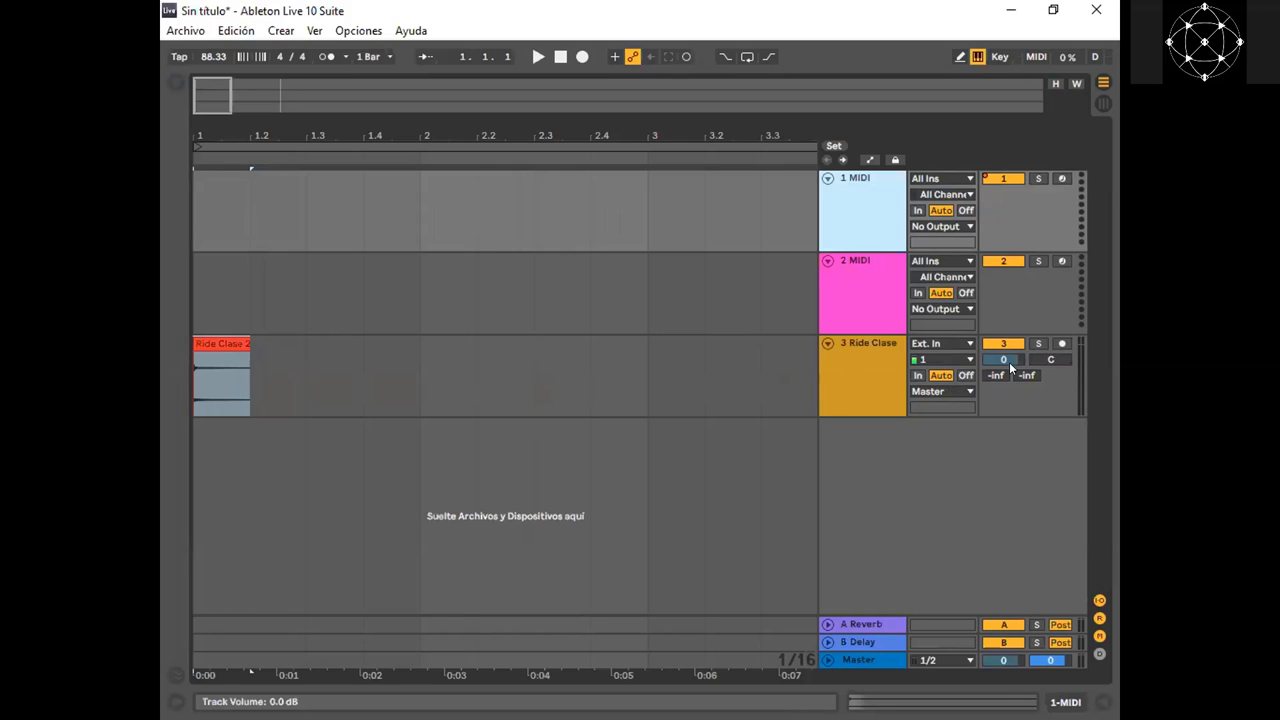
Try the Ride Clase track's volume at -0.2 dB along with its panning and send controls, and reset the volume to 0 dB
mouse_move(1010, 367)
mouse_down()
mouse_move(1010, 388)
mouse_move(1010, 374)
mouse_up()
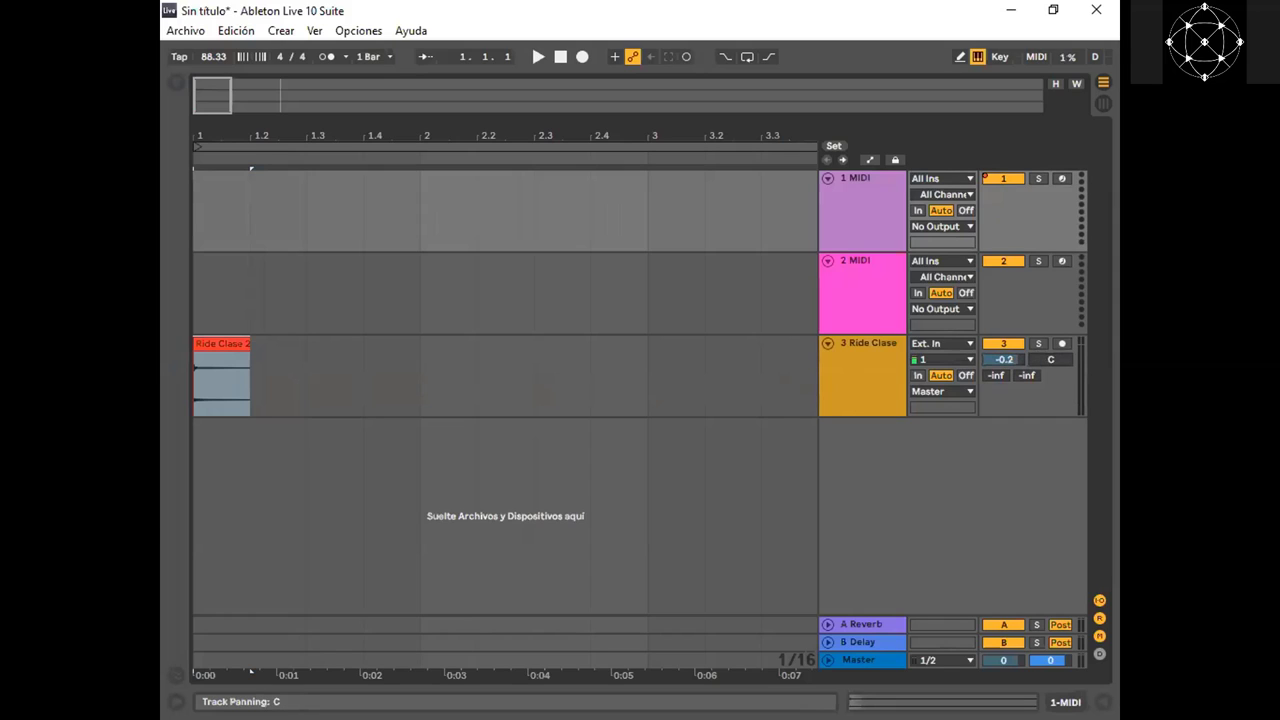
drag(1050, 359, 1050, 363)
mouse_move(1001, 374)
mouse_down()
mouse_move(1001, 344)
mouse_move(1001, 378)
mouse_up()
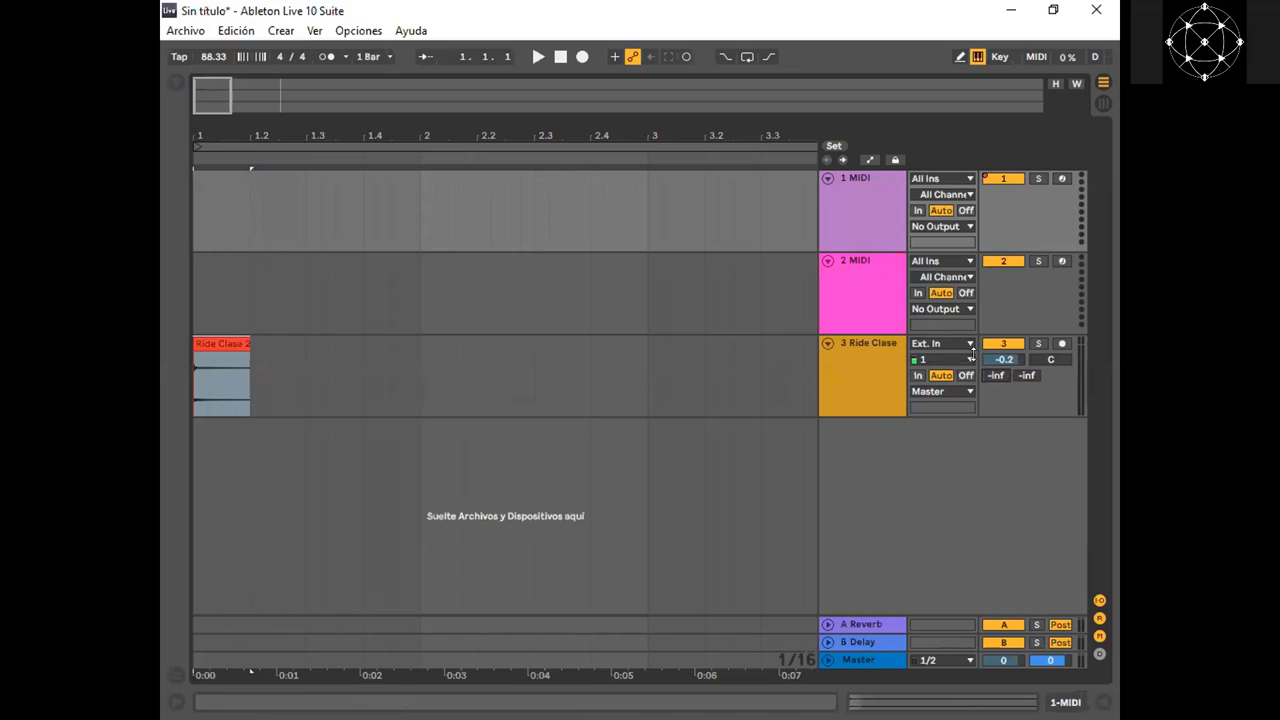
drag(990, 362, 990, 362)
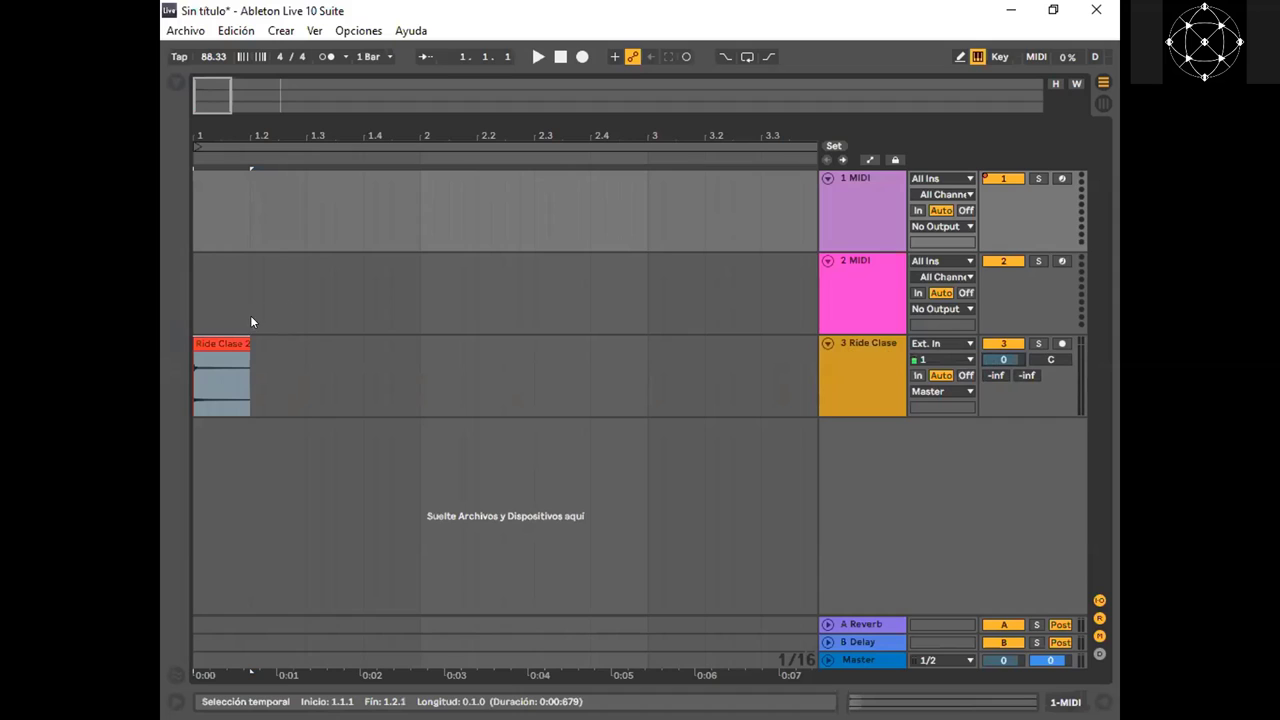
Open the 1 MIDI track's device chain and load the Operator instrument onto it from the browser, hiding the browser when done
double_click(845, 220)
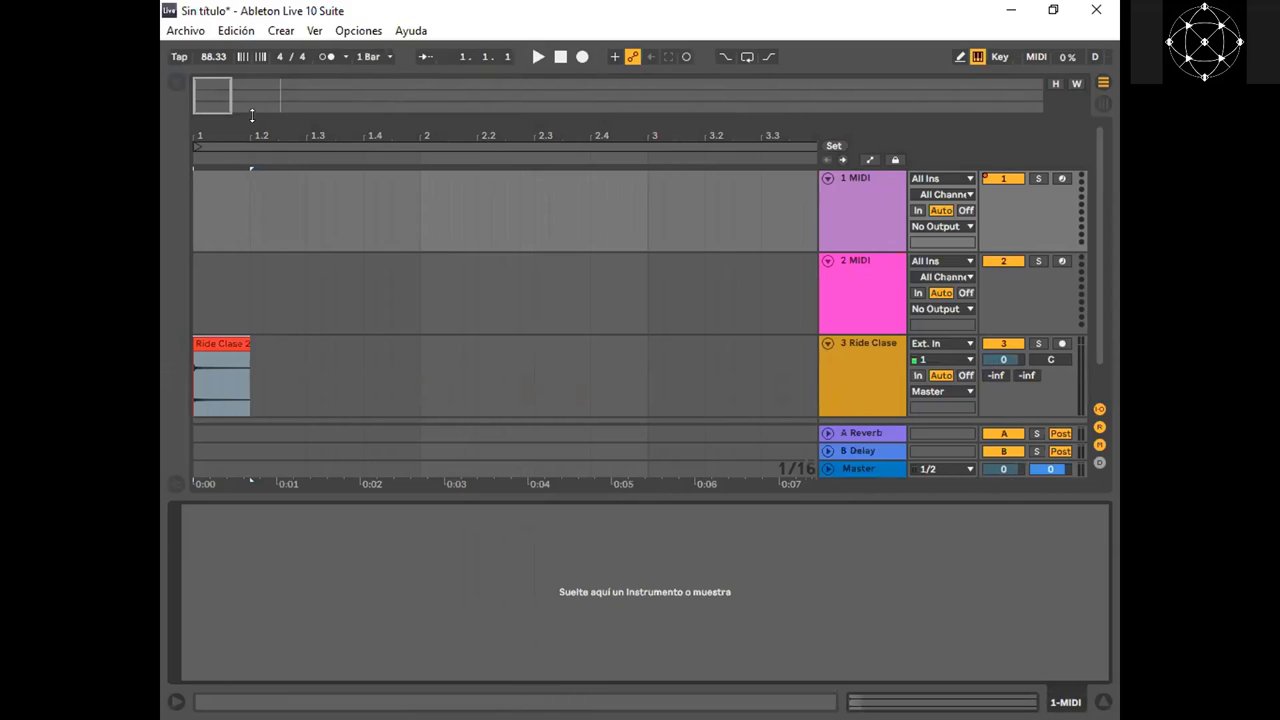
click(177, 83)
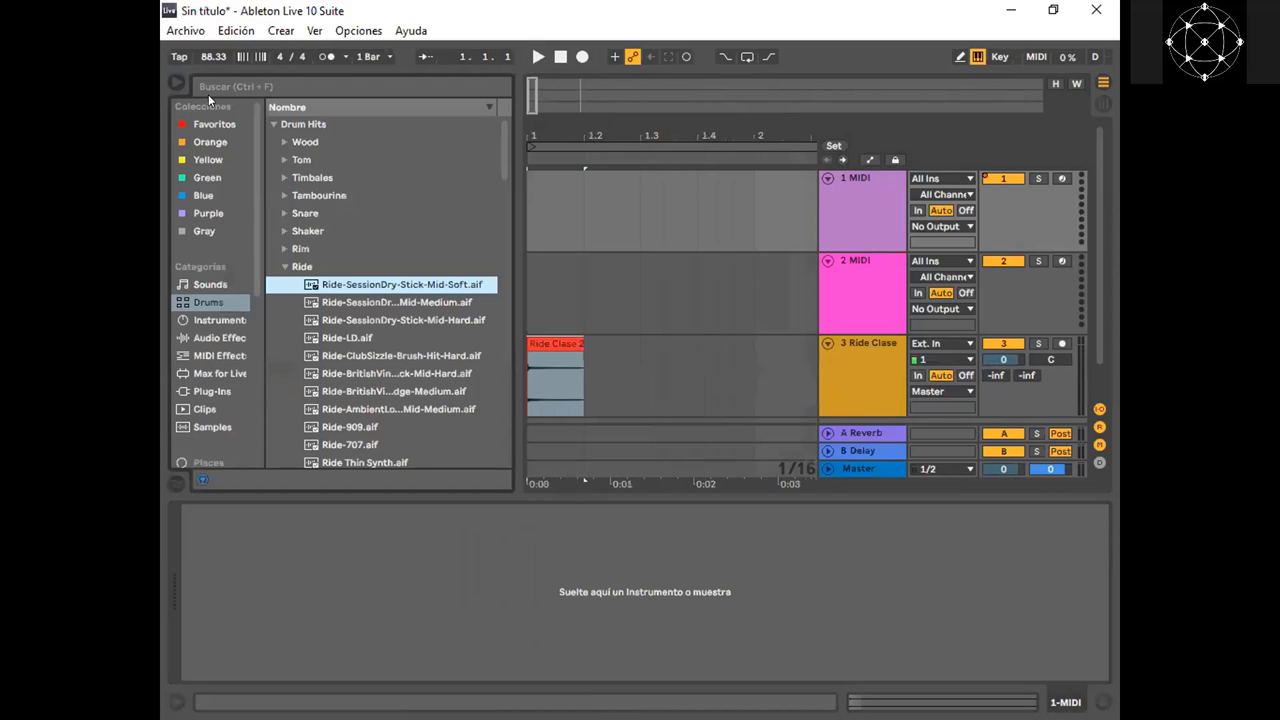
click(201, 322)
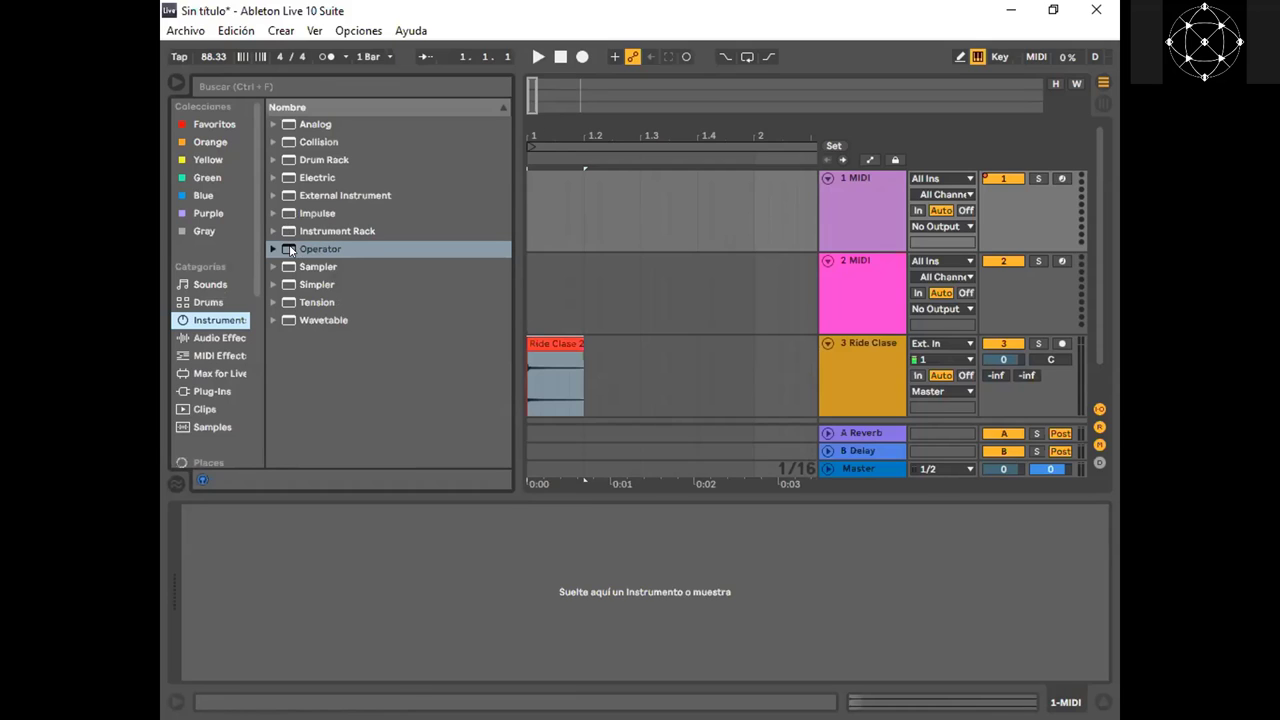
drag(289, 244, 510, 510)
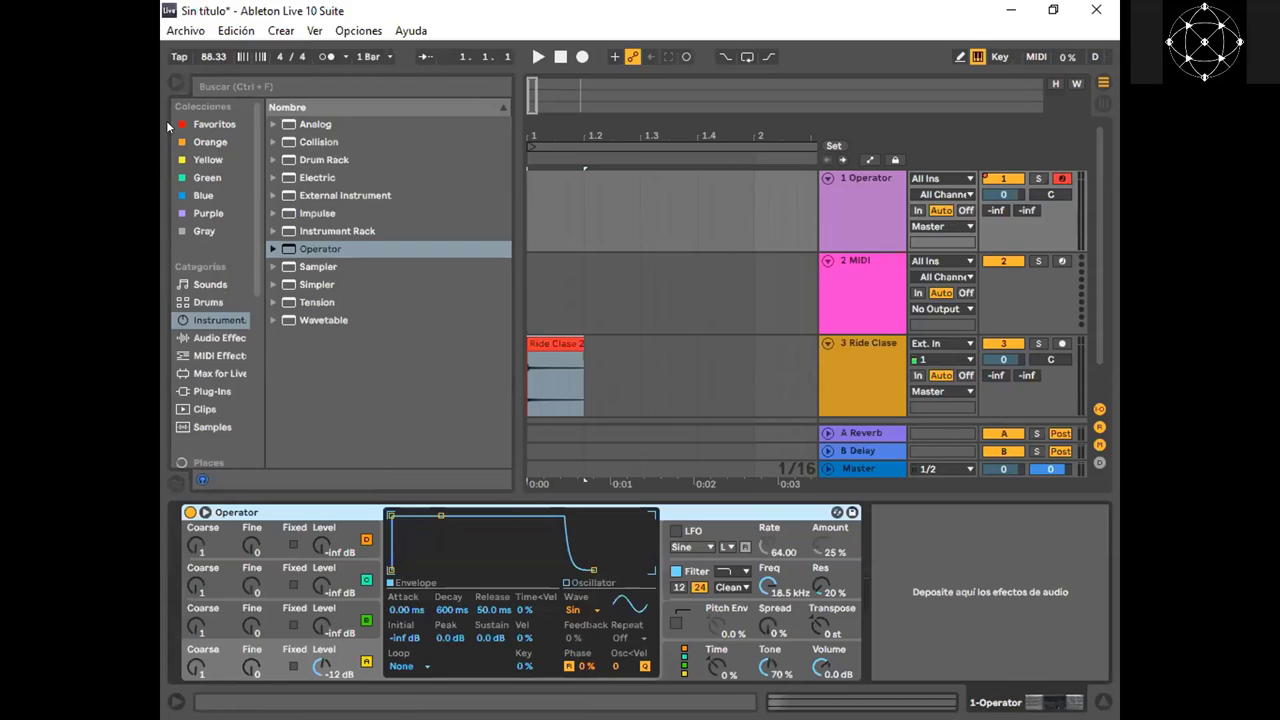
click(177, 81)
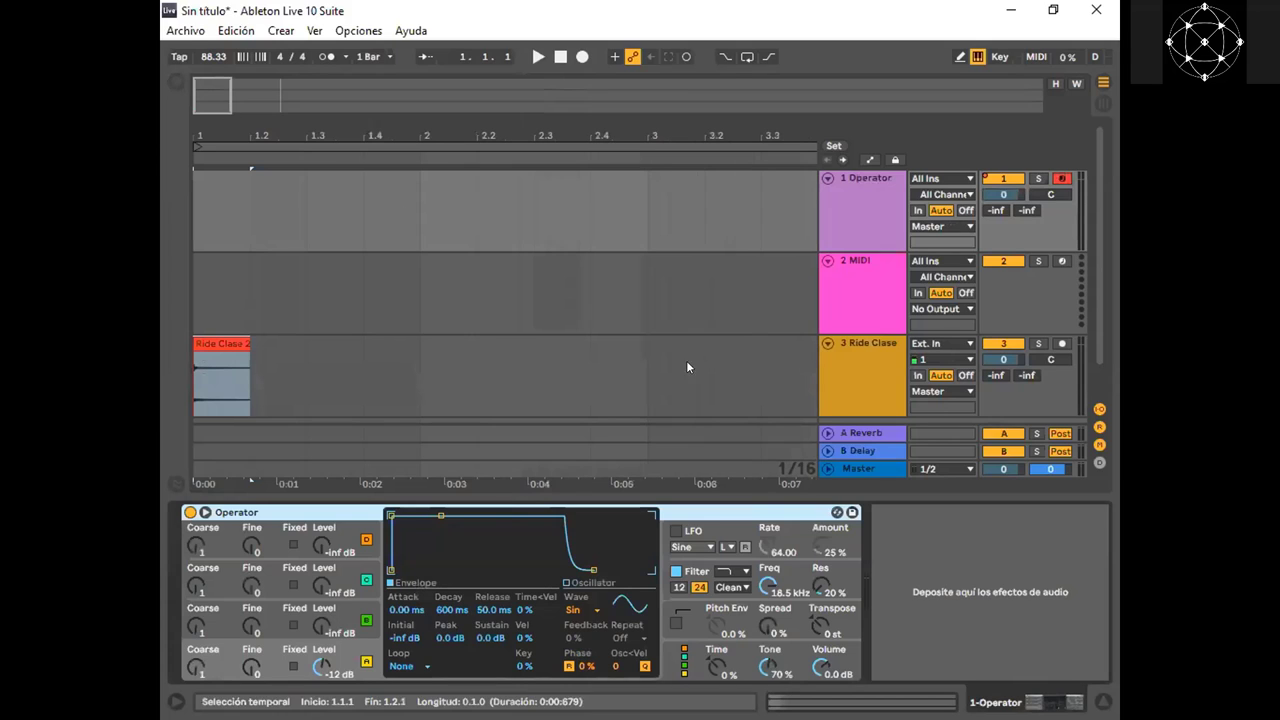
Hide the device chain and insert a one-sixteenth-long MIDI clip at the start of the Operator track, closing the clip view when done
click(1103, 692)
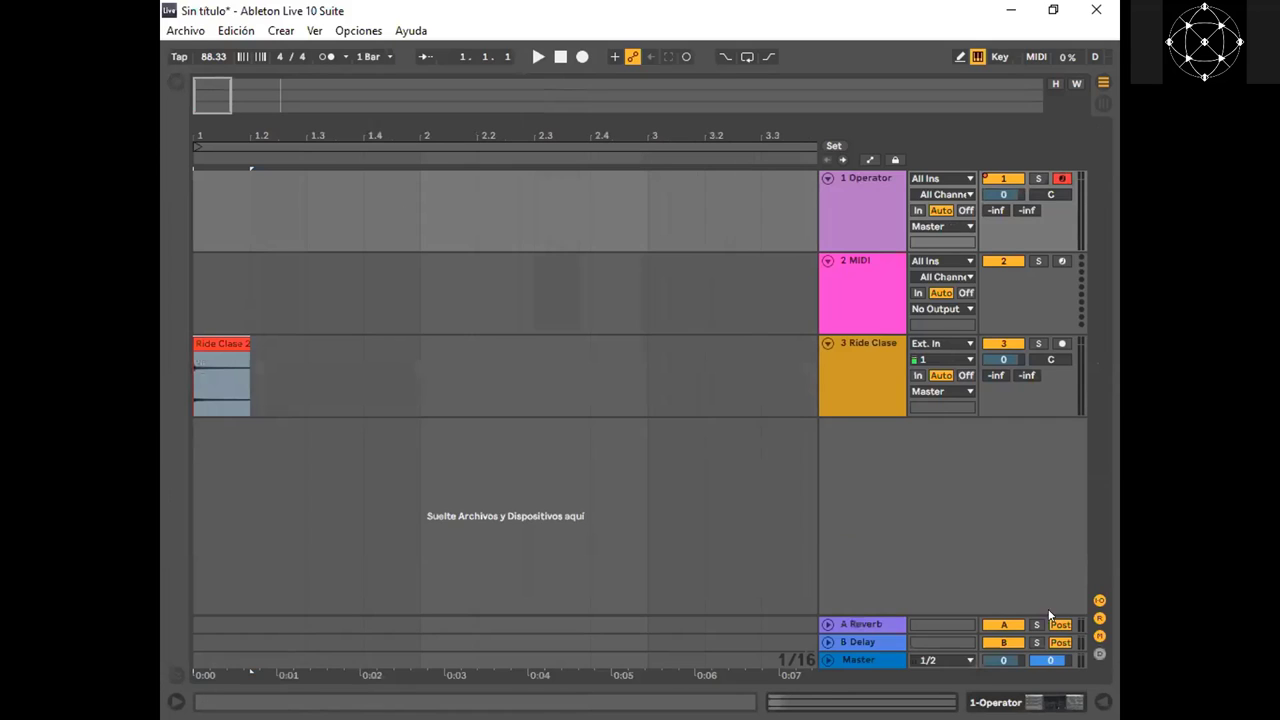
mouse_move(195, 208)
mouse_down()
mouse_move(212, 203)
mouse_move(200, 190)
mouse_up()
right_click(200, 190)
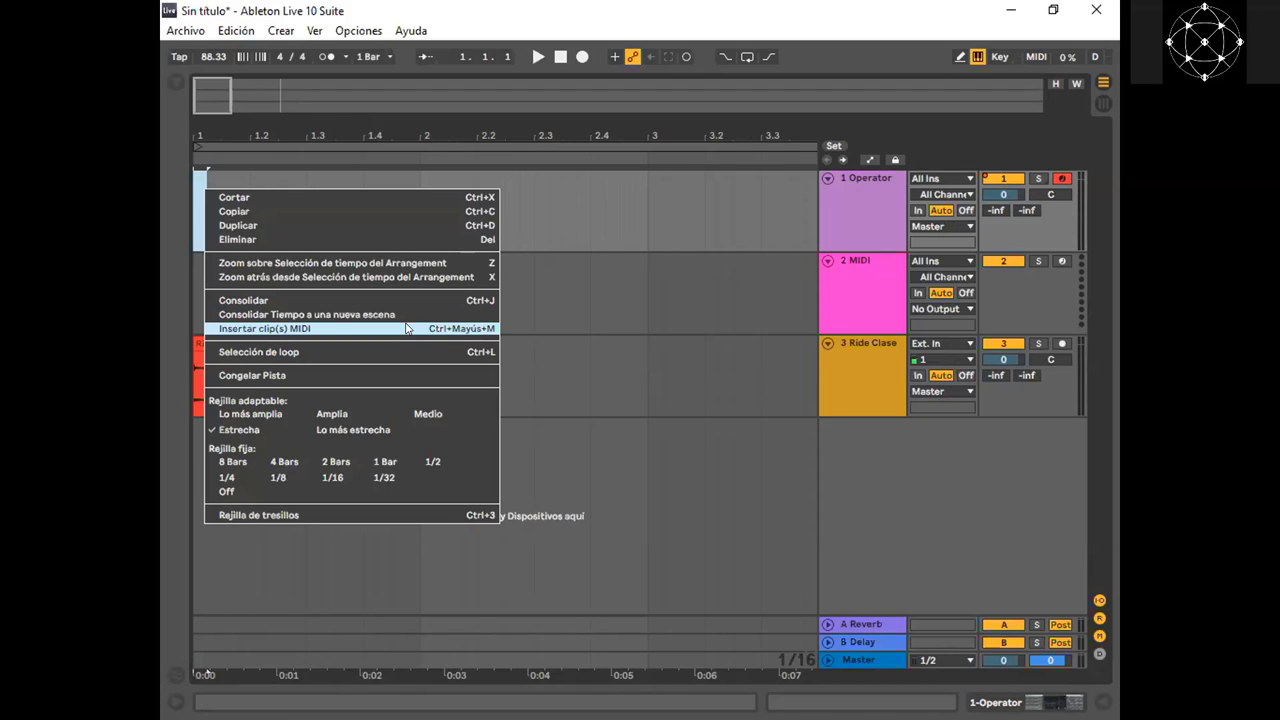
click(406, 328)
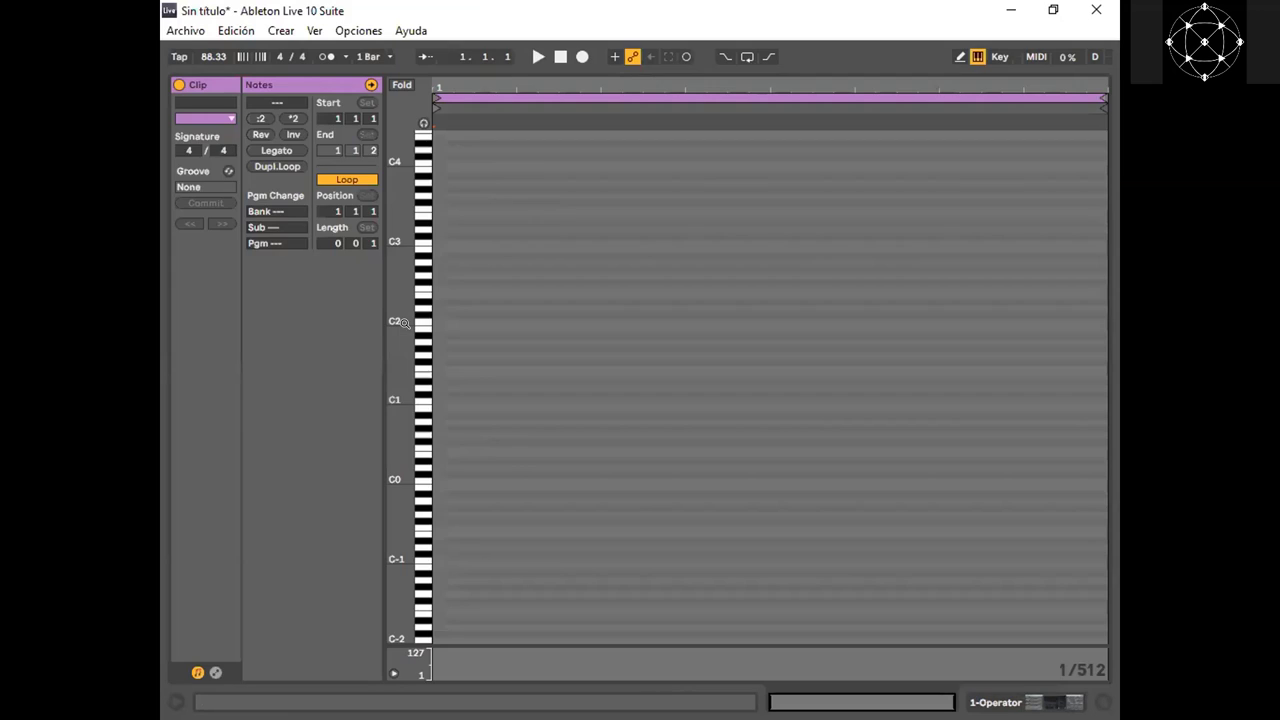
click(1104, 700)
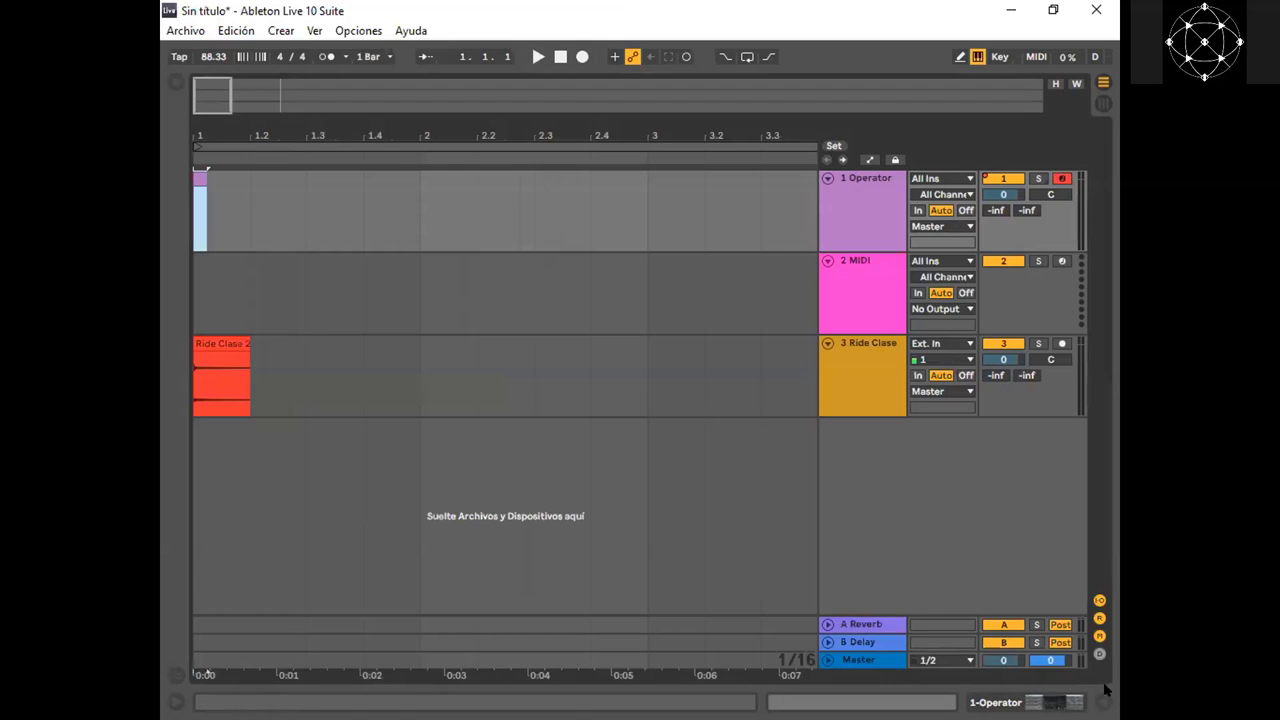
Select the new MIDI clip on the Operator track and open its note editor
drag(212, 102, 201, 103)
drag(237, 221, 199, 208)
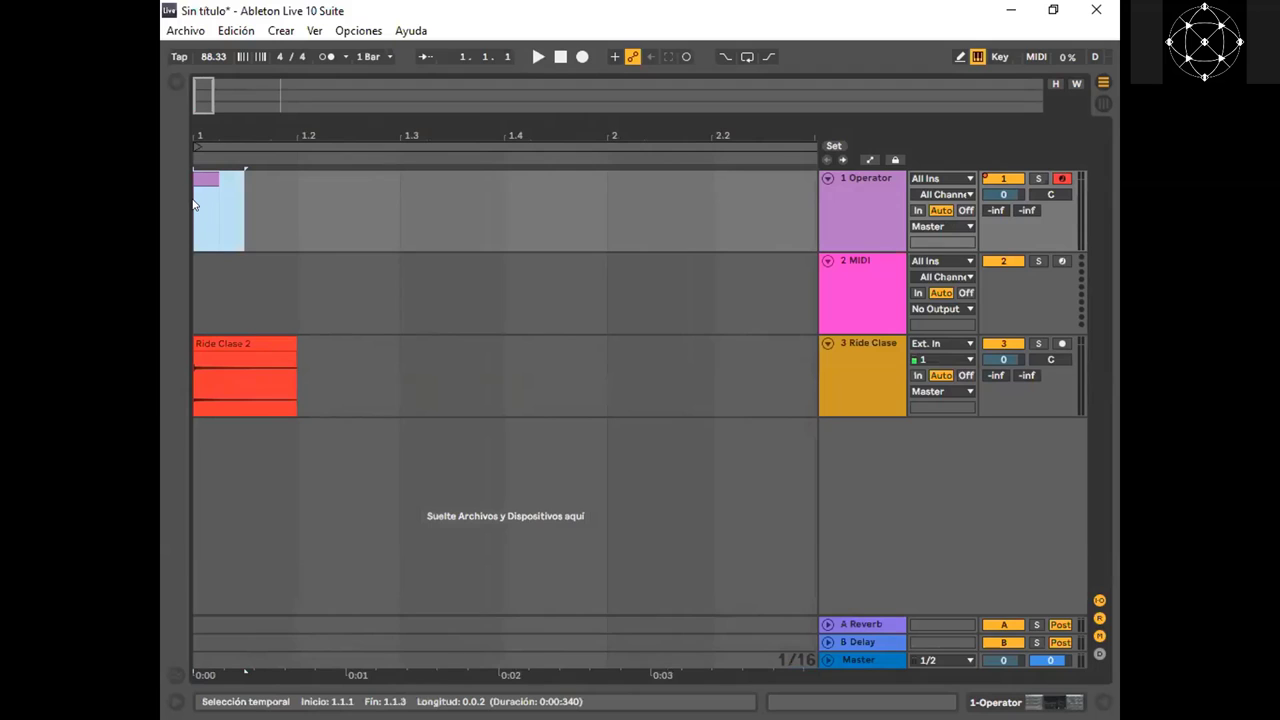
click(222, 206)
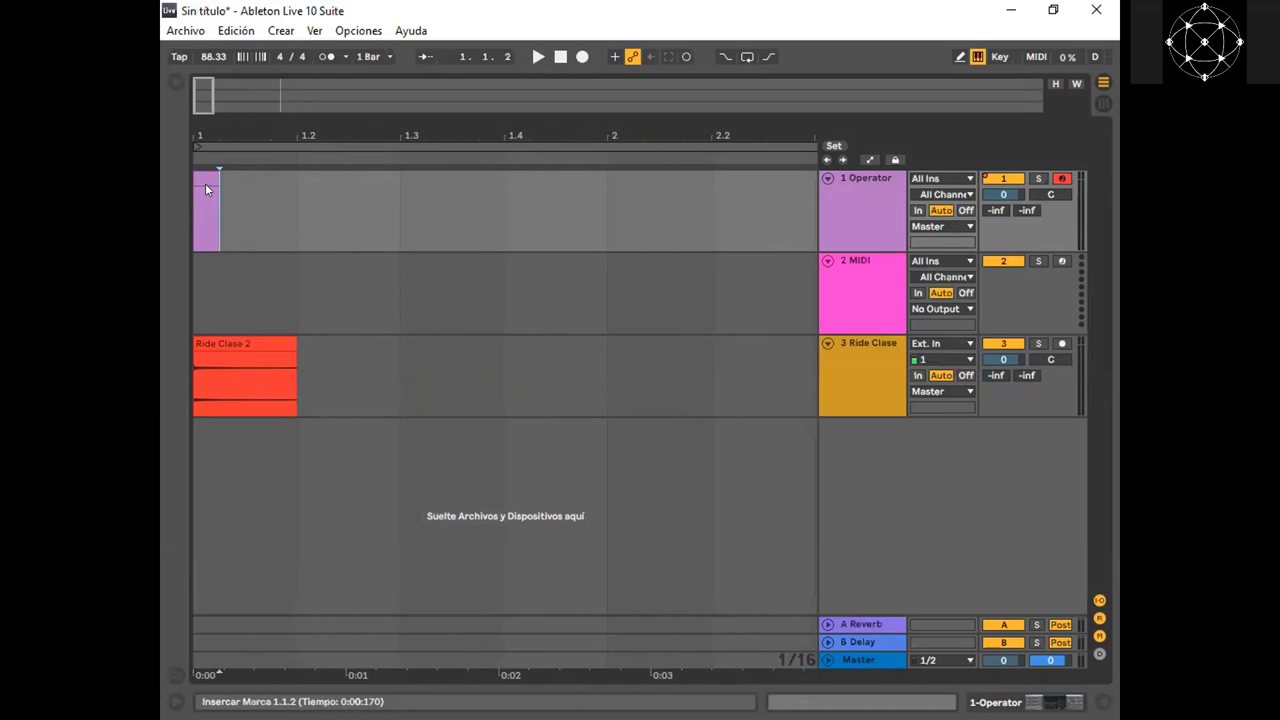
click(205, 183)
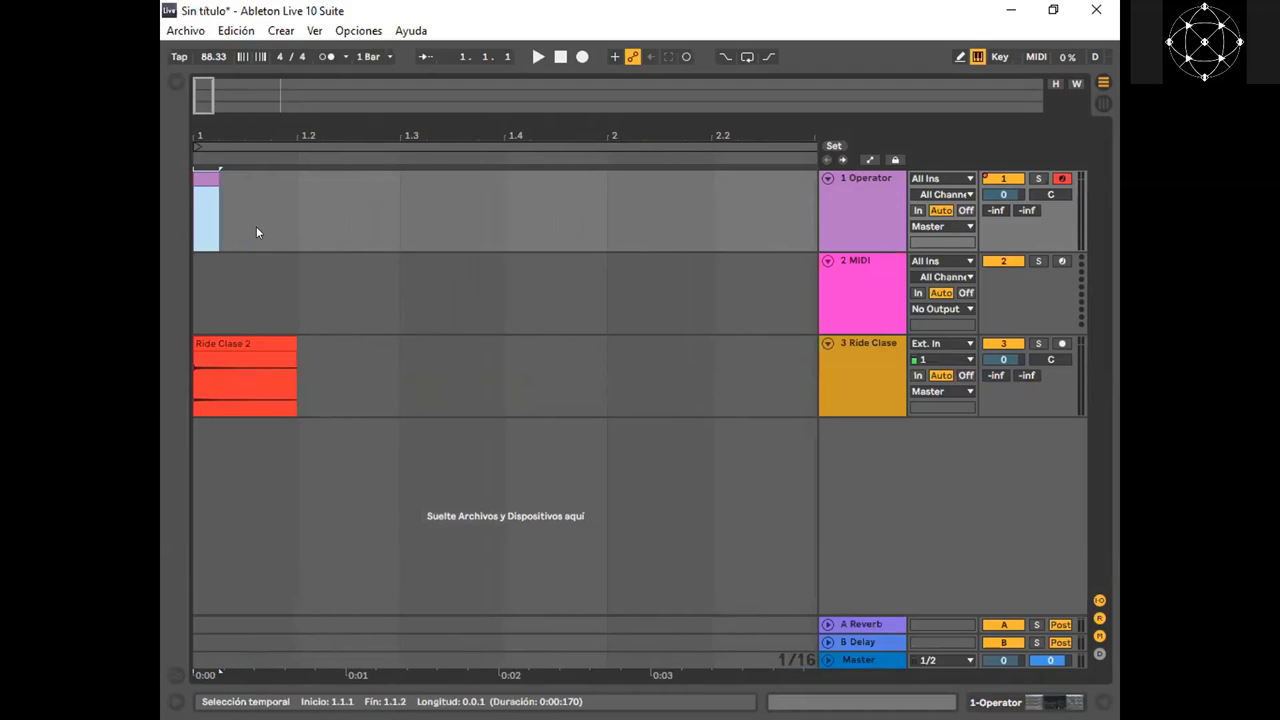
double_click(203, 175)
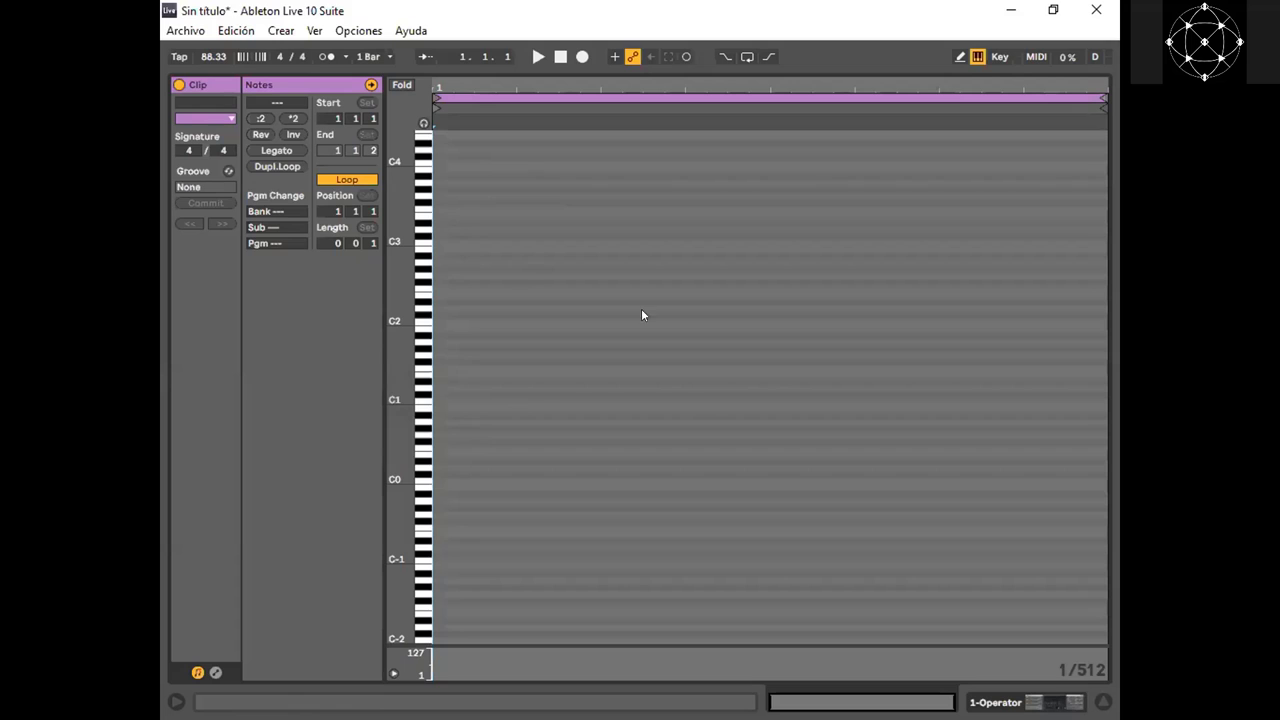
key(alt+Tab)
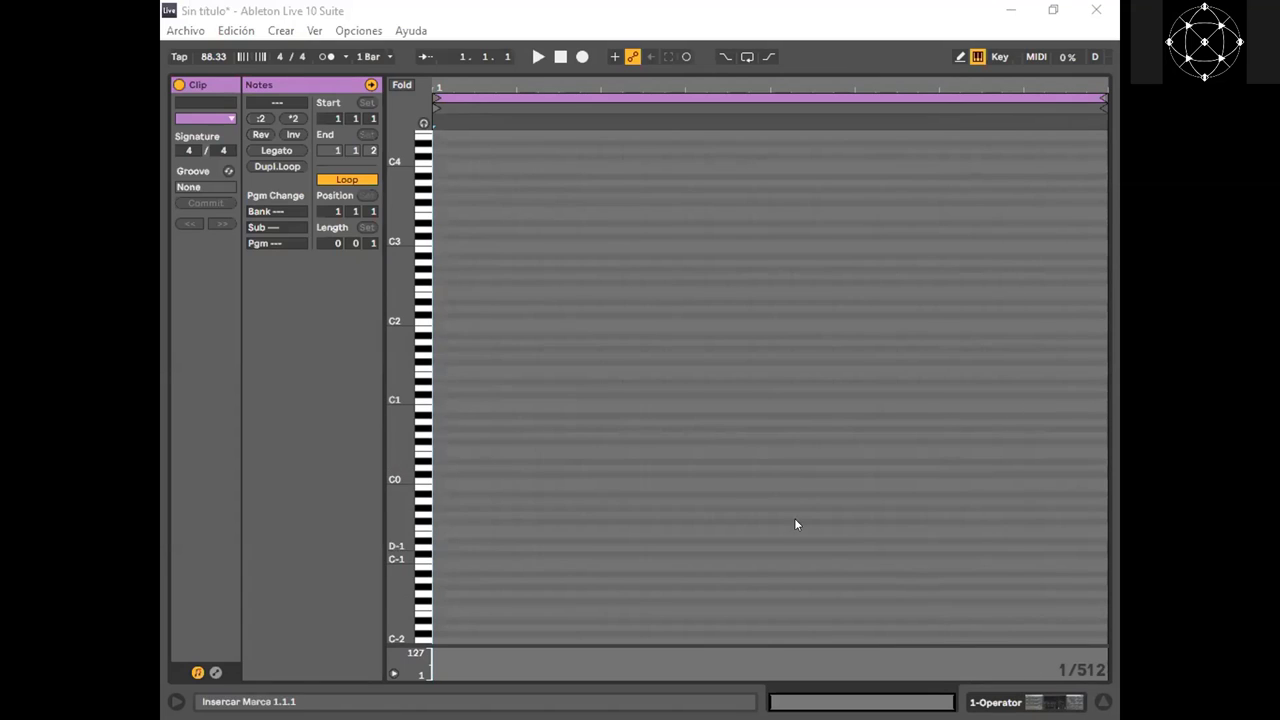
click(203, 114)
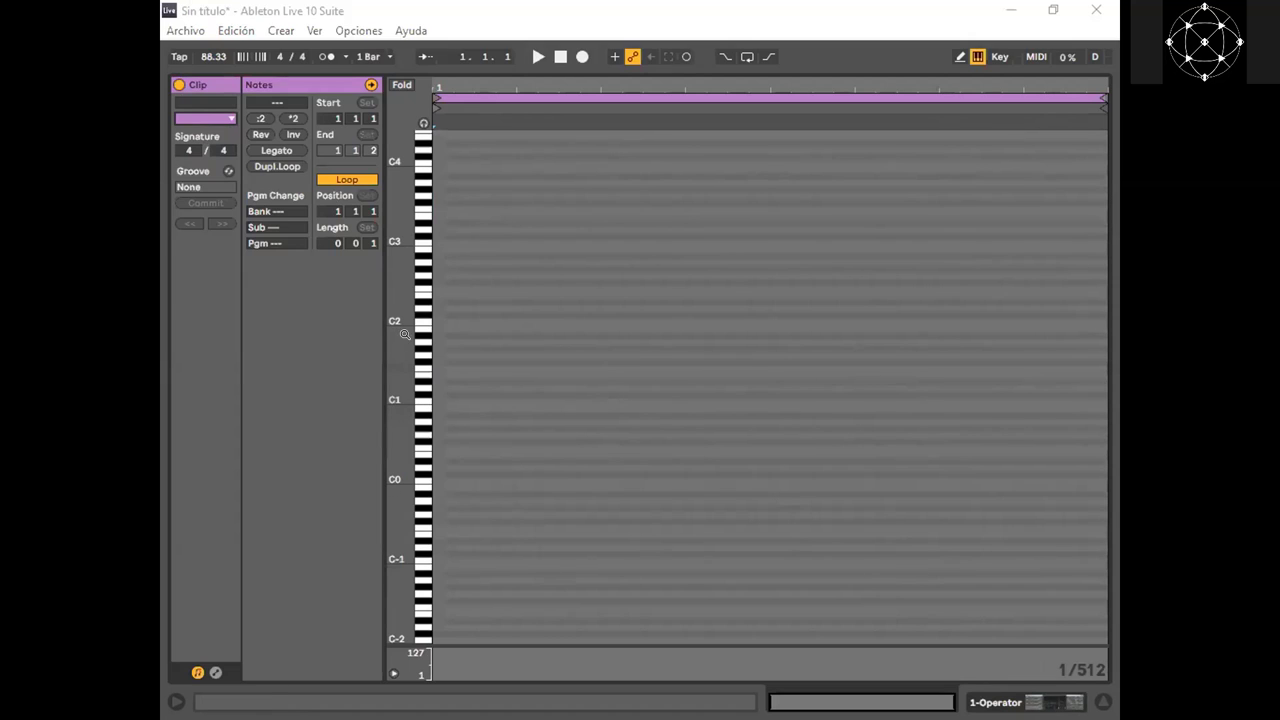
Add a C3 note at the clip's start and resize it to about three eighths of the clip's length
double_click(435, 242)
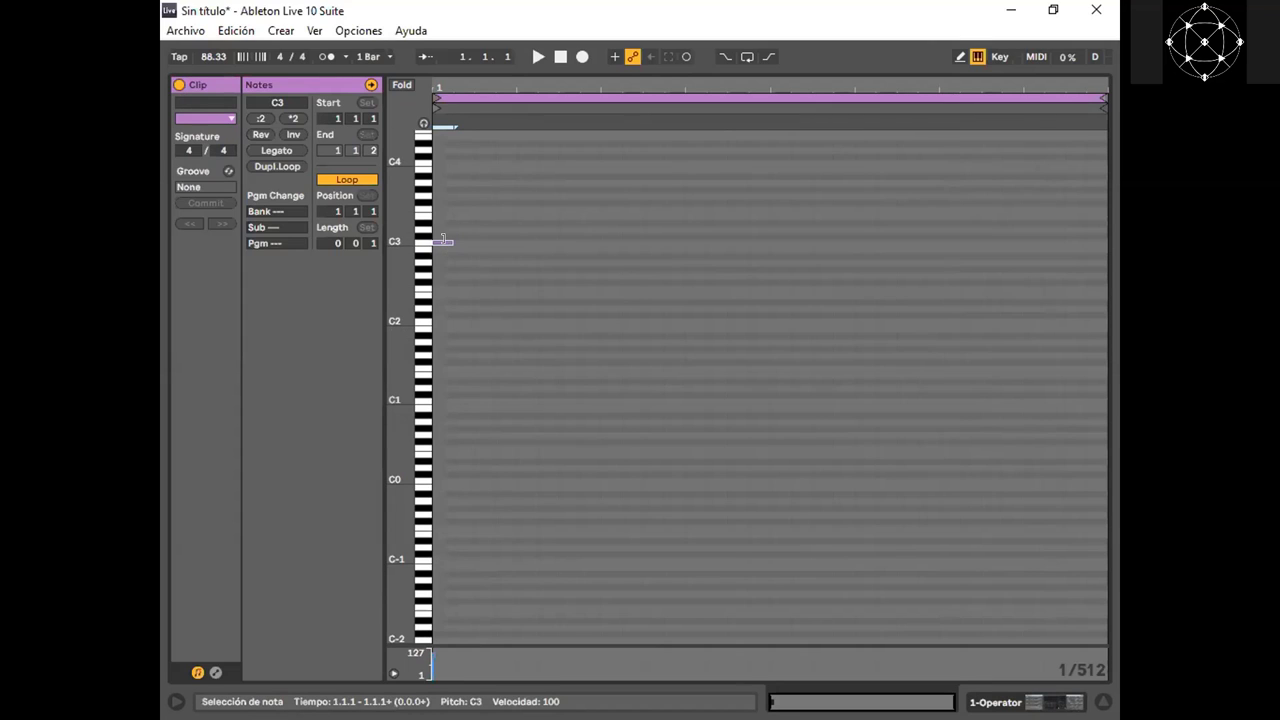
mouse_move(443, 240)
mouse_down()
mouse_move(490, 236)
mouse_move(441, 231)
mouse_up()
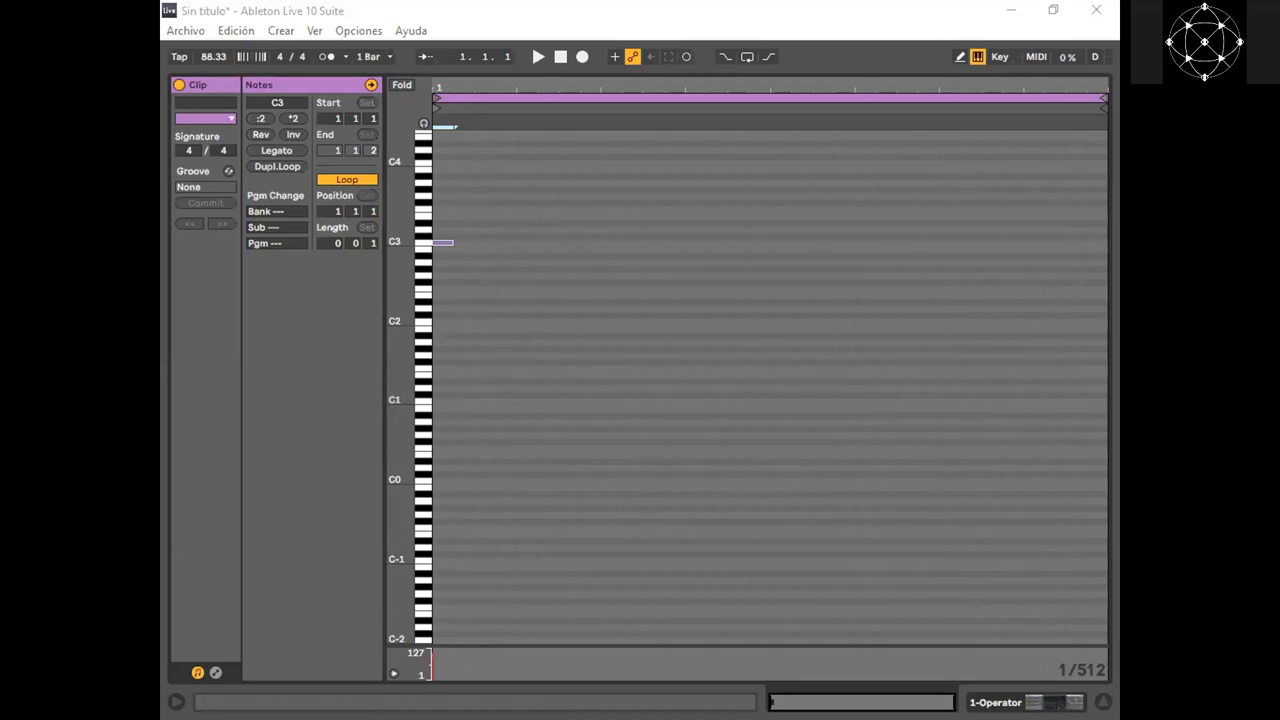
drag(563, 87, 904, 166)
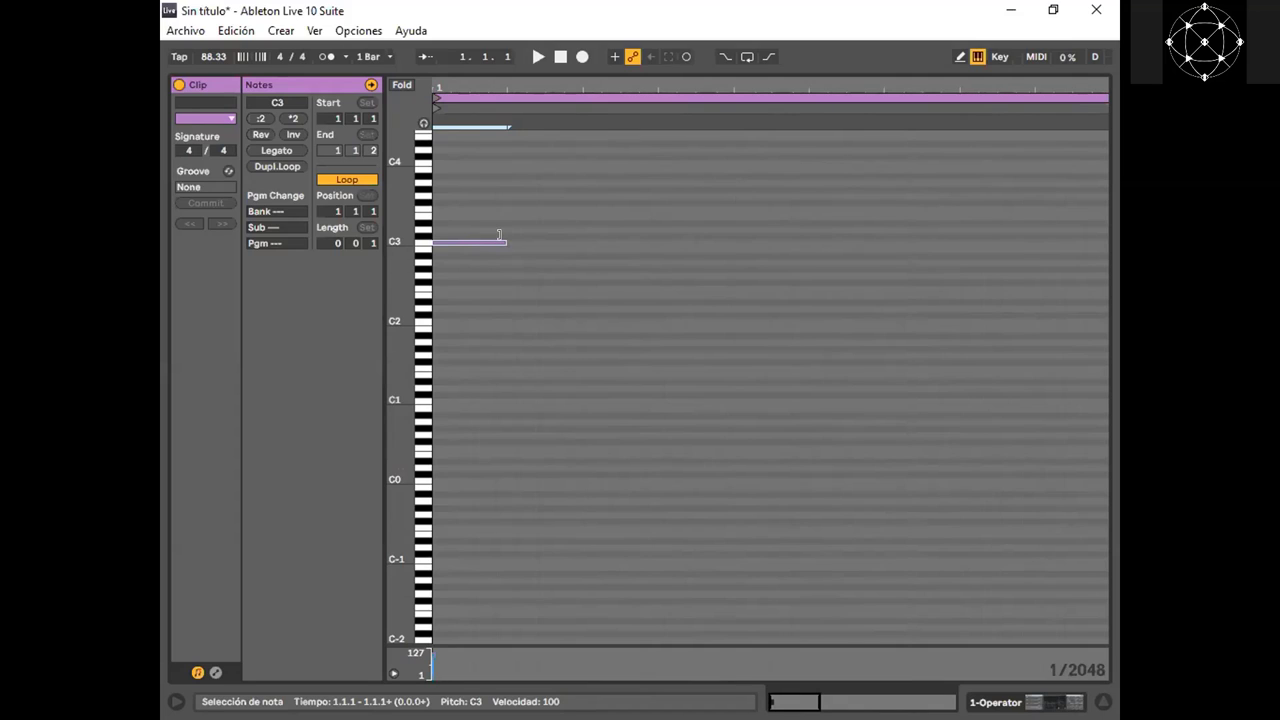
drag(500, 235, 453, 234)
drag(448, 241, 1083, 256)
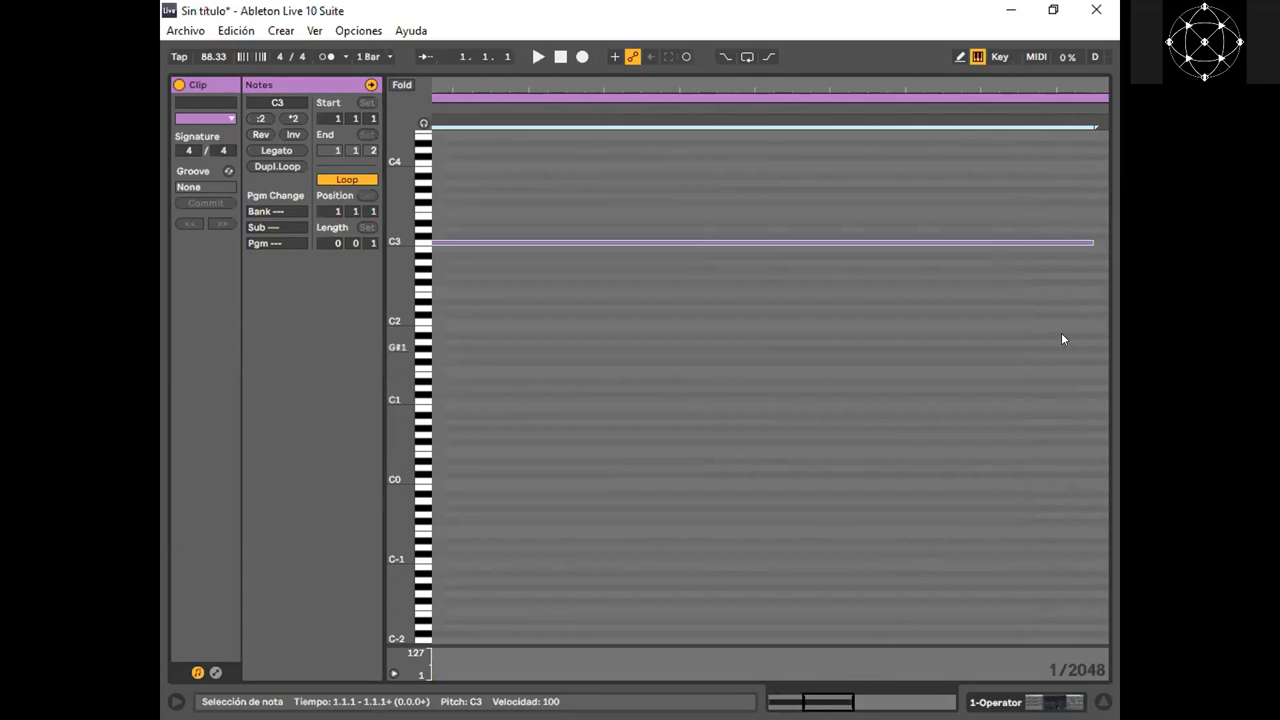
click(1090, 233)
click(1087, 245)
drag(1086, 243, 1112, 239)
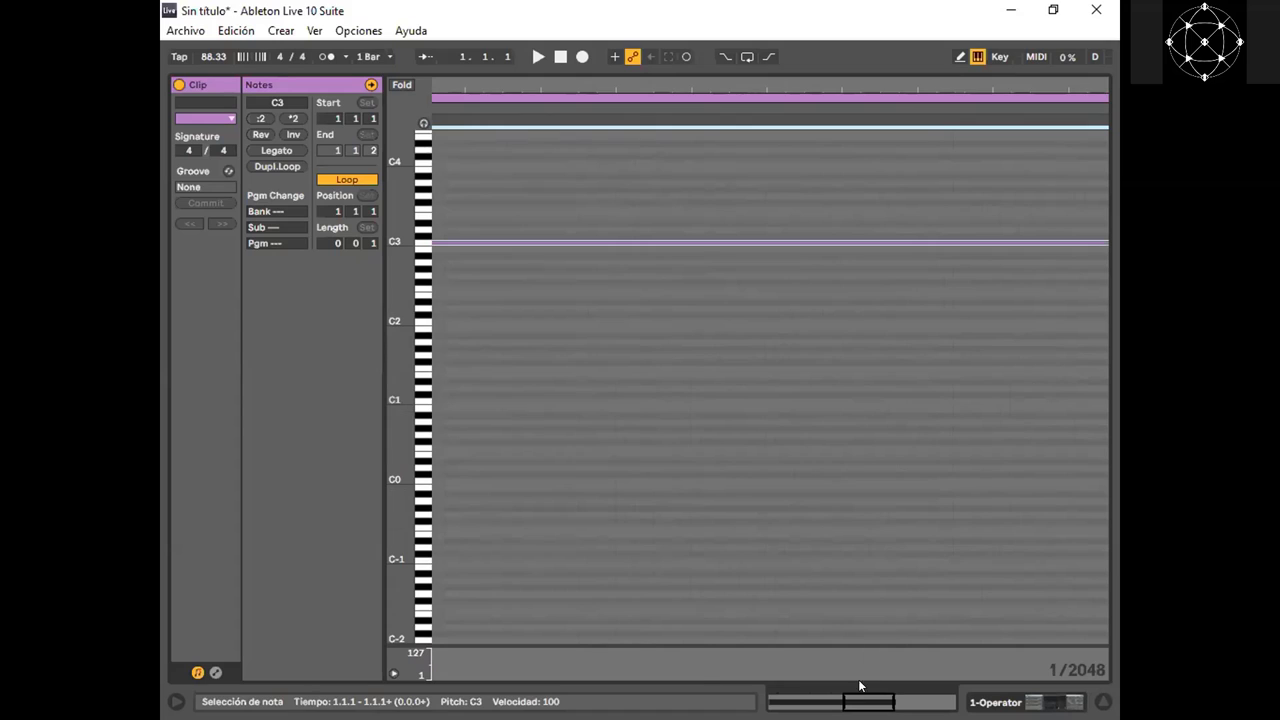
drag(863, 700, 824, 507)
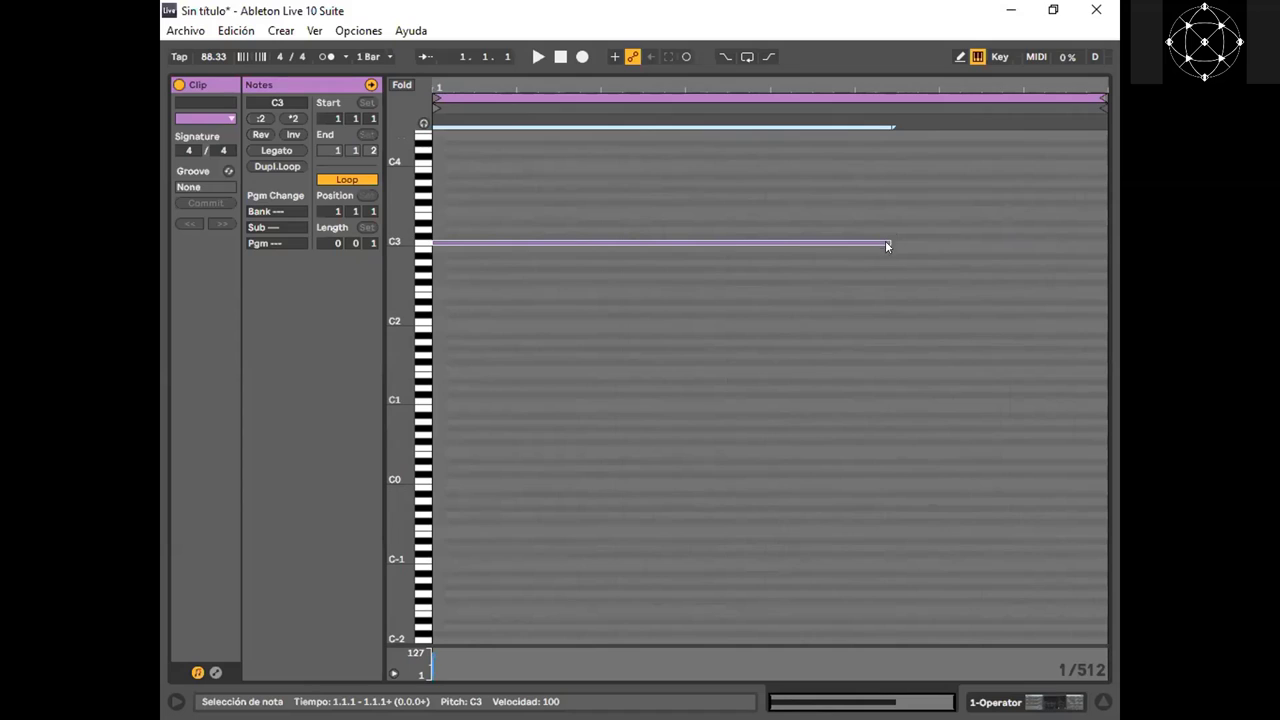
drag(885, 245, 686, 248)
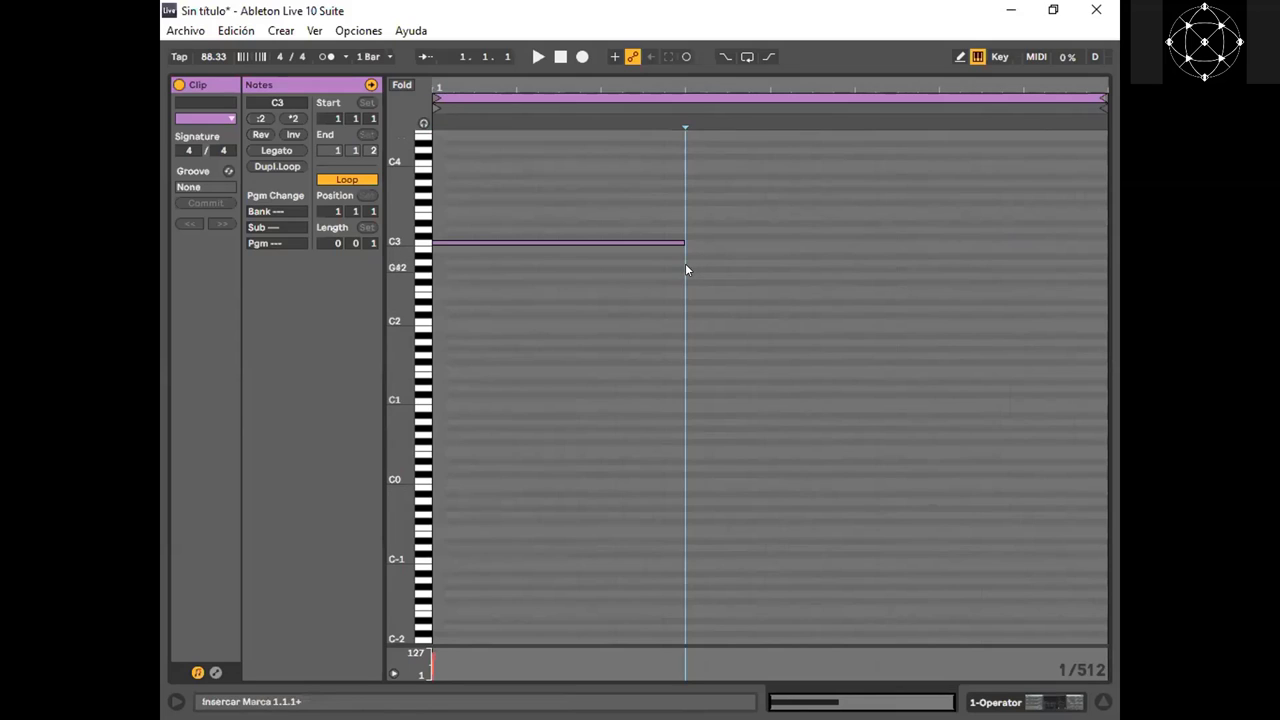
Add a G#2 note directly after the C3 note, halve its length once, and double it three times
double_click(692, 267)
mouse_move(707, 268)
mouse_down()
mouse_move(769, 267)
mouse_move(708, 268)
mouse_up()
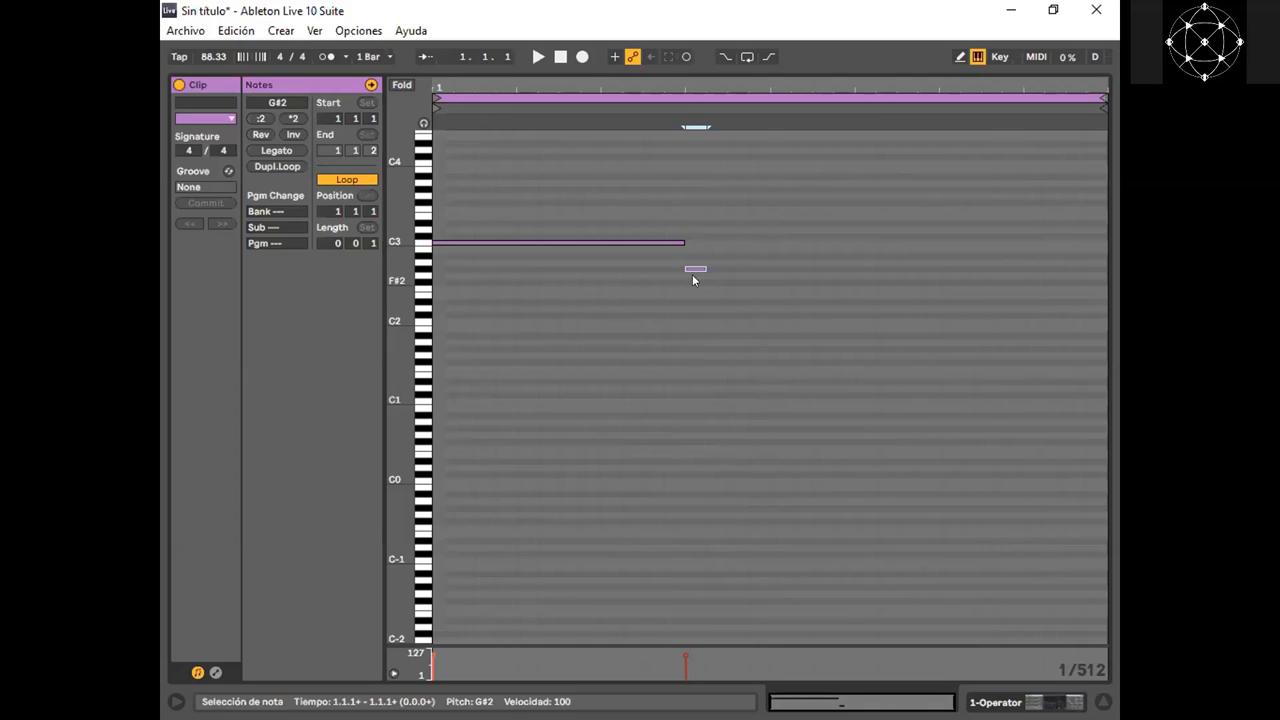
click(264, 118)
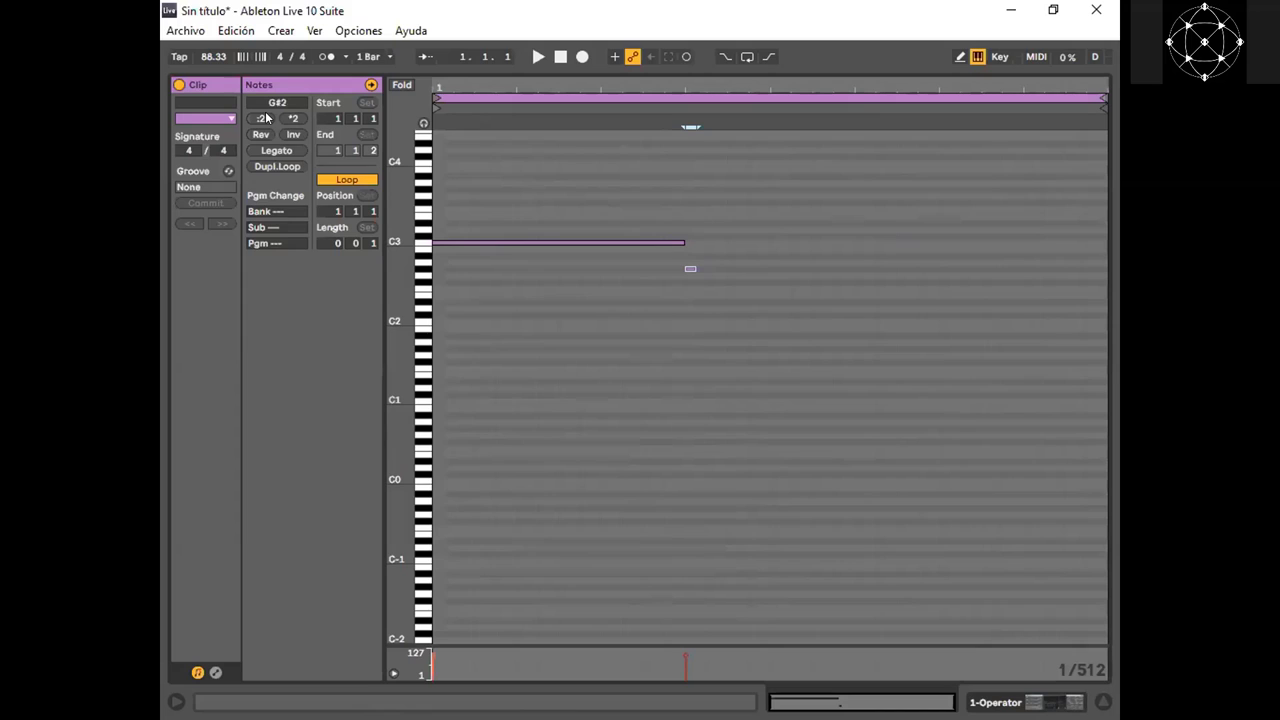
click(291, 118)
click(292, 118)
click(293, 118)
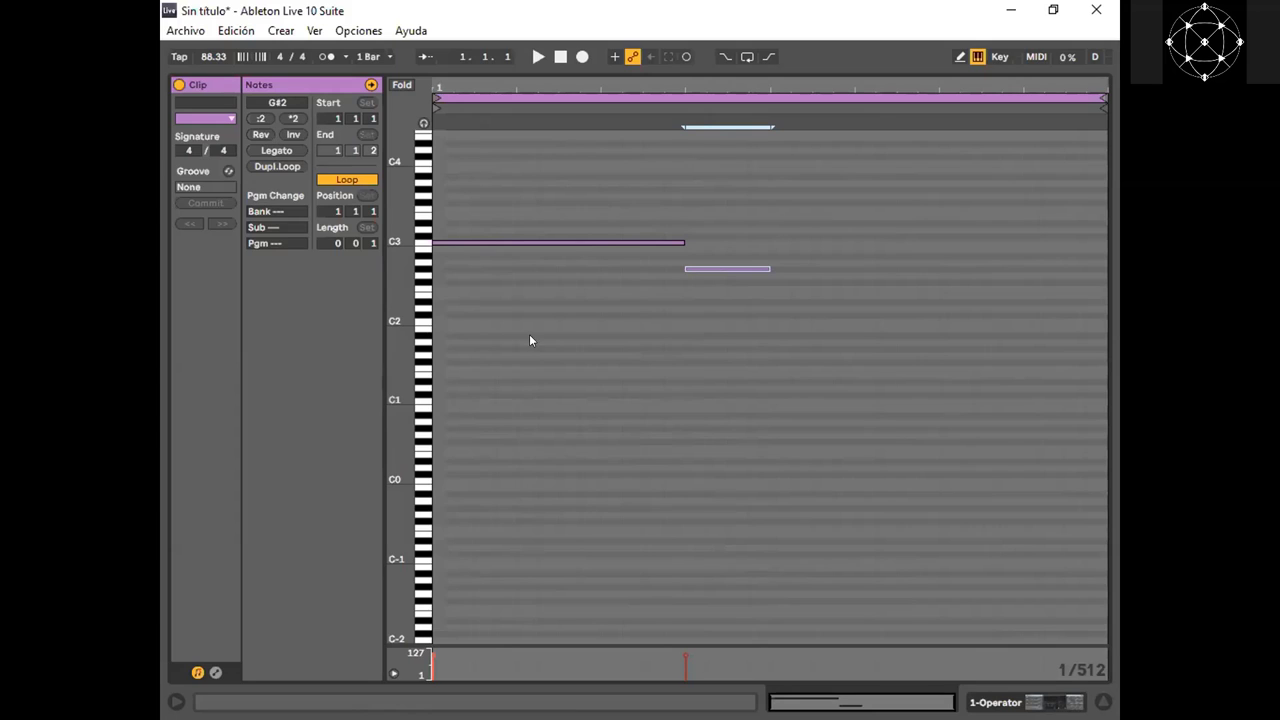
Extend the G#2 note to the clip's end with Legato and duplicate the clip's loop with its notes
click(280, 151)
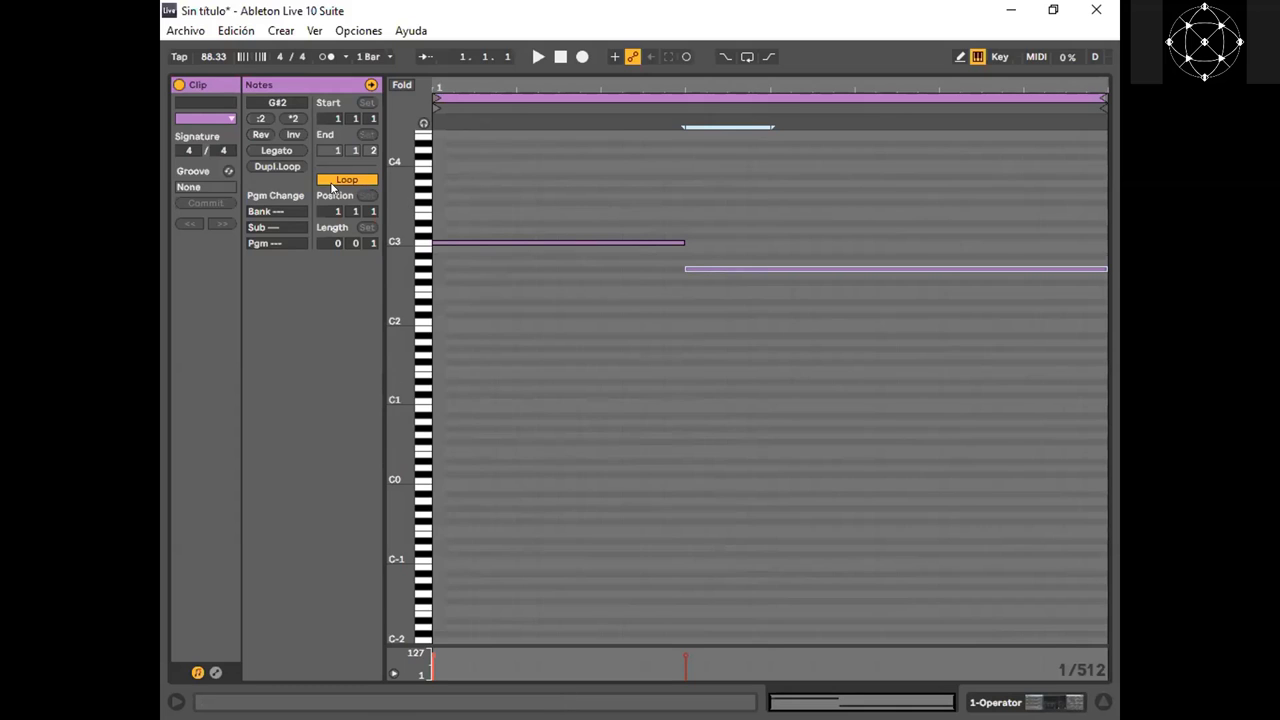
click(287, 166)
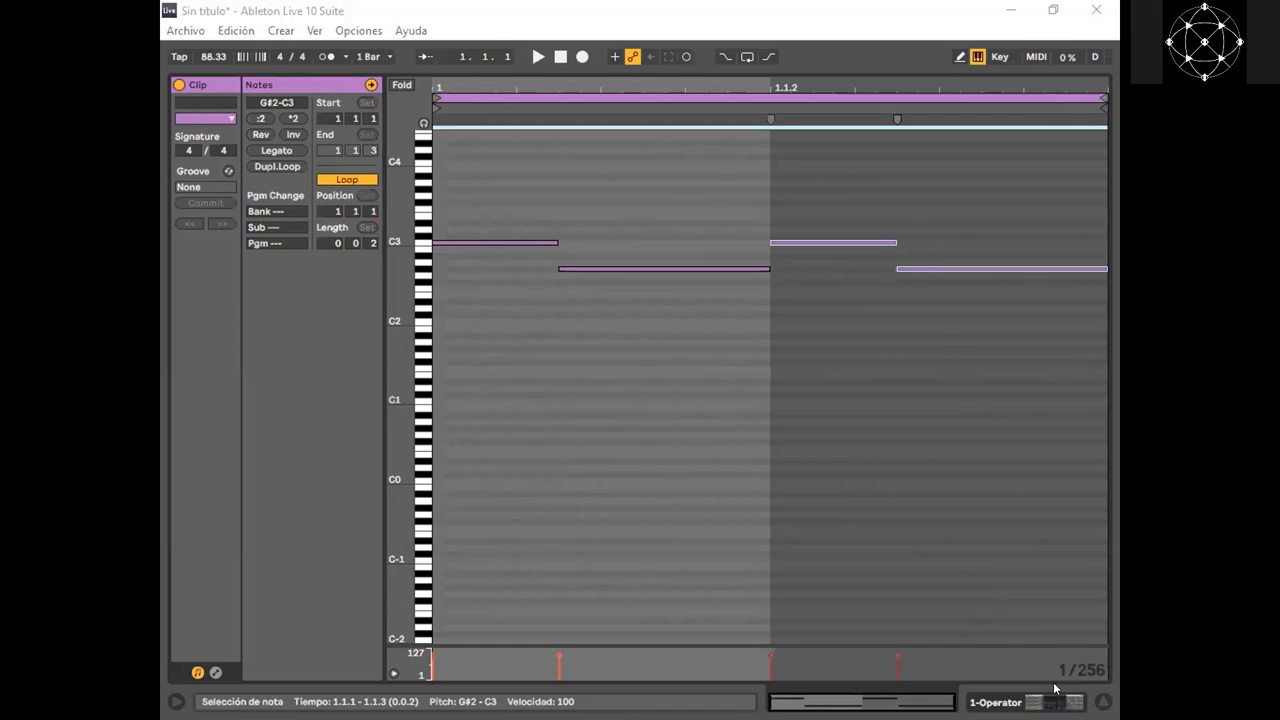
click(737, 266)
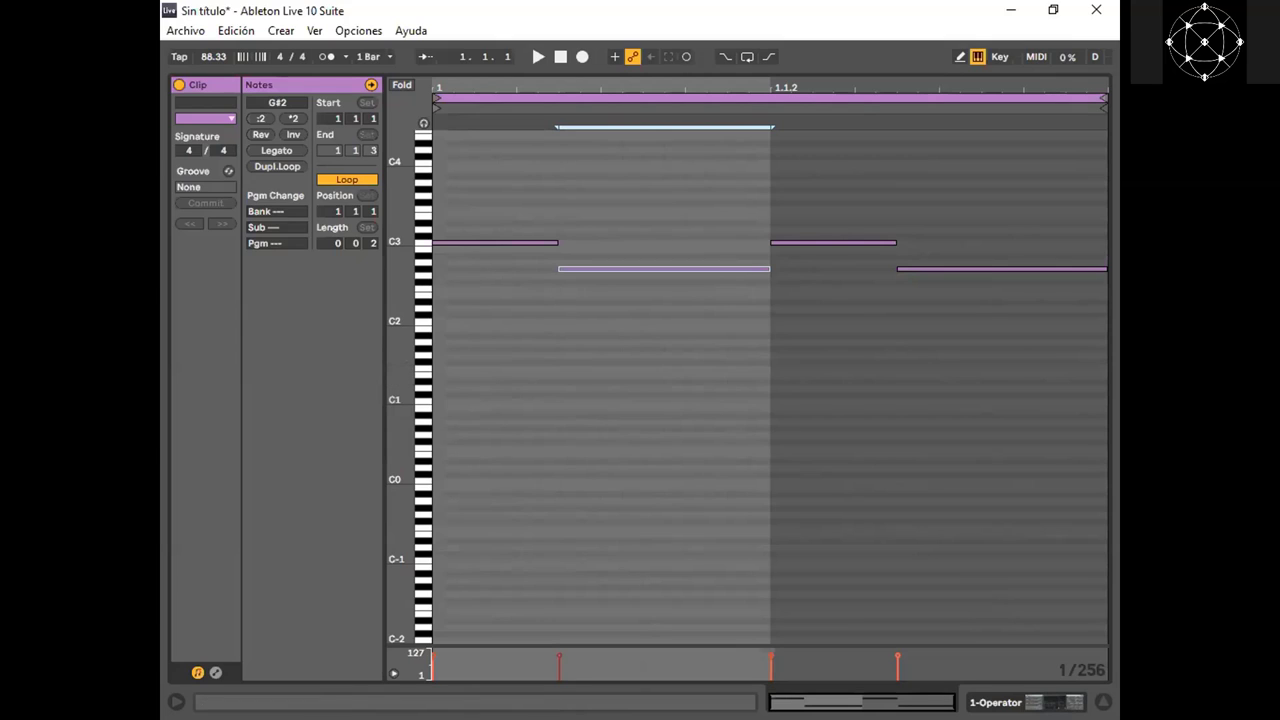
Set the first C3 note's velocity to 107
mouse_move(810, 702)
mouse_down()
mouse_move(810, 718)
mouse_move(795, 717)
mouse_move(797, 692)
mouse_up()
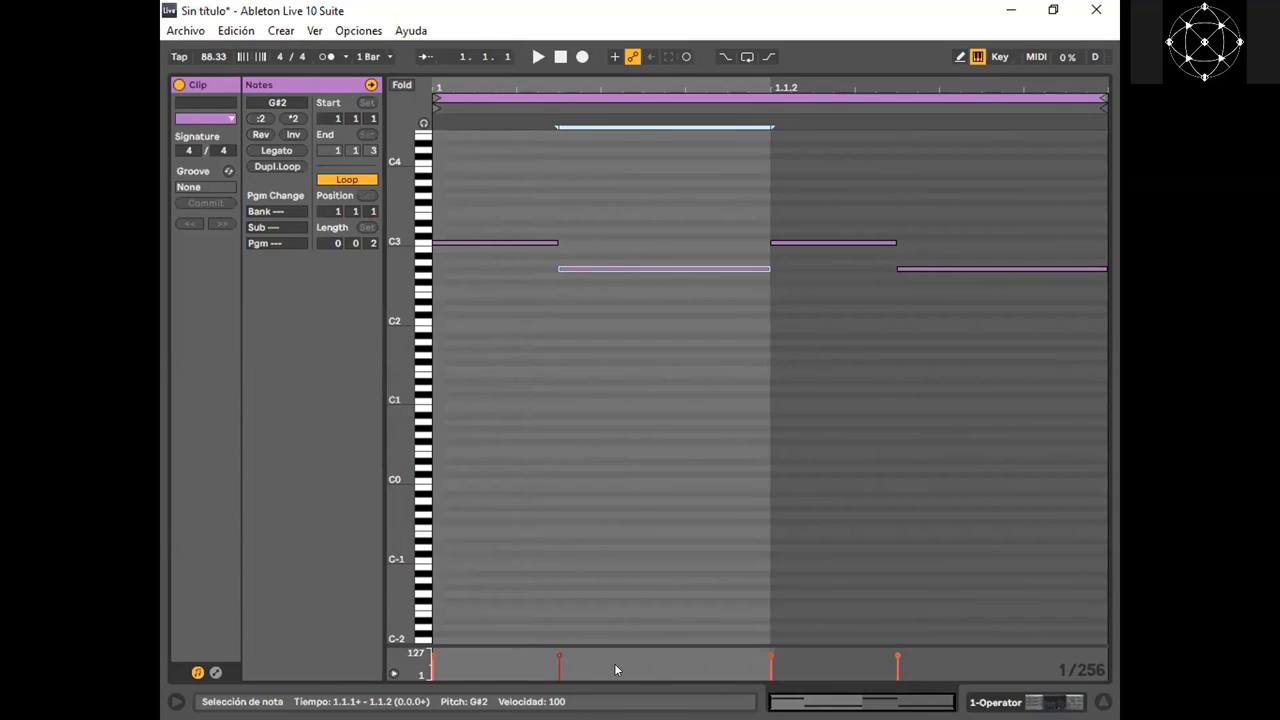
drag(614, 667, 419, 641)
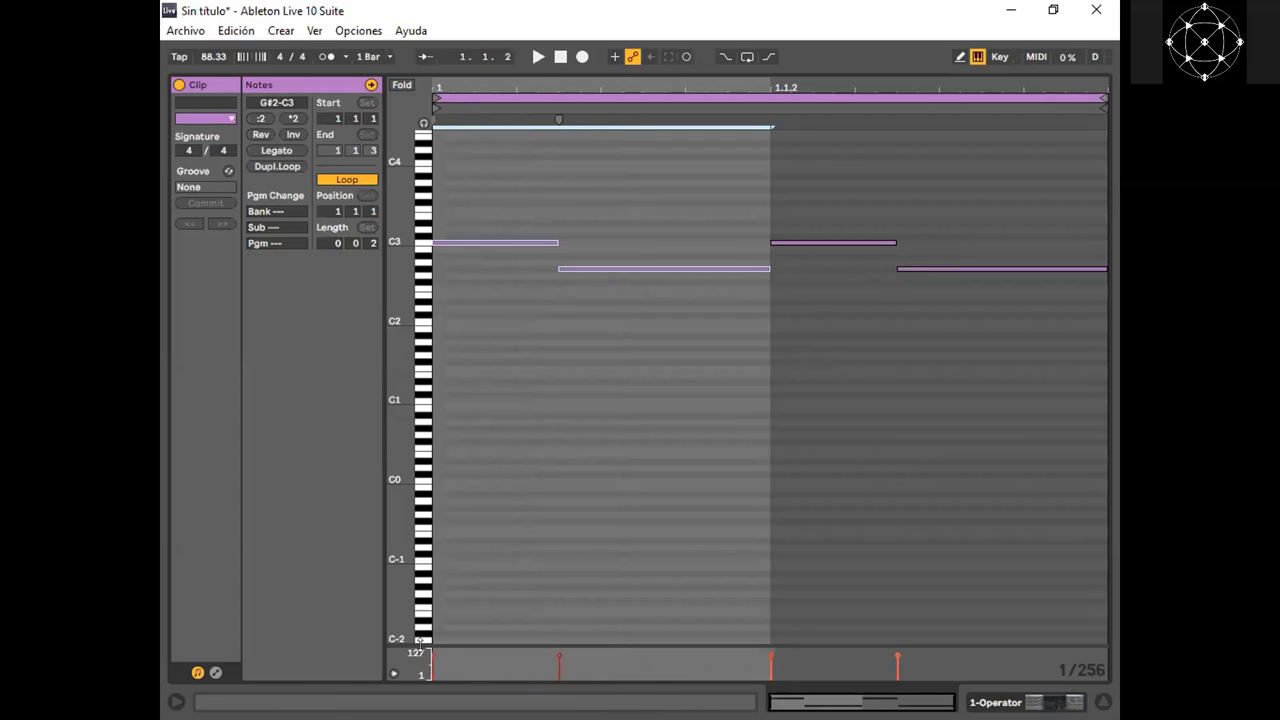
drag(802, 697, 787, 692)
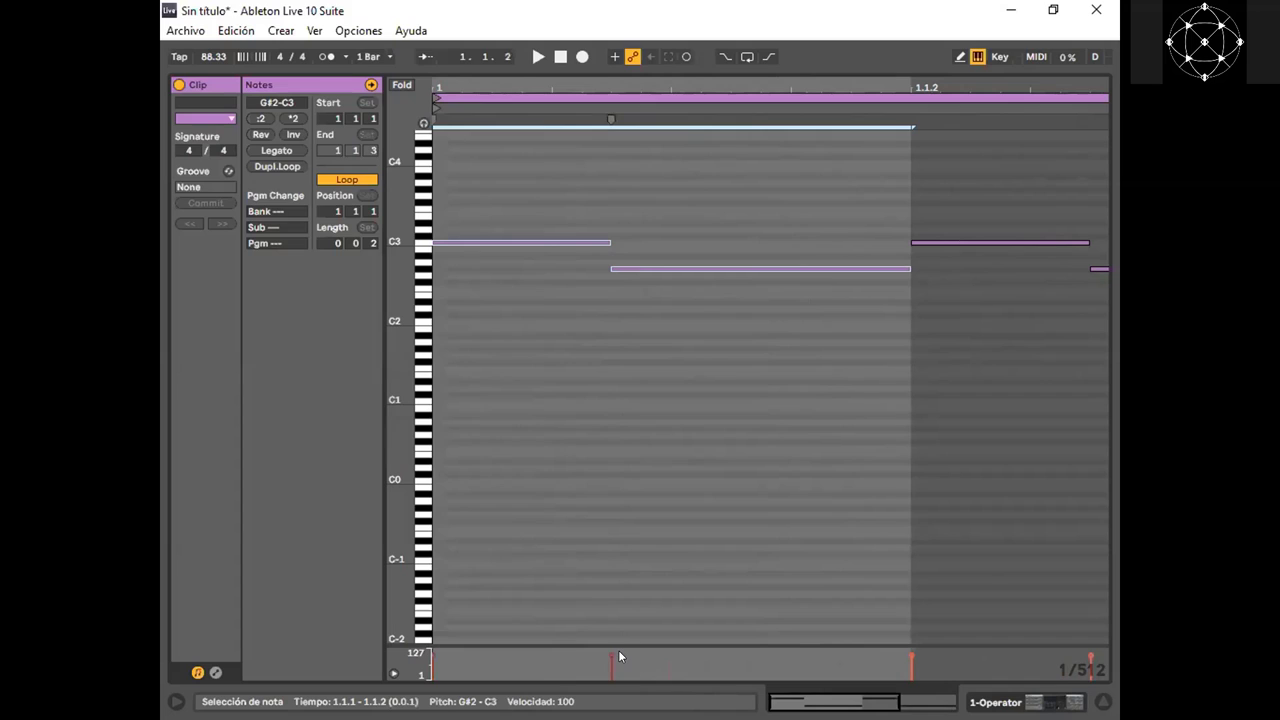
click(446, 668)
click(433, 657)
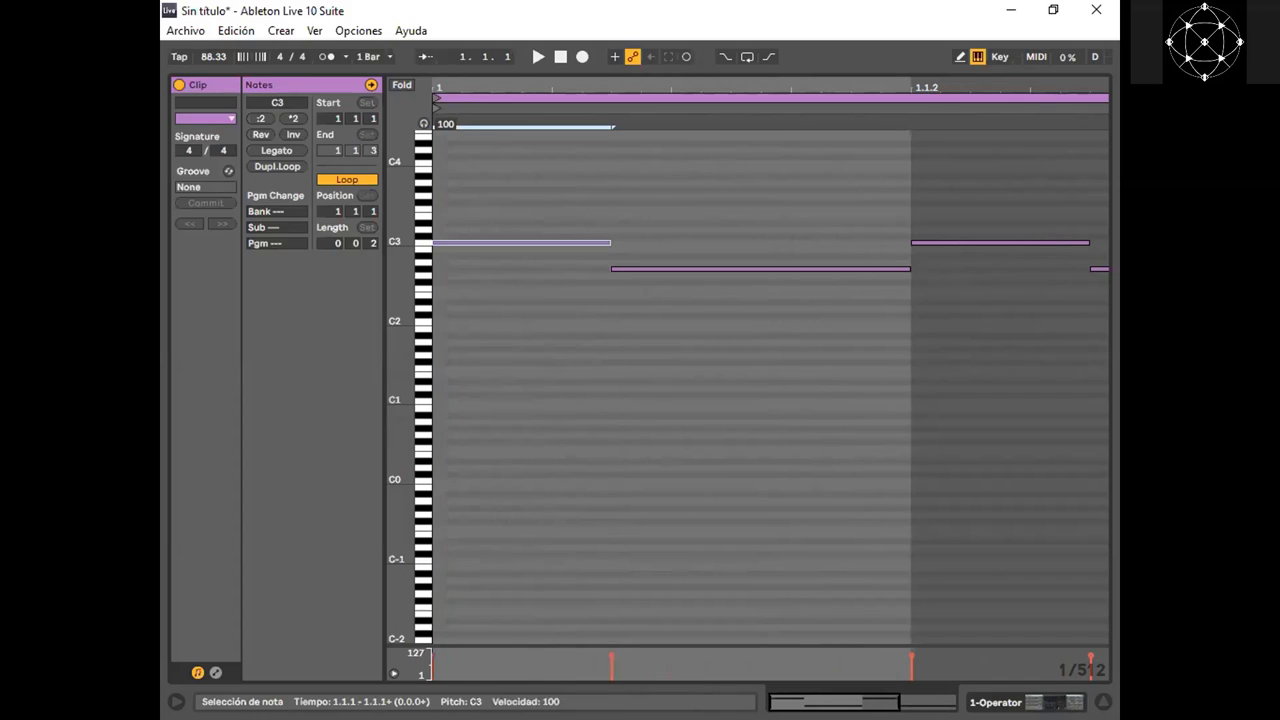
mouse_move(433, 657)
mouse_down()
mouse_move(433, 675)
mouse_move(433, 661)
mouse_up()
drag(433, 661, 433, 658)
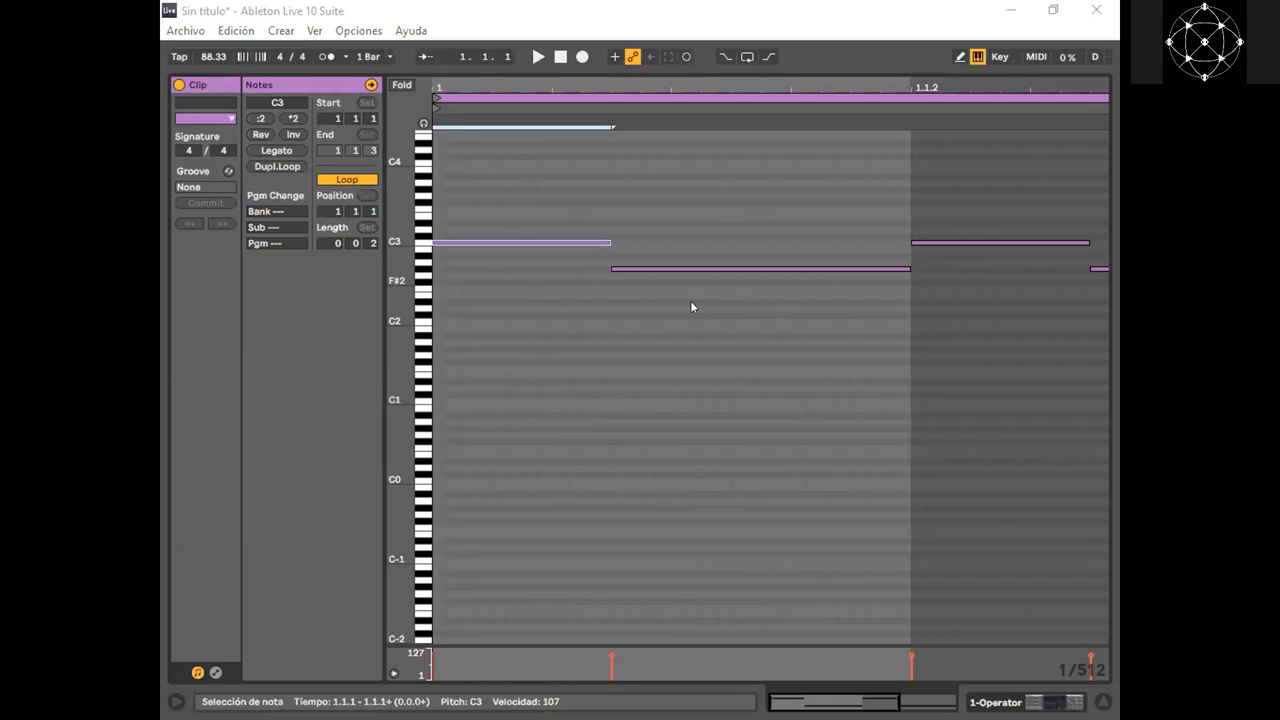
Select the clip's first three notes and lower their velocities together to a range of 93 to 99
drag(989, 654, 402, 668)
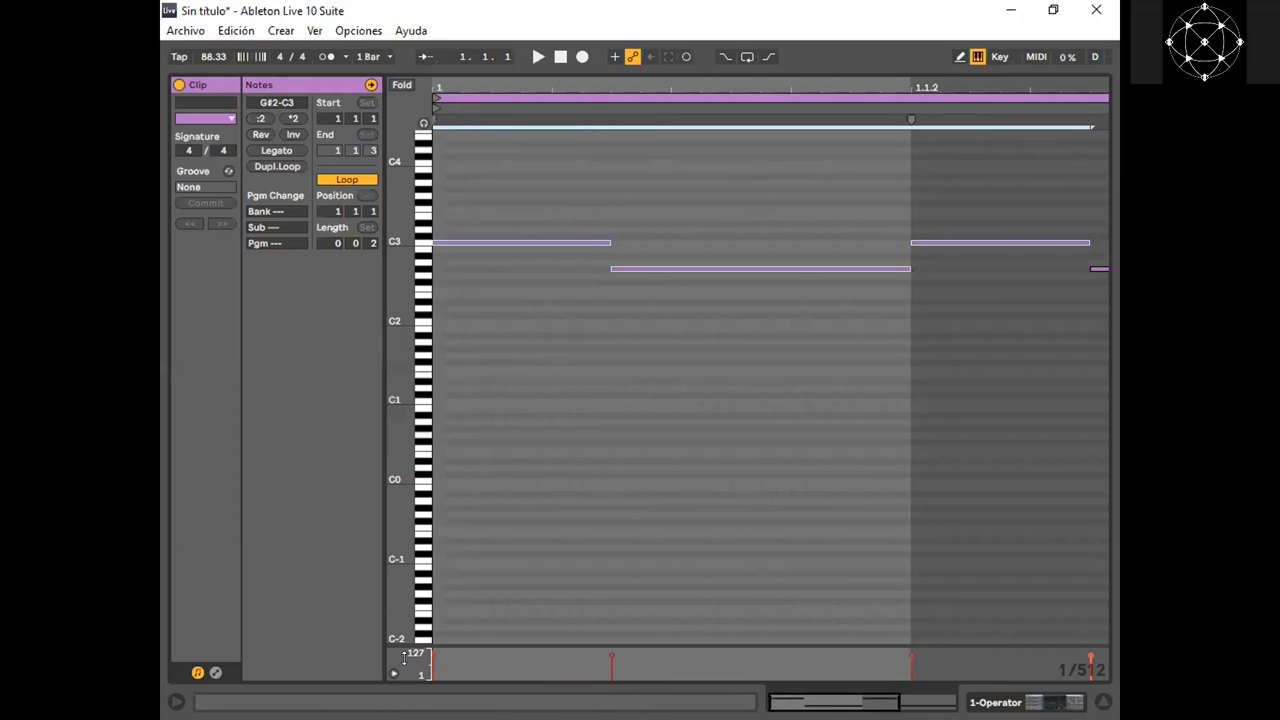
shift+click(613, 653)
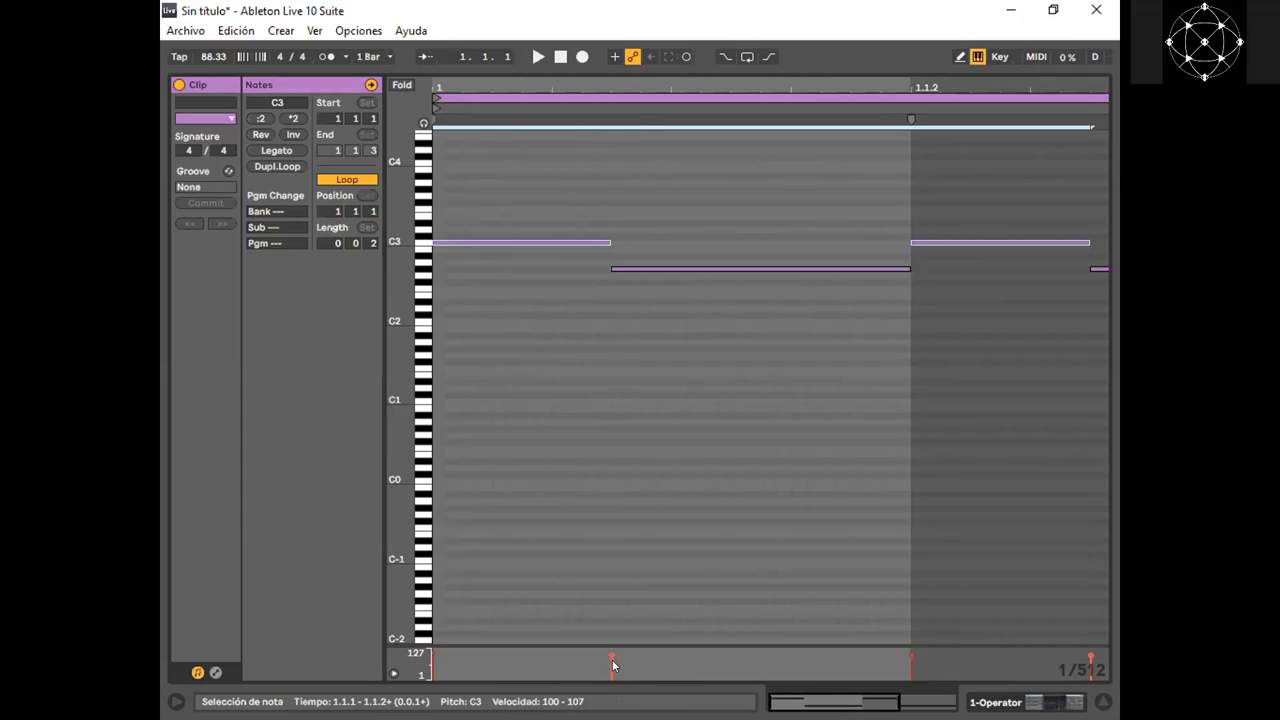
shift+click(612, 656)
mouse_move(612, 653)
mouse_down()
mouse_move(612, 672)
mouse_move(612, 651)
mouse_up()
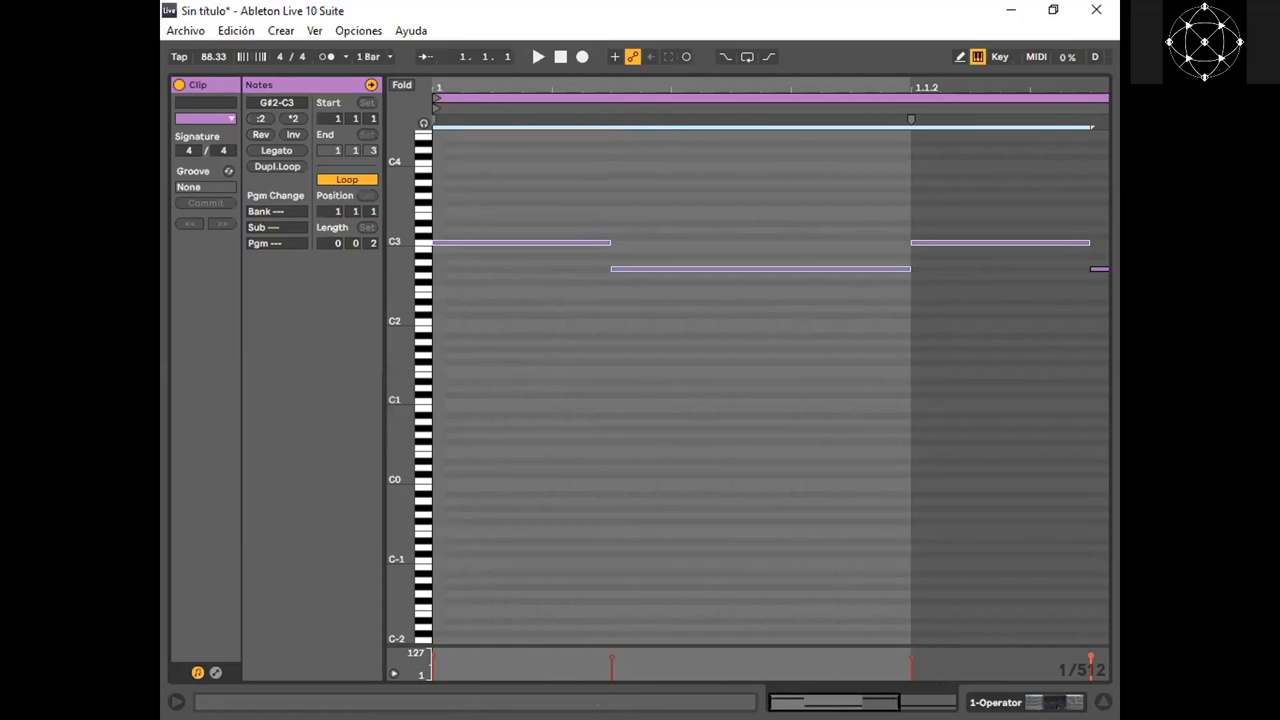
Demonstrate the Fold option that shows only the used pitches in the note editor, leaving it enabled
drag(874, 702, 874, 682)
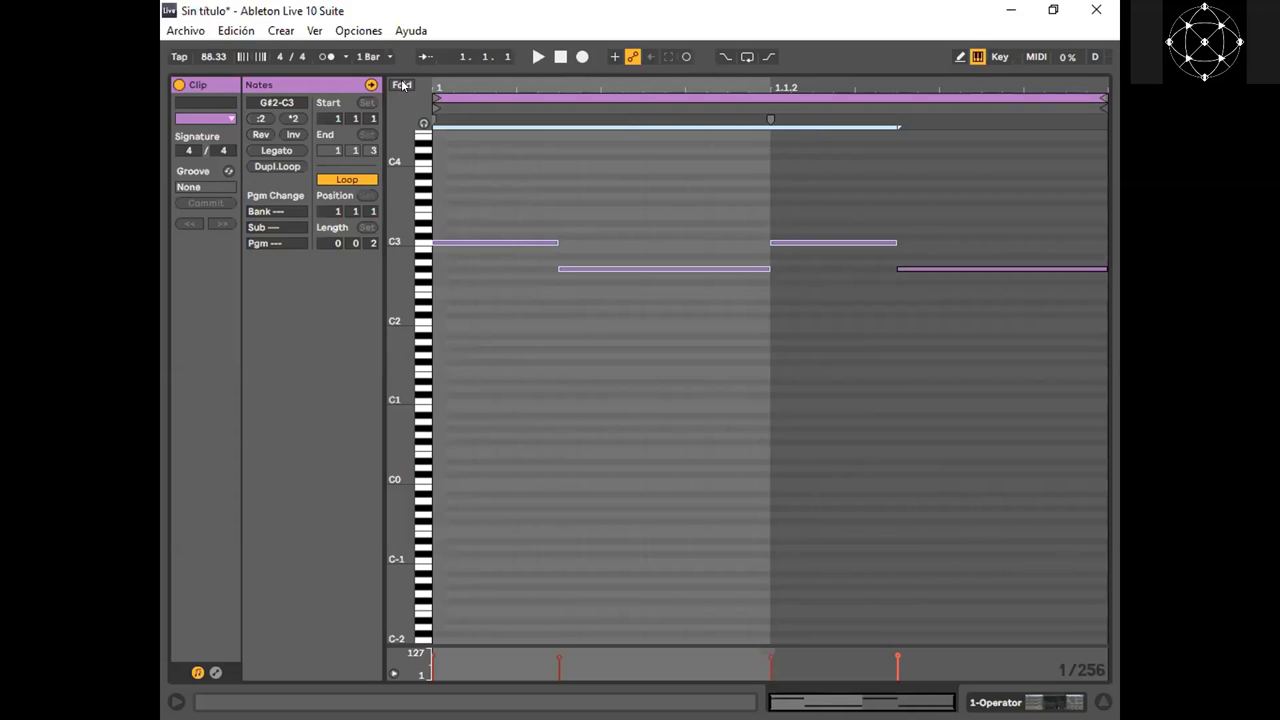
click(402, 86)
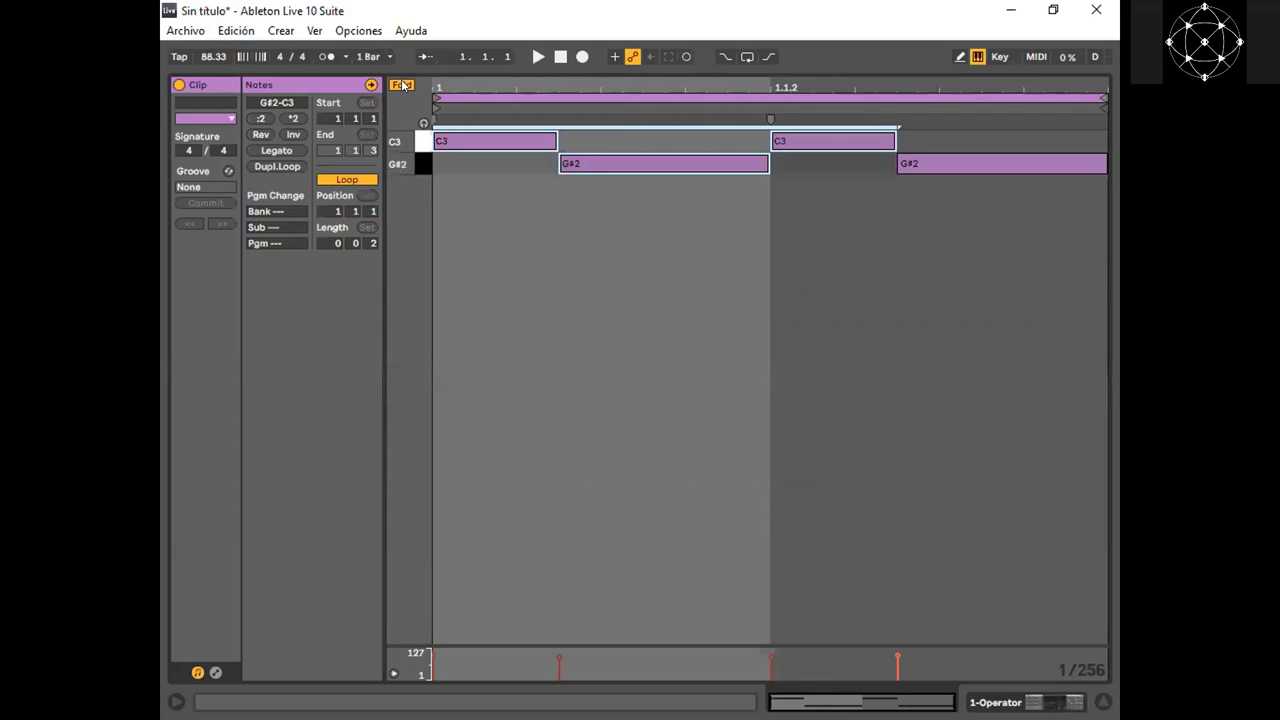
click(403, 85)
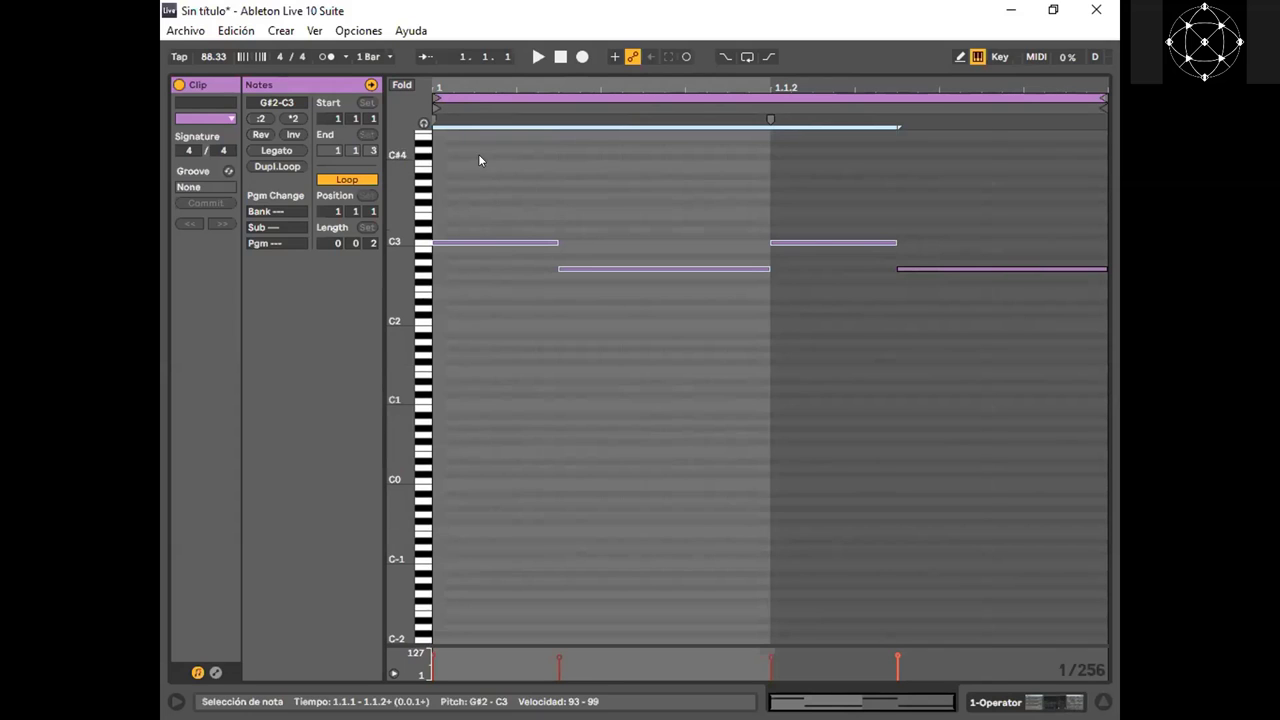
click(403, 85)
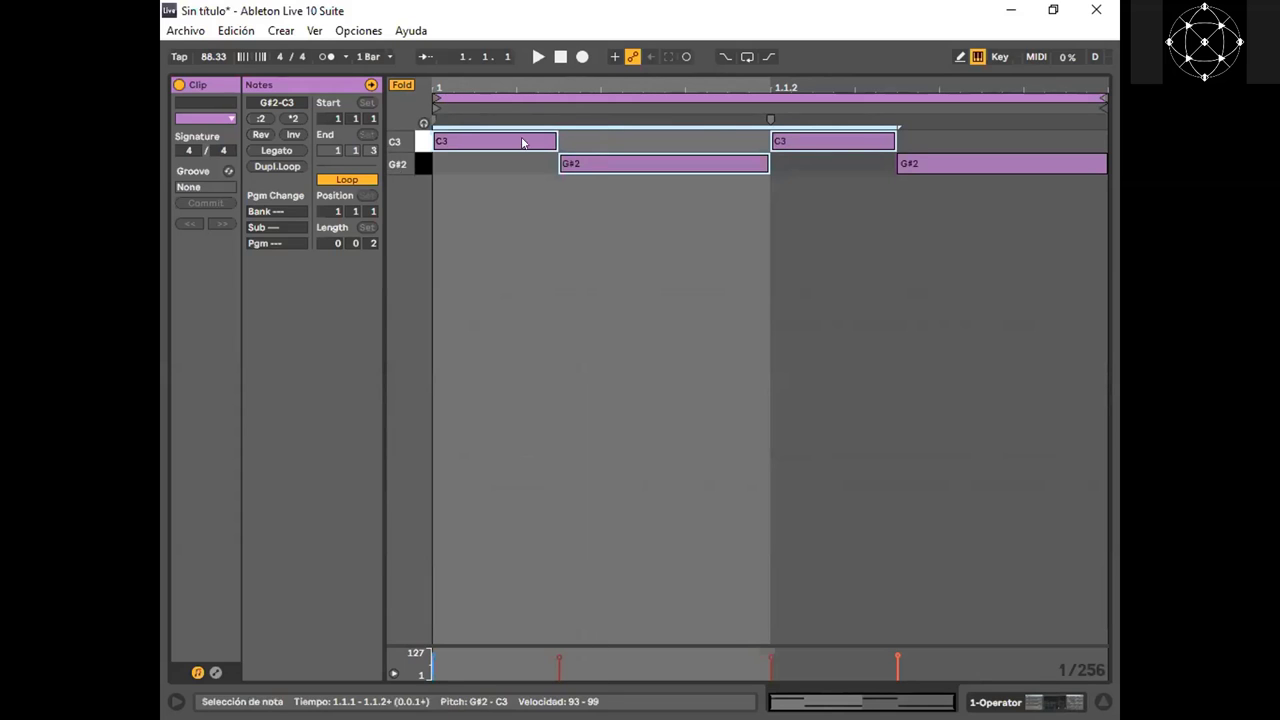
mouse_move(436, 97)
mouse_down()
mouse_move(771, 97)
mouse_move(496, 97)
mouse_up()
drag(472, 143, 428, 148)
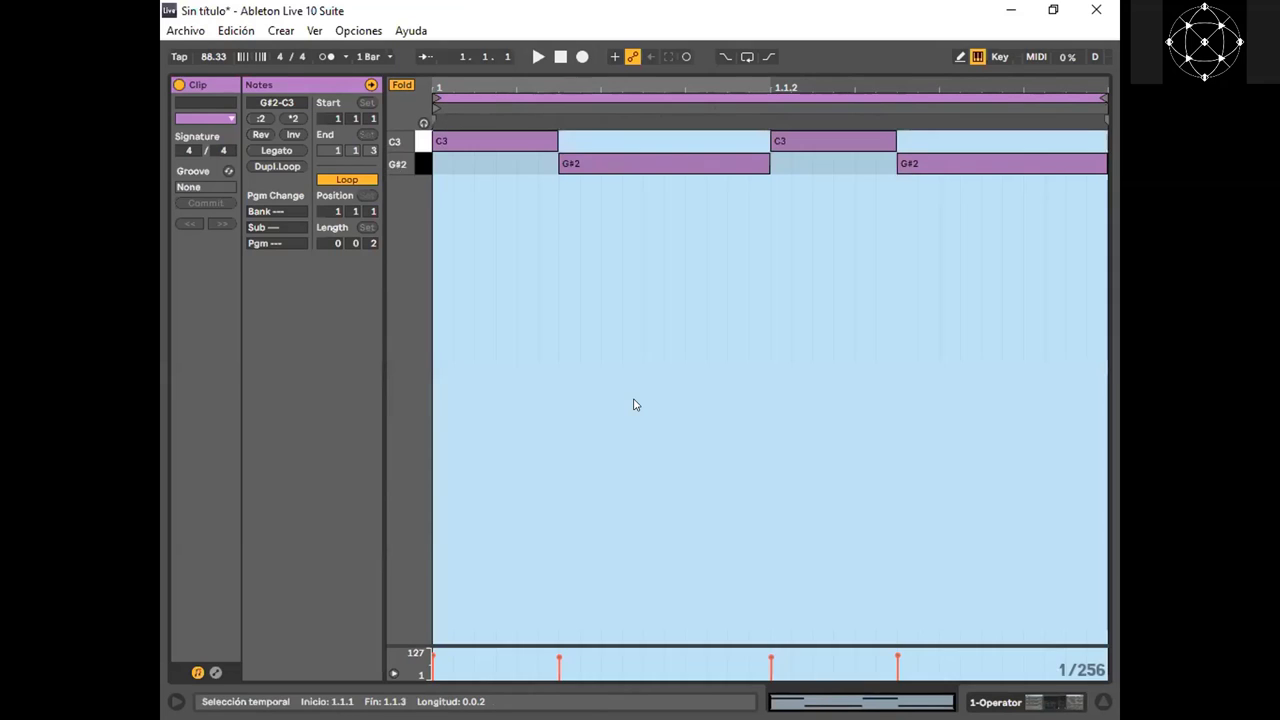
click(634, 398)
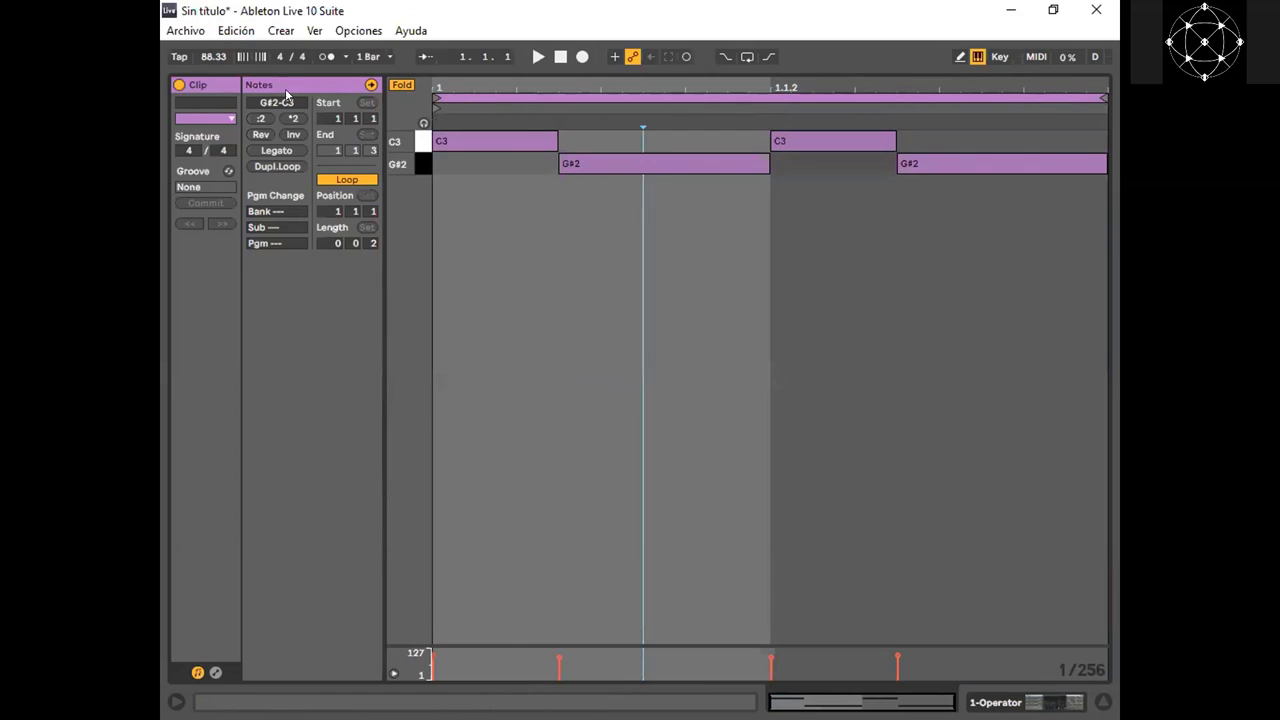
Turn on note preview, switch Fold off, and audition several piano-roll keys above C3, including A3
click(423, 123)
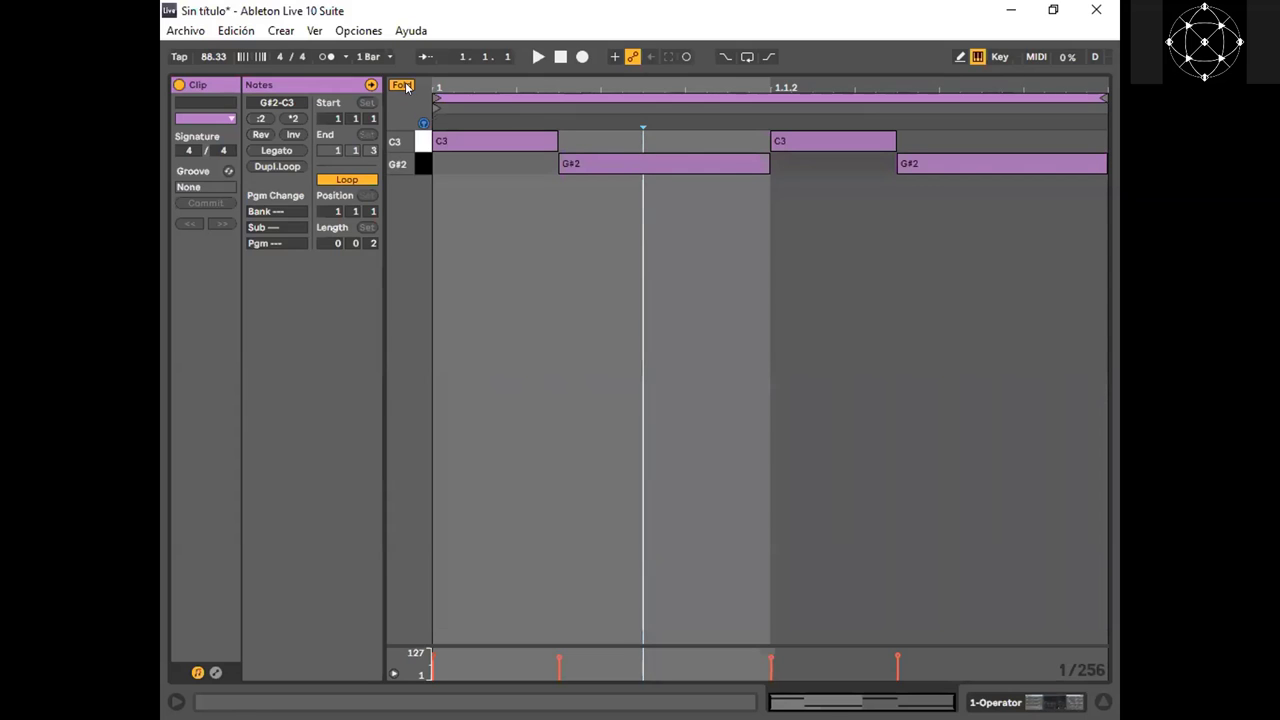
click(404, 86)
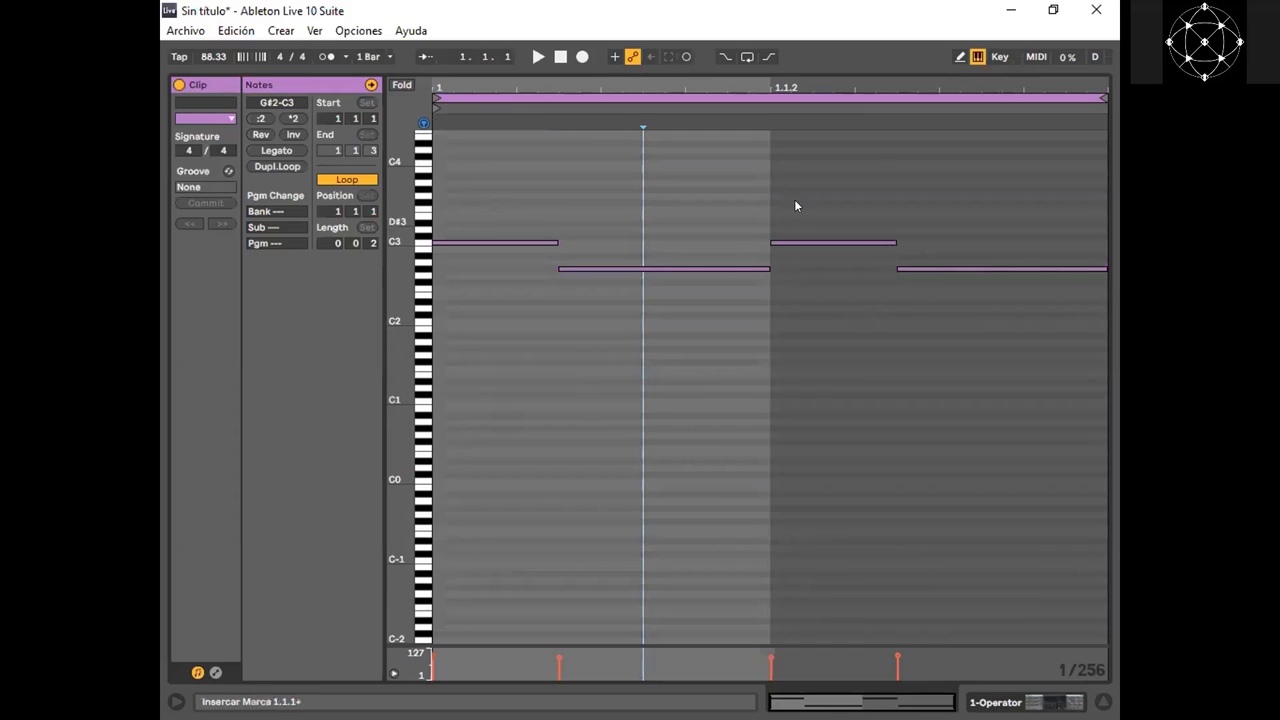
click(420, 168)
click(426, 186)
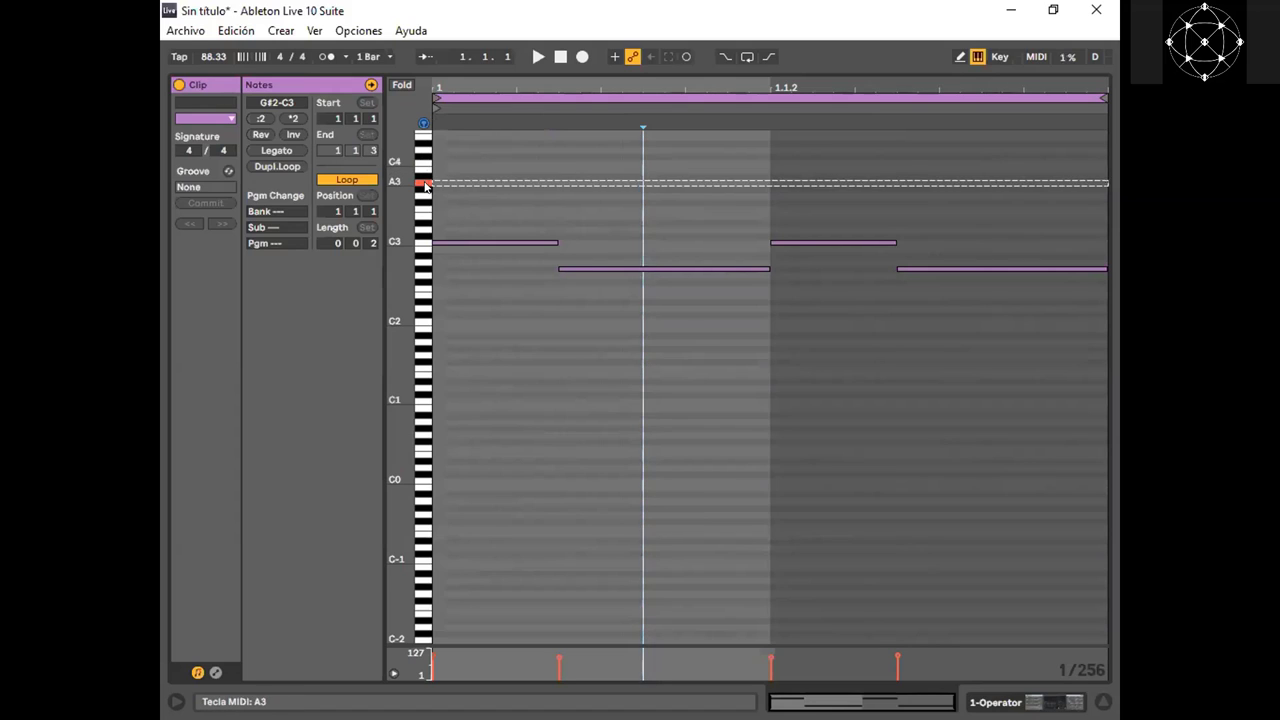
click(426, 210)
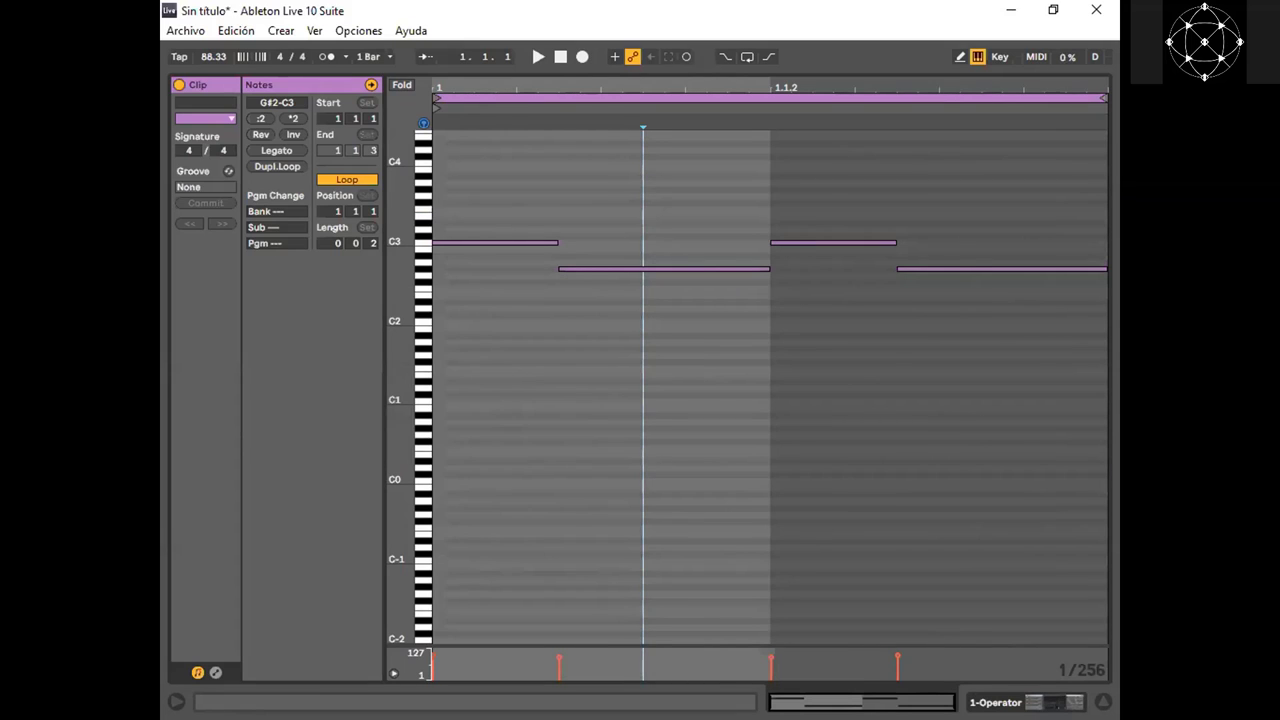
Demonstrate the Info View by showing it and hiding it again
click(175, 701)
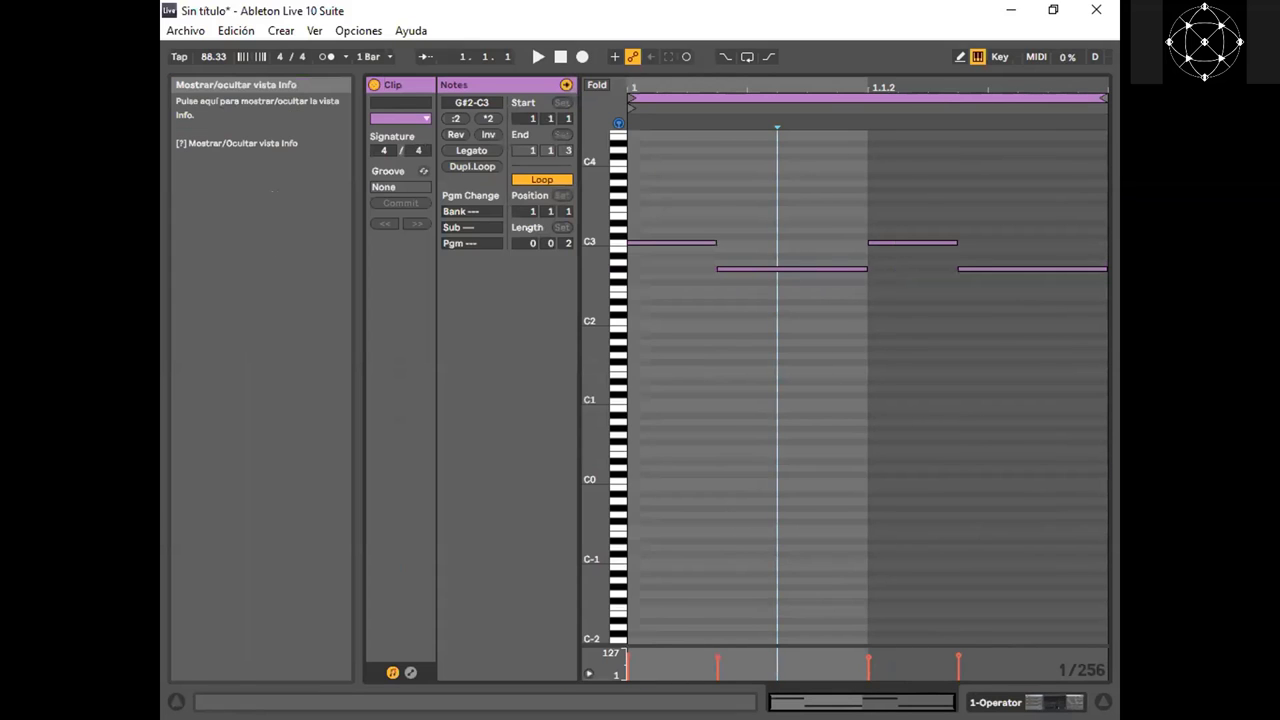
click(176, 702)
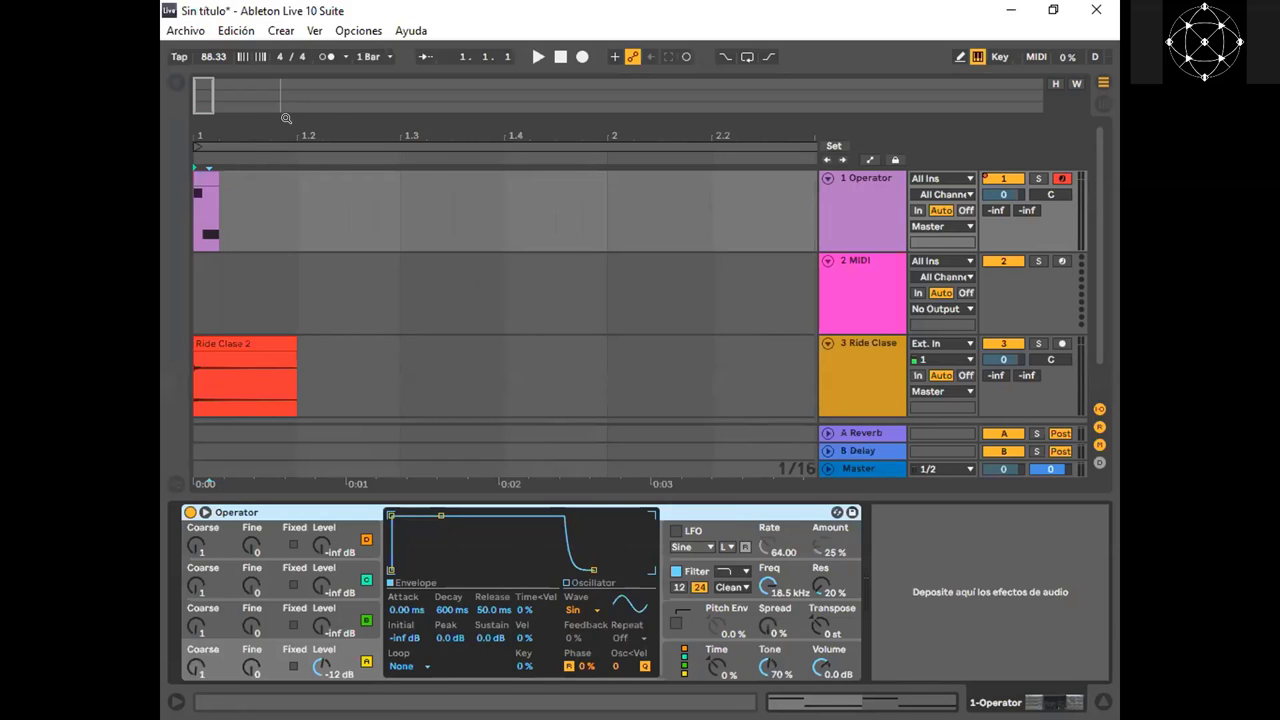
Select the MIDI clip at the start of the Operator track in the Arrangement View
drag(204, 100, 207, 131)
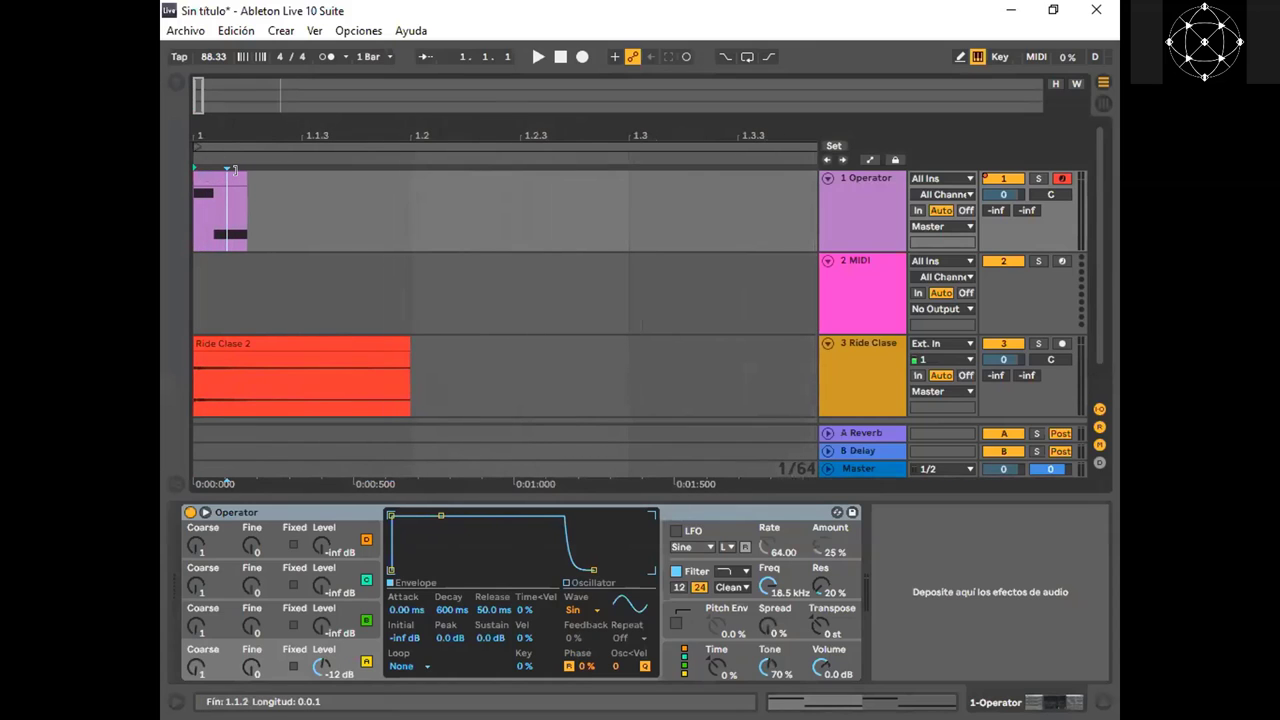
click(234, 170)
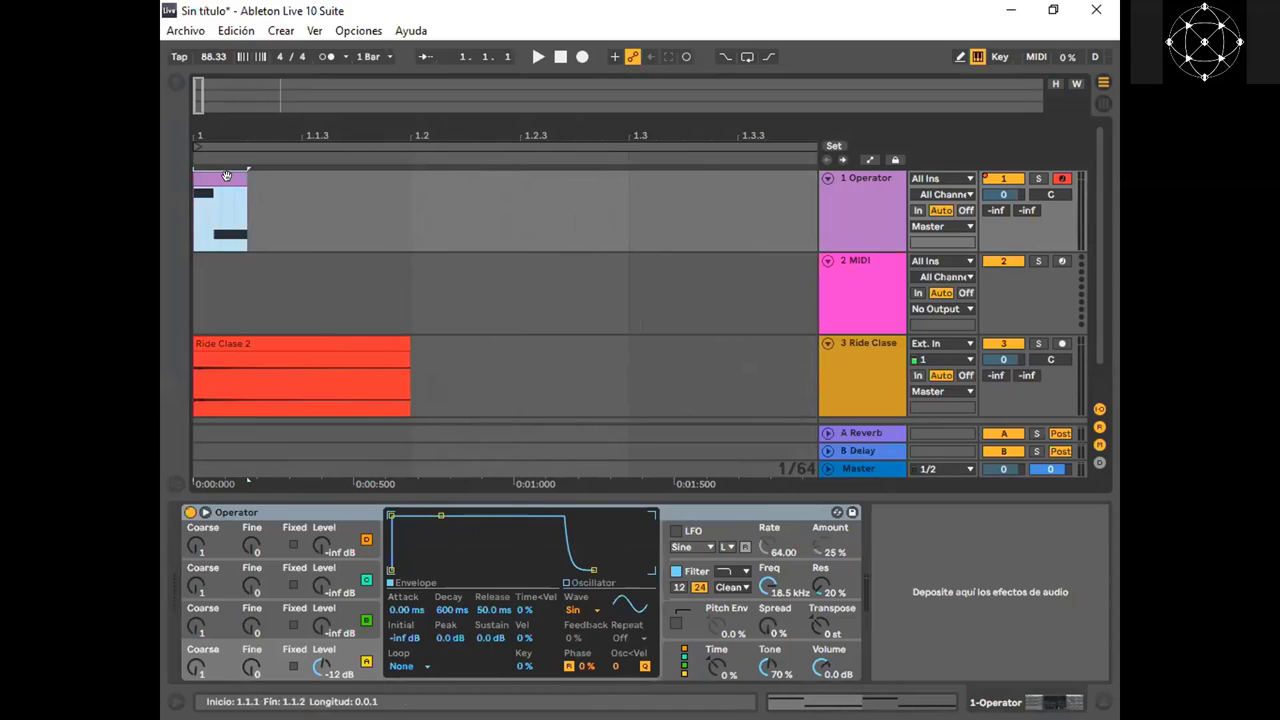
drag(225, 176, 216, 173)
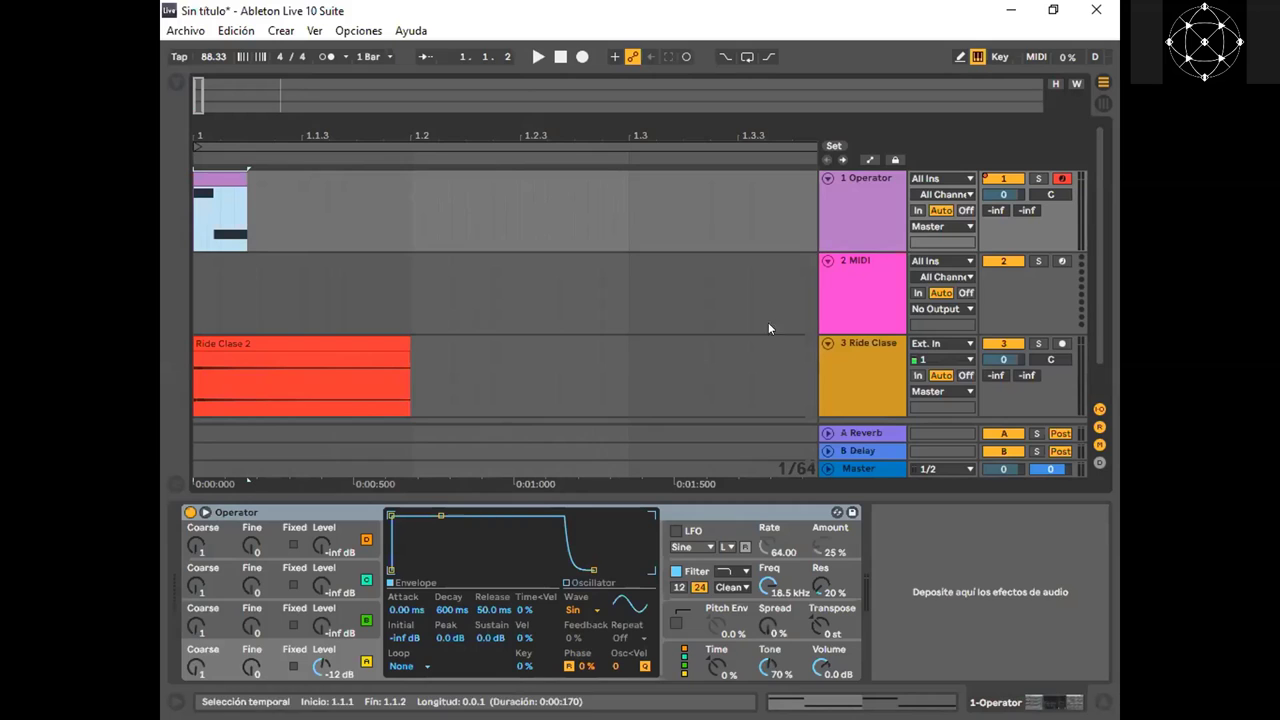
Look through the VST3 plug-ins in the browser and hide the browser again
click(176, 86)
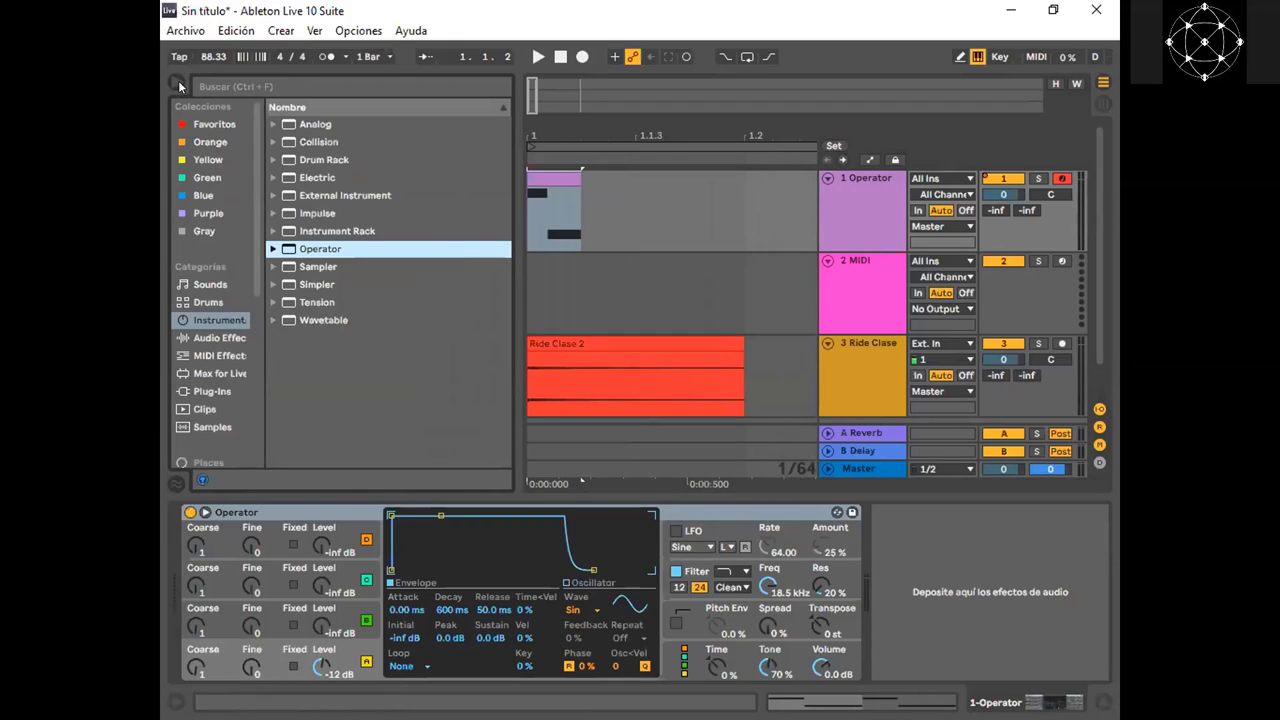
click(200, 390)
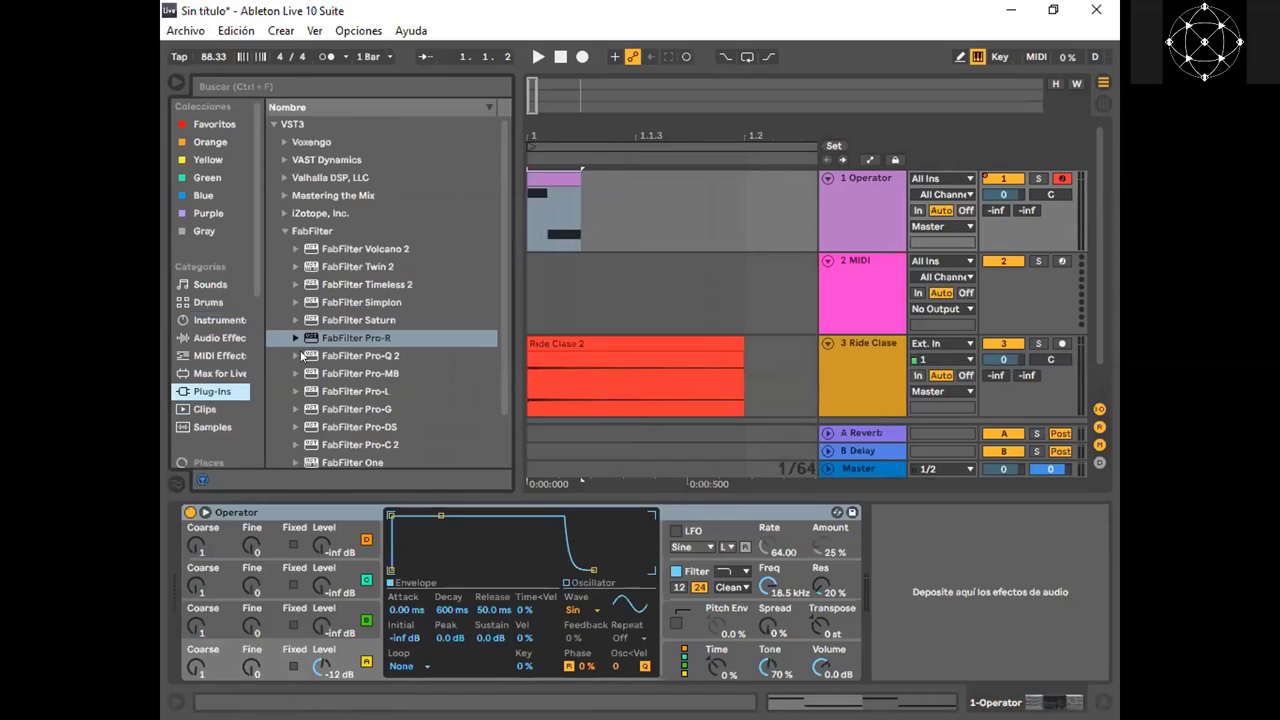
scroll(505, 245, down, 3)
scroll(504, 243, up, 3)
click(184, 78)
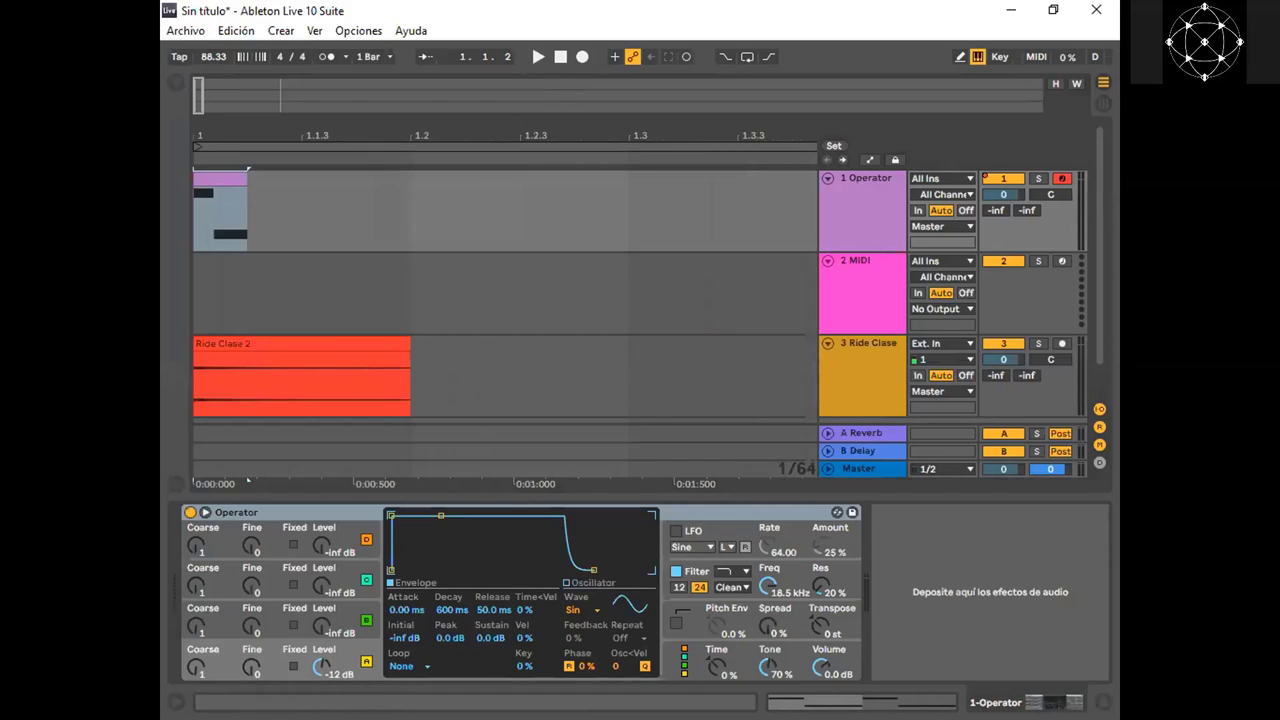
Extend the Operator track's MIDI clip past 1.1.3 so its note pattern loops
drag(197, 88, 196, 104)
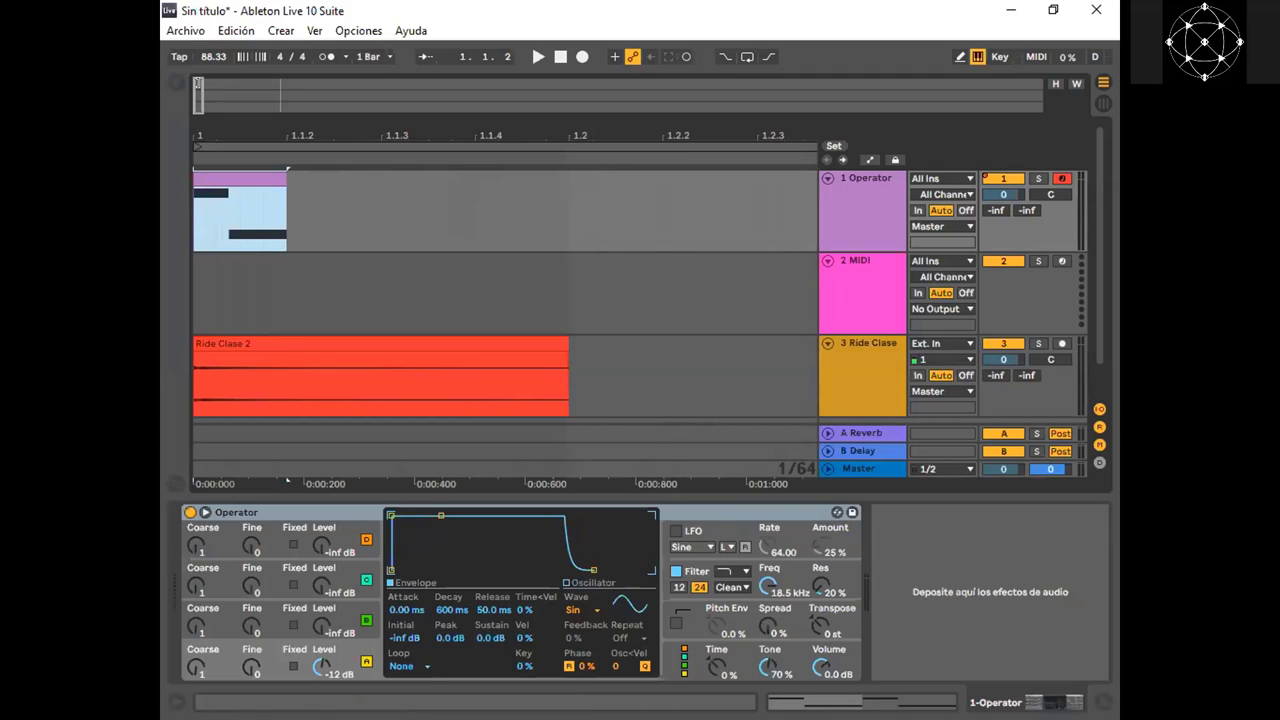
drag(197, 88, 197, 84)
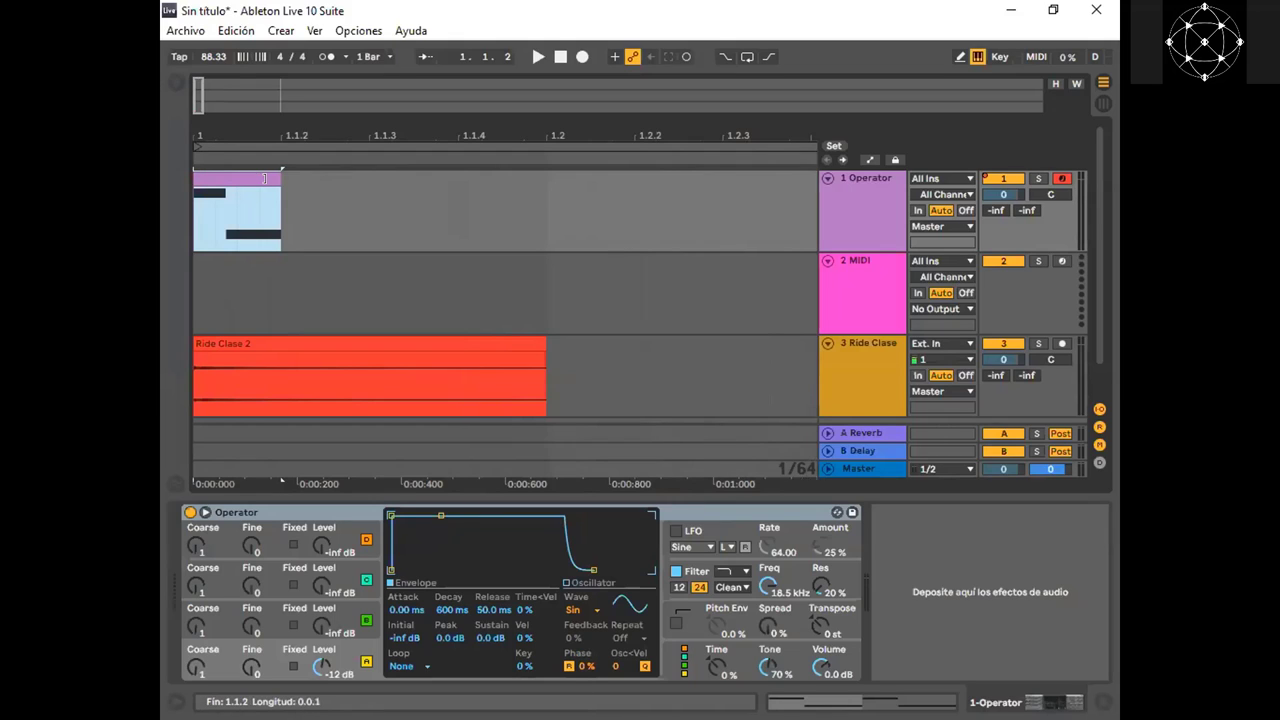
drag(265, 178, 408, 192)
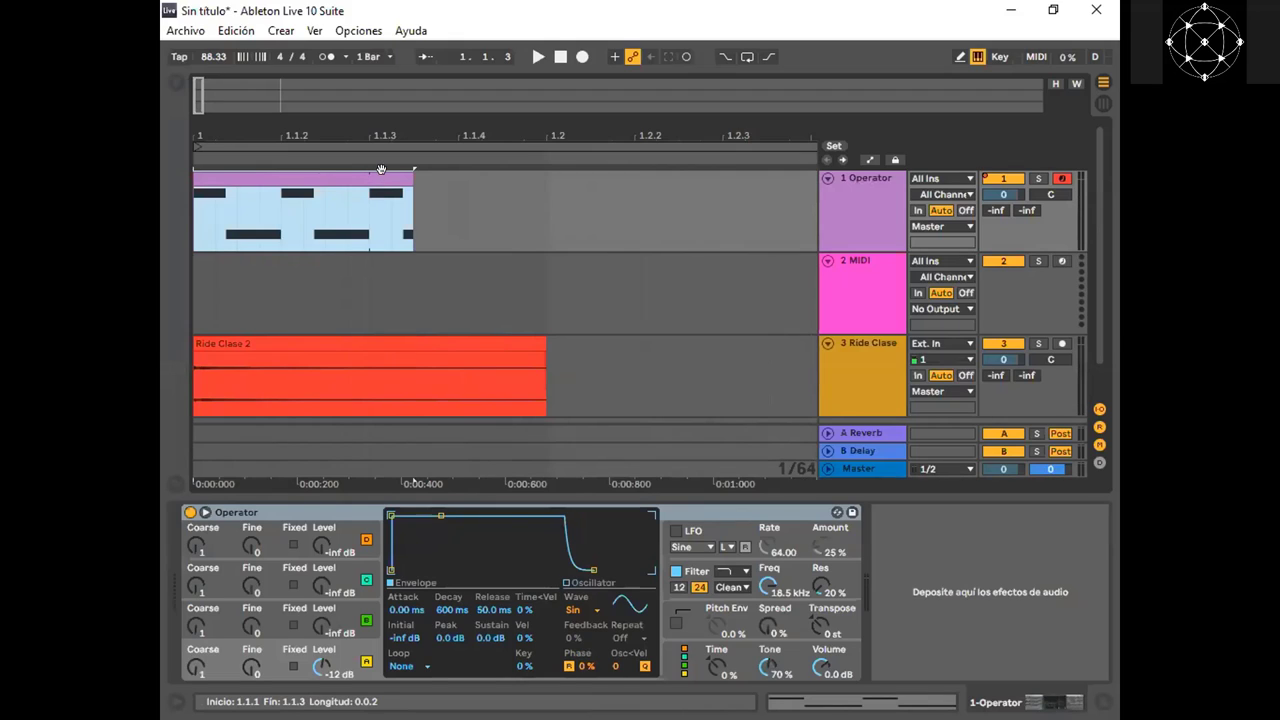
drag(411, 170, 328, 182)
Split the extended MIDI clip at a point shortly after 1.1.2
drag(197, 90, 195, 90)
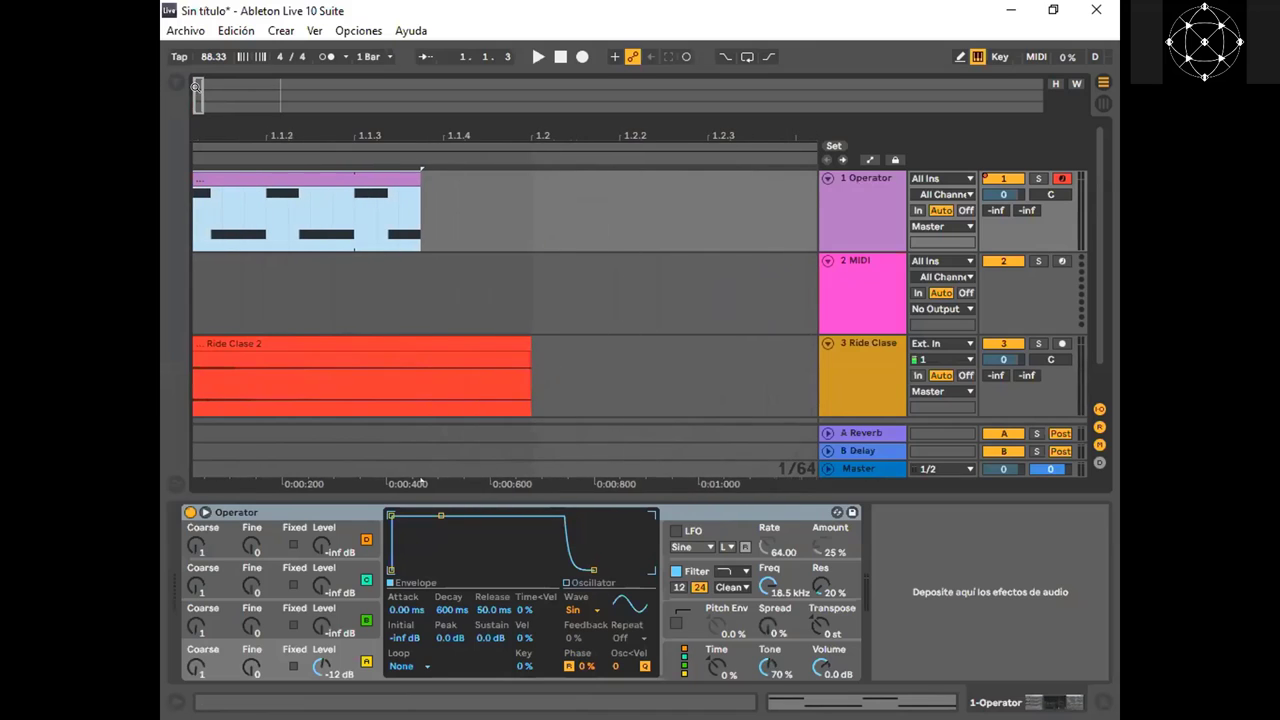
click(286, 230)
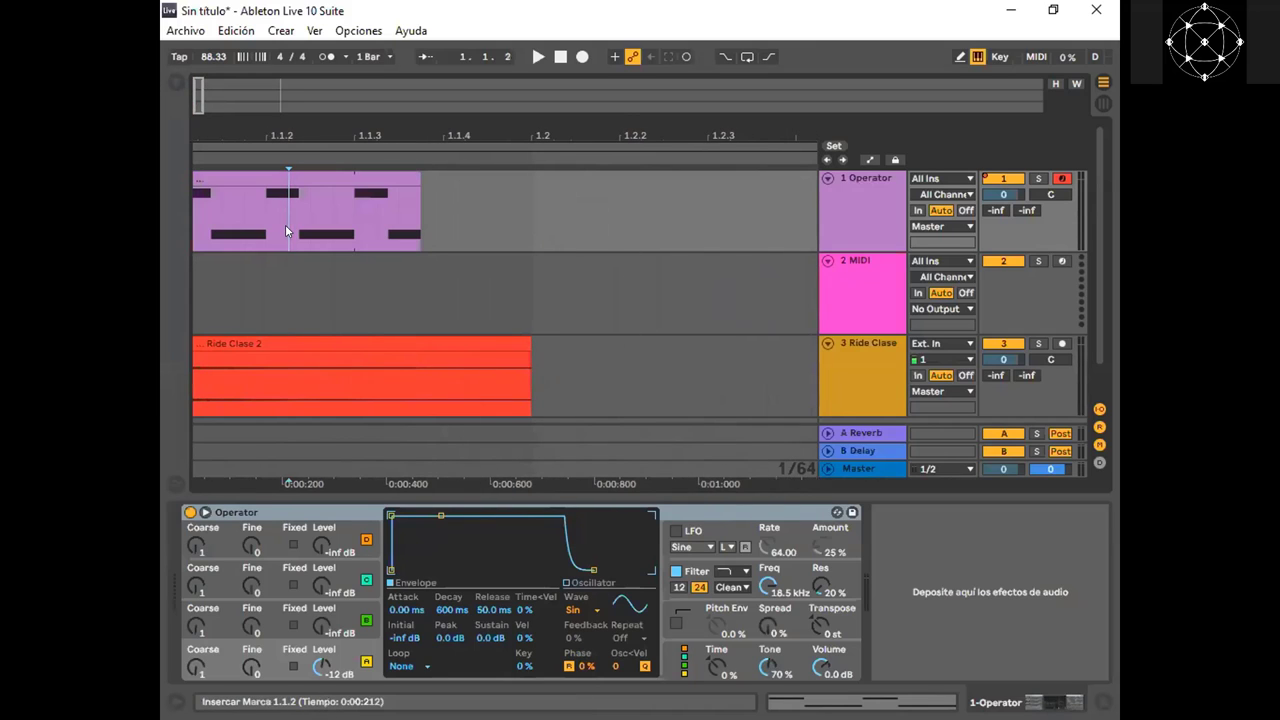
right_click(285, 205)
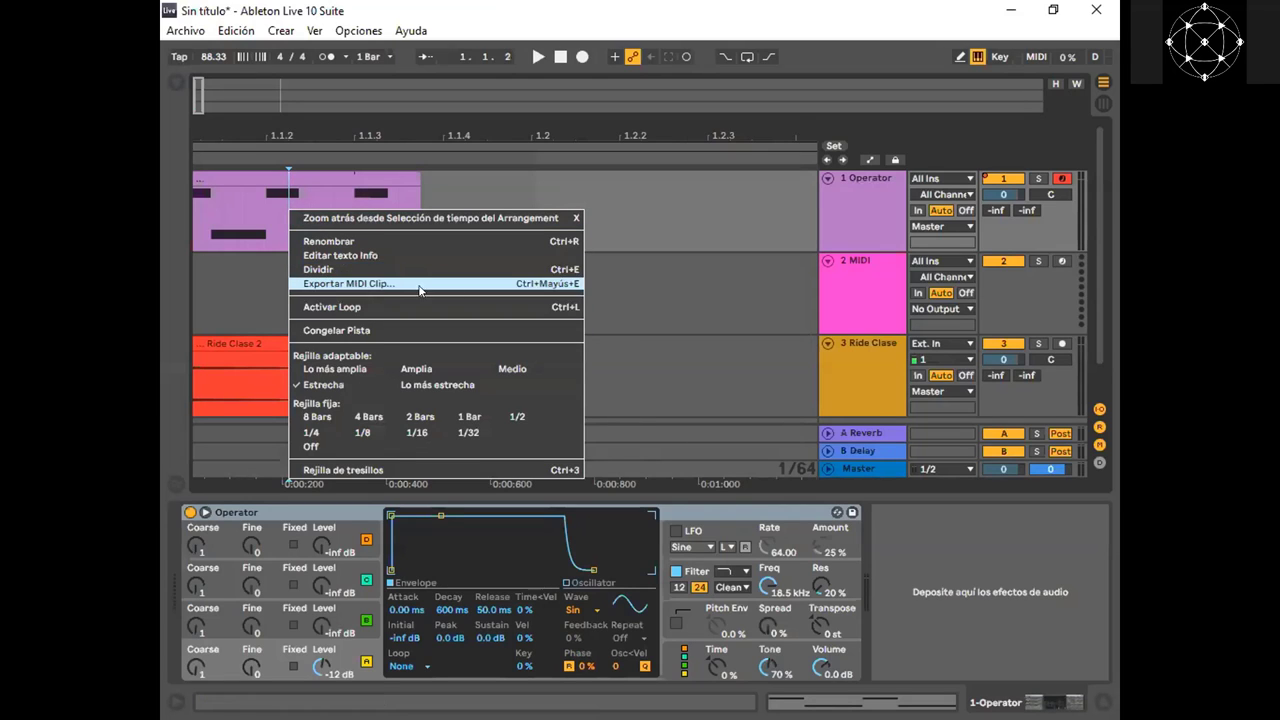
click(540, 270)
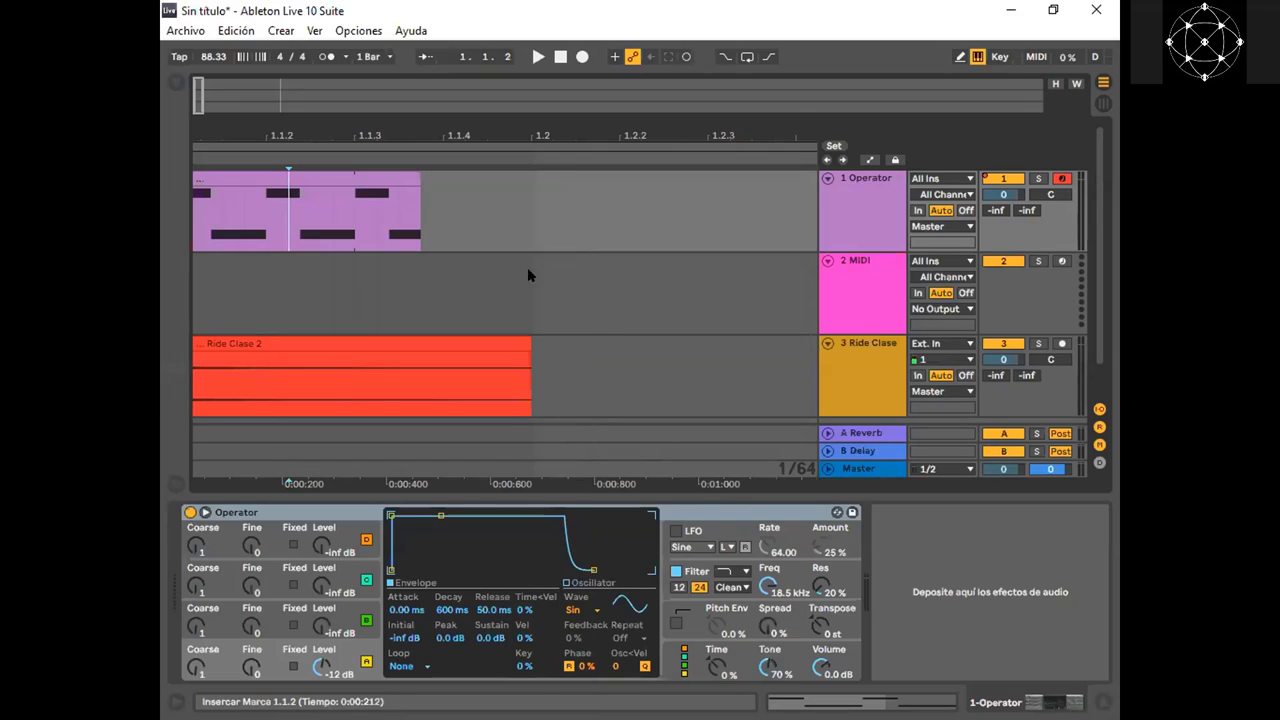
Color the second half of the split clip dark yellow and rename it "Operator"
click(339, 174)
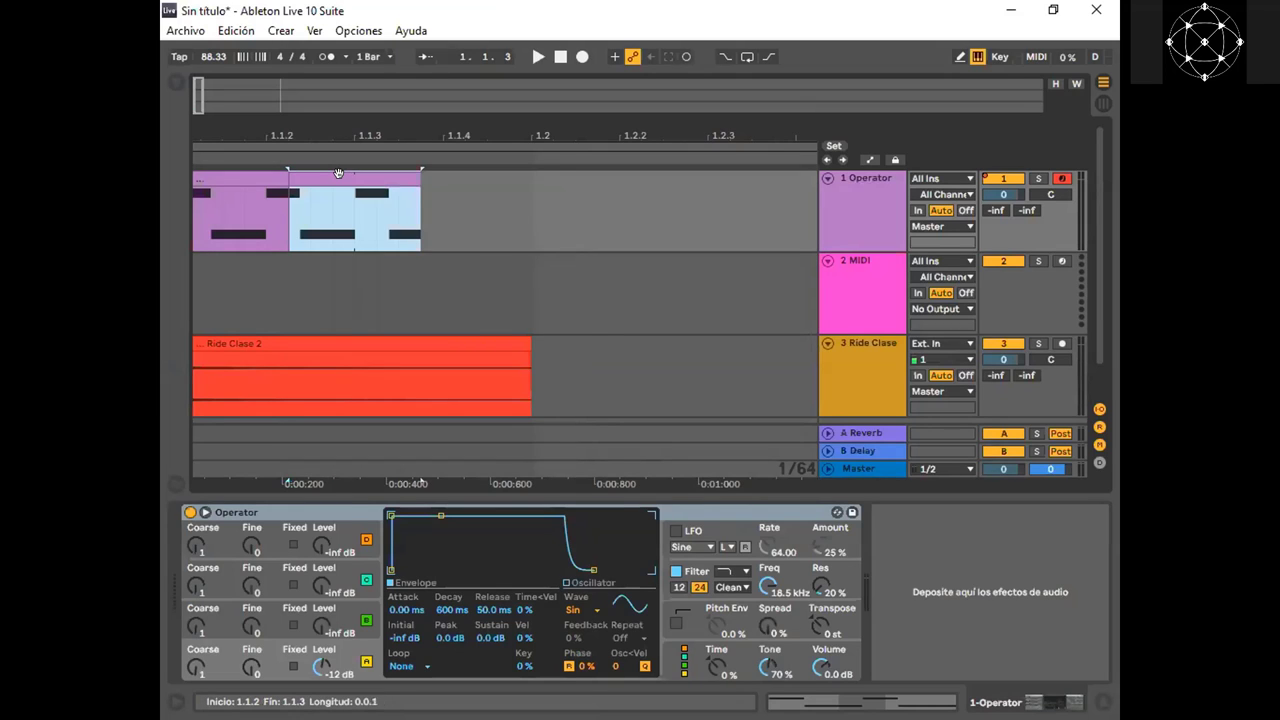
right_click(340, 175)
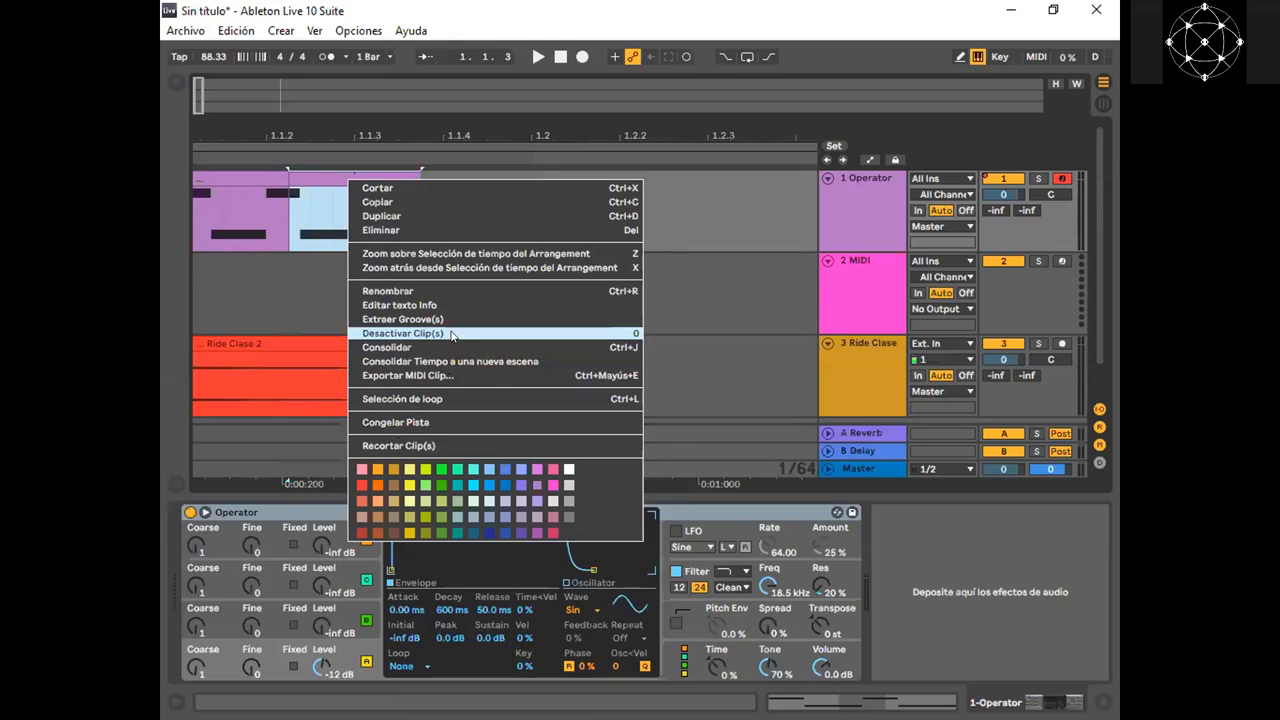
click(409, 532)
right_click(379, 185)
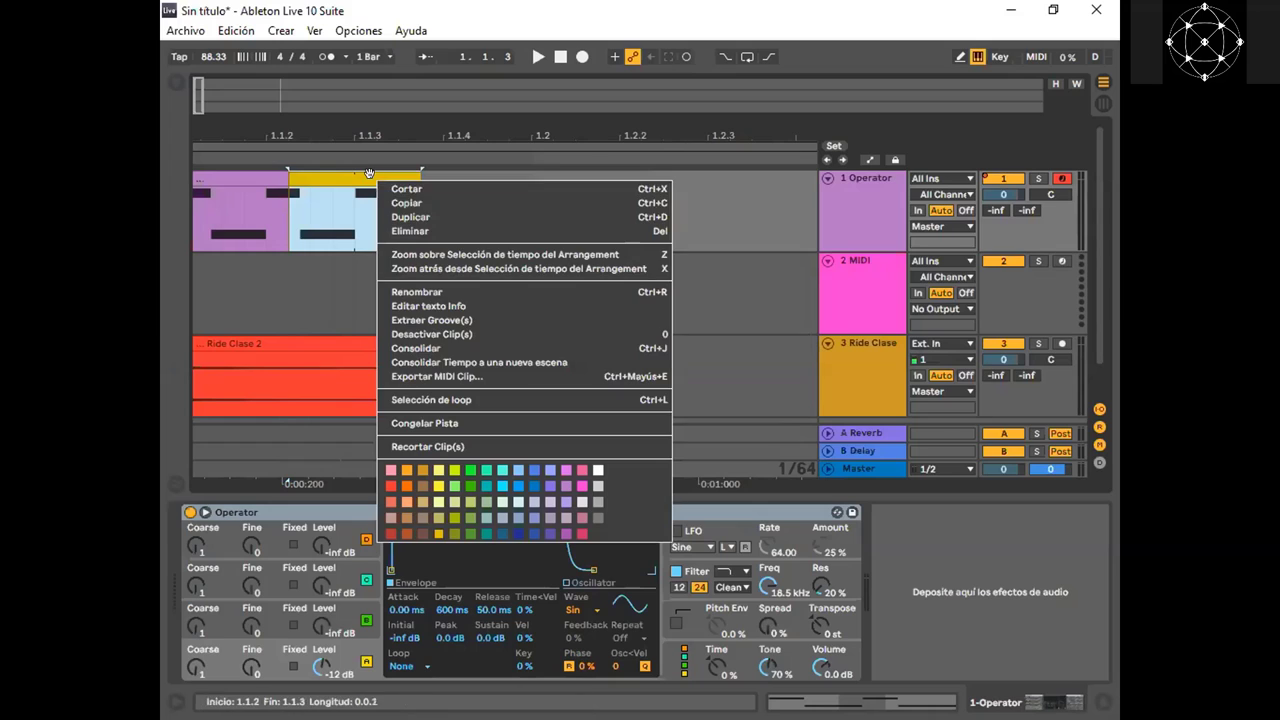
click(425, 291)
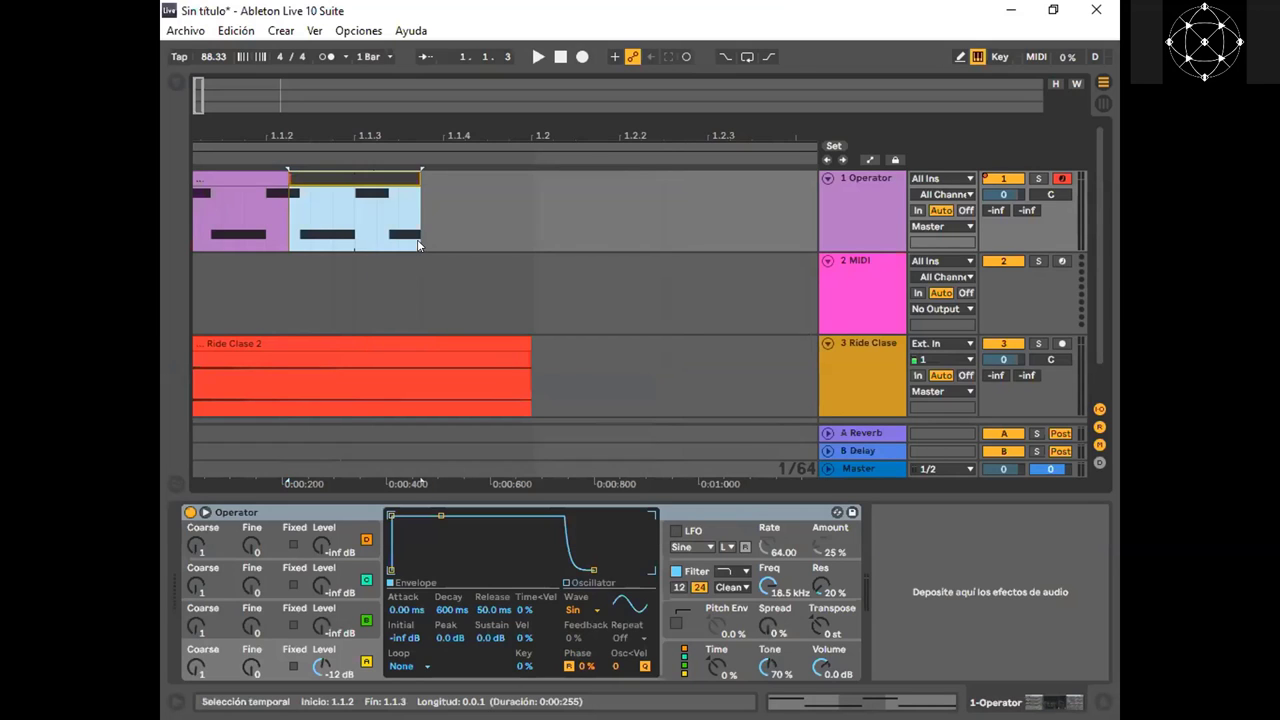
text(Operator)
key(Return)
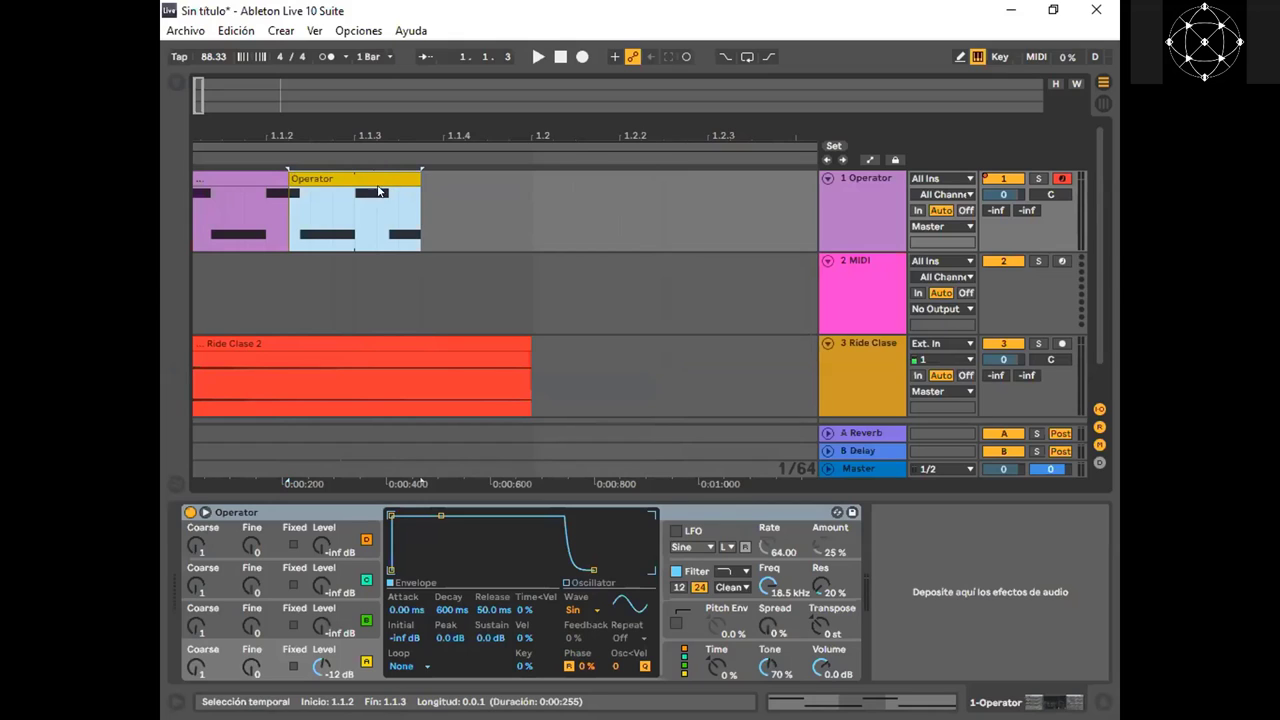
Shift the boundary between the purple and yellow clips slightly later, trimming the start of the yellow clip
drag(290, 180, 310, 192)
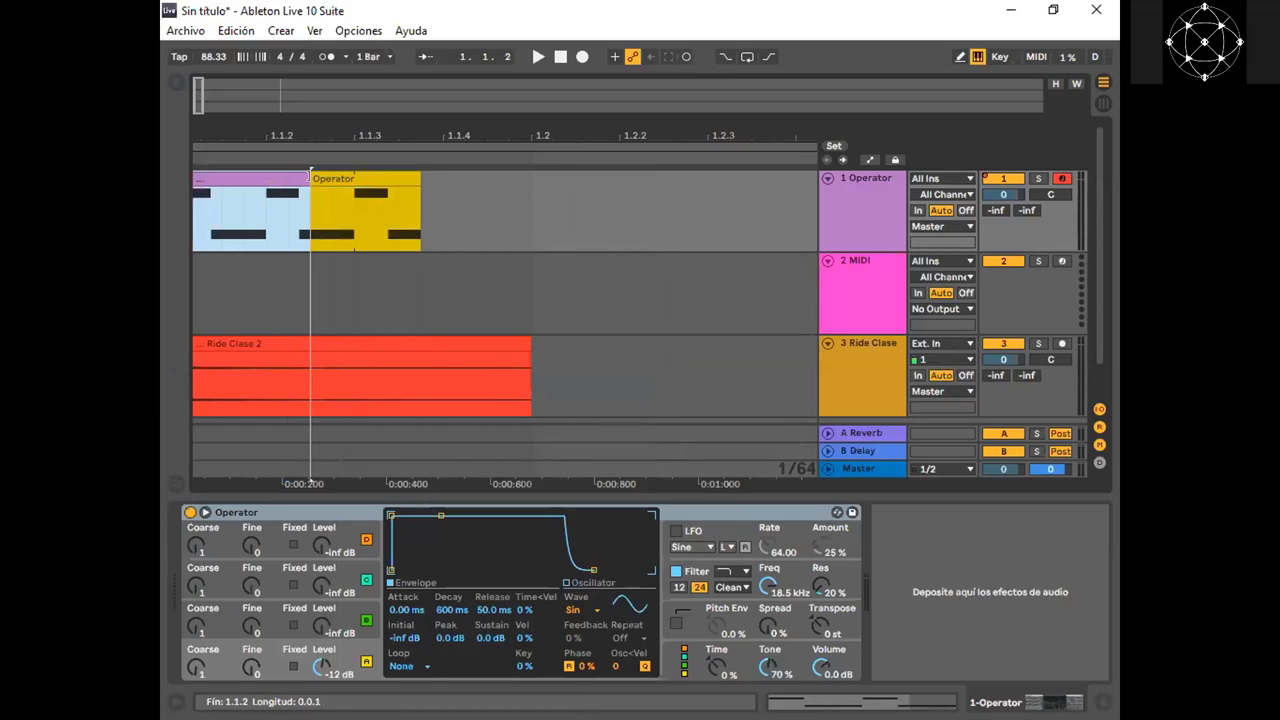
click(257, 234)
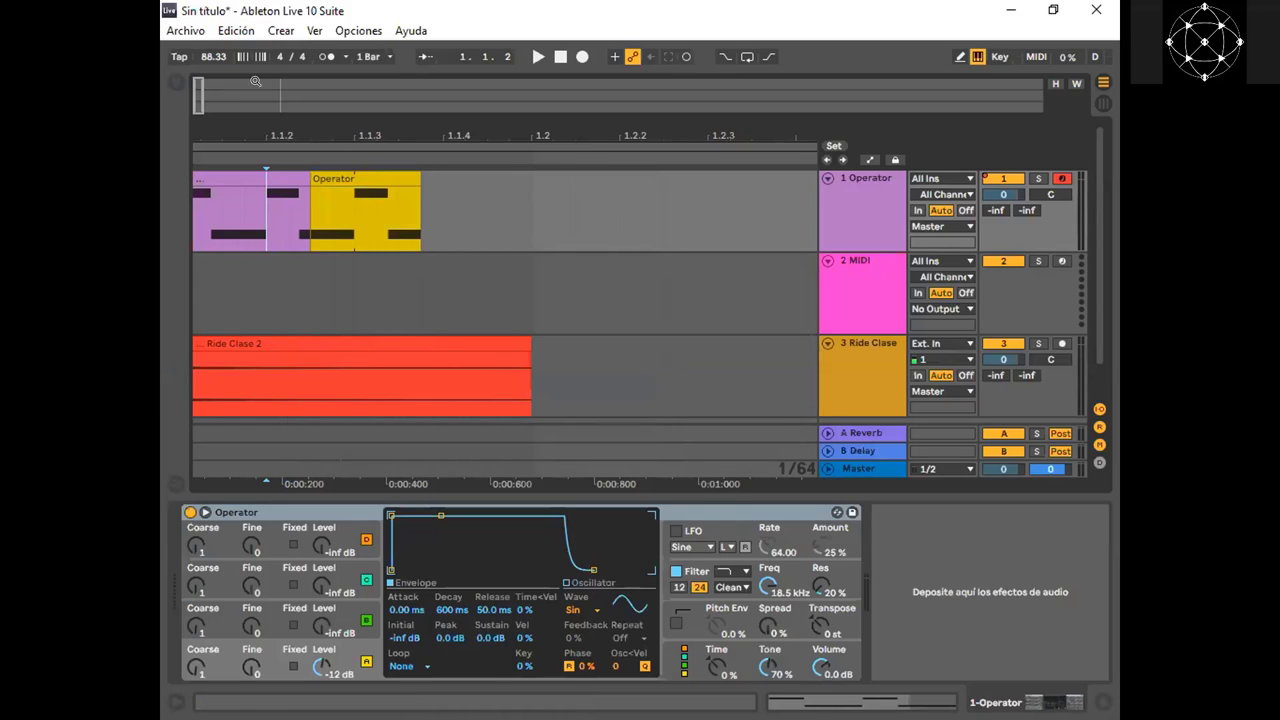
drag(196, 84, 191, 81)
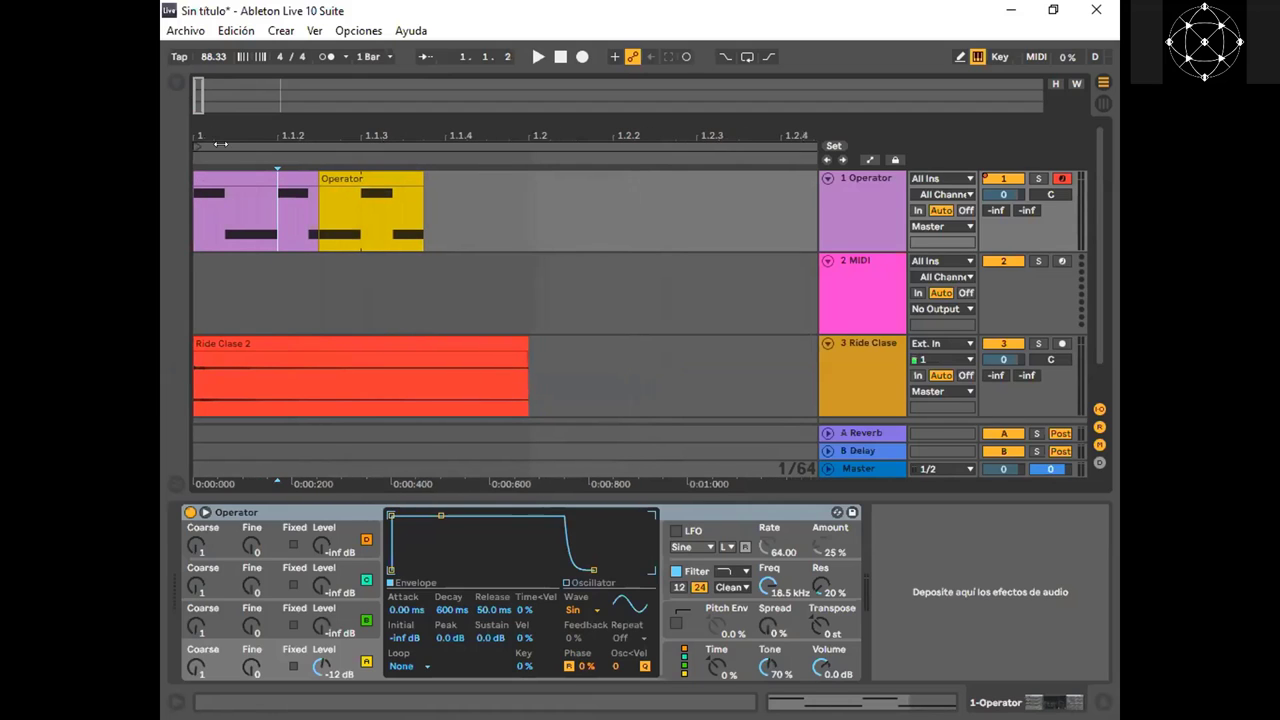
Move the yellow clip slightly earlier and shorten the purple clip to end at 1.1.2, leaving a gap between them
drag(303, 172, 315, 177)
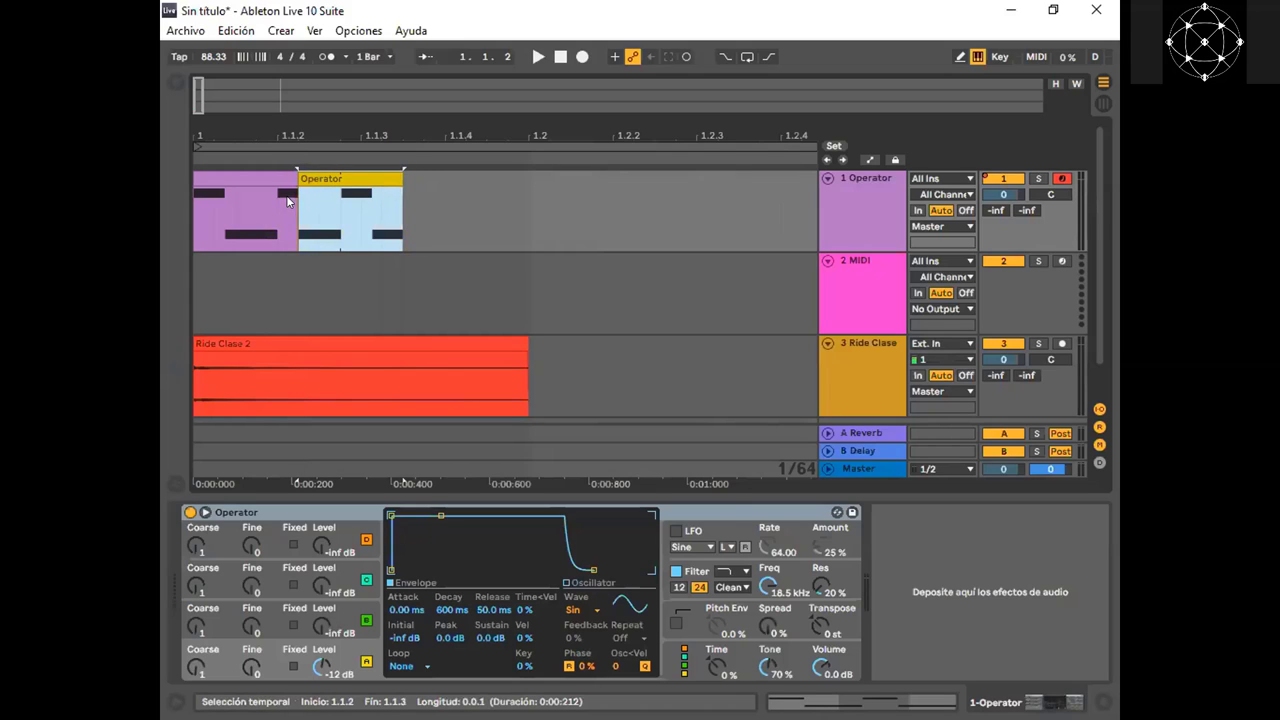
drag(288, 175, 277, 175)
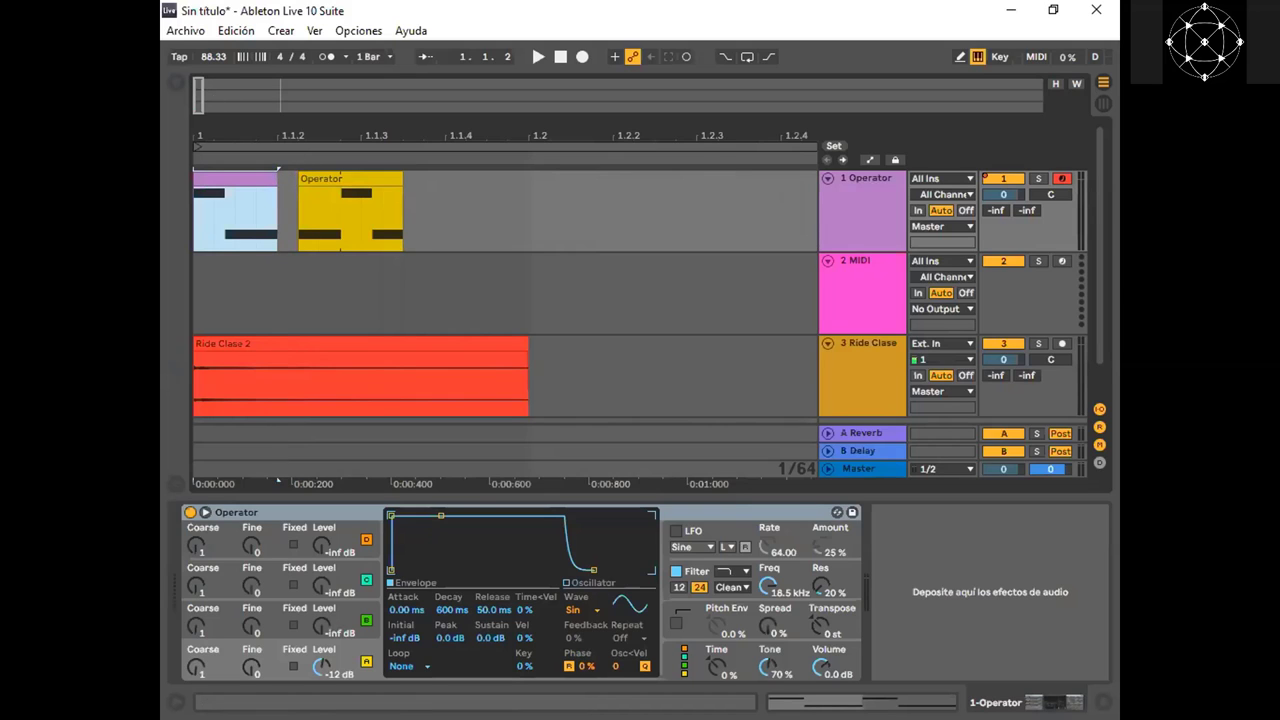
Examine the purple clip's notes in the note editor and hide the detail view to return to the arrangement
drag(300, 100, 478, 116)
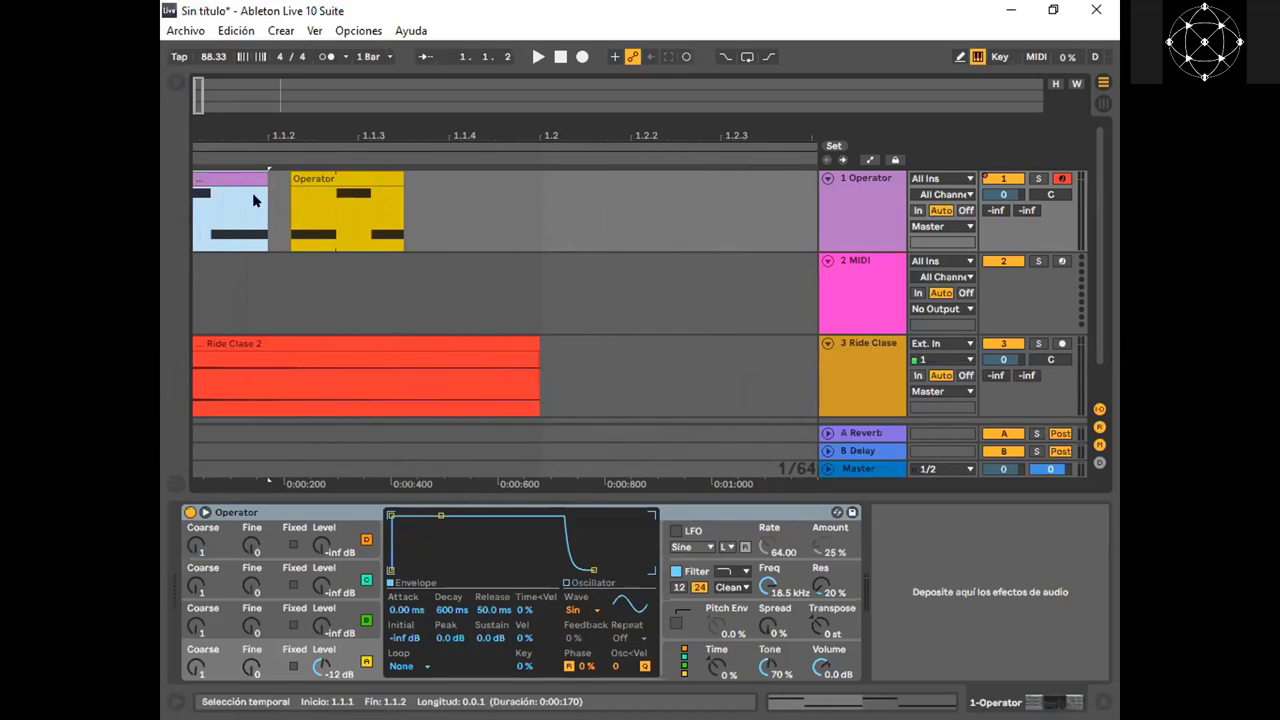
drag(280, 92, 316, 106)
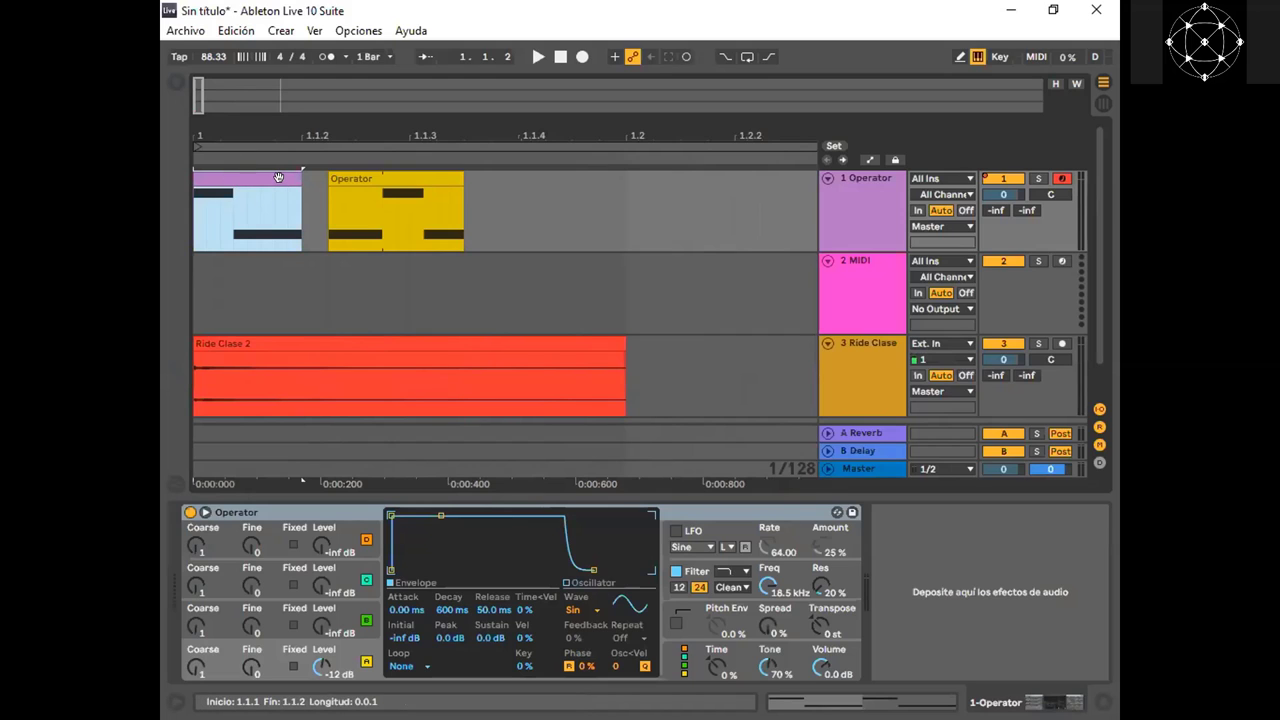
double_click(279, 177)
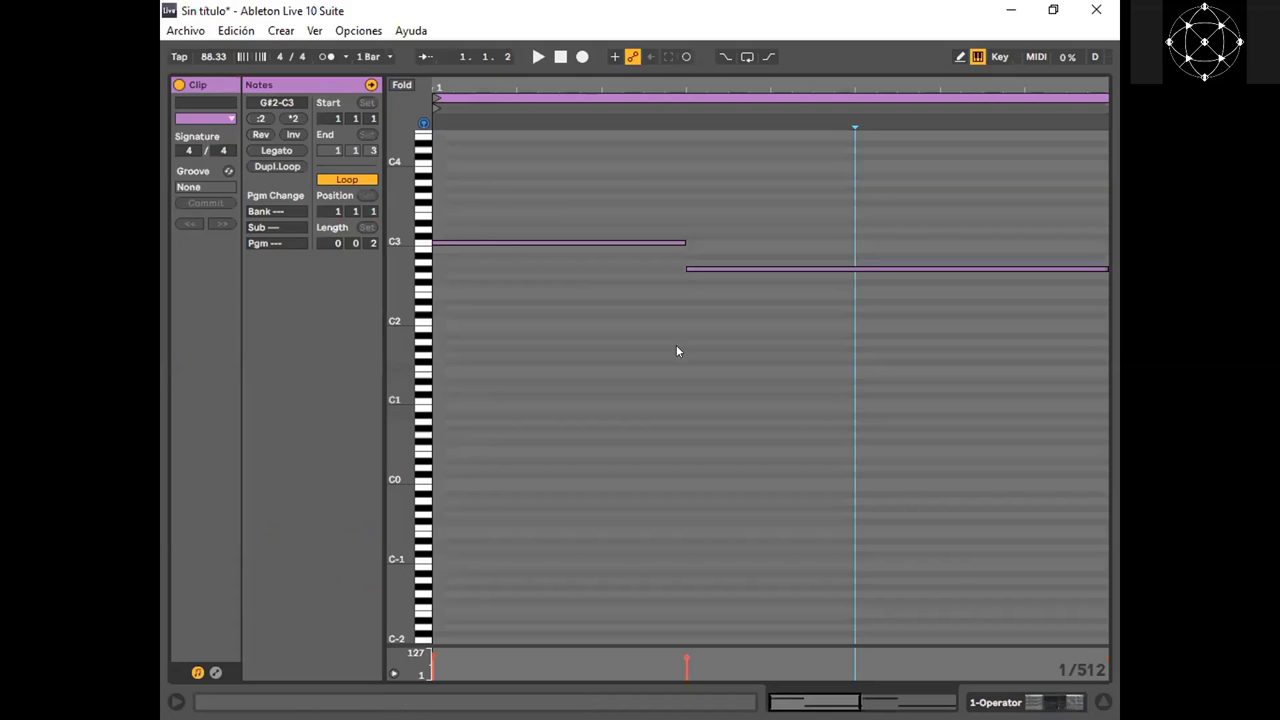
click(1104, 702)
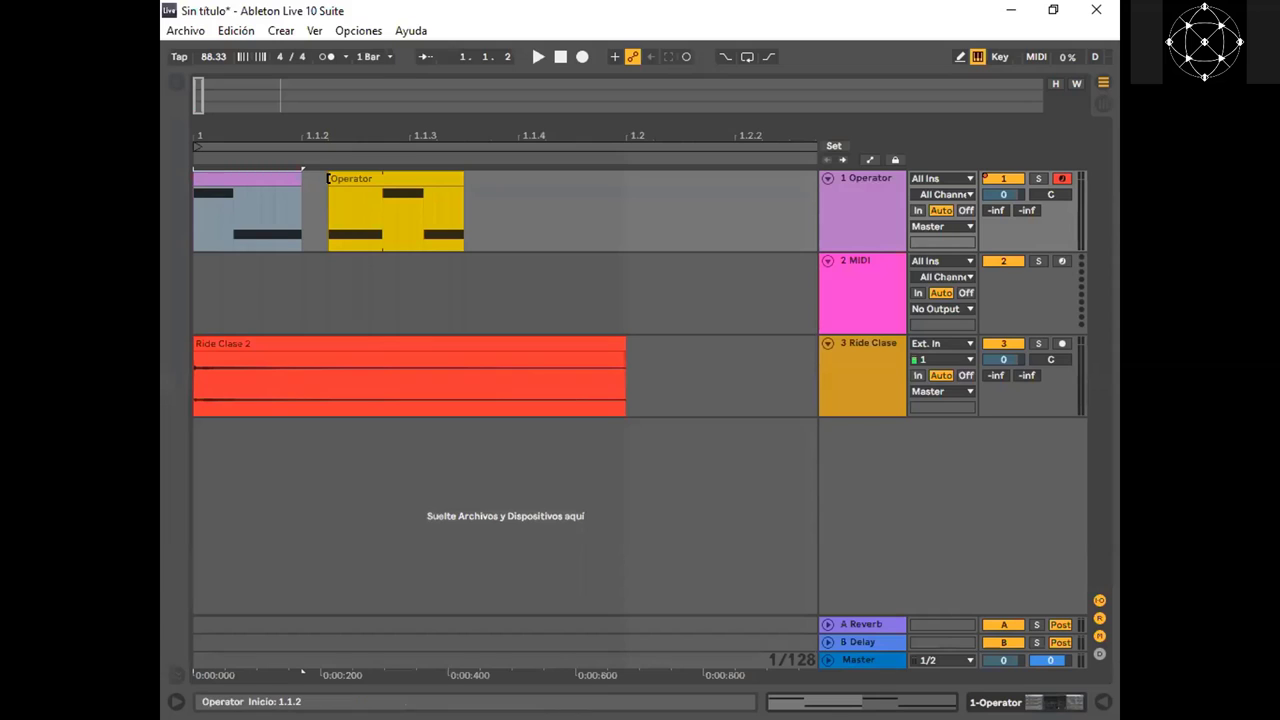
Move the yellow clip slightly closer to the purple clip and trim its start to shorten it
click(343, 178)
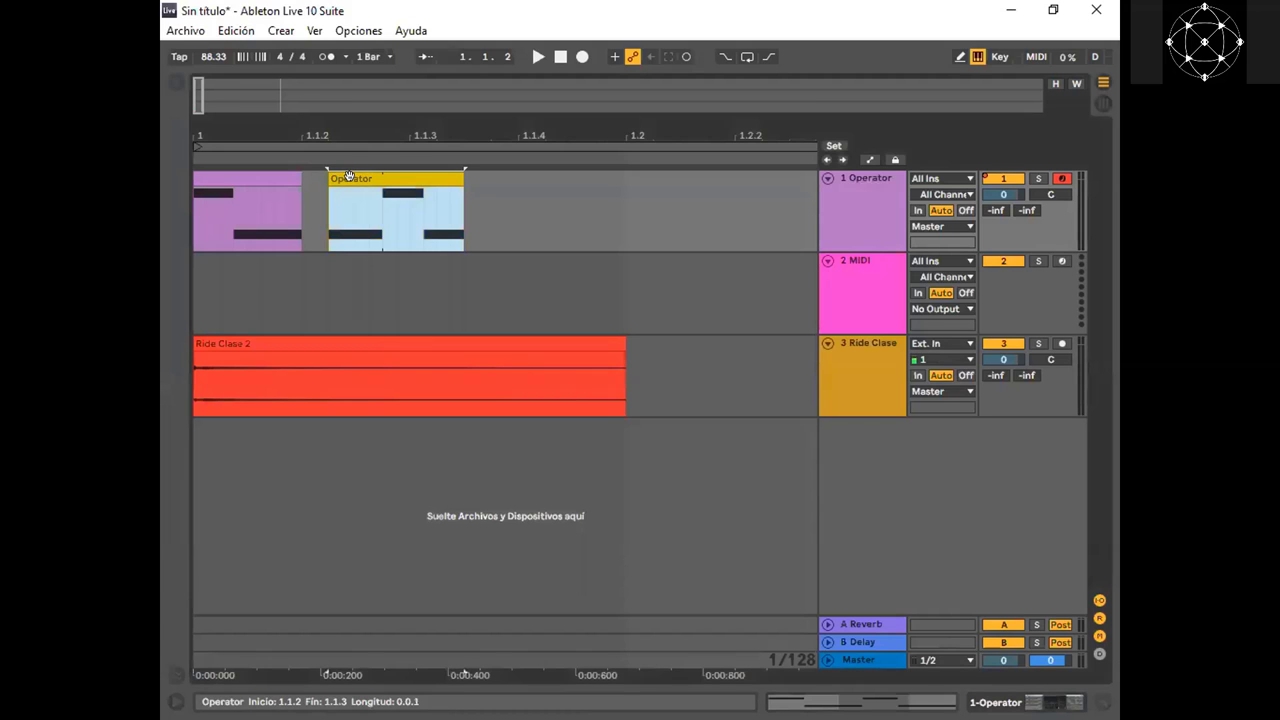
drag(345, 178, 331, 178)
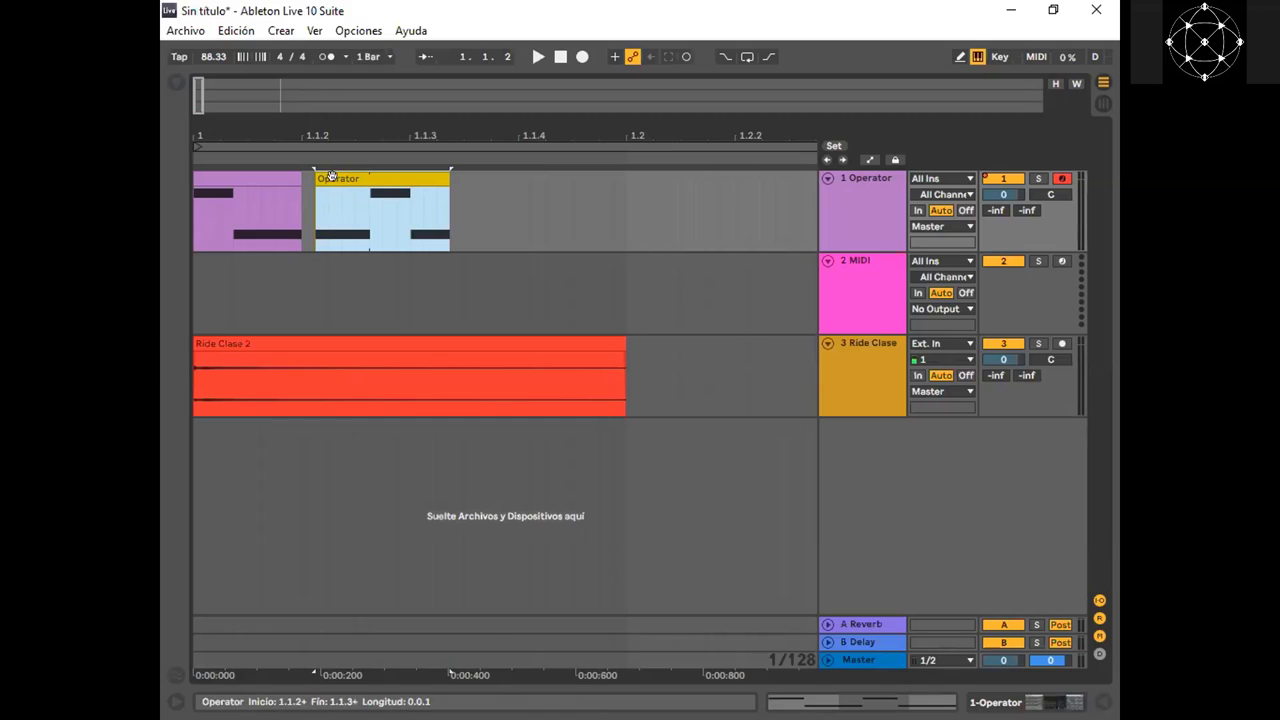
drag(315, 176, 333, 183)
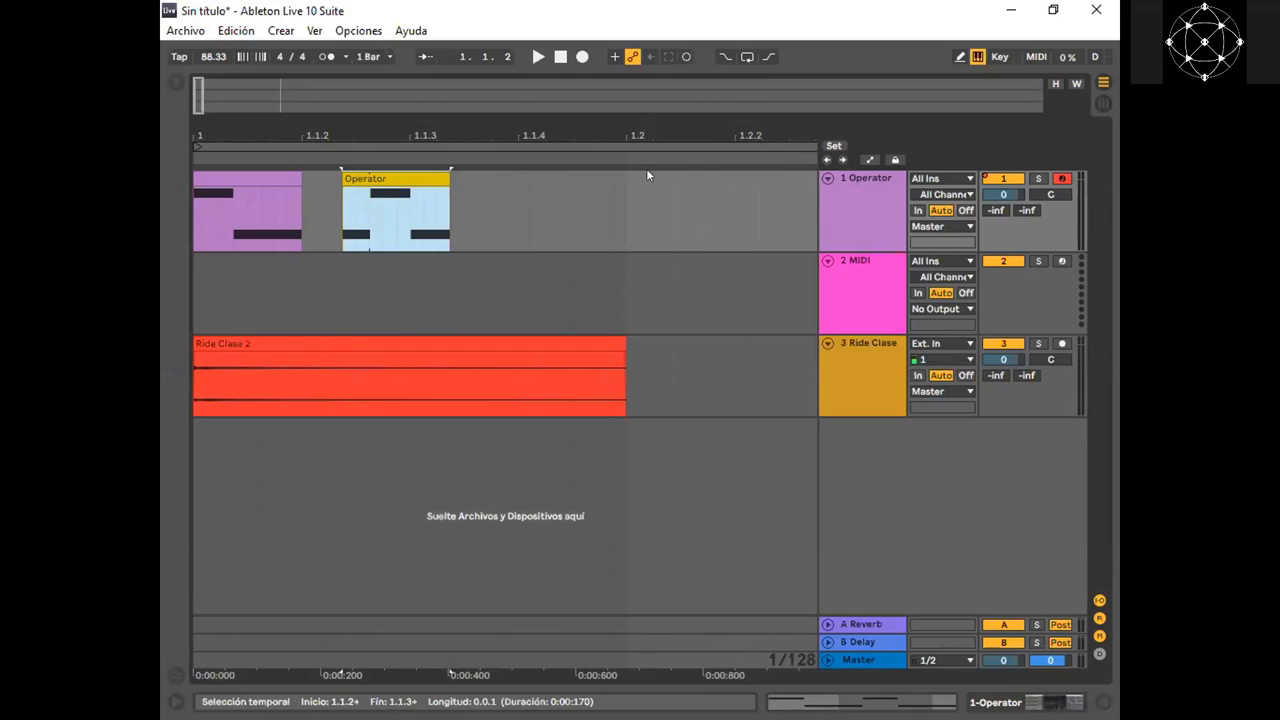
Place the yellow clip directly against the purple clip's end at 1.1.2 and add a copy right after it at 1.1.3
click(854, 218)
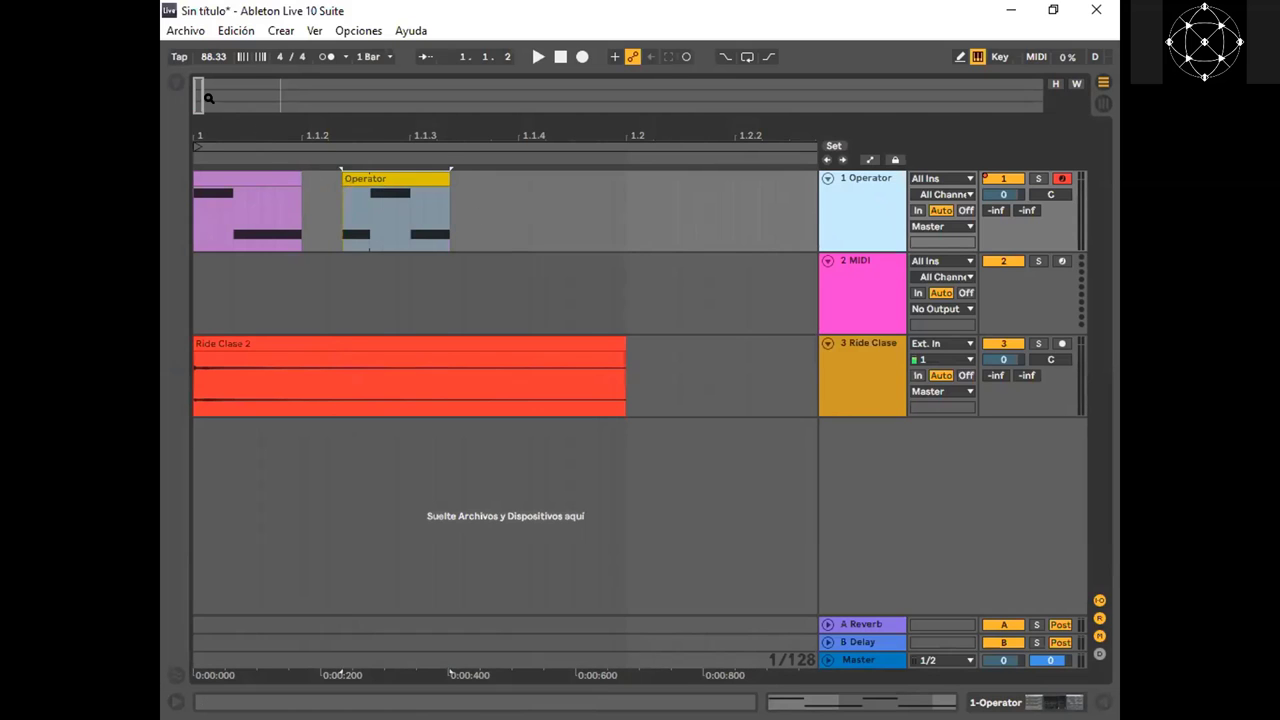
drag(198, 89, 197, 90)
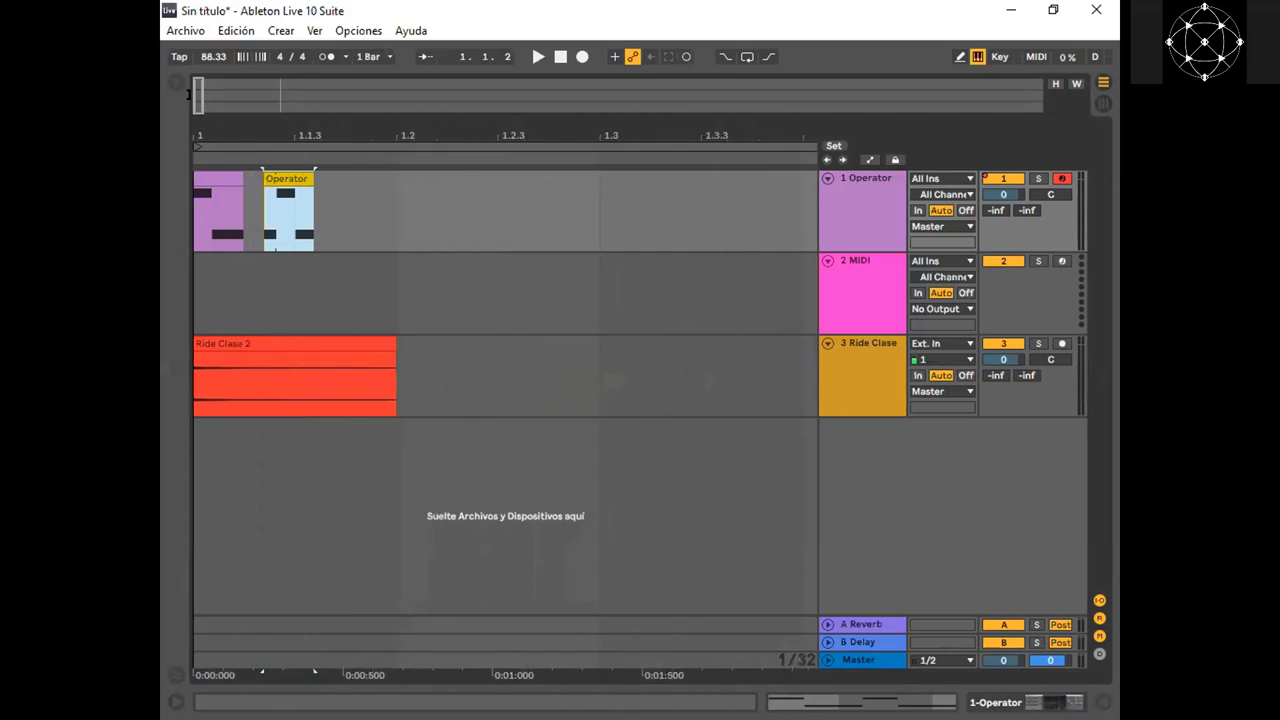
drag(273, 166, 258, 177)
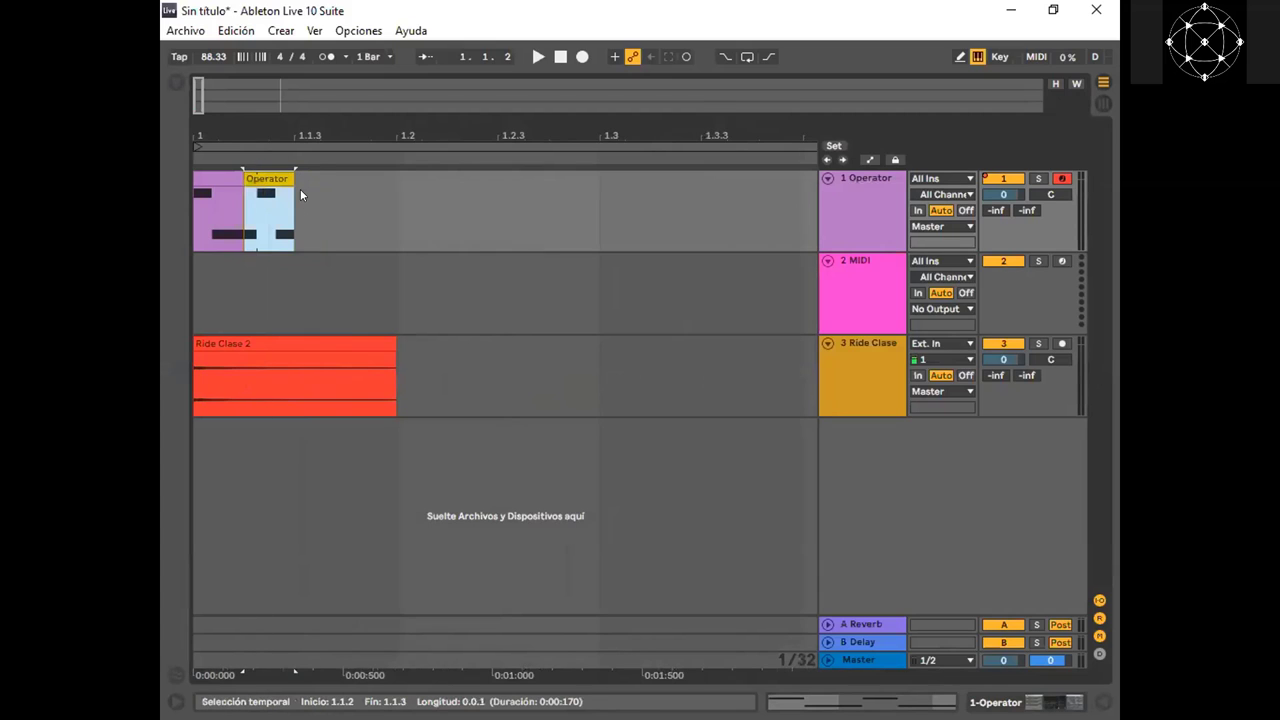
click(298, 190)
key(ctrl+v)
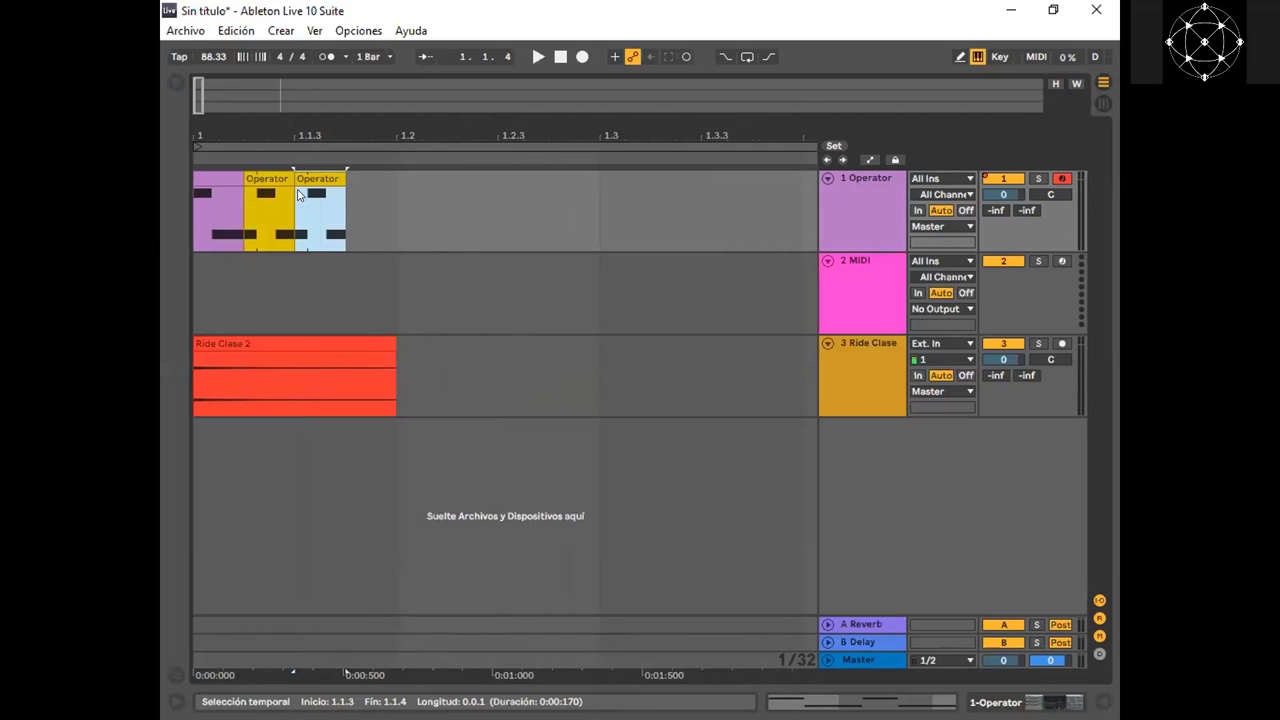
Select the range from the middle of the first yellow clip to the end of the second and duplicate it three times
click(343, 207)
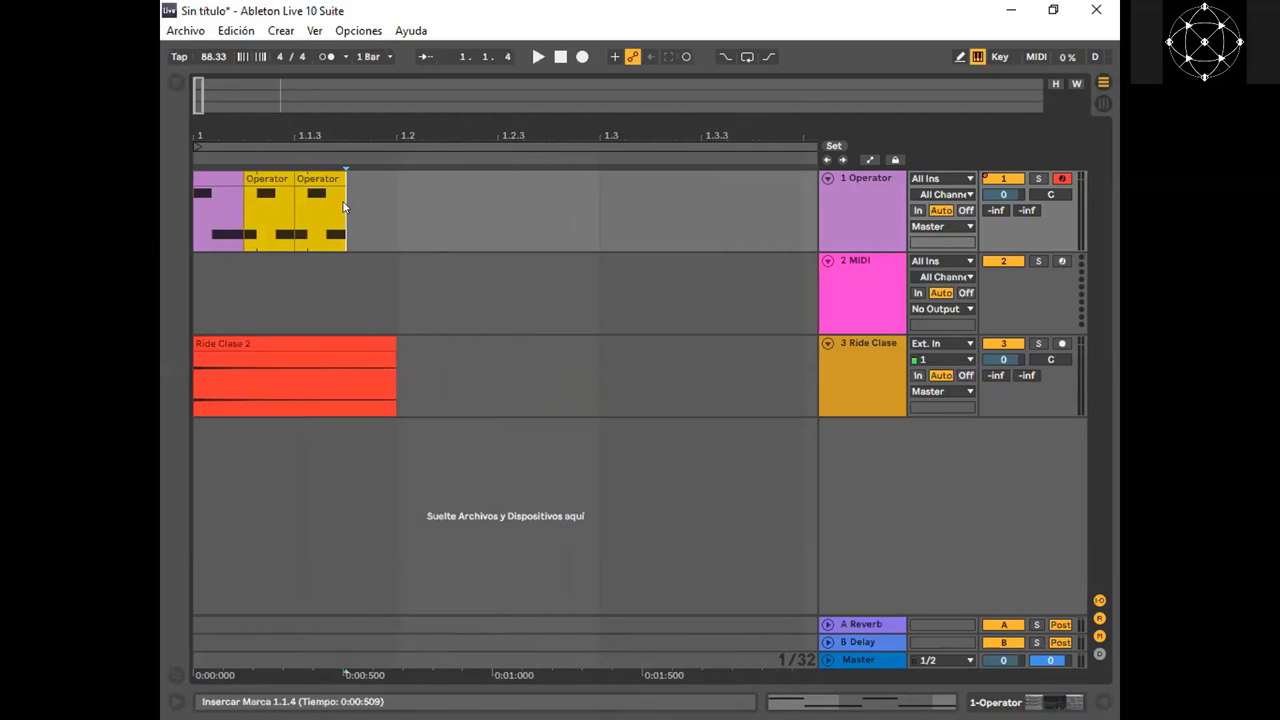
drag(343, 207, 268, 192)
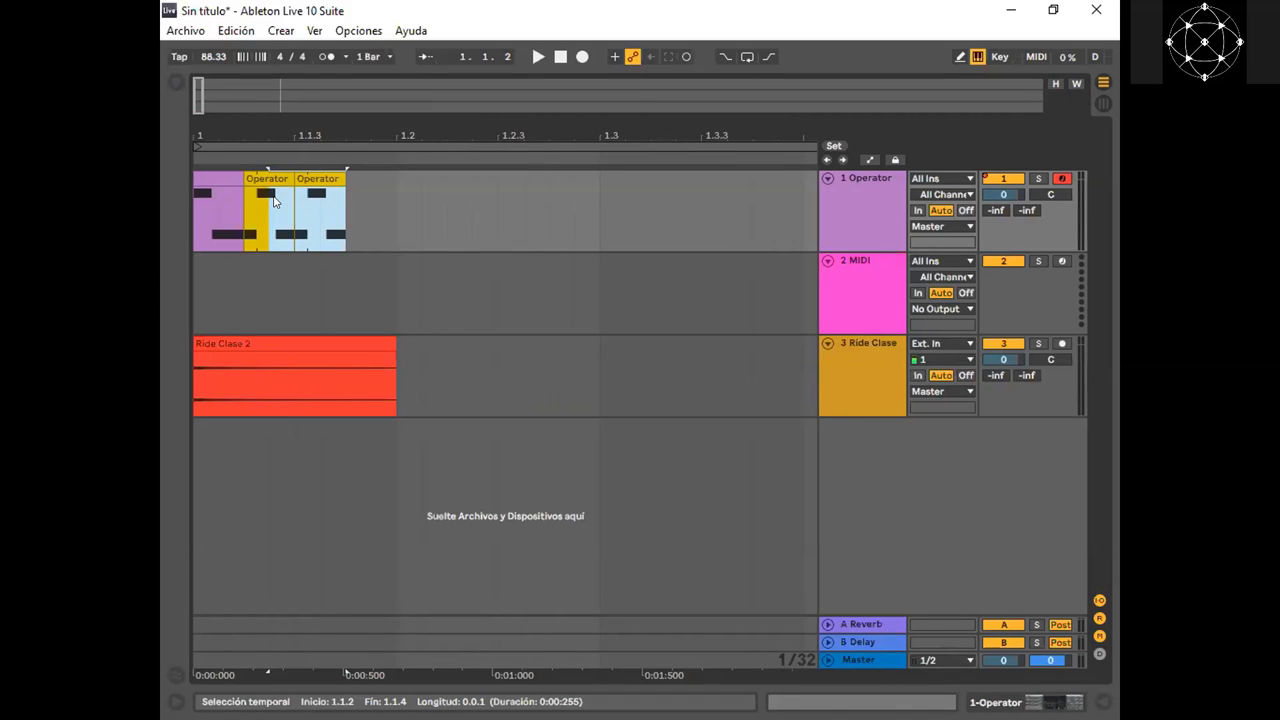
key(ctrl+d)
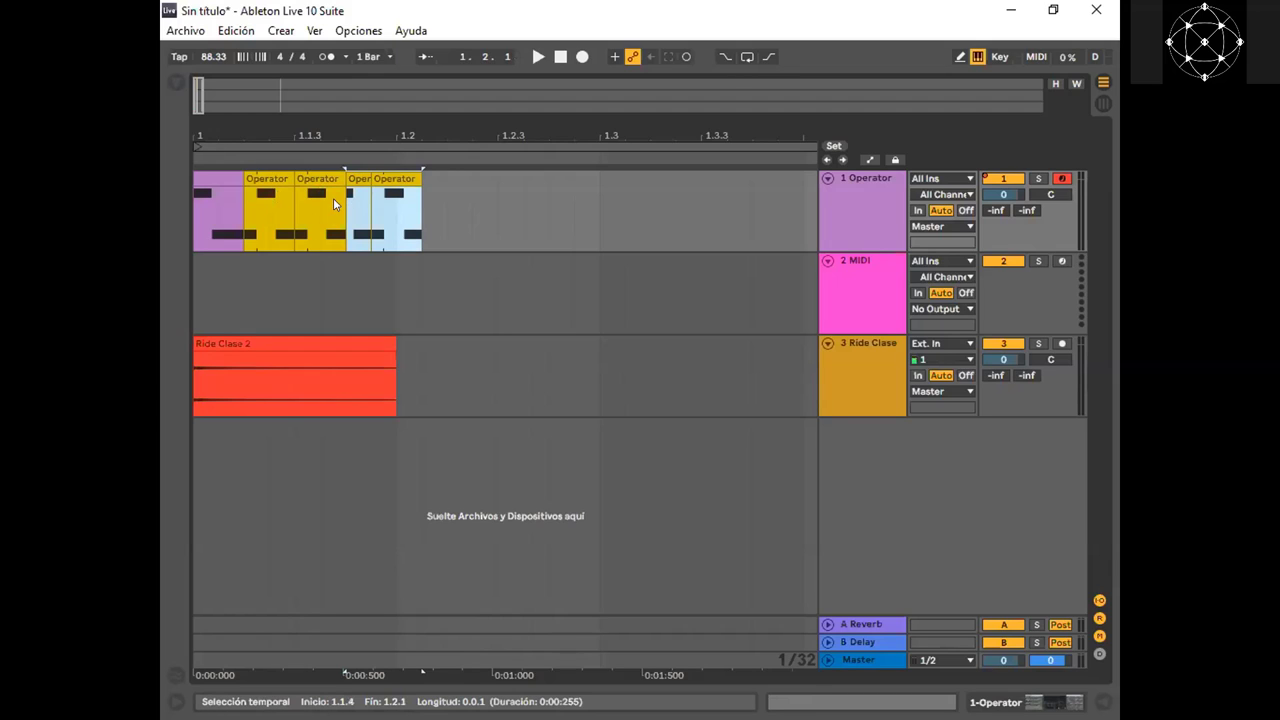
click(354, 176)
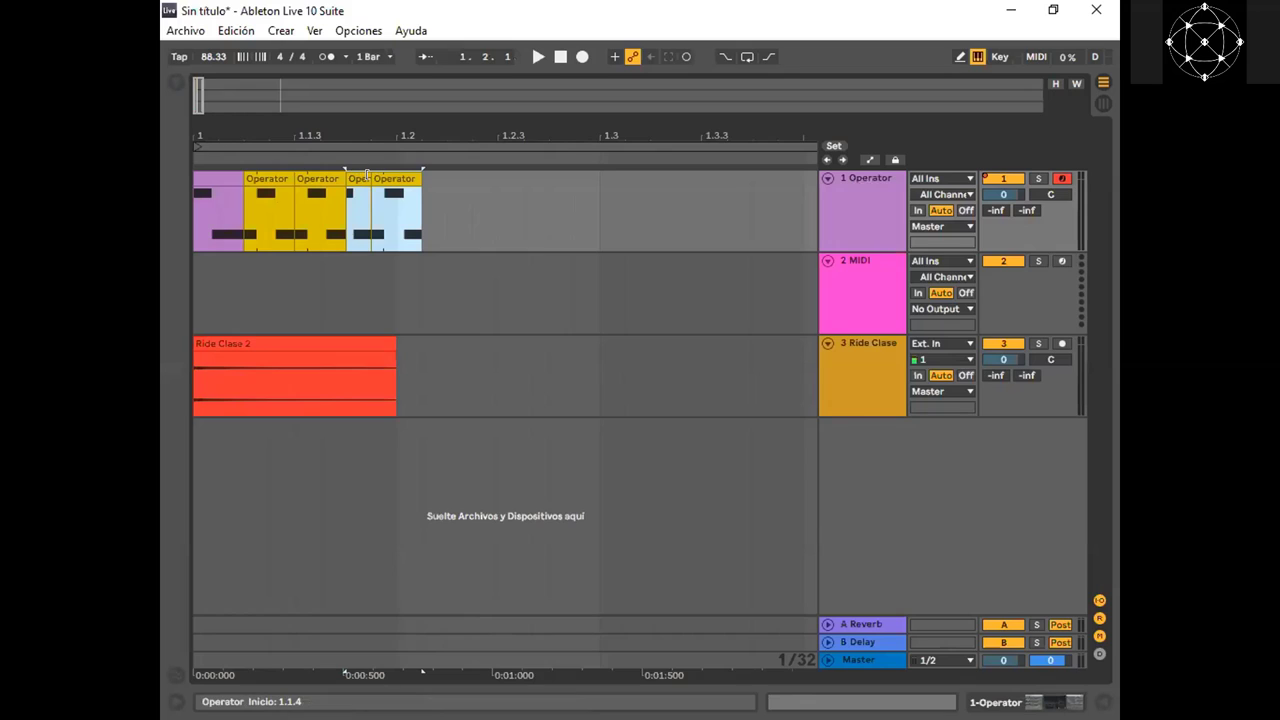
key(ctrl+d)
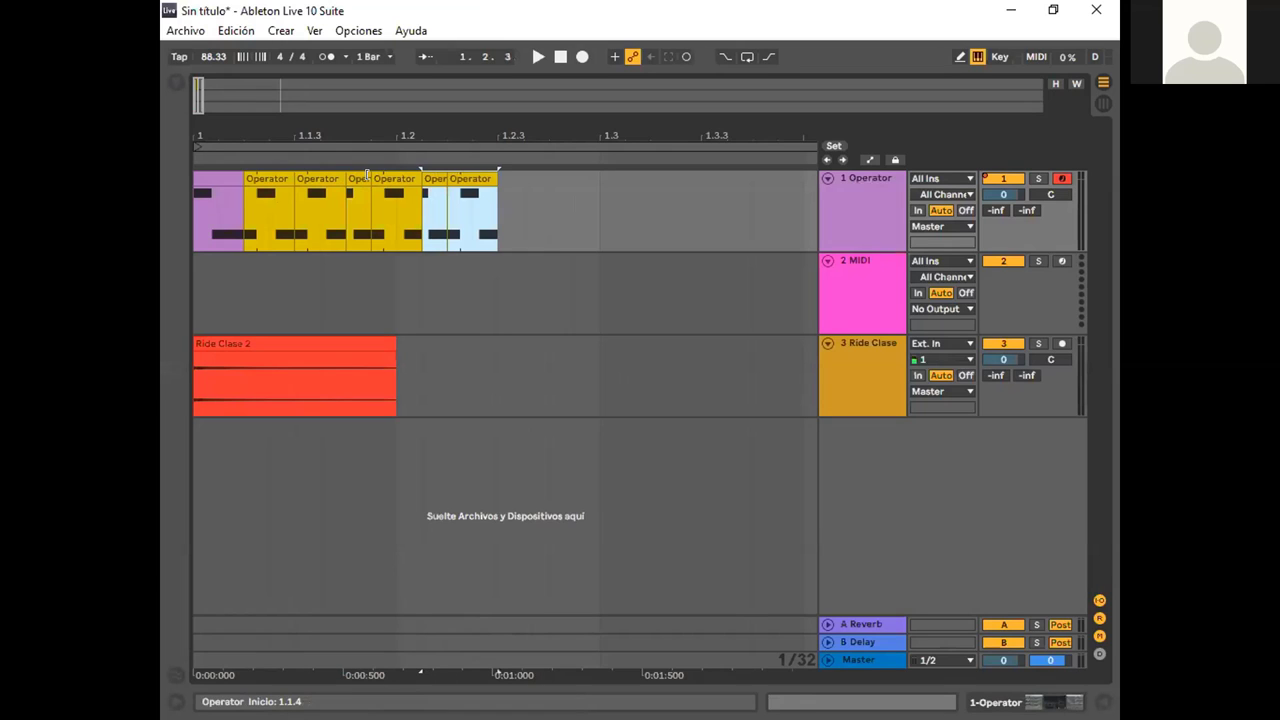
key(ctrl+d)
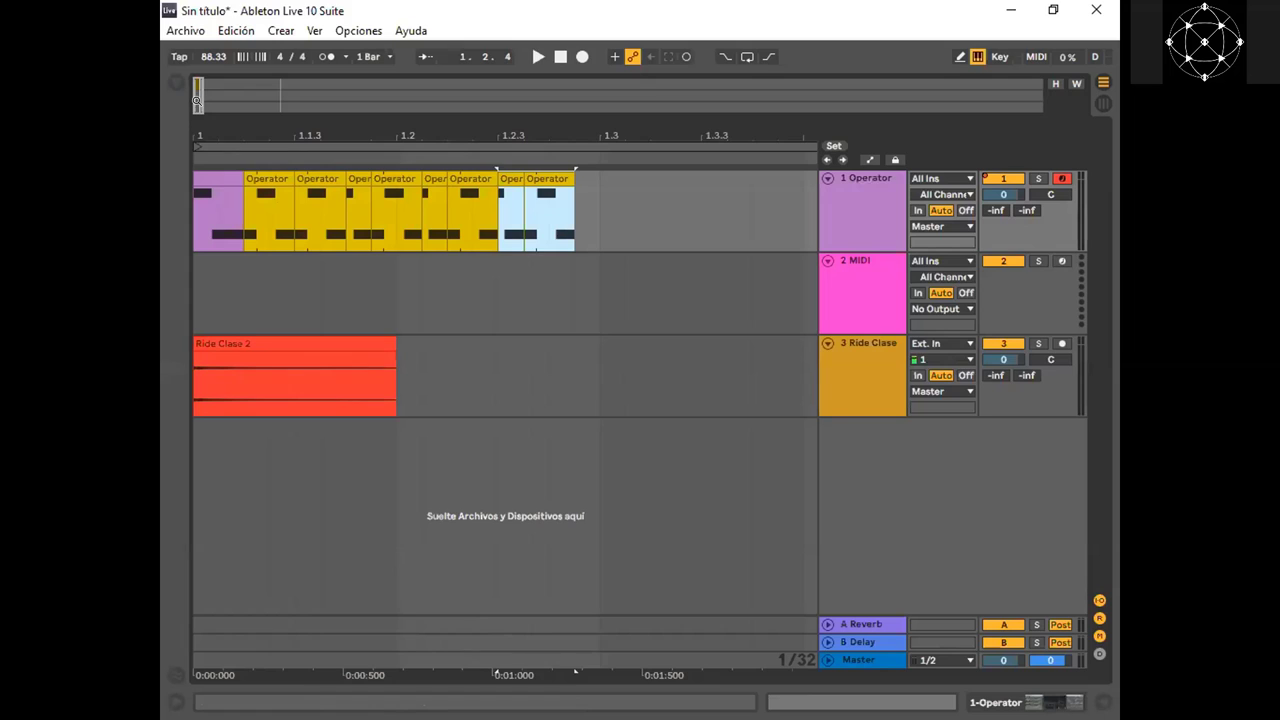
Keep duplicating the selected yellow clip range along the Operator track until it extends just past 2.4
drag(197, 85, 197, 48)
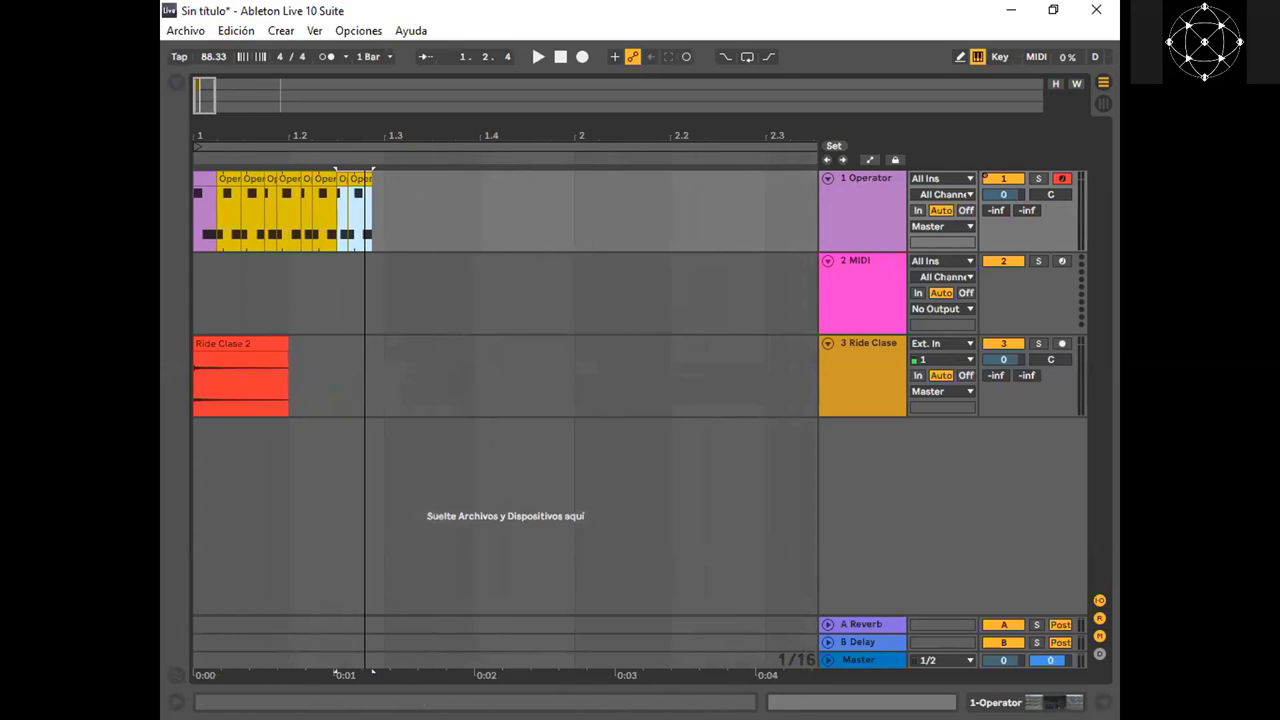
key(ctrl+d)
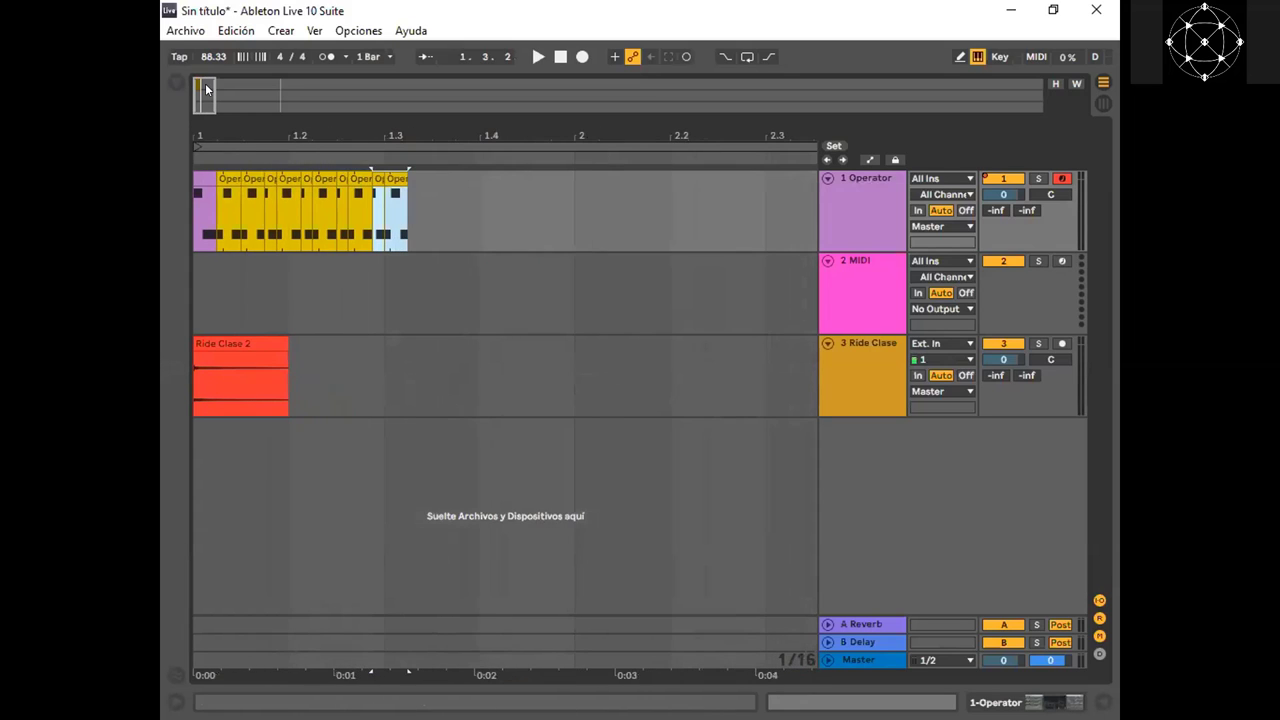
drag(206, 90, 202, 136)
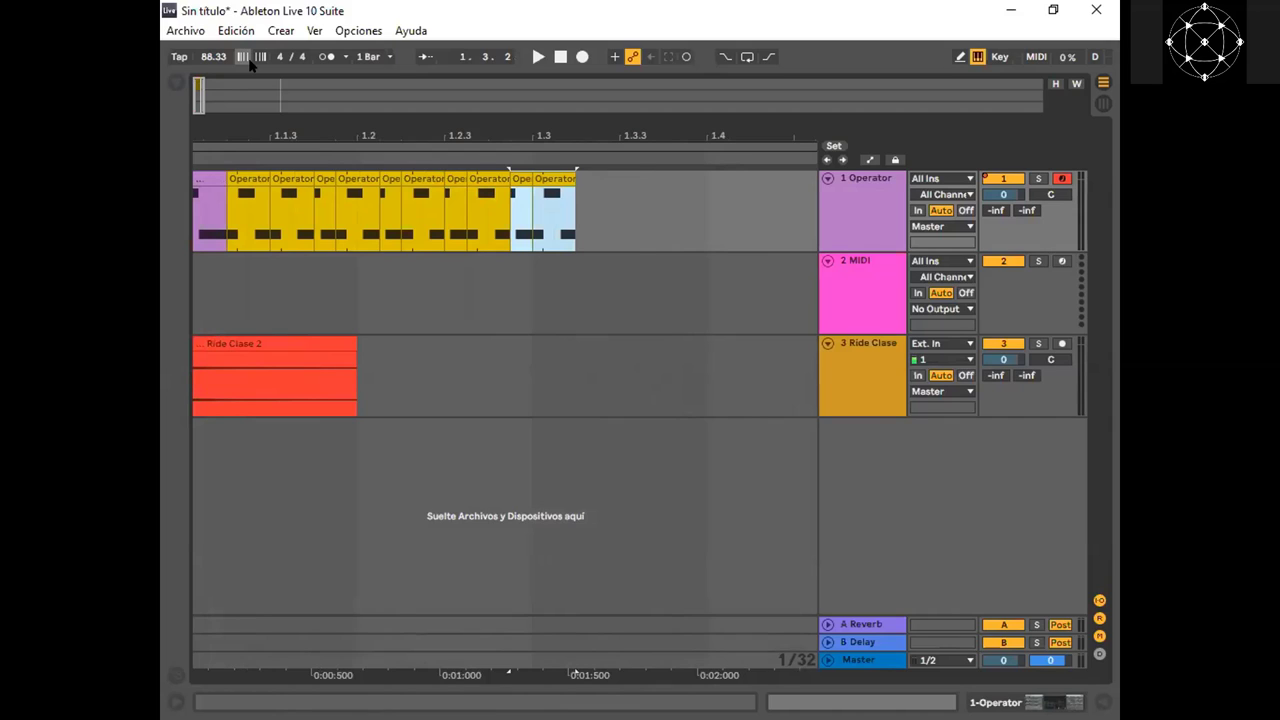
key(ctrl+d)
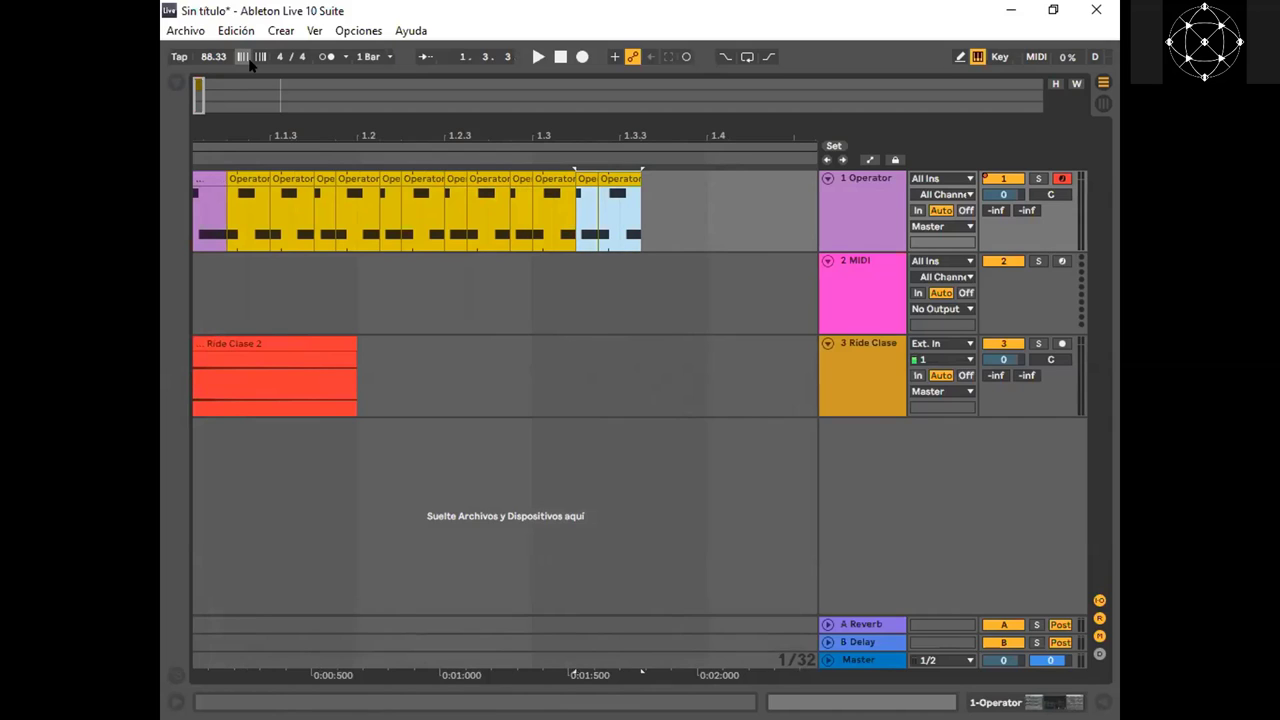
key(ctrl+d)
key(ctrl+d)
key(ctrl+d)
key(ctrl+d)
key(ctrl+d)
key(ctrl+d)
key(ctrl+d)
key(ctrl+d)
key(ctrl+d)
key(ctrl+d)
key(ctrl+d)
key(ctrl+d)
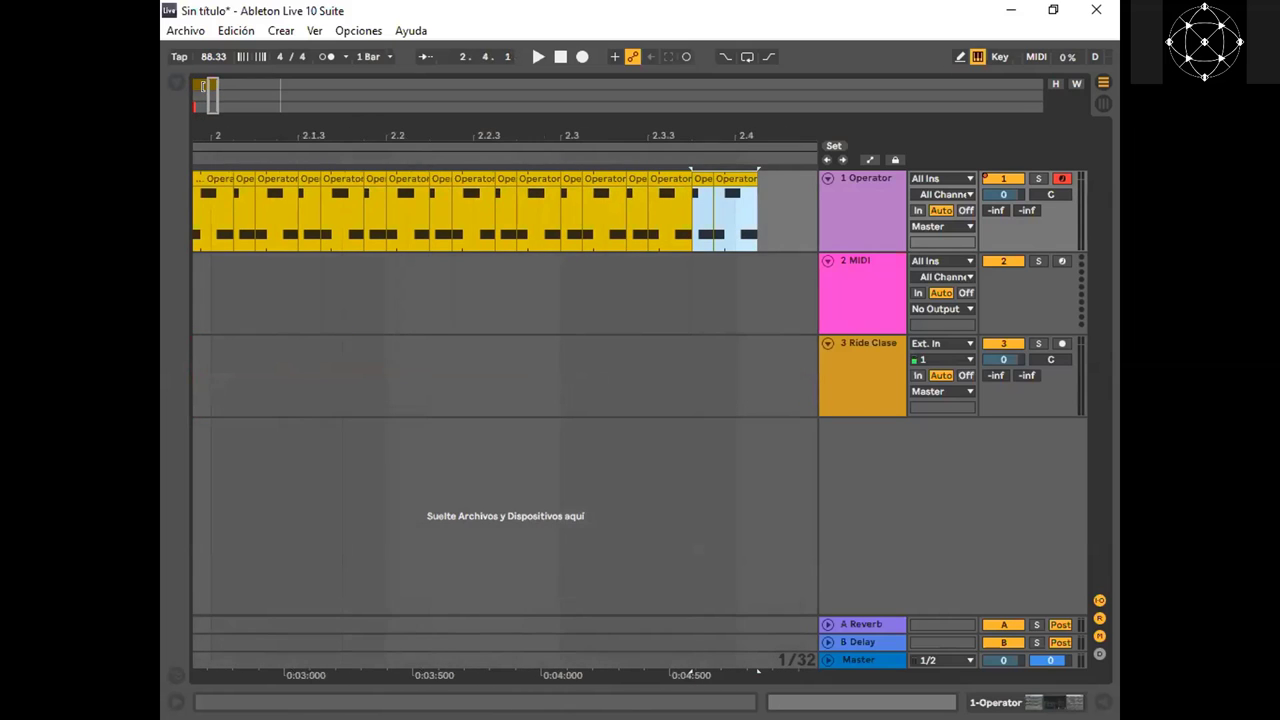
Duplicate the Ride Clase 2 audio clip three times so the copies fill the track up to bar 2
drag(203, 88, 204, 92)
click(229, 343)
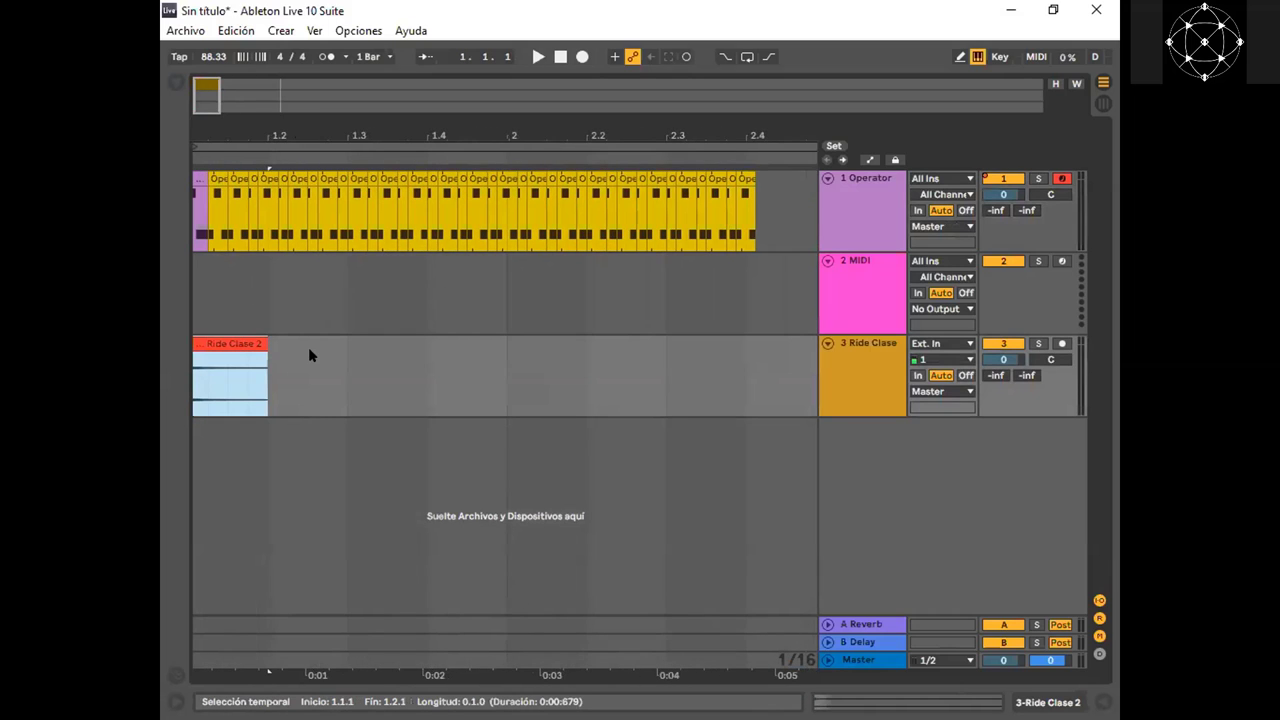
key(ctrl+d)
key(ctrl+d)
key(ctrl+d)
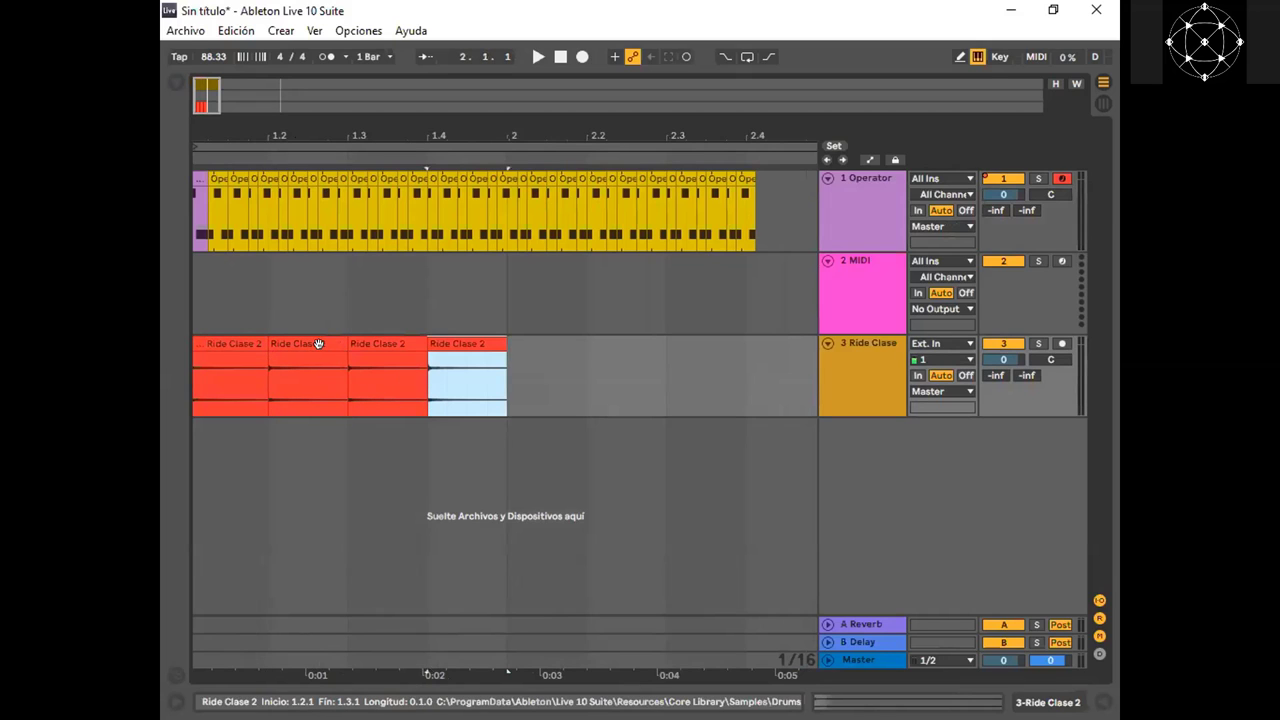
Copy the range spanning the end of the third and start of the fourth Ride Clase 2 clips and paste it at bar 2
drag(471, 384, 406, 375)
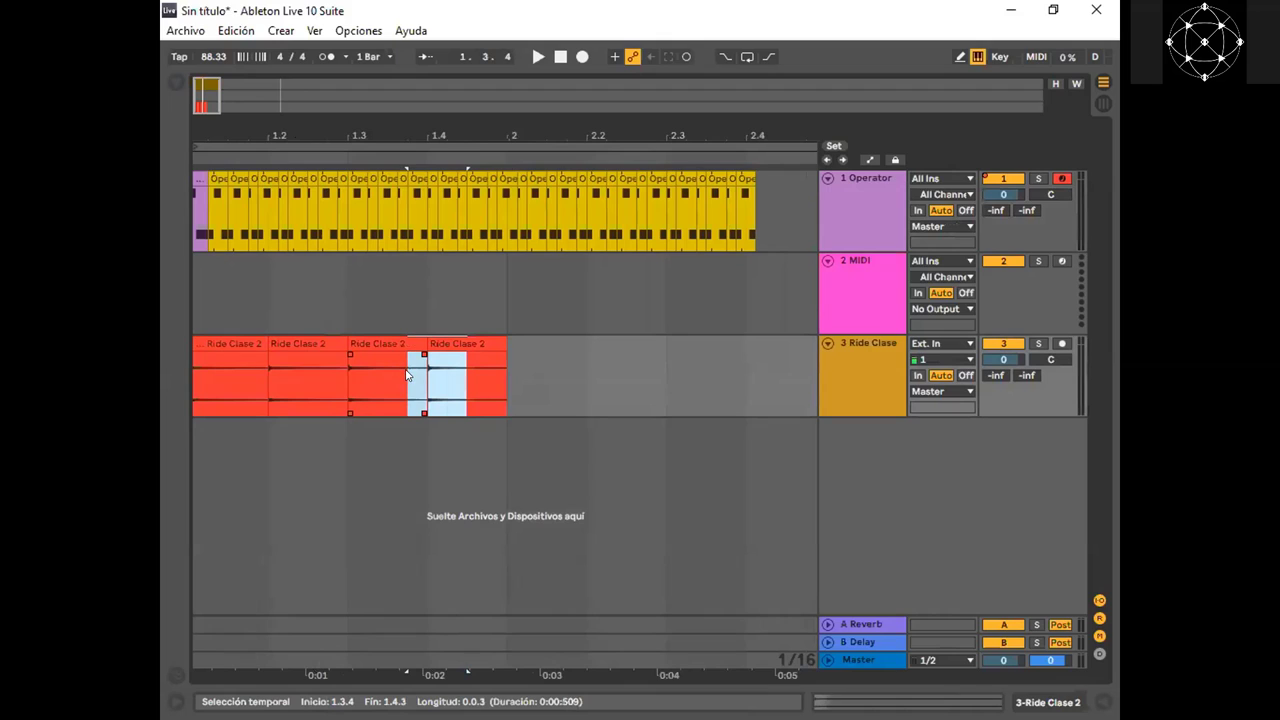
click(509, 379)
key(ctrl+v)
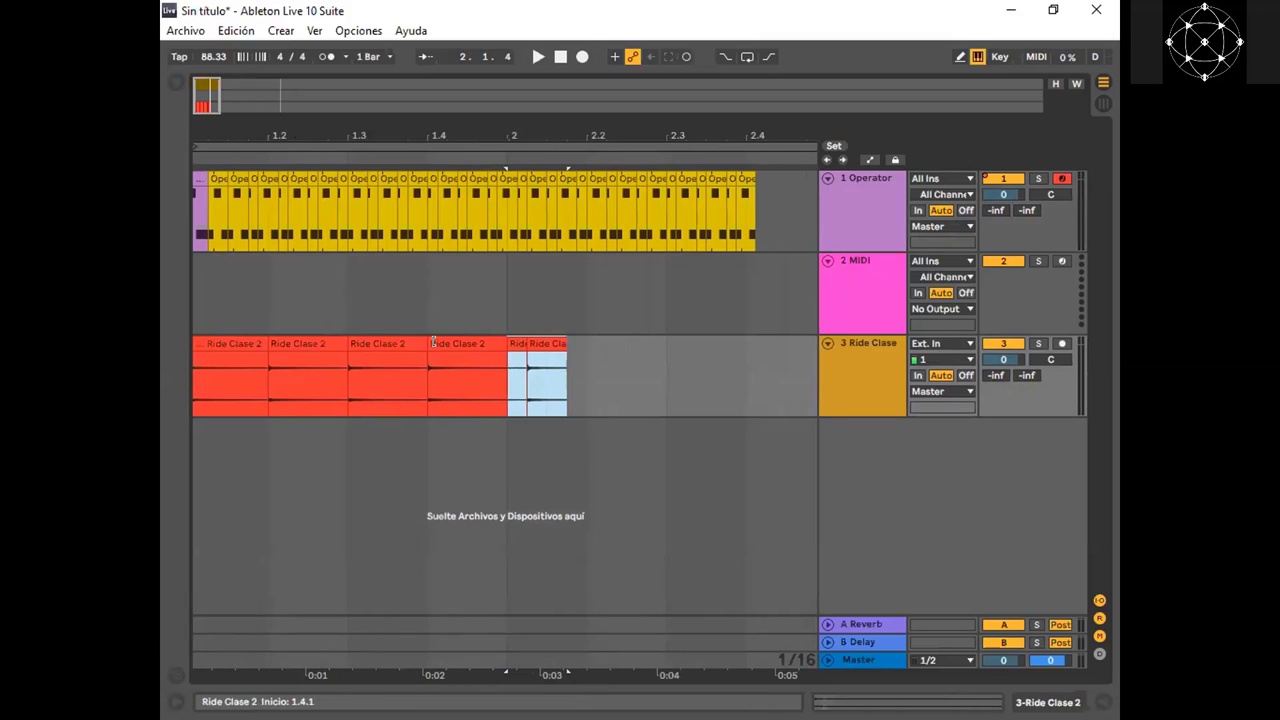
Examine the Operator track's device and the notes of one yellow clip, and return to the arrangement with the detail view hidden
double_click(201, 87)
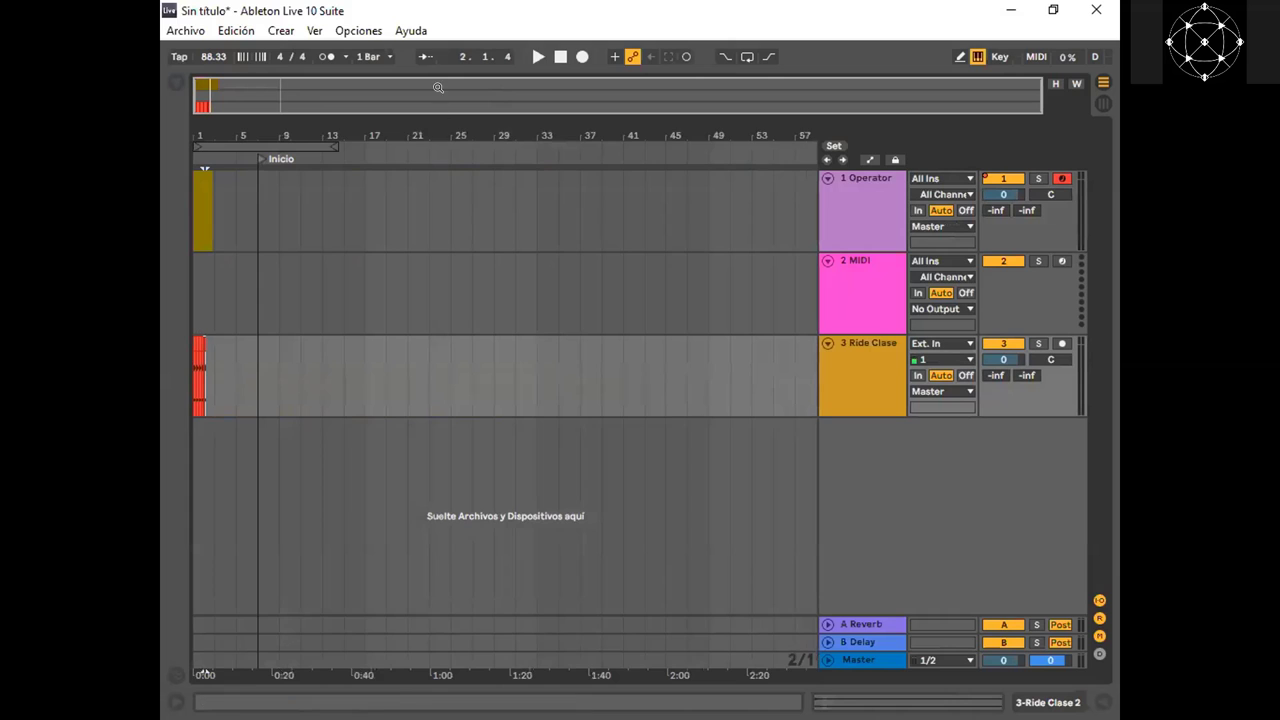
drag(376, 88, 211, 246)
click(341, 293)
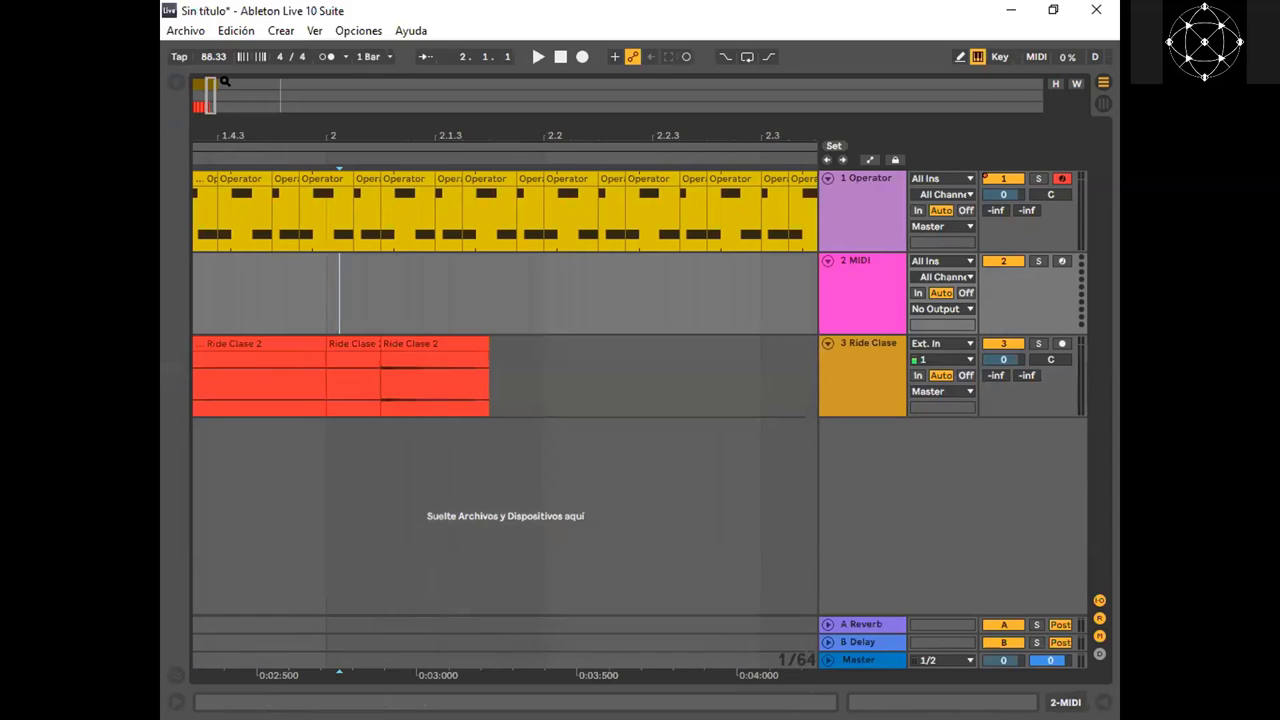
drag(203, 88, 210, 88)
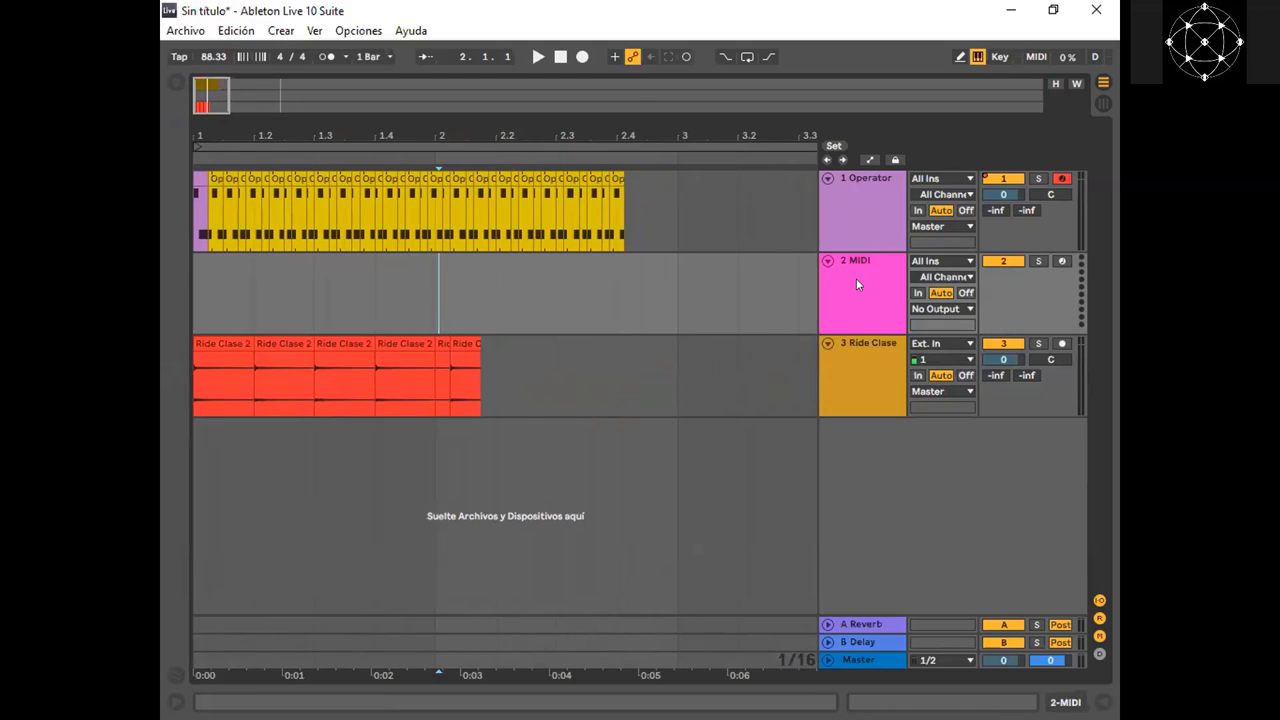
click(866, 220)
double_click(866, 220)
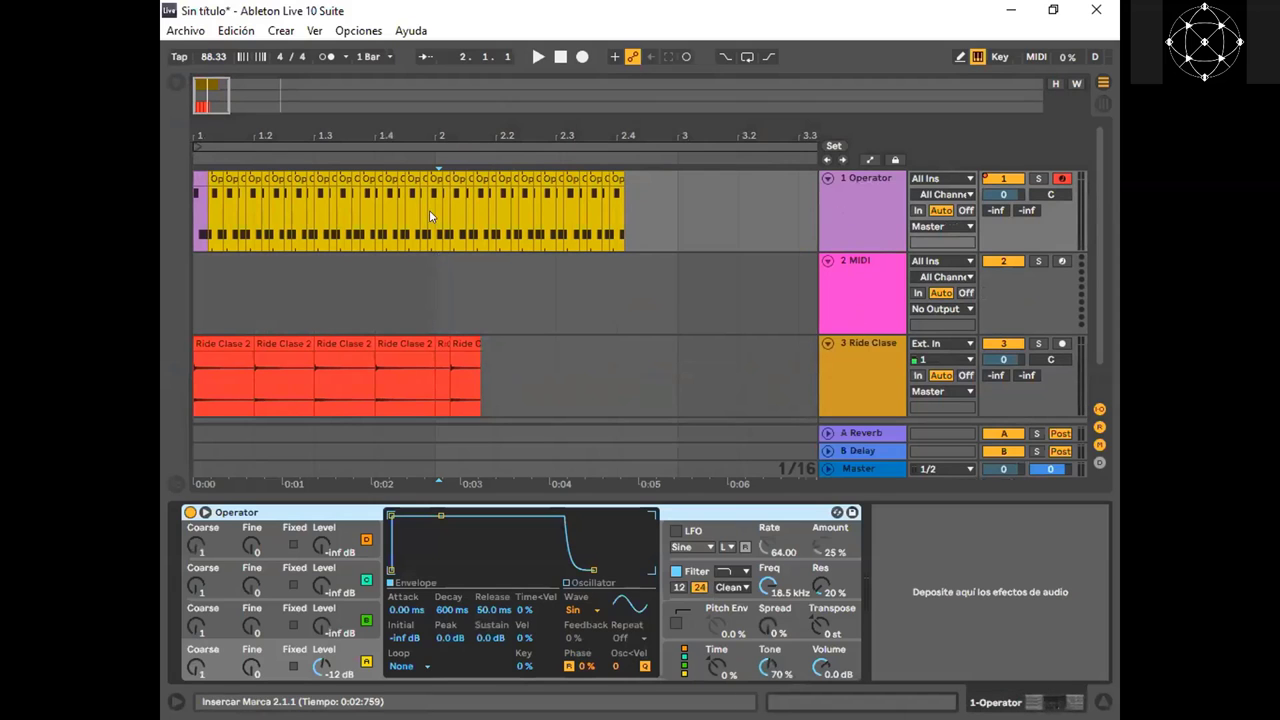
double_click(260, 176)
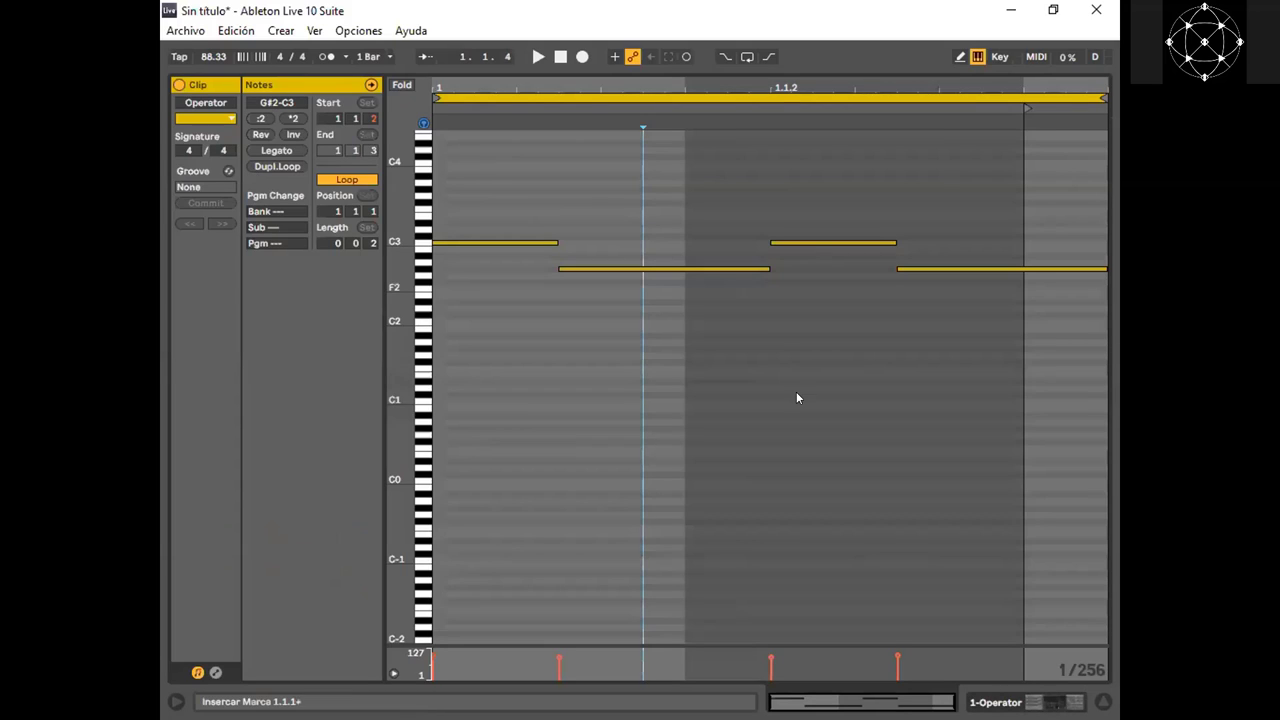
click(432, 652)
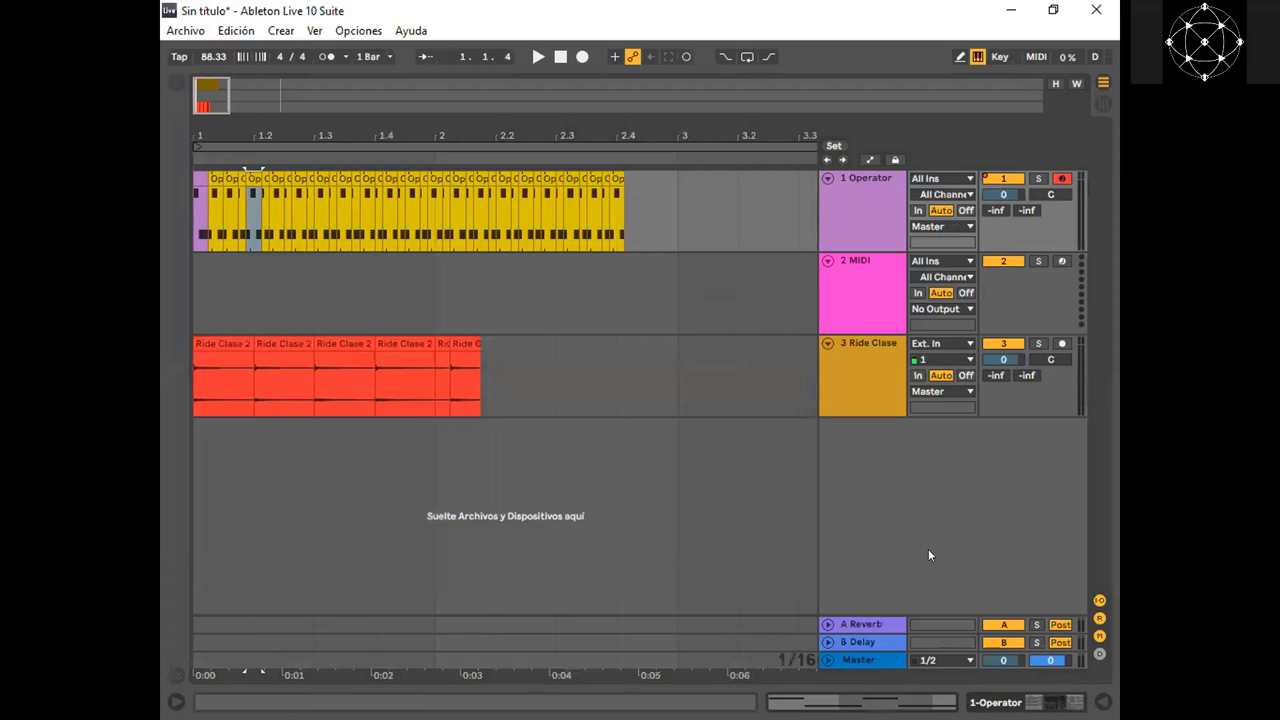
Select the Operator track, turn off the computer MIDI keyboard and show the automation lanes in the arrangement
click(862, 180)
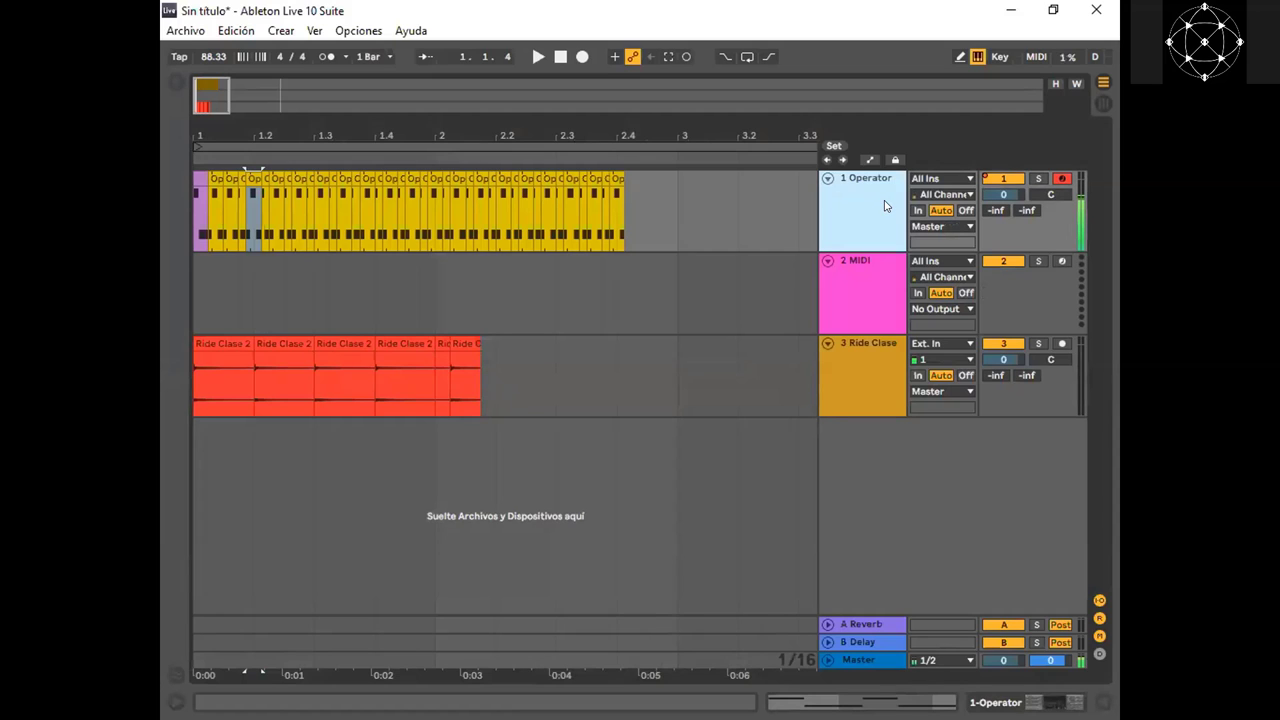
click(978, 57)
key(a)
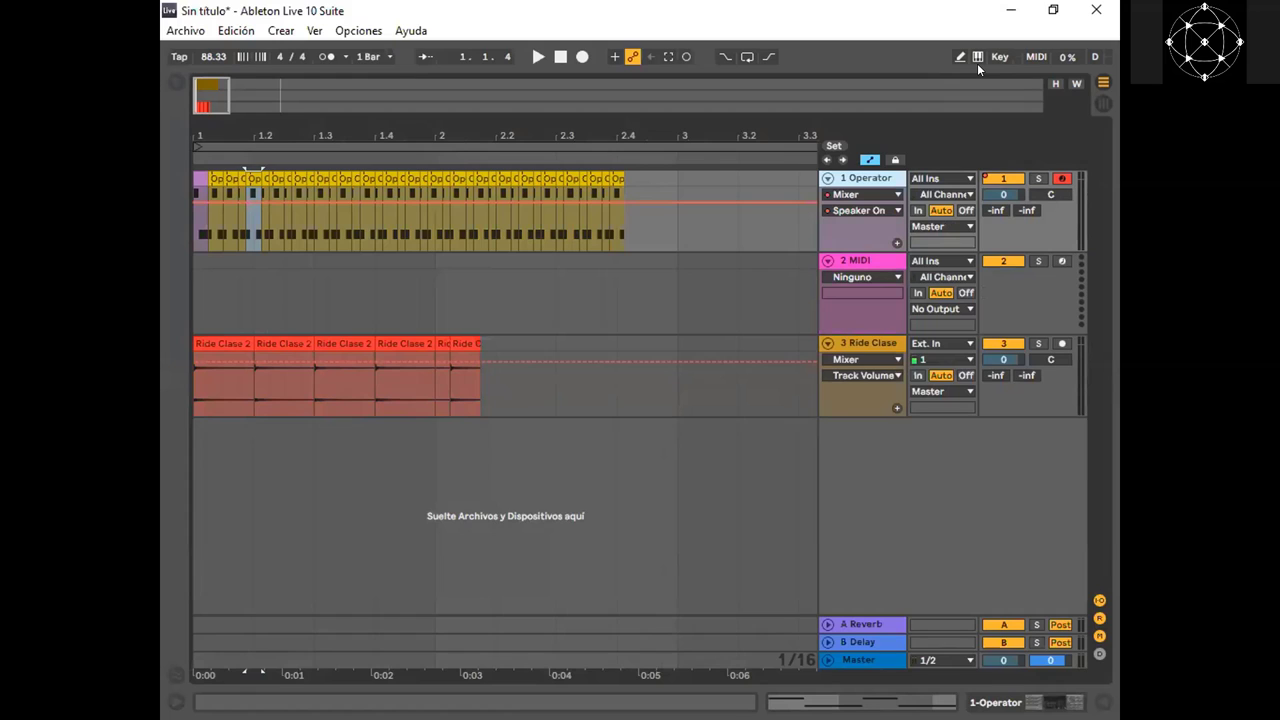
right_click(755, 197)
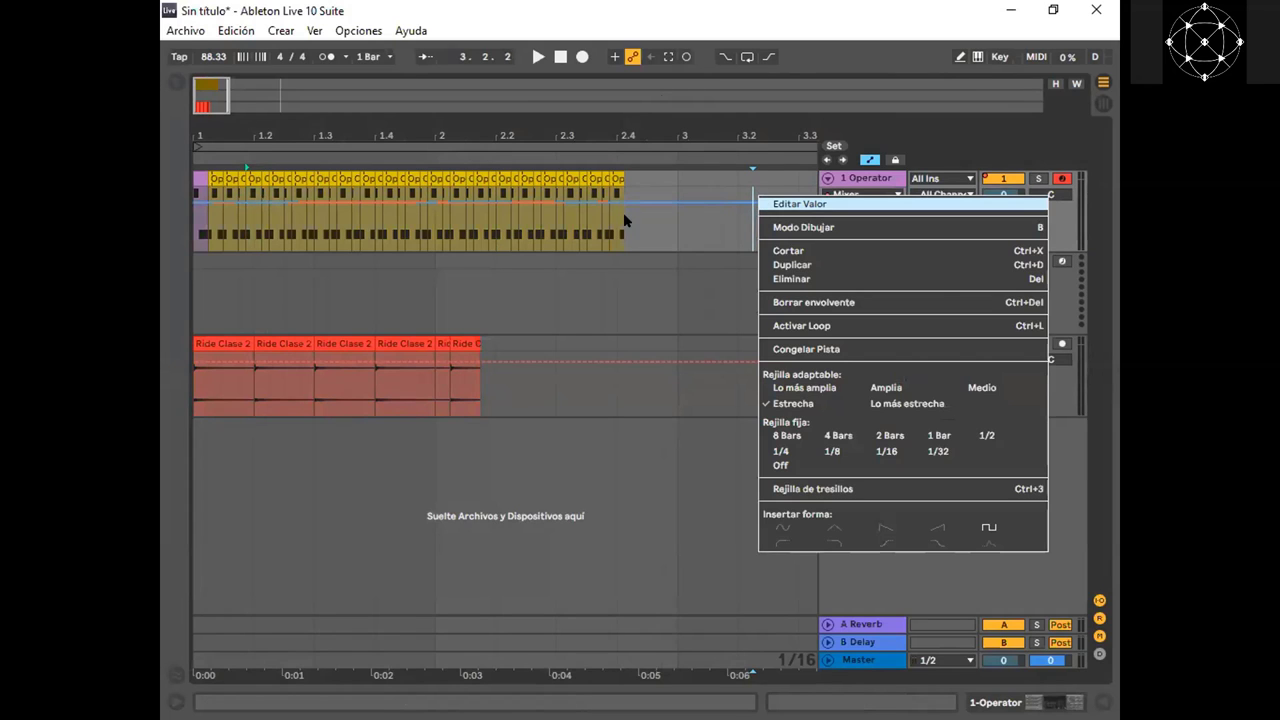
click(623, 212)
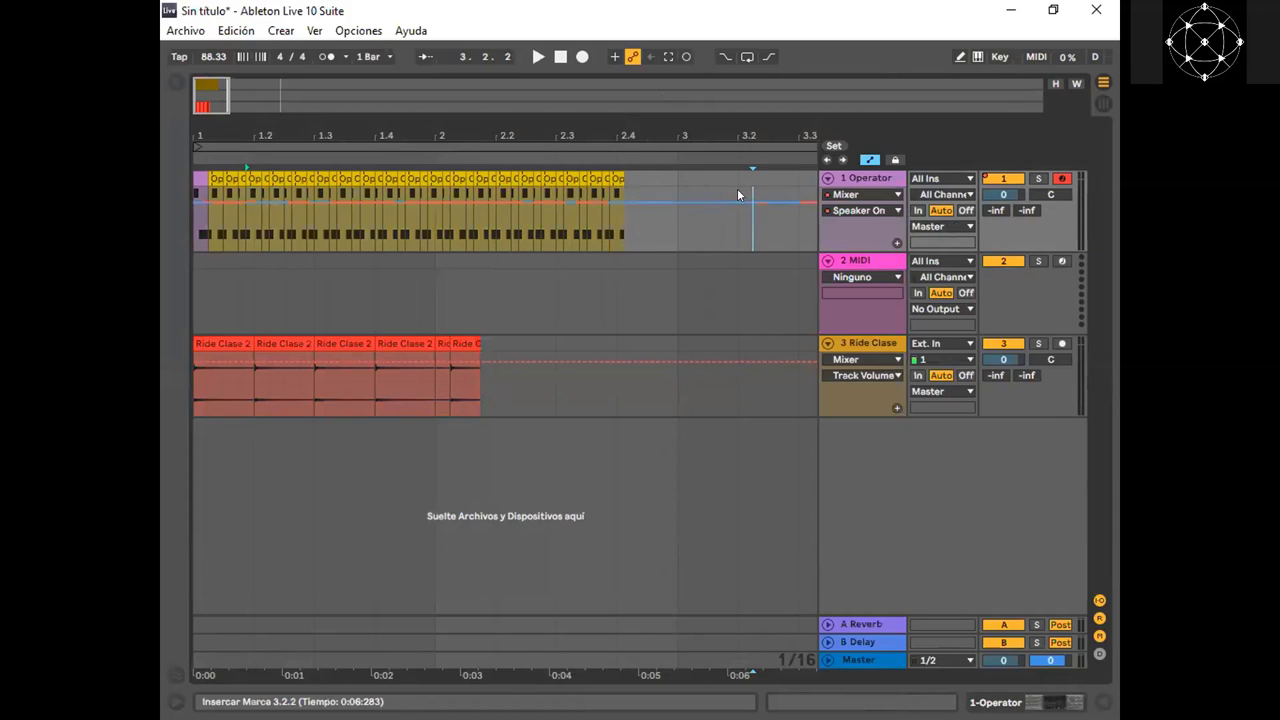
click(872, 210)
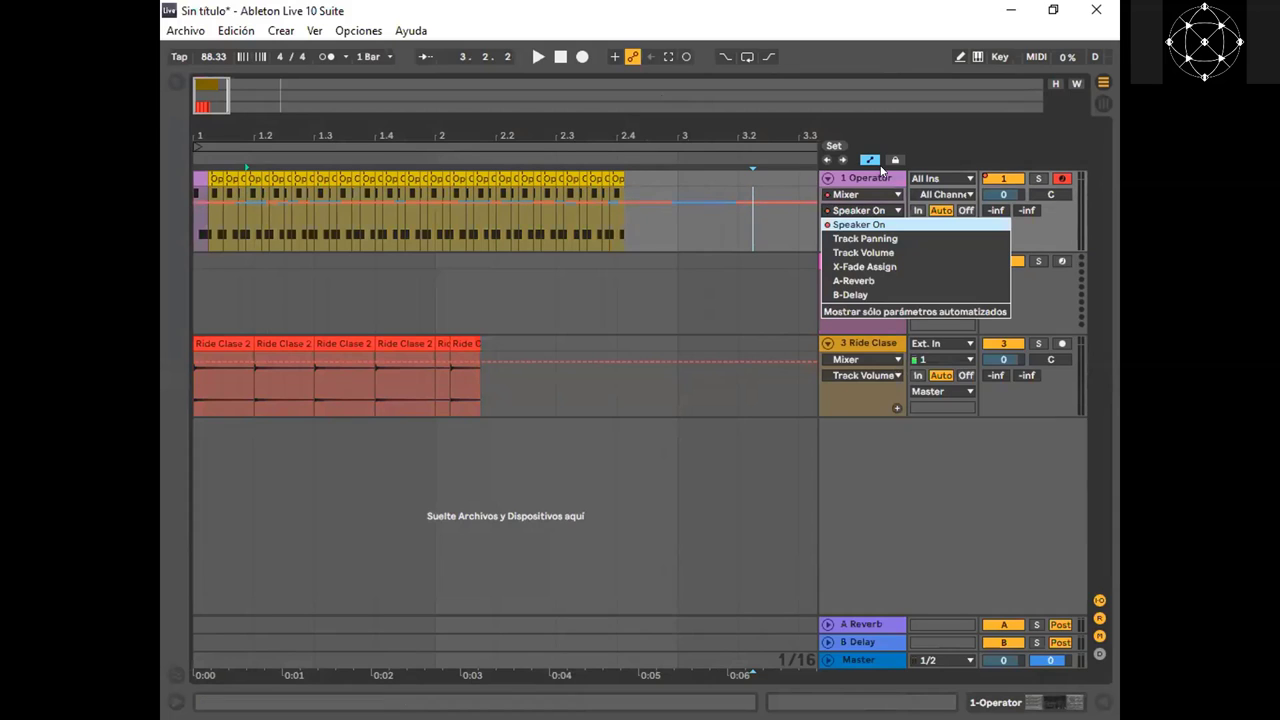
click(881, 202)
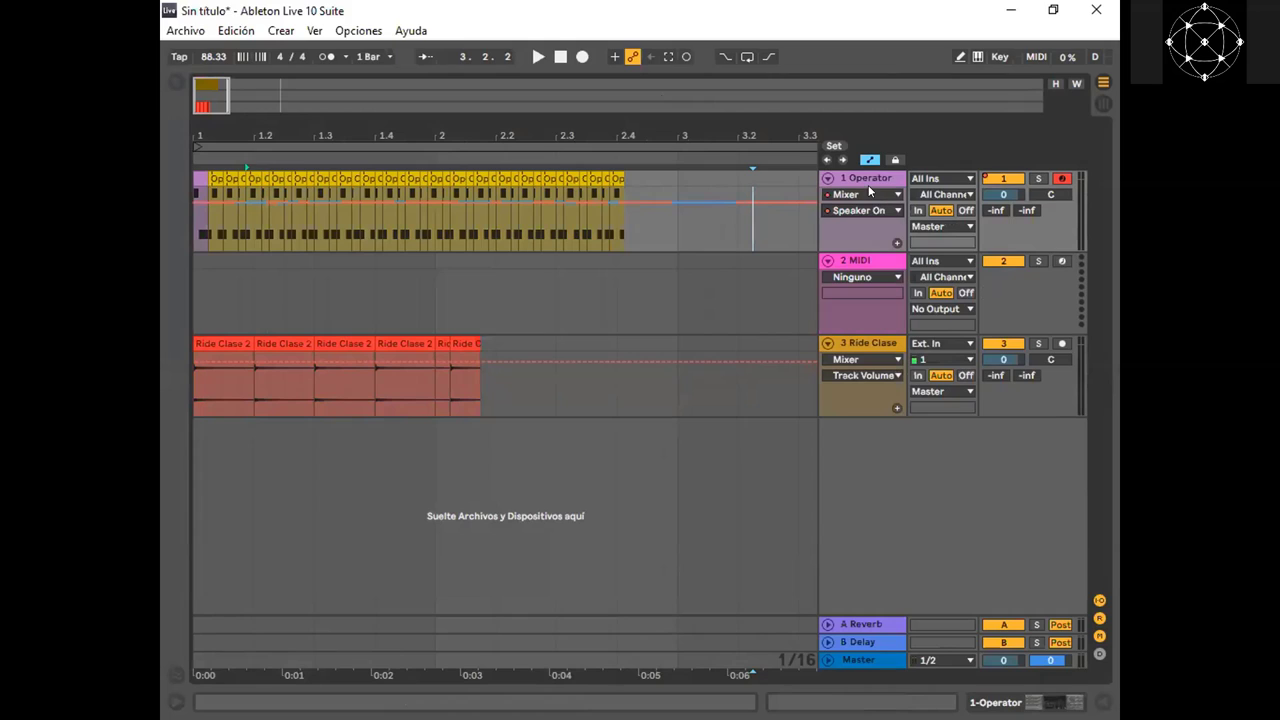
Set the Operator track's automation lane to the Operator device and browse the device's automatable parameters
click(875, 194)
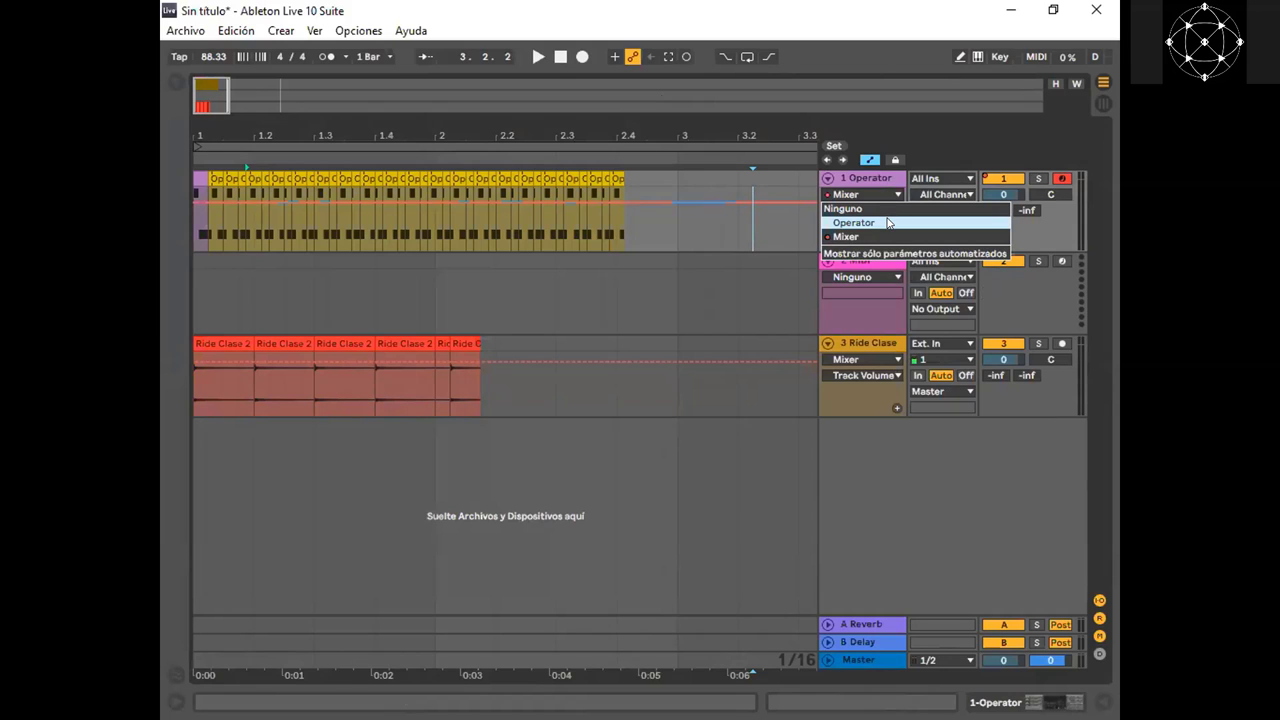
click(887, 222)
click(865, 195)
click(883, 219)
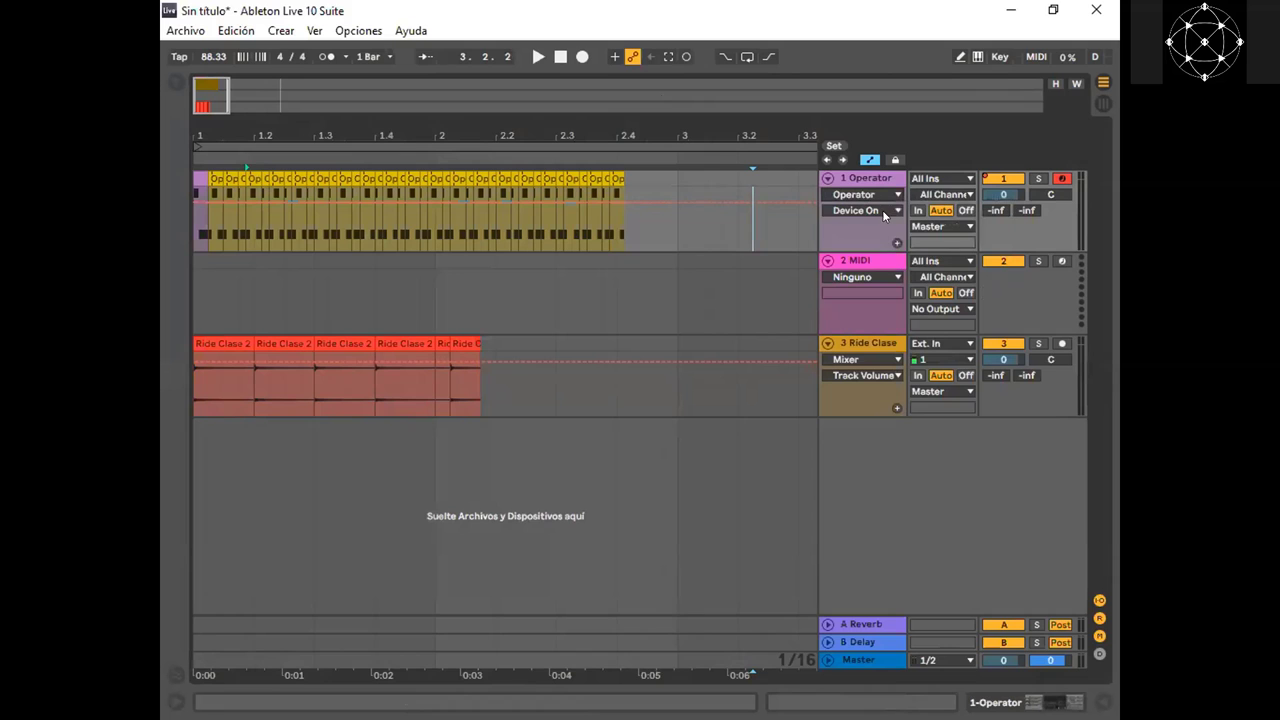
click(886, 213)
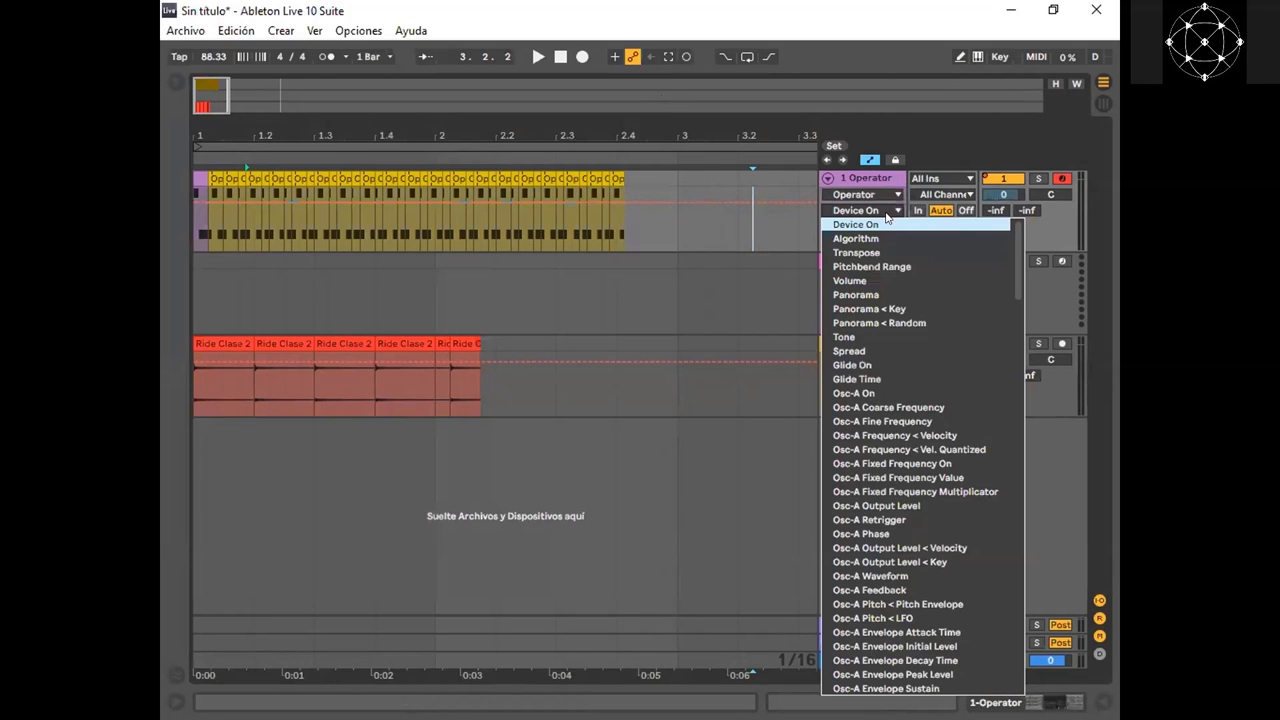
scroll(1018, 272, down, 2)
drag(1018, 272, 1019, 236)
click(884, 177)
Display the Operator device and audition the arrangement with the device switched off and back on
double_click(873, 182)
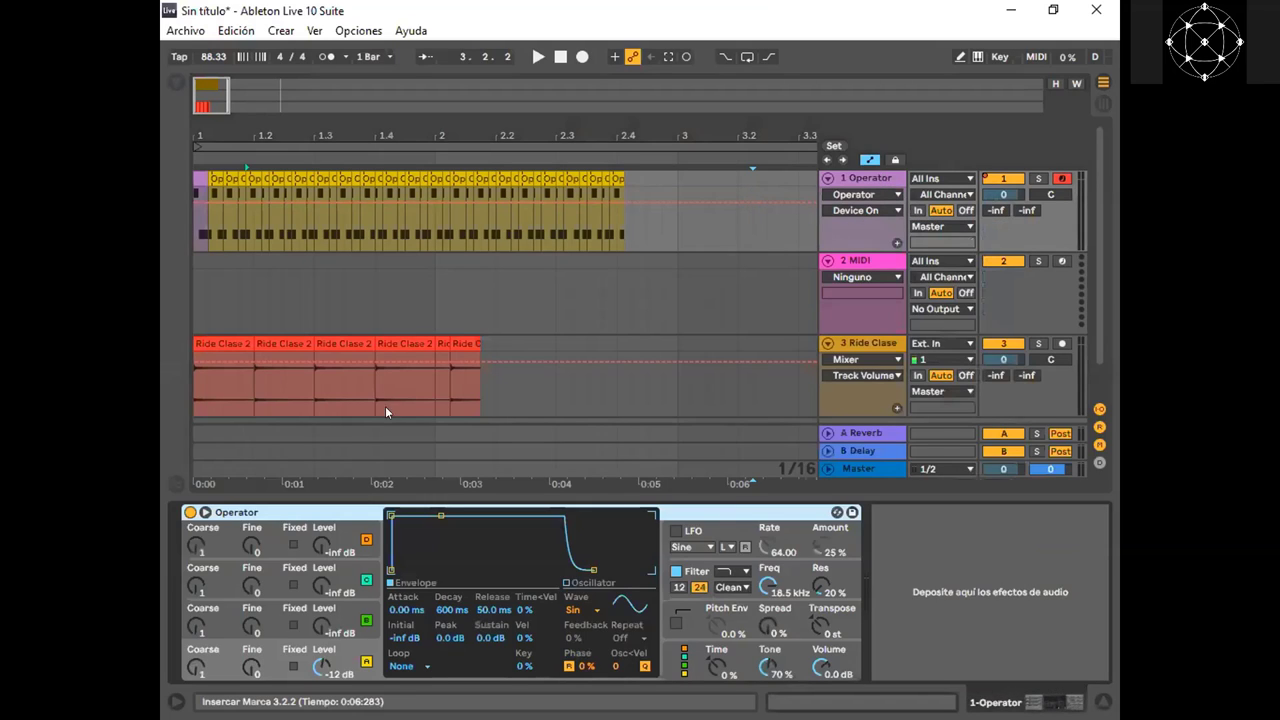
click(190, 512)
key(space)
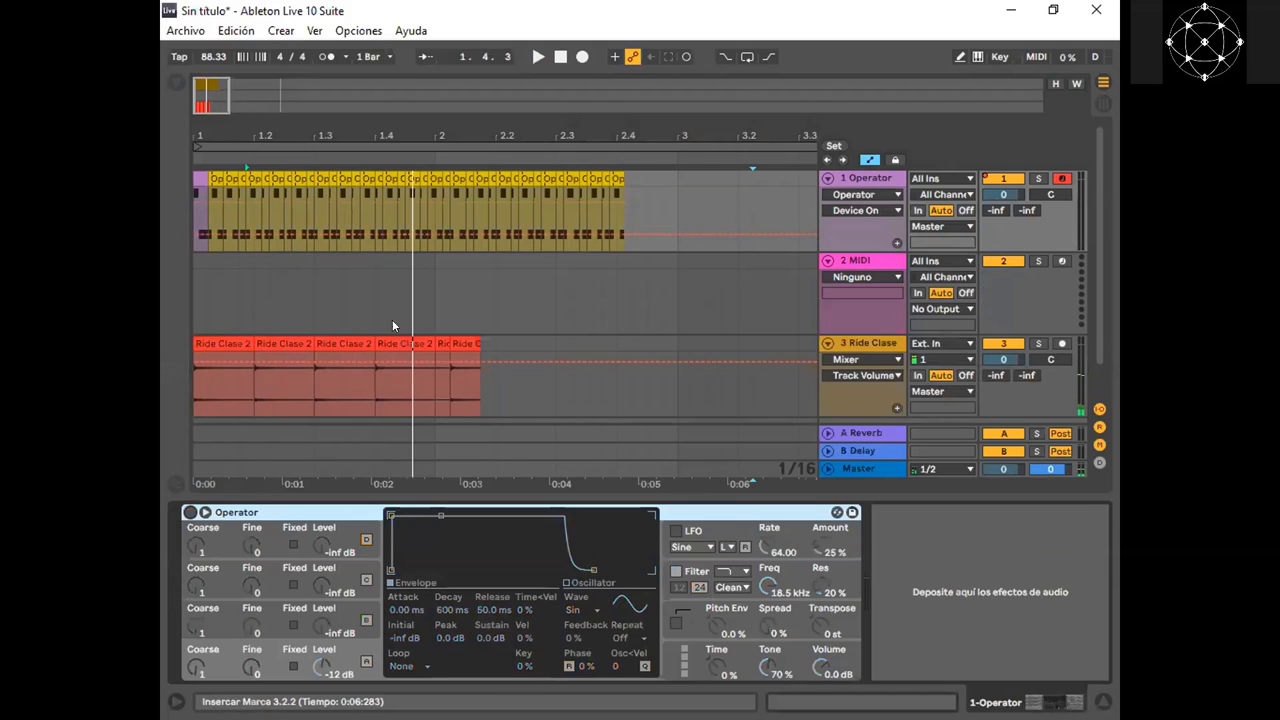
click(190, 512)
key(space)
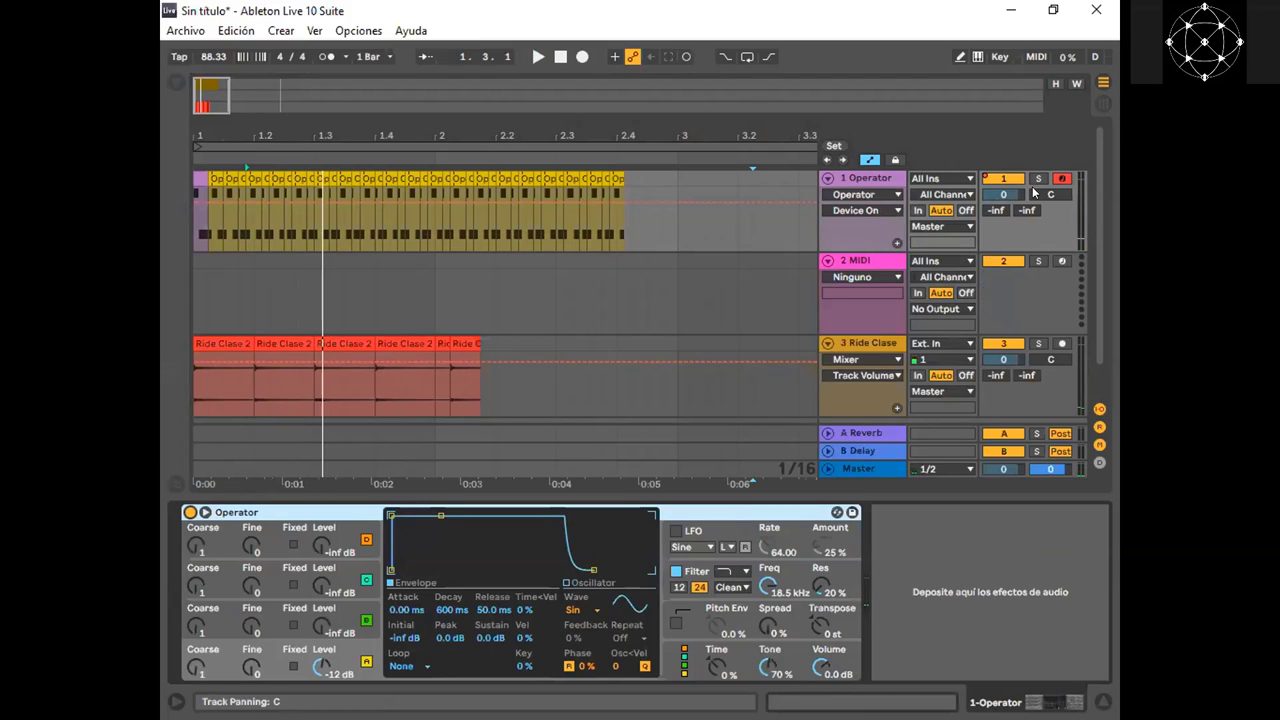
Show the Operator device's Volume automation and add a breakpoint near the end of the yellow clips
click(866, 211)
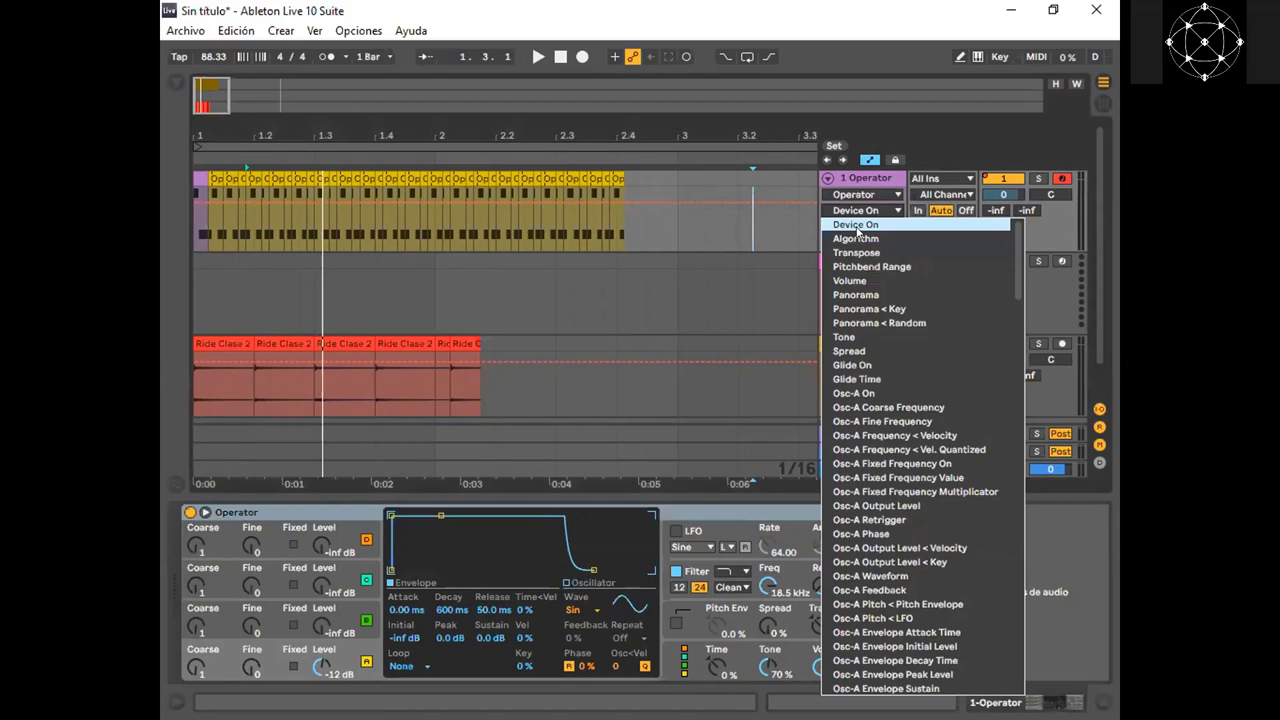
click(925, 280)
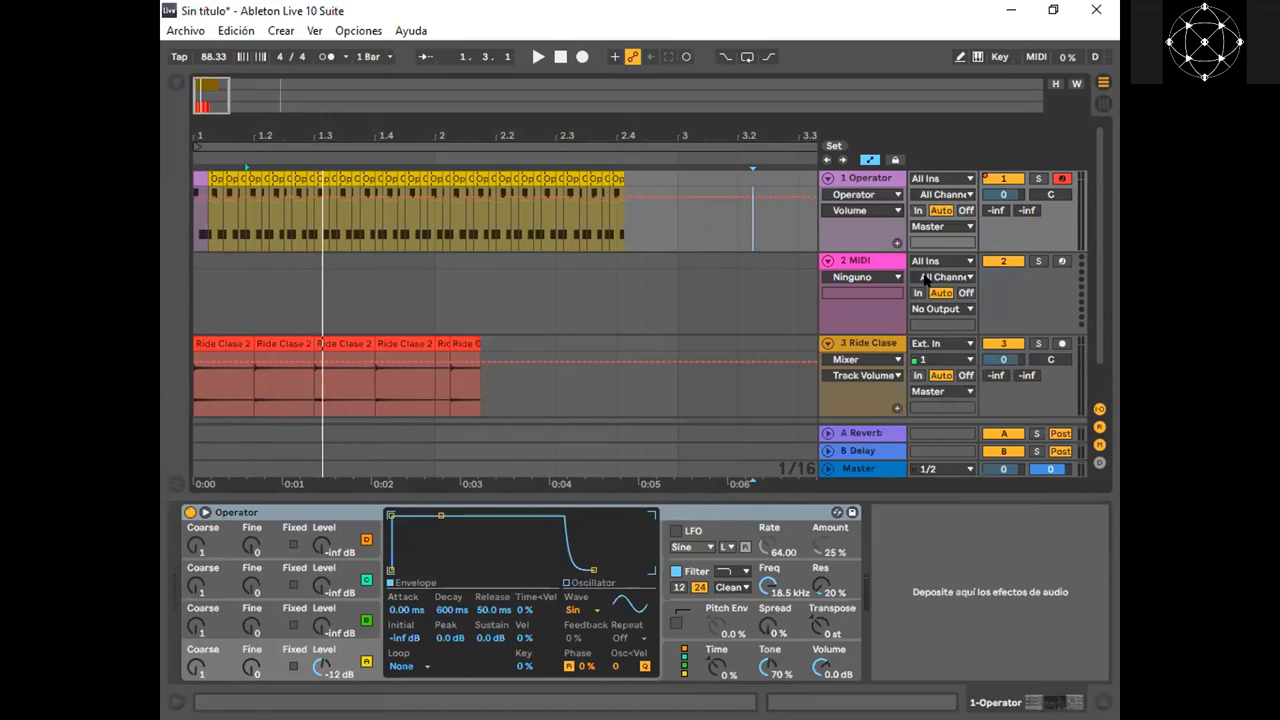
click(618, 195)
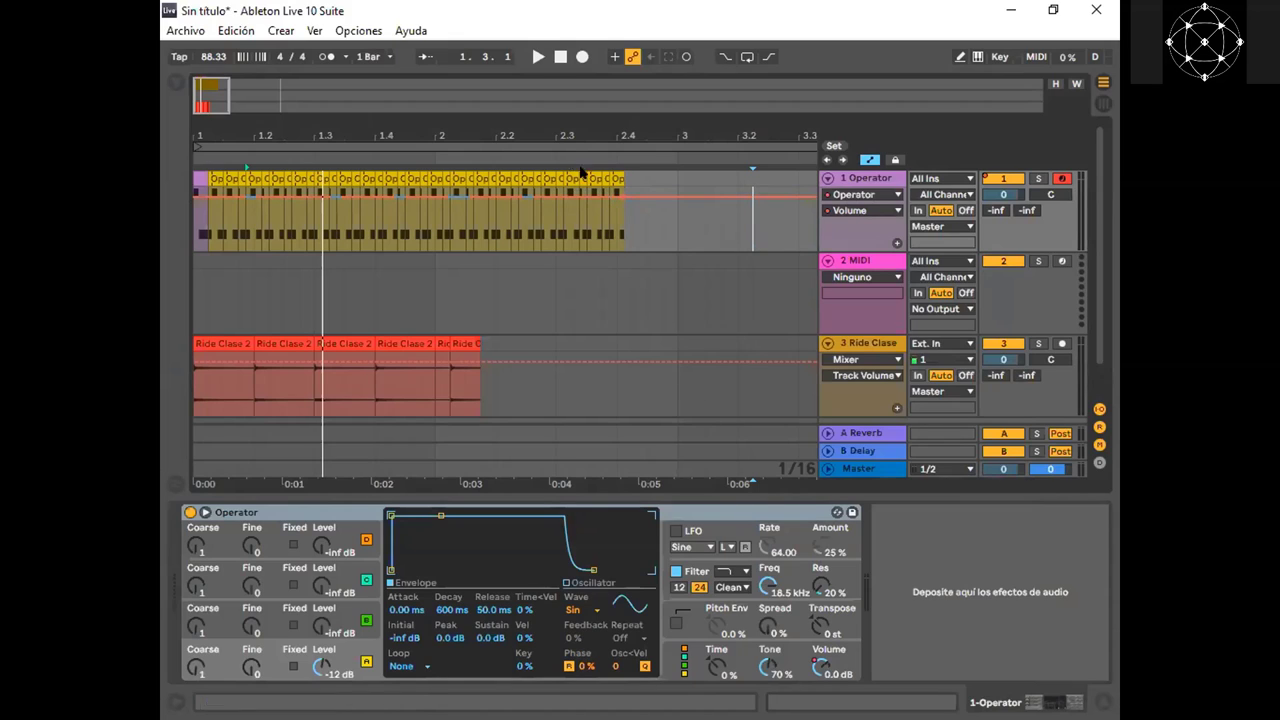
click(829, 207)
click(836, 207)
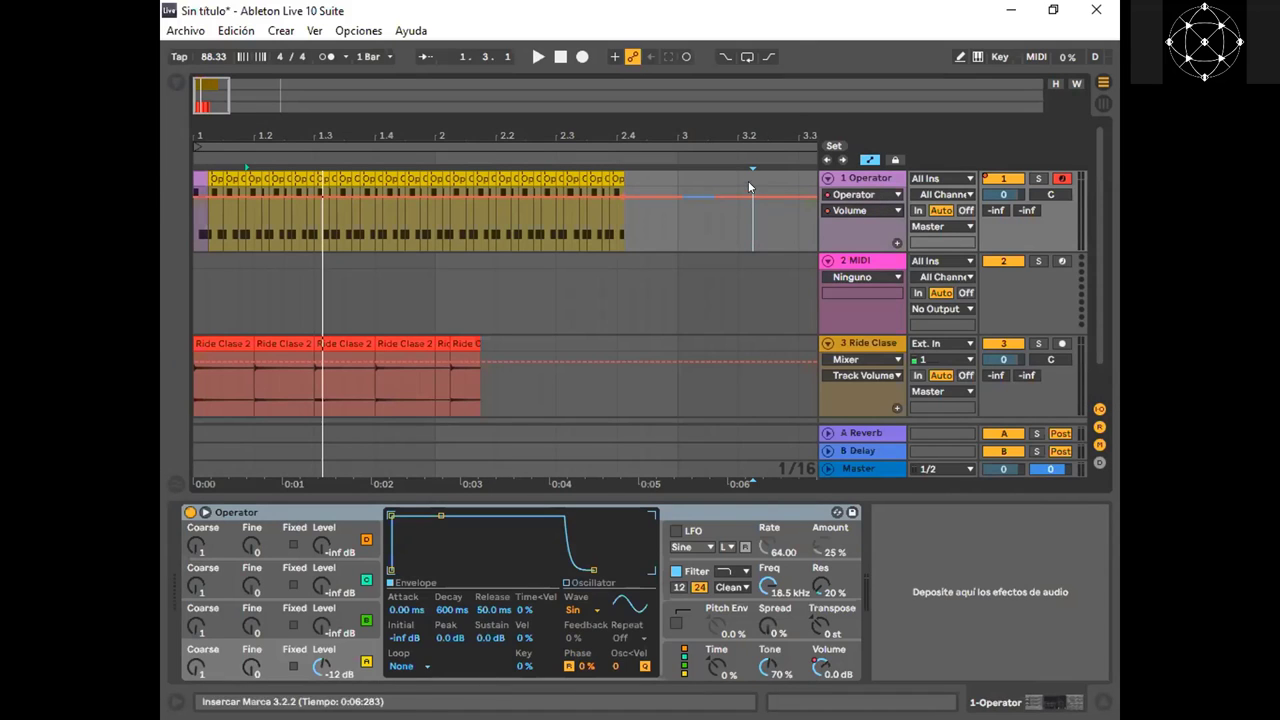
Switch the Operator track's automation lane to Tone and add a breakpoint at about 71% near the end of the yellow clips
click(860, 210)
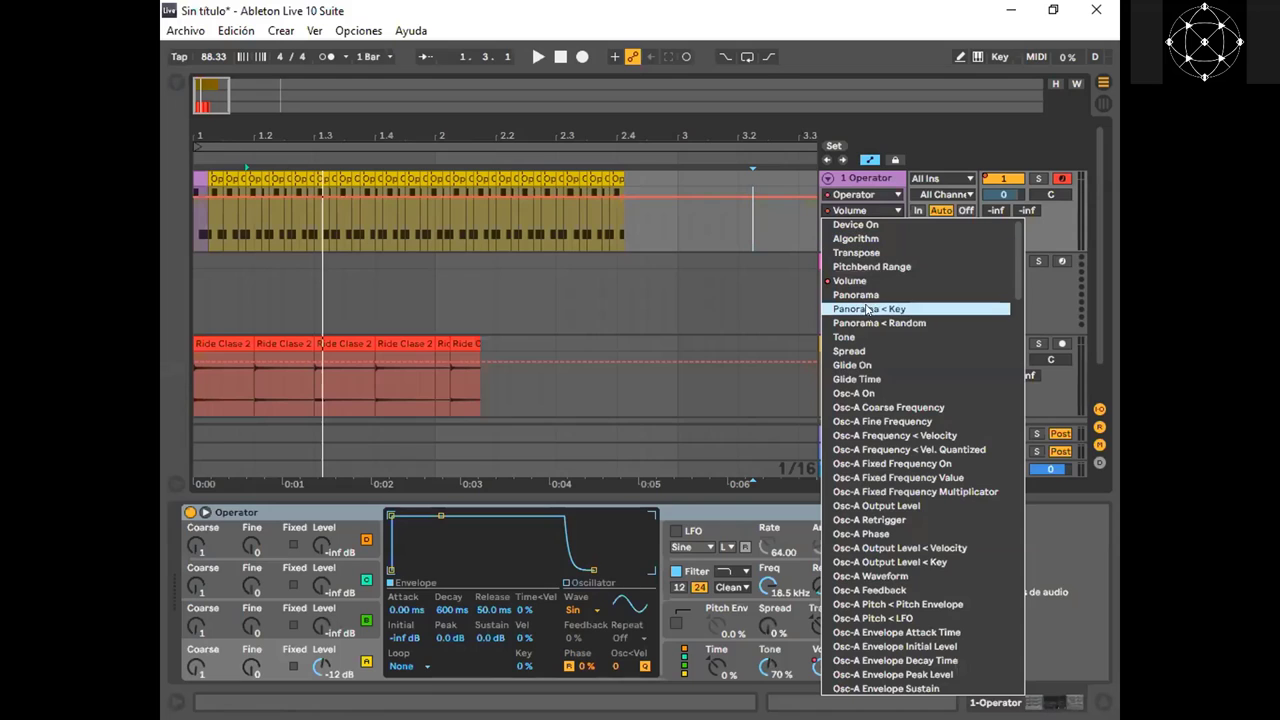
drag(1018, 275, 1019, 313)
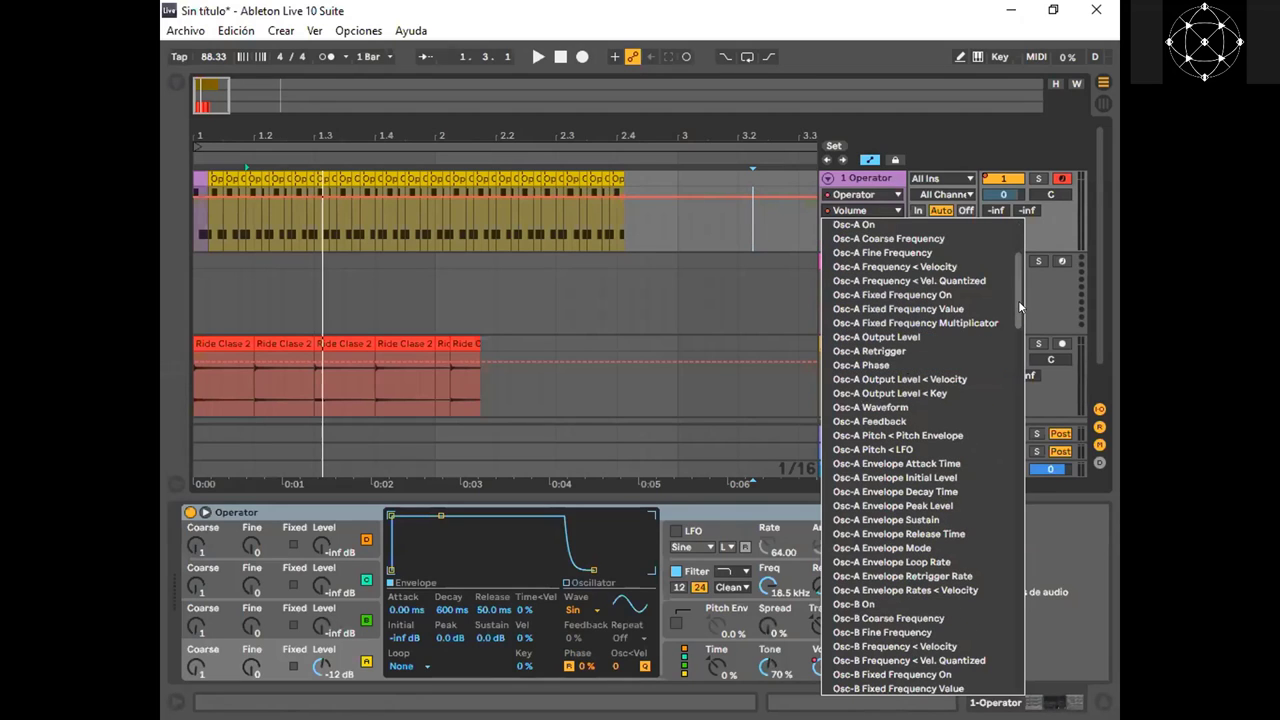
drag(1018, 300, 1017, 265)
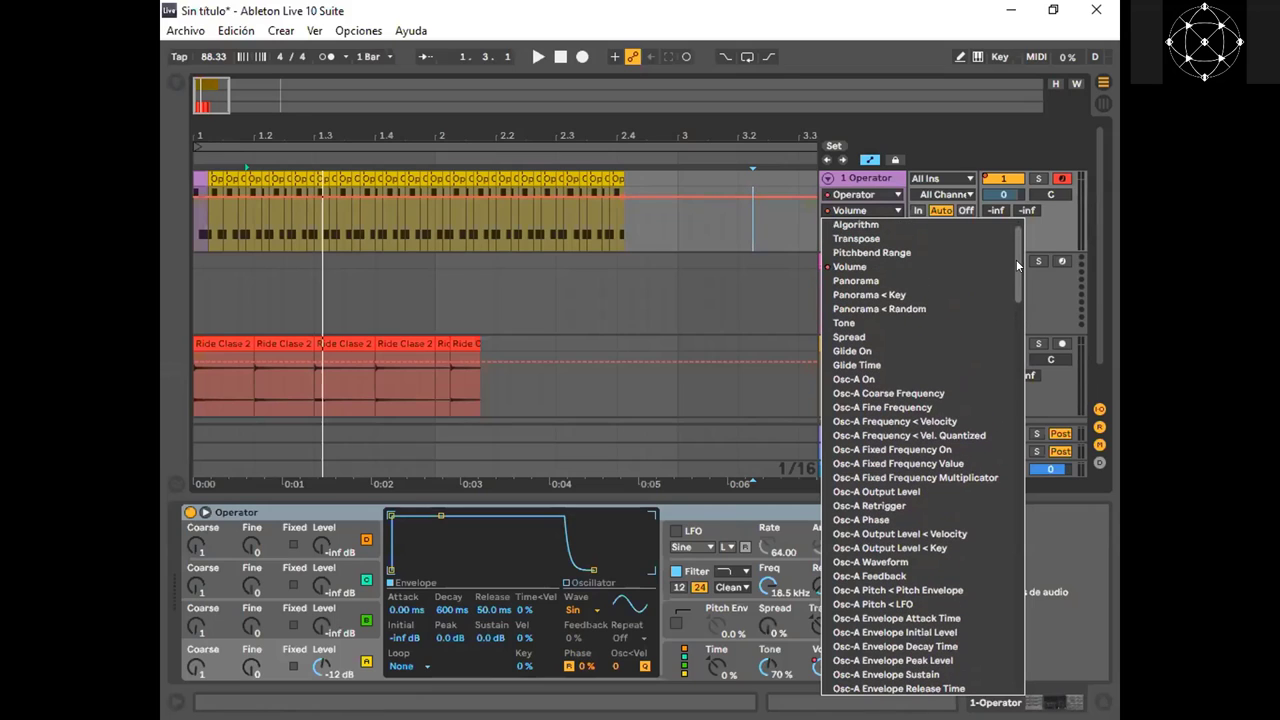
click(958, 323)
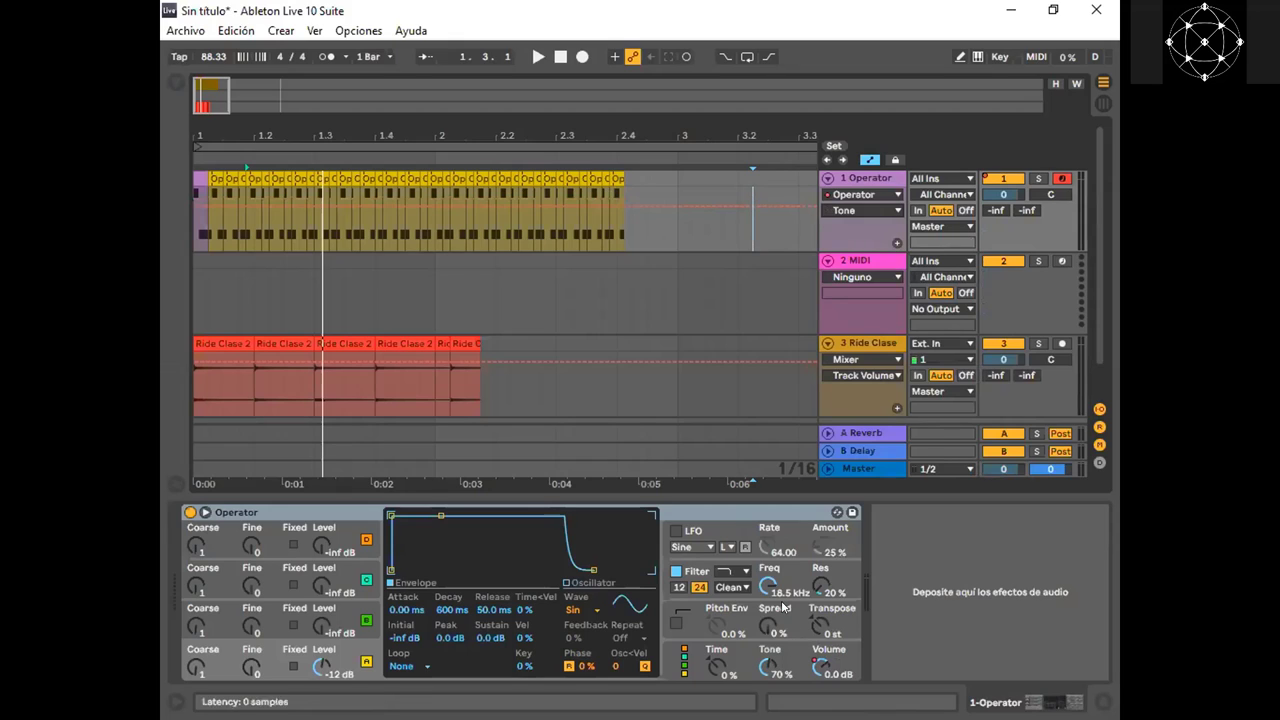
click(618, 200)
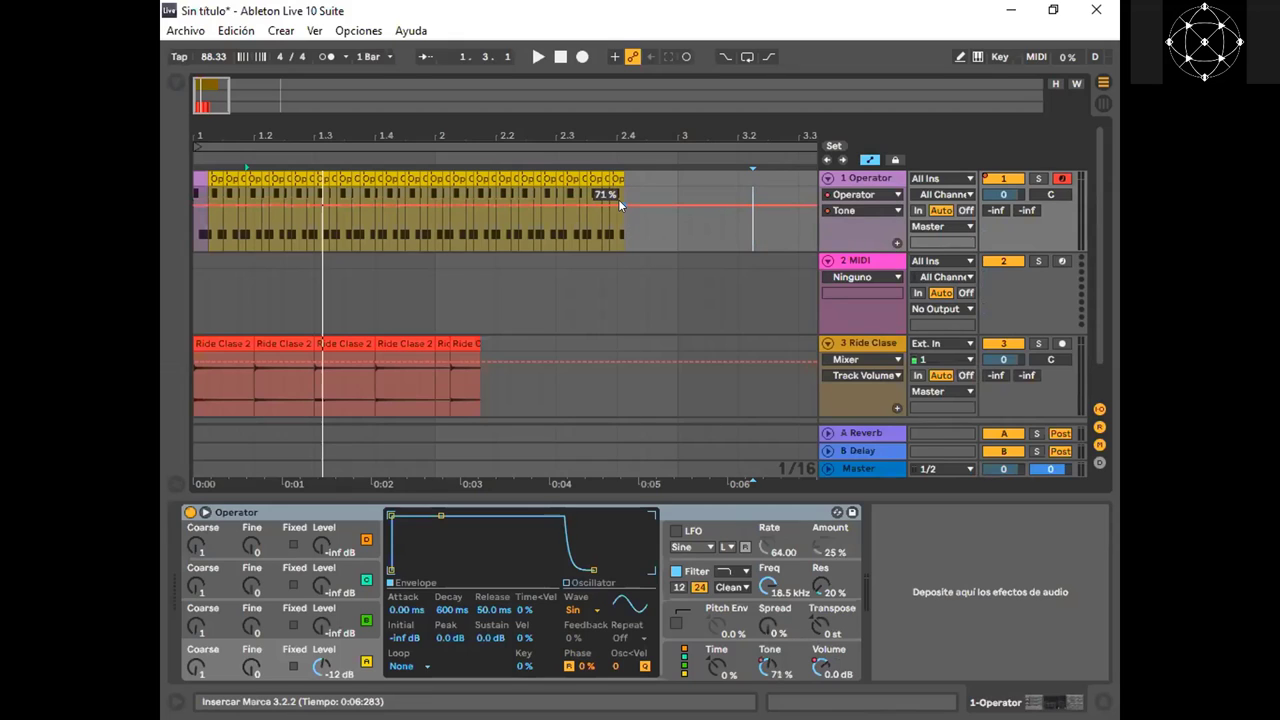
Lower the Tone automation to about 51% up to bar 2 and shape alternating peaks and dips from there to beat 2.4
drag(436, 205, 436, 217)
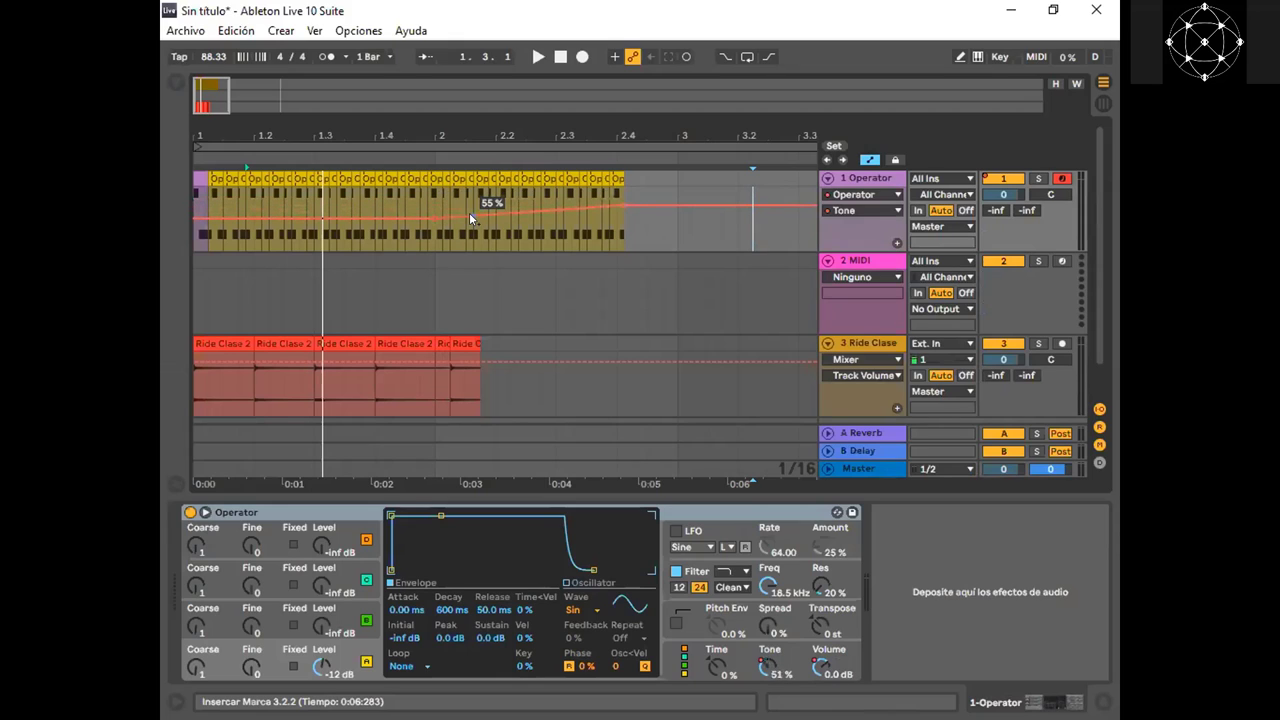
drag(474, 215, 526, 207)
click(526, 213)
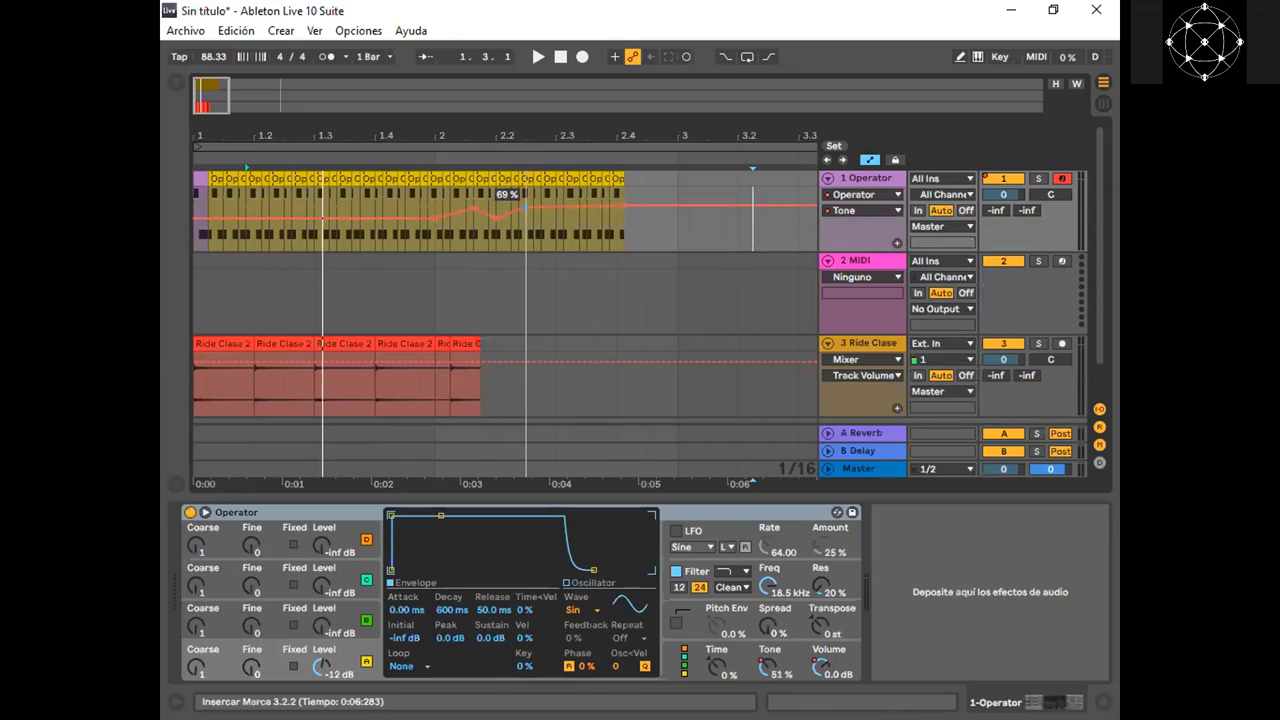
click(556, 216)
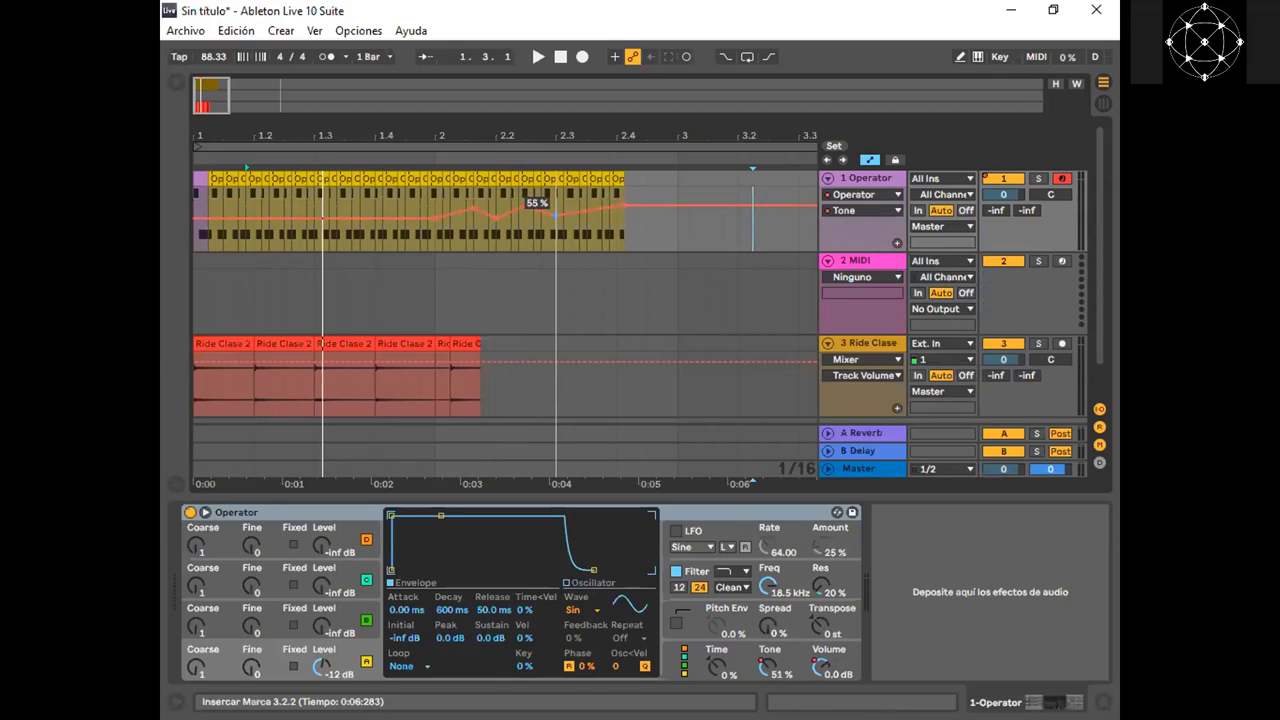
drag(571, 213, 602, 211)
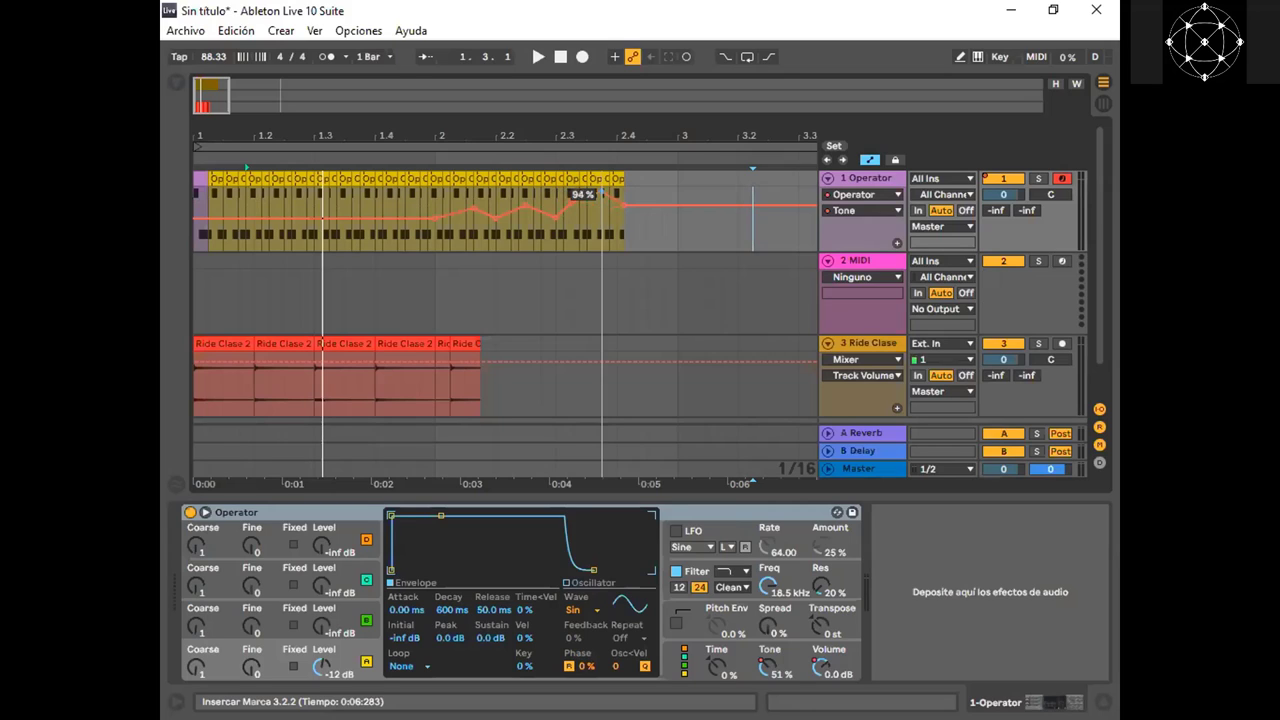
mouse_move(600, 210)
mouse_down()
mouse_move(586, 242)
mouse_move(586, 213)
mouse_move(600, 214)
mouse_up()
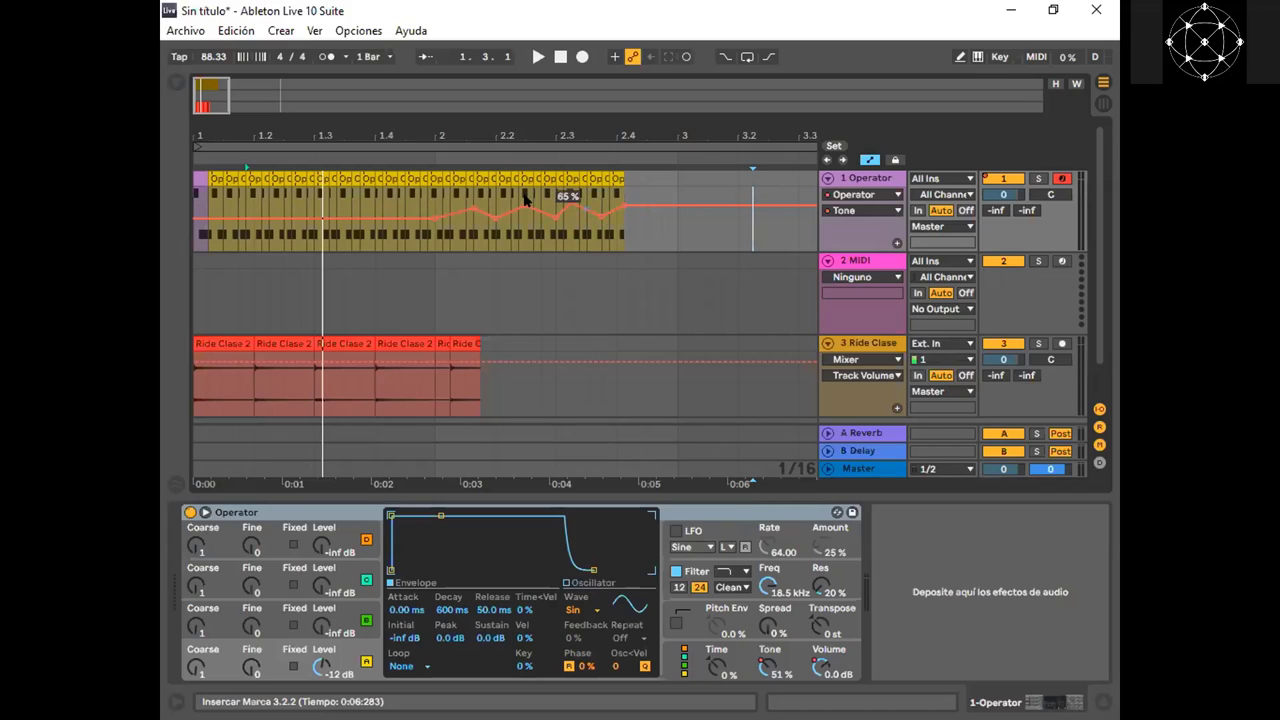
Adjust the Tone automation's final breakpoint so it sits at the end of the yellow clips, and raise the level held after it
mouse_move(580, 135)
mouse_down()
mouse_move(542, 142)
mouse_move(620, 144)
mouse_move(576, 140)
mouse_up()
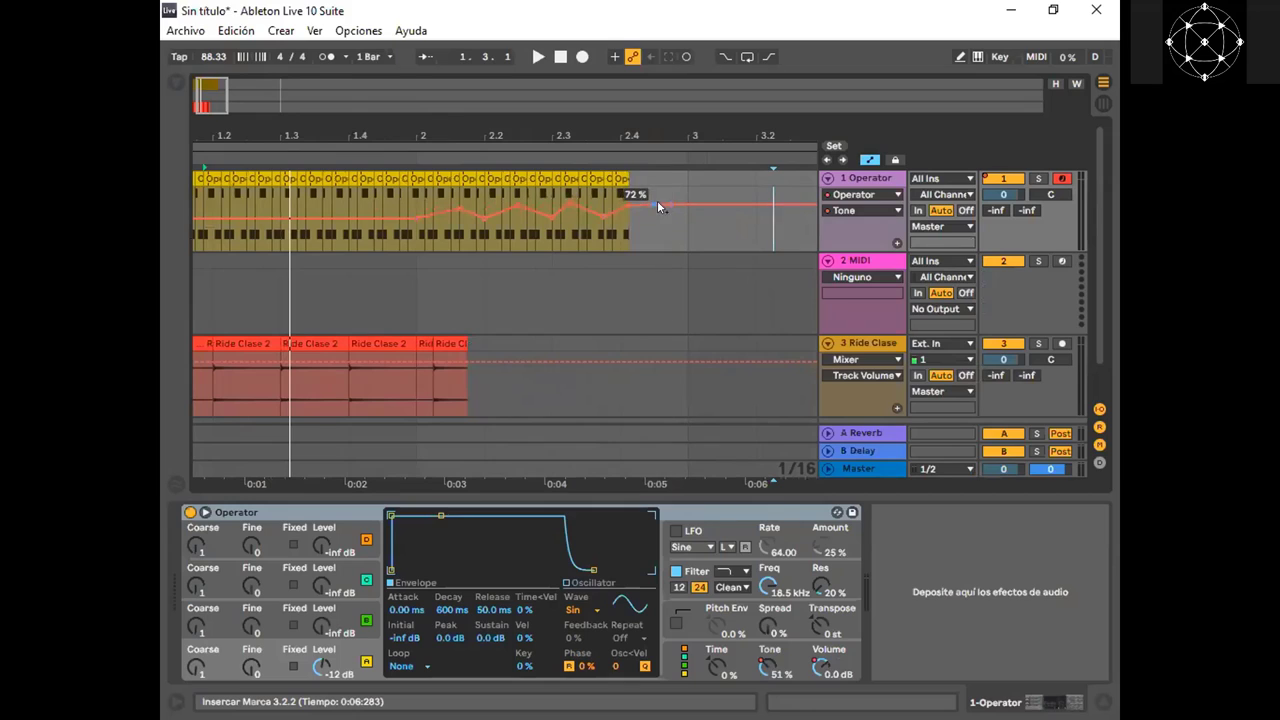
drag(669, 204, 646, 224)
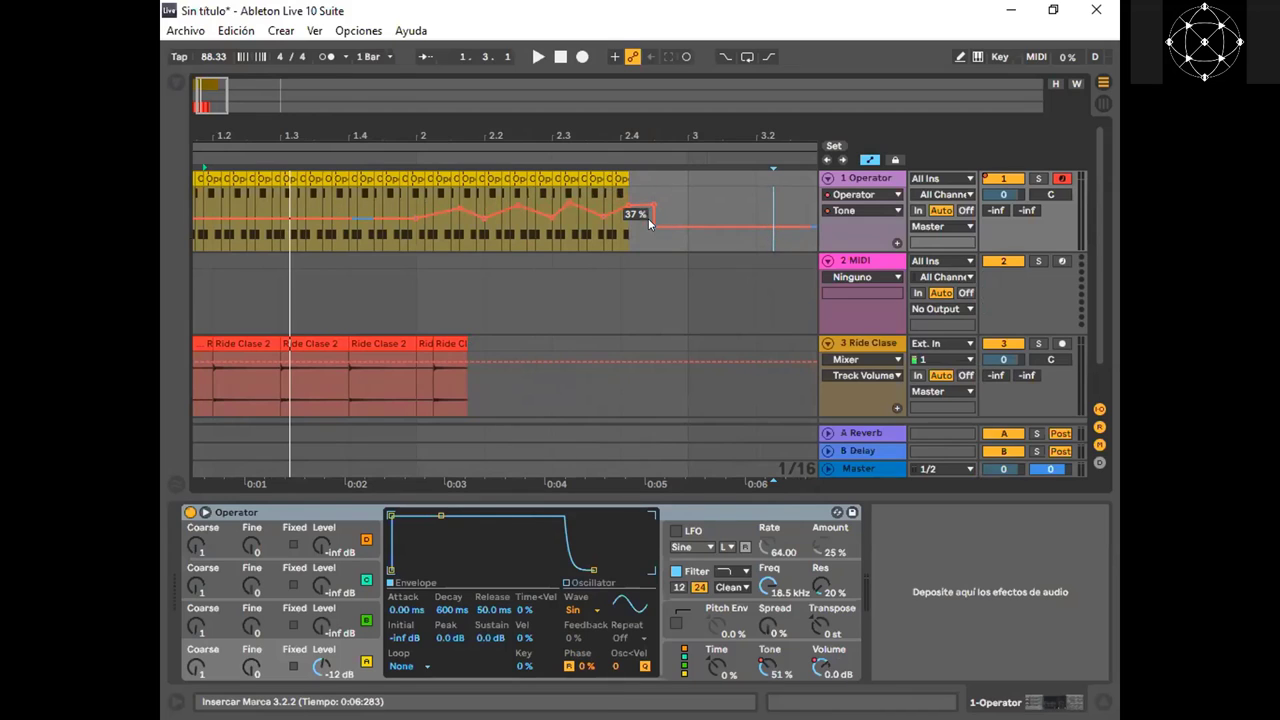
mouse_move(648, 225)
mouse_down()
mouse_move(656, 205)
mouse_move(630, 203)
mouse_move(628, 226)
mouse_up()
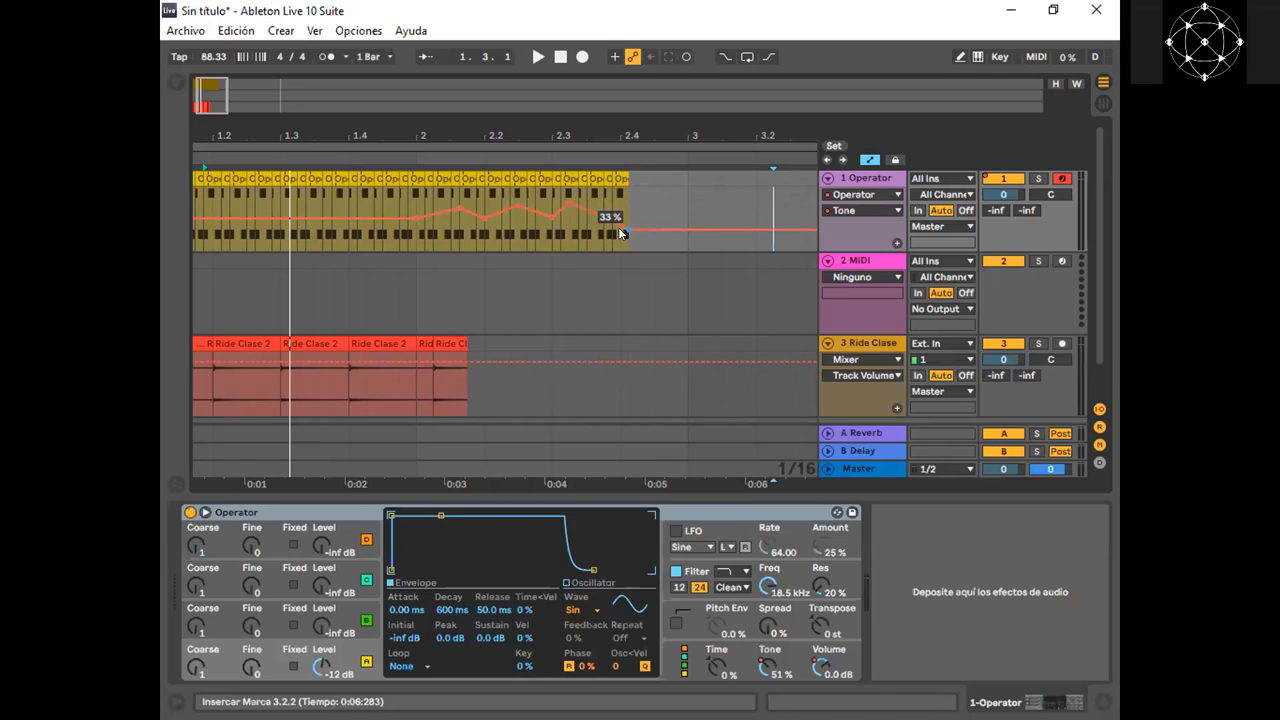
drag(620, 233, 620, 200)
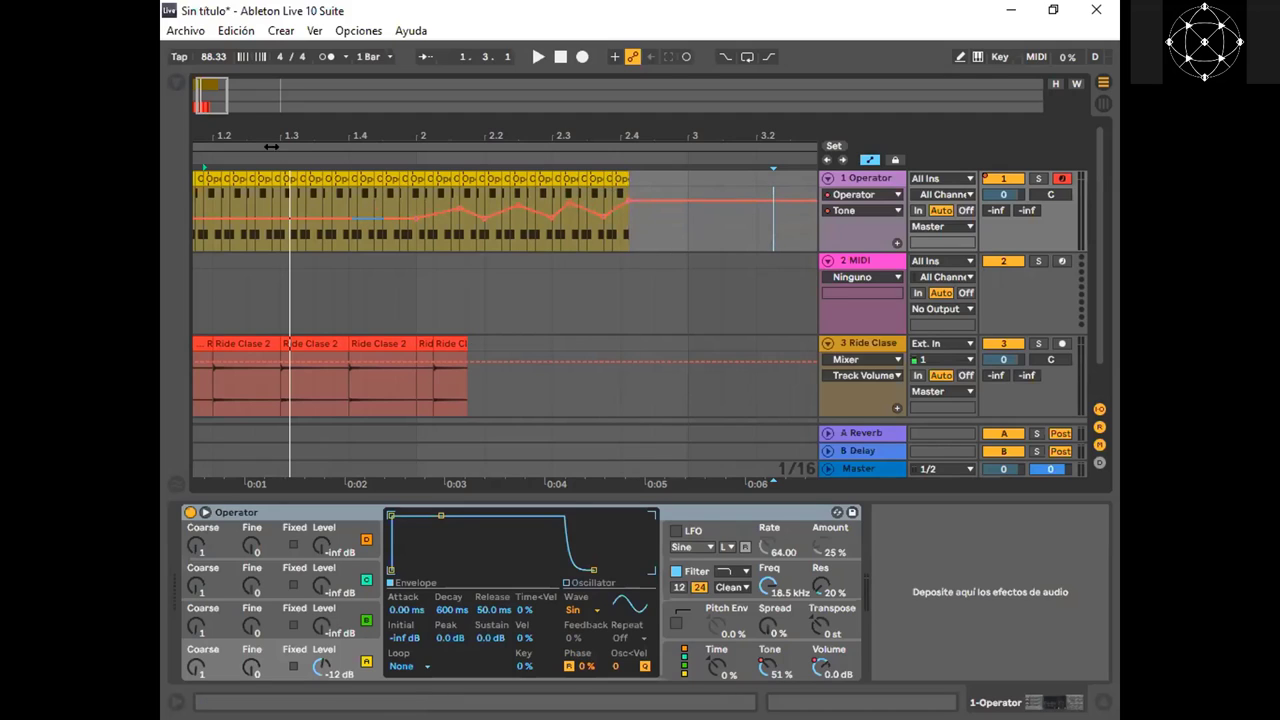
Select the Operator track's automation range from 2.1.1 to 2.1.3 and duplicate it five times up to about beat 2.4
drag(416, 228, 468, 232)
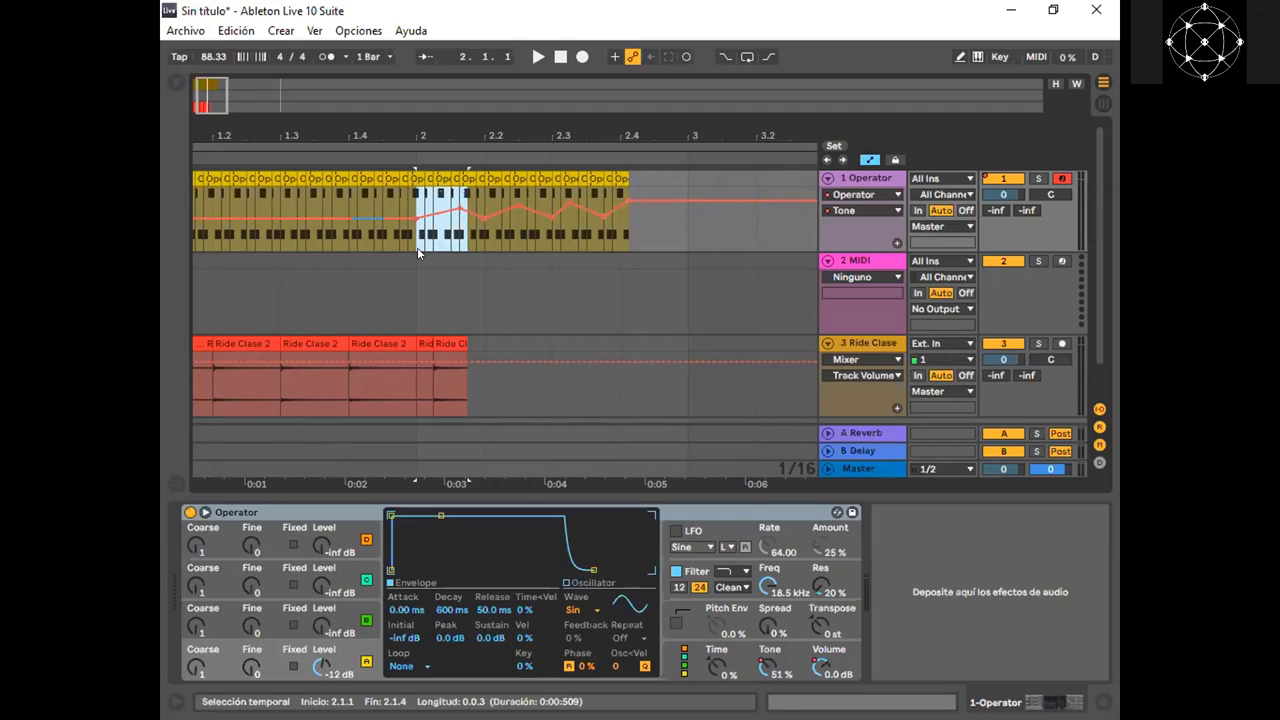
click(420, 236)
drag(418, 232, 452, 217)
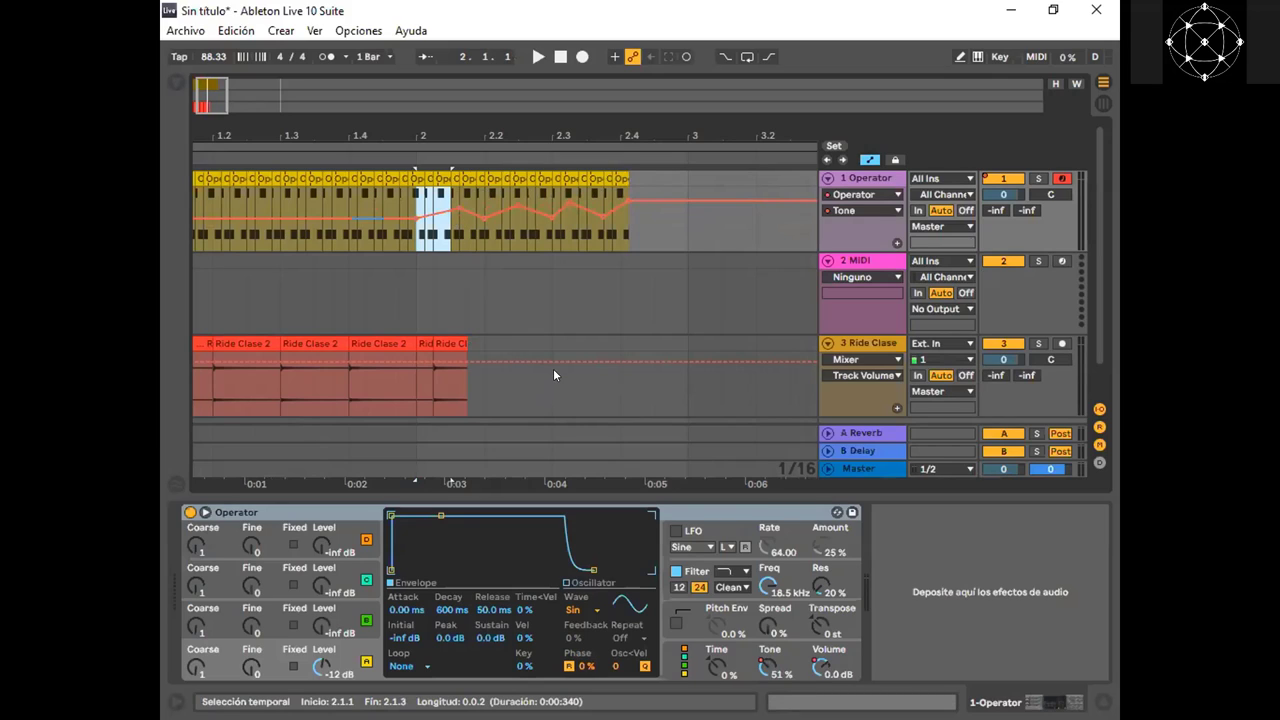
key(Right)
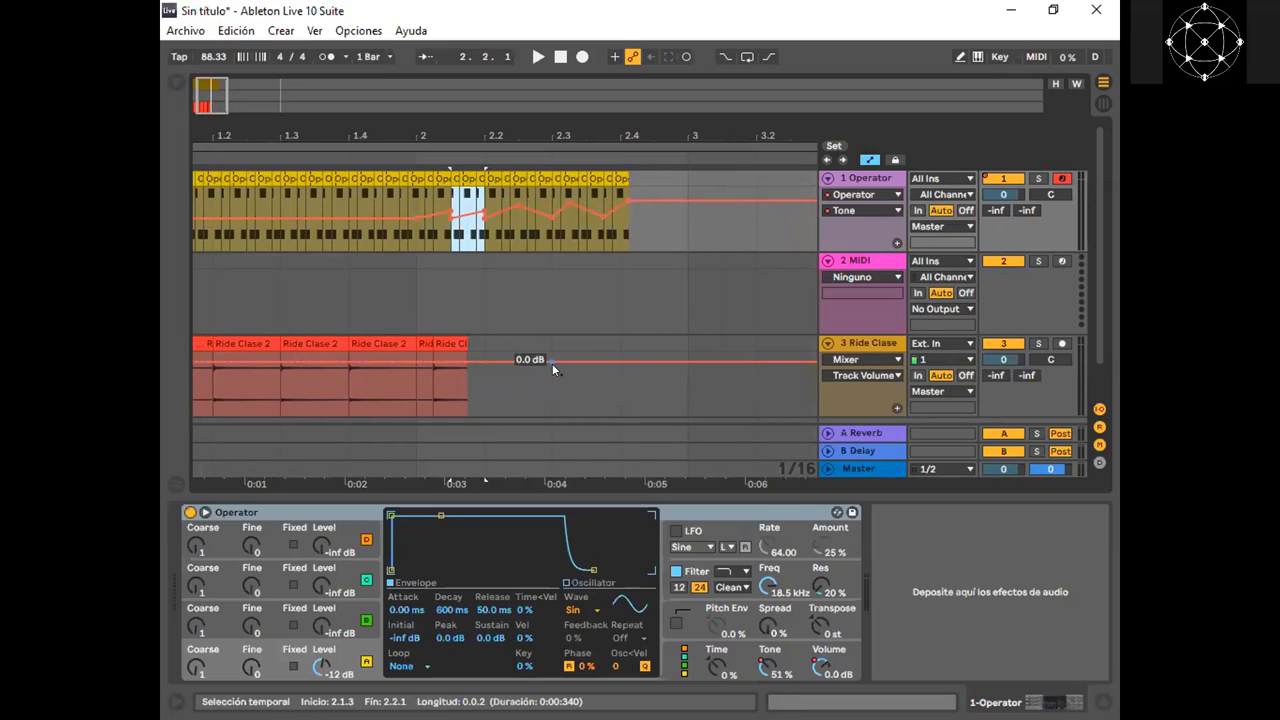
key(Right)
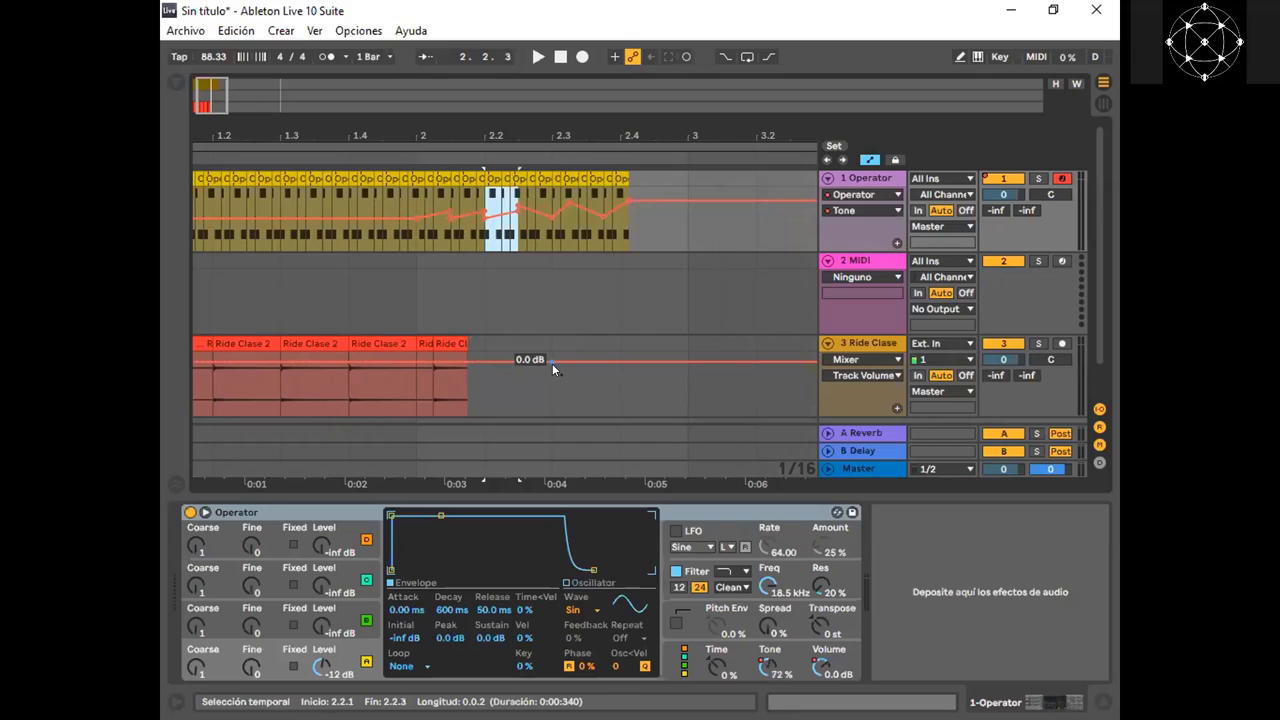
key(Right)
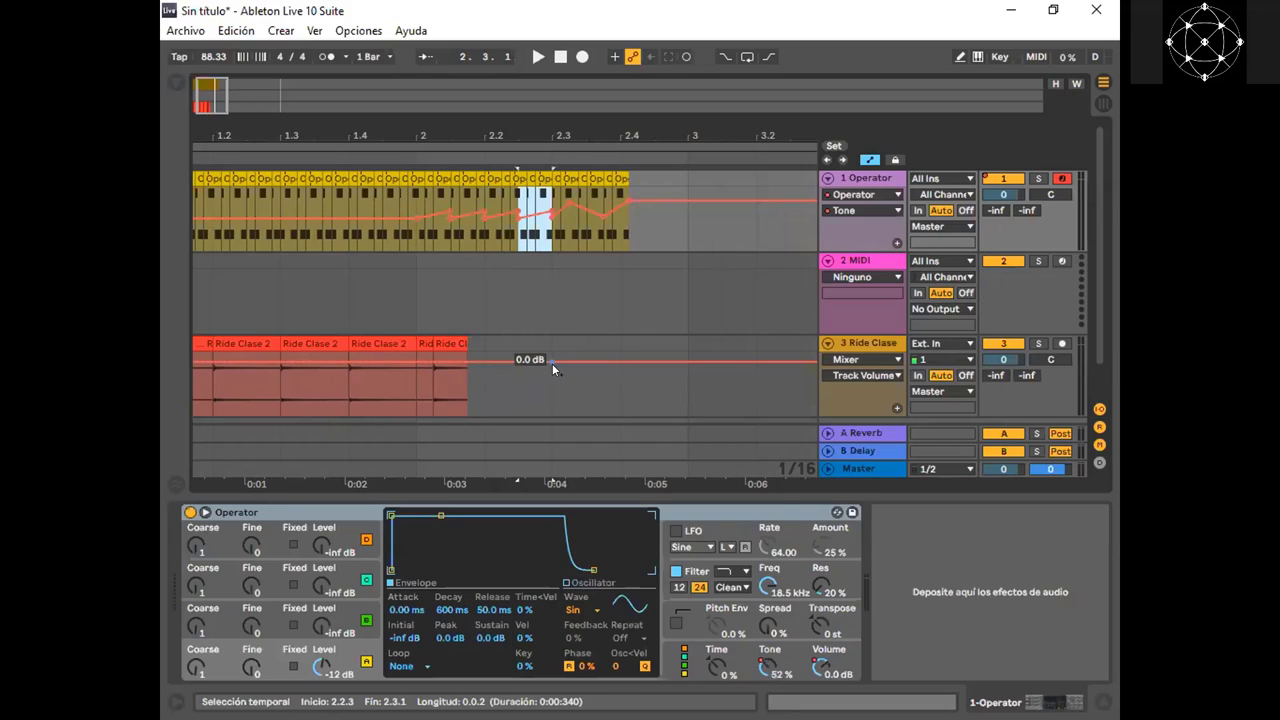
key(Right)
key(Right)
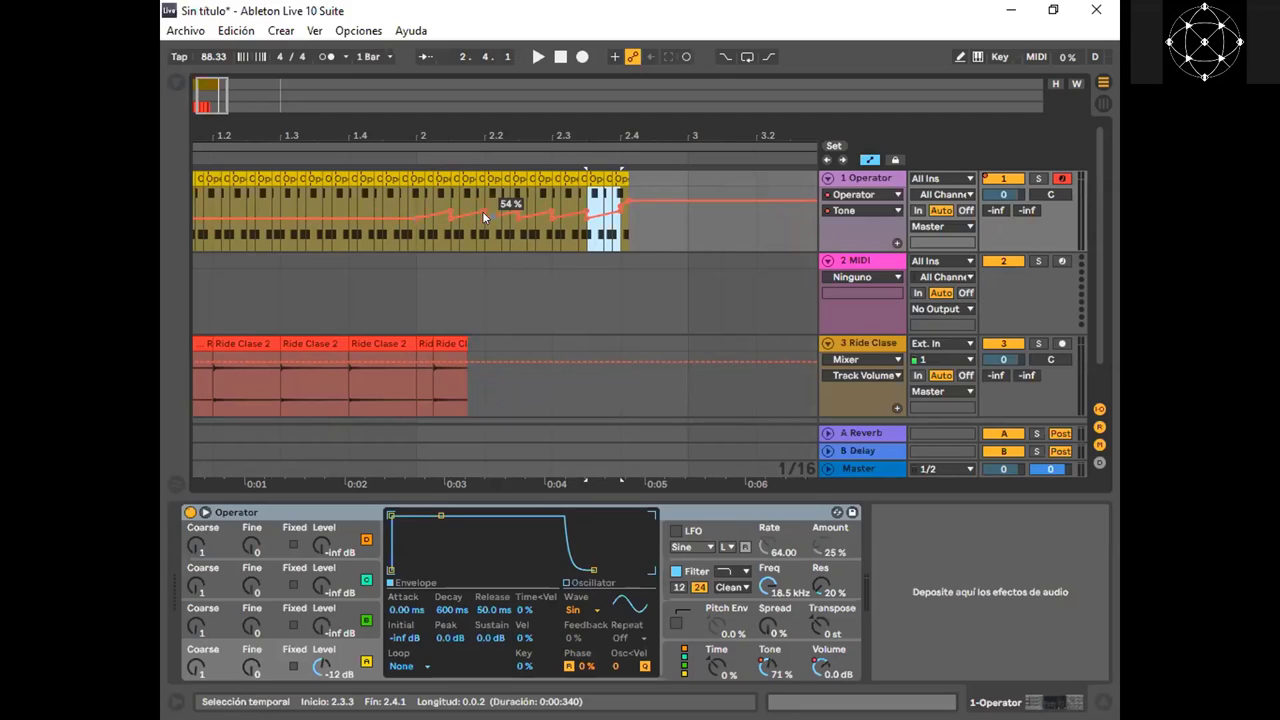
Undo the five duplications of the Operator track's Tone automation range
key(ctrl+z)
key(ctrl+z)
key(ctrl+z)
key(ctrl+z)
key(ctrl+z)
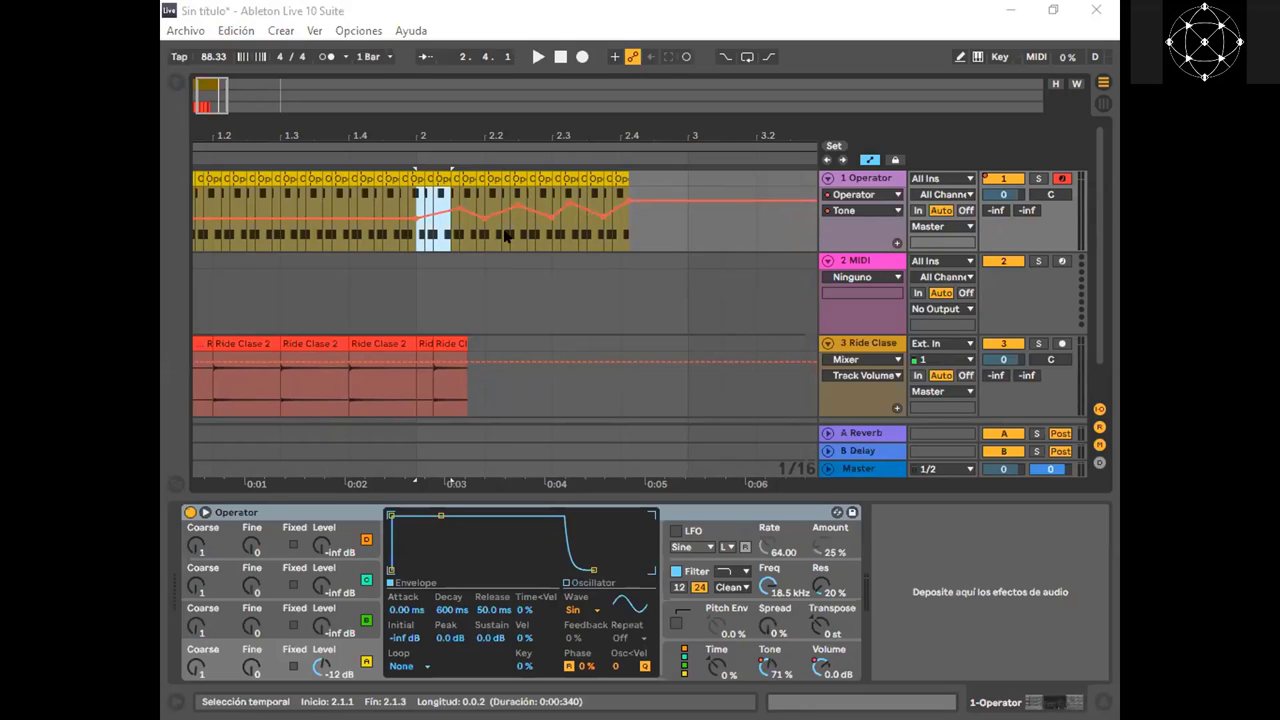
click(827, 185)
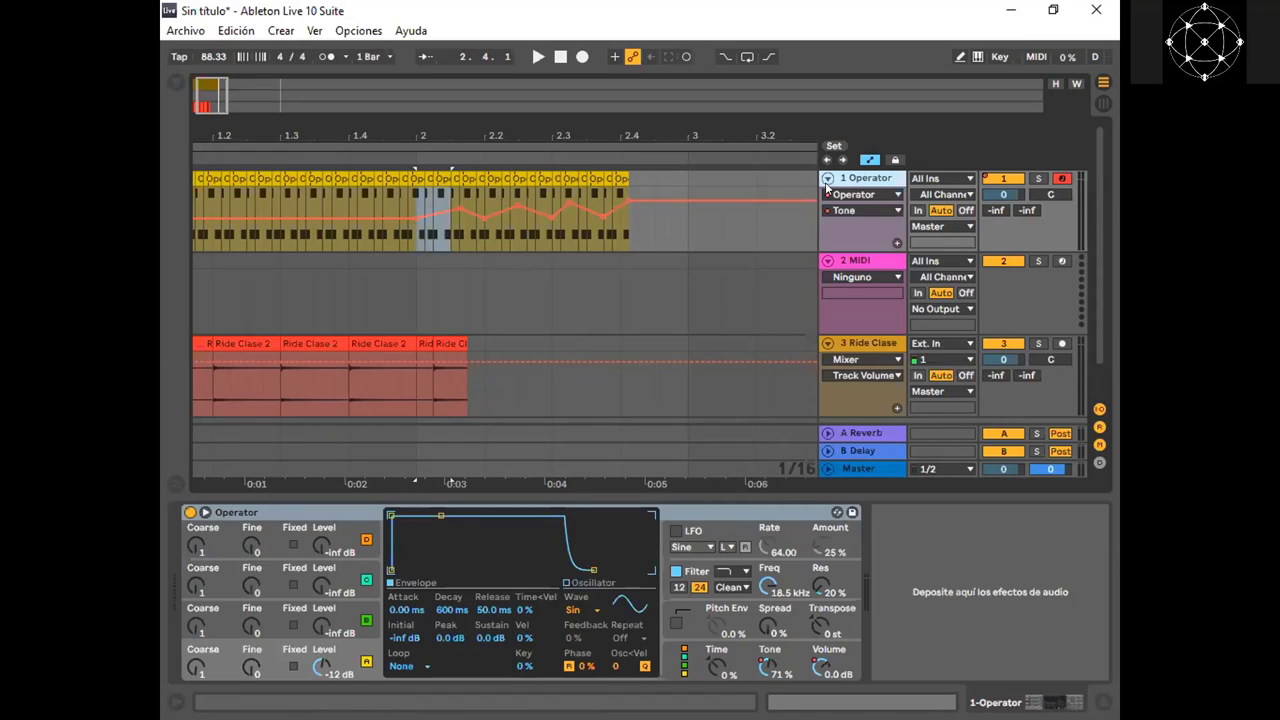
click(648, 215)
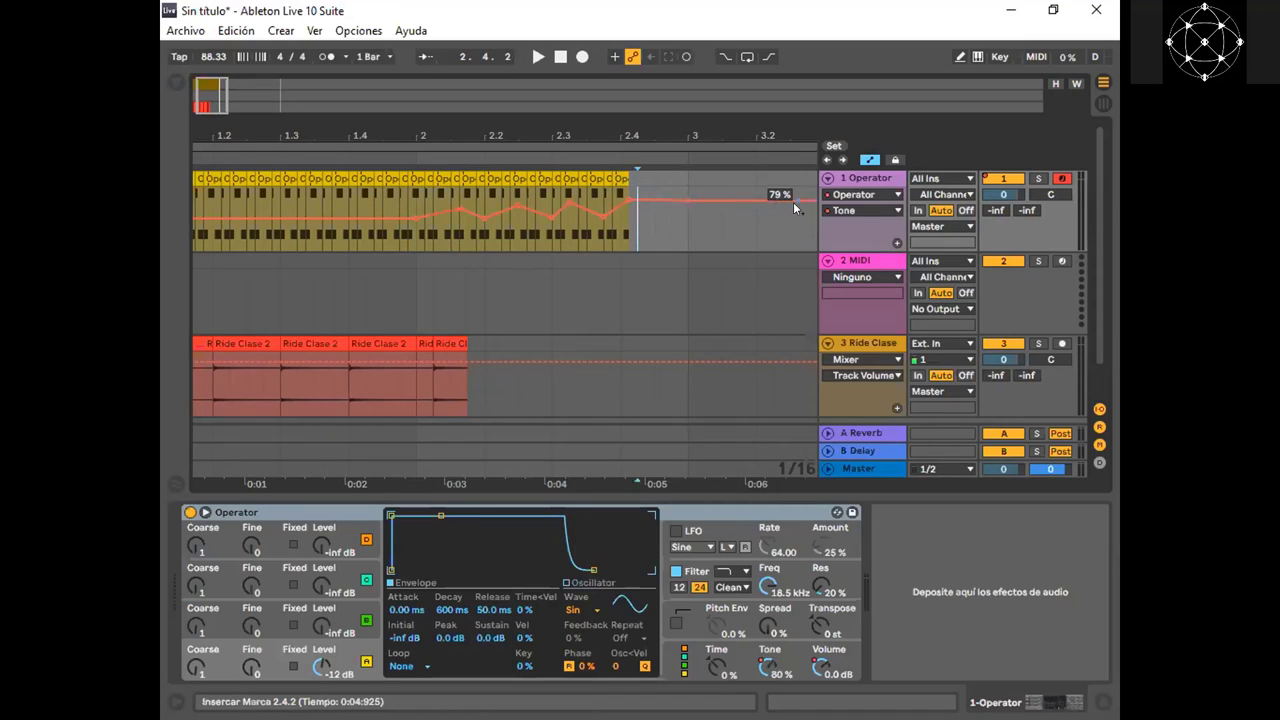
click(860, 210)
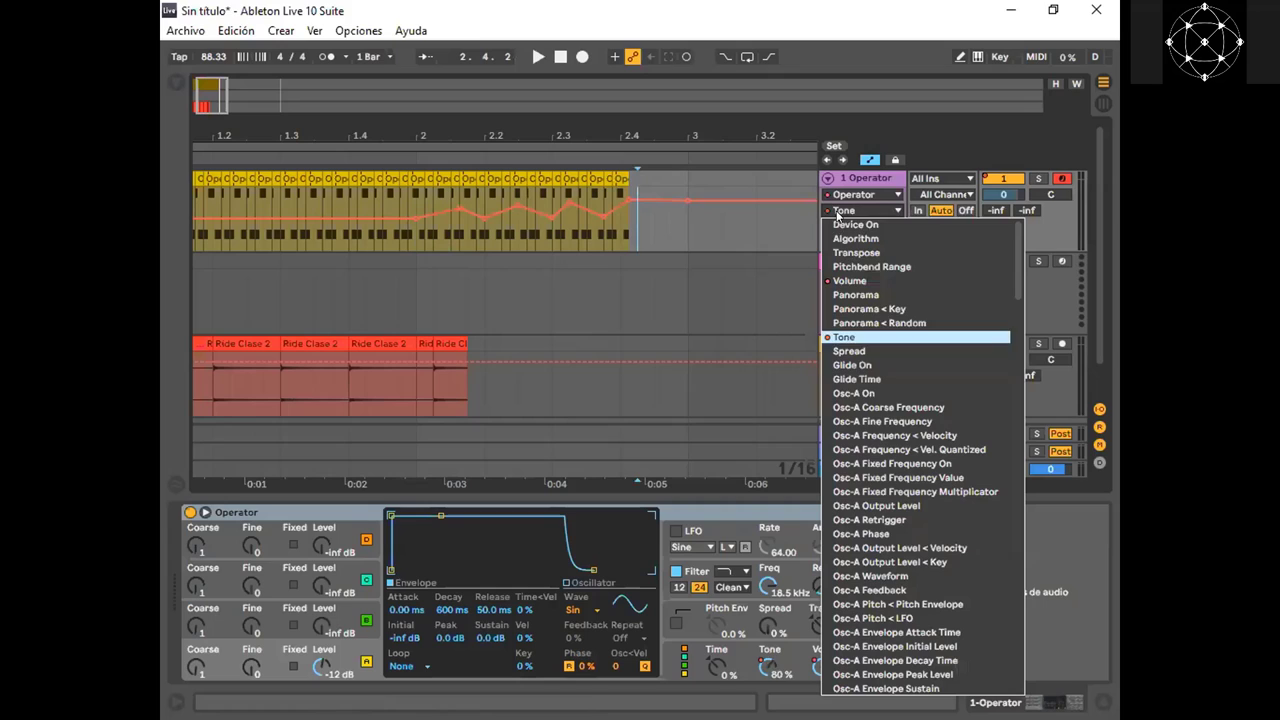
click(1017, 216)
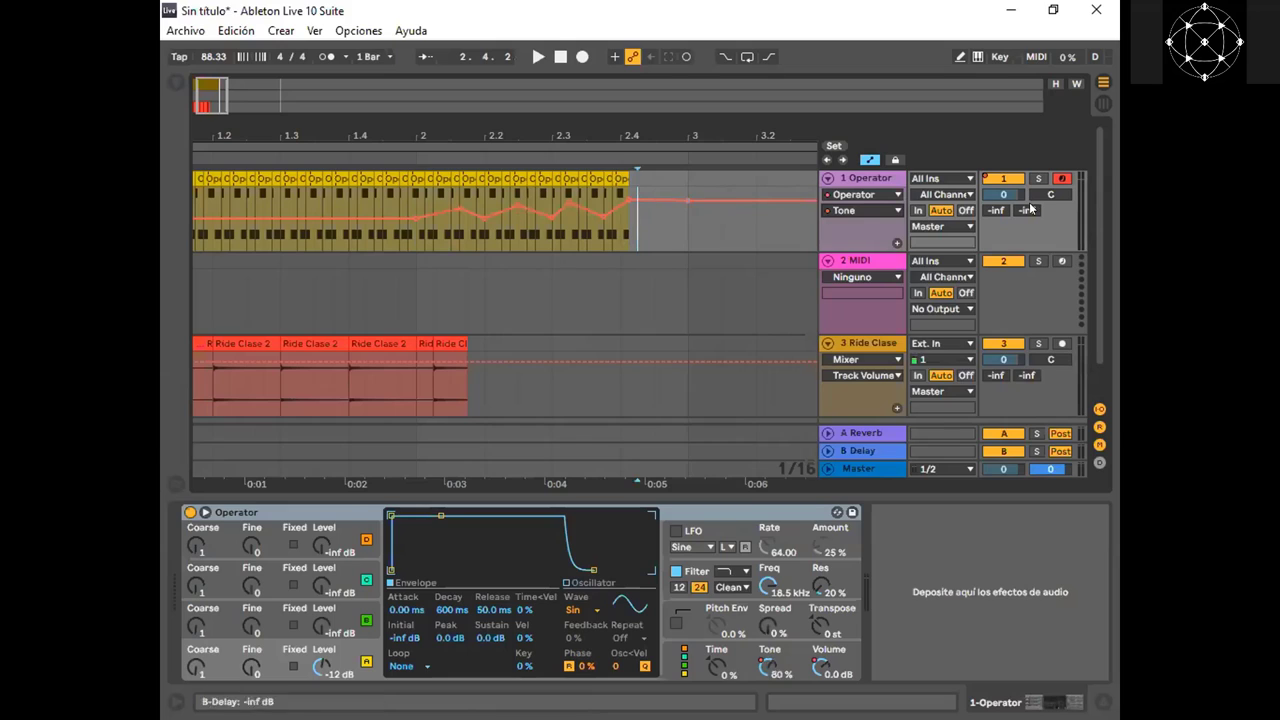
Switch the Operator track's envelope to Track Volume and bring up the volume control's options for showing its automation in a new lane
right_click(990, 197)
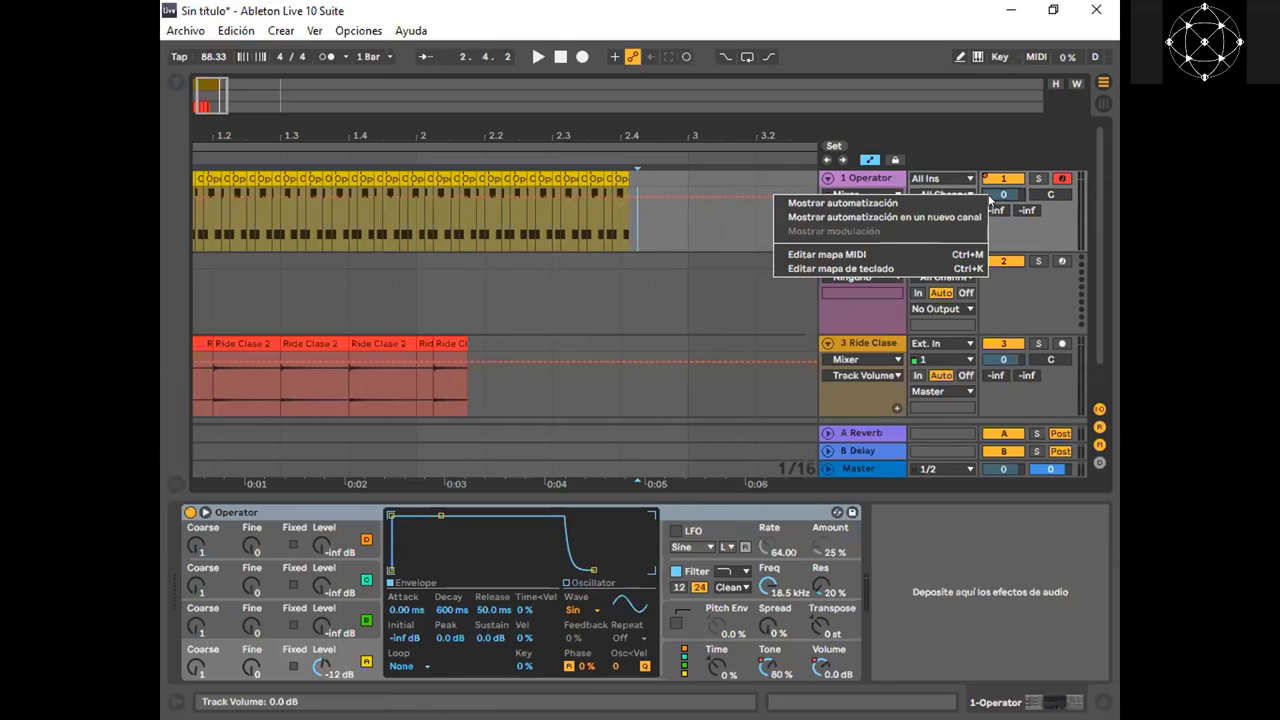
click(1048, 223)
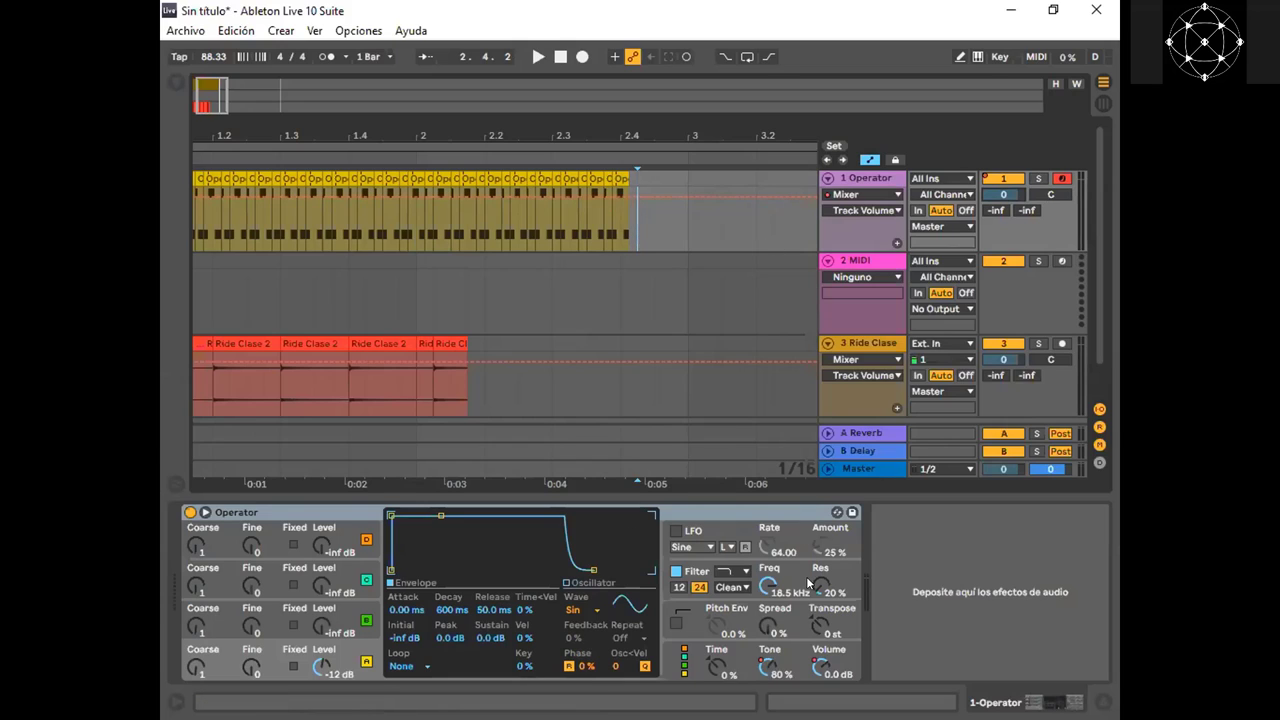
right_click(1003, 196)
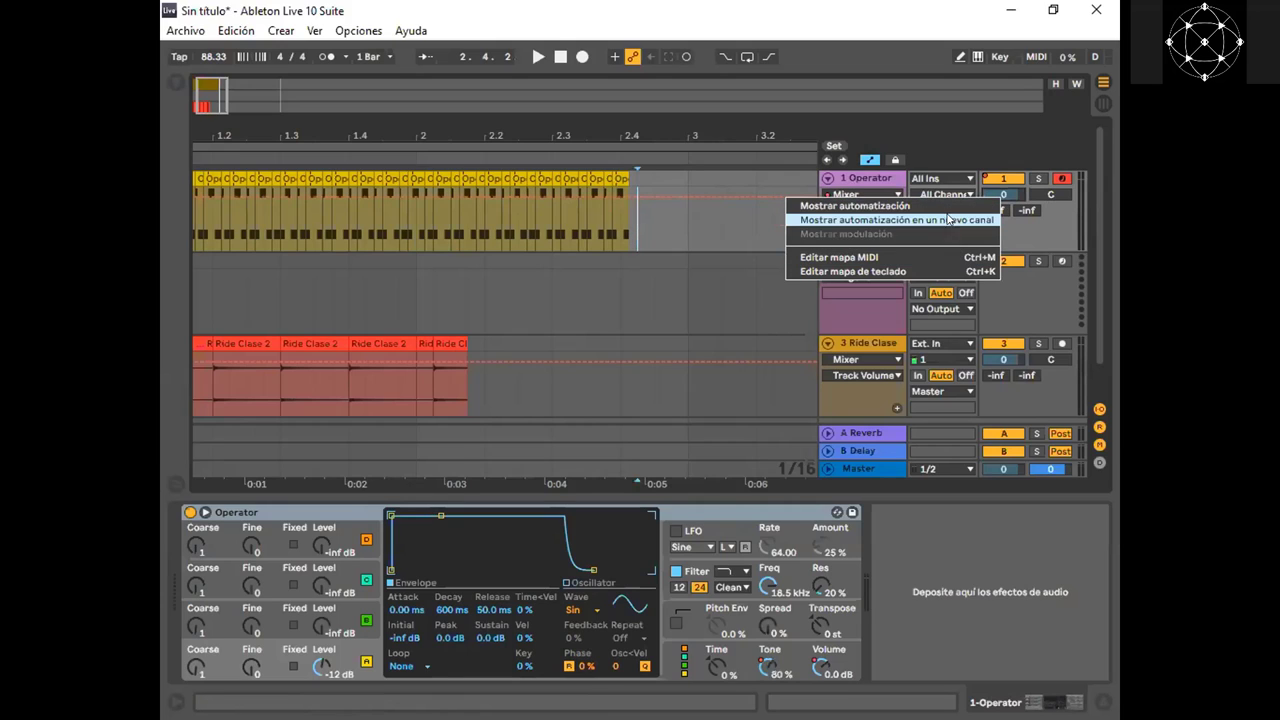
Review the Operator track's automatable devices and its list of Mixer parameters
click(643, 216)
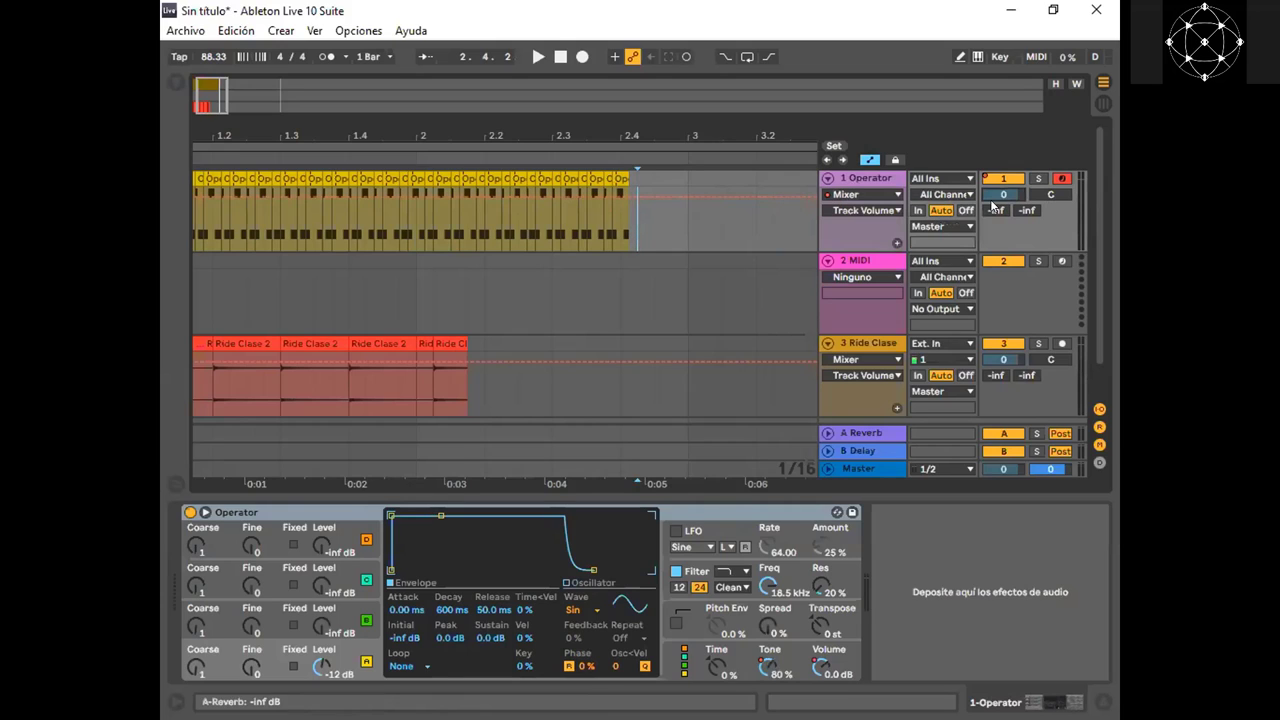
click(848, 211)
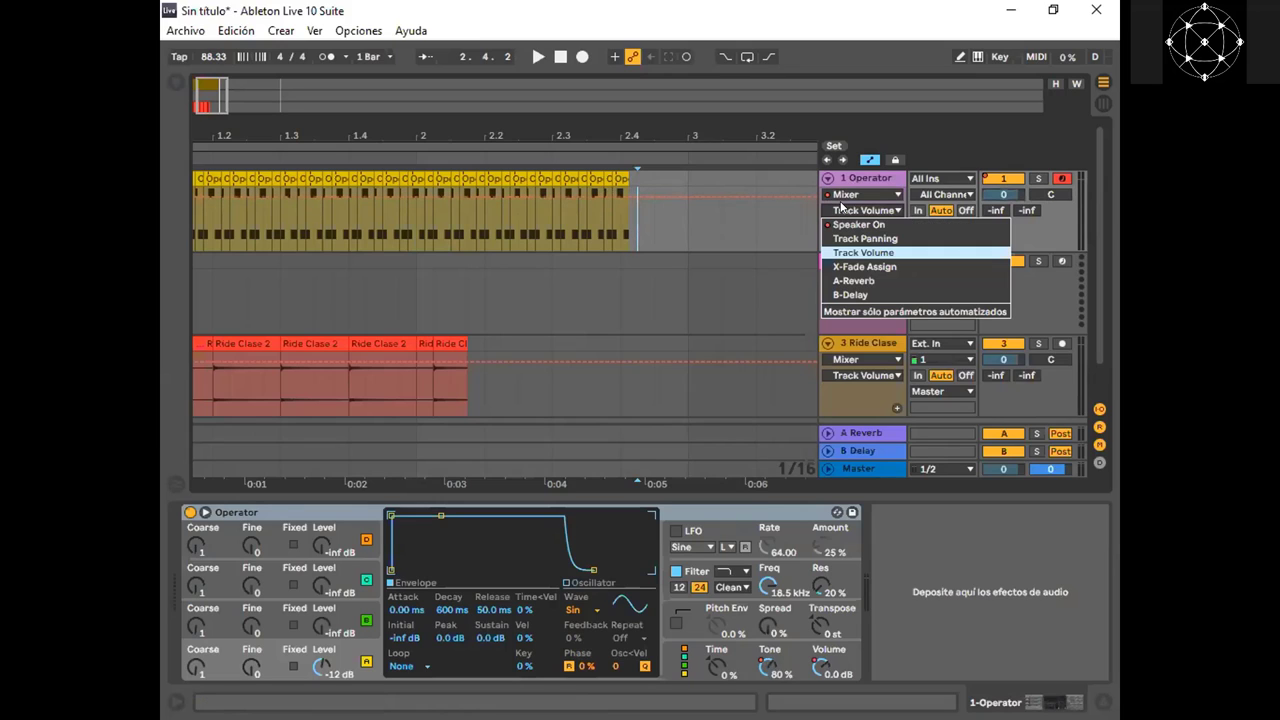
click(850, 207)
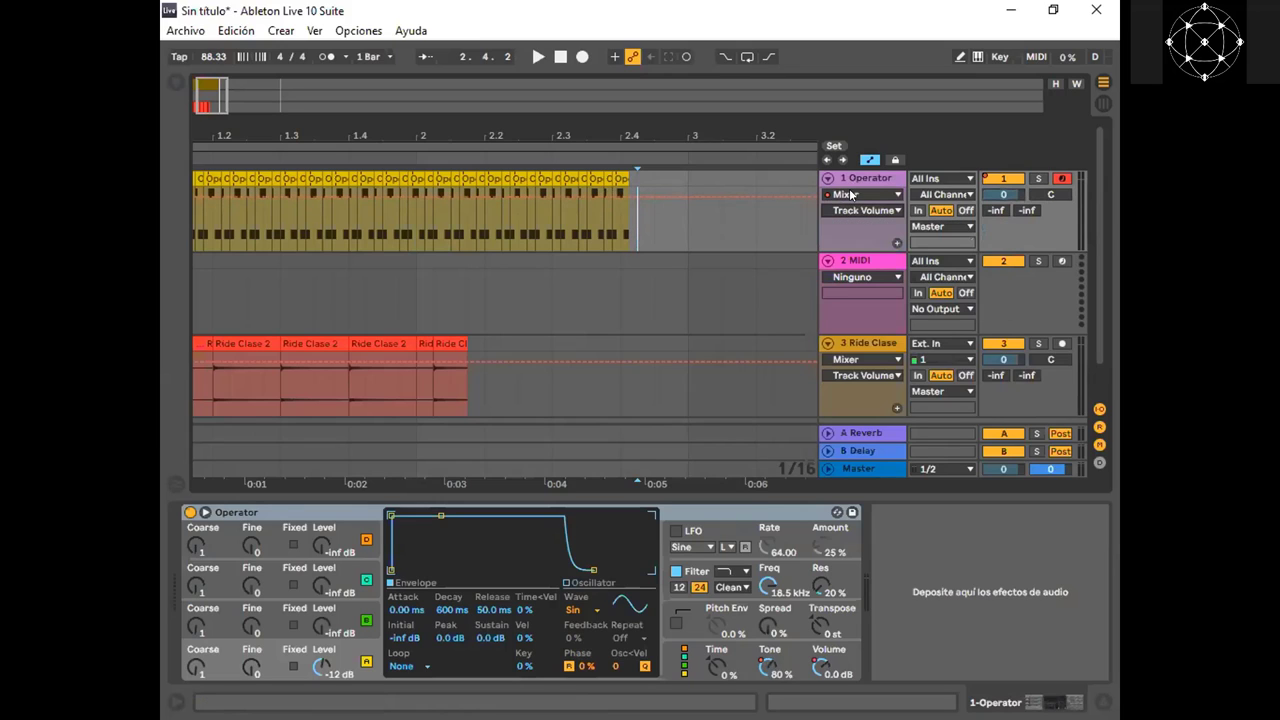
click(847, 198)
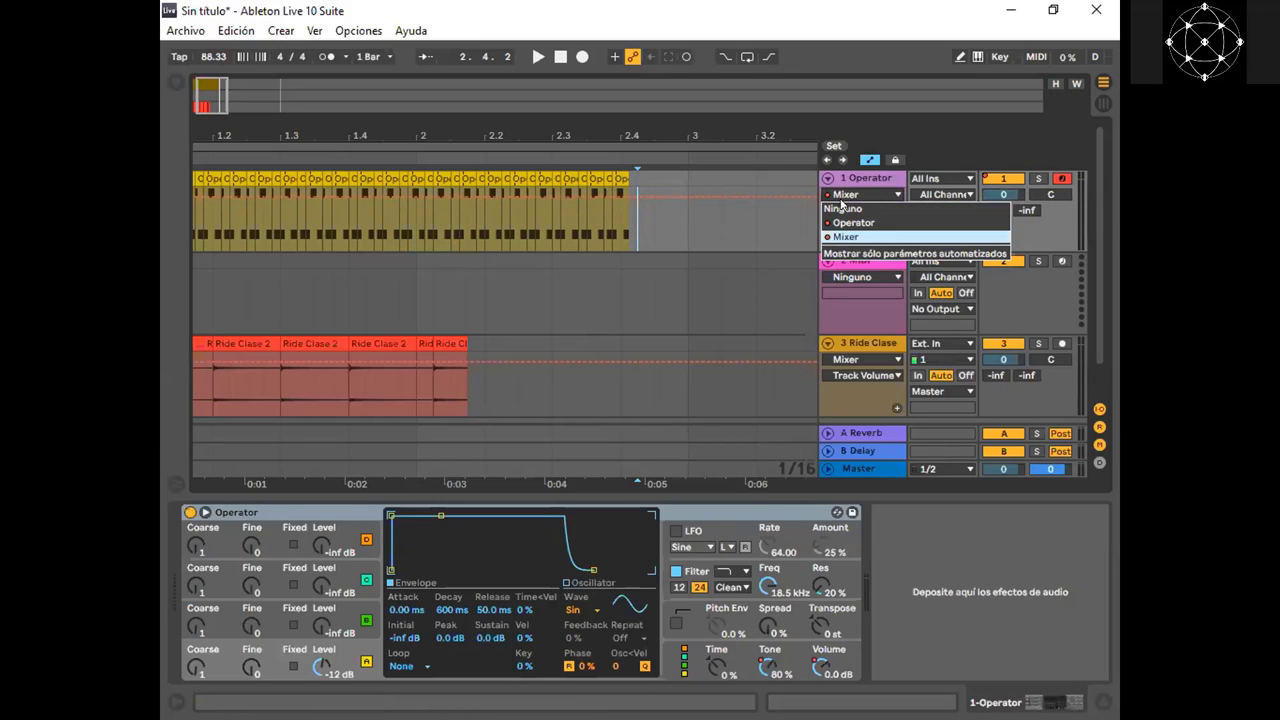
click(847, 237)
click(848, 211)
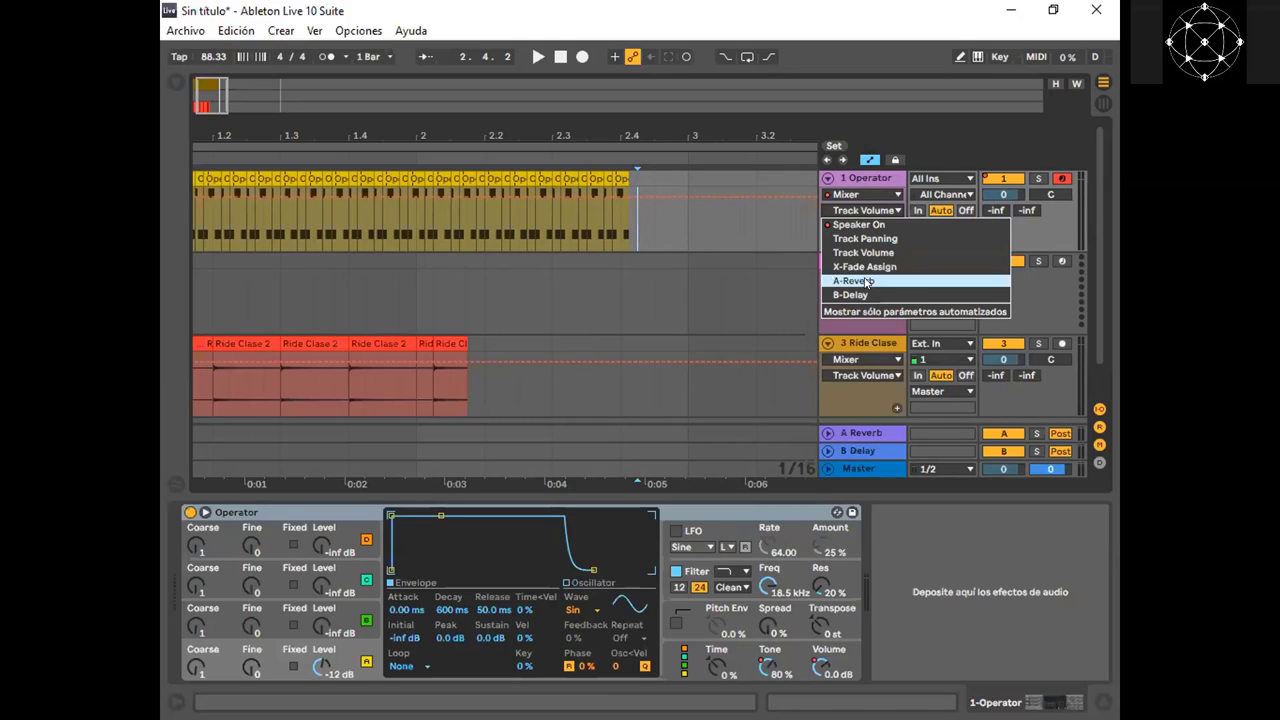
Fold the Operator and MIDI tracks and hide the device view
click(828, 178)
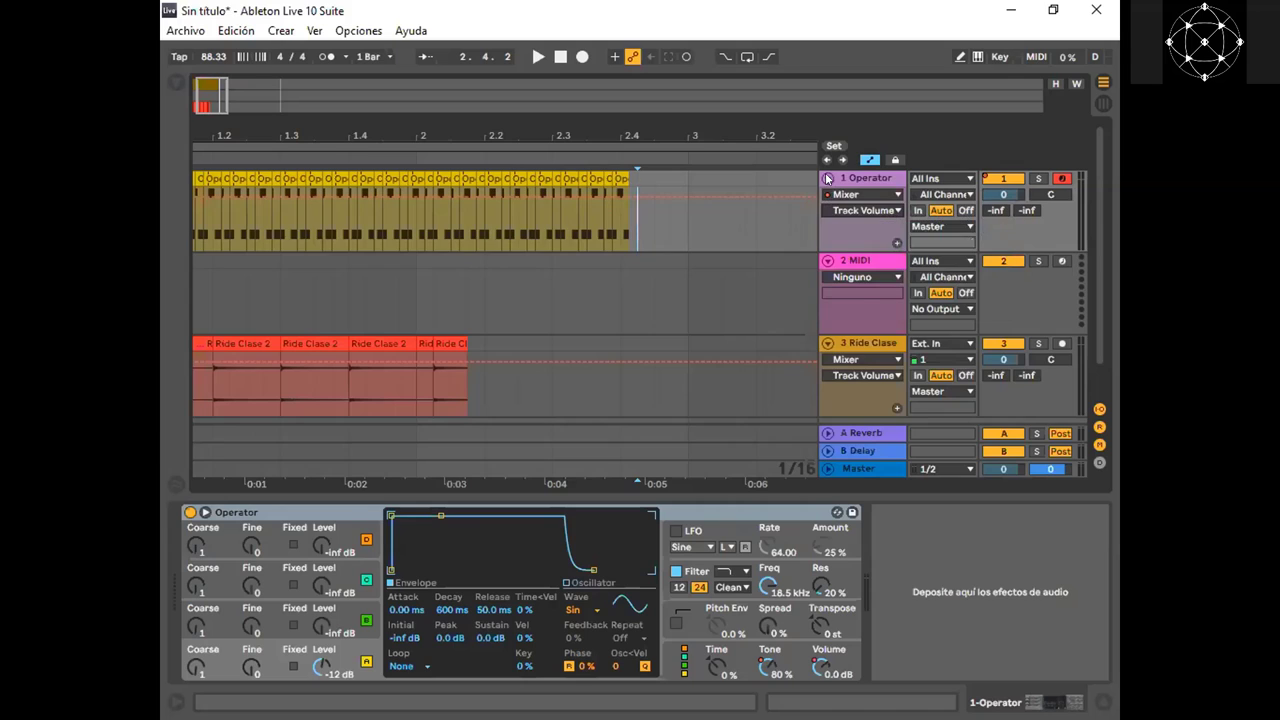
click(828, 178)
click(828, 196)
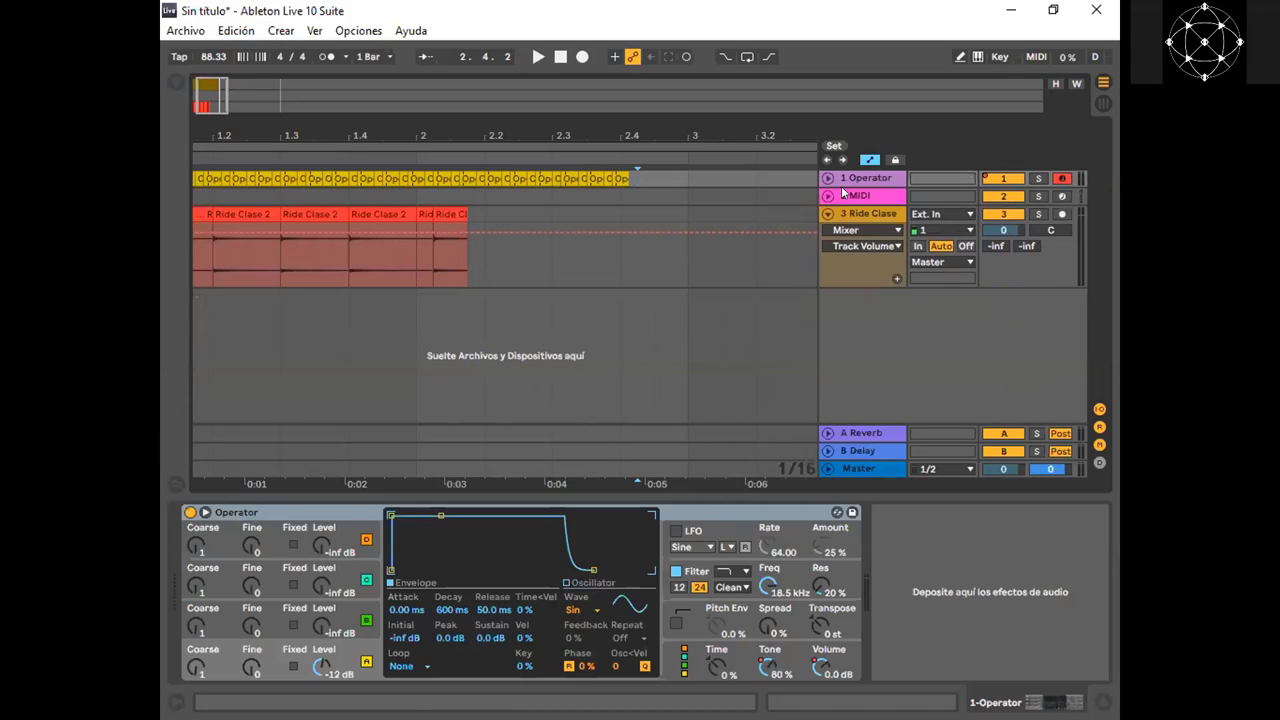
click(1103, 702)
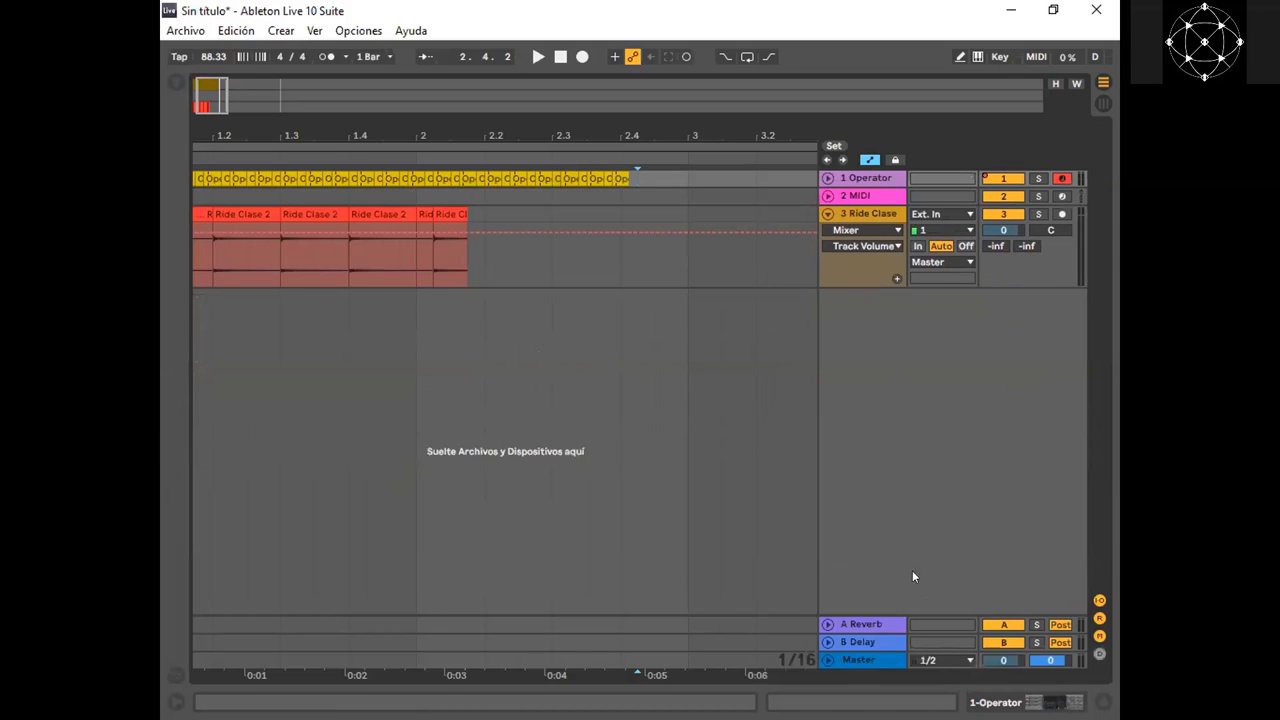
Unfold the Operator track and the A Reverb return track, leaving A Reverb selected
click(828, 178)
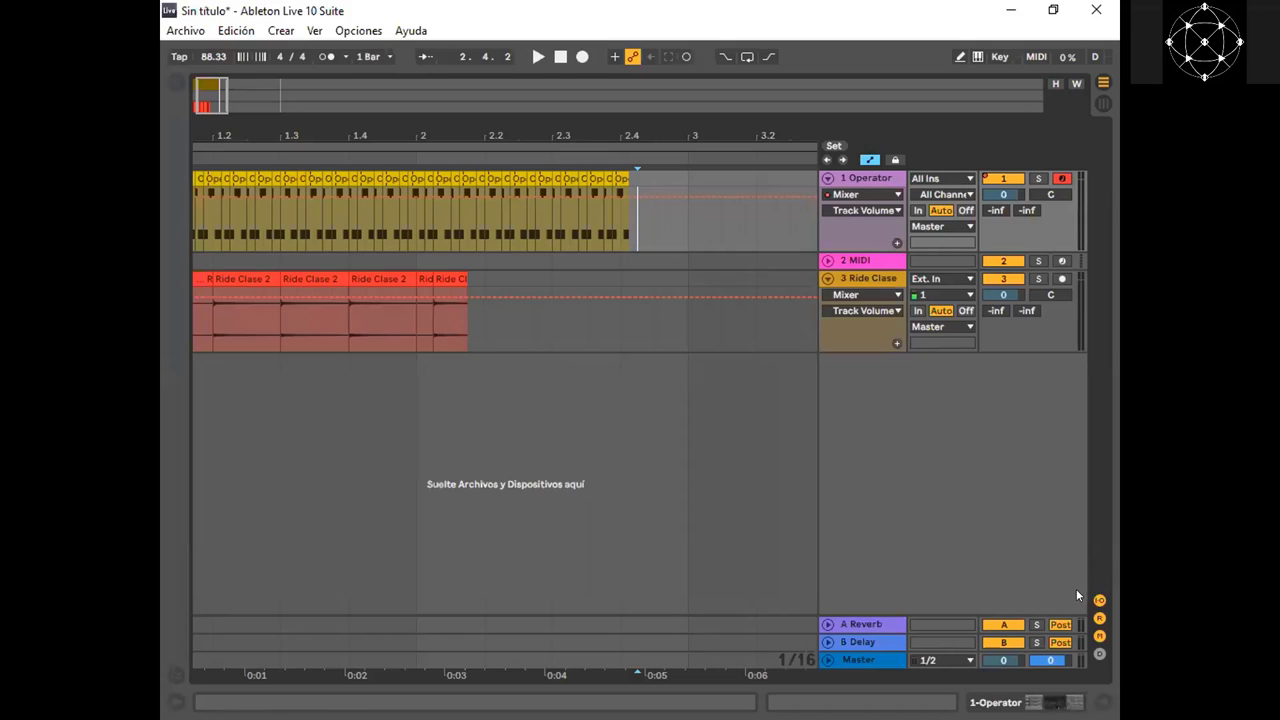
click(827, 624)
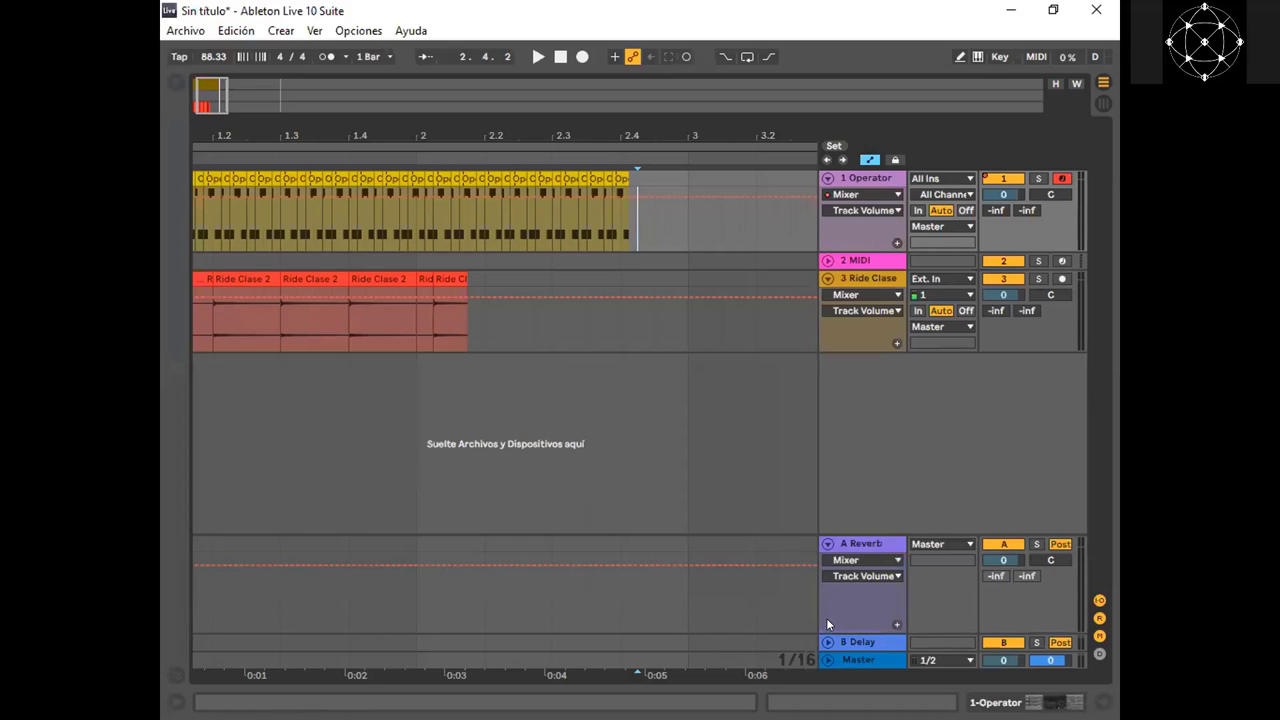
click(885, 543)
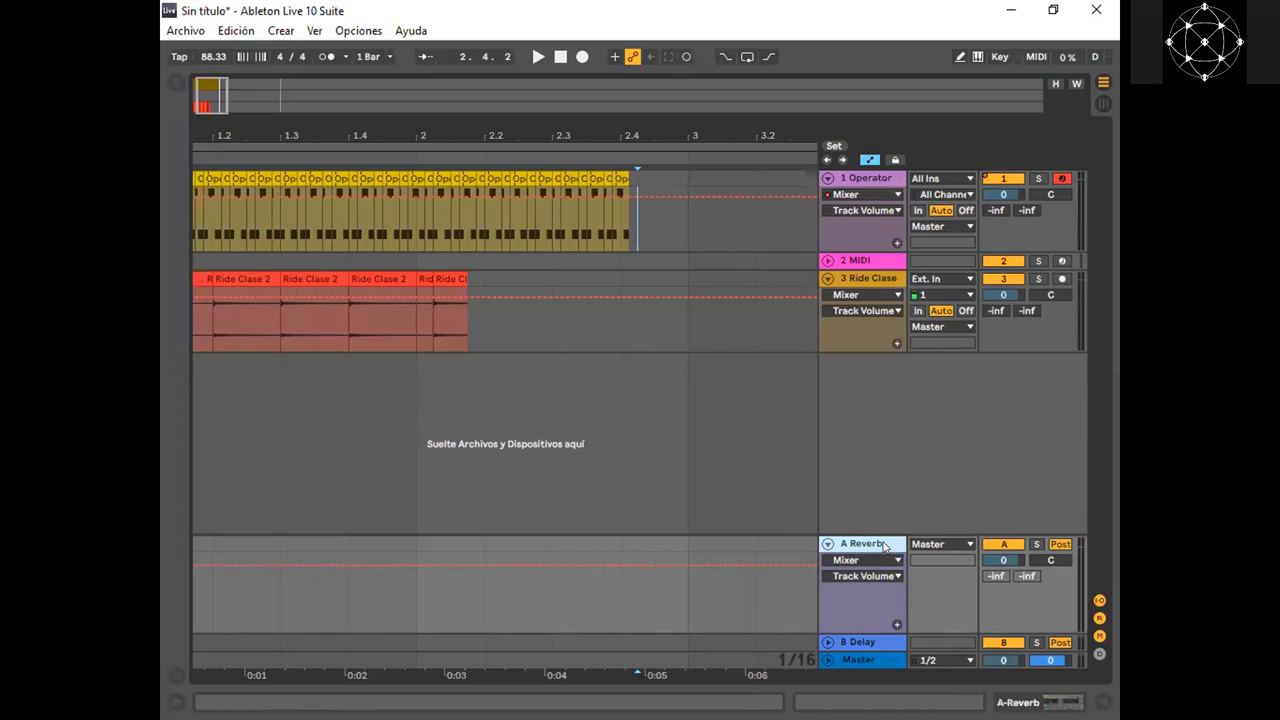
click(867, 645)
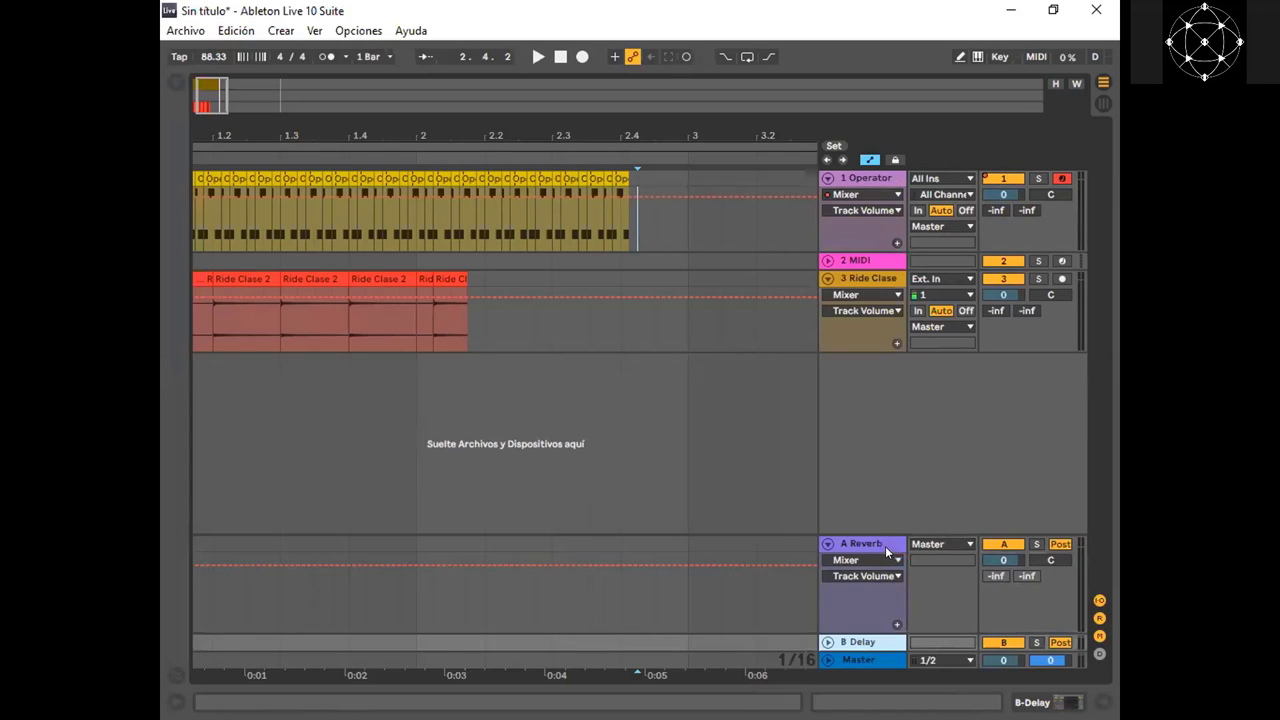
click(885, 546)
drag(883, 531, 866, 595)
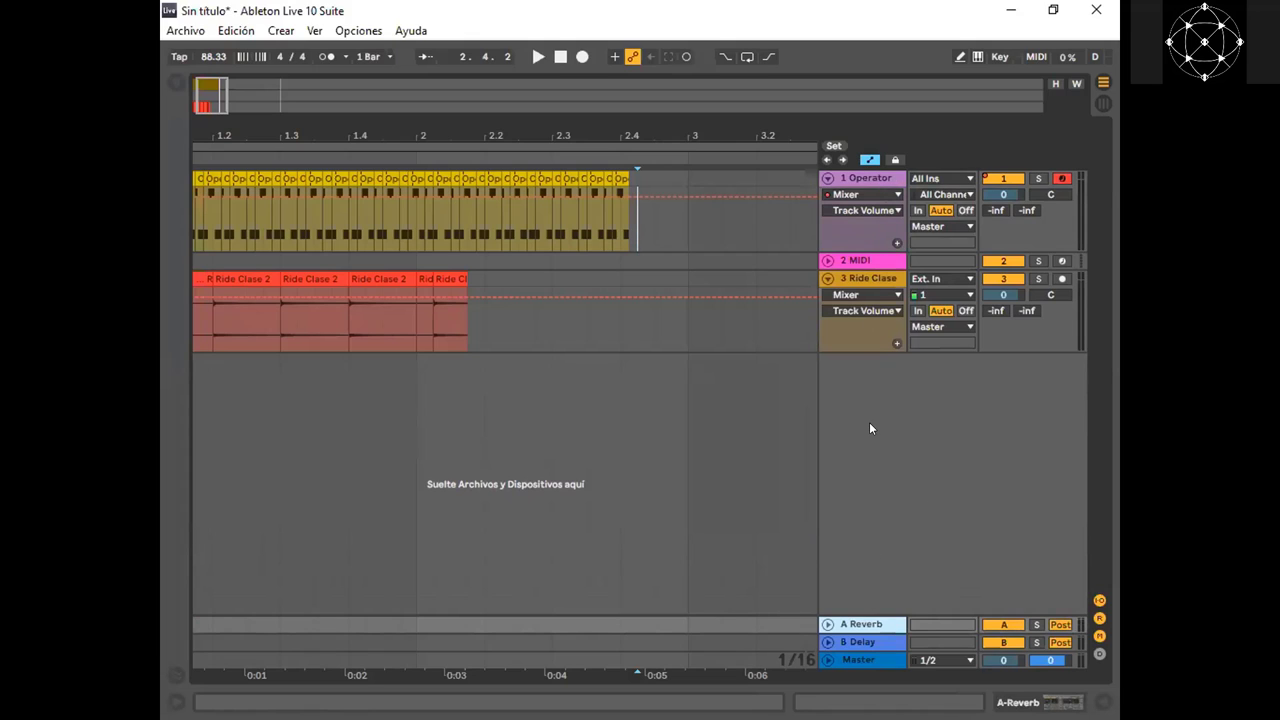
click(828, 623)
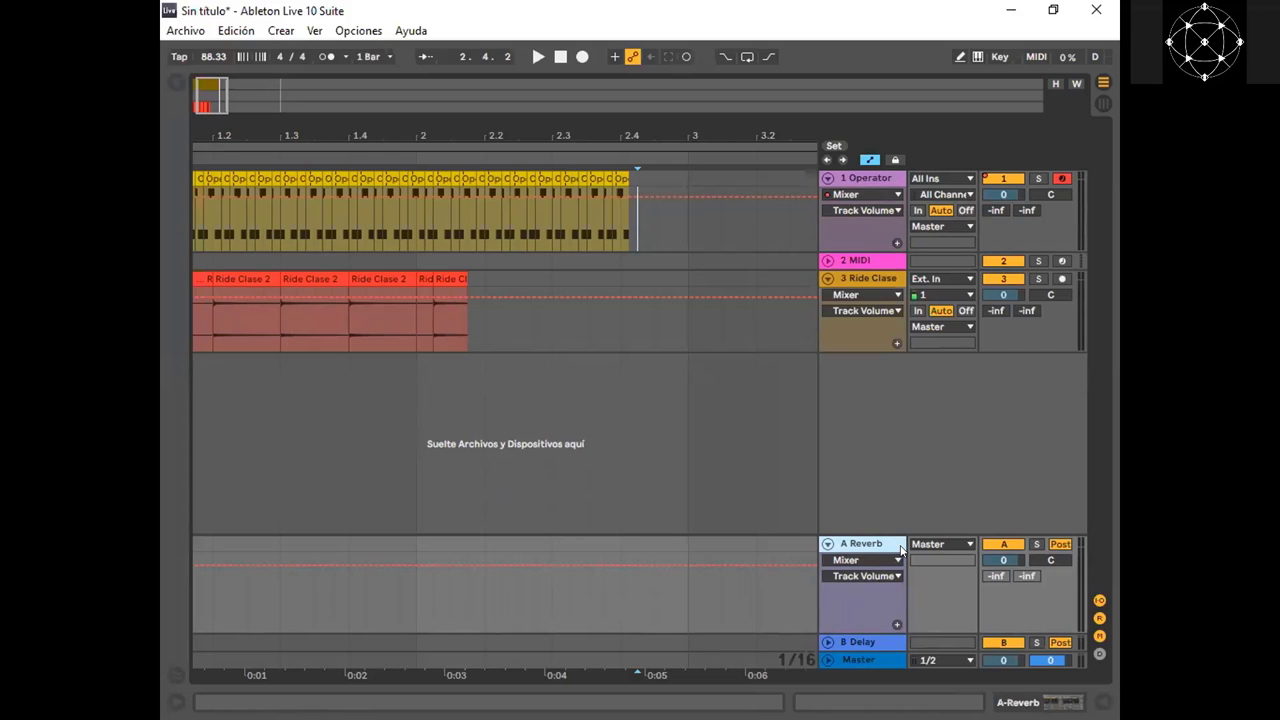
Show the Operator track's A-Reverb send automation and view the devices on the A Reverb and B Delay return tracks
drag(1005, 210, 1000, 254)
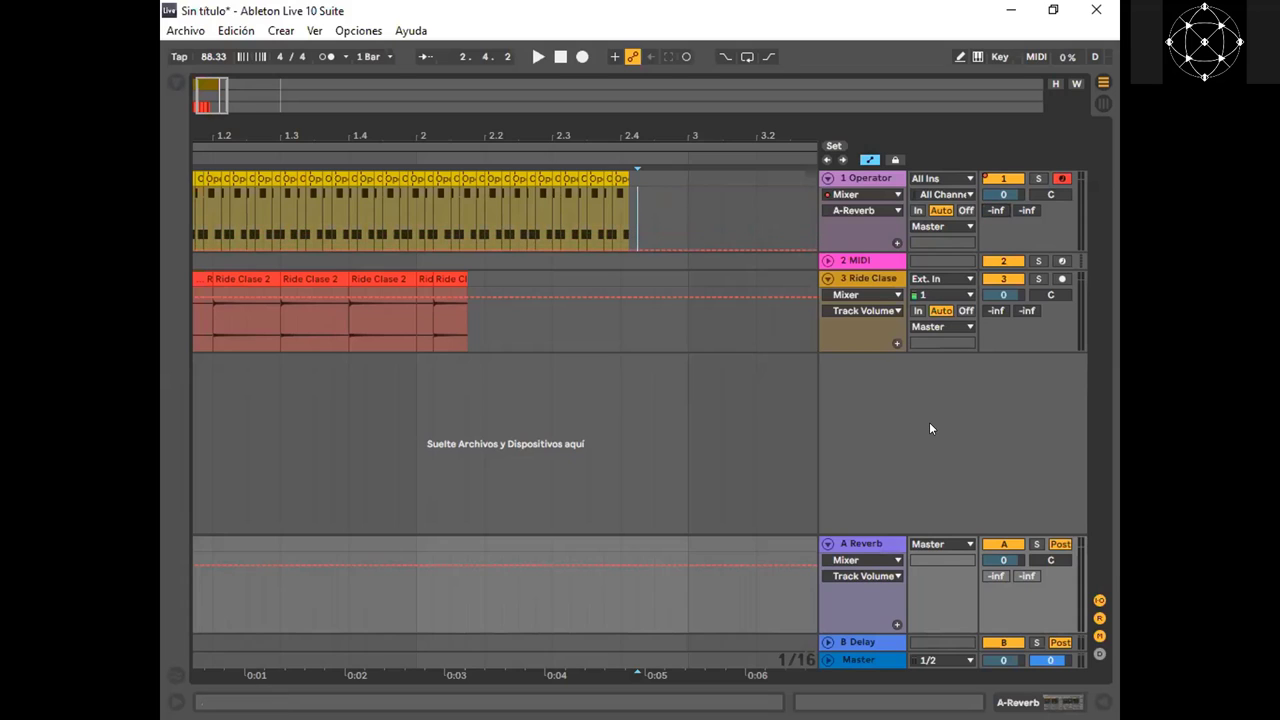
double_click(884, 543)
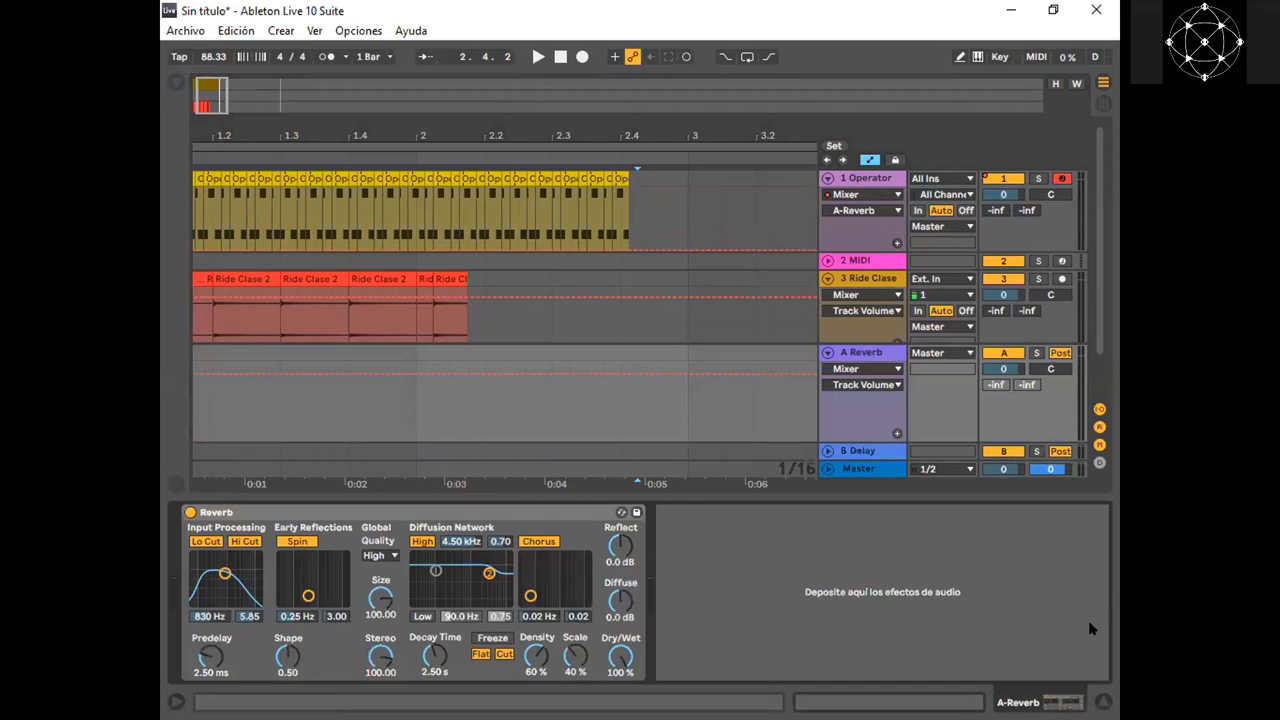
key(ctrl+alt+l)
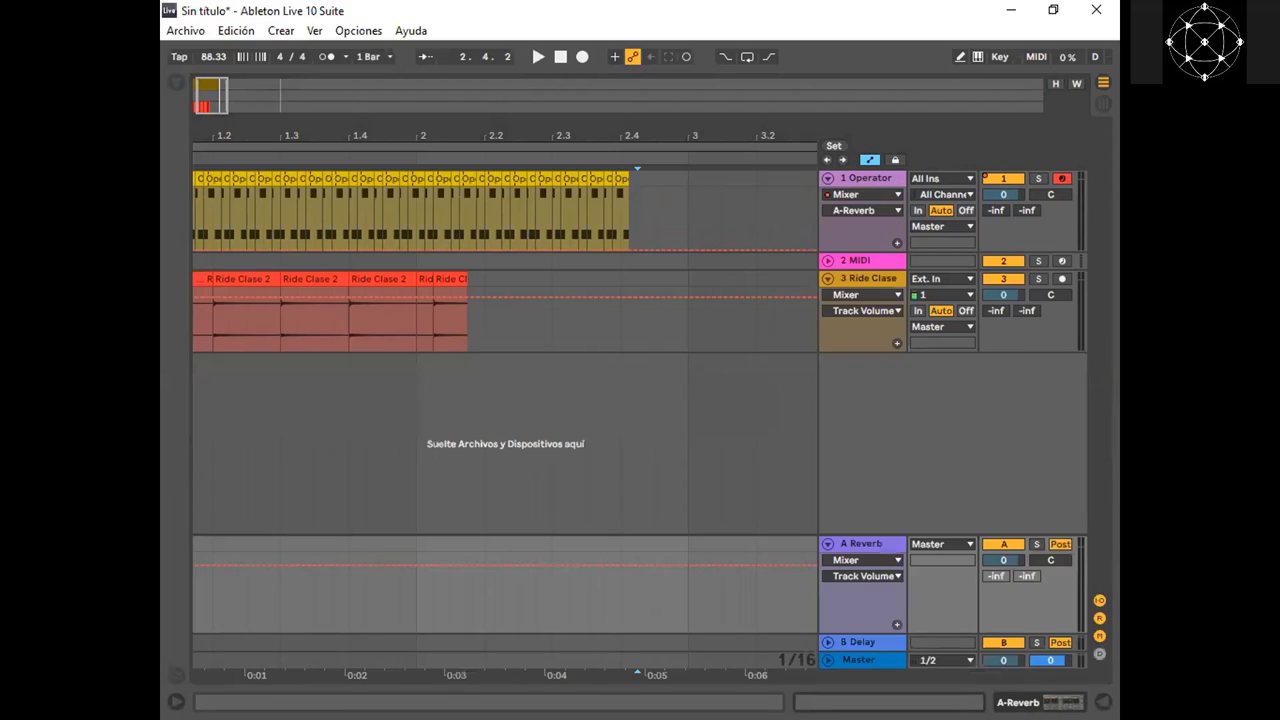
double_click(880, 642)
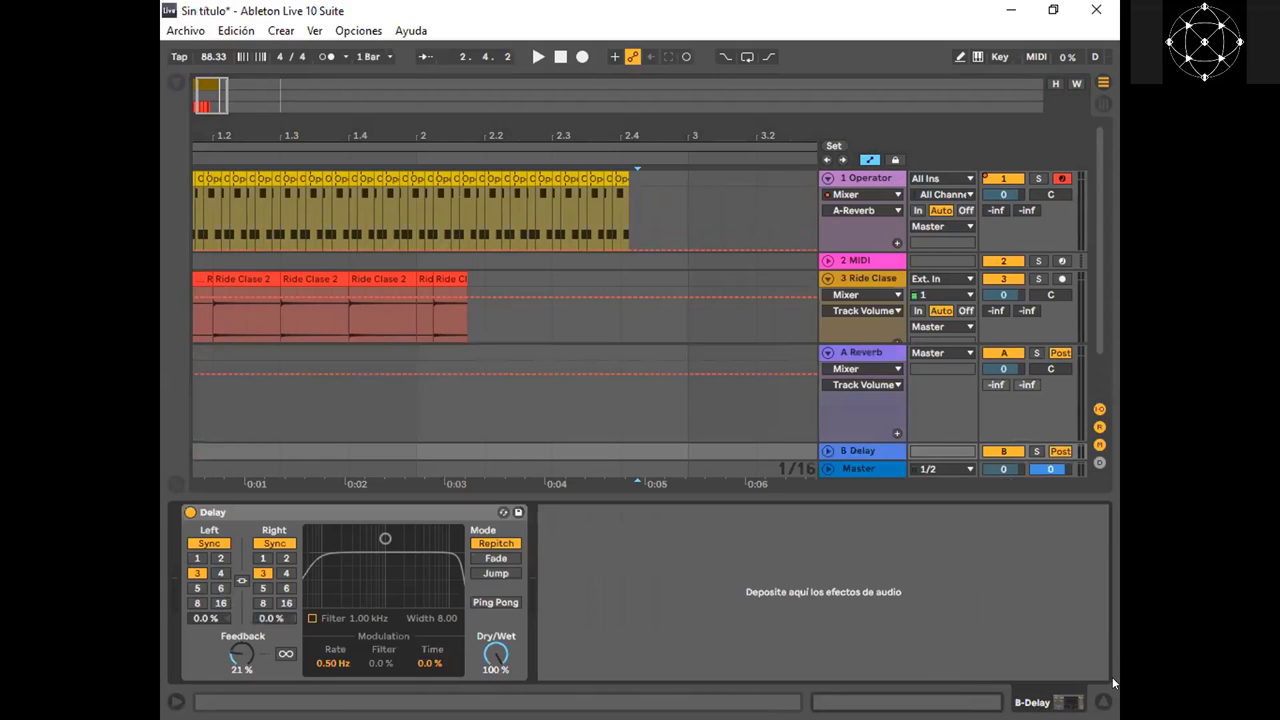
key(ctrl+alt+l)
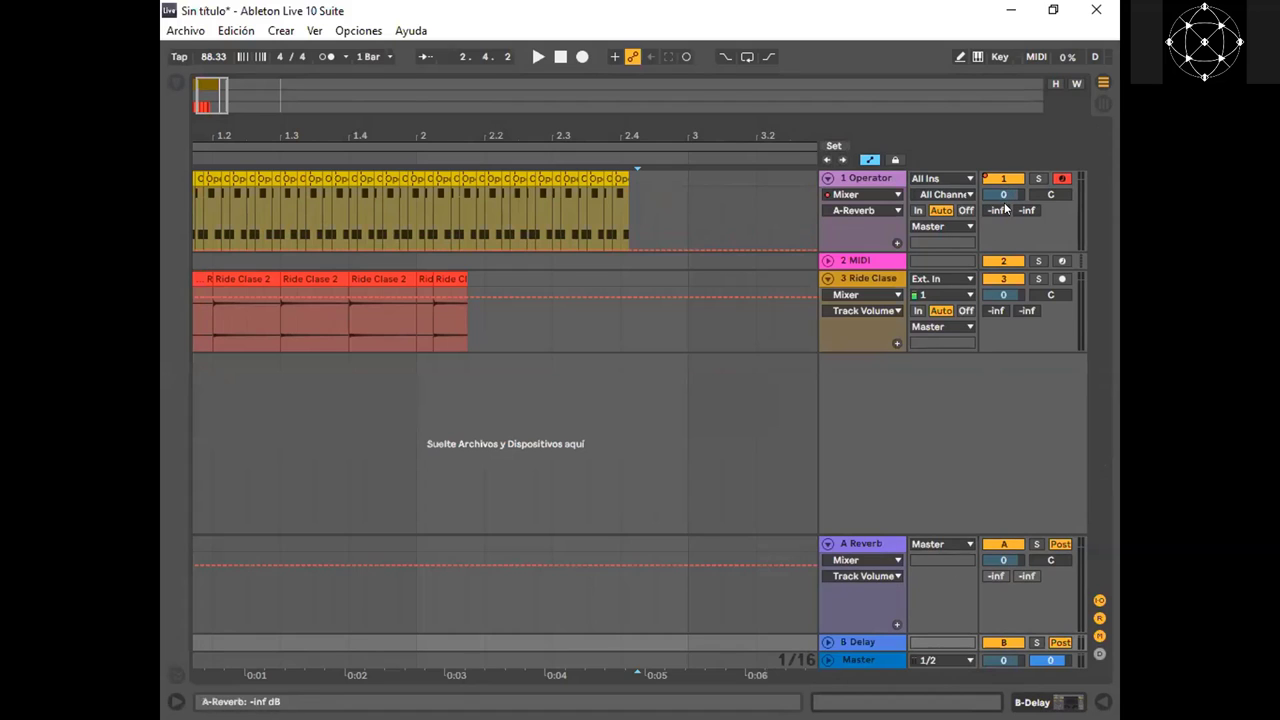
Set the Operator track's send to the A Reverb return to -13.0 dB
drag(996, 210, 996, 171)
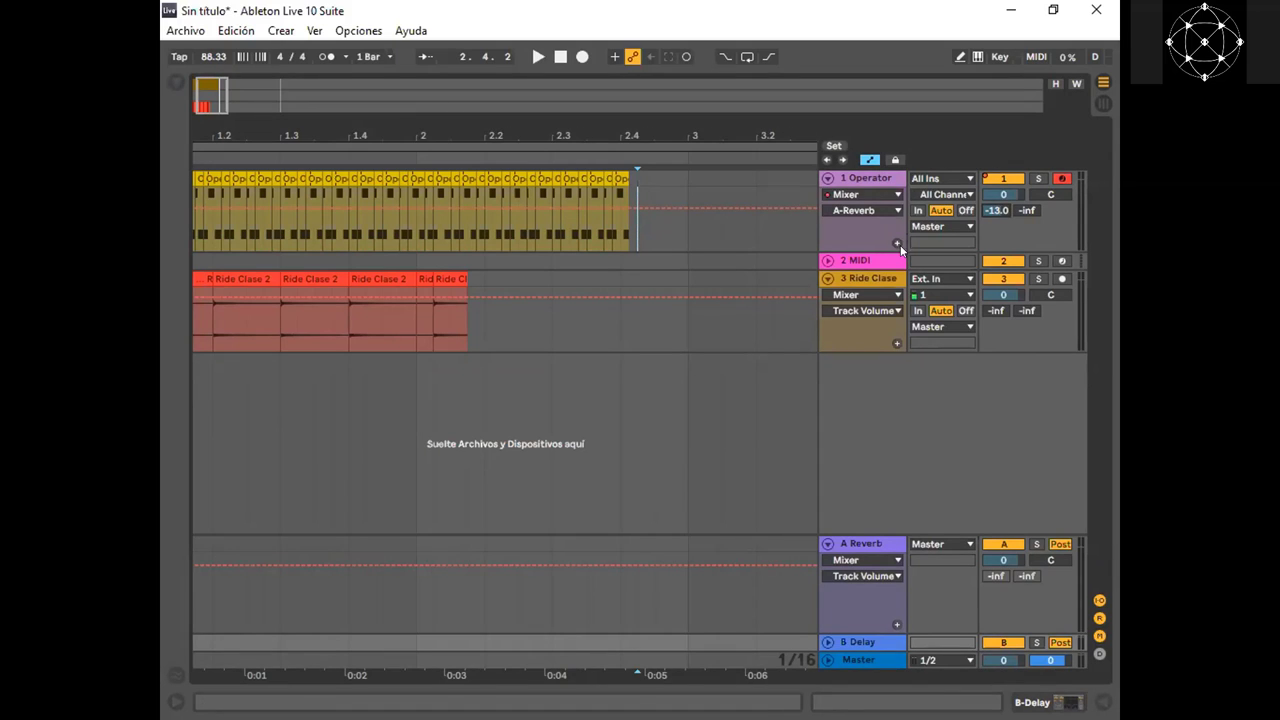
click(866, 179)
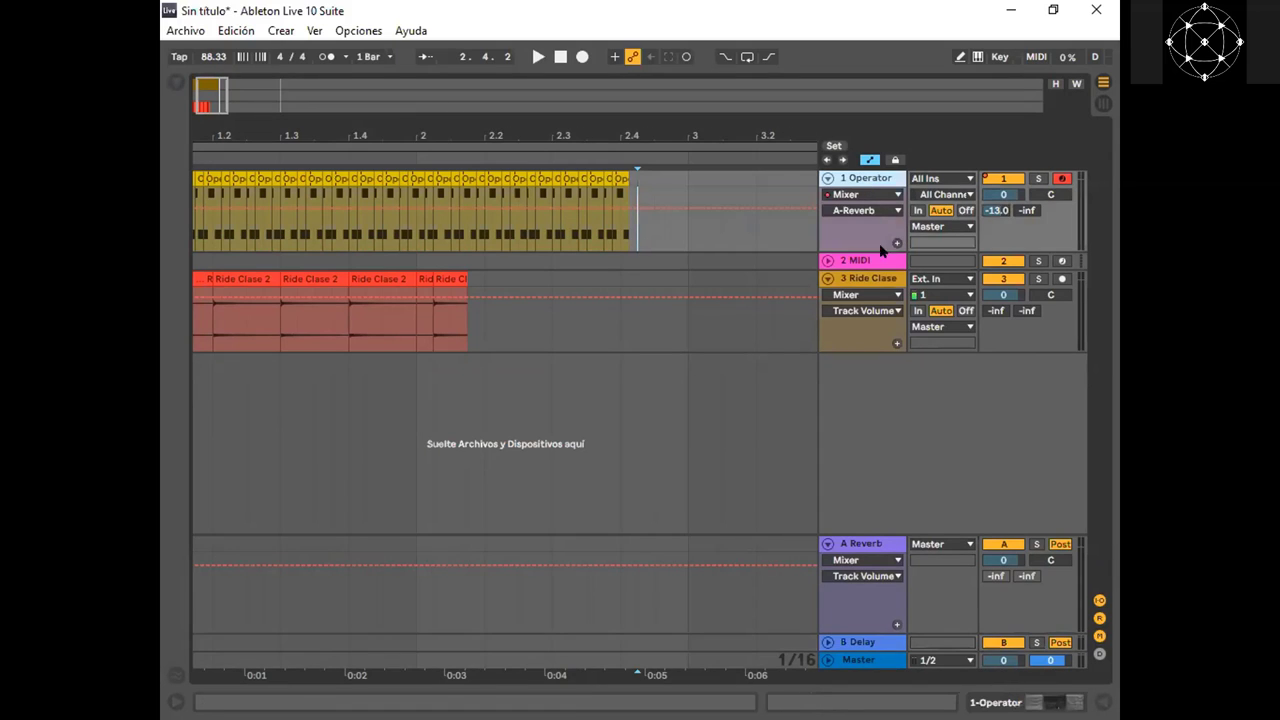
click(889, 543)
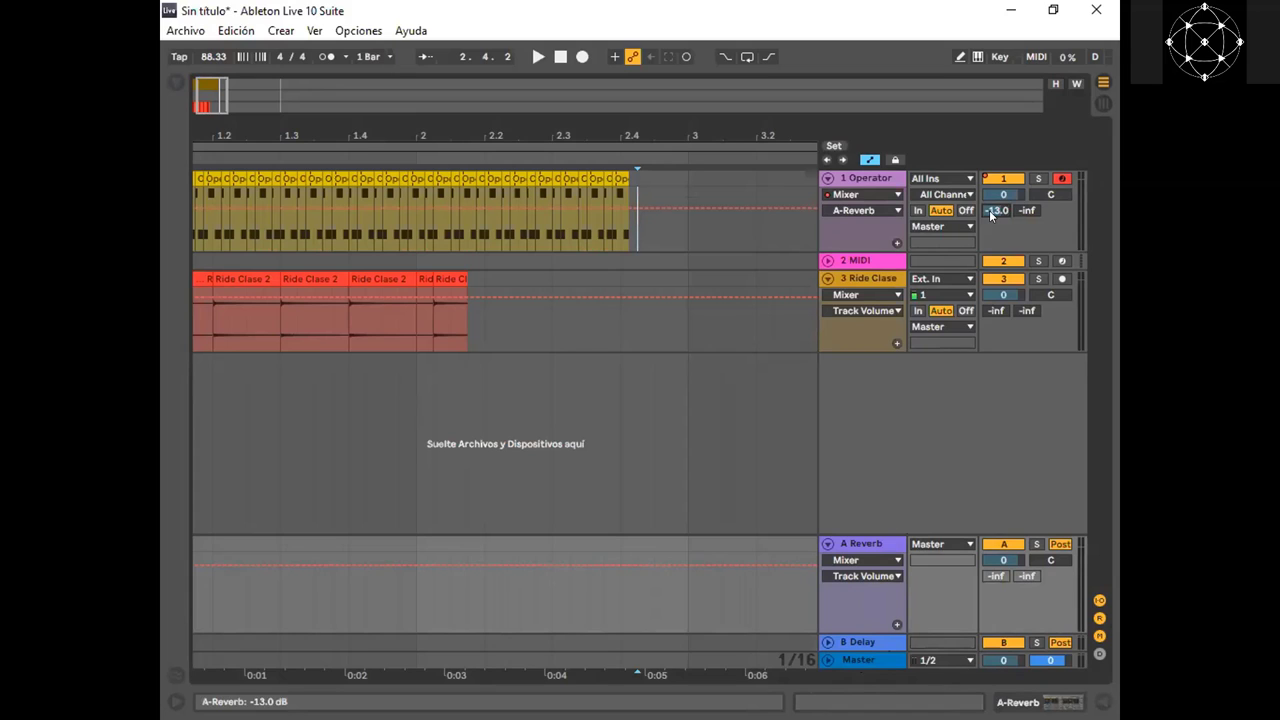
key(Down)
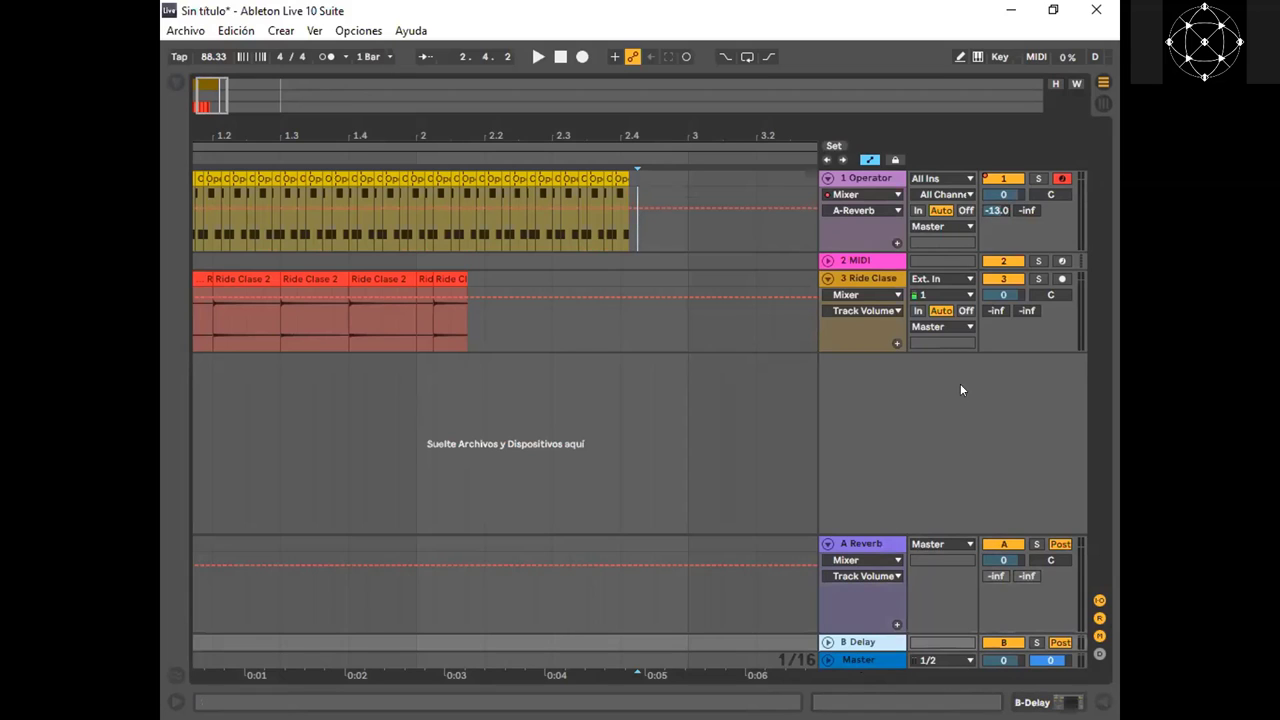
Insert a third return track and lower the A Reverb return's volume to -8.0 dB
click(1021, 212)
right_click(882, 526)
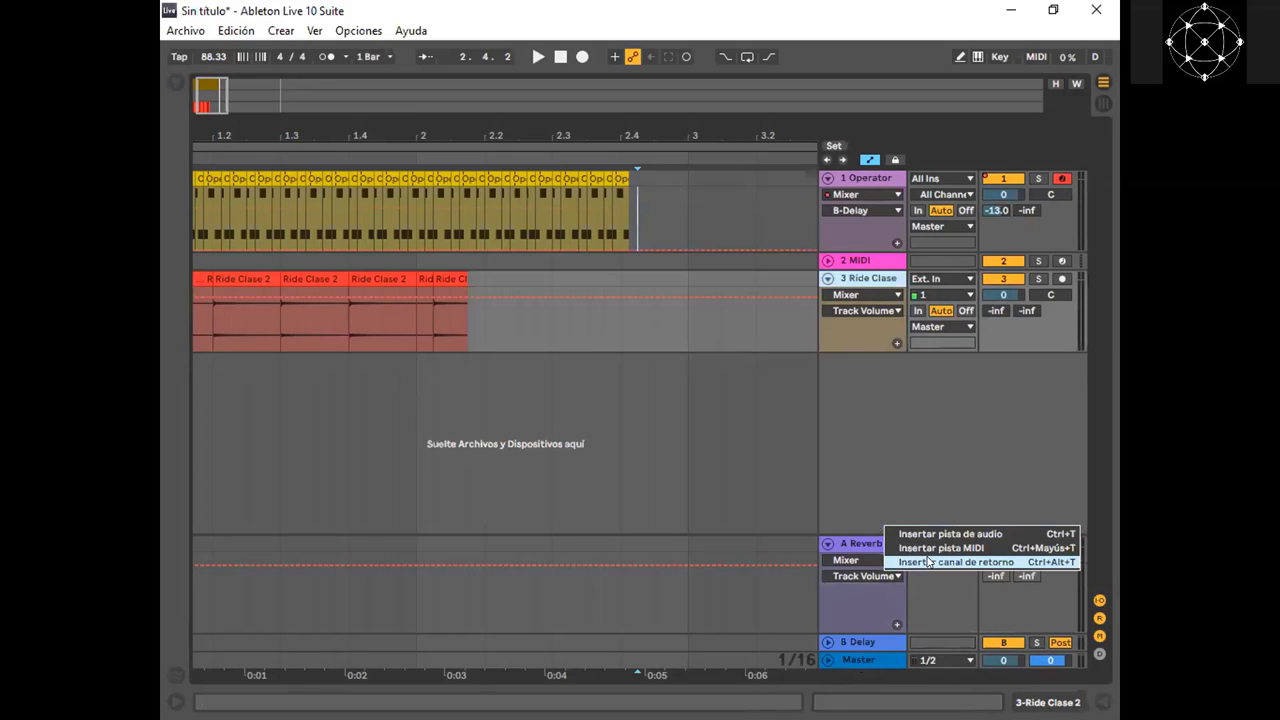
click(928, 562)
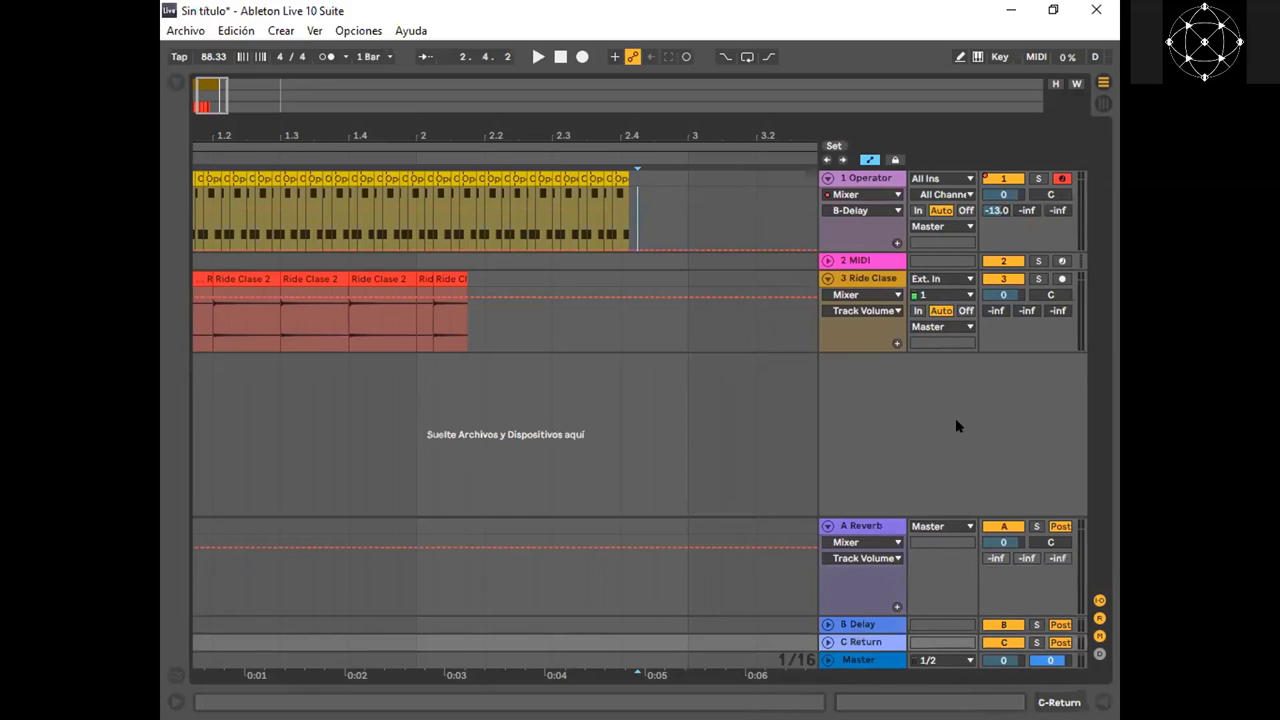
mouse_move(1060, 210)
mouse_down()
mouse_move(1060, 192)
mouse_move(1060, 212)
mouse_up()
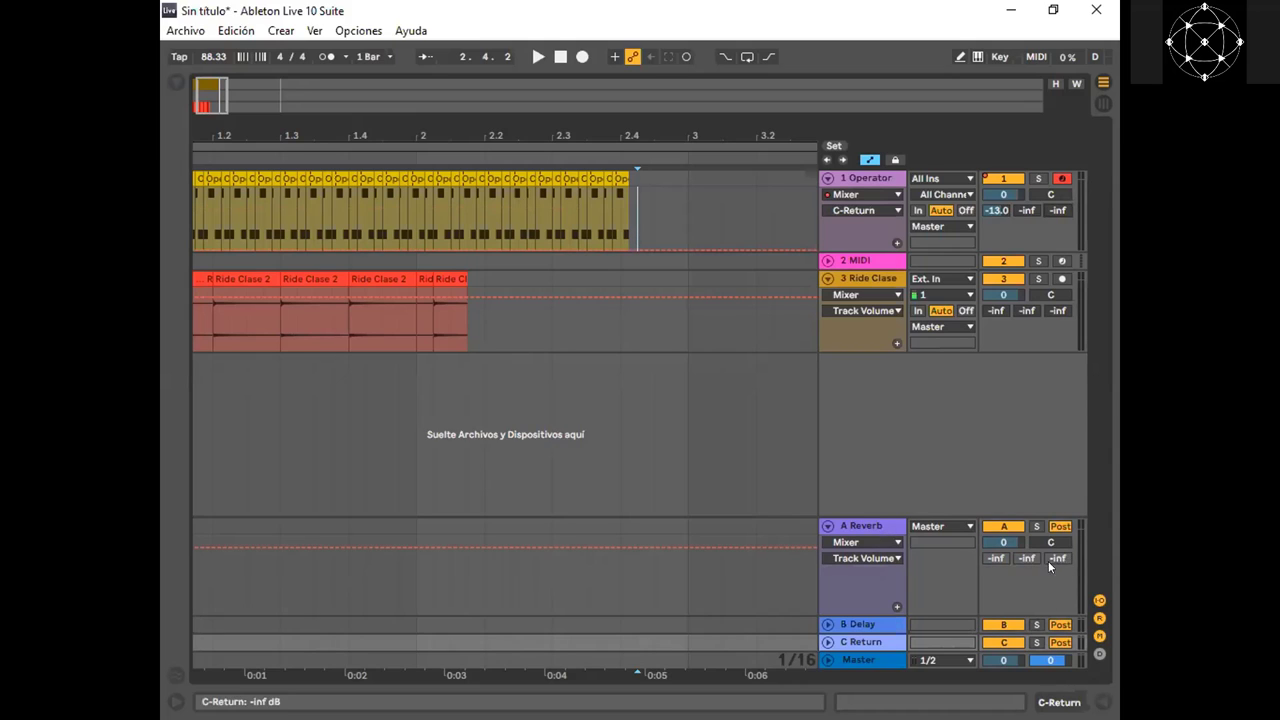
drag(1036, 541, 989, 567)
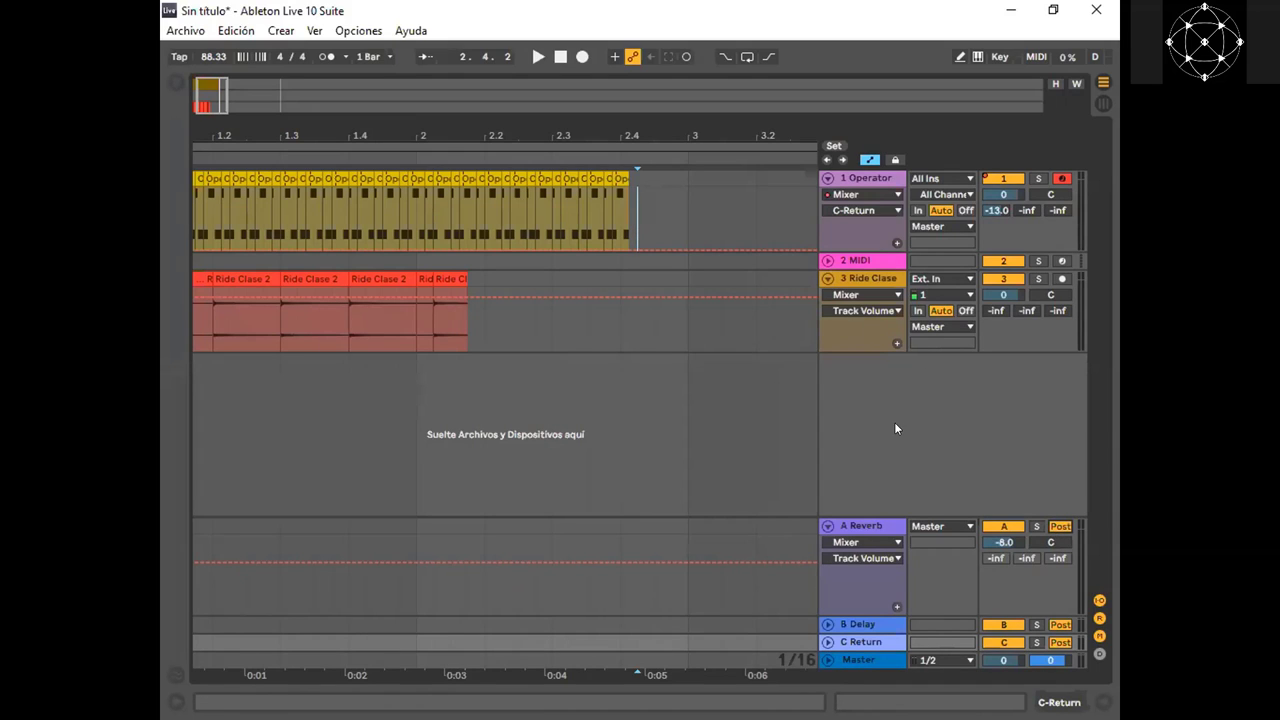
View the Master track's audio effects area and hide it again
click(857, 660)
double_click(857, 660)
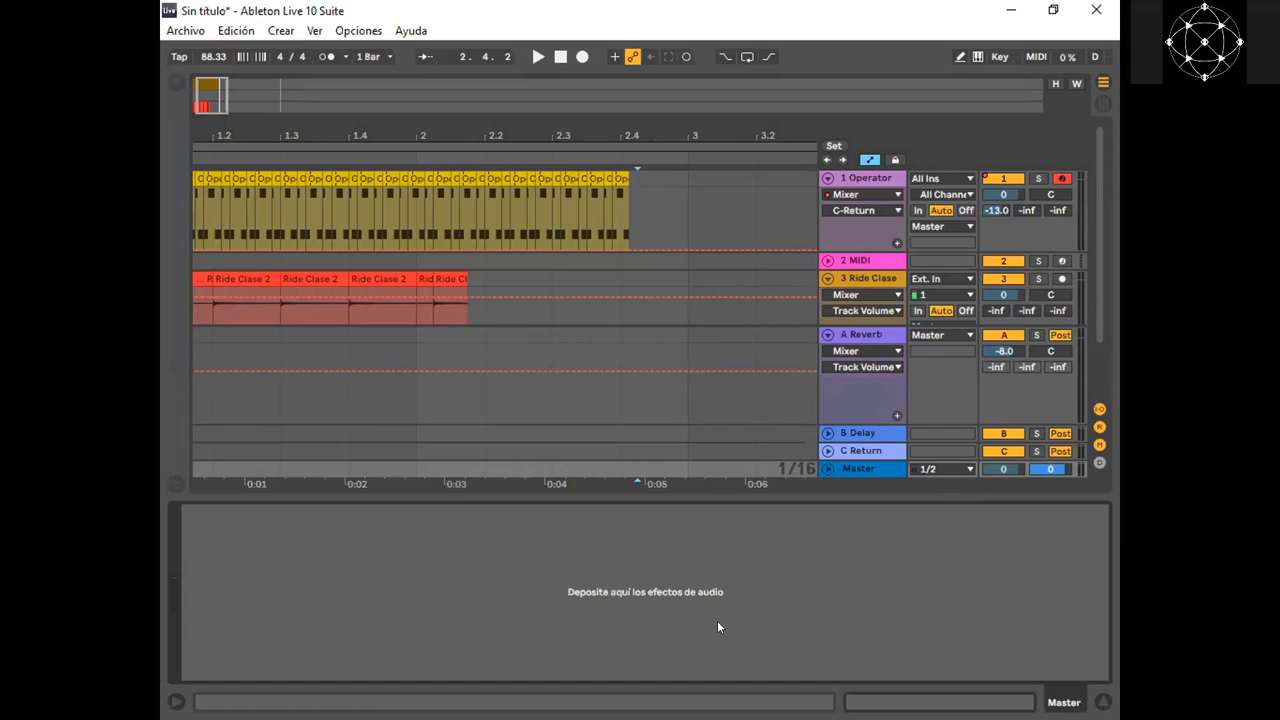
key(ctrl+alt+l)
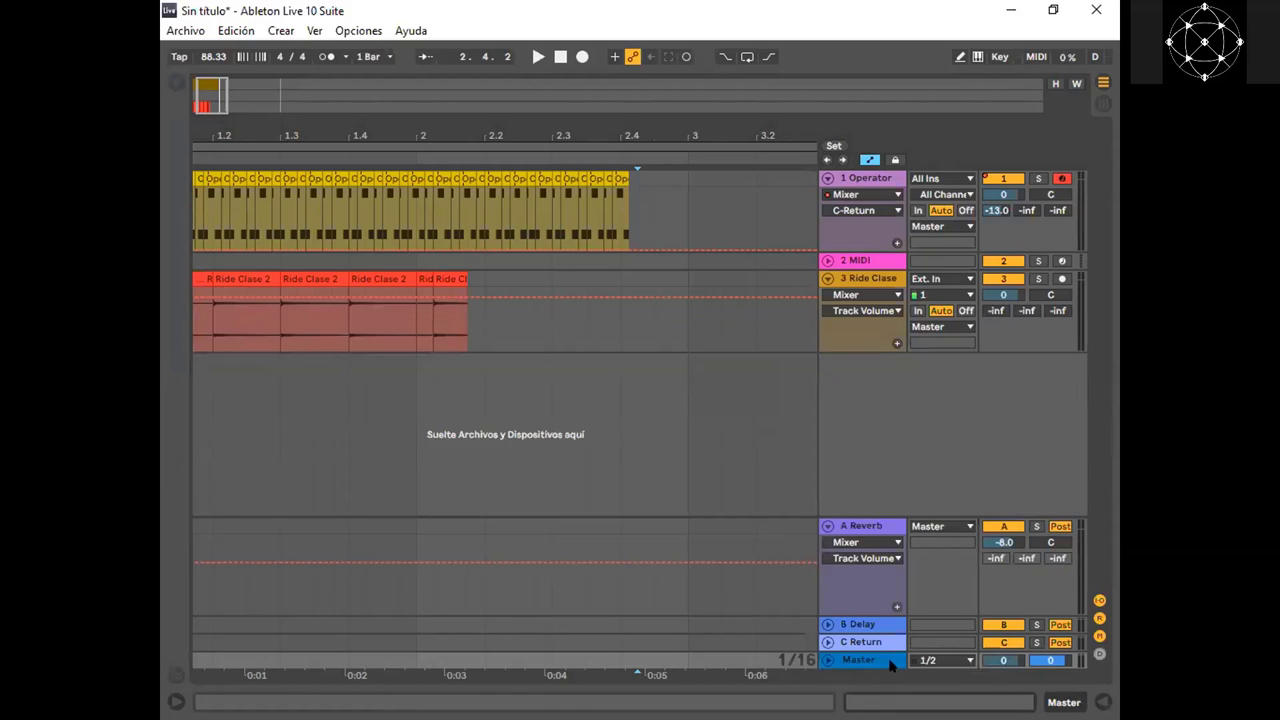
key(ctrl+alt+l)
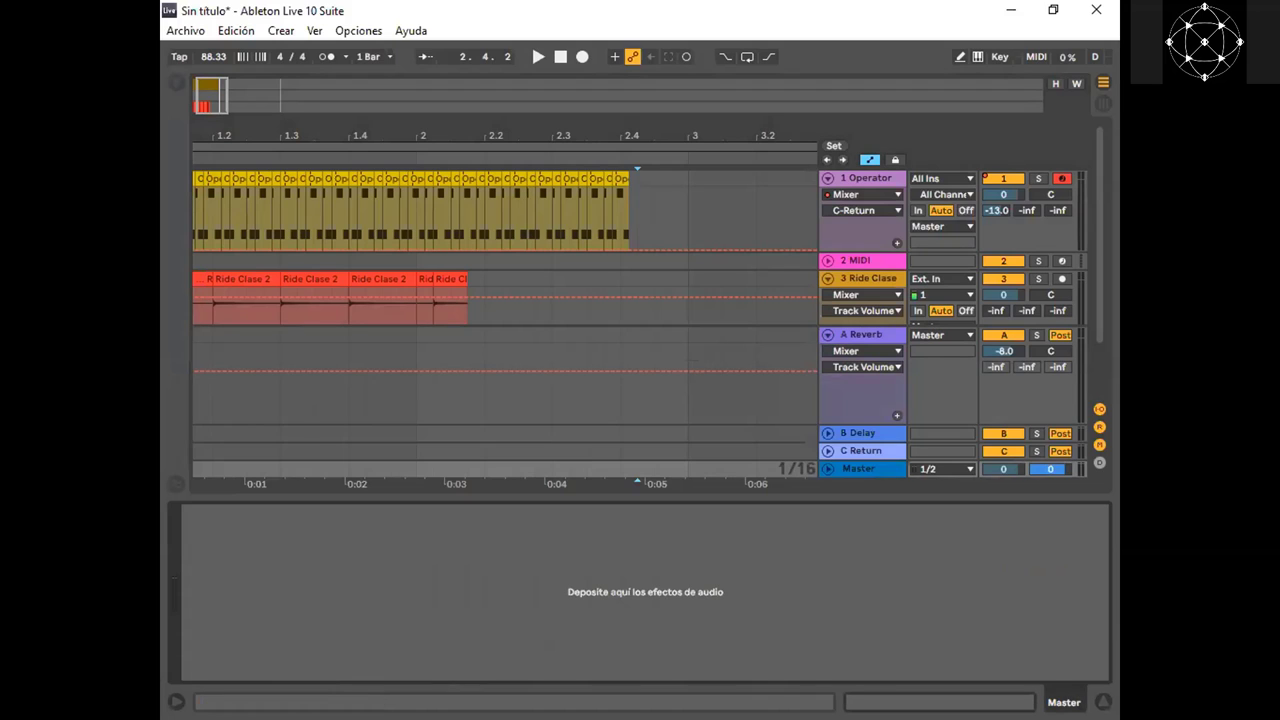
key(ctrl+alt+l)
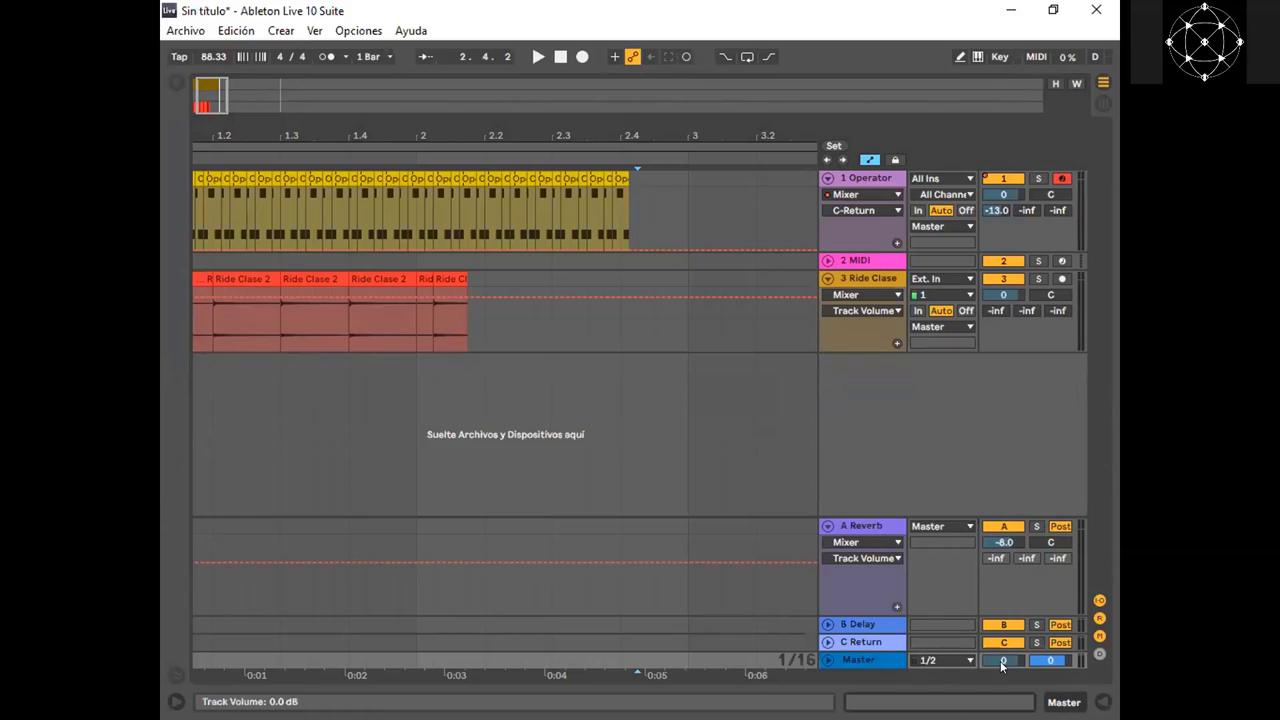
Try a Master volume of -0.3 dB, restore it to 0 dB, and look through the Master output choices
mouse_move(1002, 667)
mouse_down()
mouse_move(1002, 719)
mouse_move(1002, 675)
mouse_up()
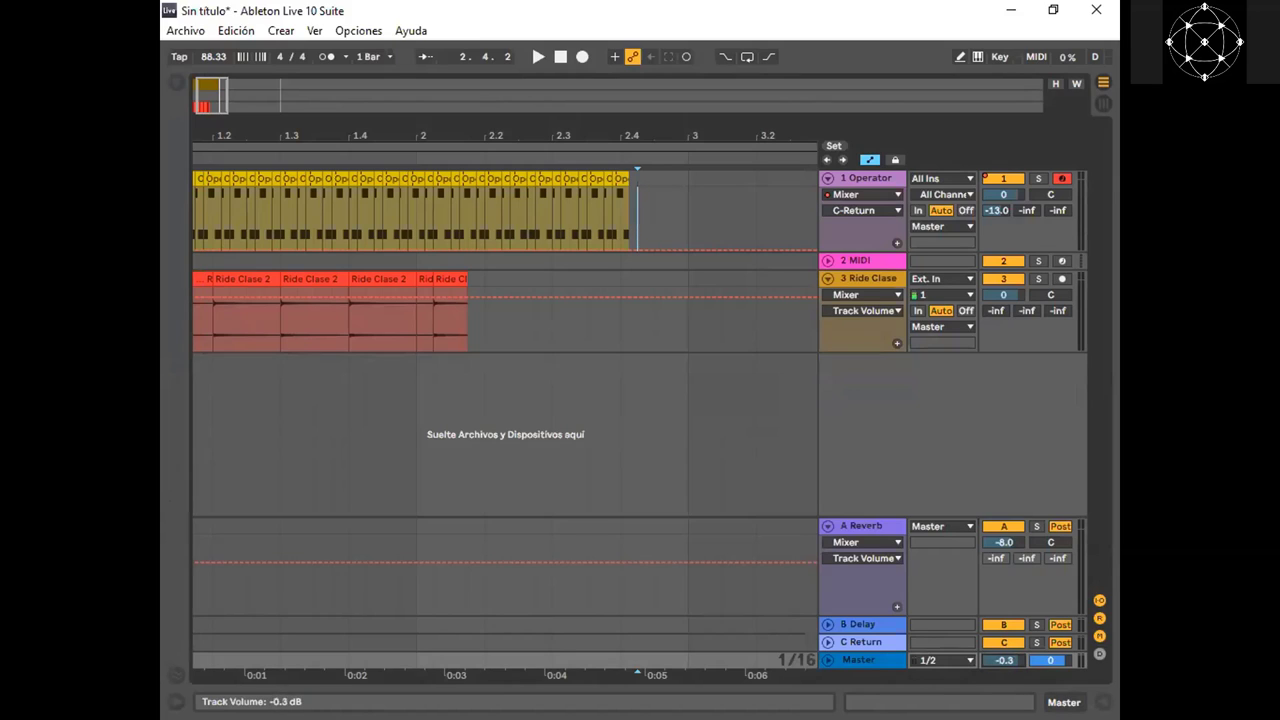
drag(1002, 675, 1004, 664)
click(963, 660)
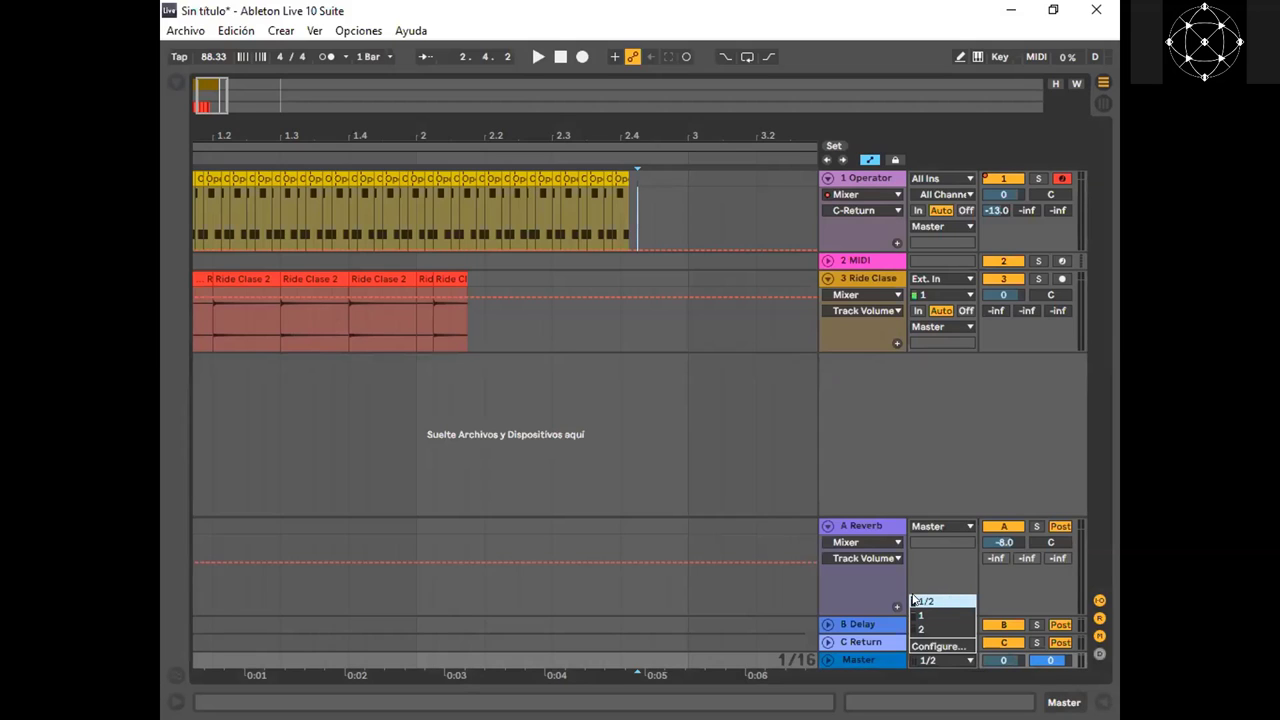
click(940, 554)
mouse_move(1060, 660)
mouse_down()
mouse_move(1060, 647)
mouse_move(1060, 670)
mouse_up()
Show the info view beside the Master track's effects area, and hide both
click(177, 702)
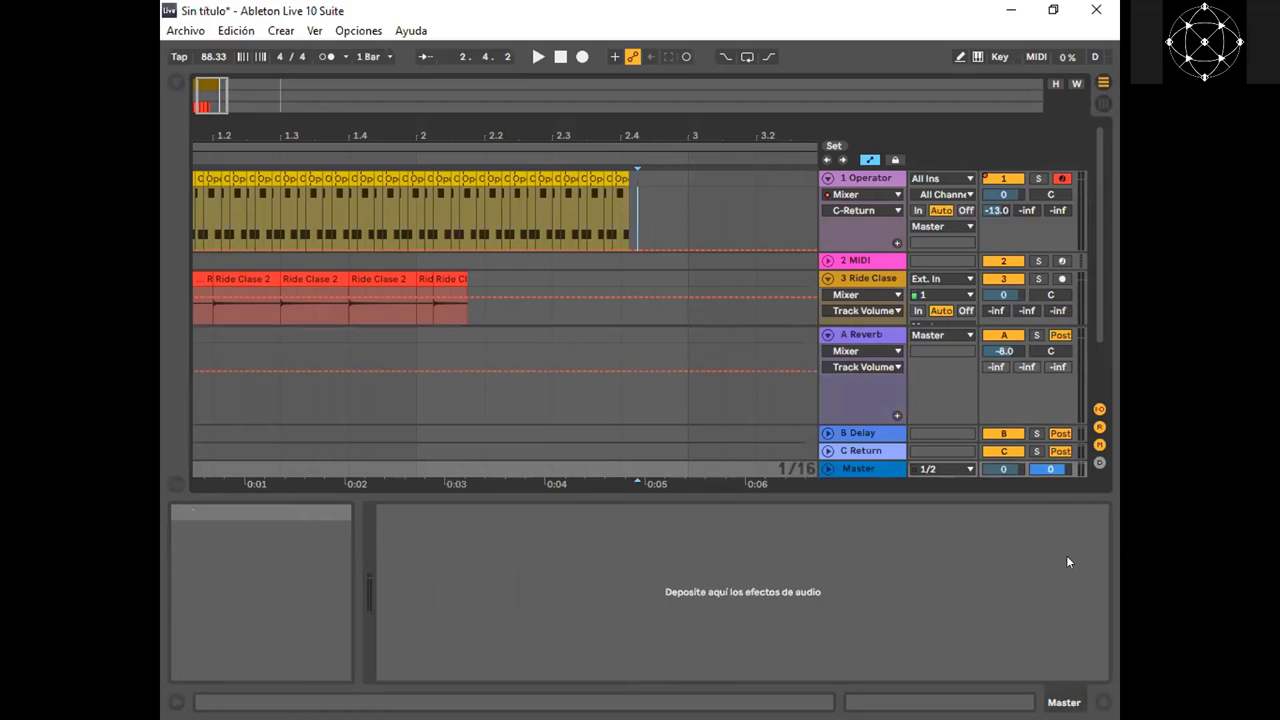
click(1104, 701)
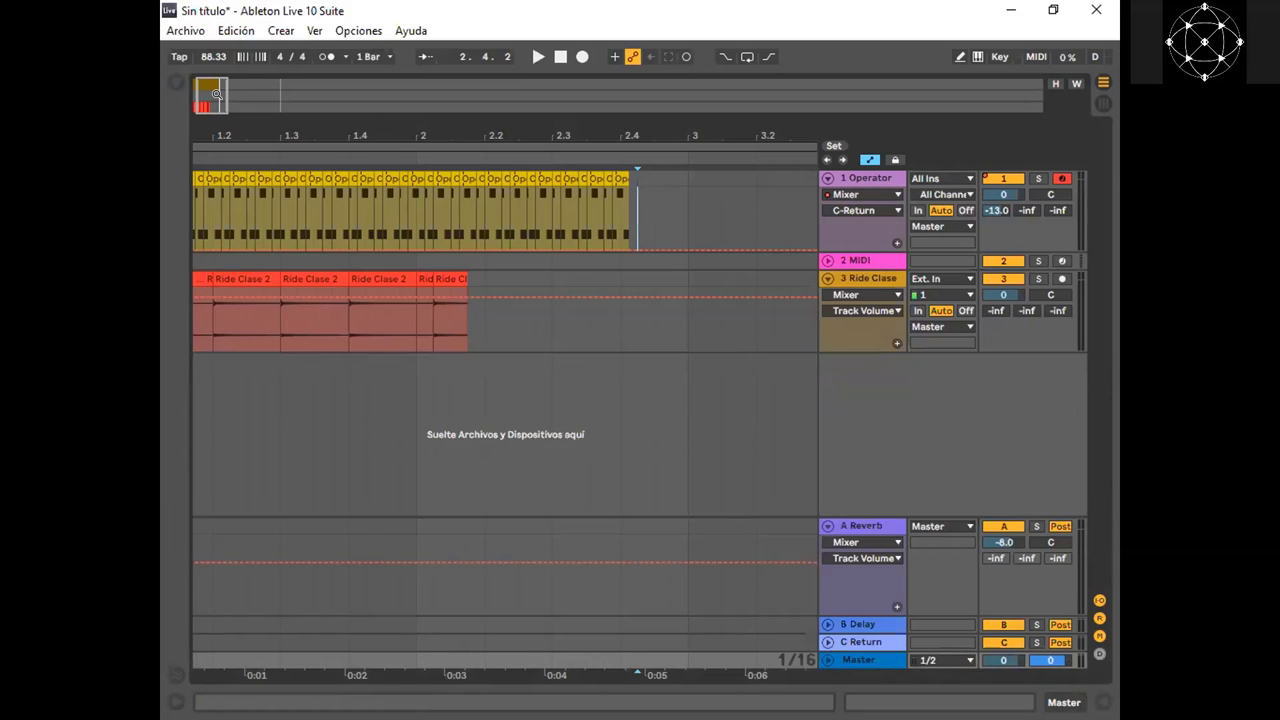
Show the browser, list its Instruments category, and hide the browser again
drag(219, 94, 254, 98)
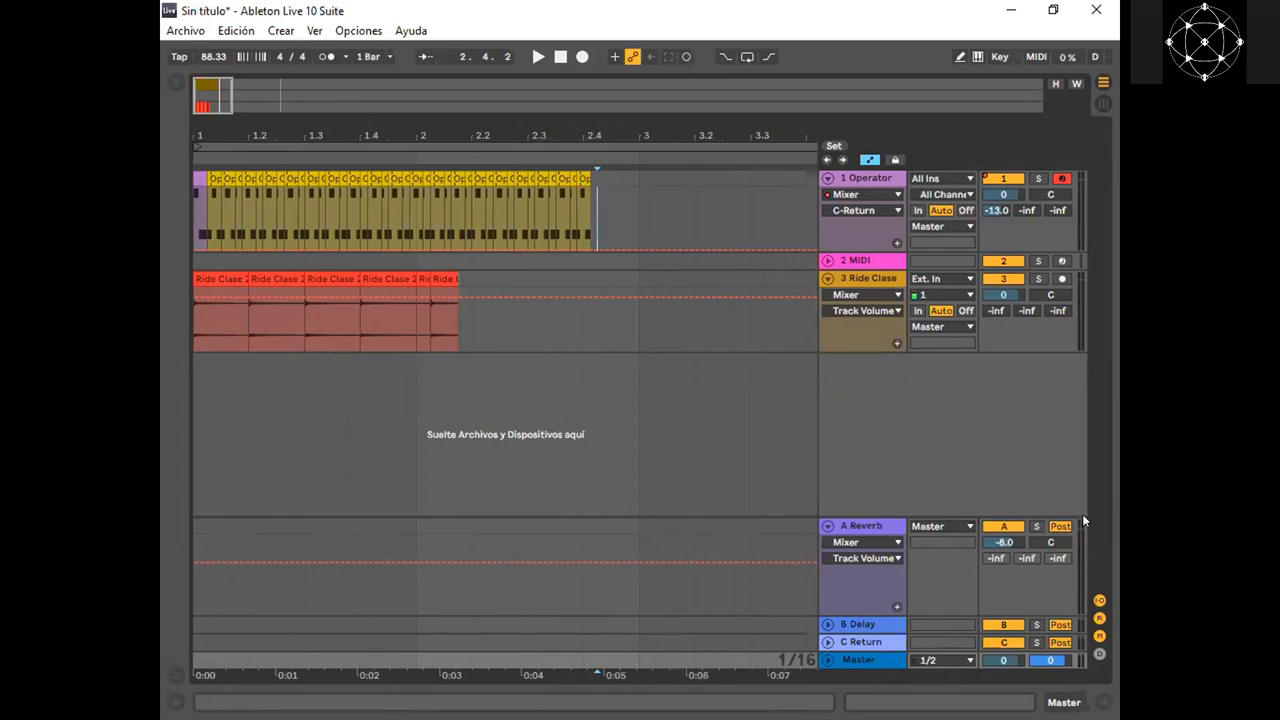
click(179, 83)
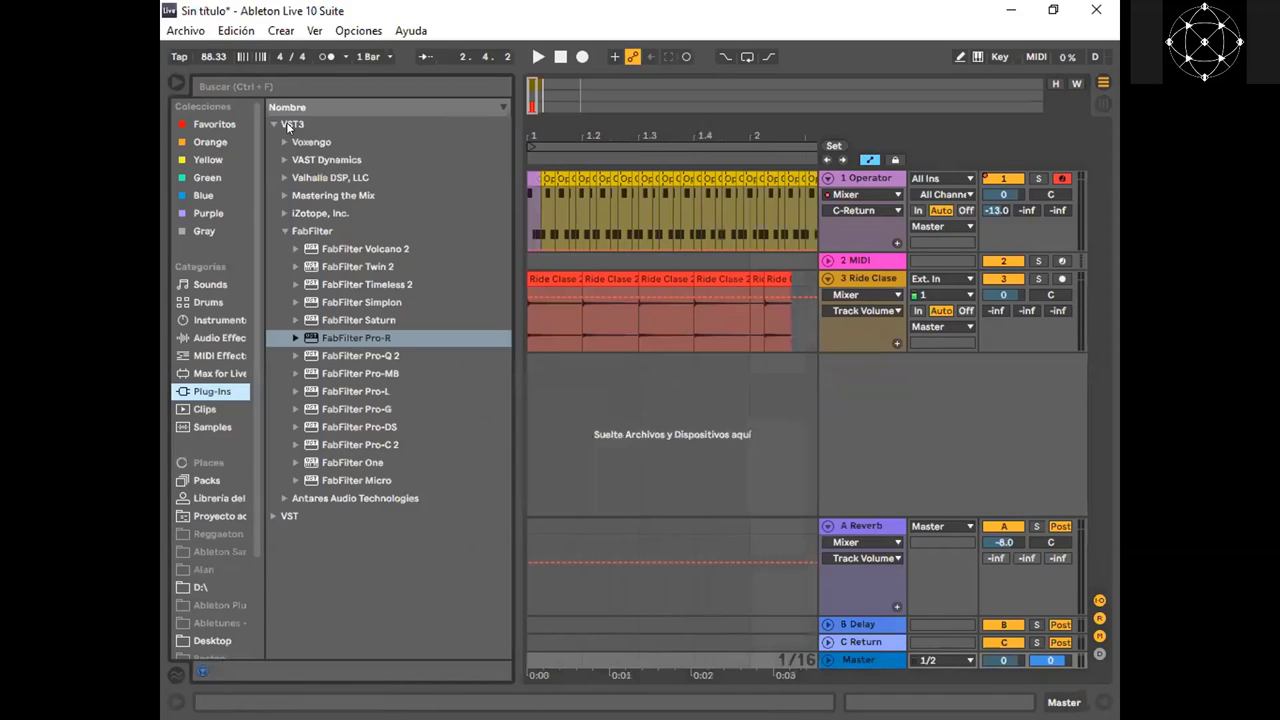
click(236, 319)
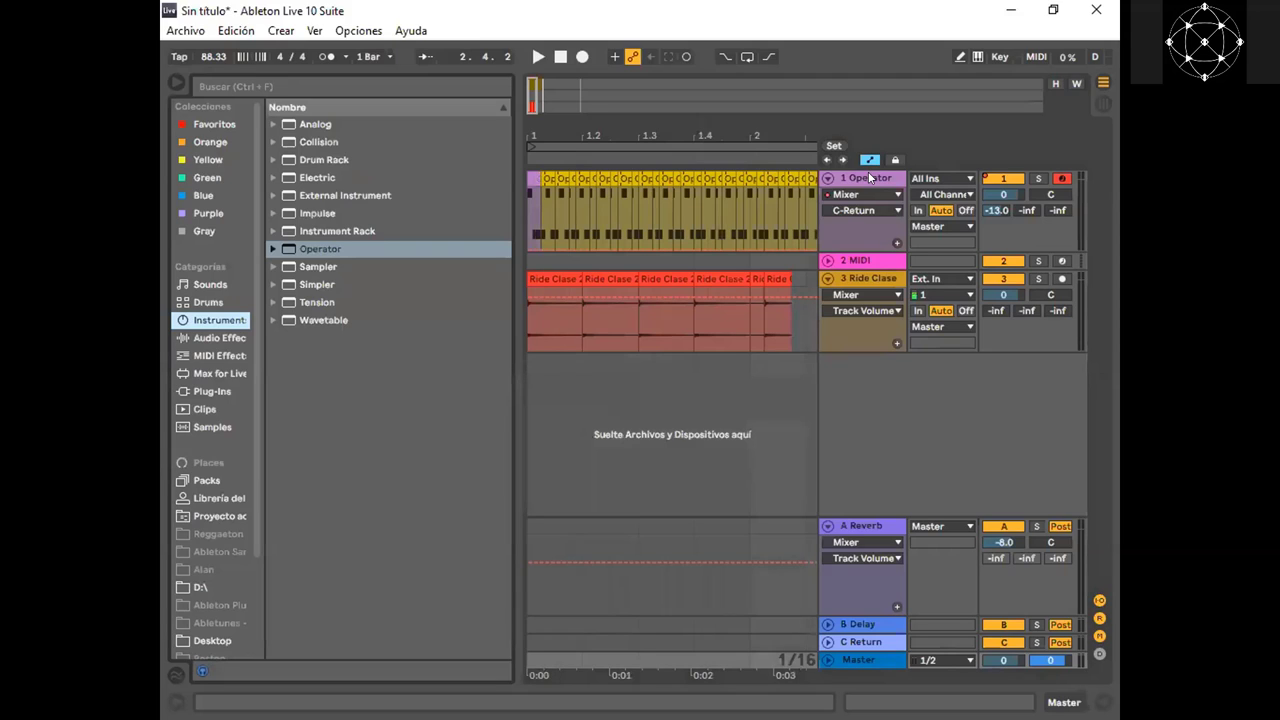
click(177, 84)
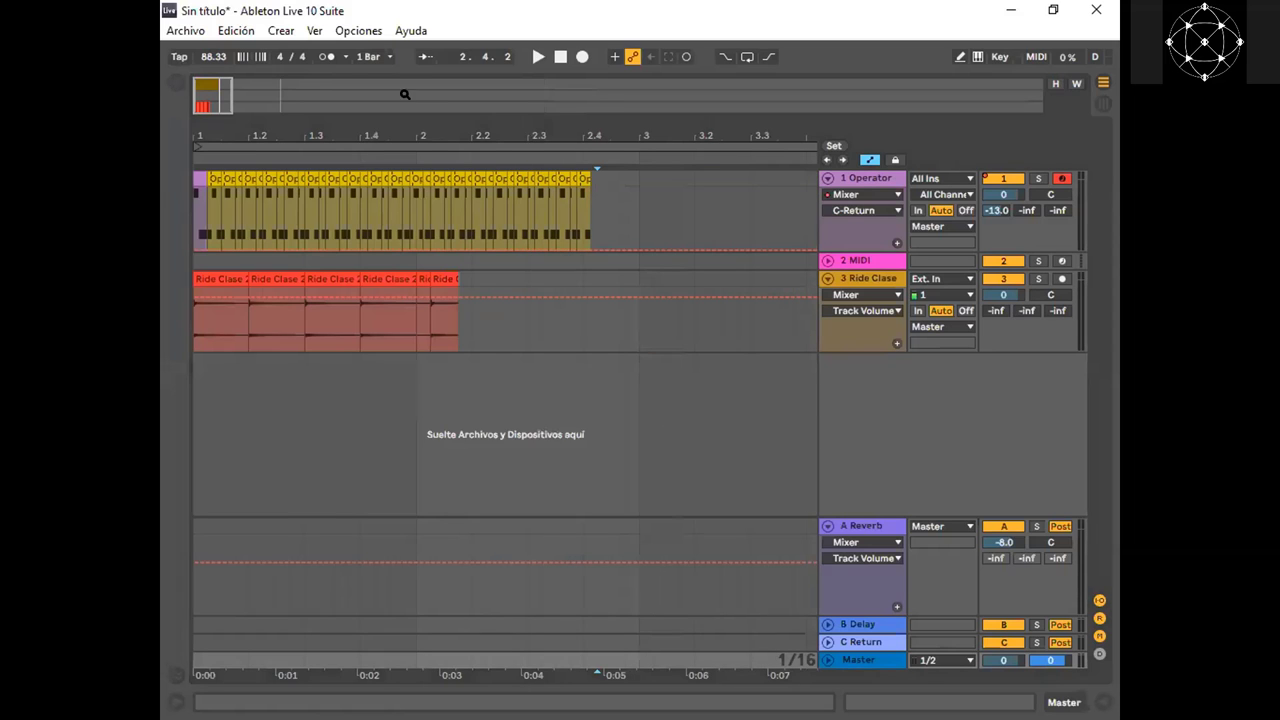
mouse_move(204, 83)
mouse_down()
mouse_move(206, 135)
mouse_move(200, 94)
mouse_up()
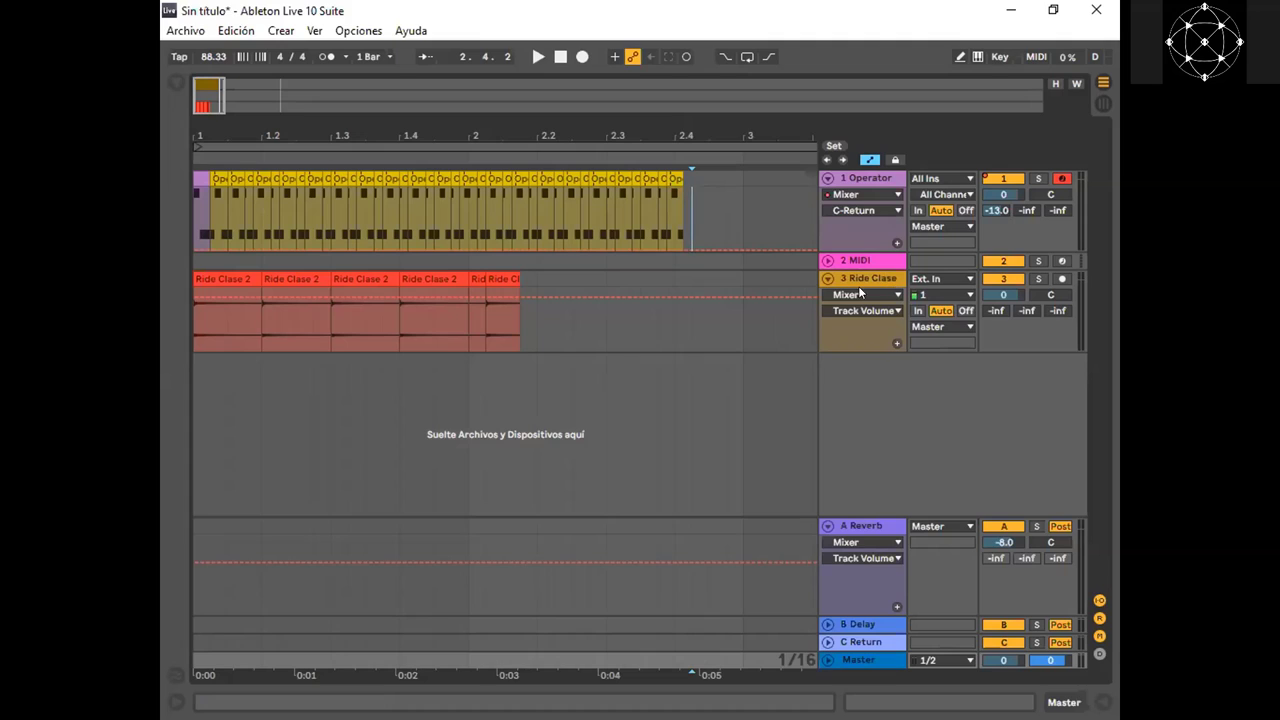
Fold and unfold the 3 Ride Clase track to compare its compact and full views
click(827, 279)
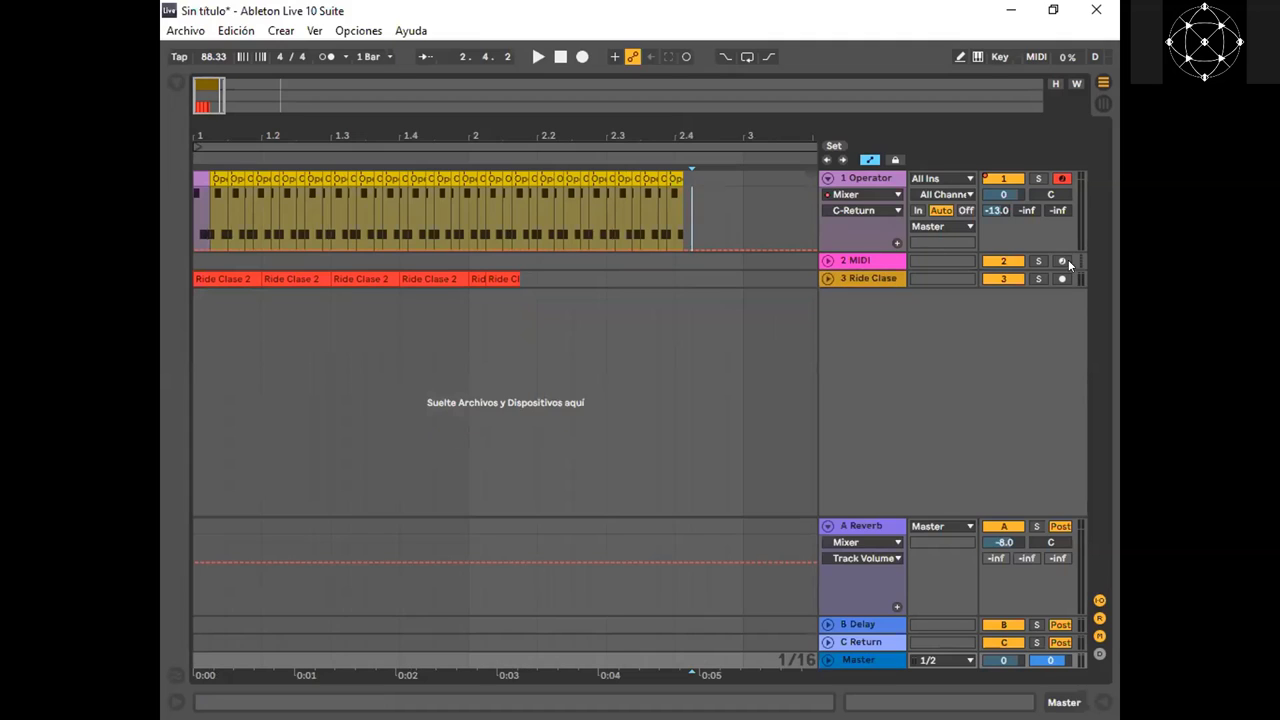
click(827, 279)
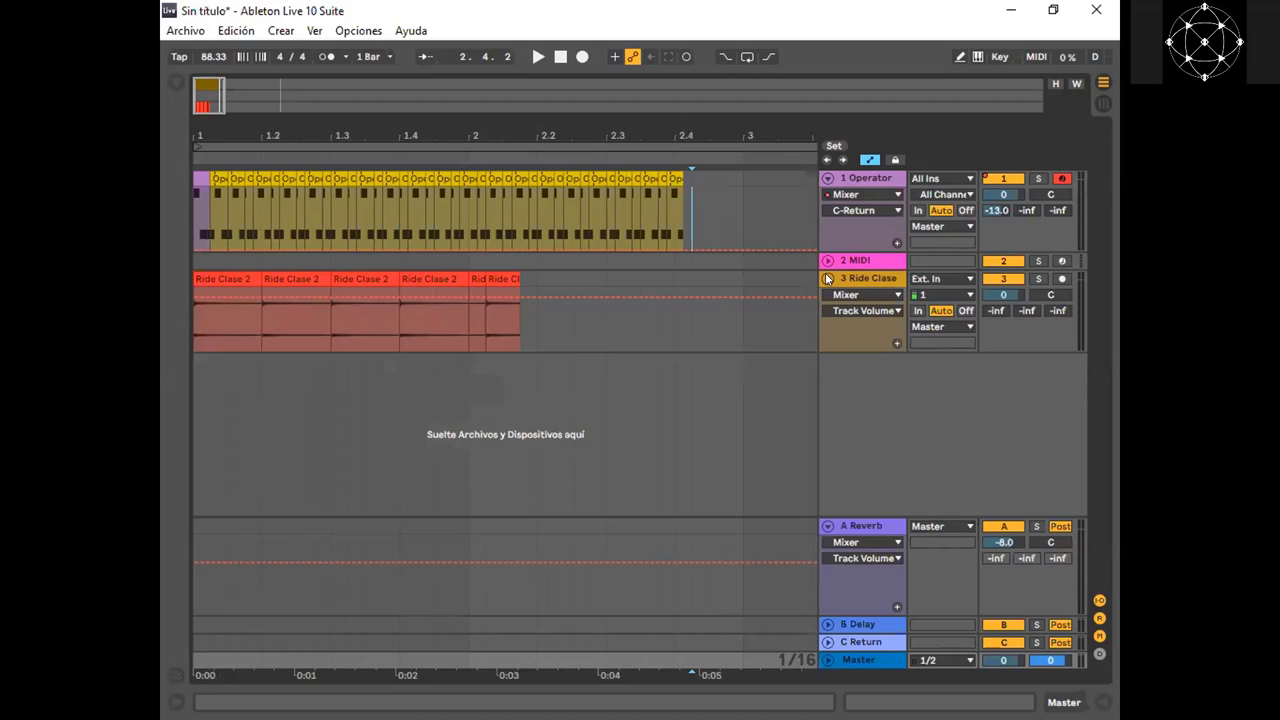
click(827, 279)
click(827, 279)
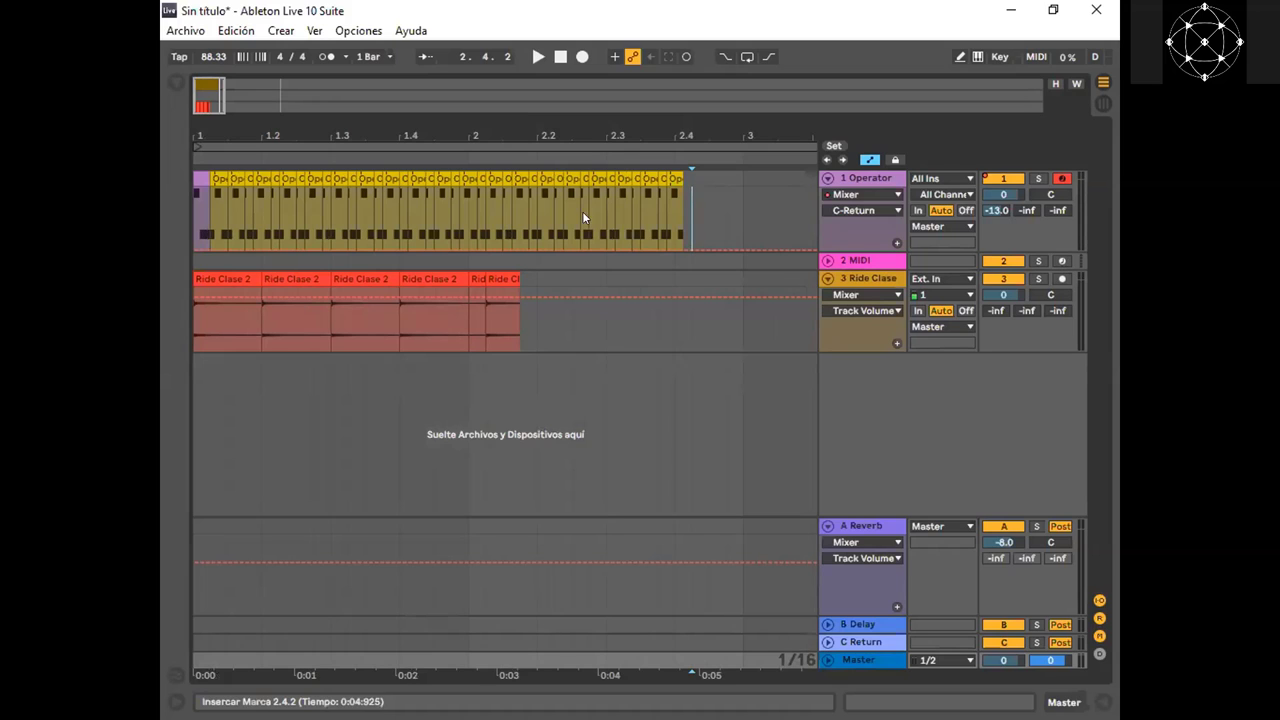
drag(210, 101, 215, 113)
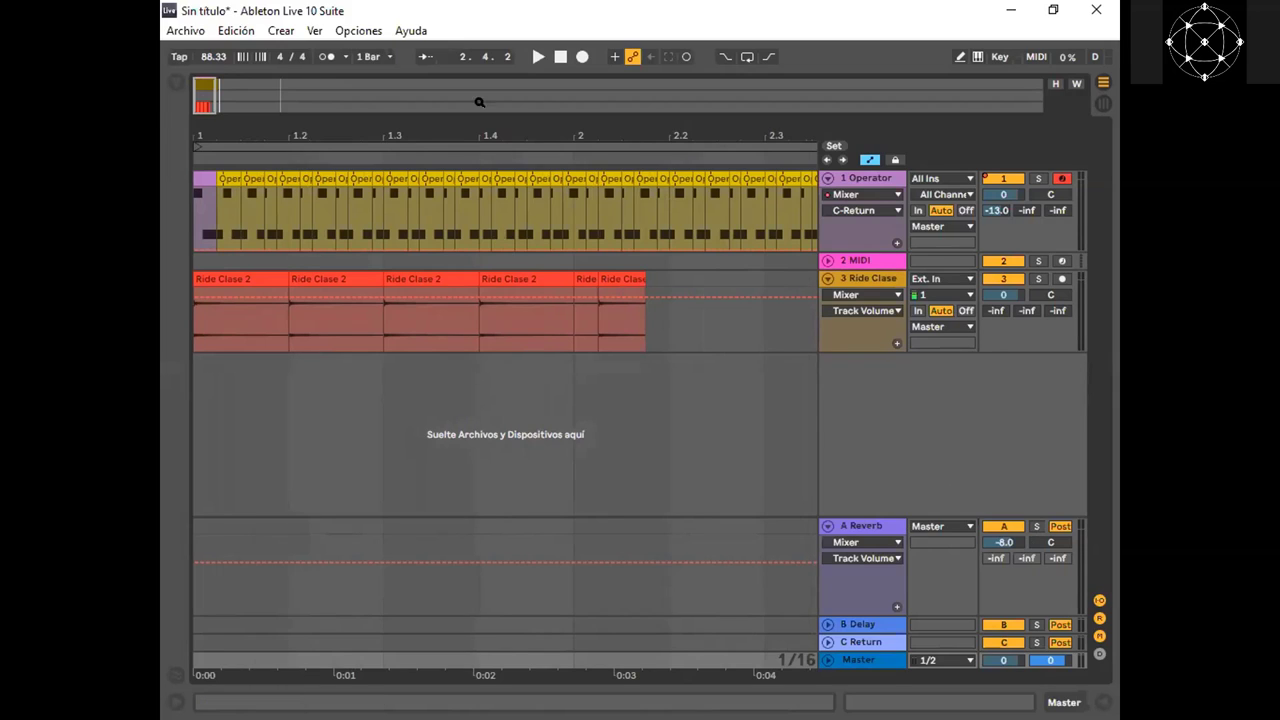
drag(209, 96, 209, 110)
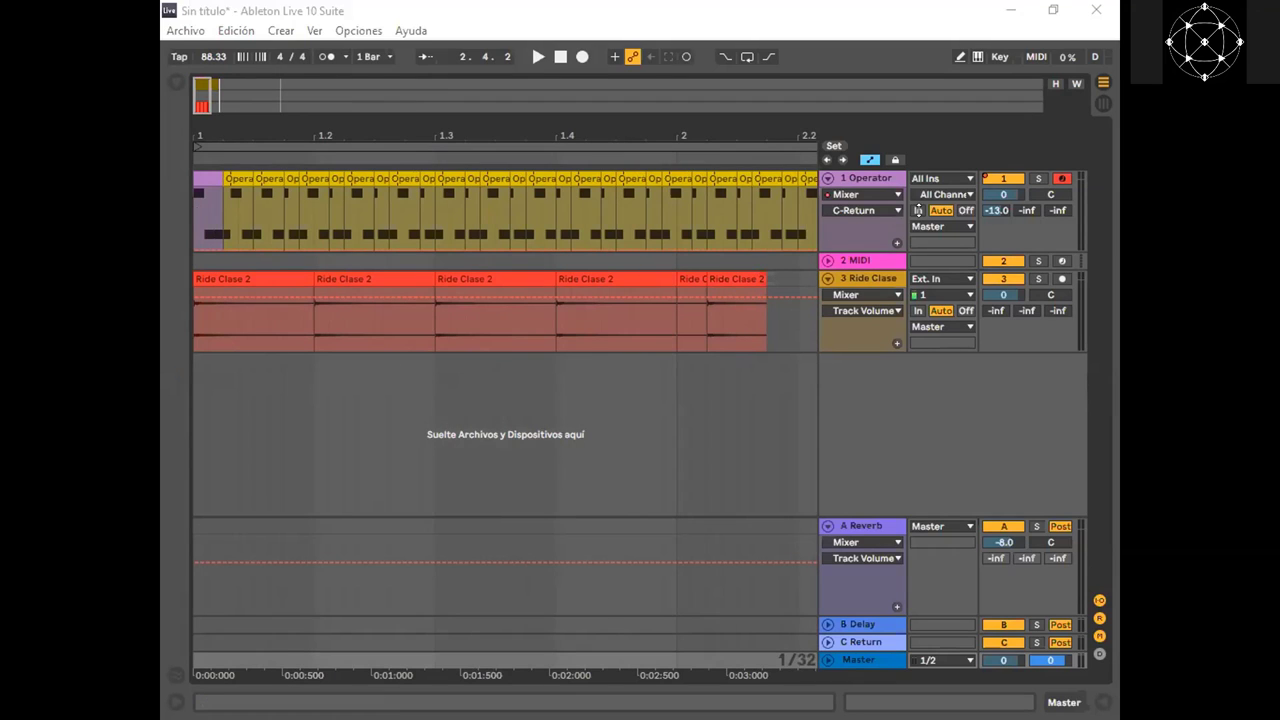
Turn off the 1 Operator track and set the A Reverb return's volume to 0 dB
click(991, 185)
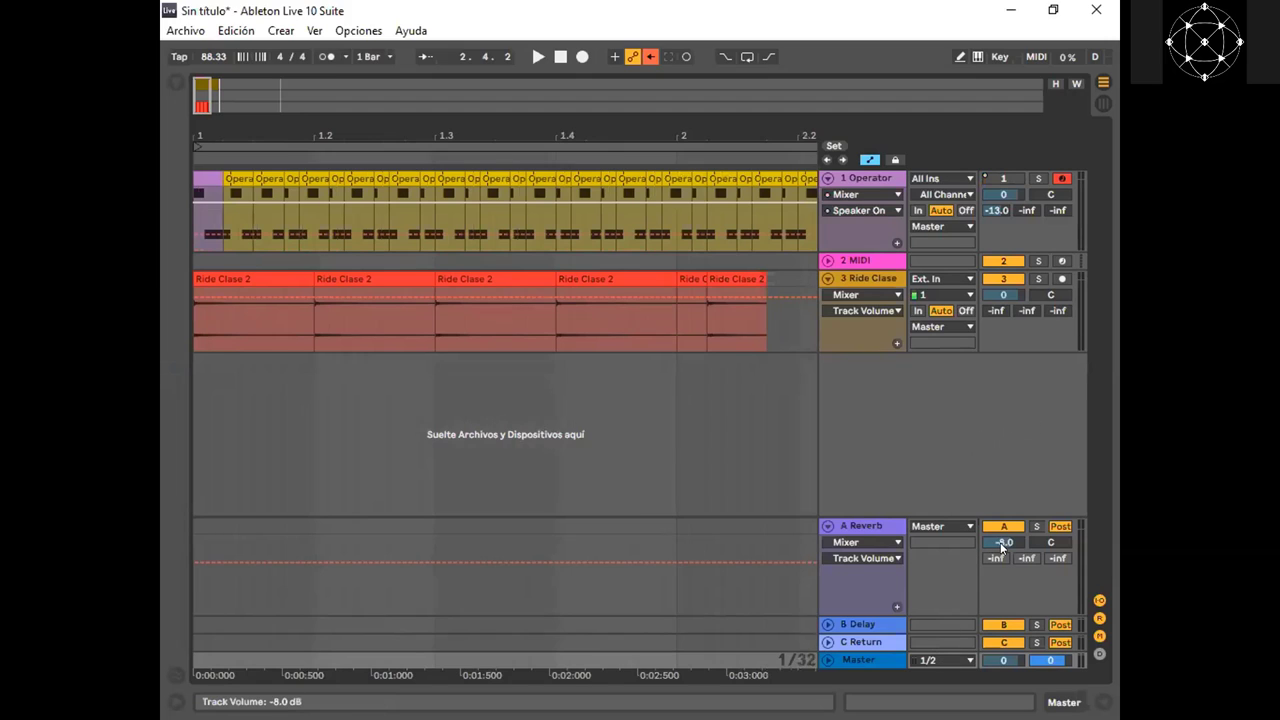
drag(1000, 542, 1000, 497)
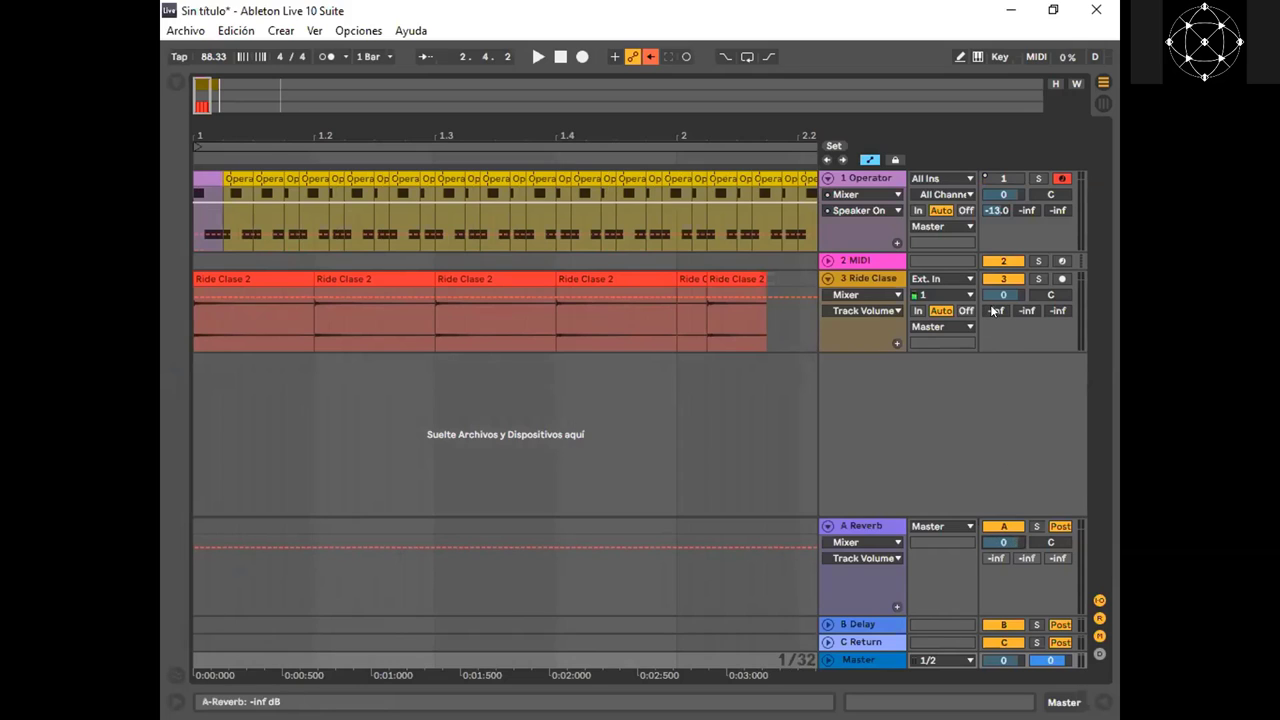
Try an A-Reverb send of -16.0 dB on the 3 Ride Clase track, return it to -inf, and play the track dry
drag(996, 310, 996, 282)
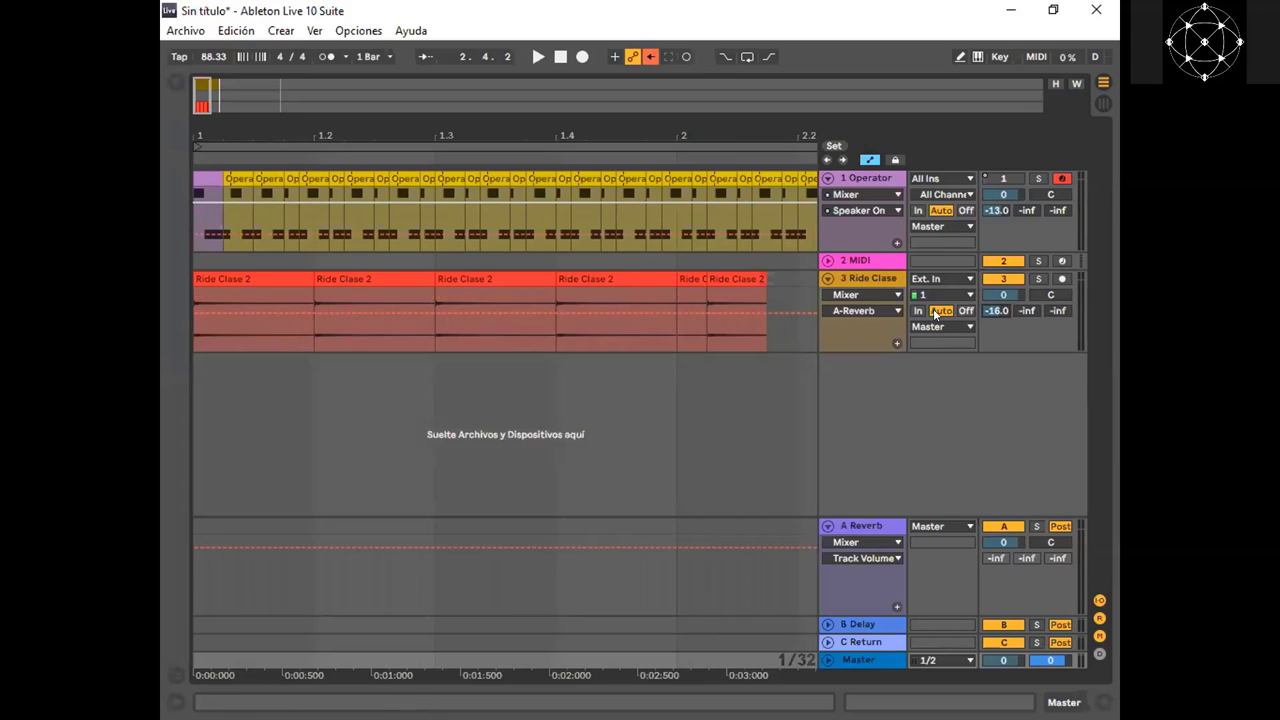
drag(996, 310, 961, 375)
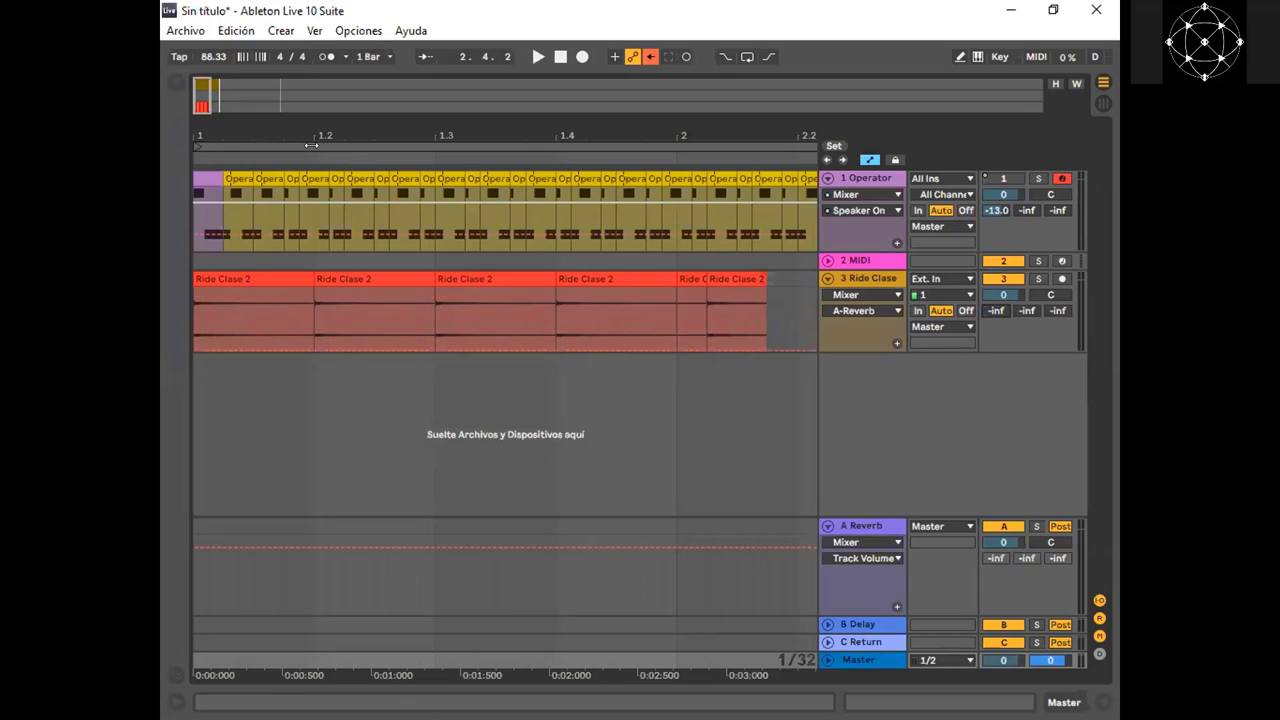
click(231, 152)
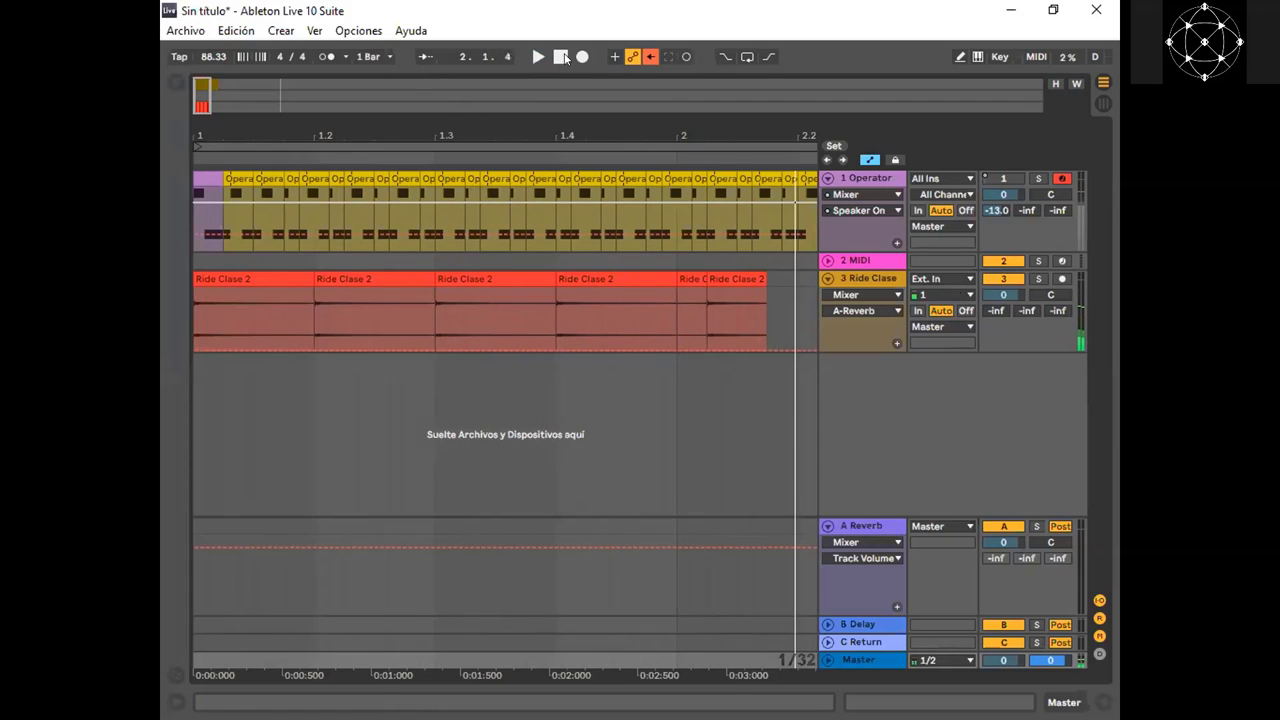
click(560, 57)
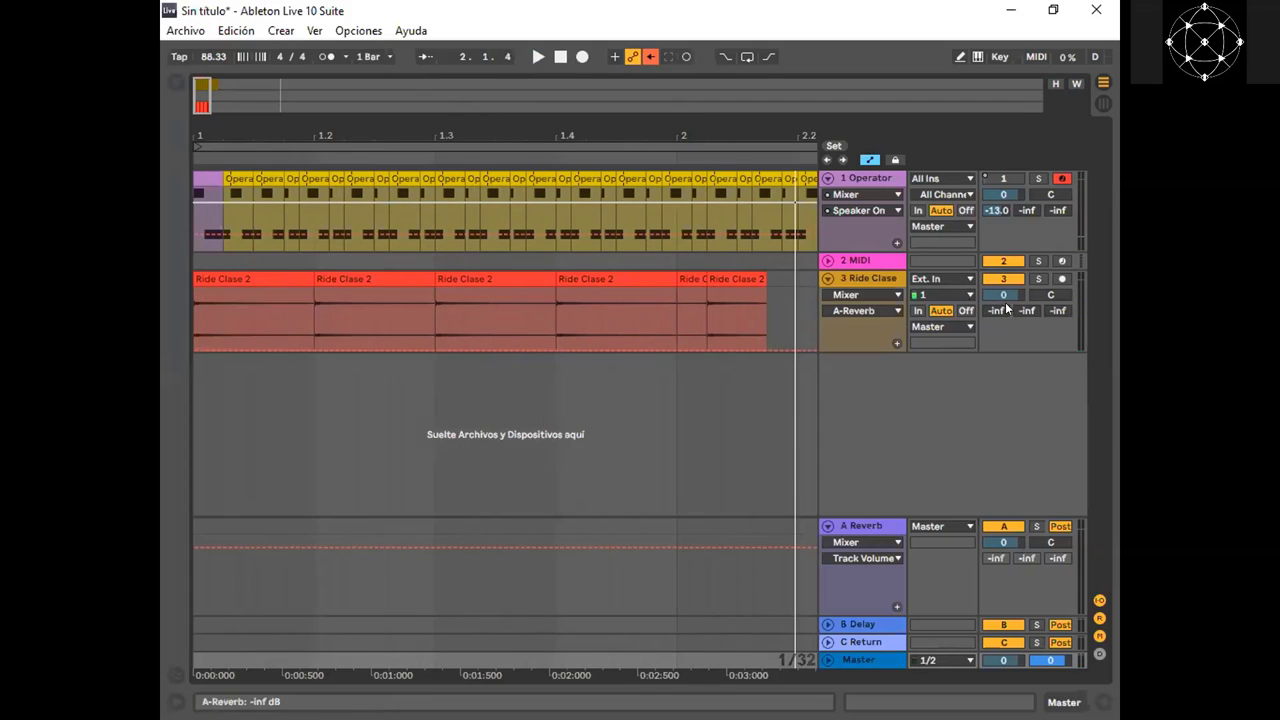
Raise the 3 Ride Clase track's A-Reverb send to 0 dB and play the arrangement from near the start twice
drag(1006, 310, 1006, 262)
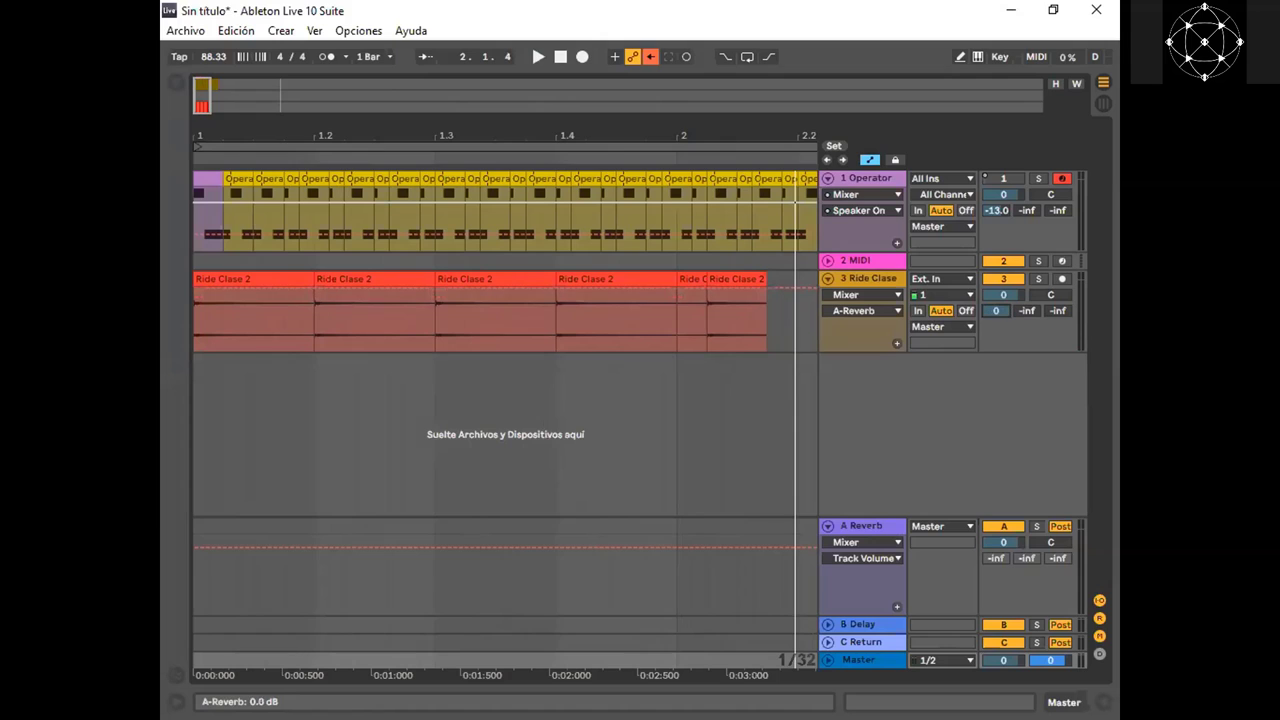
click(207, 258)
click(537, 57)
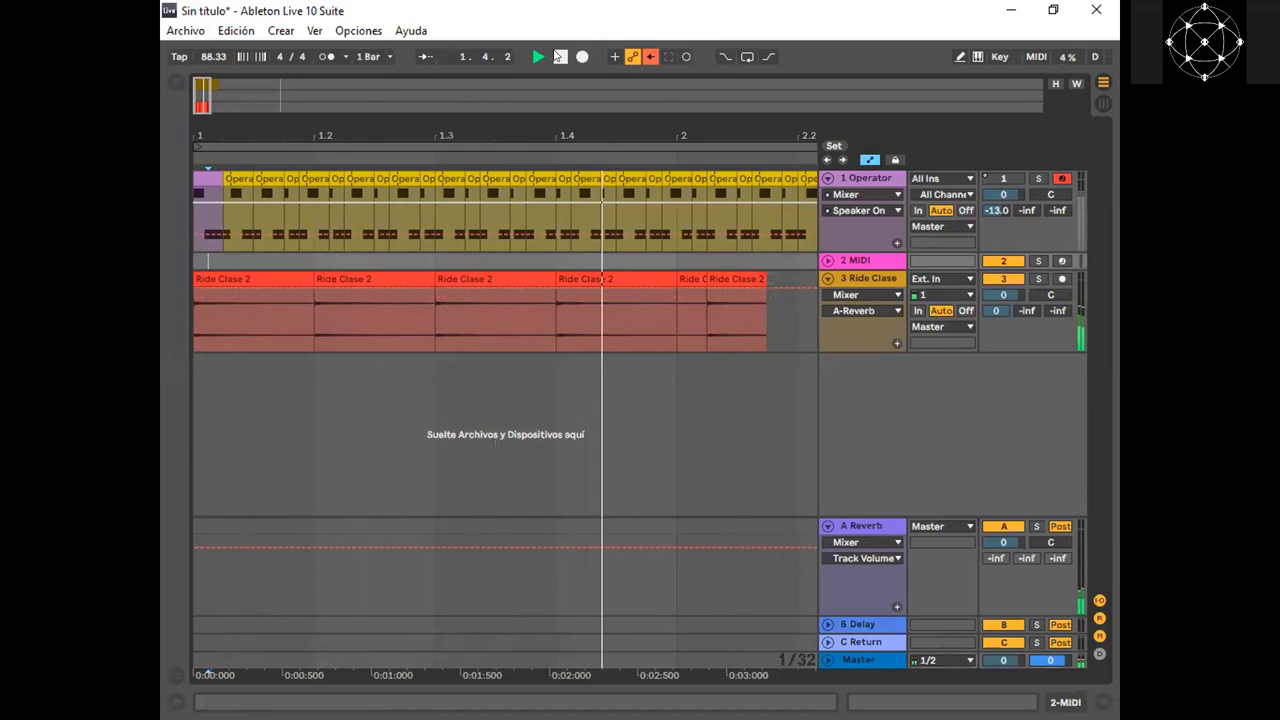
click(560, 57)
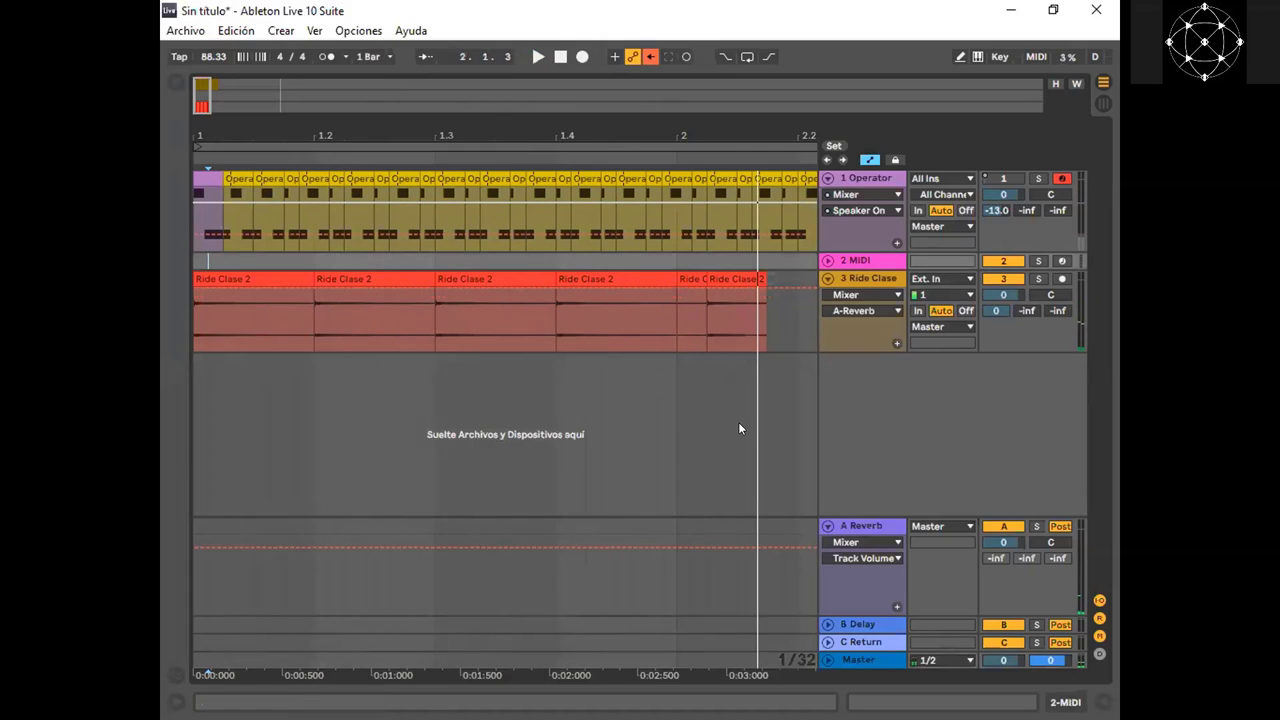
click(538, 60)
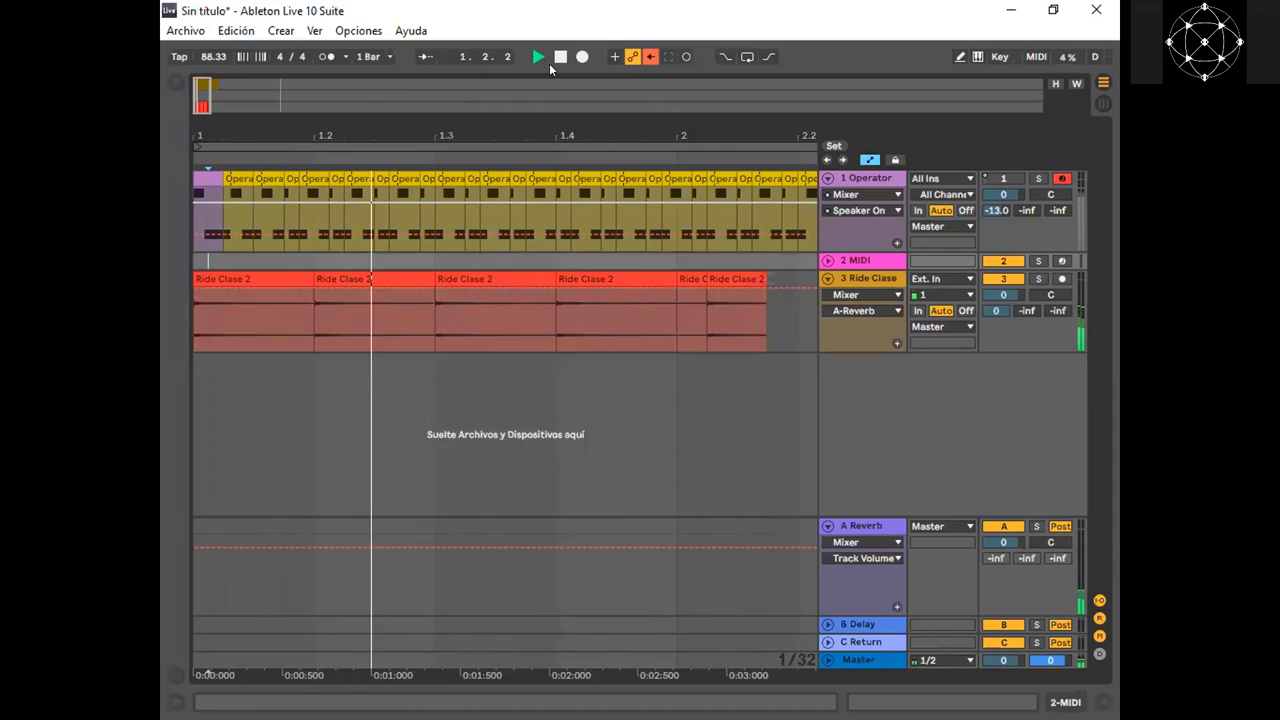
click(560, 57)
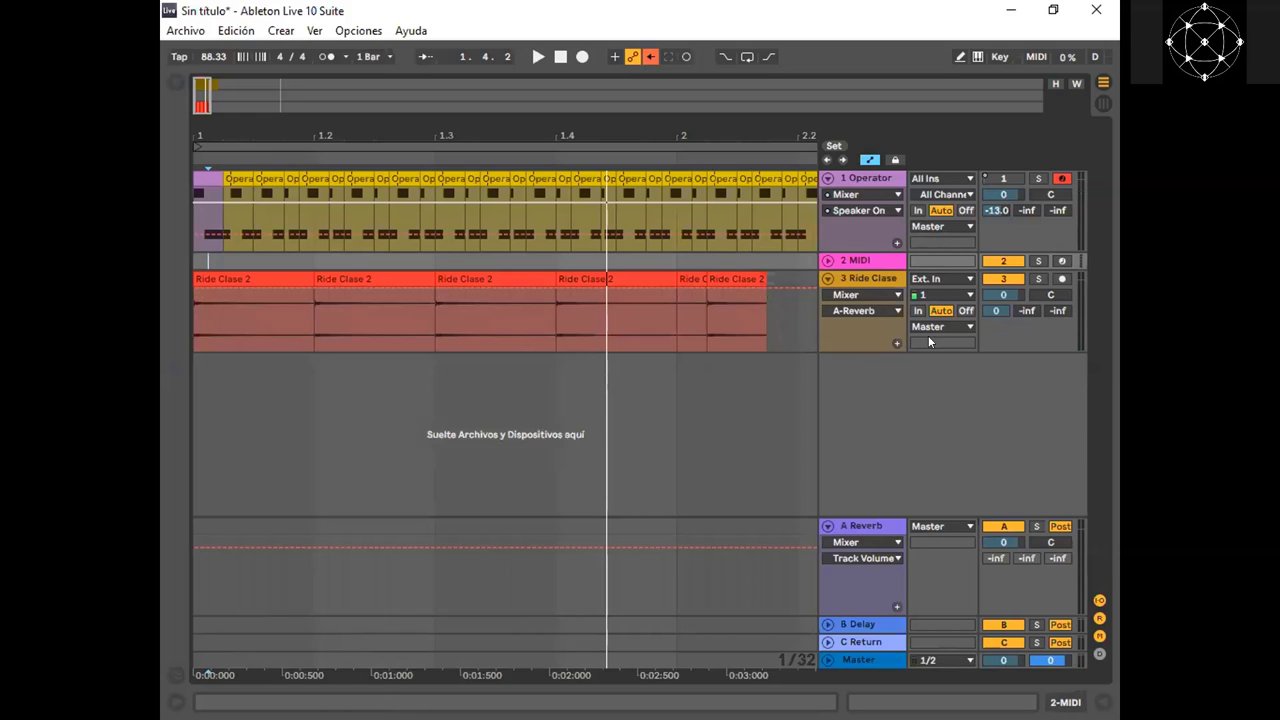
Lower the 3 Ride Clase track's A-Reverb send to -18.0 dB
click(860, 525)
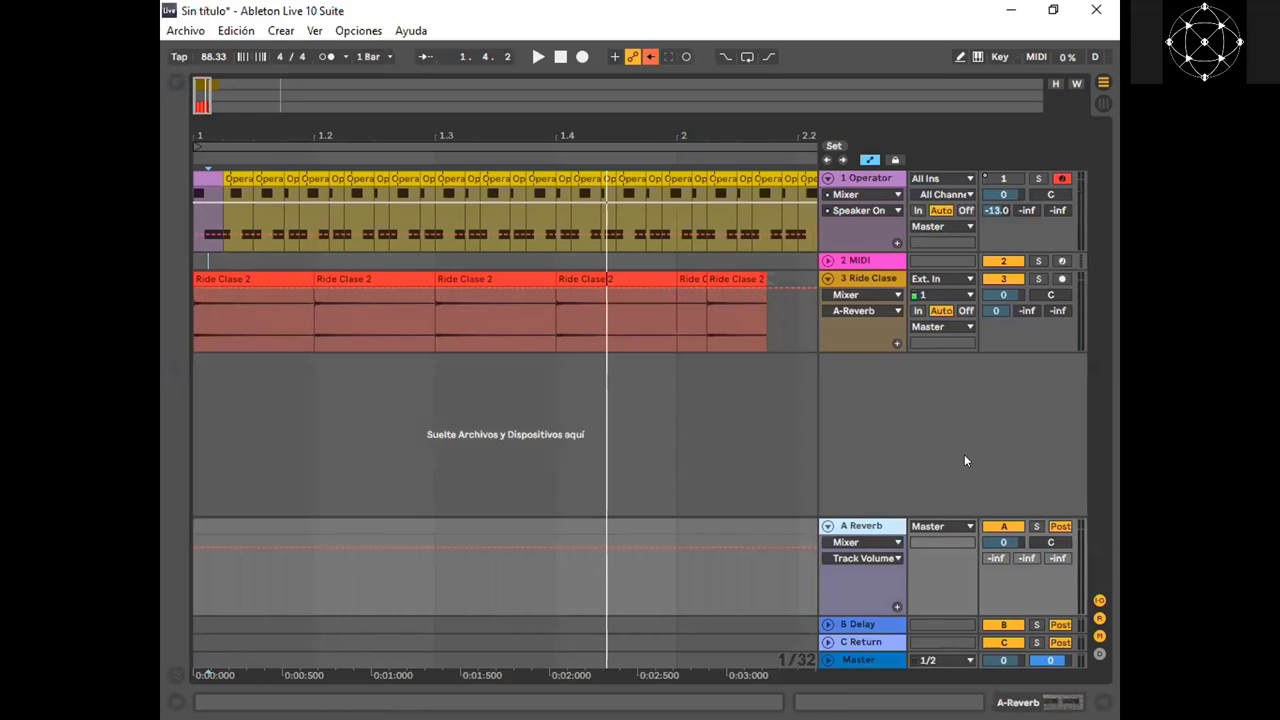
drag(994, 311, 994, 345)
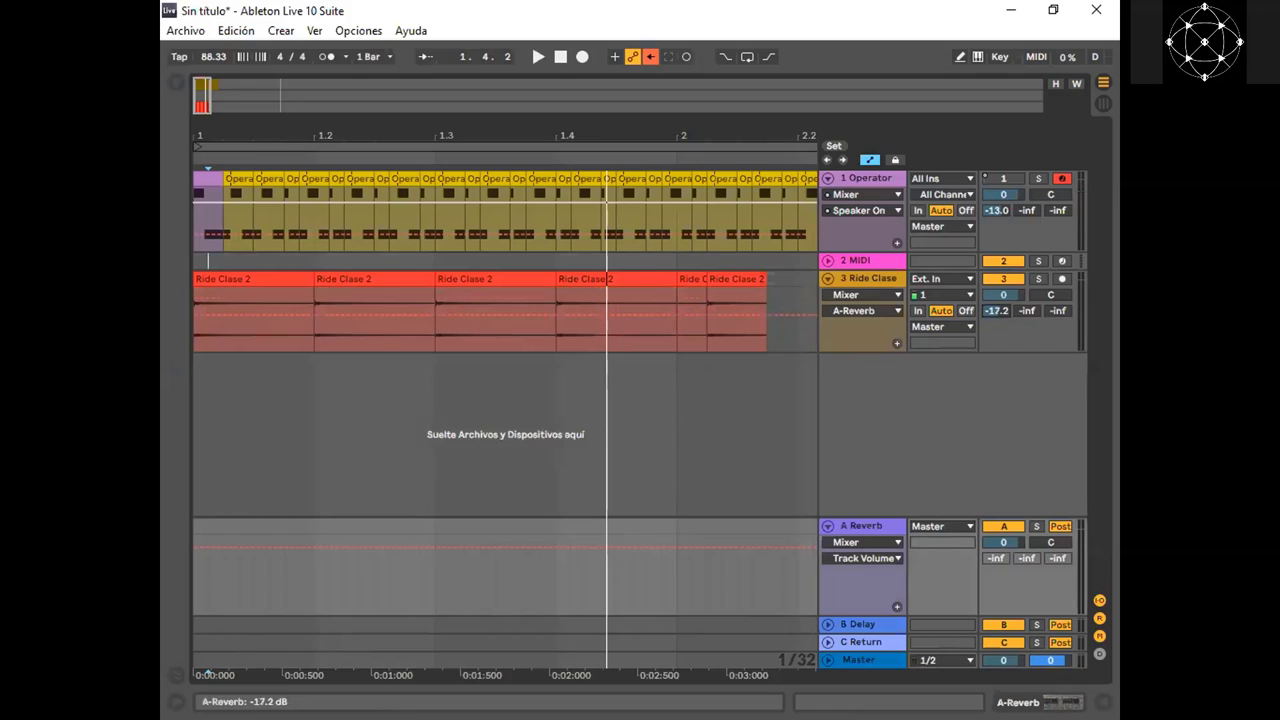
click(889, 283)
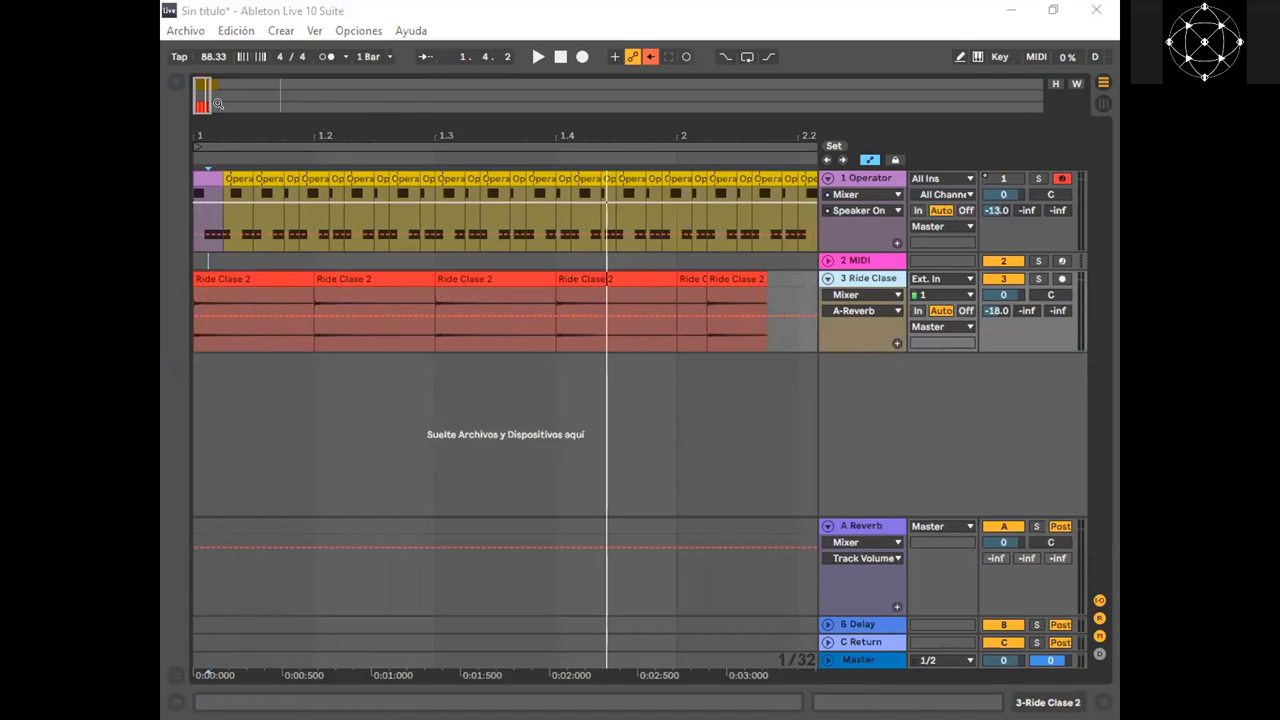
drag(200, 85, 162, 162)
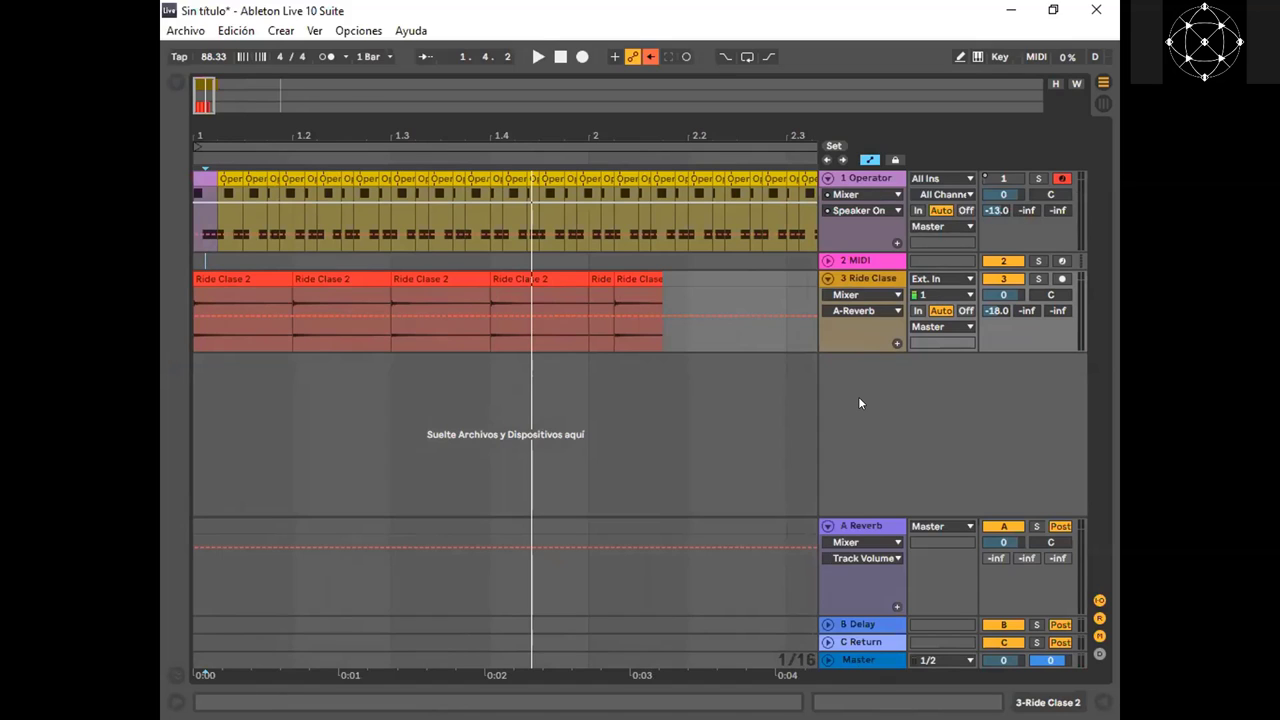
Fold the A Reverb return track and delete the Speaker On automation from the 1 Operator track
key(ctrl+z)
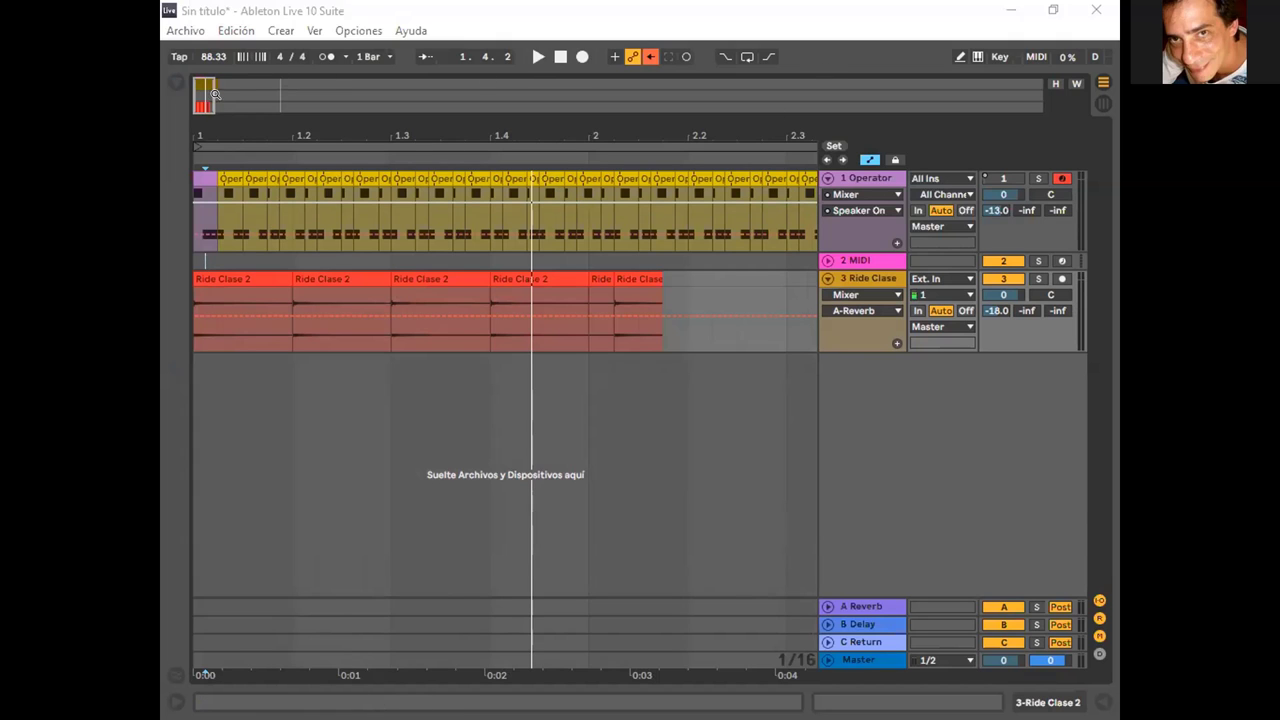
mouse_move(214, 94)
mouse_down()
mouse_move(214, 48)
mouse_move(226, 83)
mouse_move(198, 100)
mouse_up()
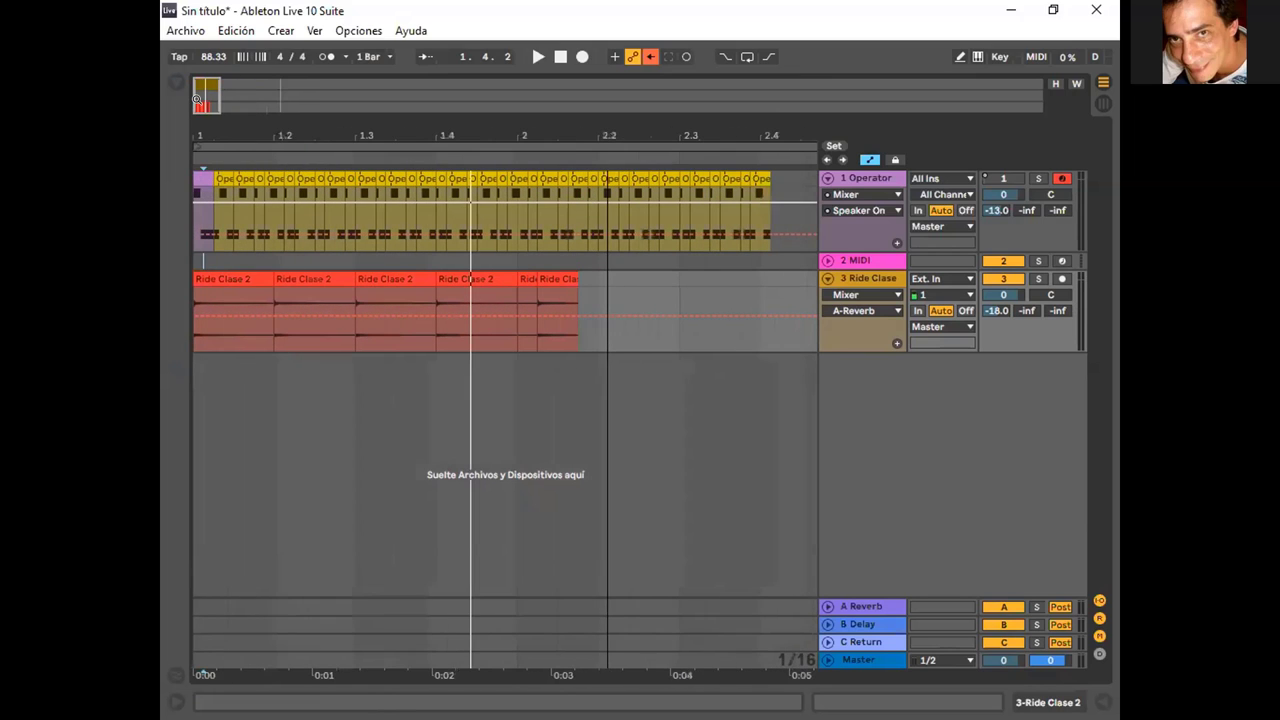
click(781, 217)
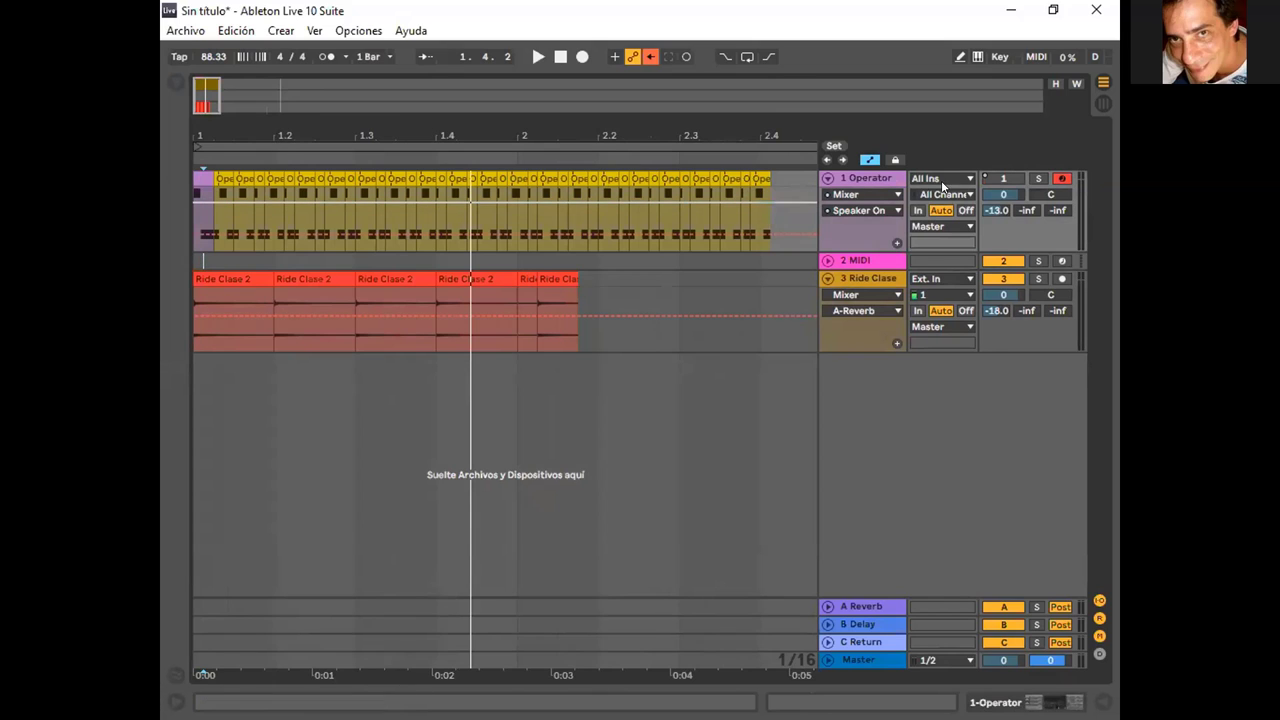
right_click(1003, 177)
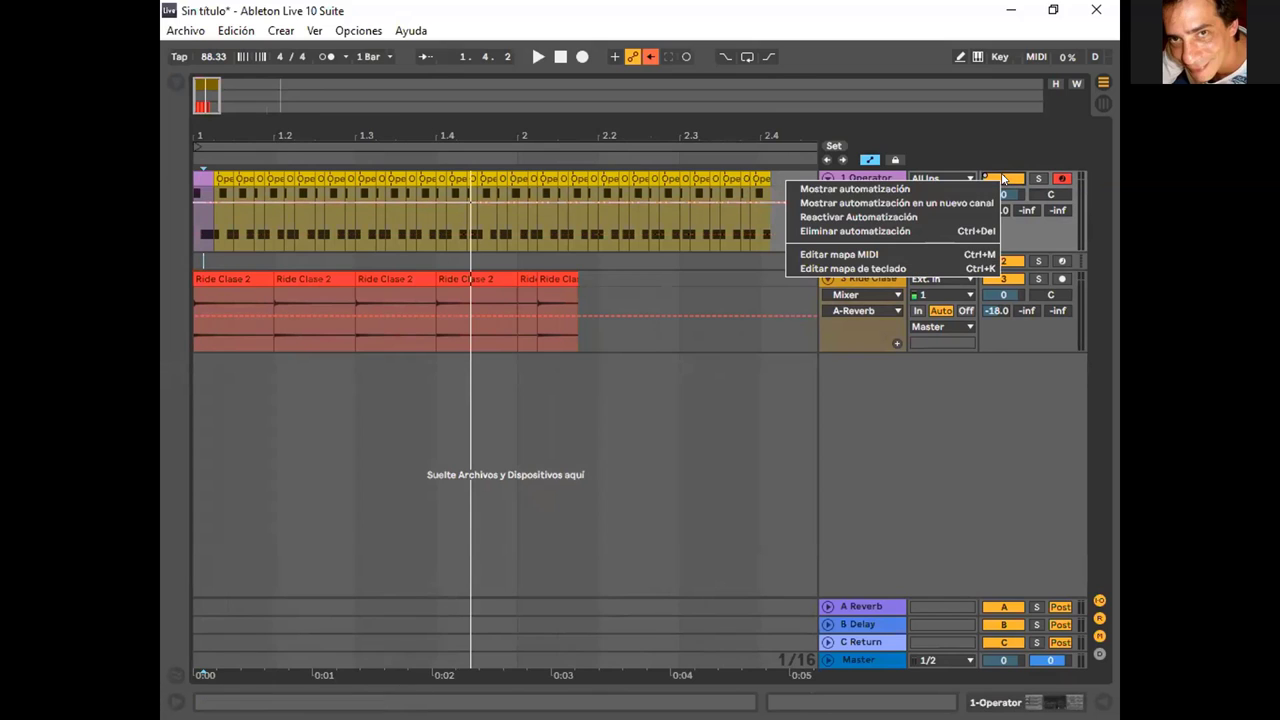
click(855, 231)
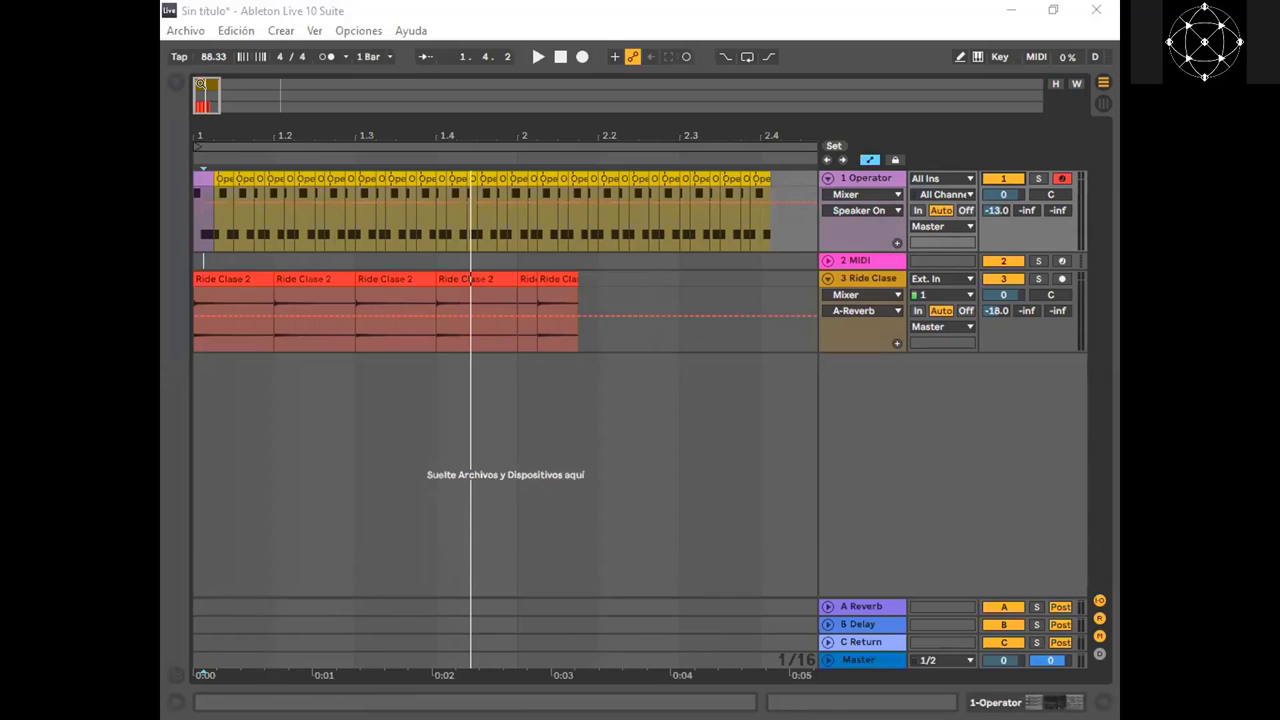
drag(202, 84, 202, 48)
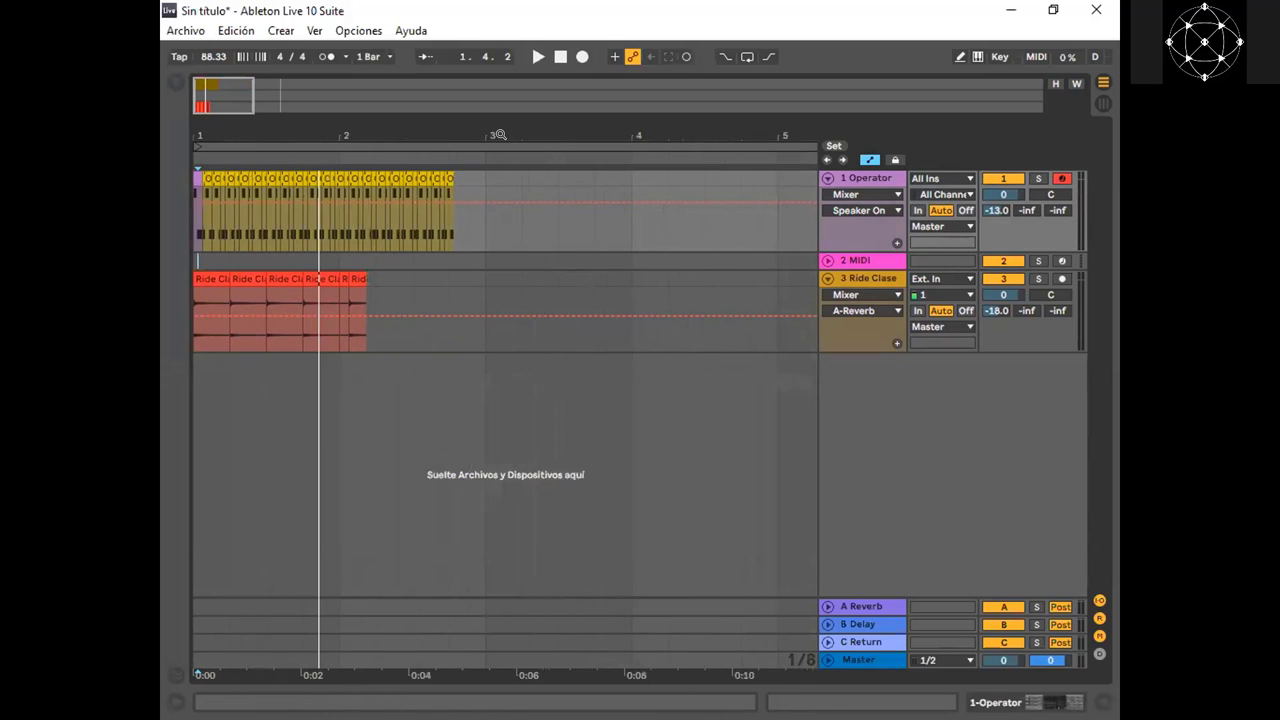
Switch to the other Ableton Live set, open the 1 Zebra2 track's plug-in window, and reposition the window
key(alt+Tab)
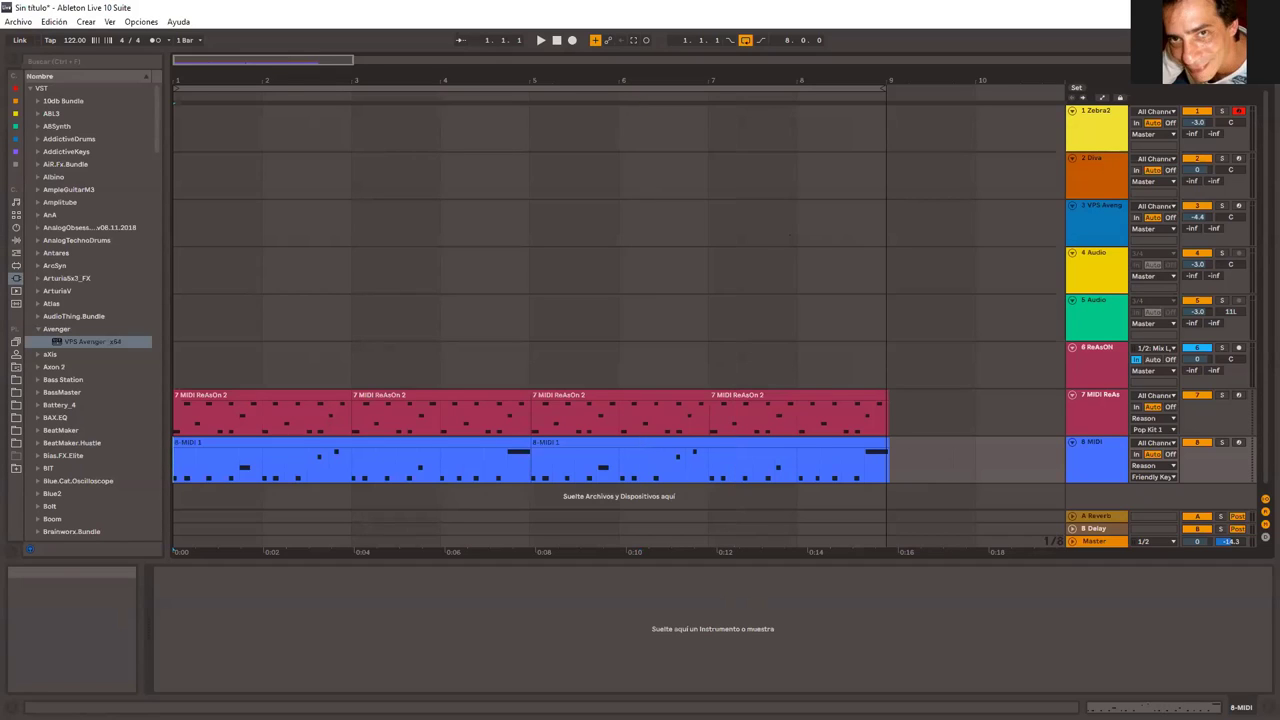
click(1070, 148)
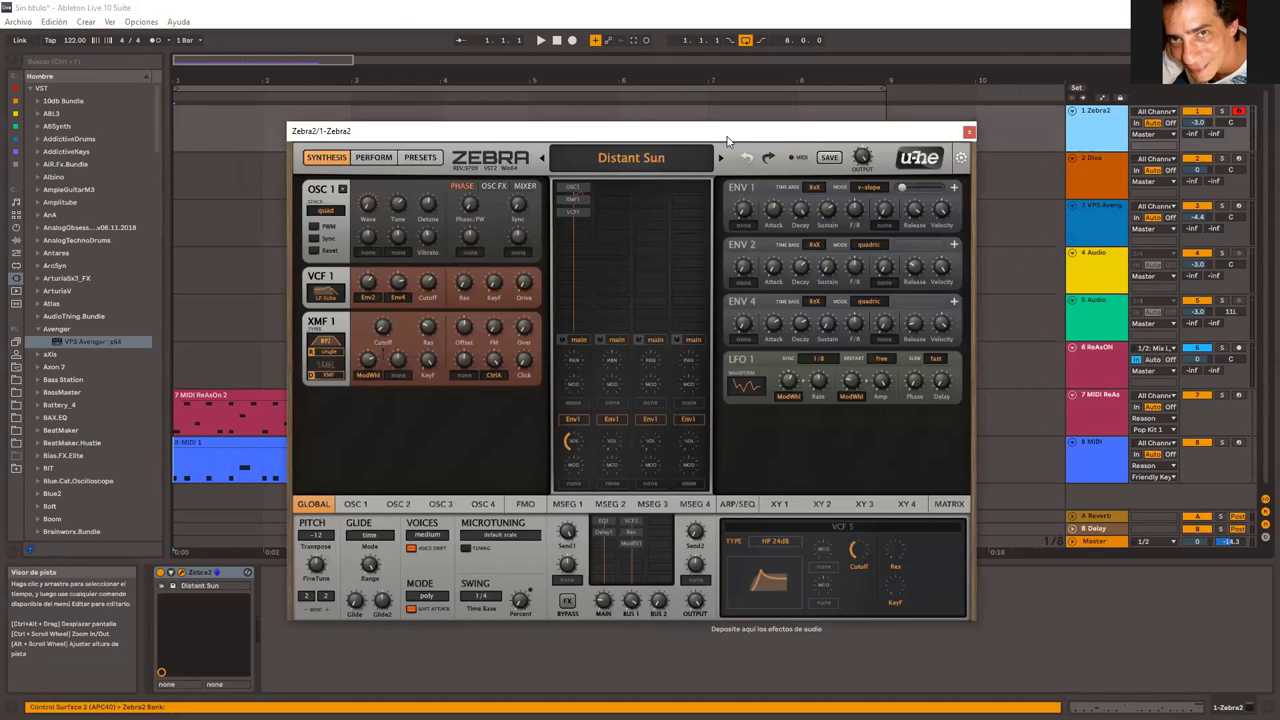
drag(929, 139, 1016, 125)
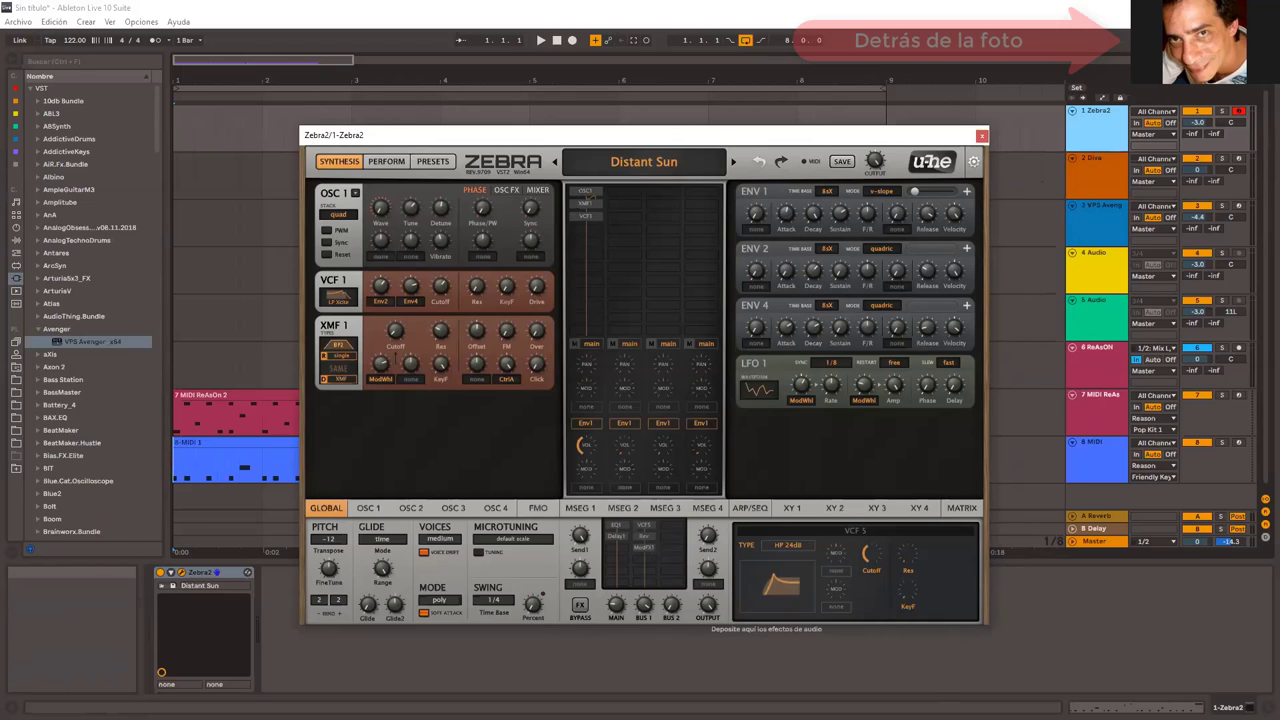
click(1151, 40)
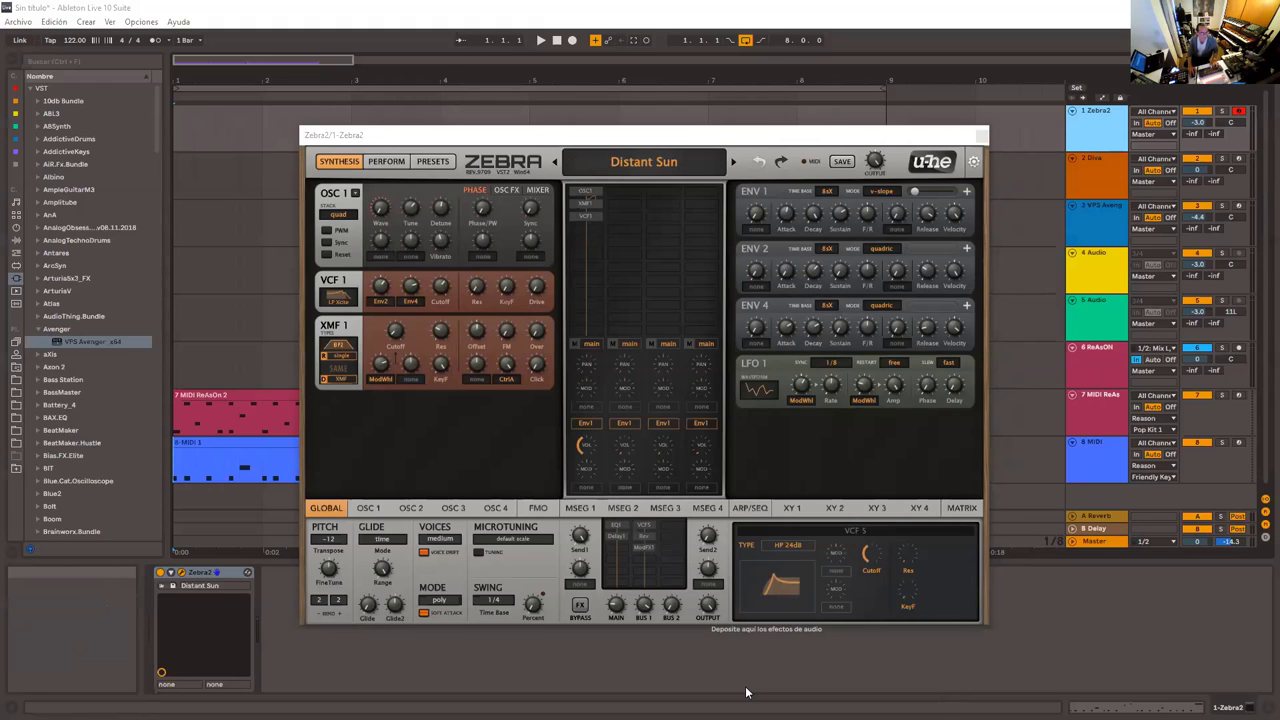
Shift the Zebra2 window slightly sideways, make the arrangement overview taller, and close the plug-in window
click(838, 131)
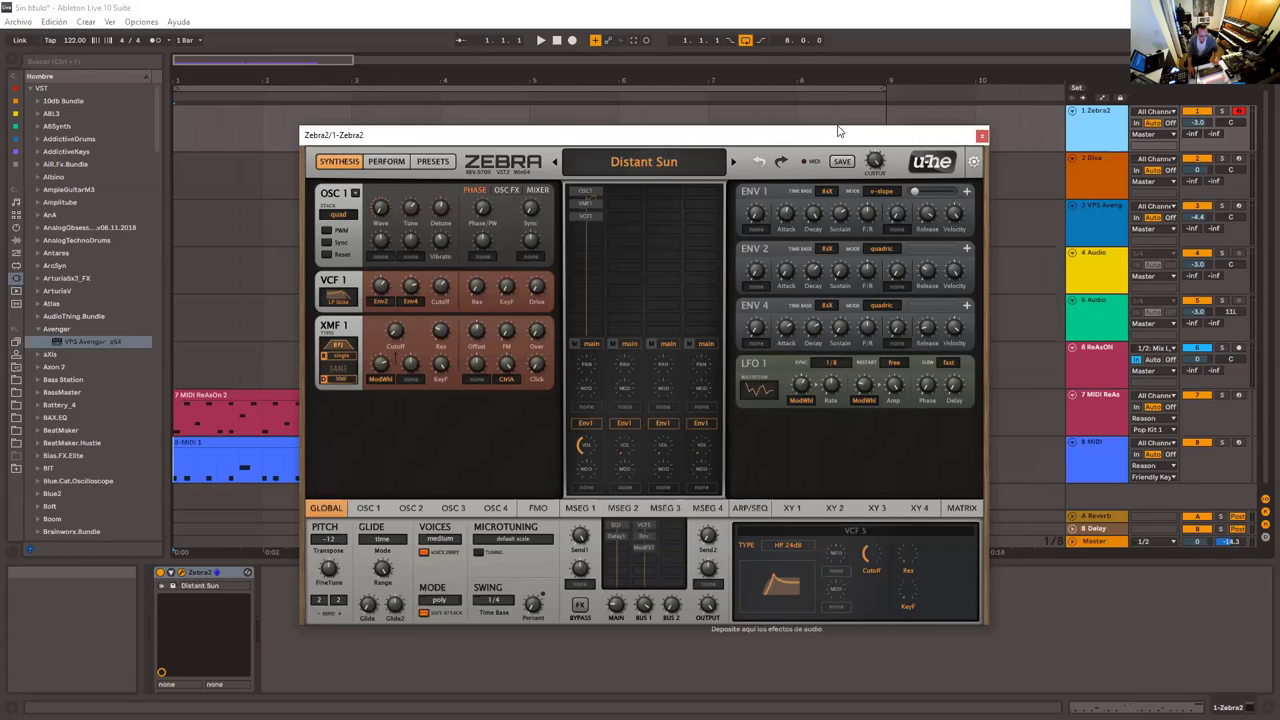
key(x)
key(z)
key(x)
drag(795, 141, 788, 141)
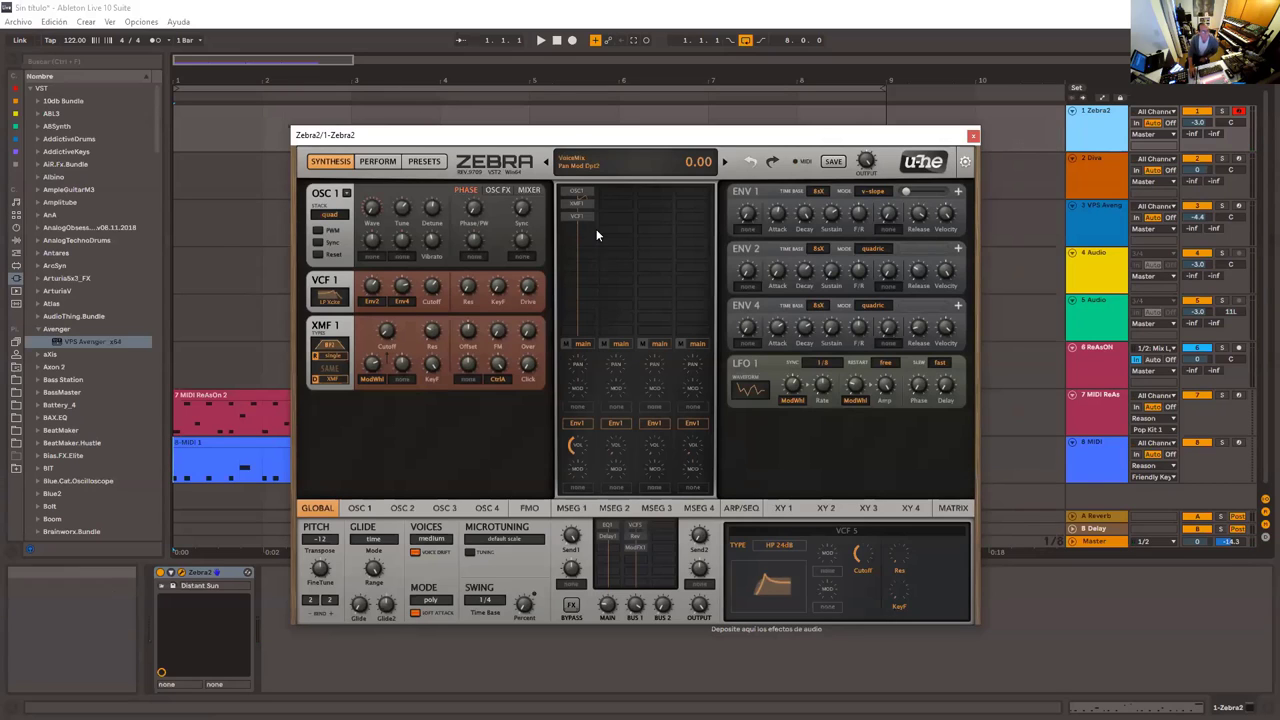
drag(384, 67, 383, 93)
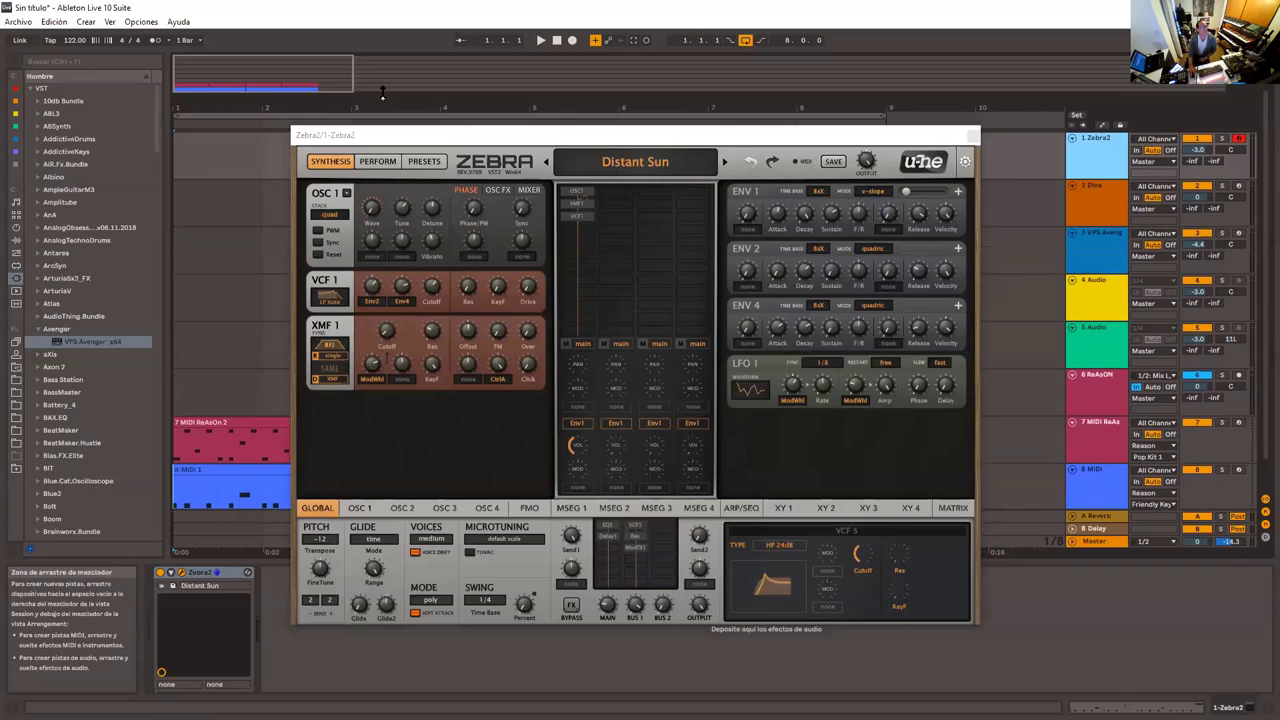
click(973, 136)
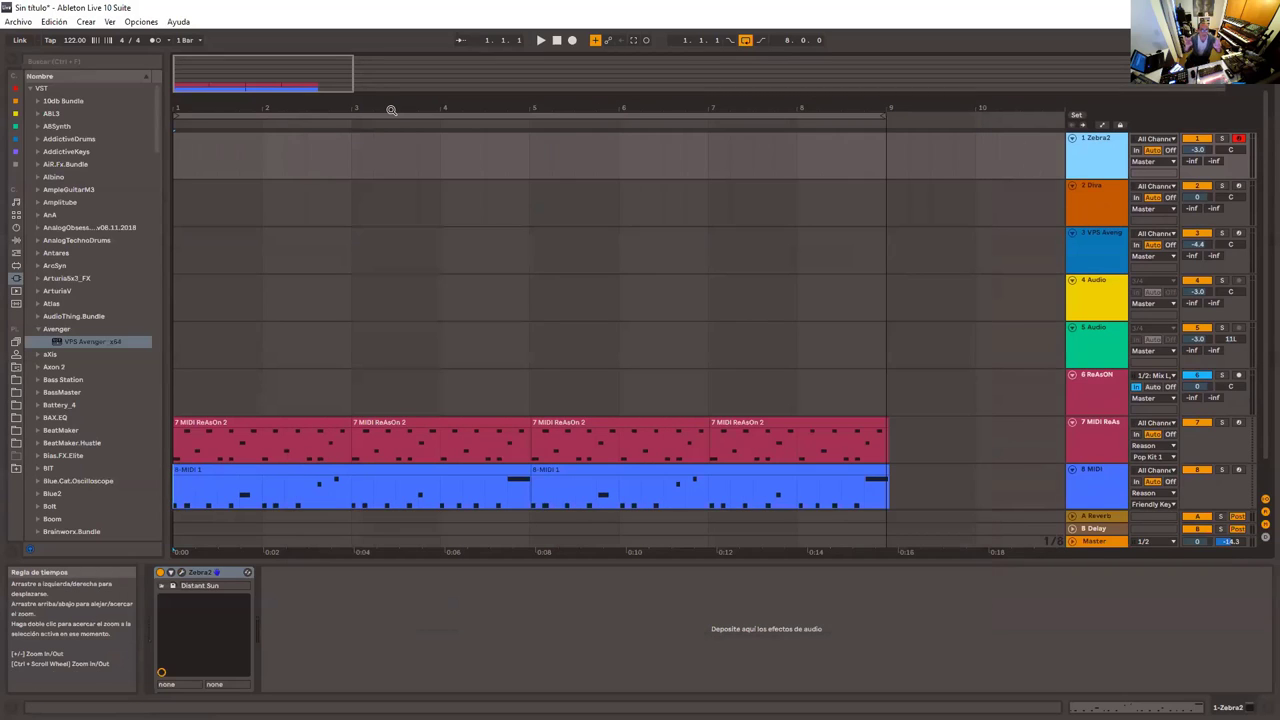
Zoom the arrangement timeline in and out along the ruler, finishing close in on the first two bars
drag(375, 106, 375, 195)
drag(618, 150, 782, 104)
drag(652, 106, 636, 104)
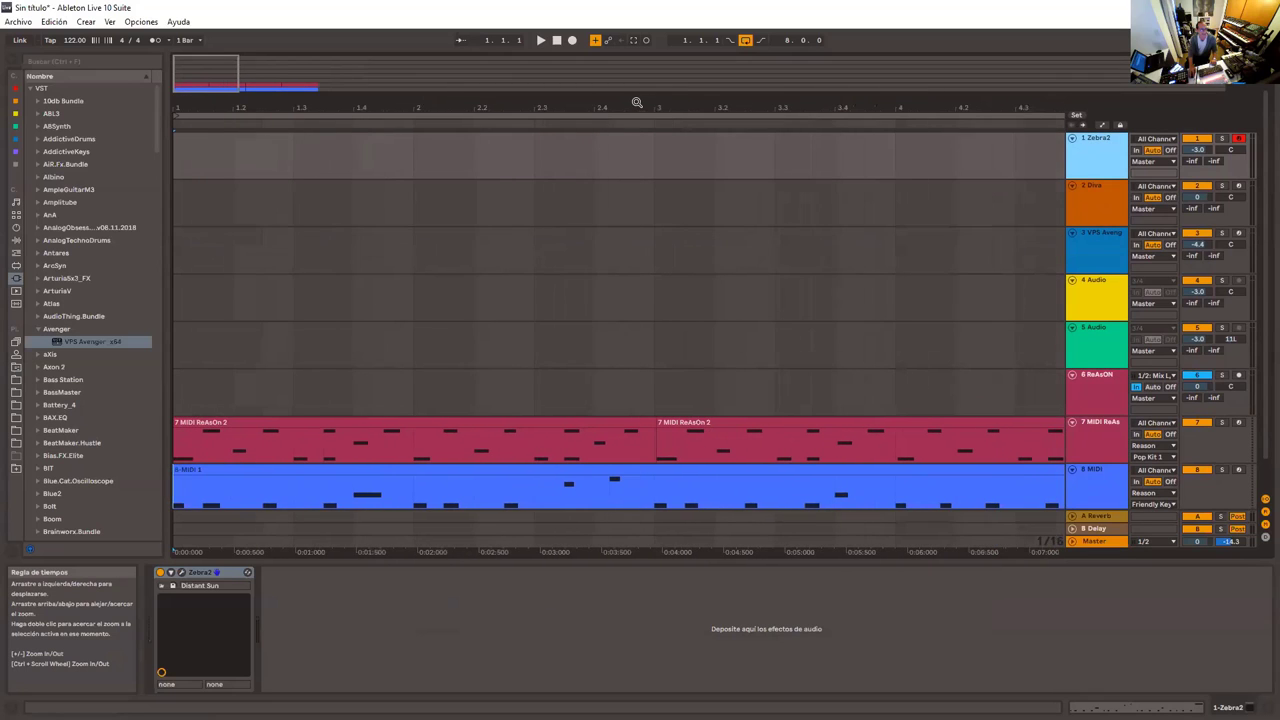
click(637, 102)
mouse_move(439, 107)
mouse_down()
mouse_move(316, 102)
mouse_move(506, 114)
mouse_up()
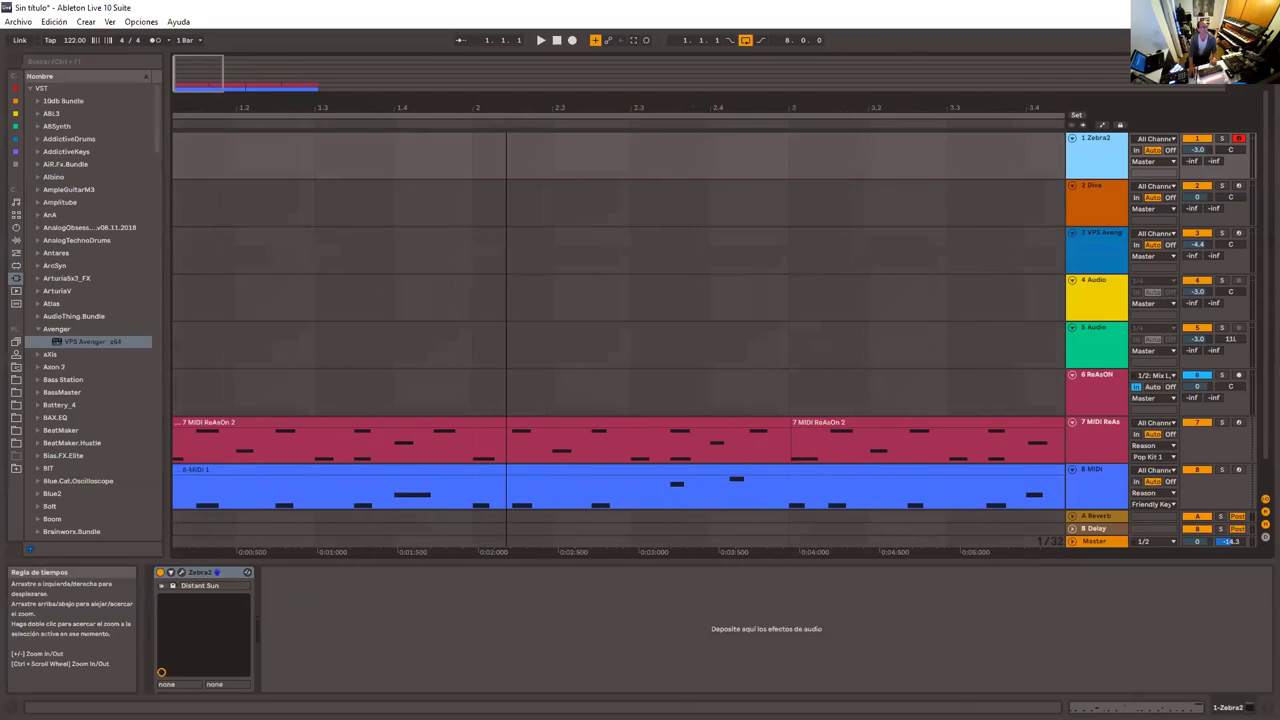
drag(263, 103, 352, 104)
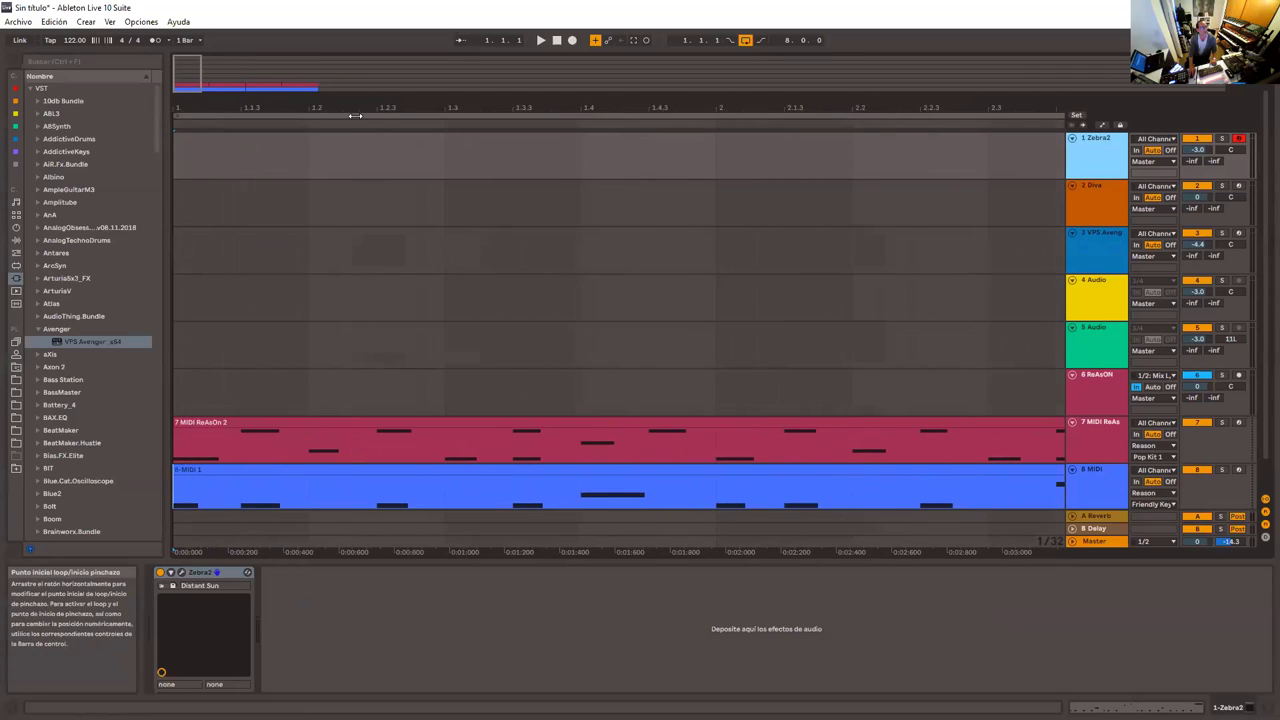
Turn on the metronome and play the arrangement briefly from near the start of bar 1
click(188, 164)
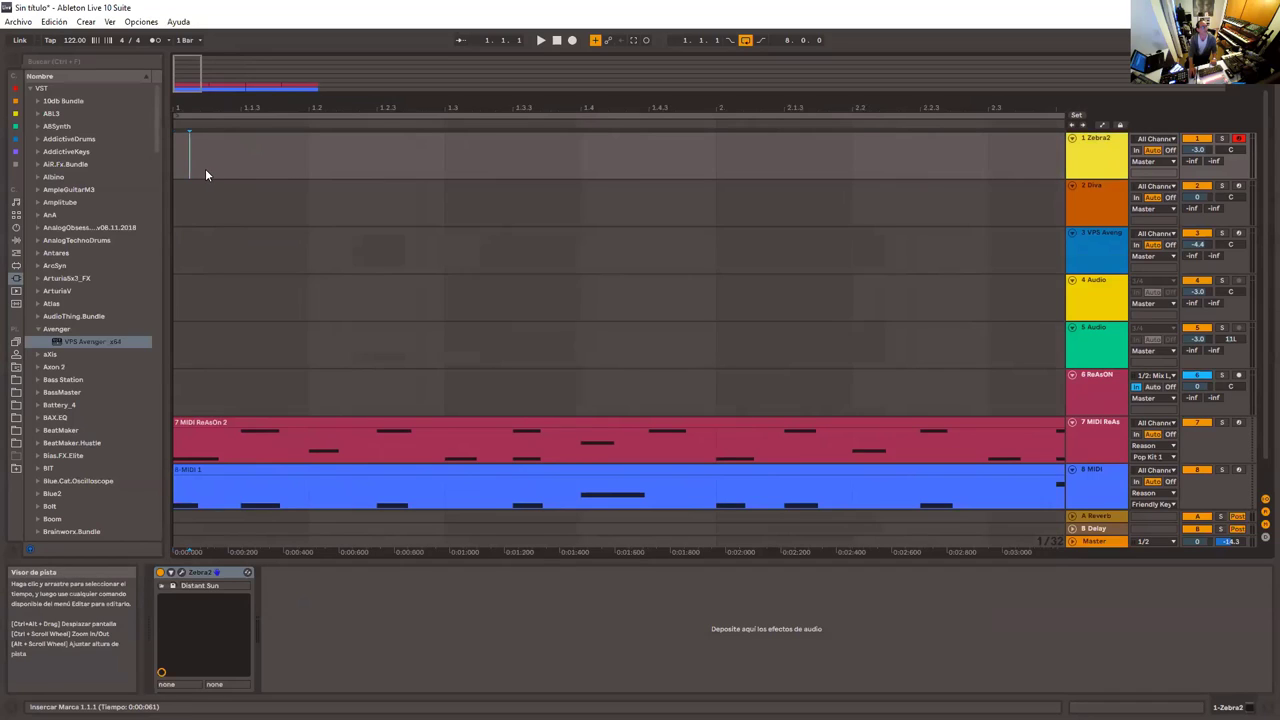
click(154, 41)
key(space)
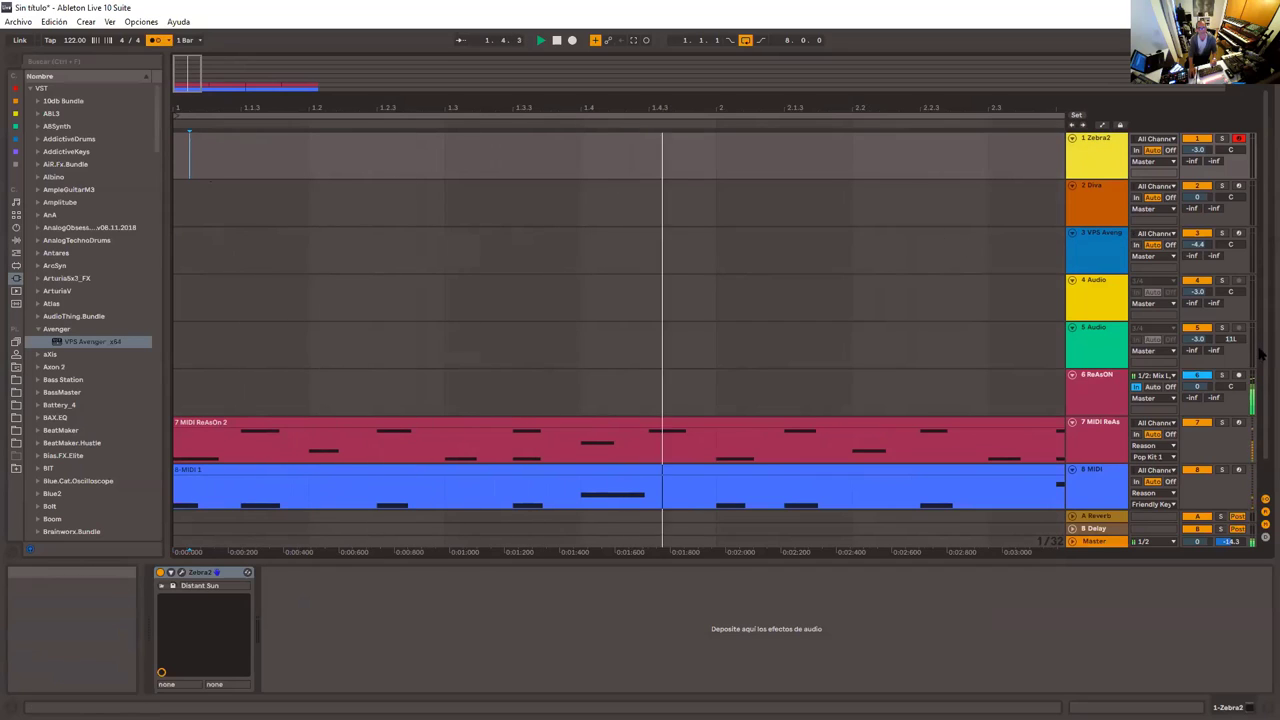
key(space)
Mute the 7 MIDI ReAsOn and 8 MIDI tracks and listen to the metronome alone
click(1197, 422)
click(1199, 469)
key(space)
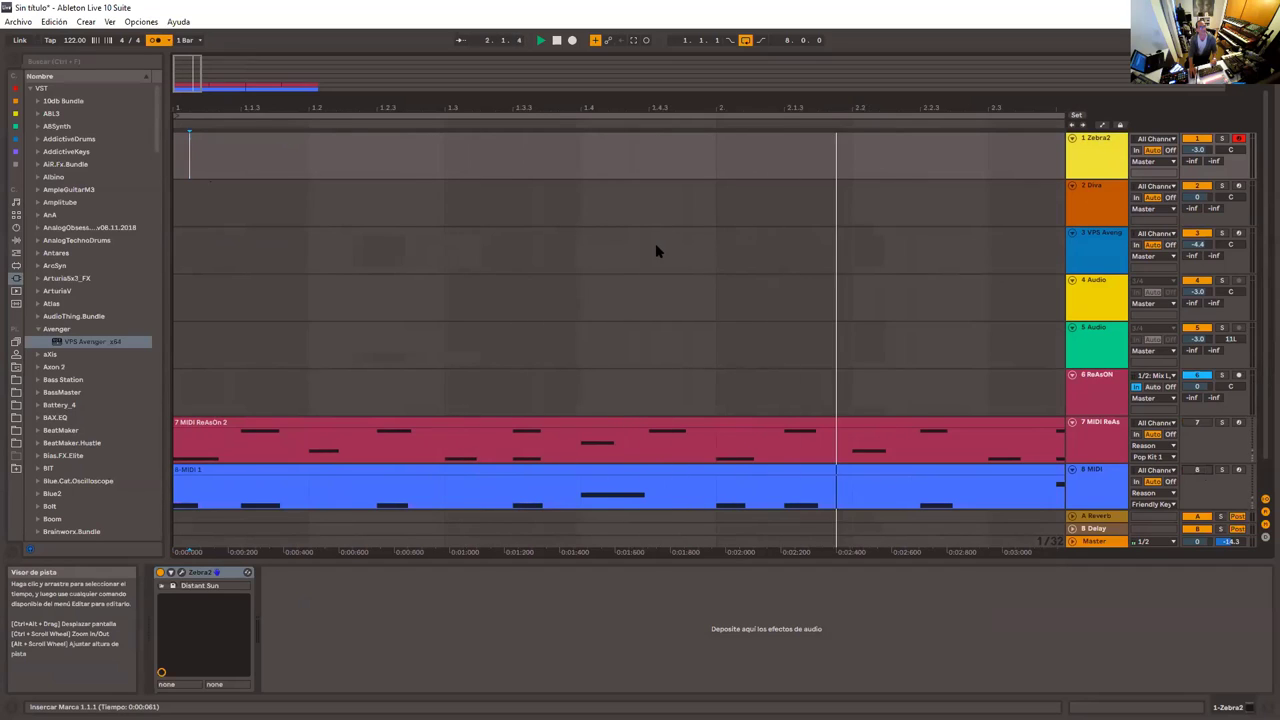
key(space)
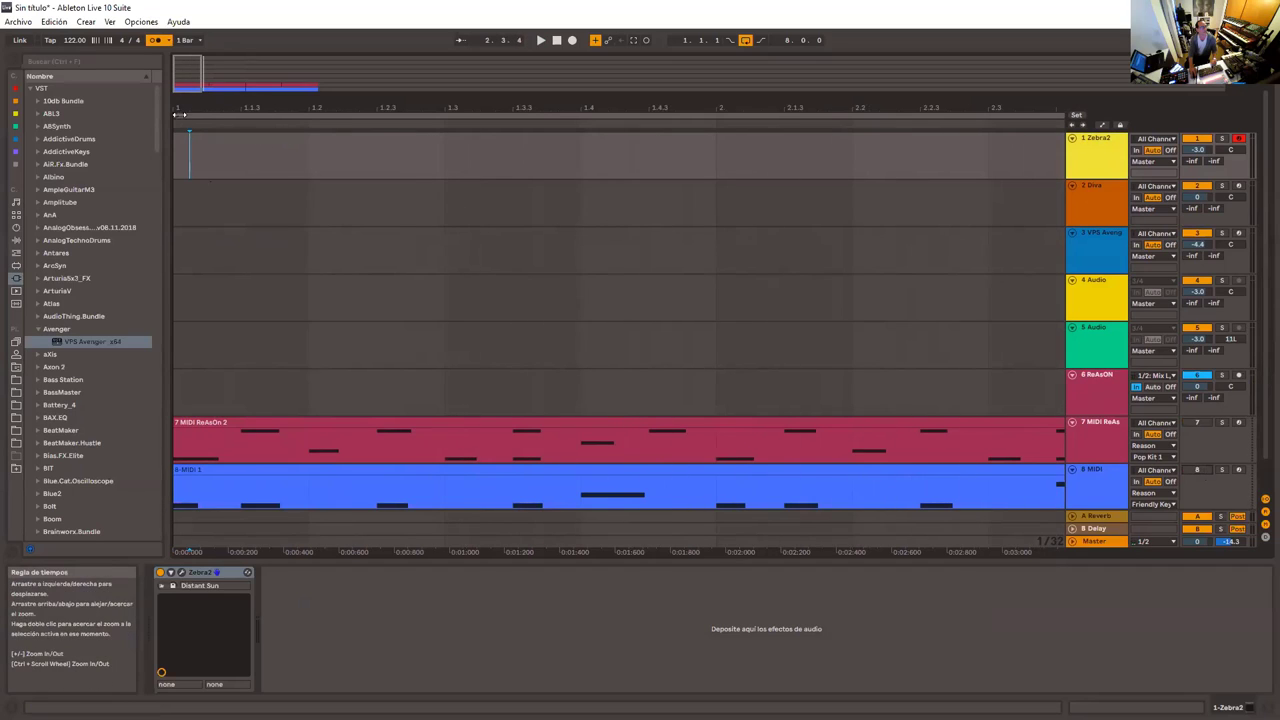
key(space)
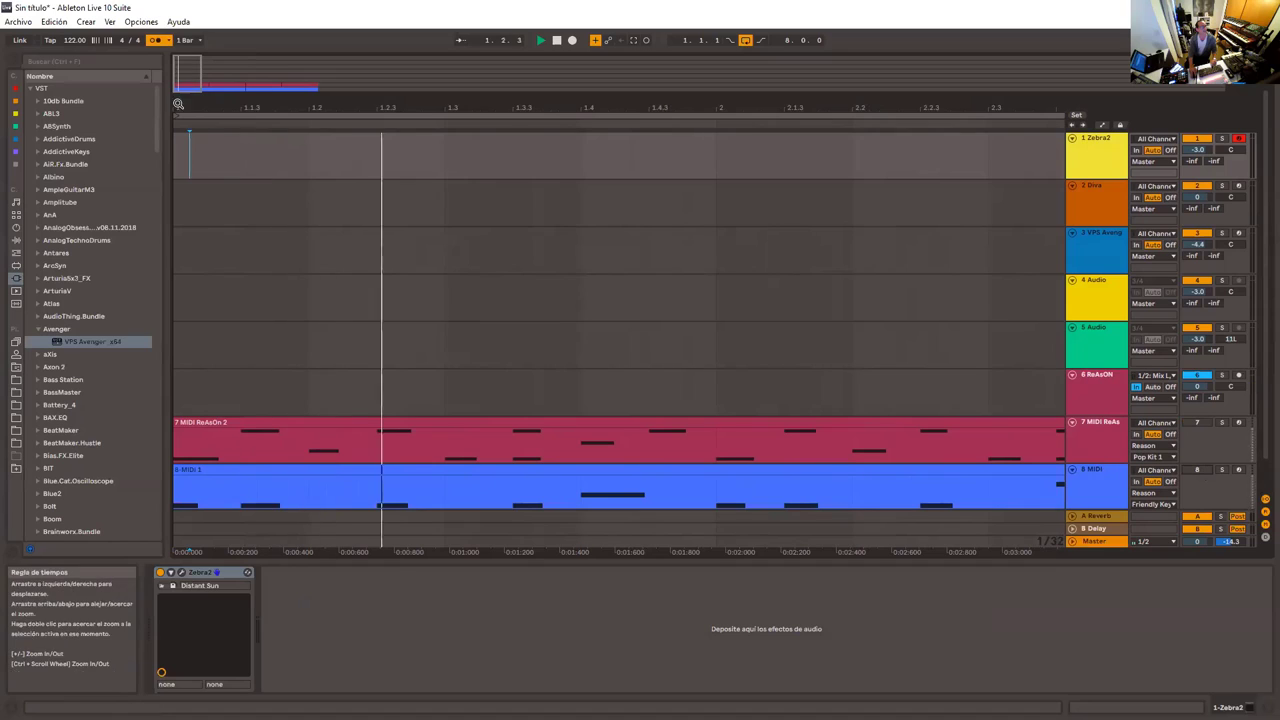
Return the playback position to 1.1.1 and play the opening bars with the metronome again
click(553, 42)
key(space)
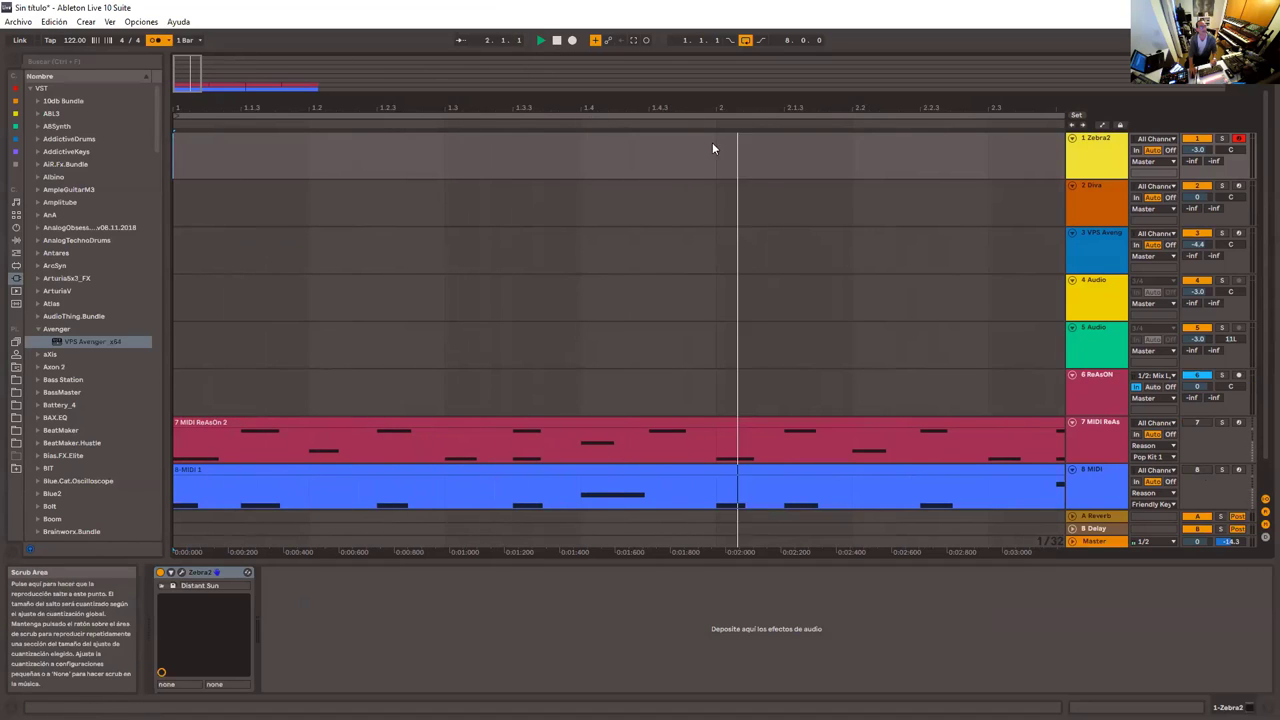
key(space)
drag(184, 69, 184, 38)
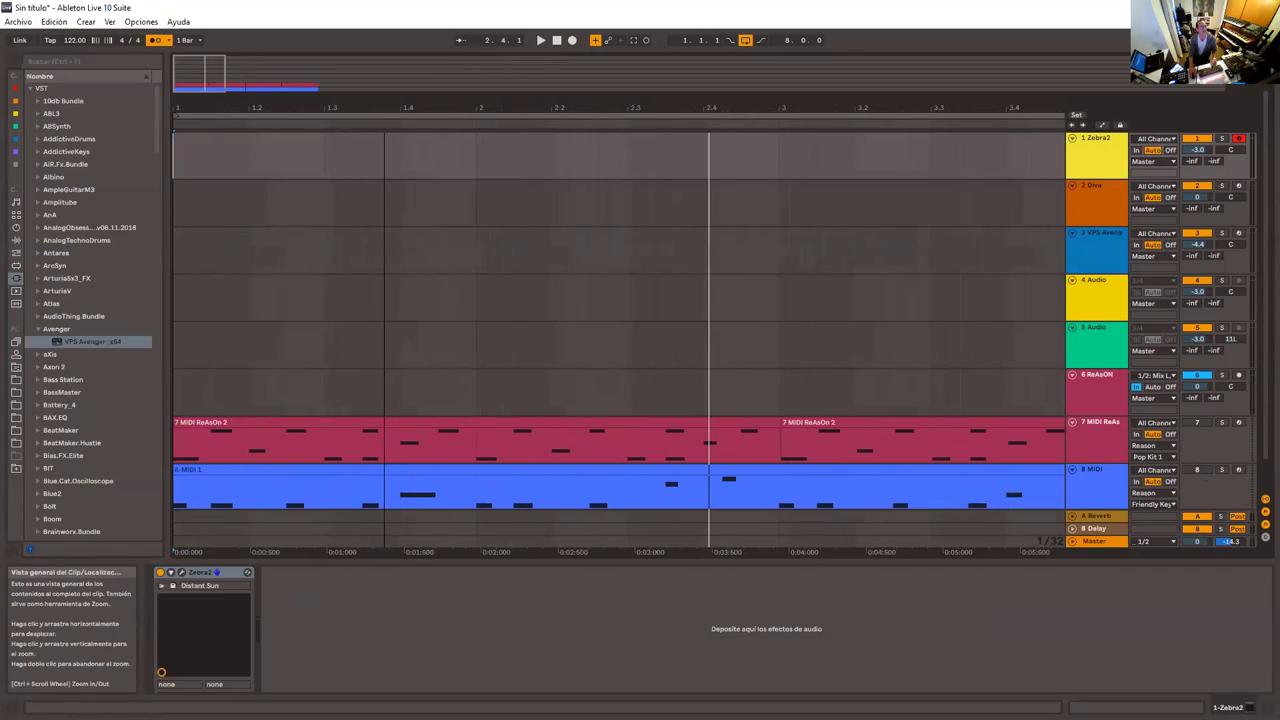
key(space)
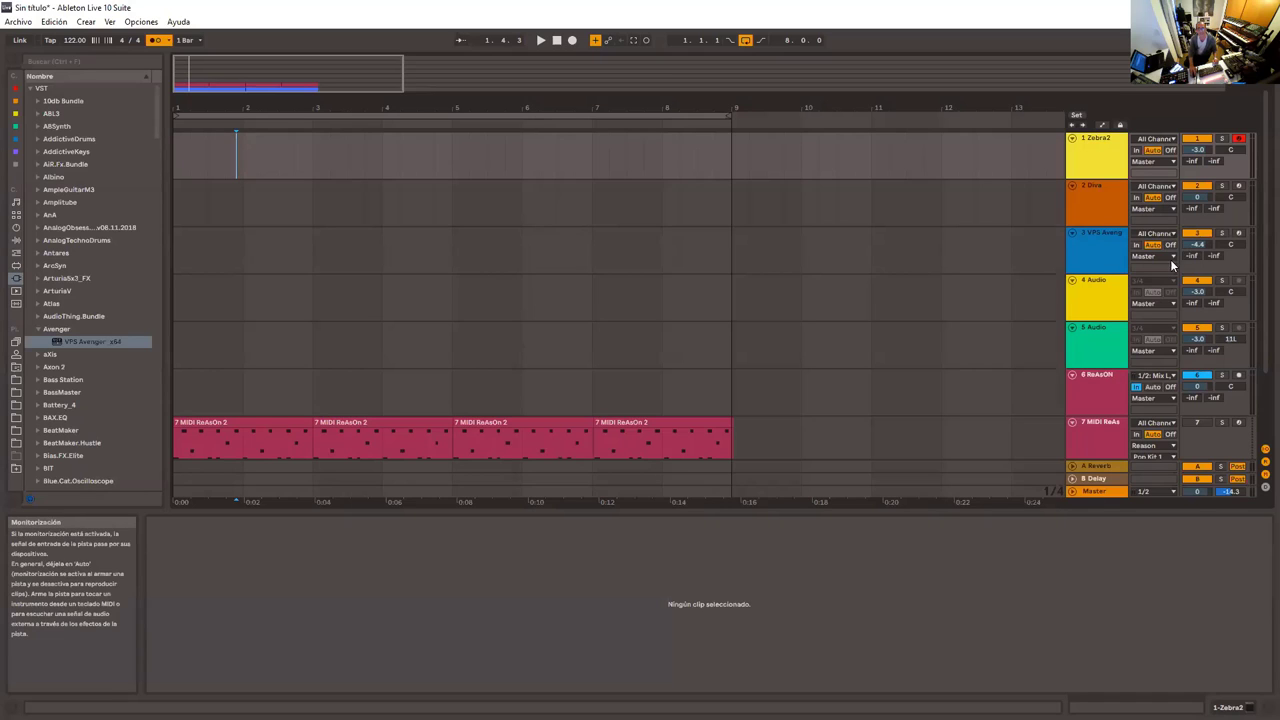
Select the 1 Zebra2 track, open its plug-in window, and unfold the device's parameter panel before returning to the arrangement
drag(1263, 325, 1262, 182)
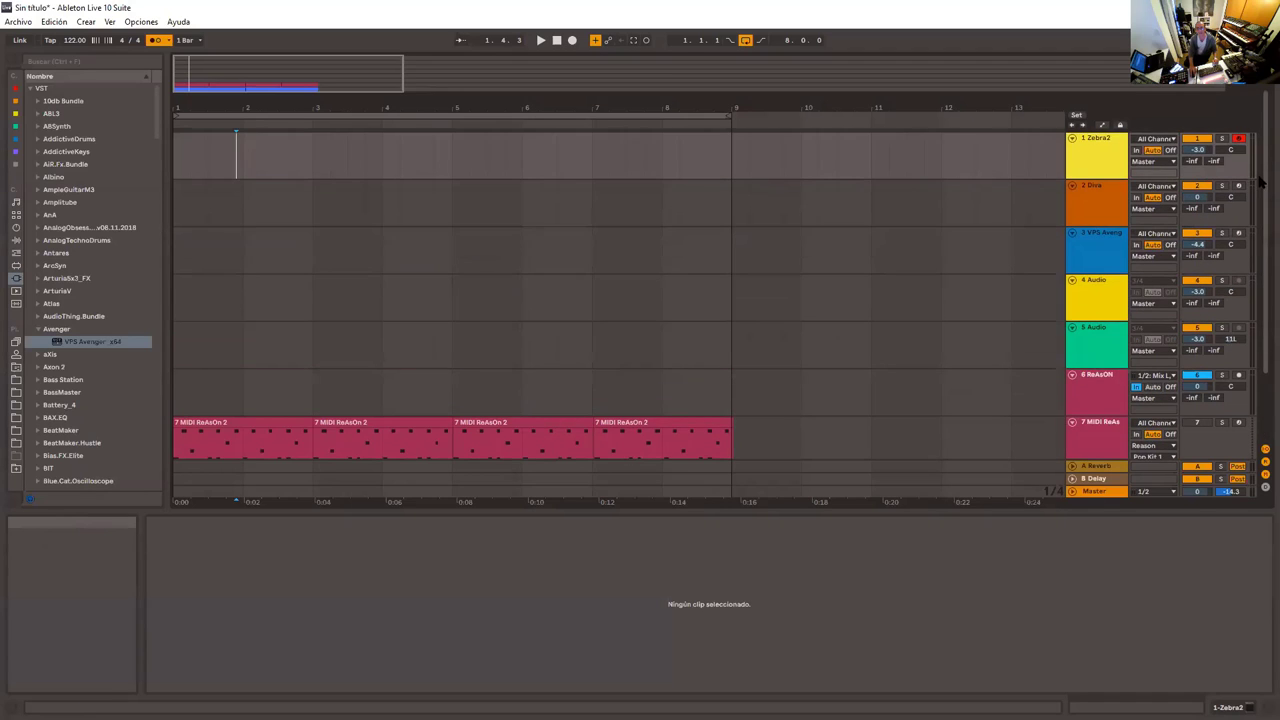
click(1105, 143)
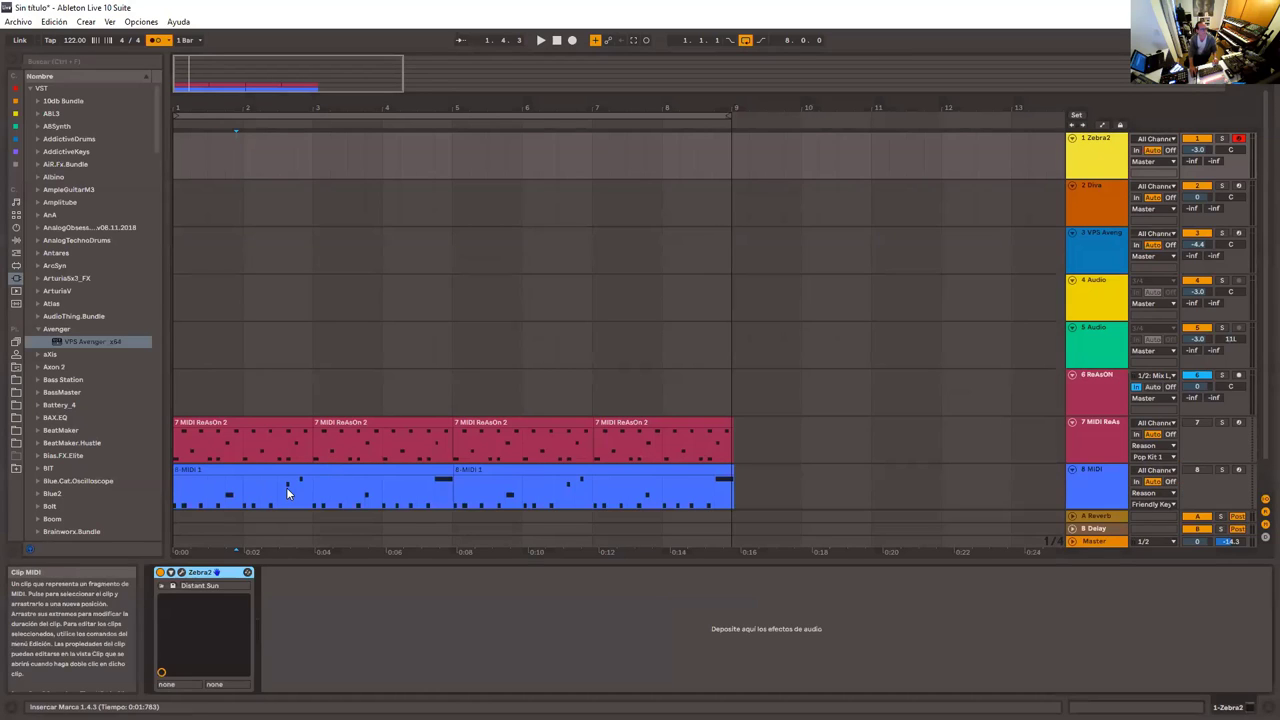
click(181, 572)
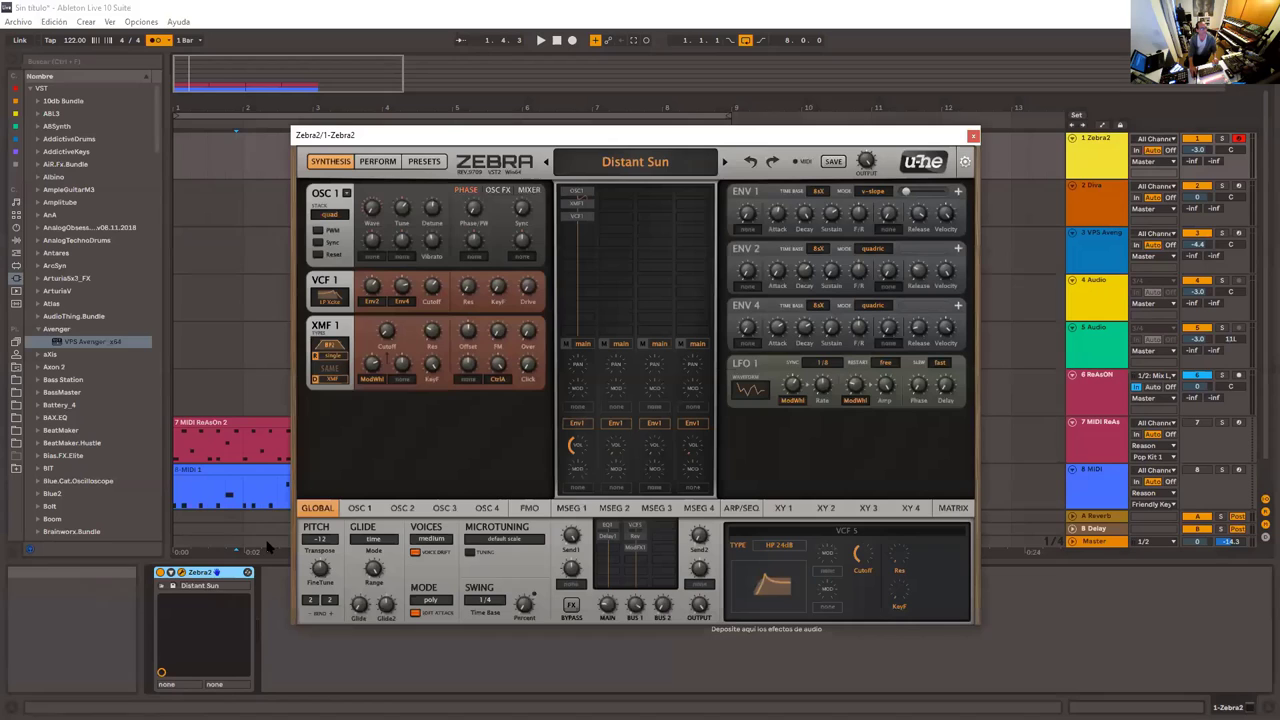
click(171, 573)
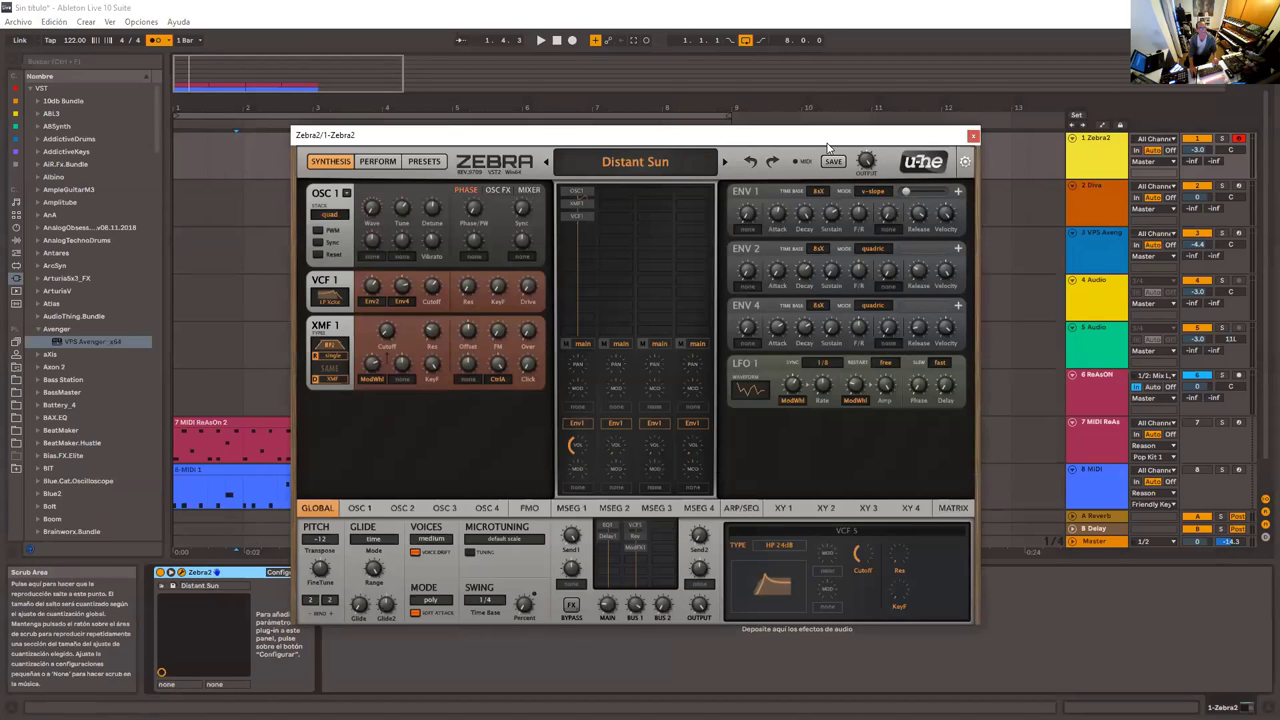
click(1033, 146)
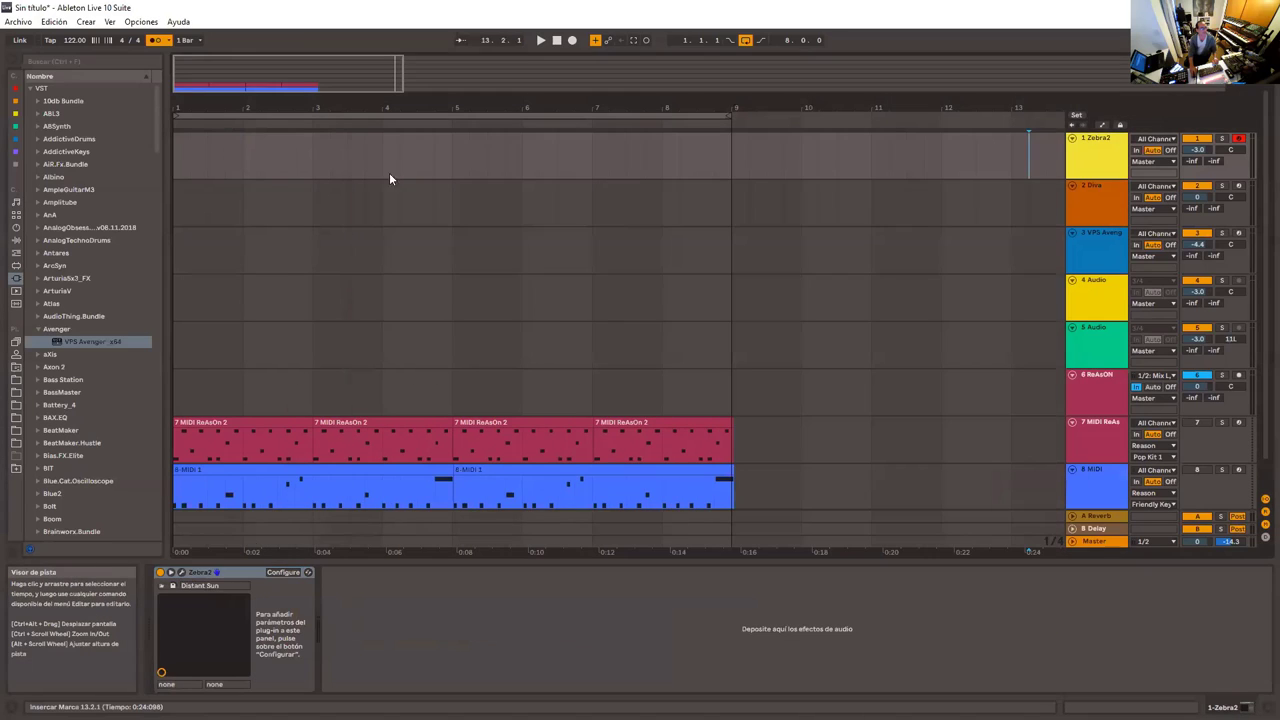
Create an empty MIDI clip at the start of the 1 Zebra2 track, extend it to bar 3, and open it
double_click(185, 161)
drag(188, 139, 309, 144)
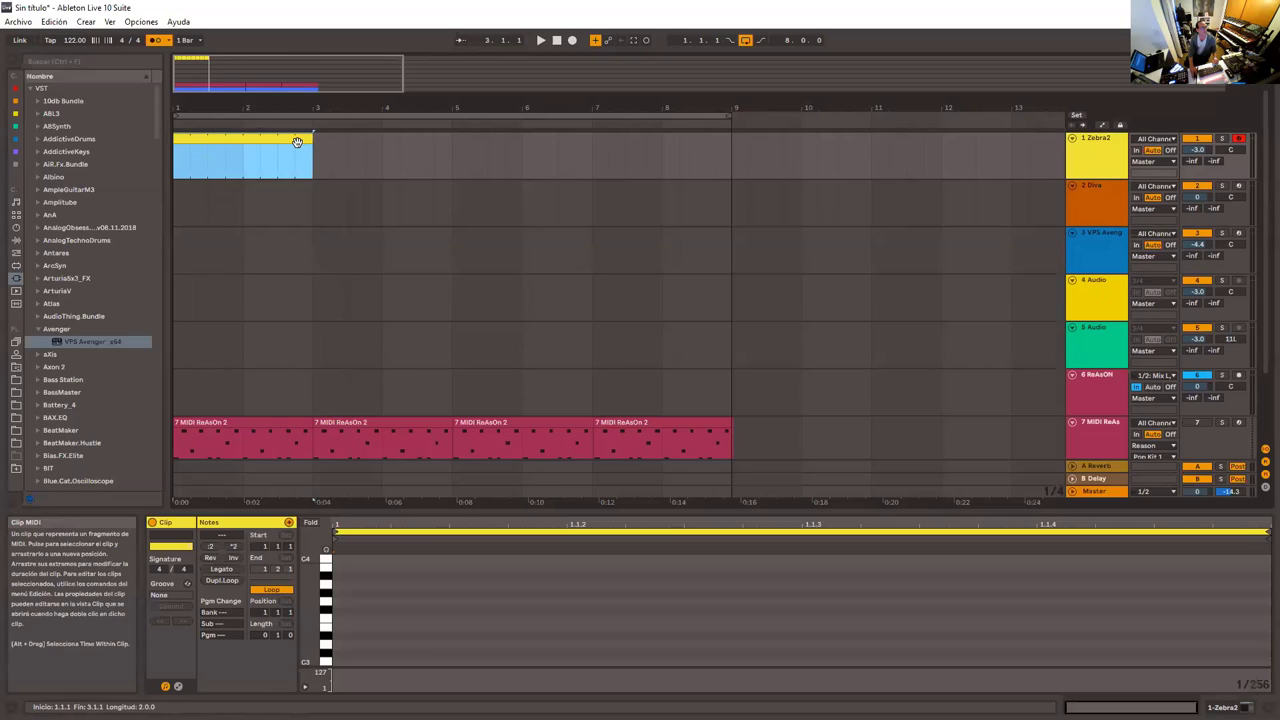
double_click(297, 140)
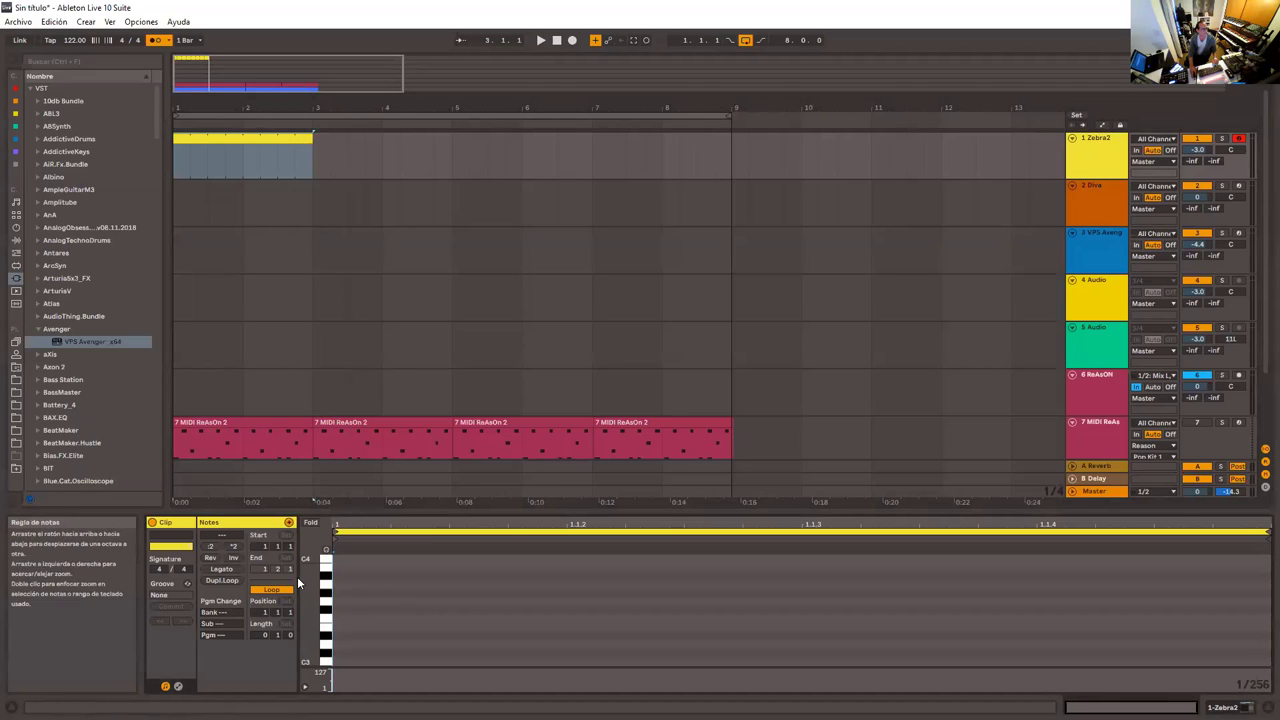
Show the clip's envelopes and examine the MIDI controllers available for automation, keeping Pitch Bend selected
click(179, 687)
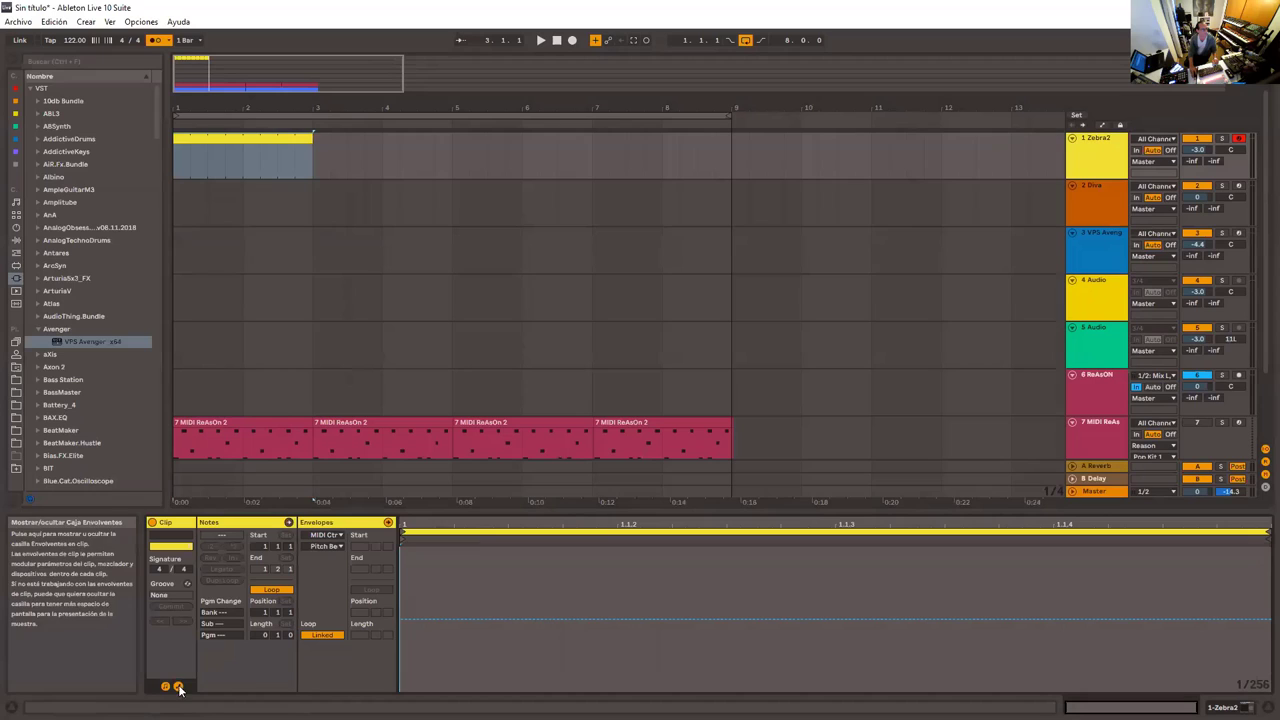
click(322, 546)
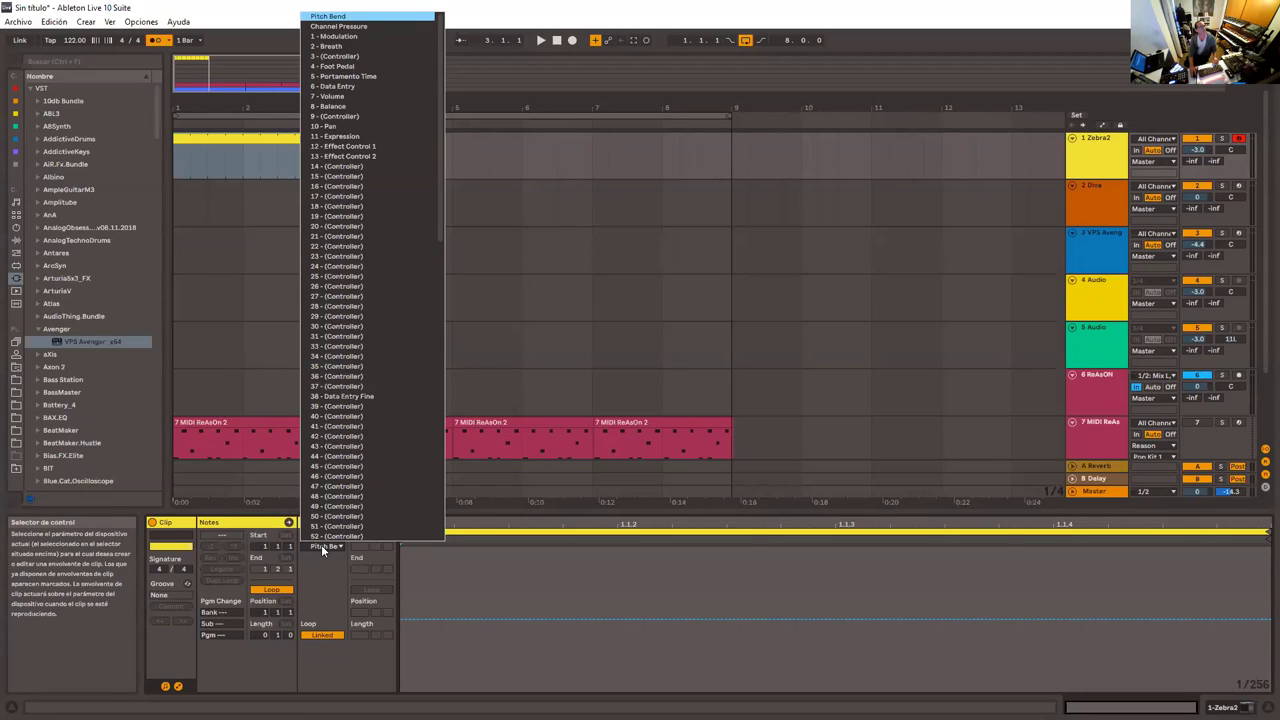
click(321, 544)
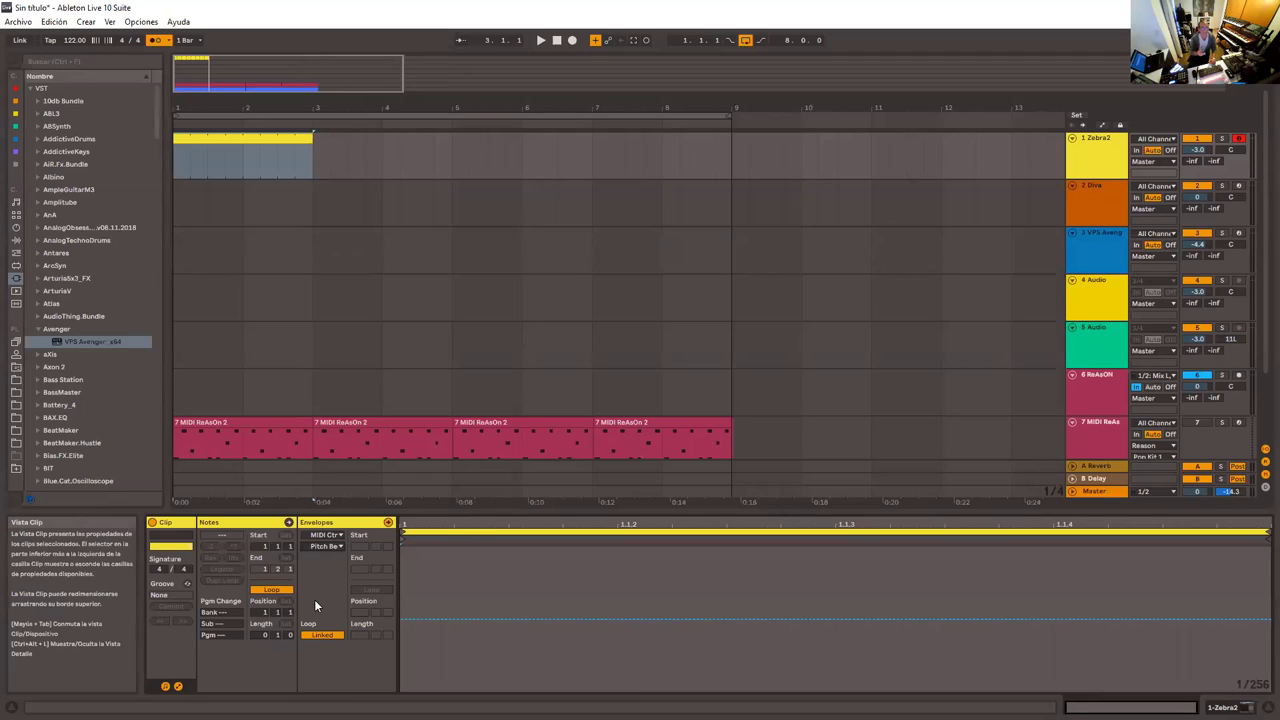
click(333, 546)
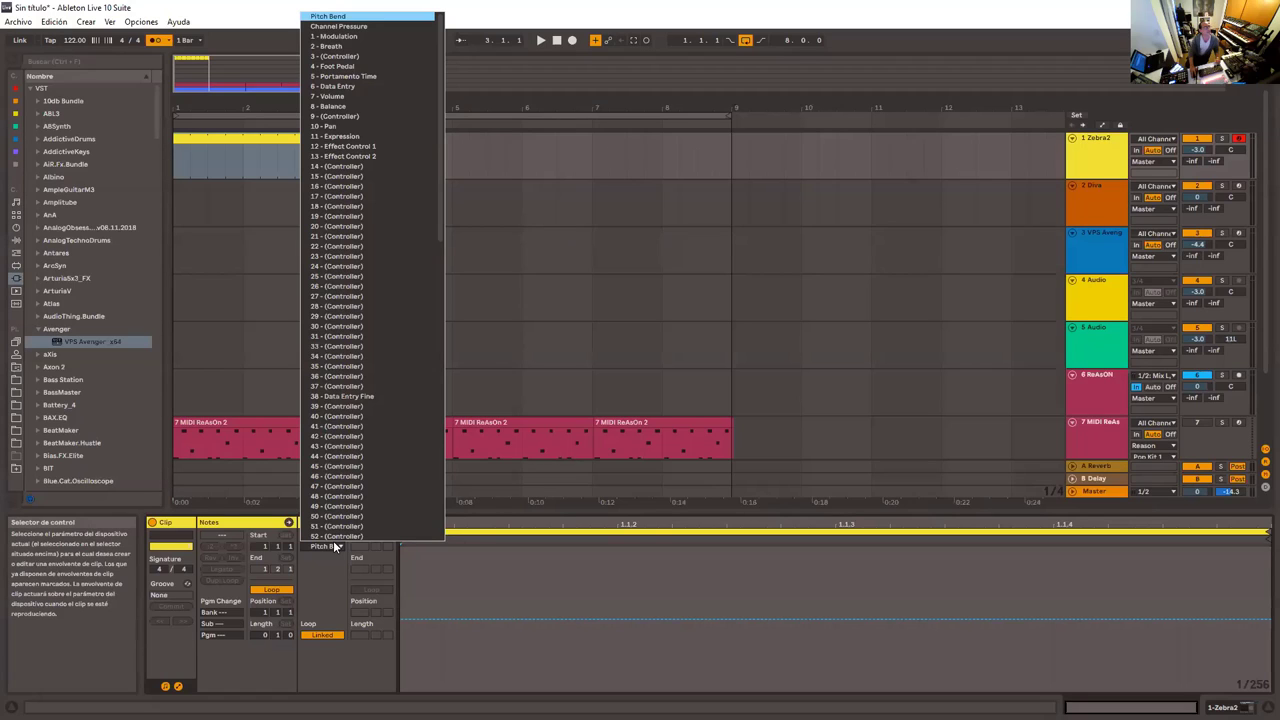
click(329, 584)
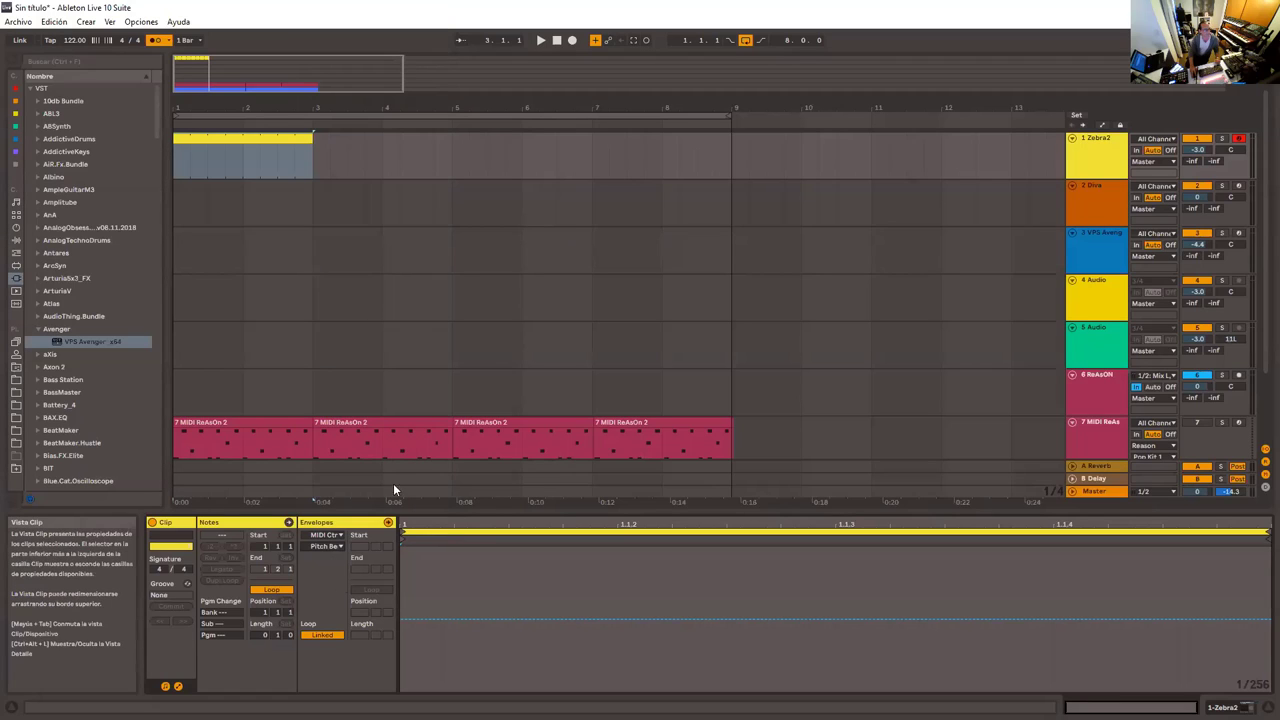
Delete the empty two-bar MIDI clip from the 1 Zebra2 track
click(245, 145)
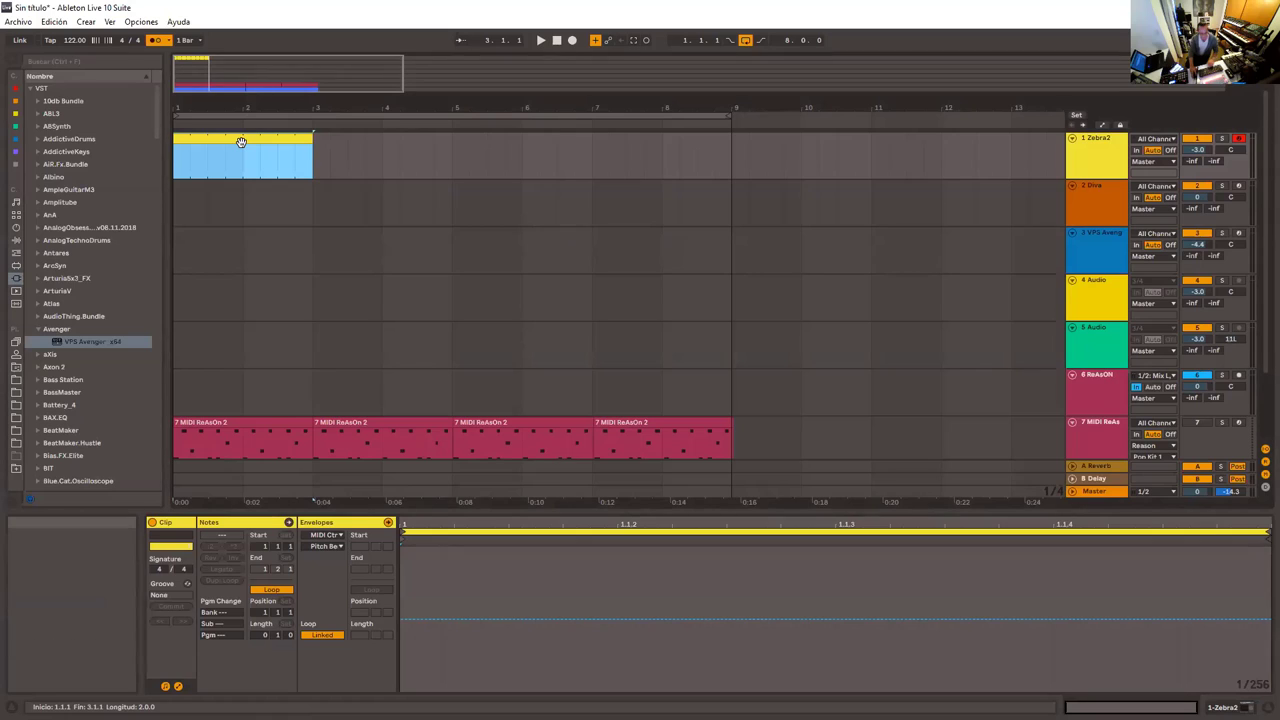
key(Delete)
click(214, 155)
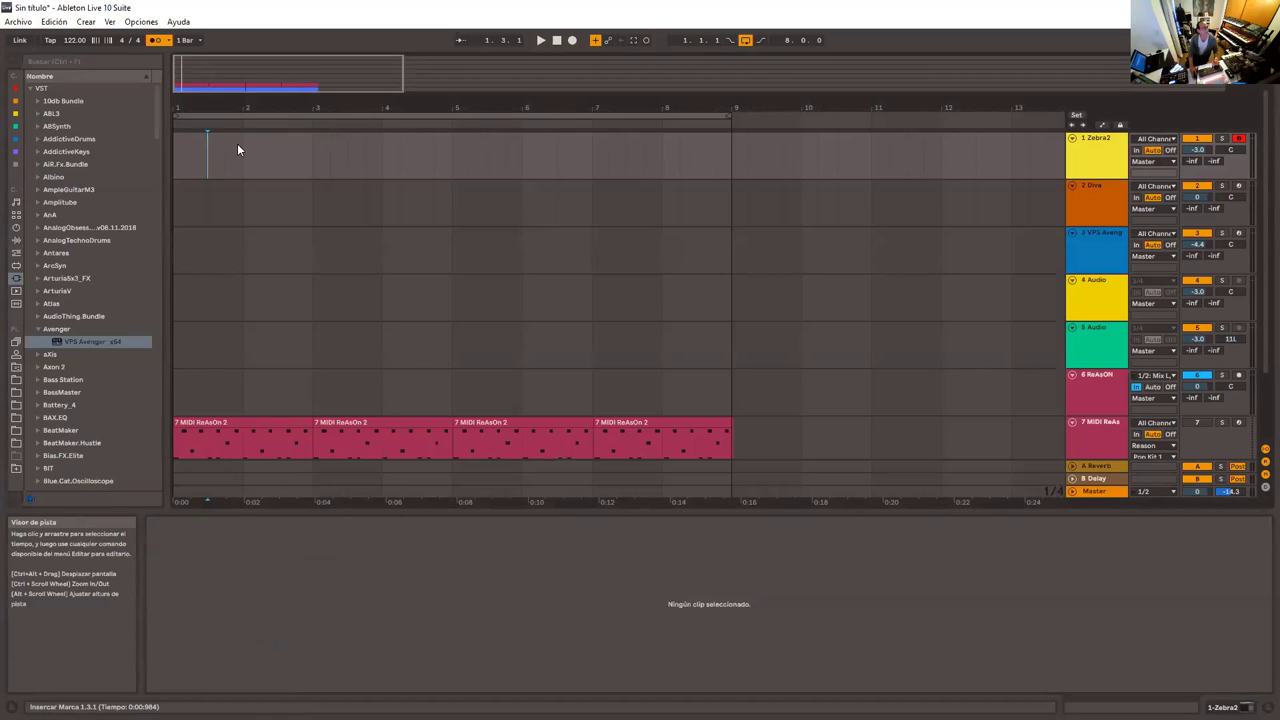
Record a four-bar chord part on the armed 1 Zebra2 track from position 1.1.1
click(242, 145)
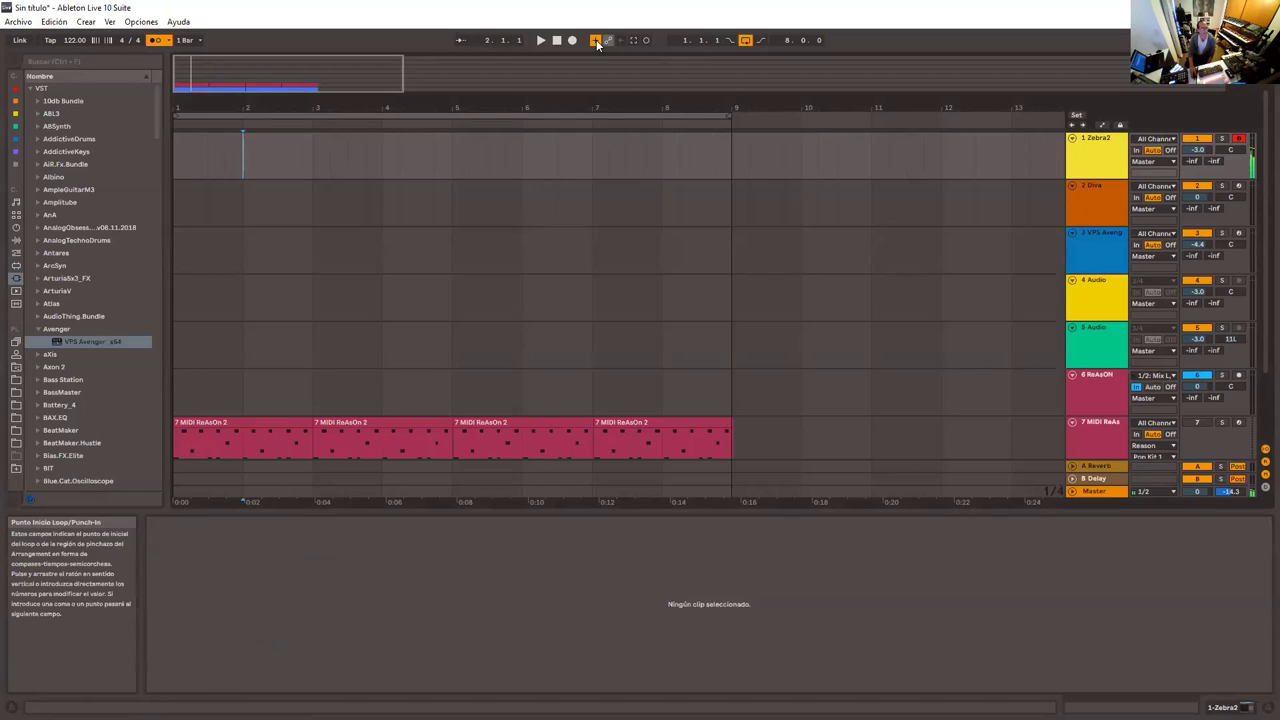
double_click(556, 40)
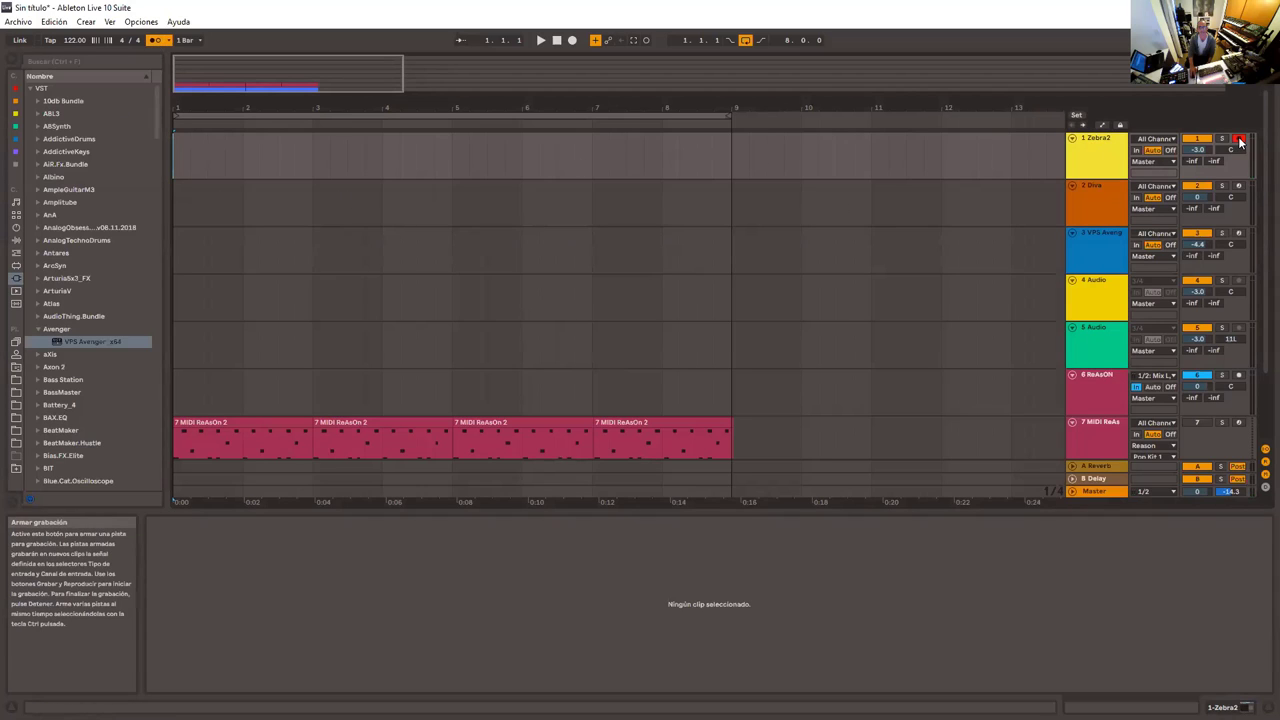
click(572, 40)
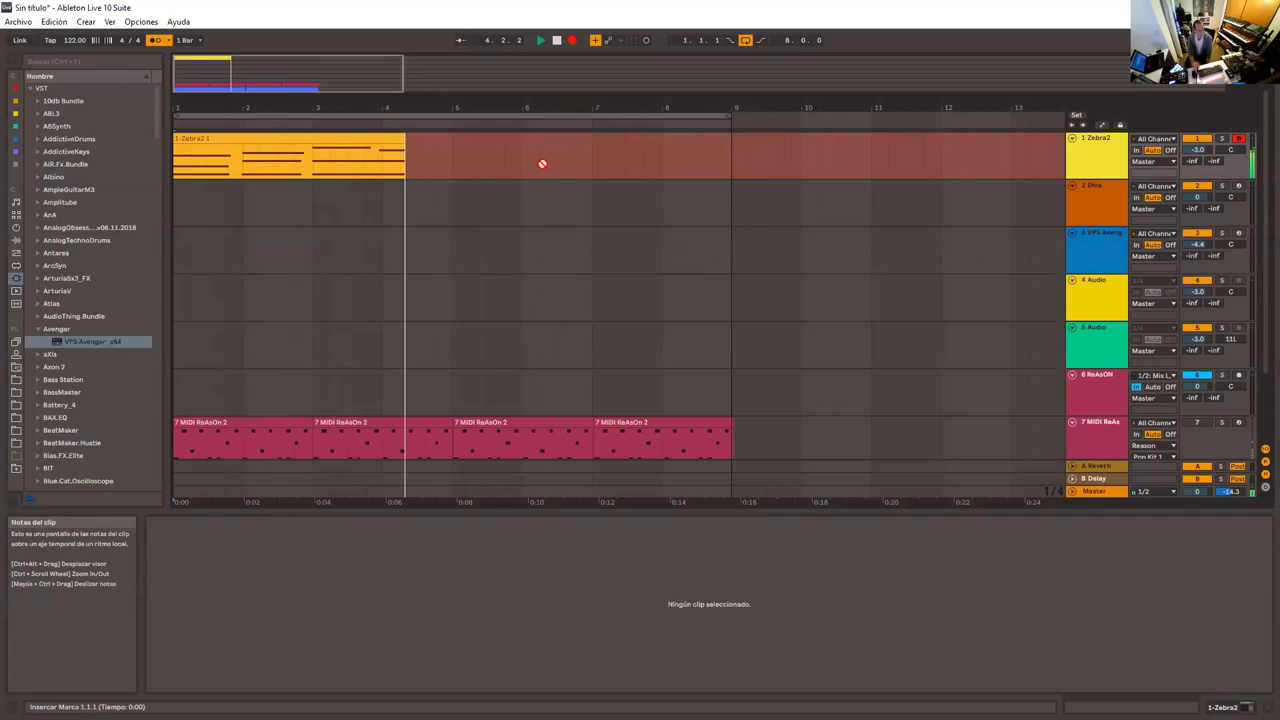
key(space)
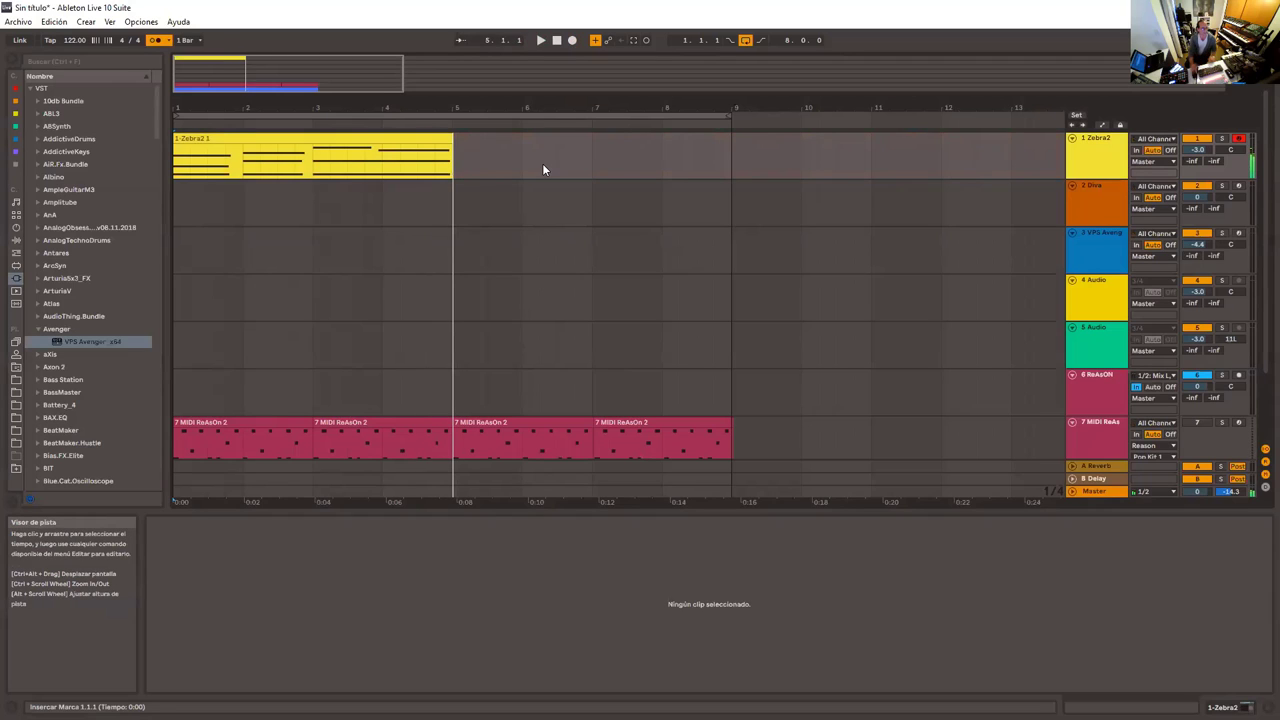
Play back the start of the recorded 1-Zebra2 clip and open the clip for editing
key(space)
key(space)
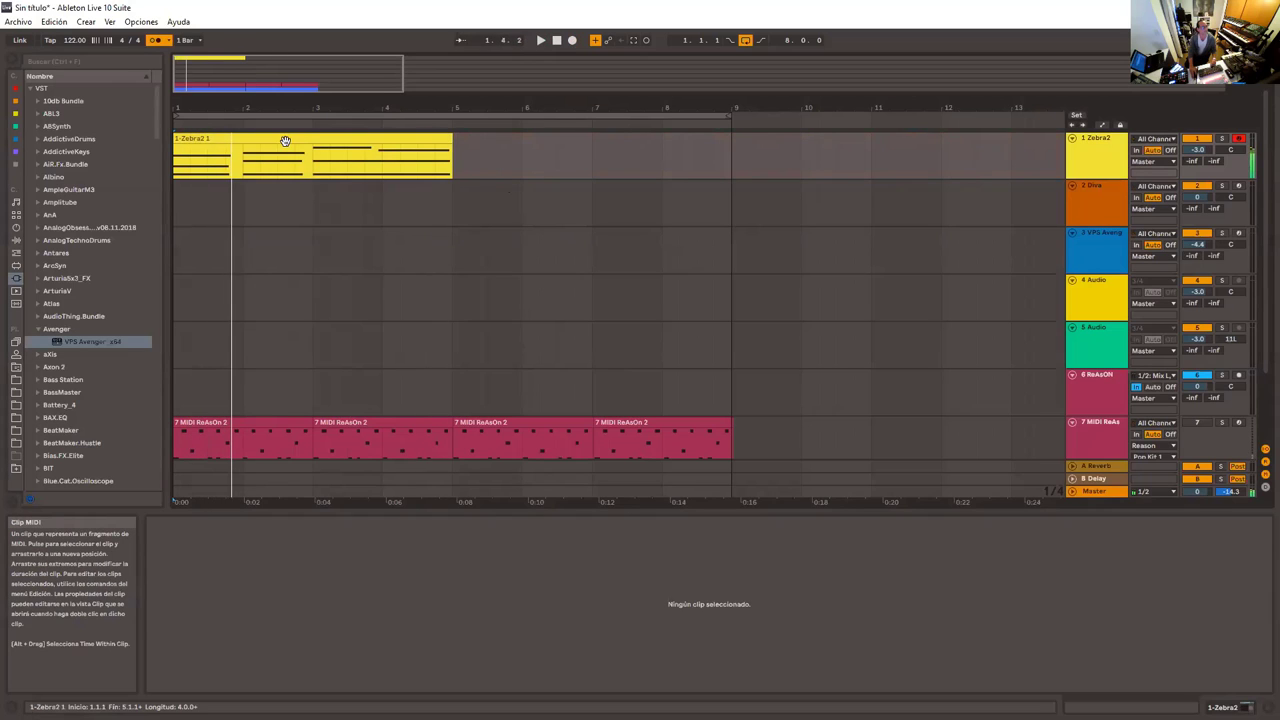
click(286, 140)
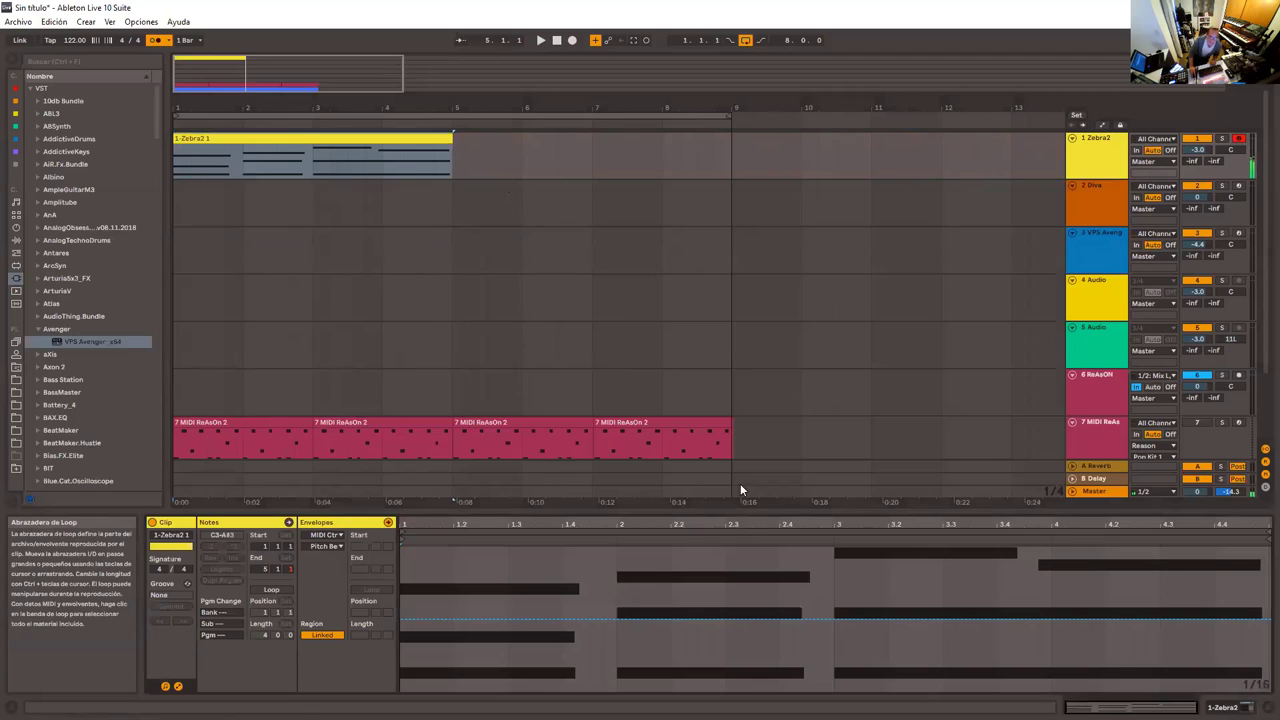
Draw a Pitch Bend envelope in the clip that rises to beat 2.3 and falls to -8192 early in bar 3, and play it
click(328, 546)
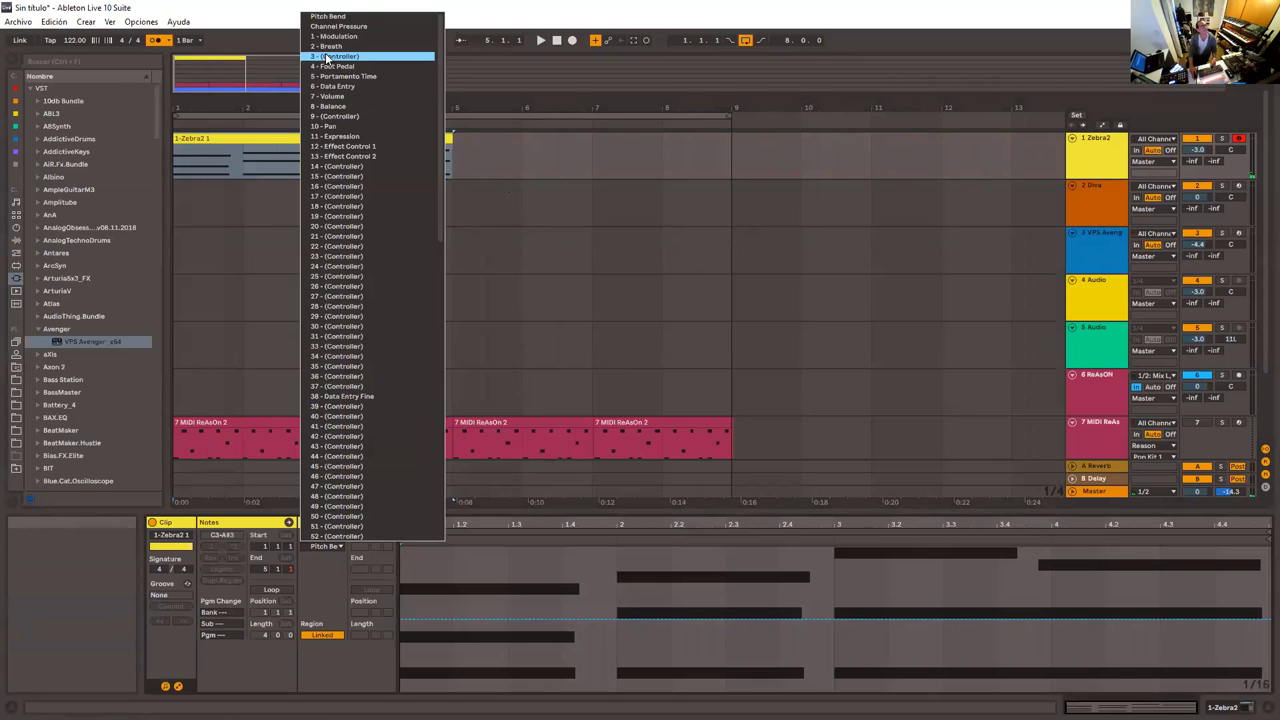
click(341, 17)
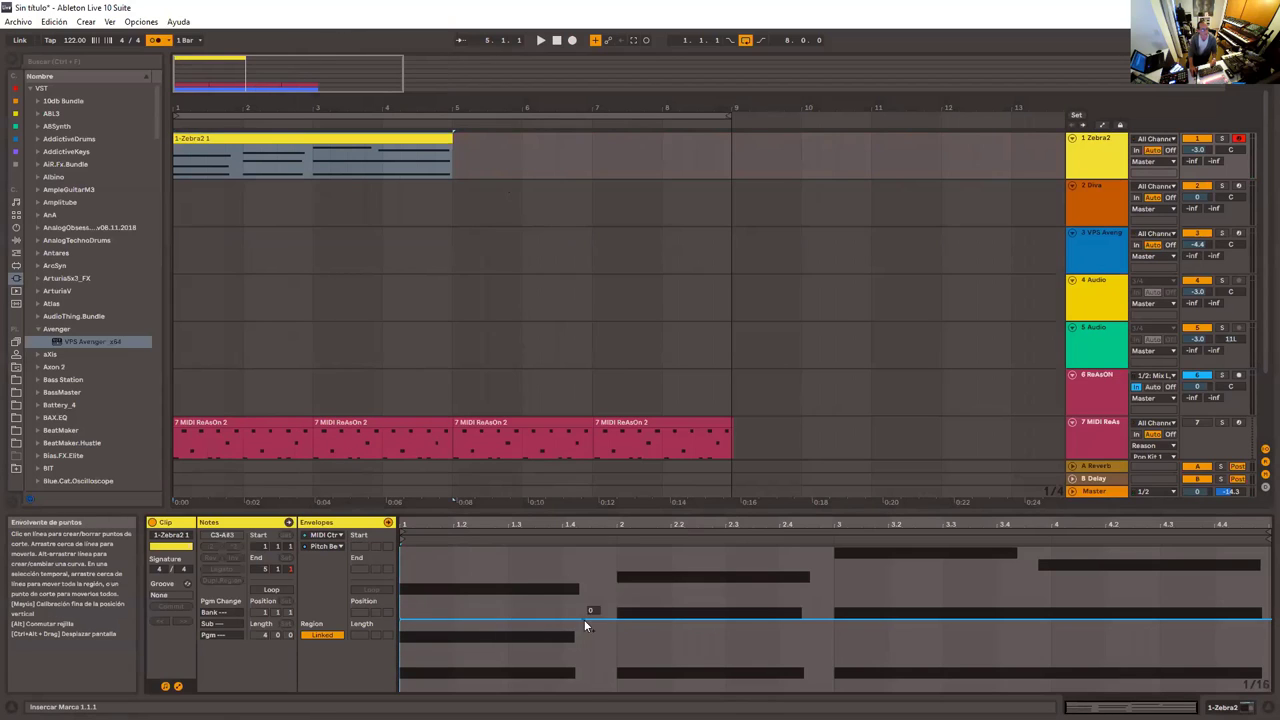
drag(620, 619, 727, 565)
drag(904, 565, 885, 689)
key(space)
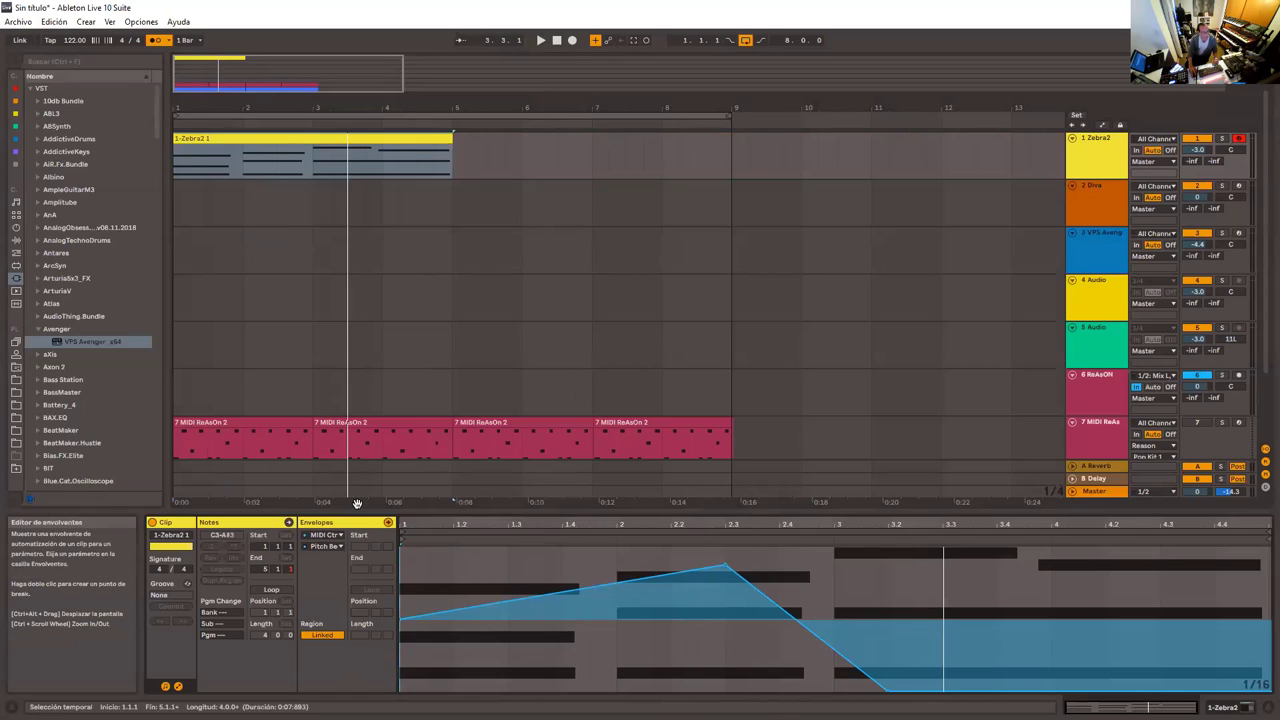
Check the clip's envelope device choices, keeping MIDI Ctrl, and compare them with the controls in the Zebra2 plug-in window
click(322, 540)
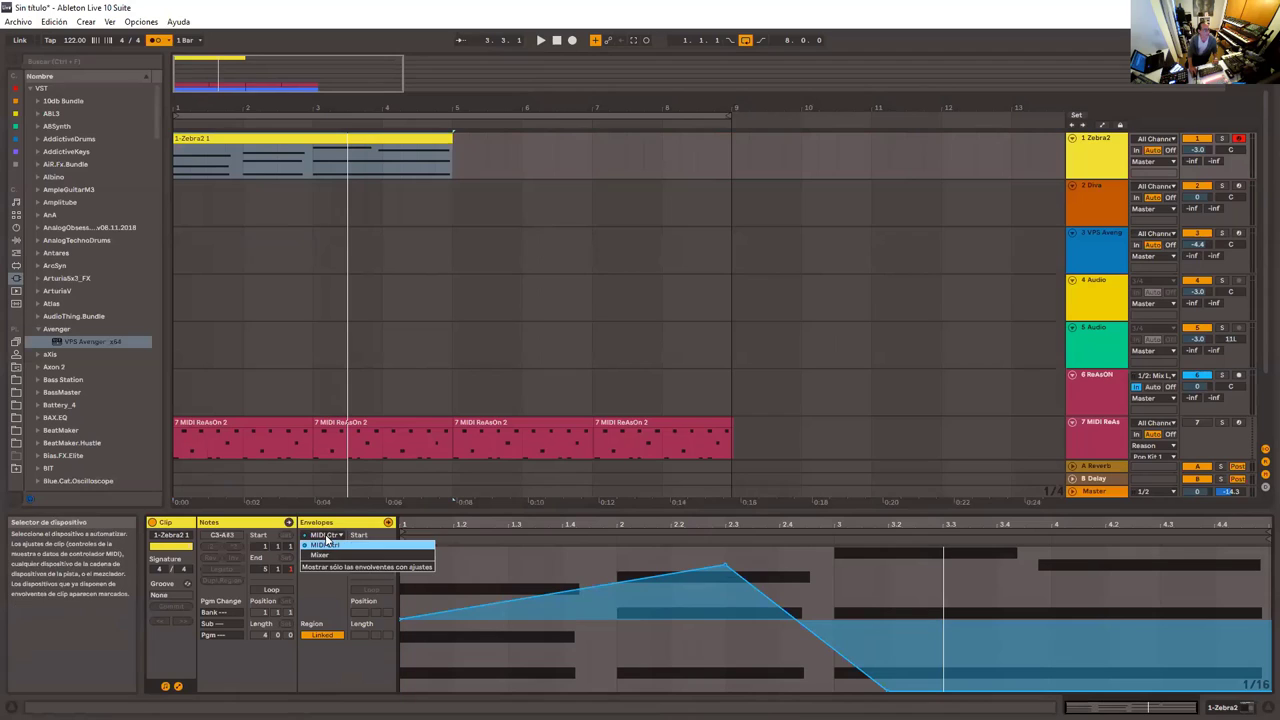
click(335, 552)
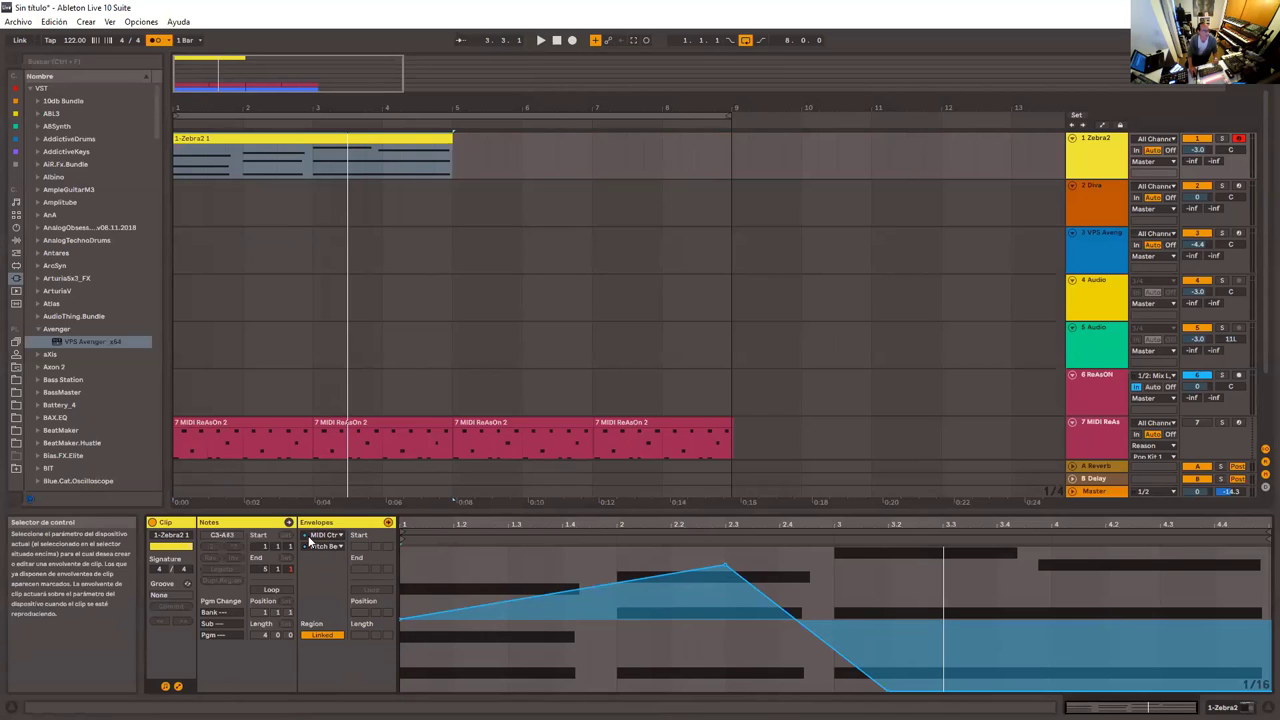
click(1081, 158)
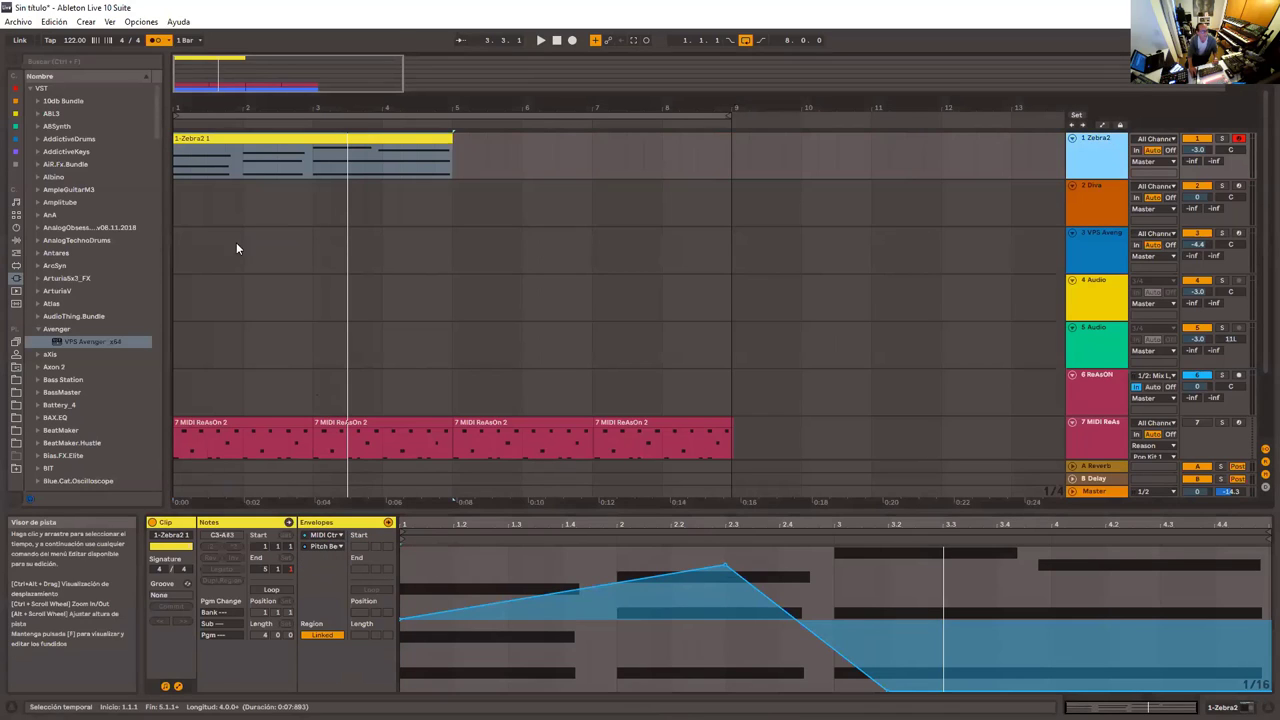
double_click(1111, 149)
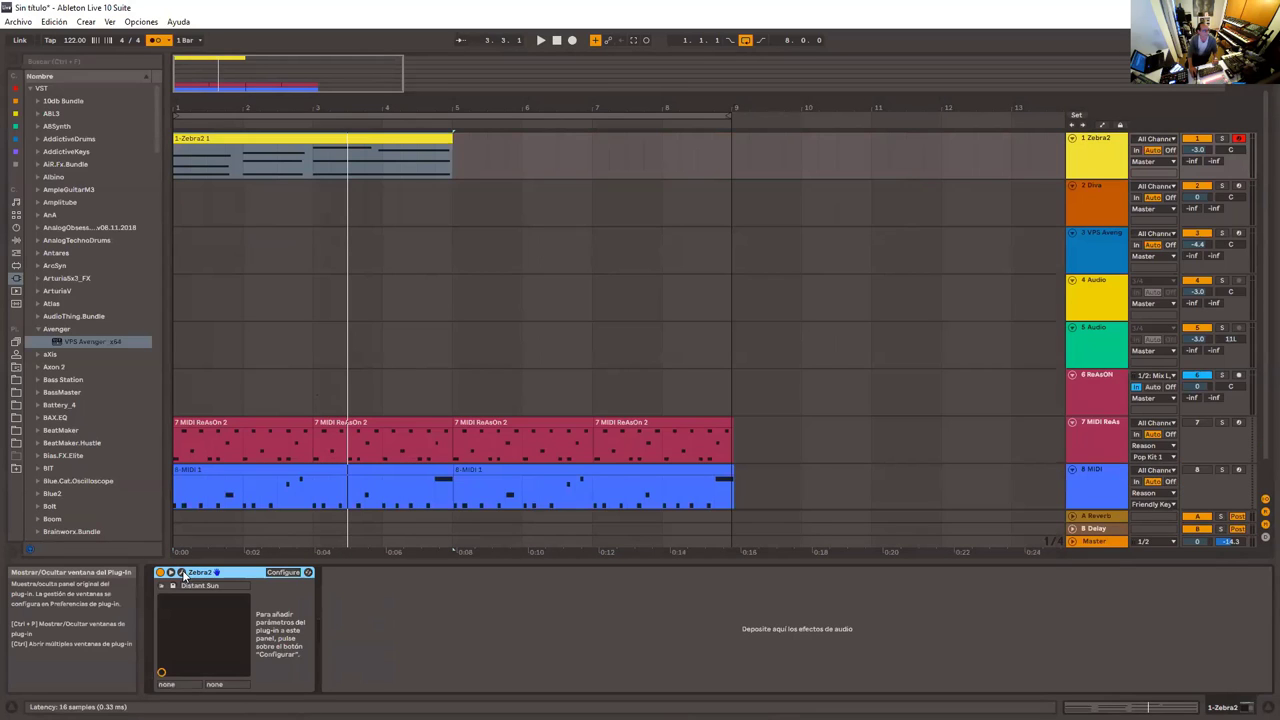
click(181, 573)
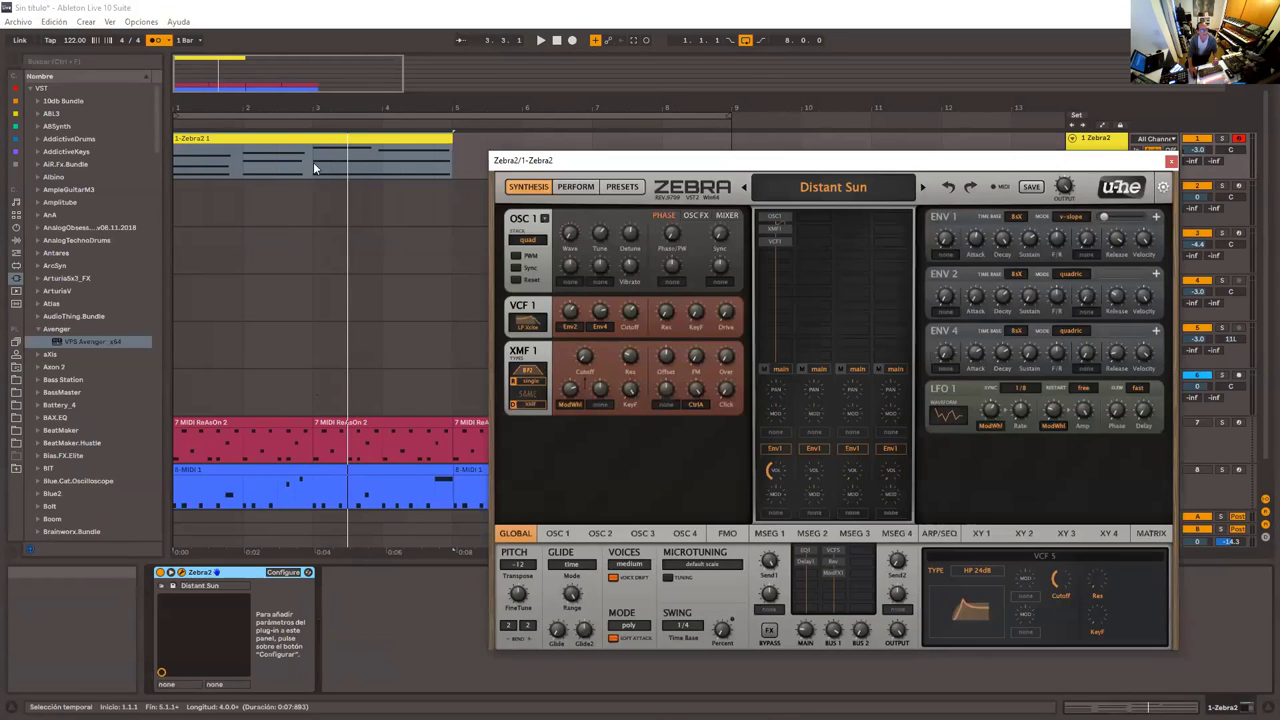
double_click(290, 140)
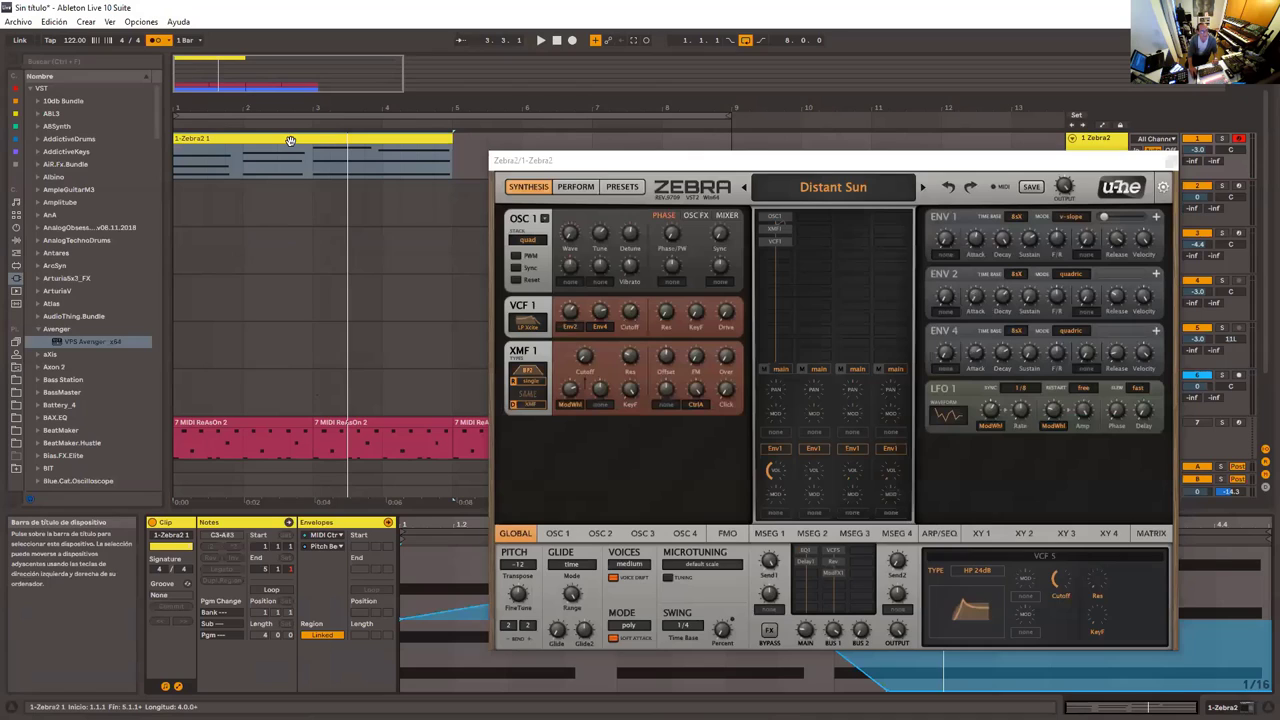
click(1168, 161)
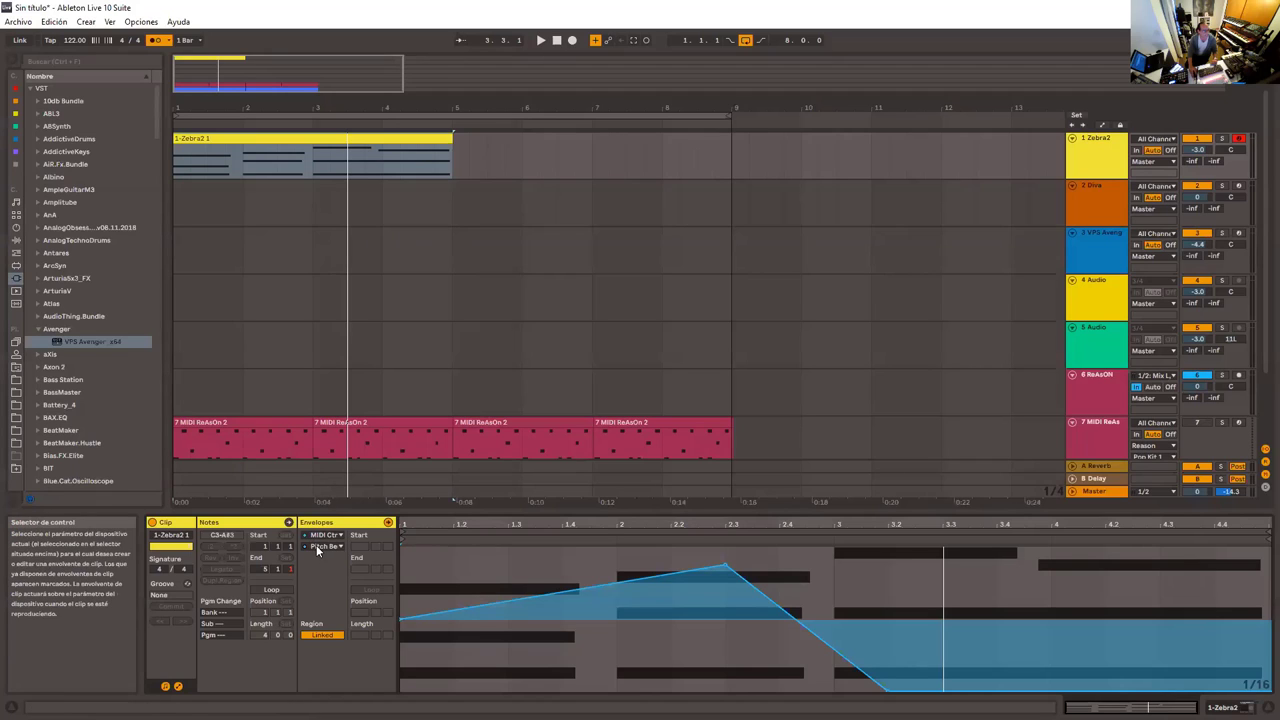
Examine the list of MIDI controllers offered for the clip's envelope, leaving Pitch Bend selected
click(330, 548)
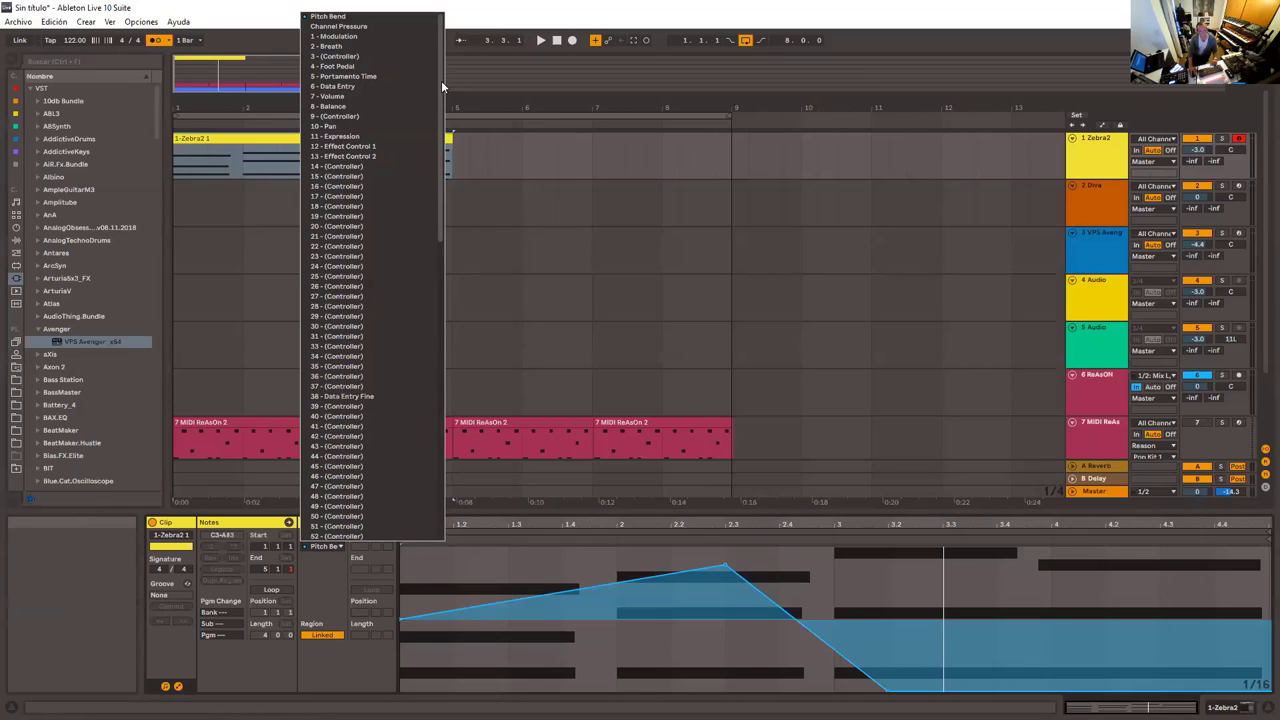
mouse_move(441, 80)
mouse_down()
mouse_move(434, 392)
mouse_move(436, 69)
mouse_up()
click(490, 172)
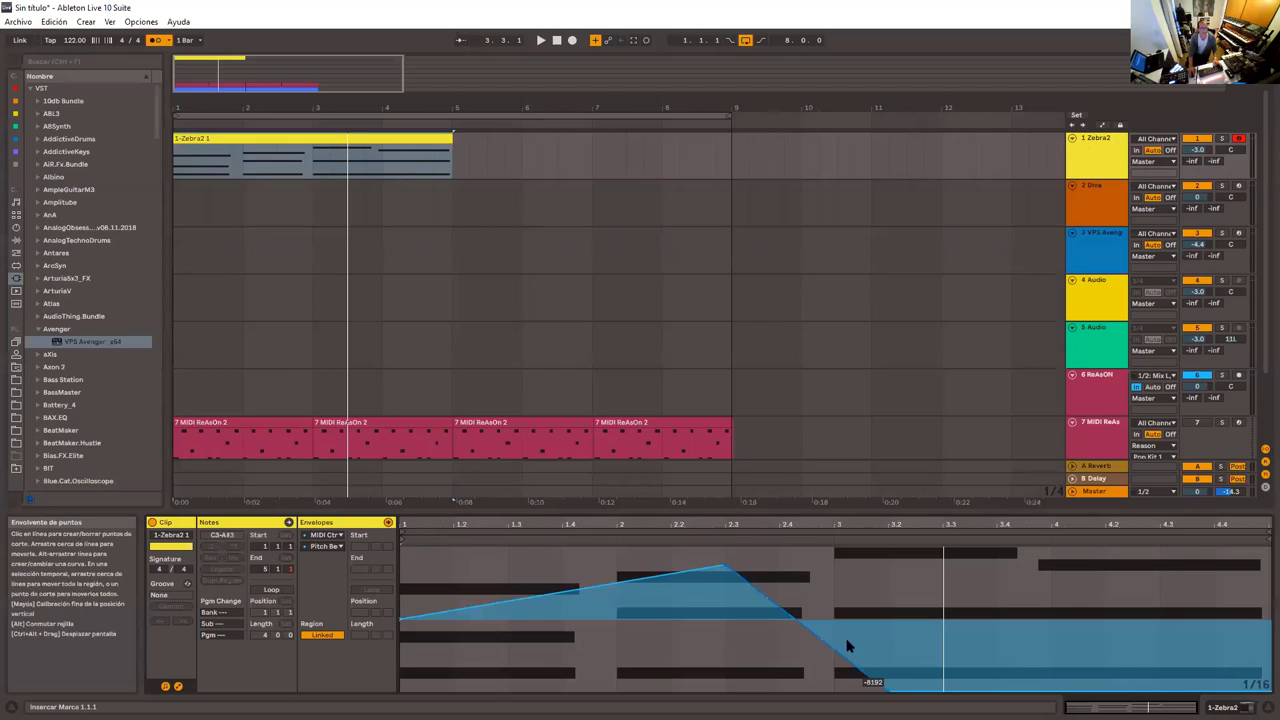
Delete both breakpoints of the clip's Pitch Bend envelope and play the clip briefly
click(727, 568)
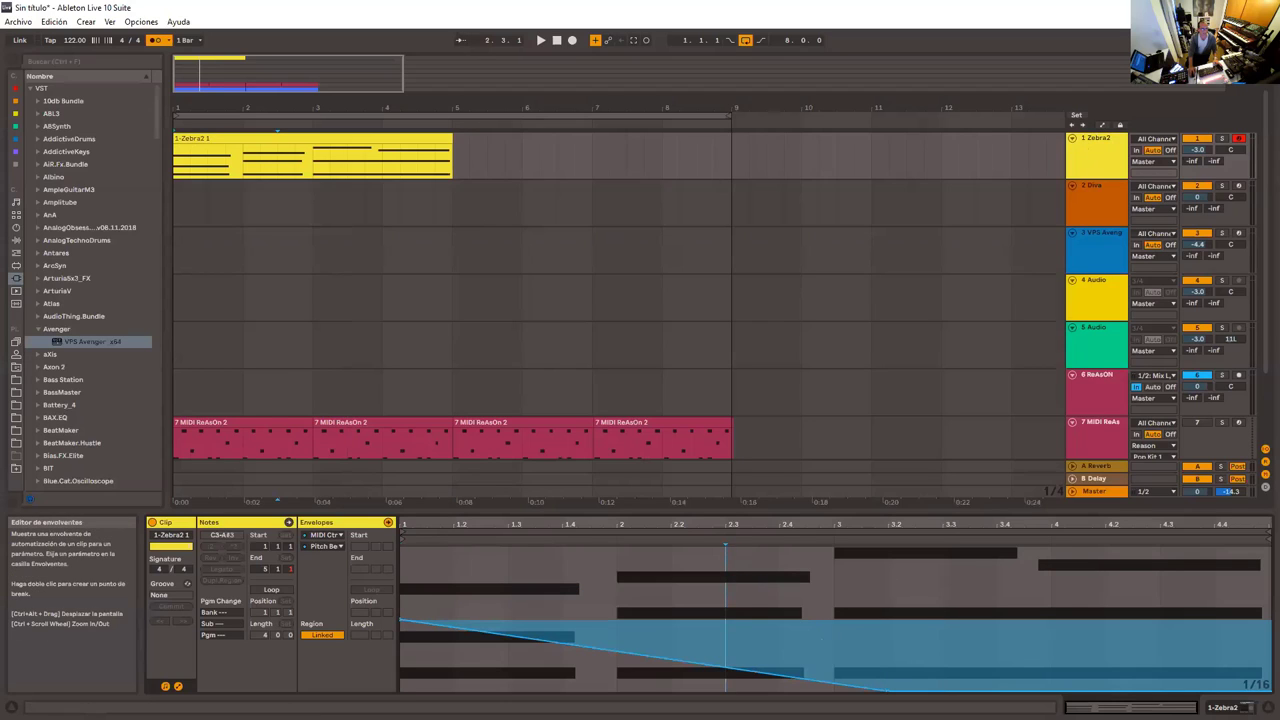
click(887, 696)
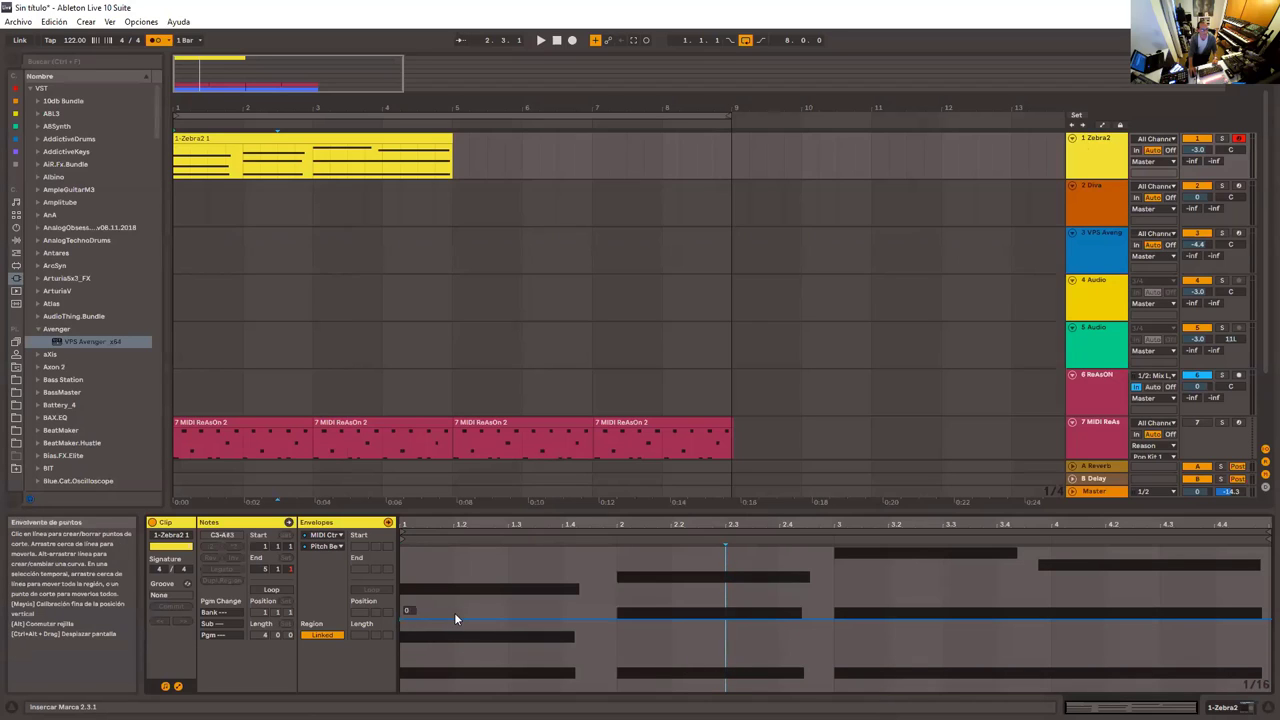
click(541, 42)
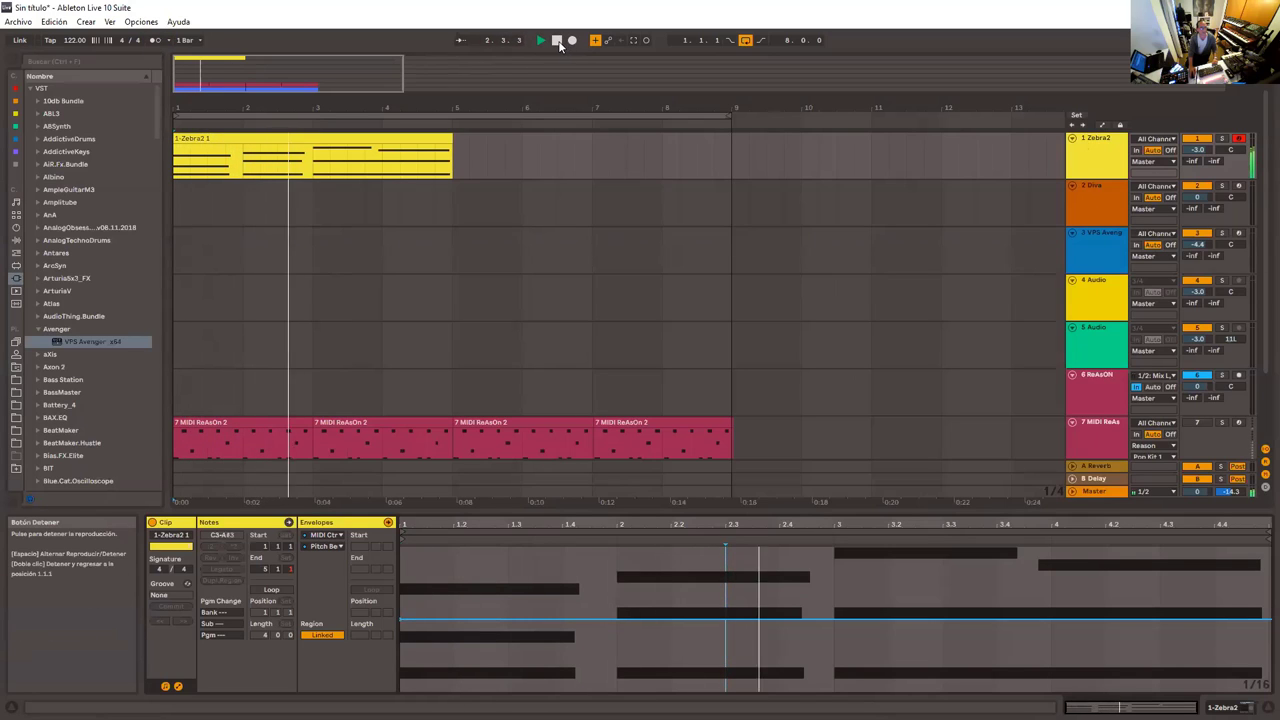
key(space)
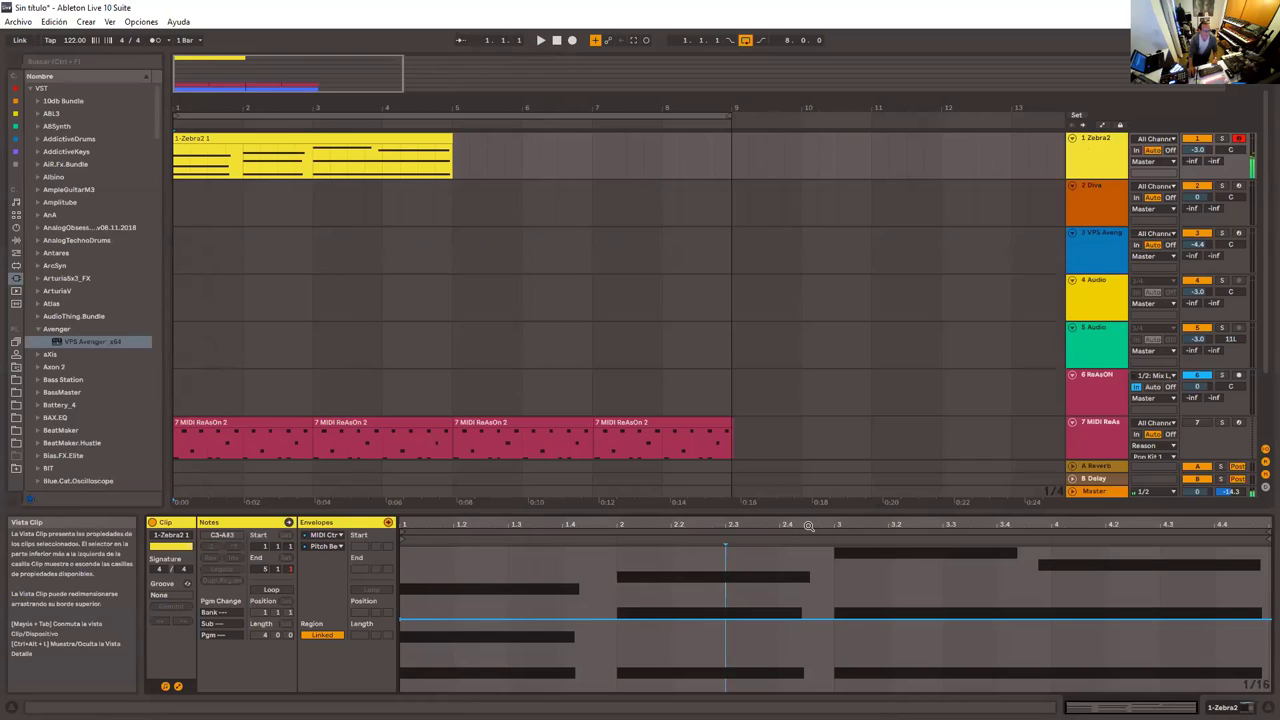
Show the 1 Zebra2 track's device, open the Zebra2 plug-in window and reposition it above the device view
click(178, 686)
click(1097, 143)
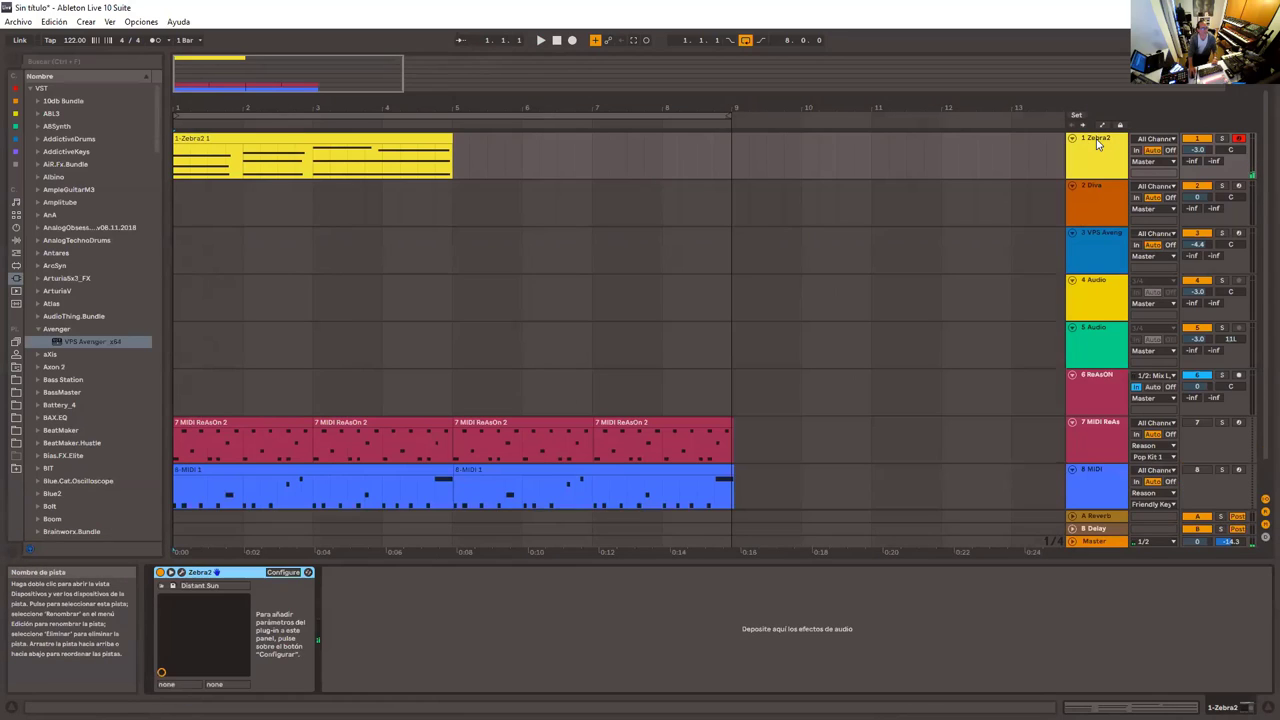
click(182, 573)
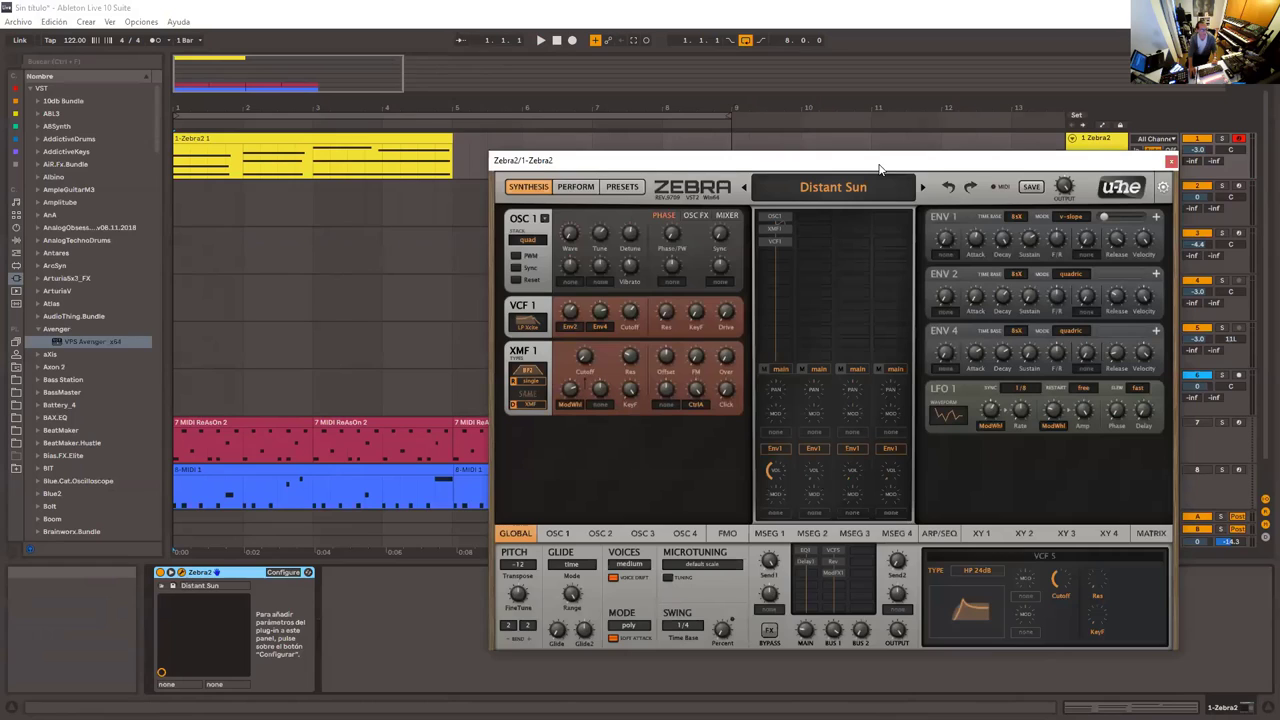
drag(880, 168, 898, 139)
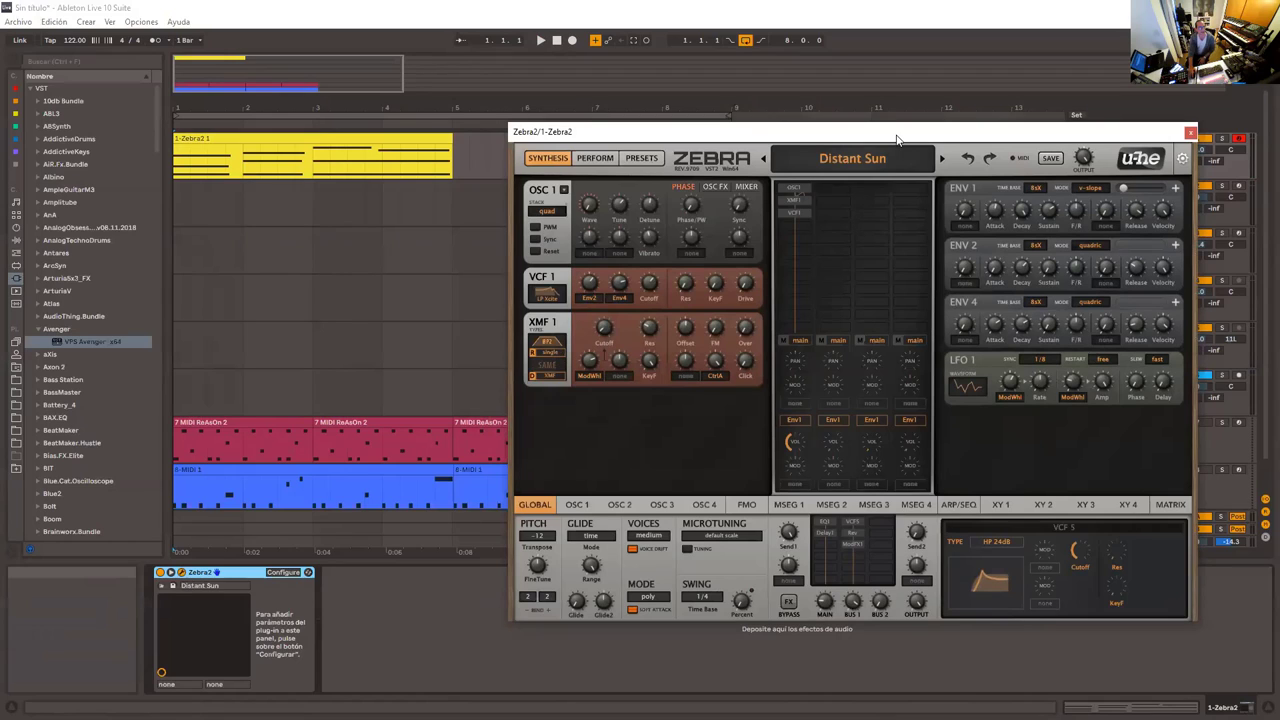
mouse_move(740, 247)
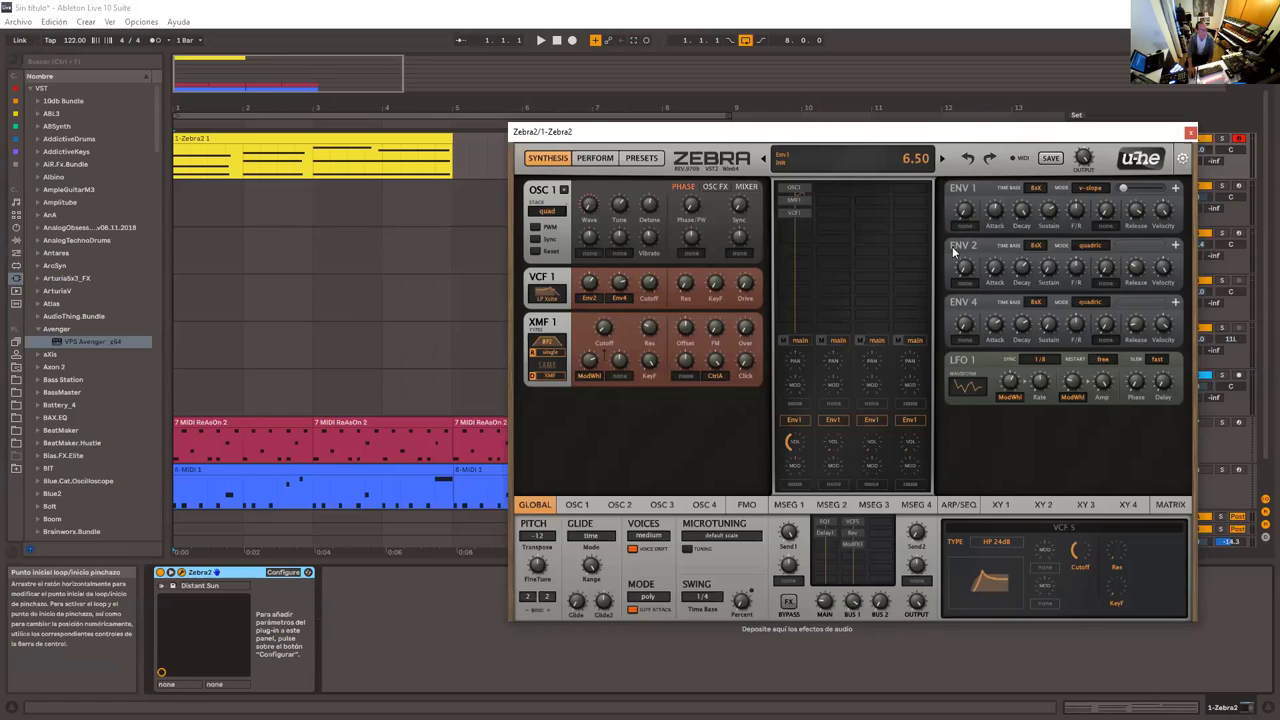
mouse_move(604, 328)
mouse_down()
mouse_move(625, 271)
mouse_move(617, 345)
mouse_move(602, 318)
mouse_up()
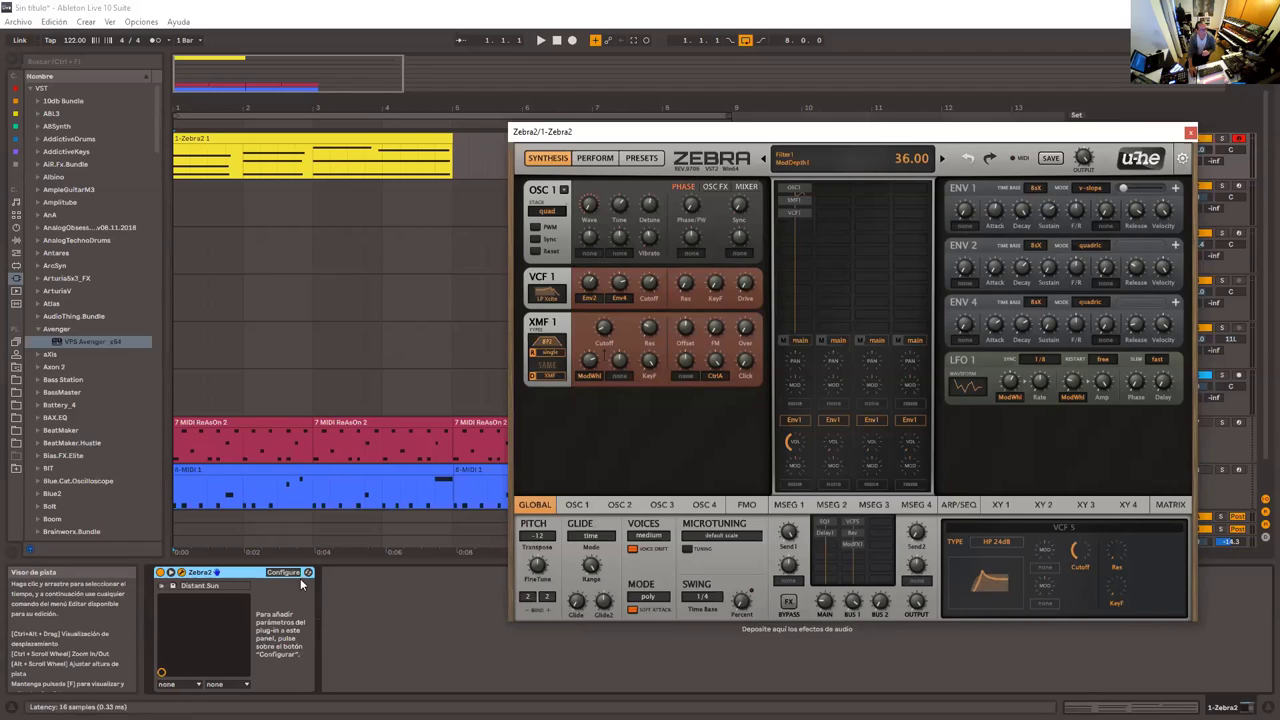
click(236, 575)
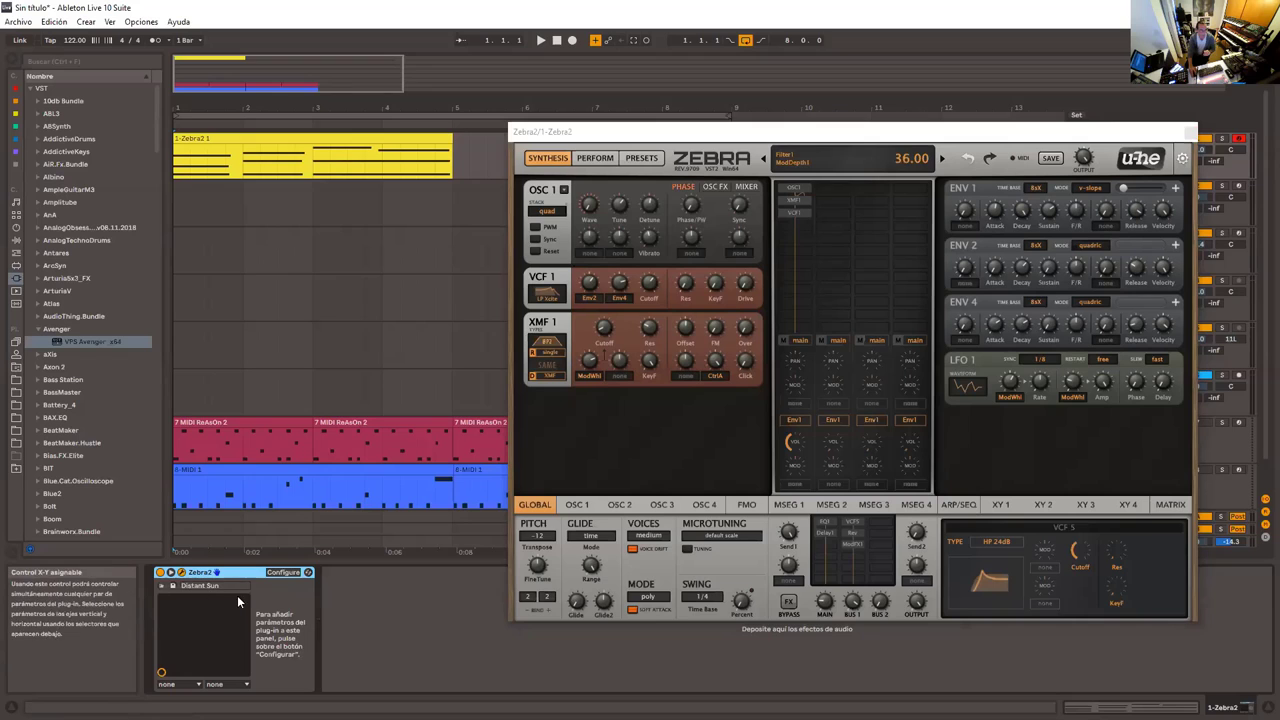
drag(1190, 127, 1064, 137)
click(1105, 137)
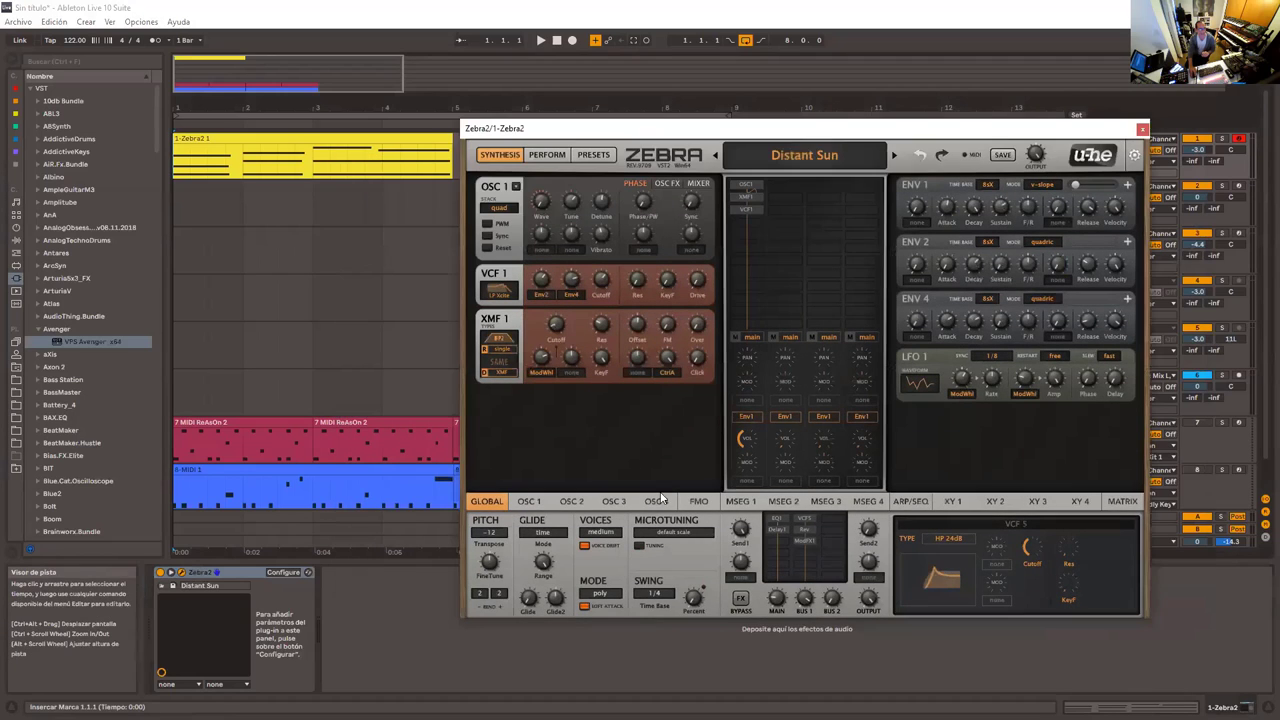
click(245, 578)
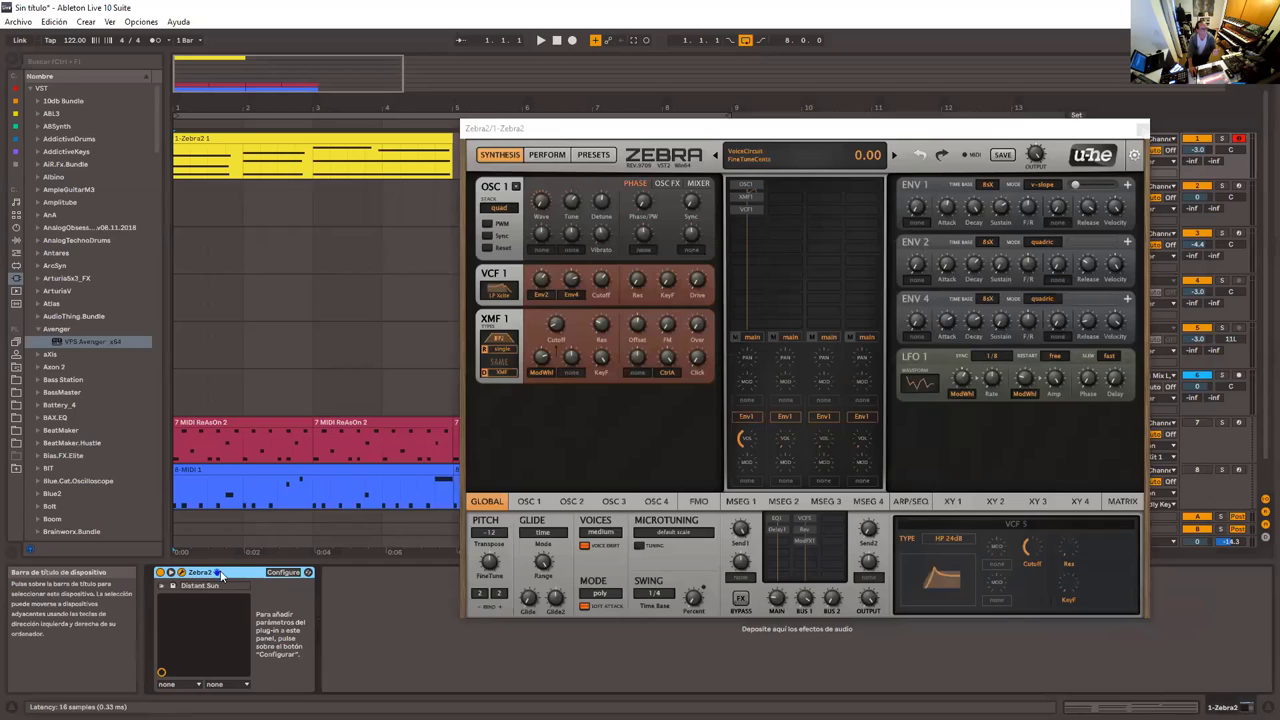
Add the XMF1: Cutoff parameter to the Zebra2 device using Configure mode, and leave Configure mode
click(284, 572)
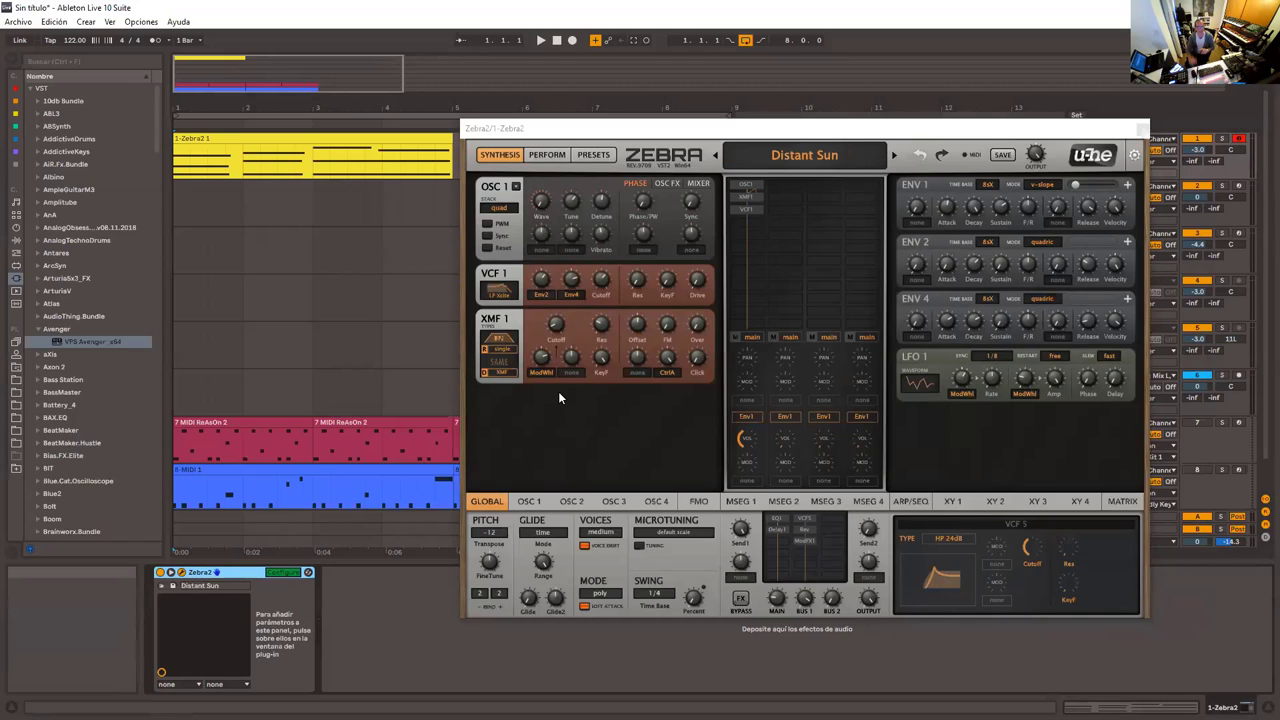
click(556, 325)
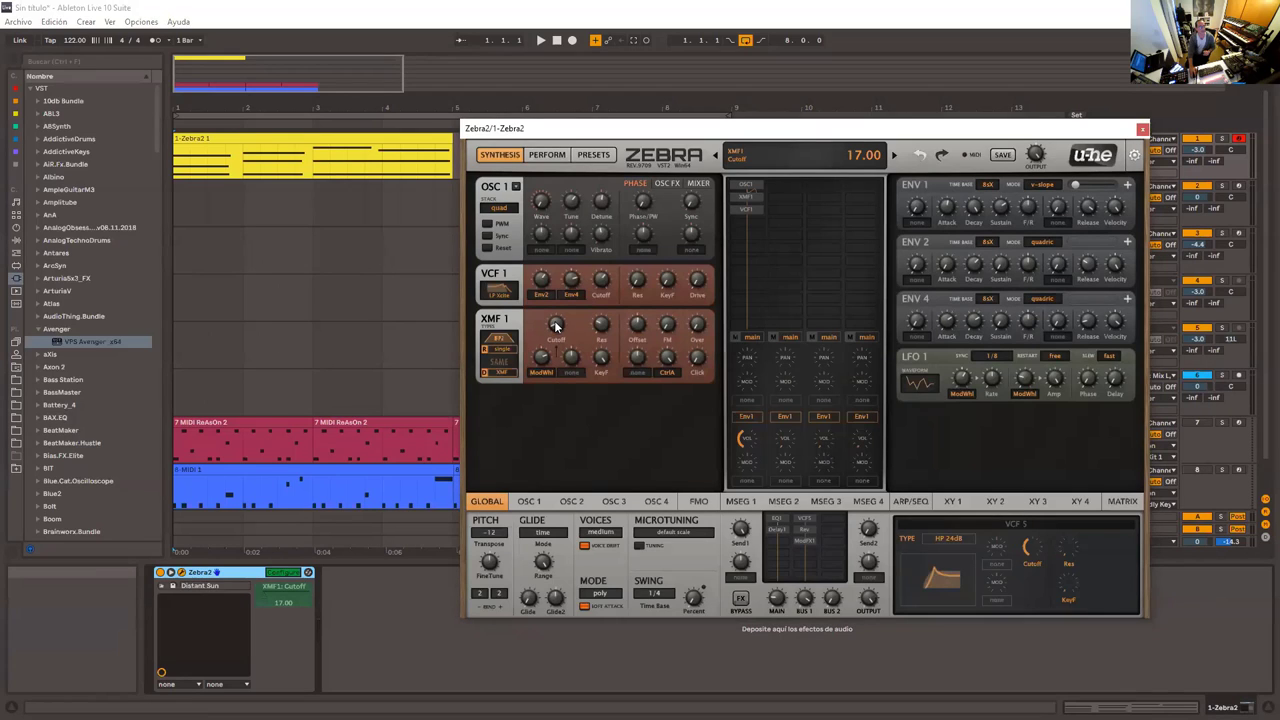
click(280, 575)
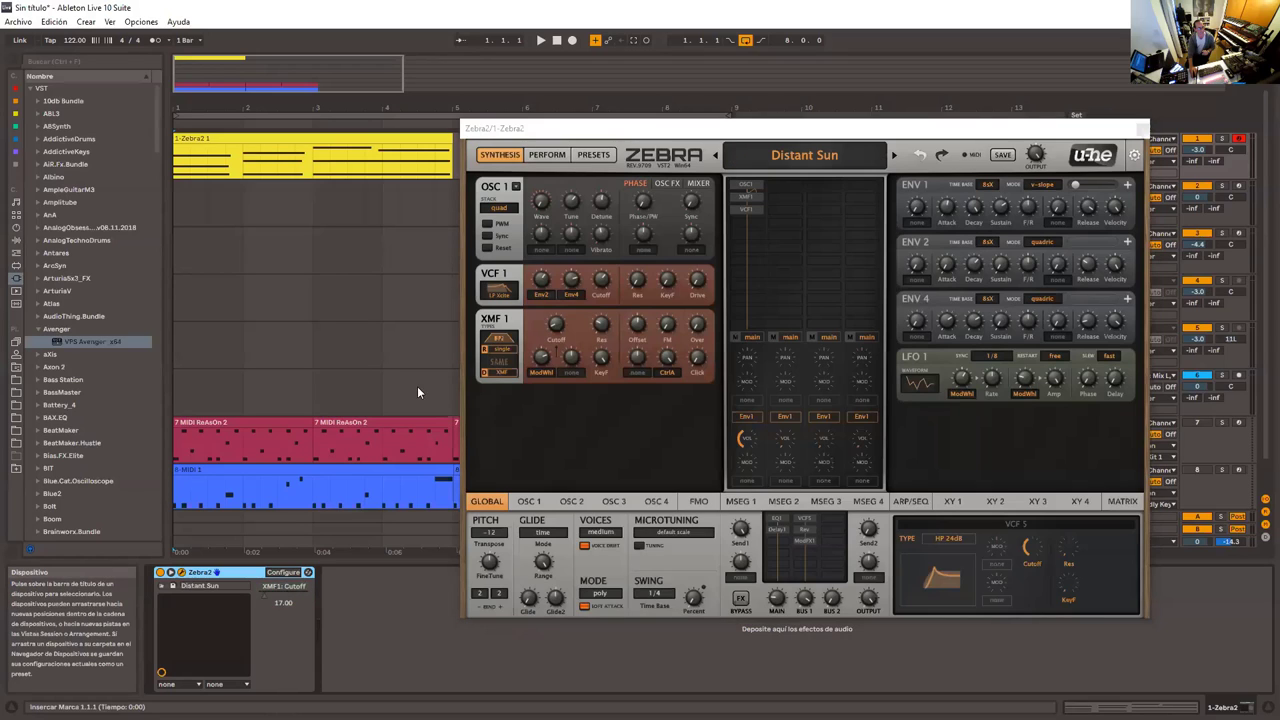
Set the XMF 1 cutoff to 28.00 in the plug-in window and to 20.55 with the device's parameter slider
click(556, 330)
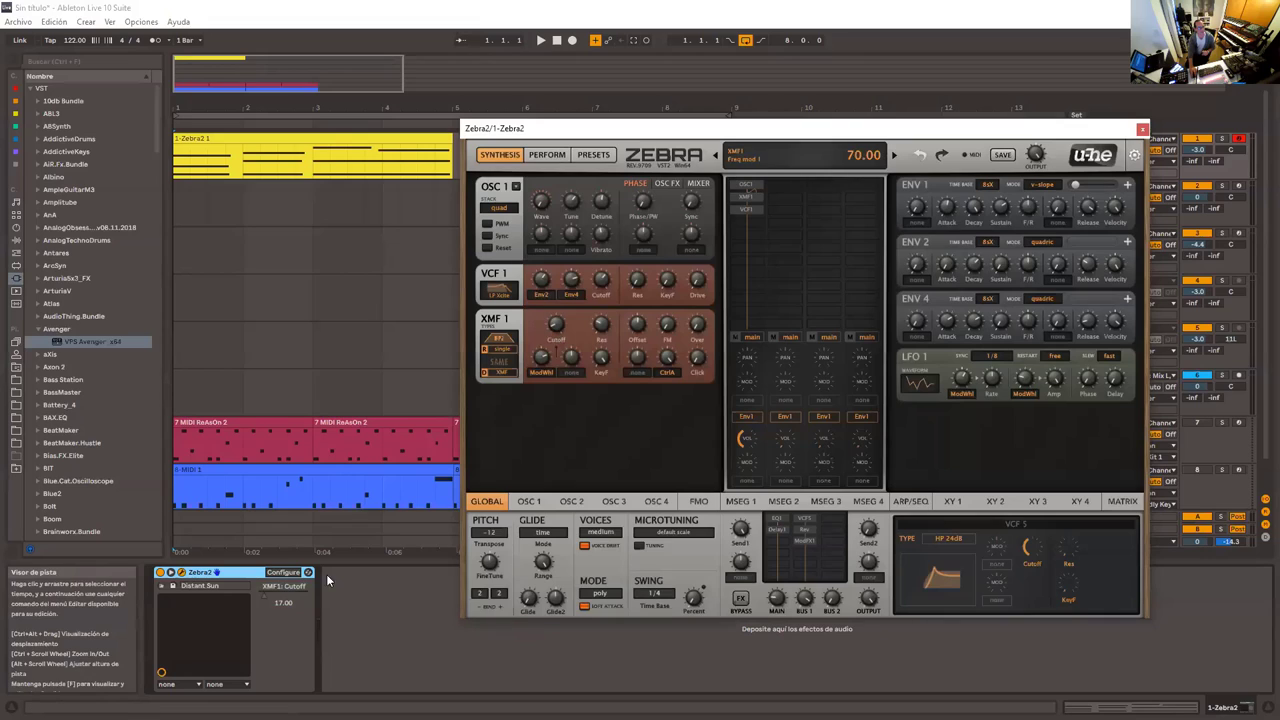
mouse_move(556, 327)
mouse_down()
mouse_move(557, 300)
mouse_move(545, 350)
mouse_move(551, 322)
mouse_up()
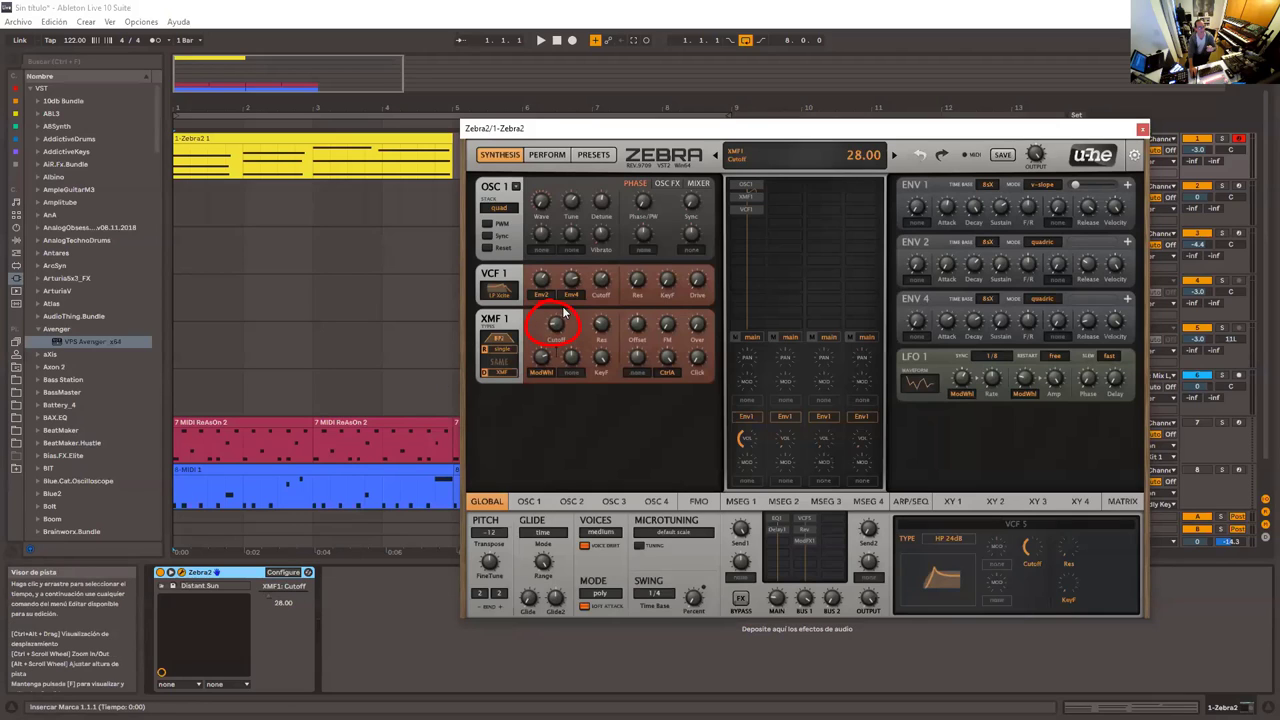
mouse_move(269, 599)
mouse_down()
mouse_move(280, 599)
mouse_move(265, 597)
mouse_up()
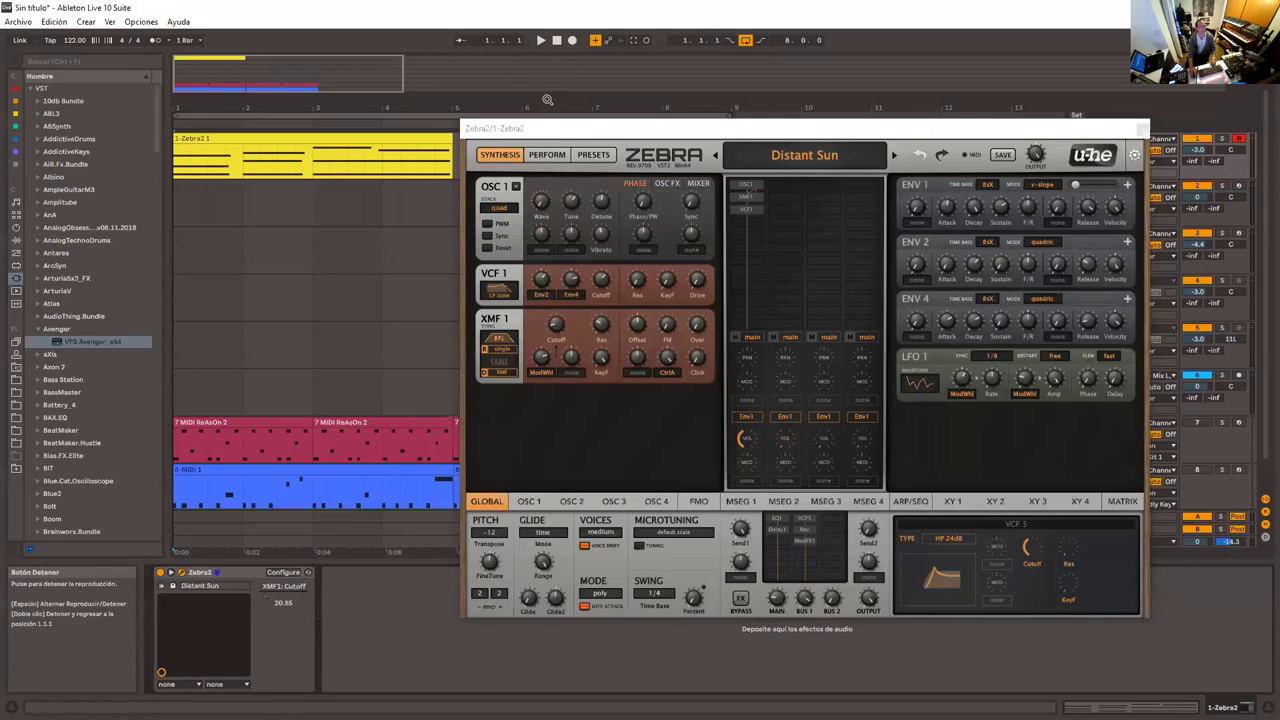
Shorten the arrangement loop to four bars to match the 1-Zebra2 clip and return the playhead to the start
drag(543, 126, 586, 149)
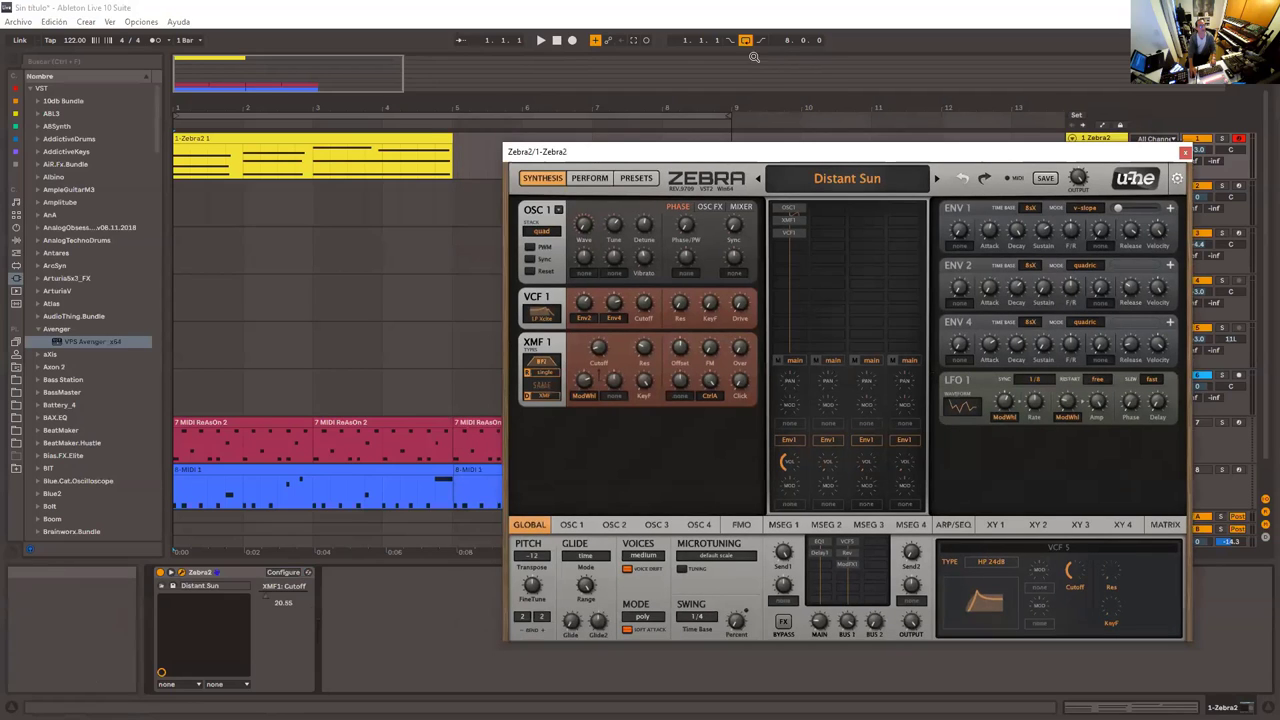
drag(728, 116, 449, 118)
double_click(560, 41)
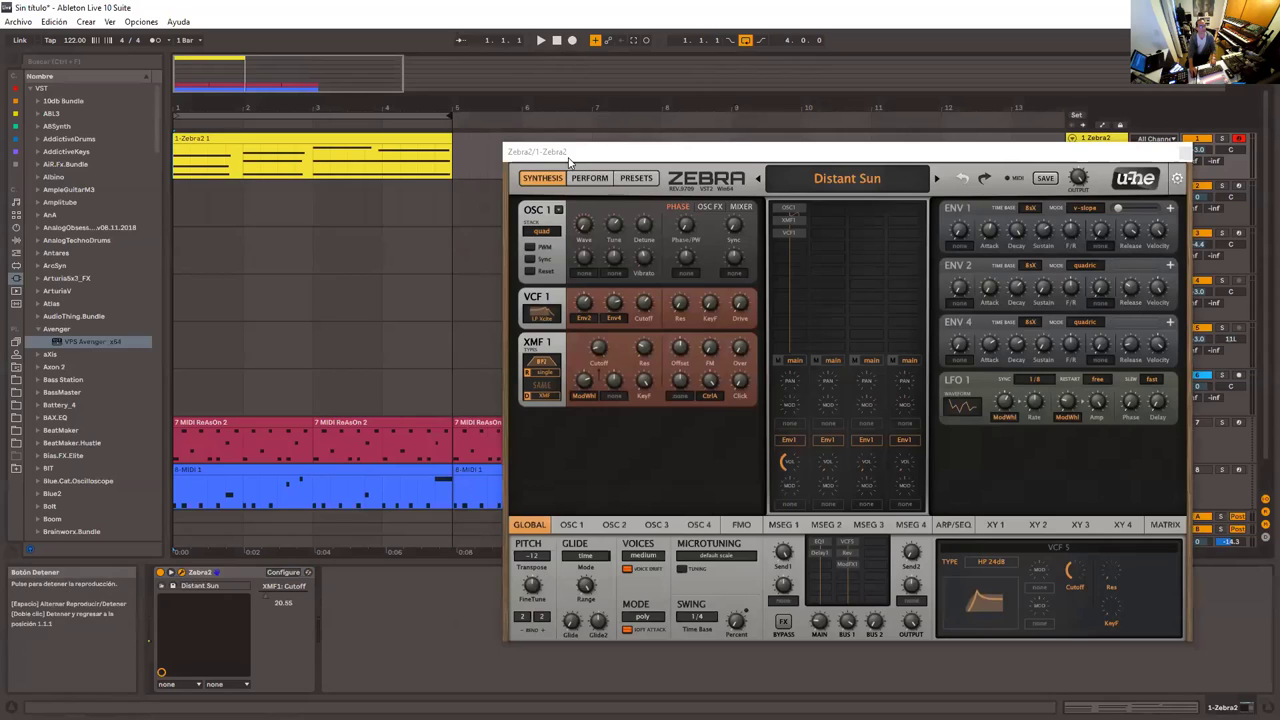
Play the loop while sweeping the XMF 1 cutoff in Zebra2, ending at 1.55
key(space)
click(598, 350)
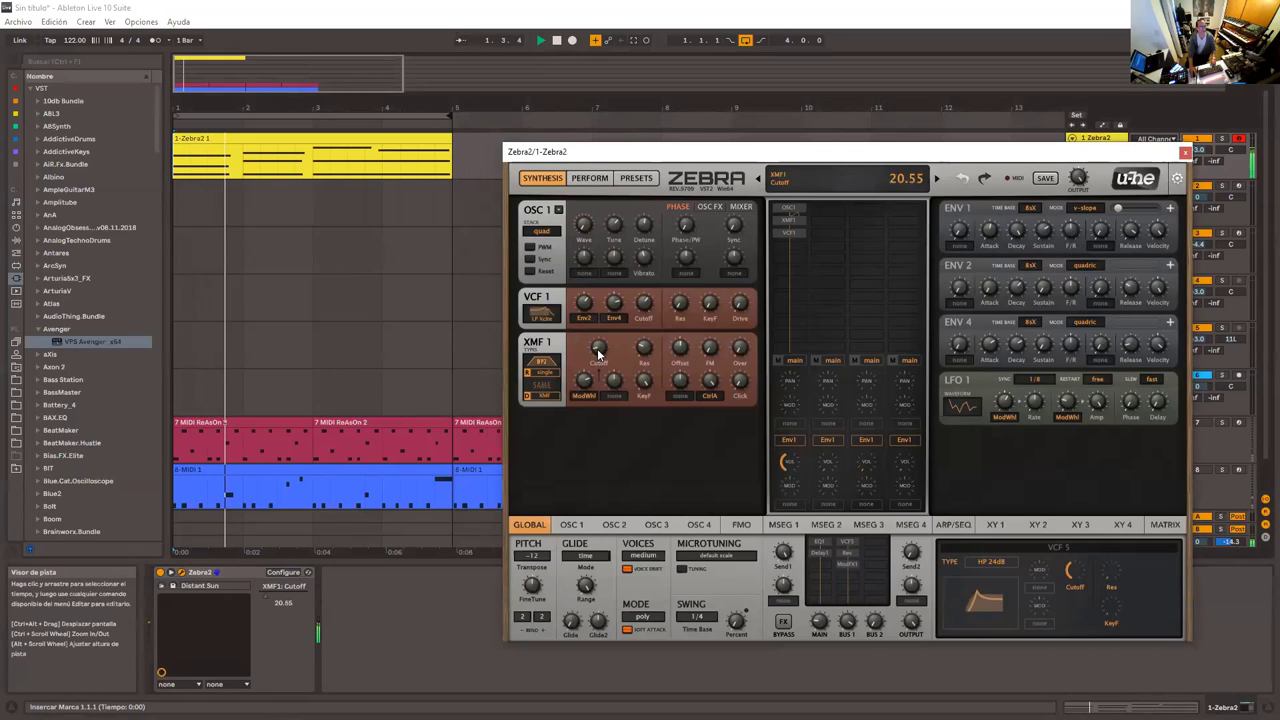
mouse_move(598, 350)
mouse_down()
mouse_move(598, 319)
mouse_move(595, 348)
mouse_up()
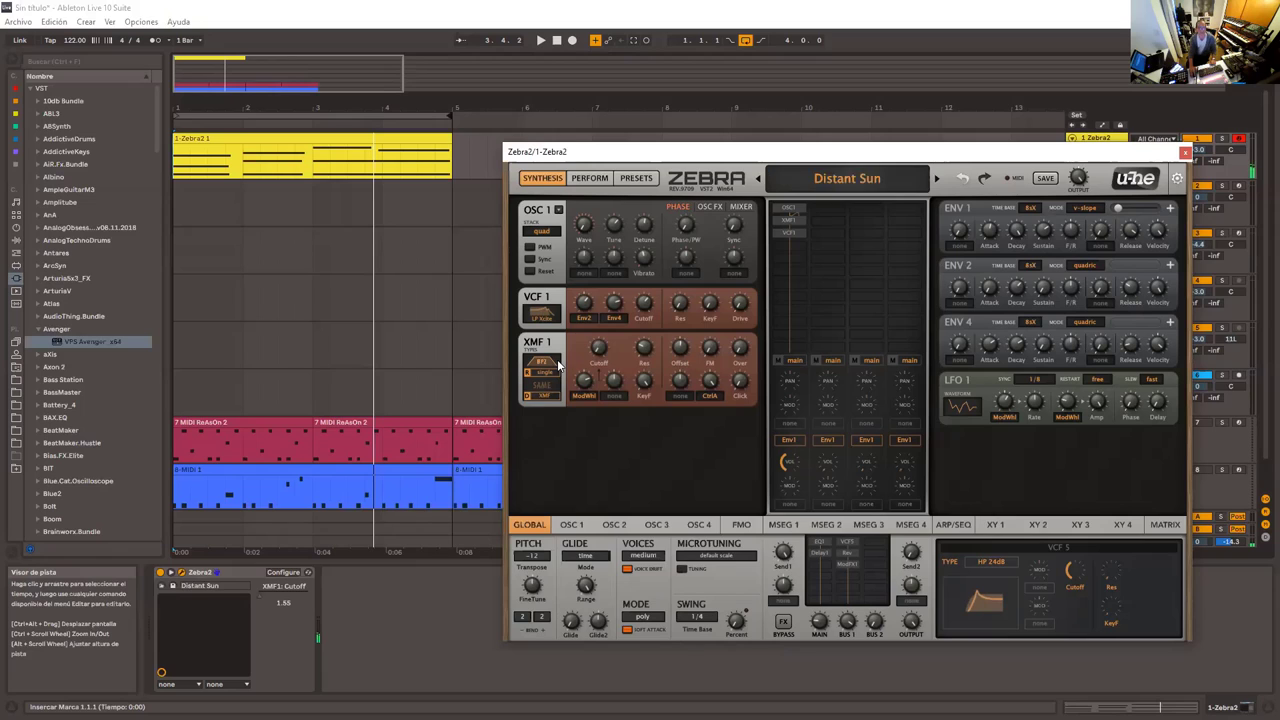
Open the 1-Zebra2 clip's notes, close the Zebra2 window, and examine the note velocities in the enlarged velocity editor
double_click(302, 138)
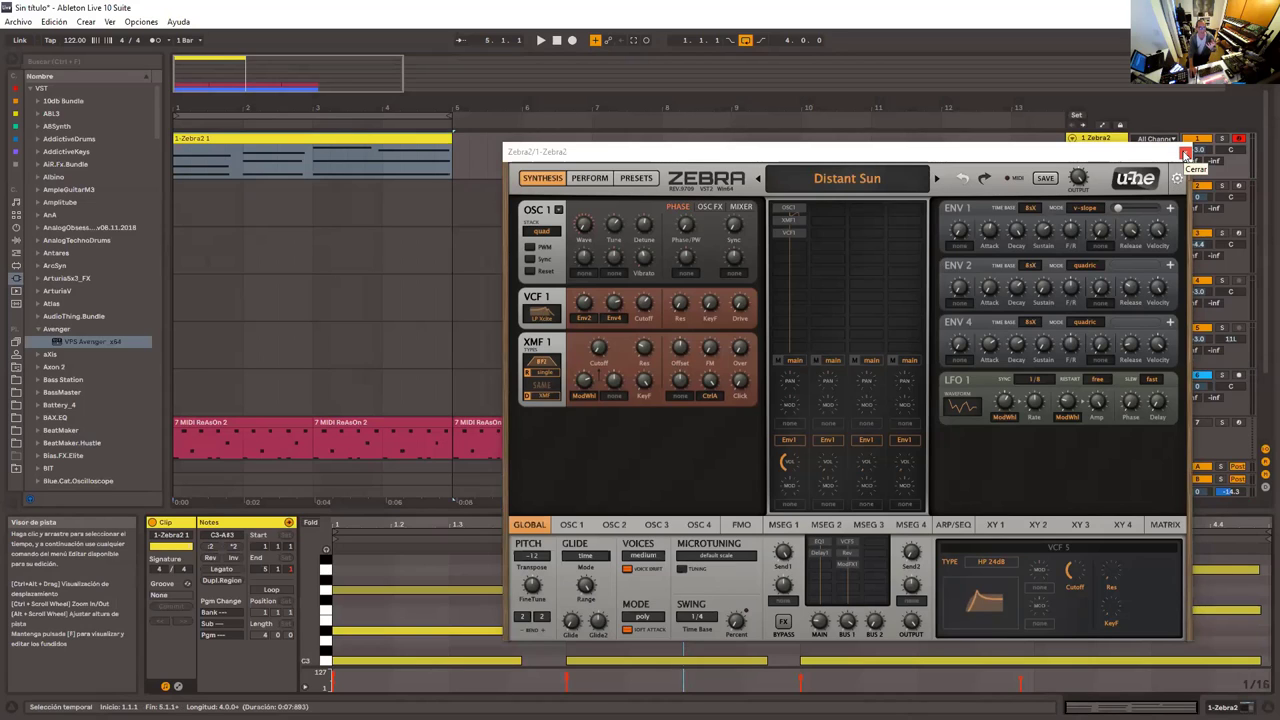
click(1184, 153)
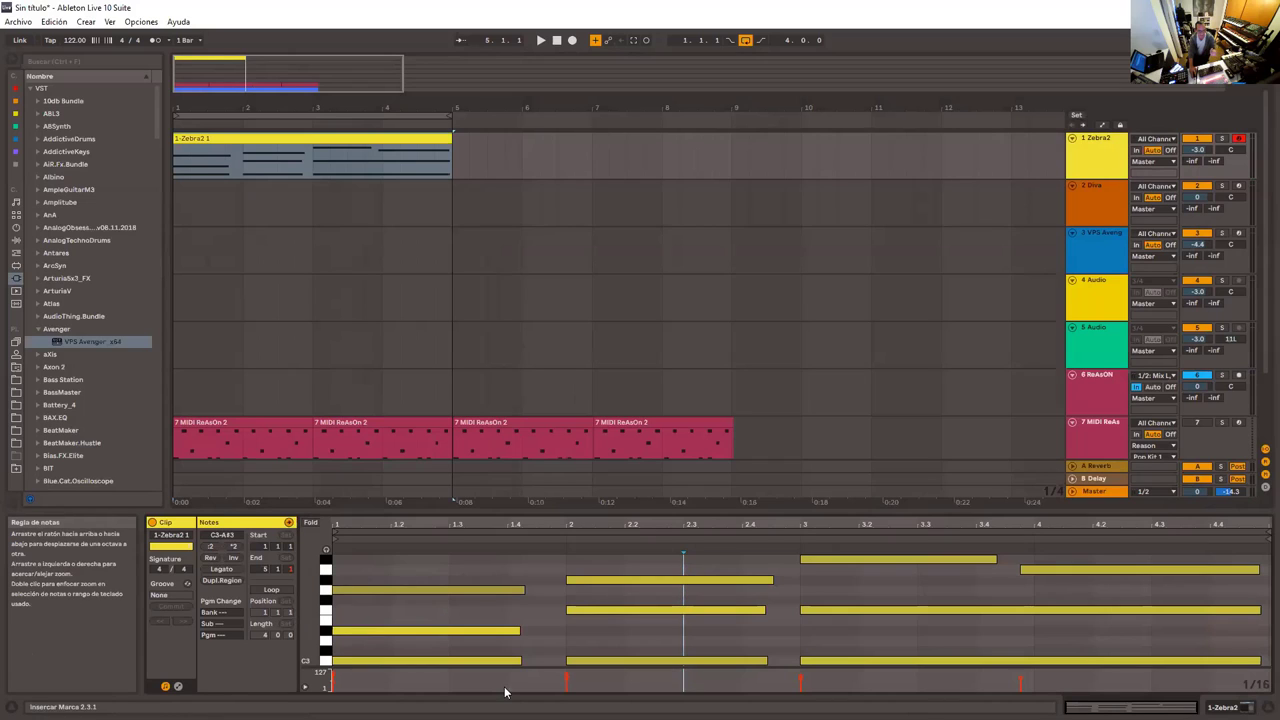
drag(529, 667, 529, 635)
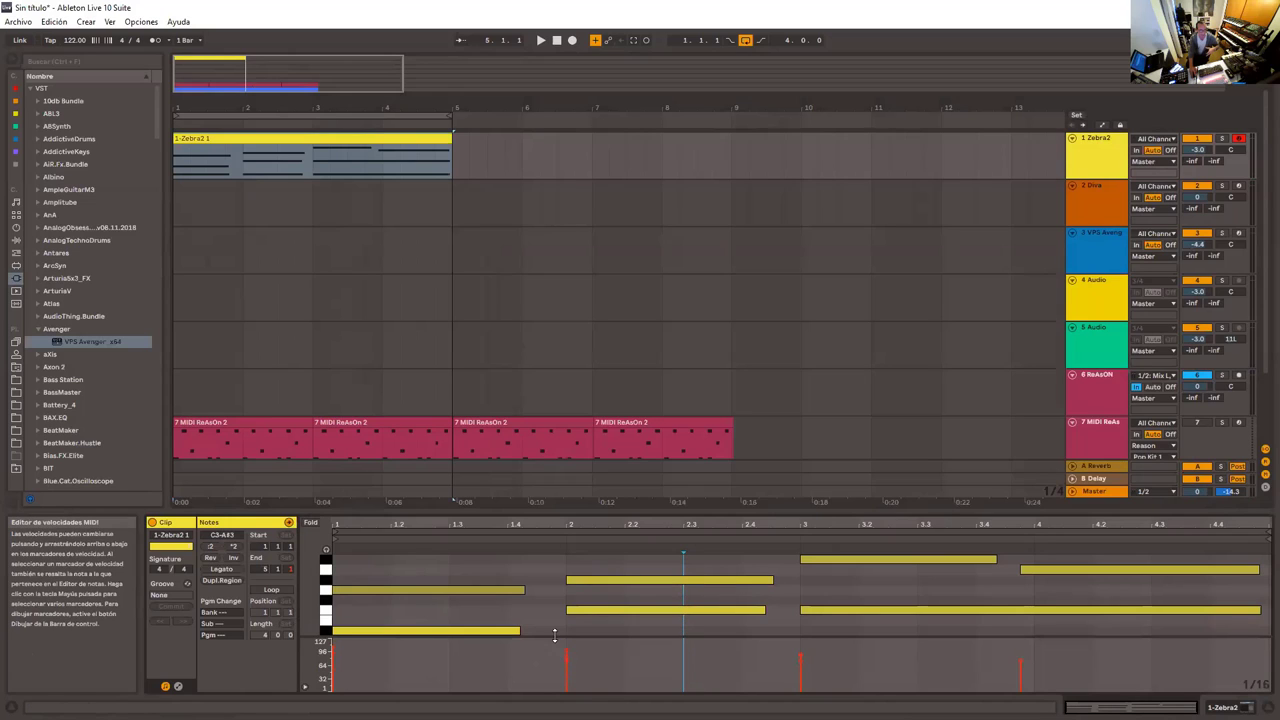
drag(555, 643, 555, 667)
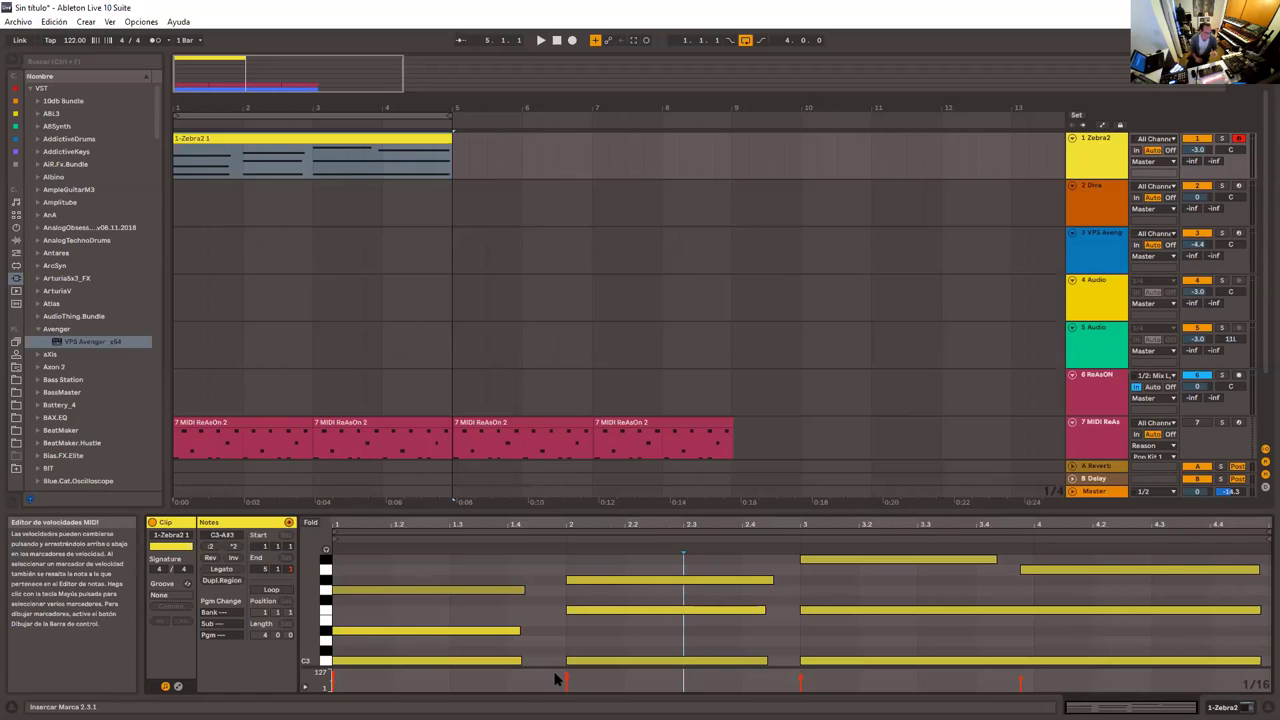
Display the clip's envelope for the Zebra2 XMF1: Cutoff parameter
click(178, 687)
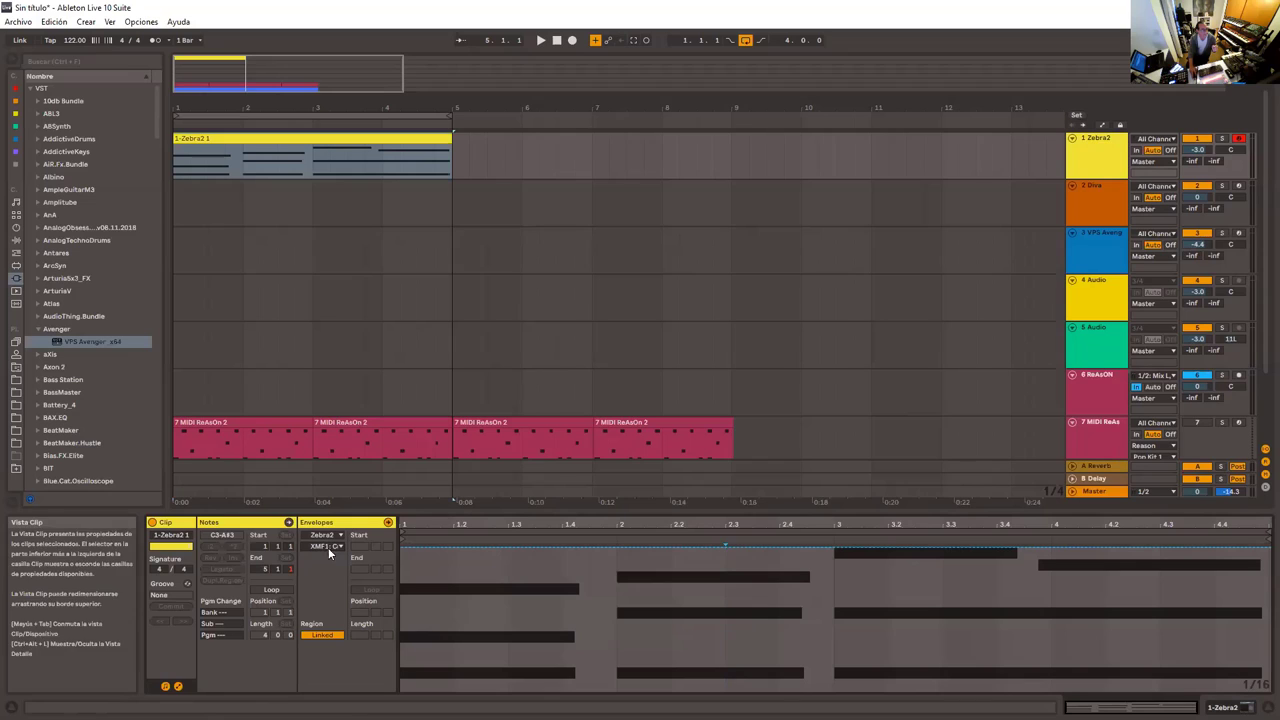
click(407, 550)
click(400, 548)
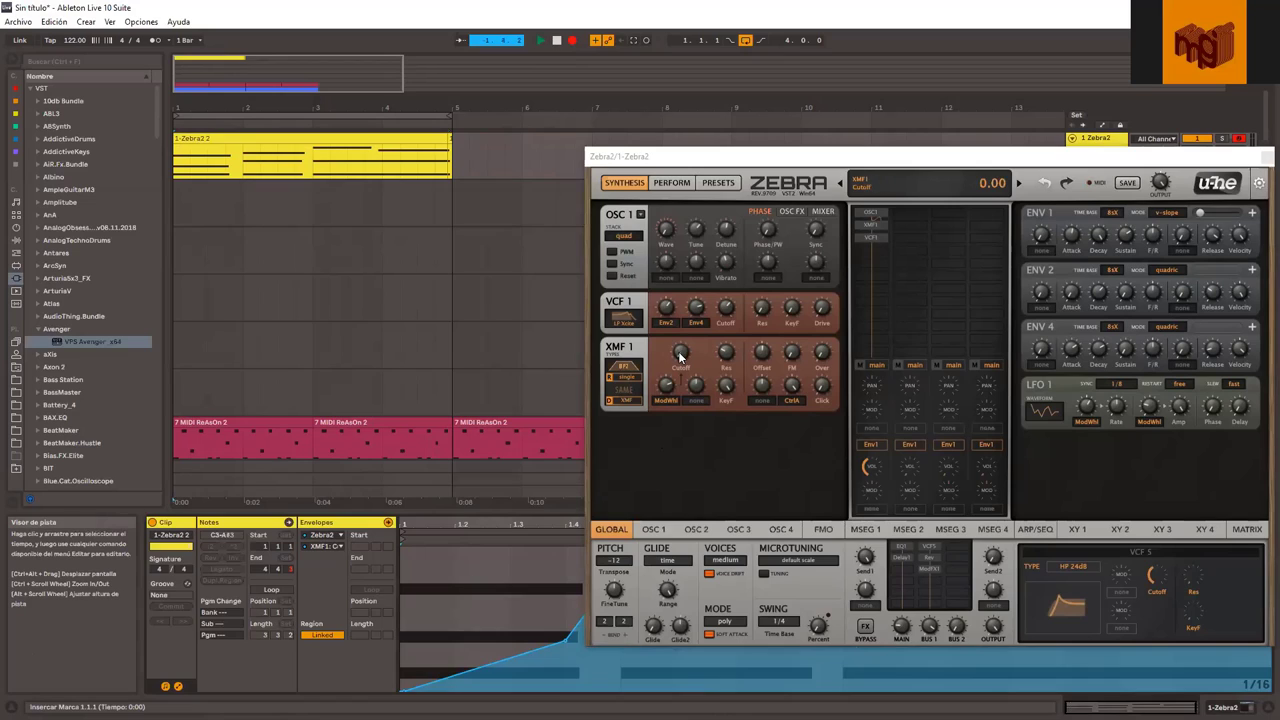
Record a sweep of the XMF 1 cutoff knob in Zebra2 over the four-bar loop with automation armed
key(space)
mouse_move(680, 356)
mouse_down()
mouse_move(677, 311)
mouse_move(674, 365)
mouse_up()
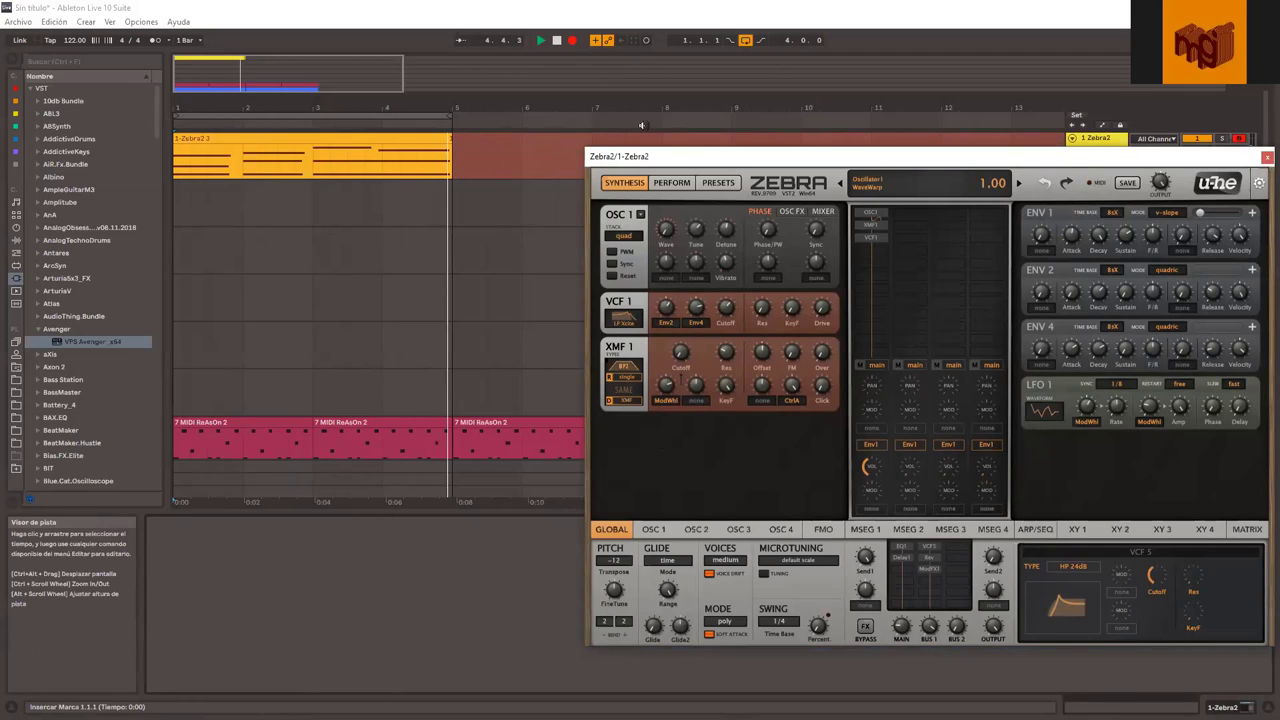
key(space)
click(556, 41)
Play back the recorded take and view the clip's cutoff envelope with the Zebra2 window moved clear of it
click(541, 41)
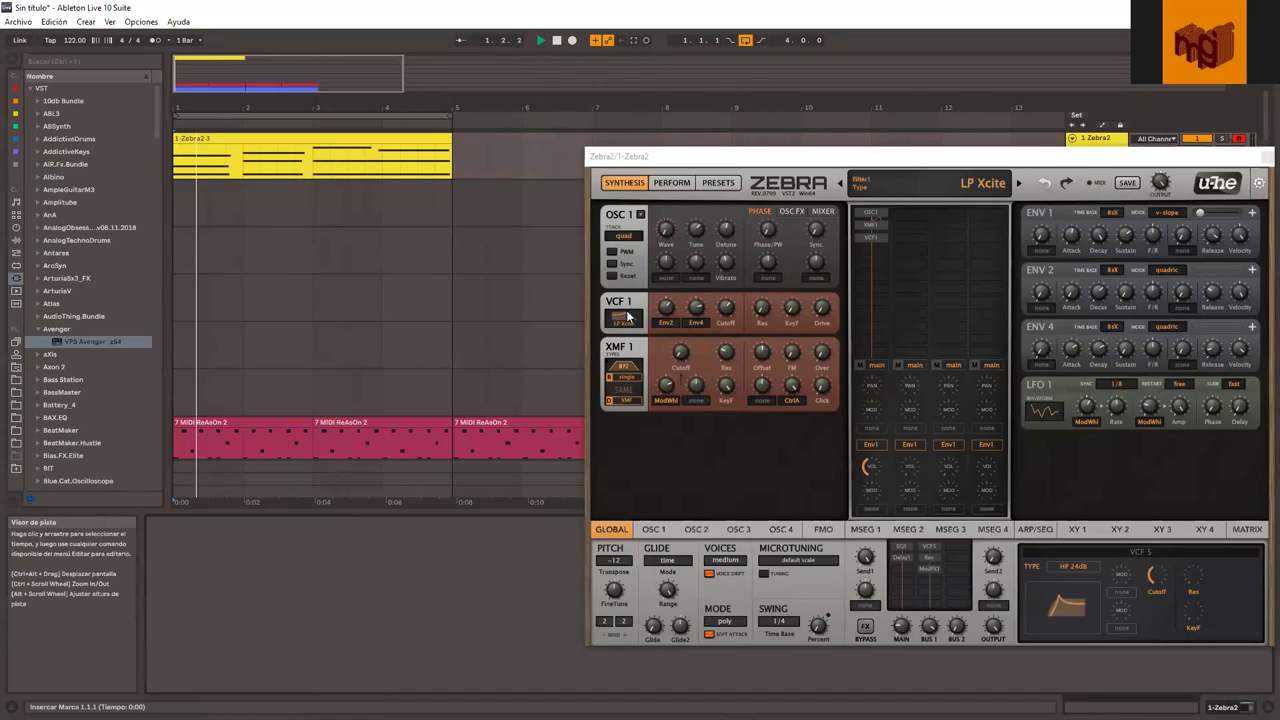
click(387, 139)
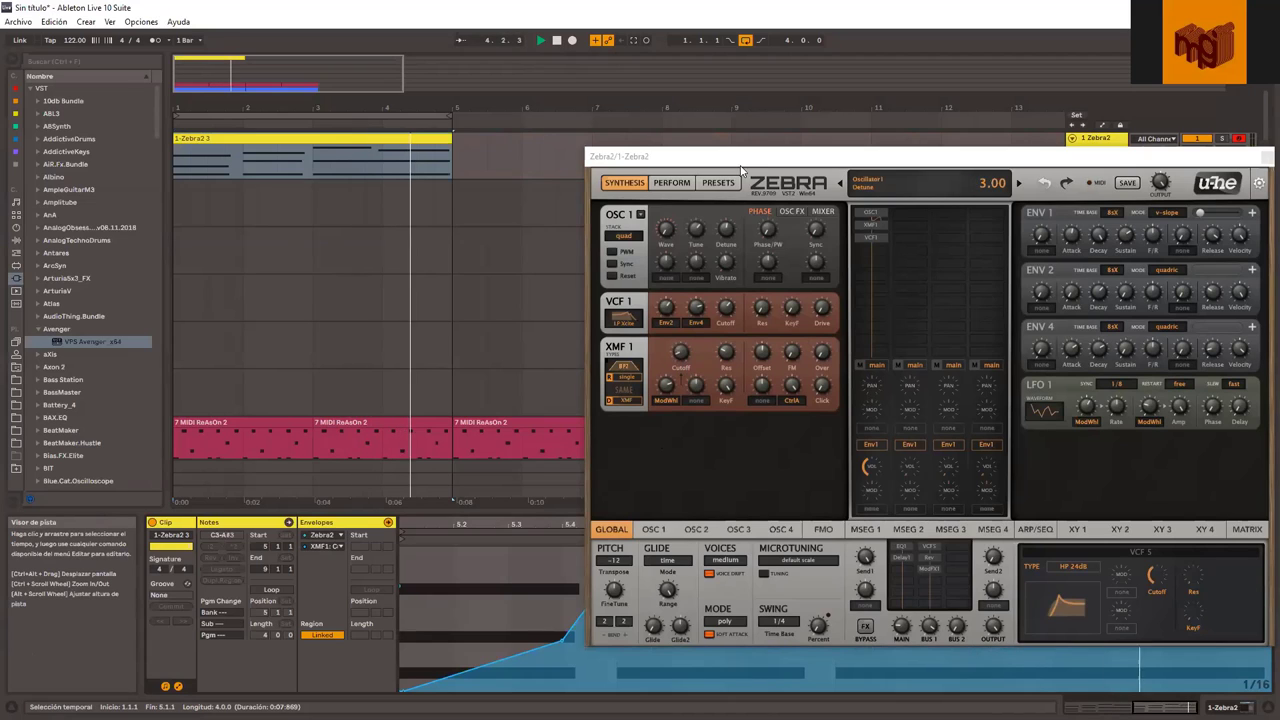
drag(741, 167, 801, 87)
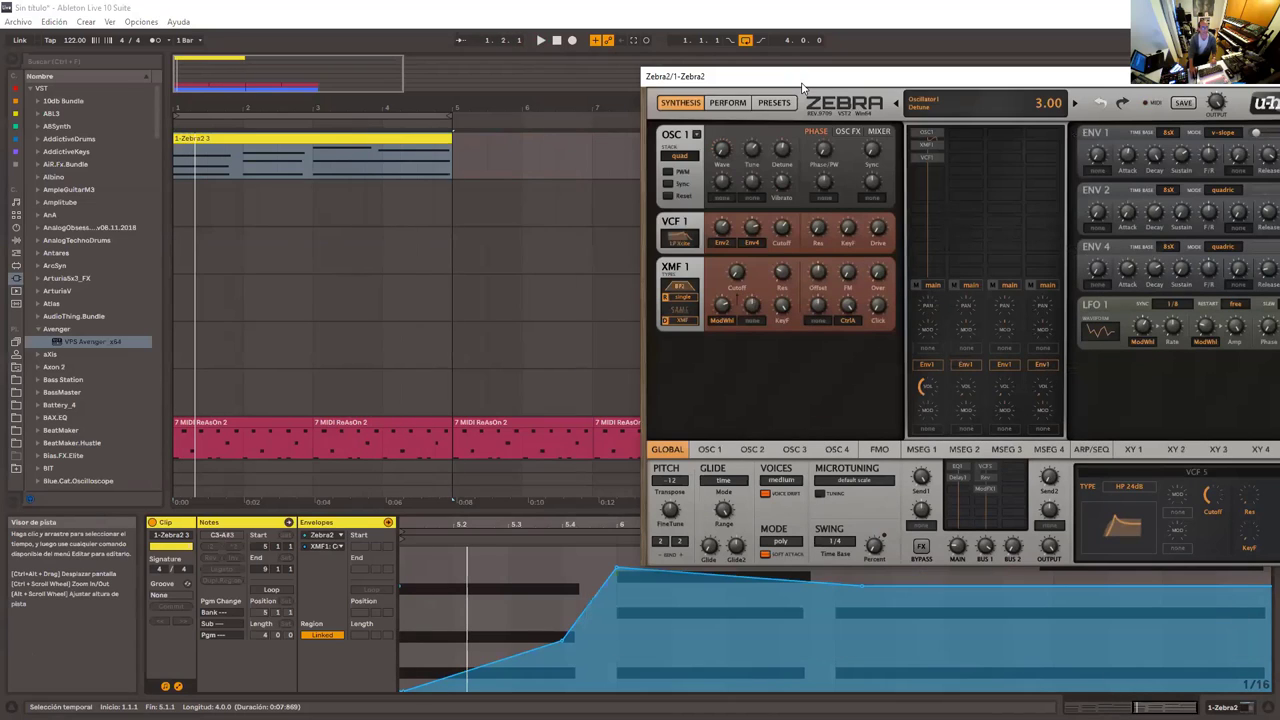
drag(802, 84, 829, 96)
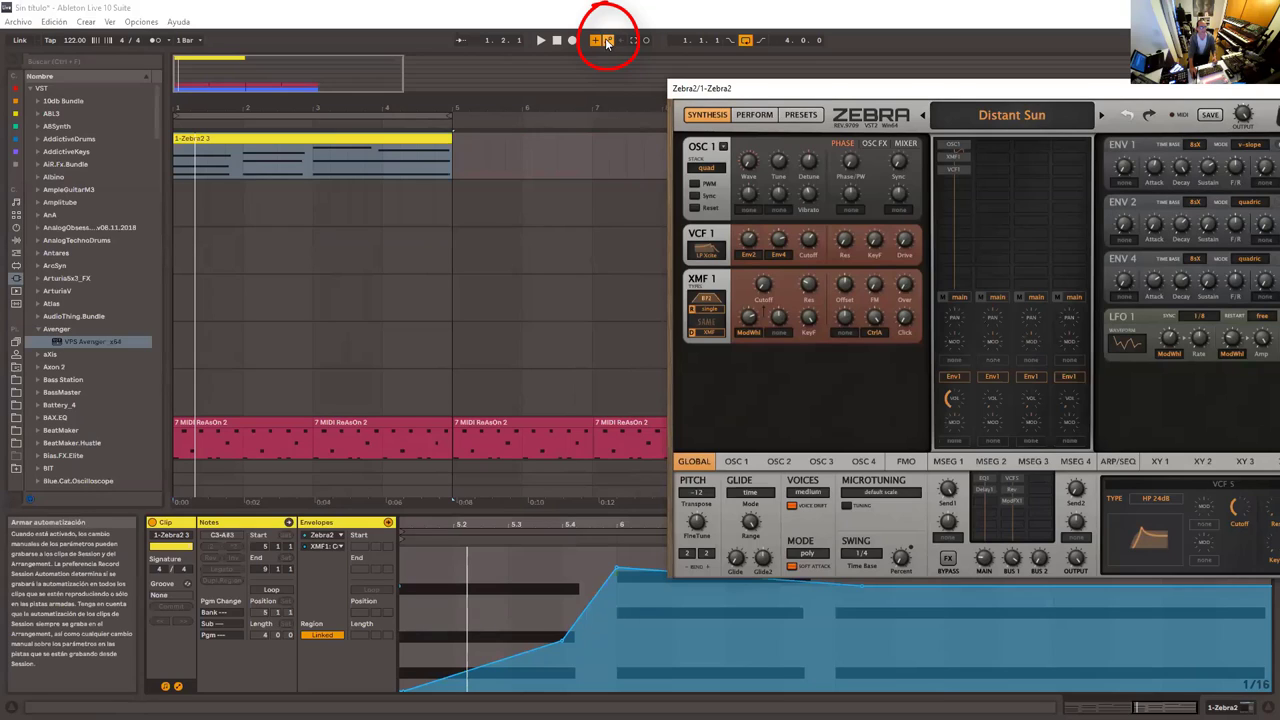
Switch automation arm and MIDI overdub off and on again, and return the playhead to the start
click(609, 42)
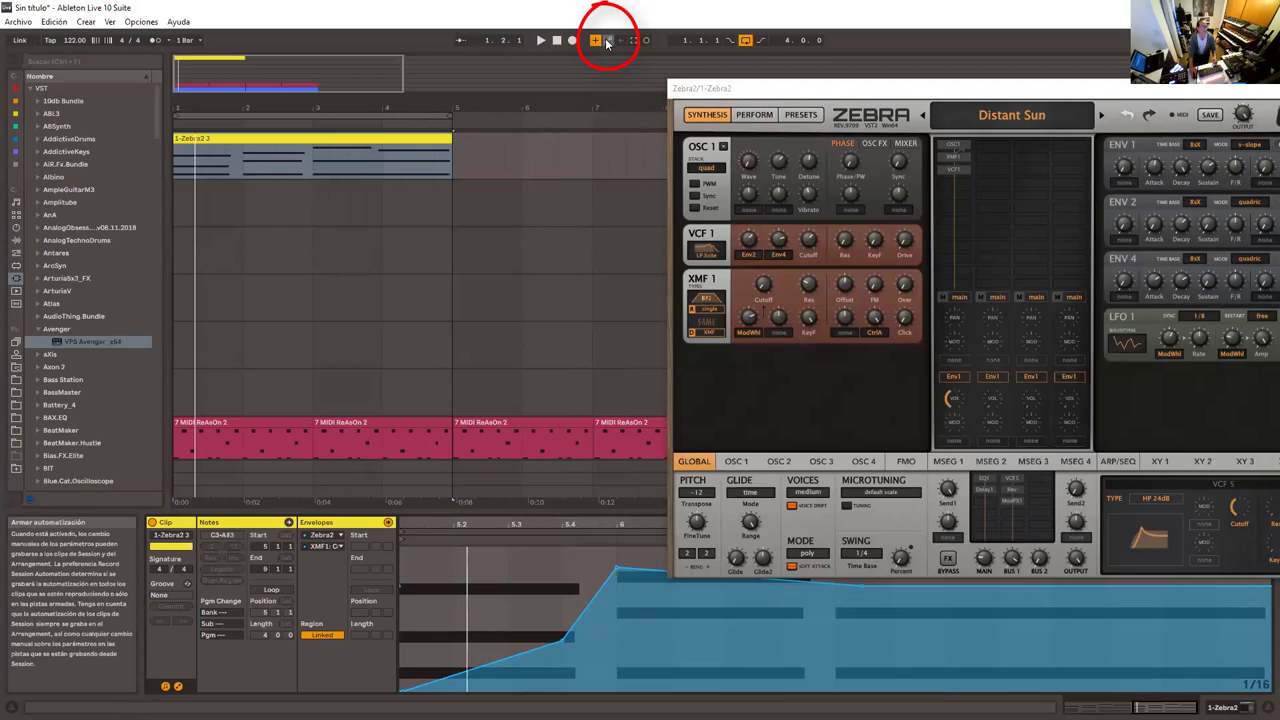
click(607, 43)
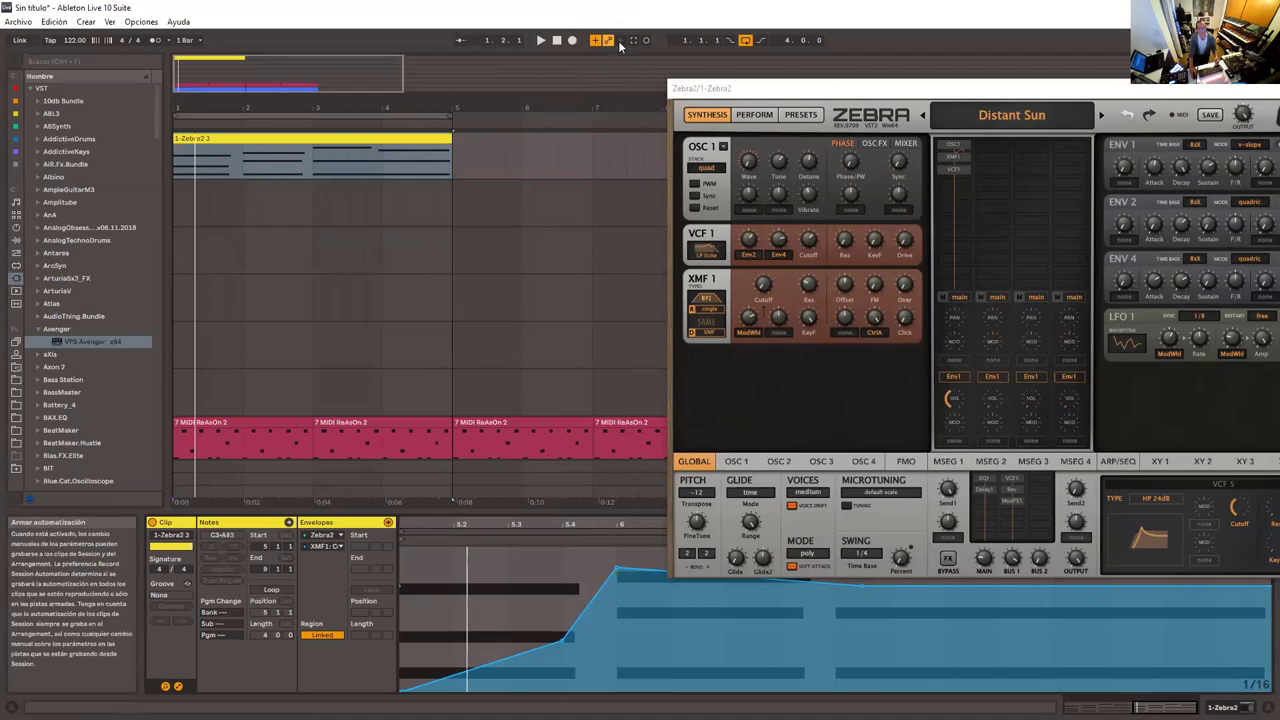
click(719, 90)
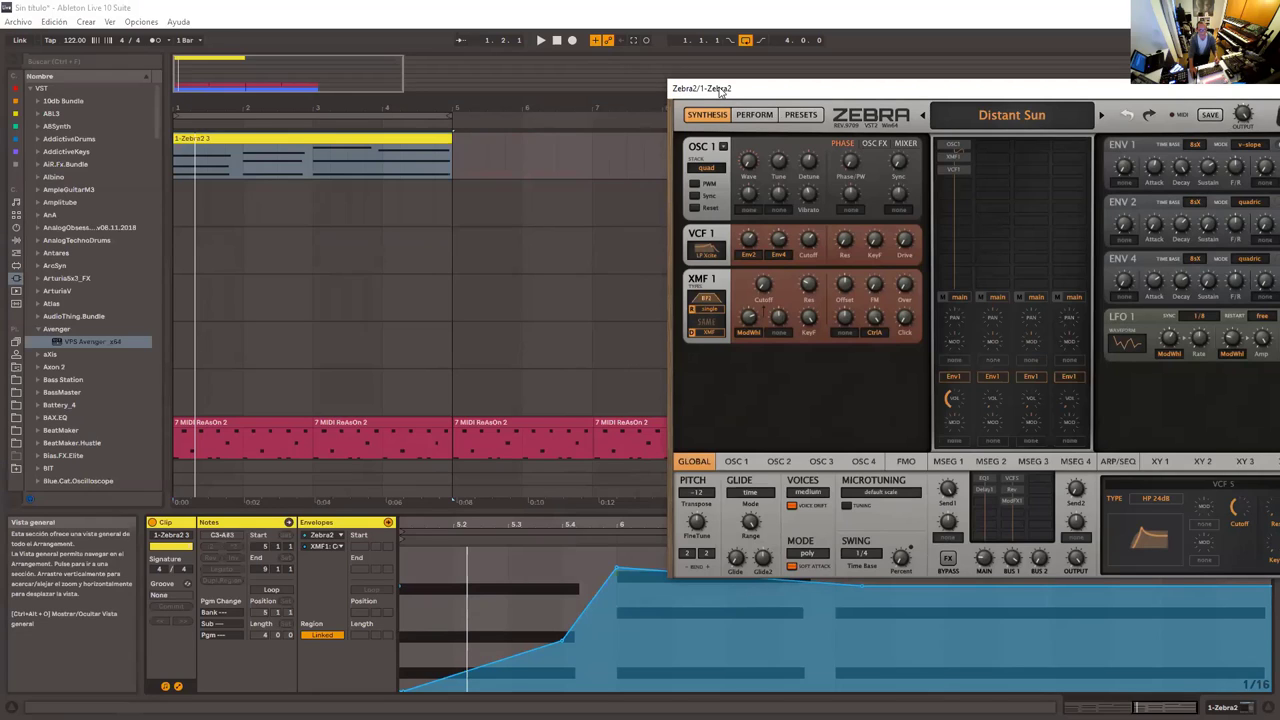
drag(719, 90, 660, 127)
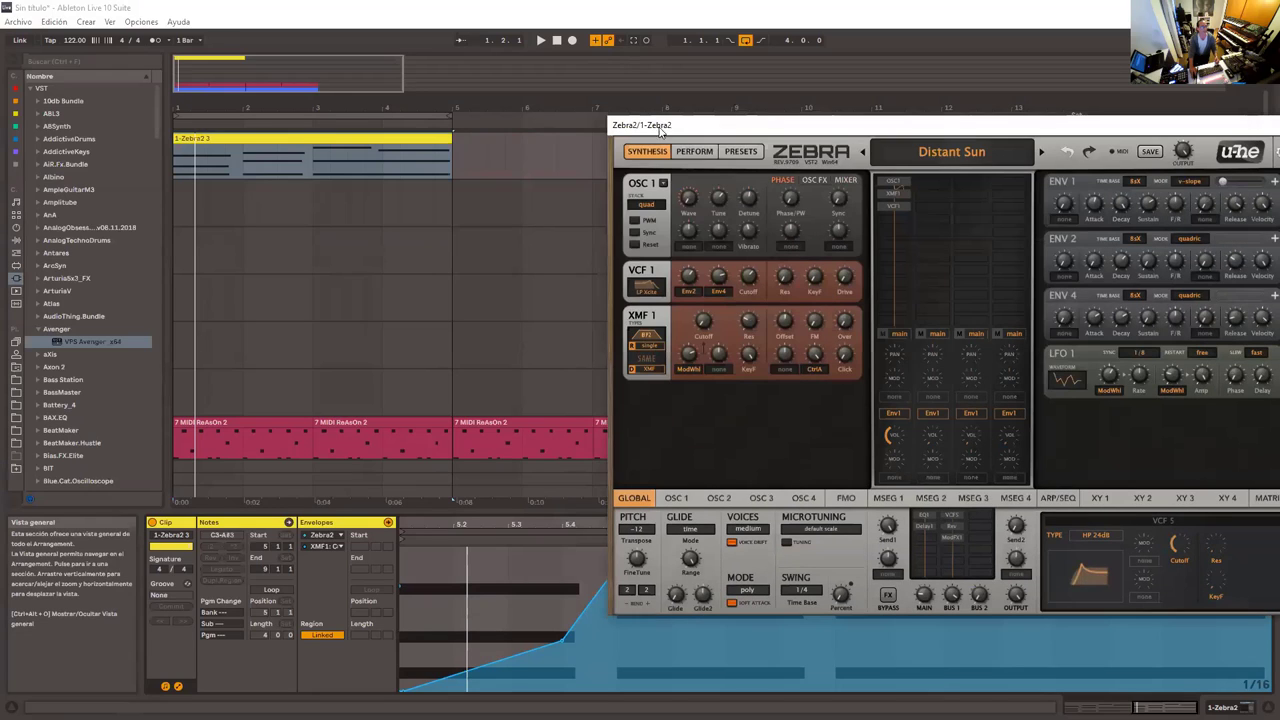
click(596, 42)
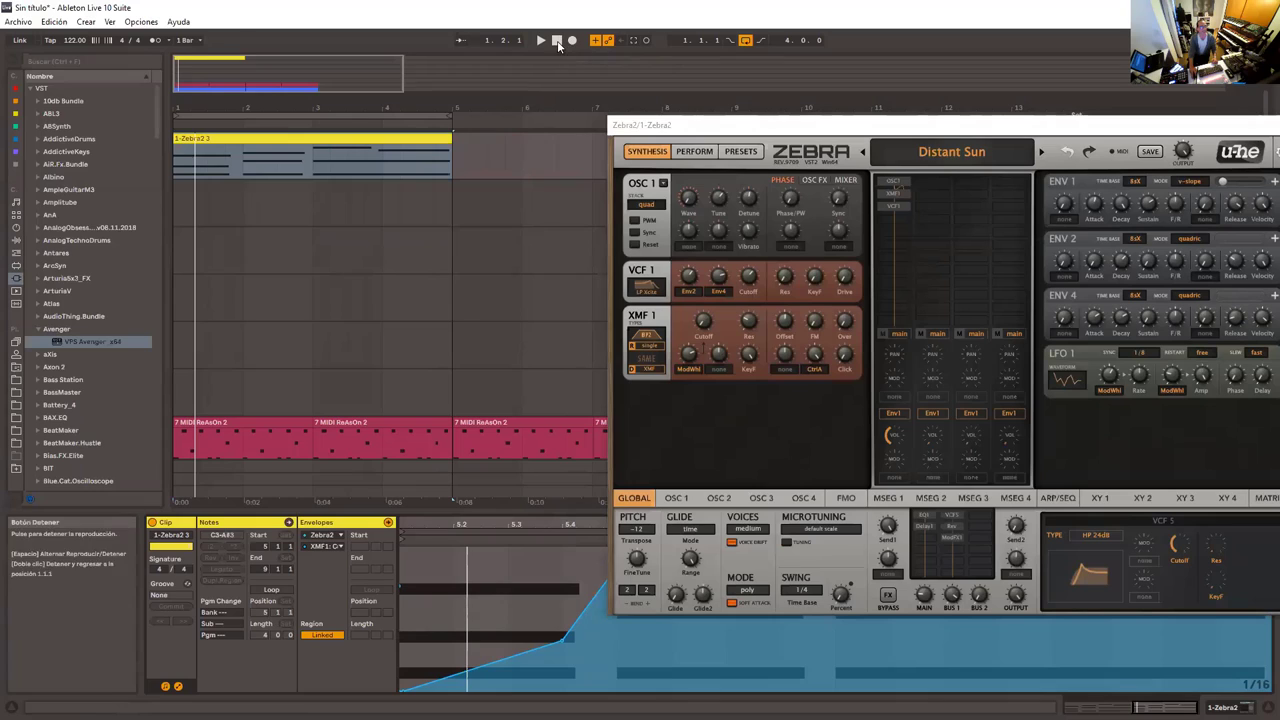
click(557, 41)
click(596, 42)
click(596, 42)
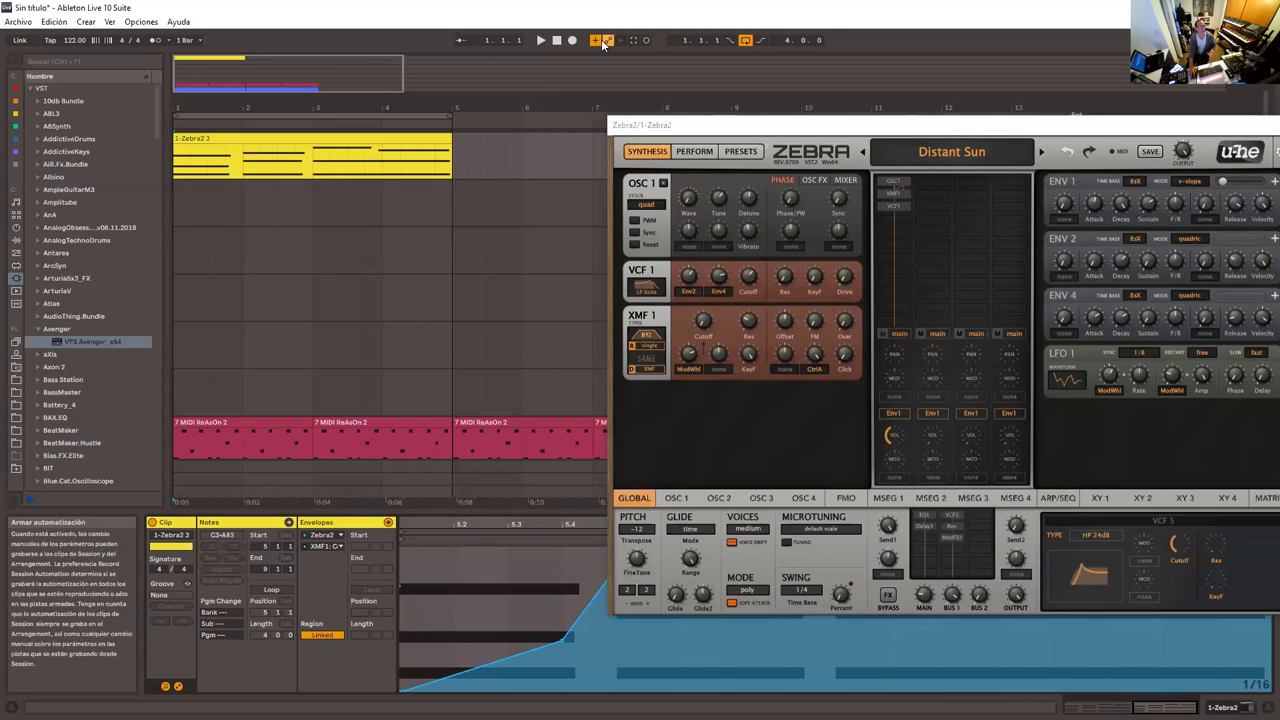
Select the 1-Zebra2 clip and show the arrangement's automation lanes, with the Zebra2 window moved below the track
click(418, 140)
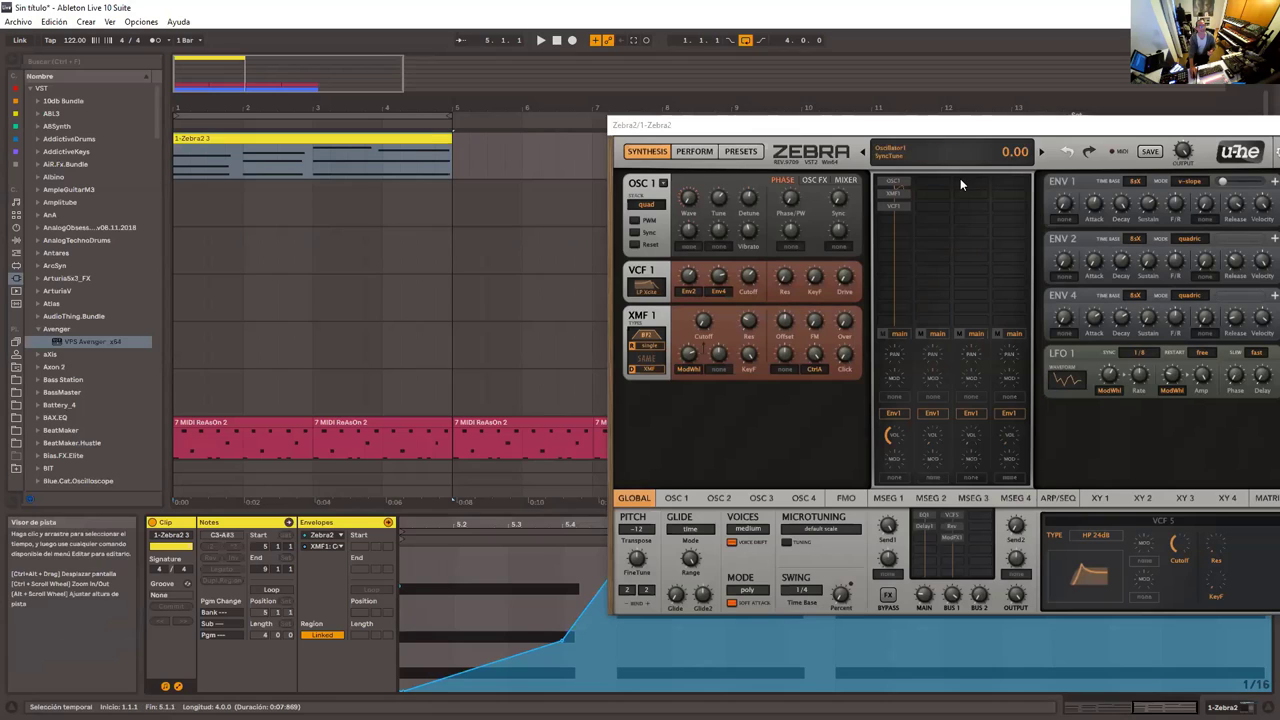
drag(952, 126, 850, 234)
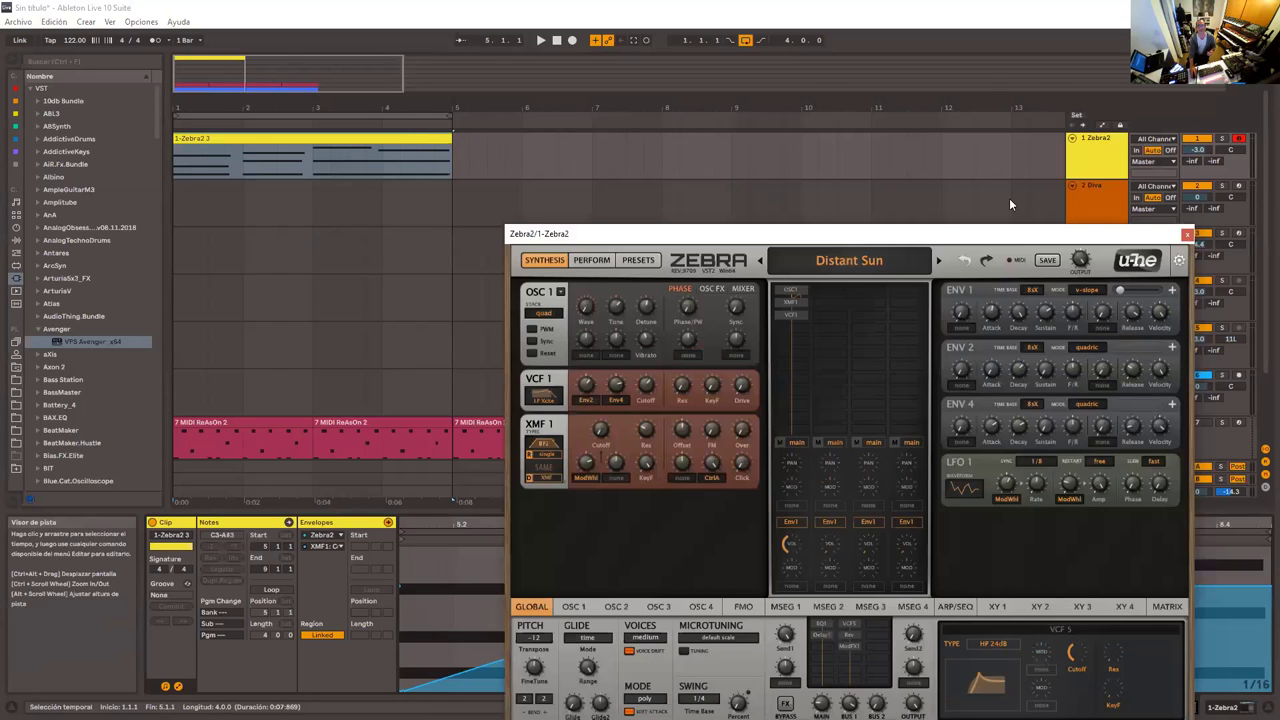
click(1102, 127)
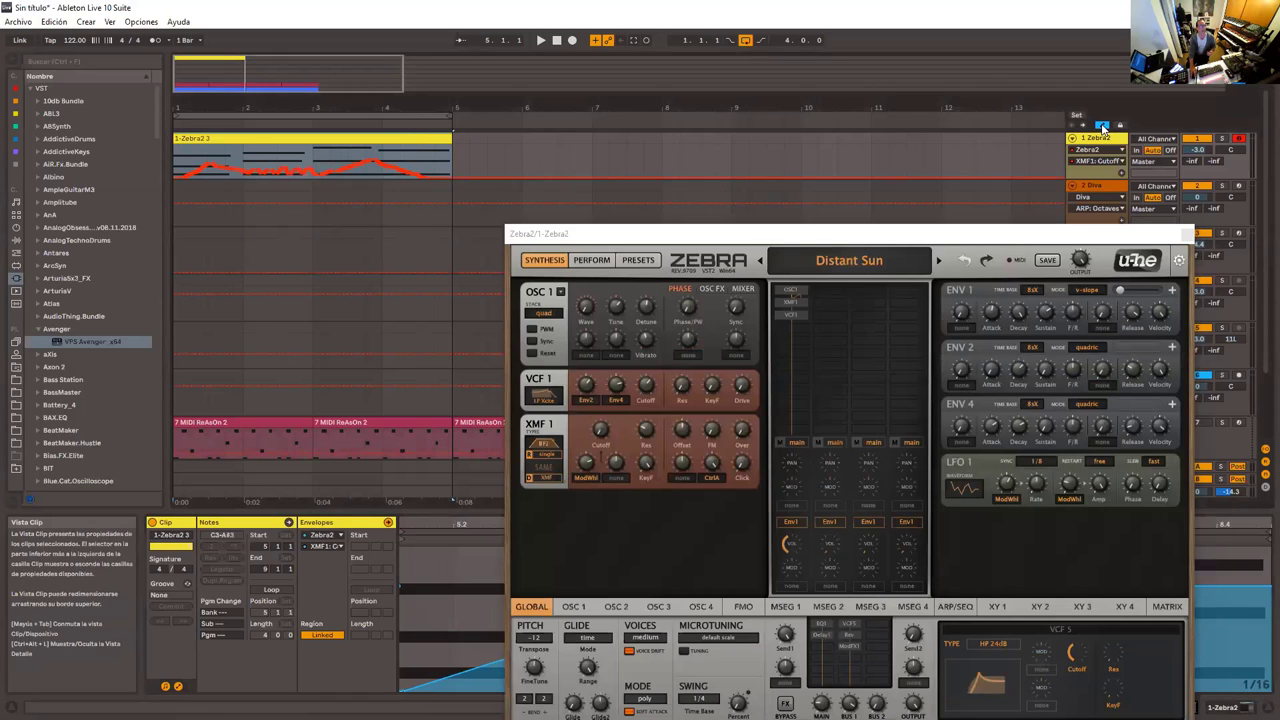
click(1102, 127)
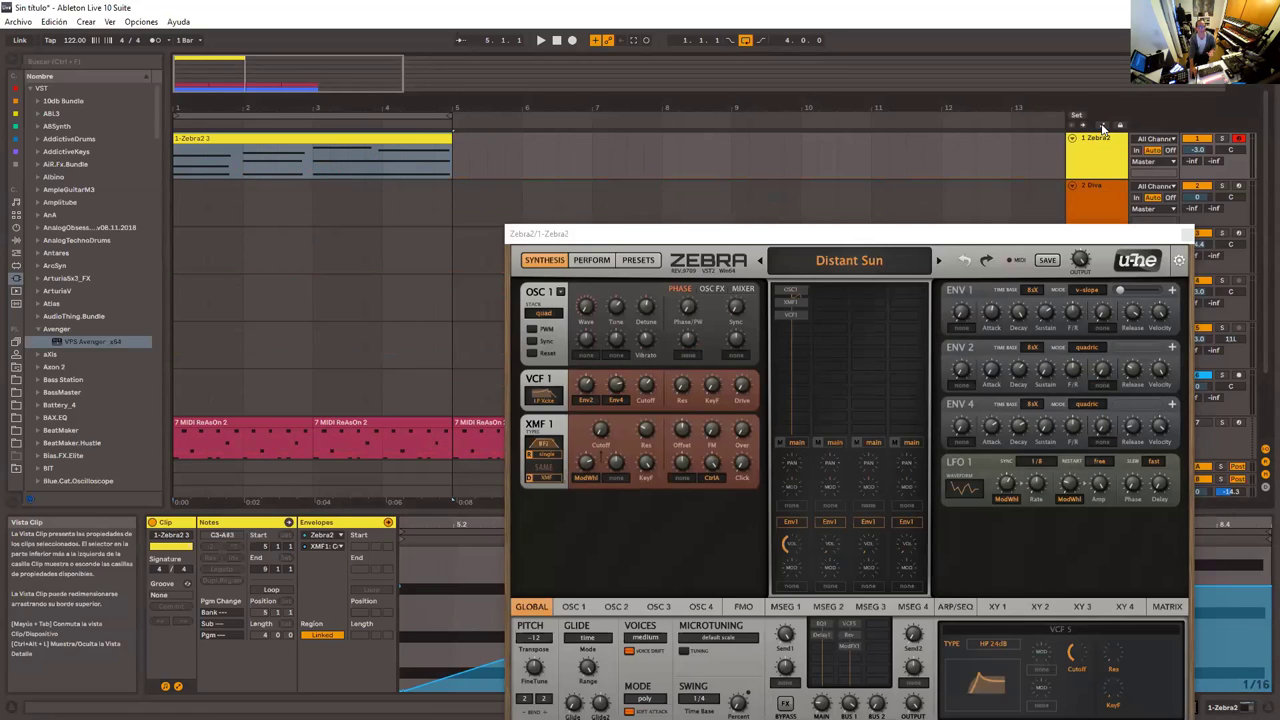
click(1102, 127)
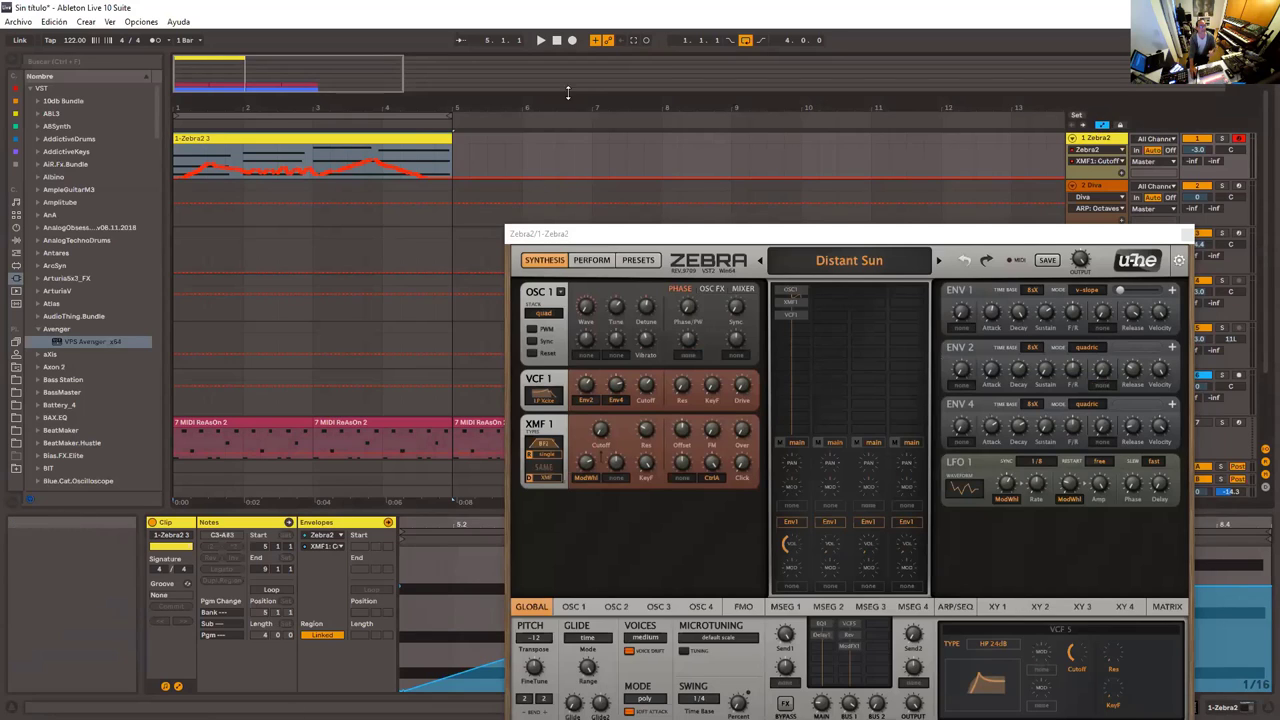
Play the arrangement from the start to hear the recorded cutoff automation, and hide the automation lanes
click(558, 44)
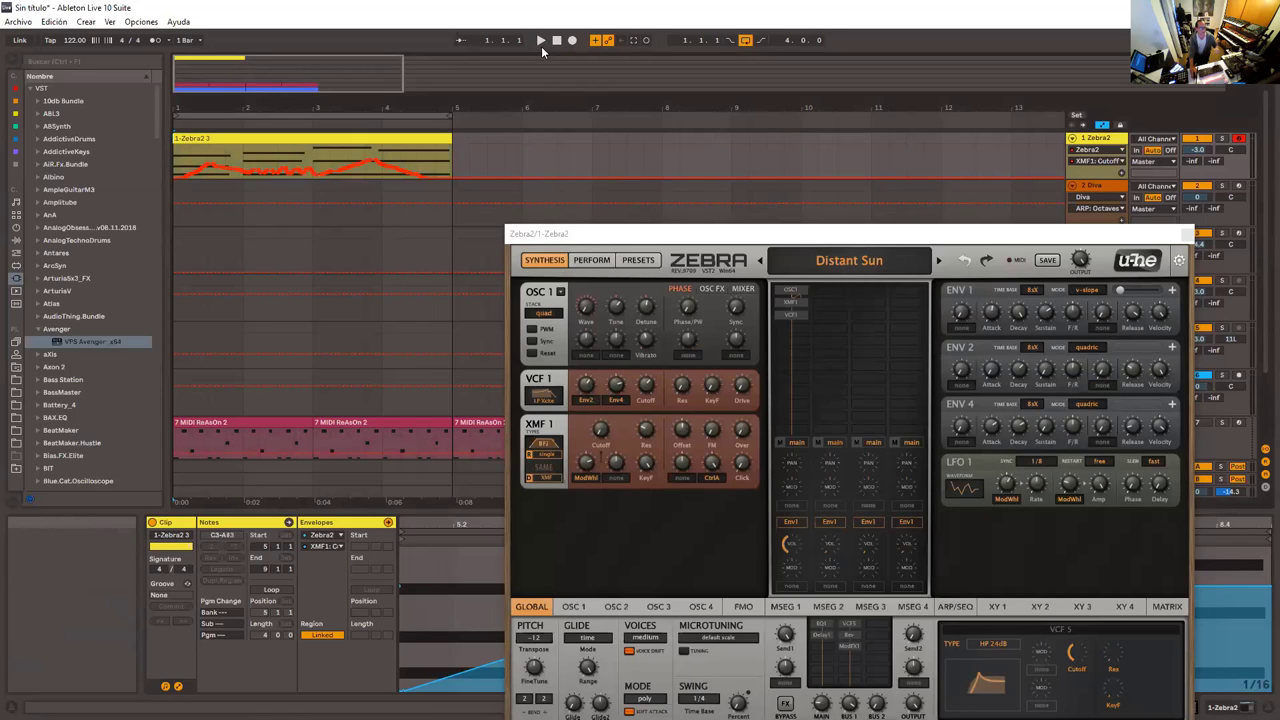
click(541, 44)
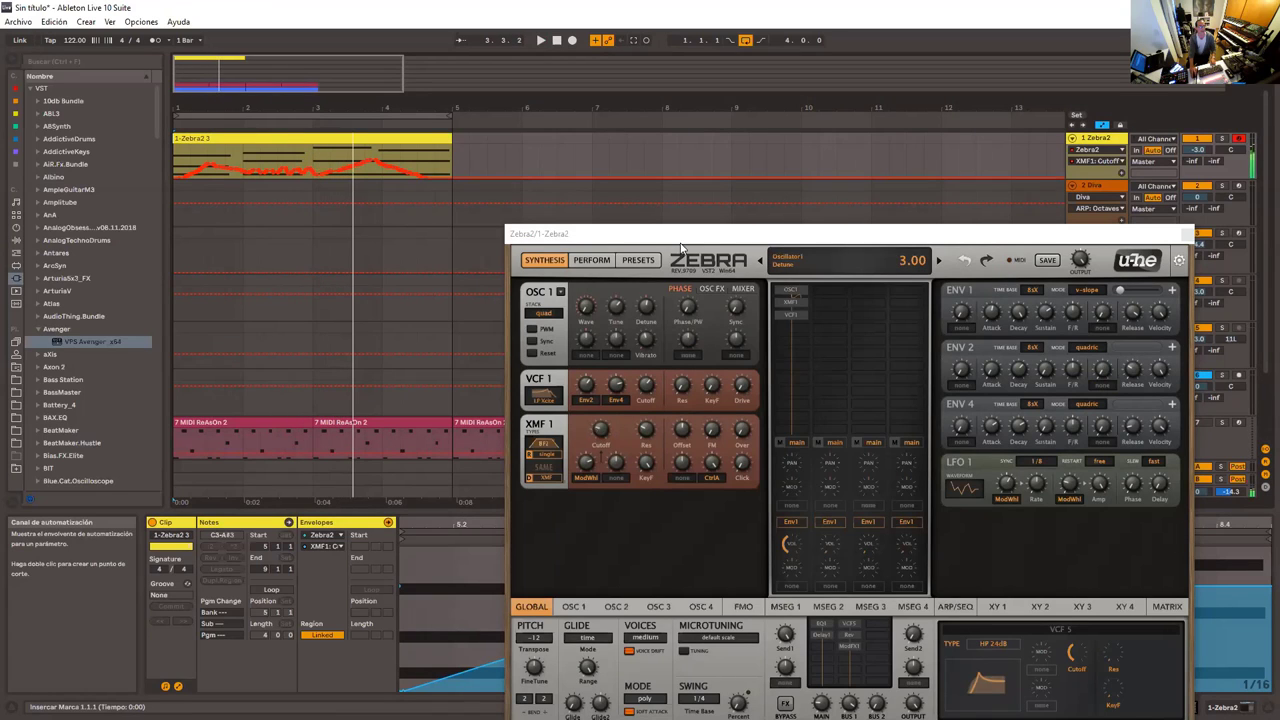
click(1103, 127)
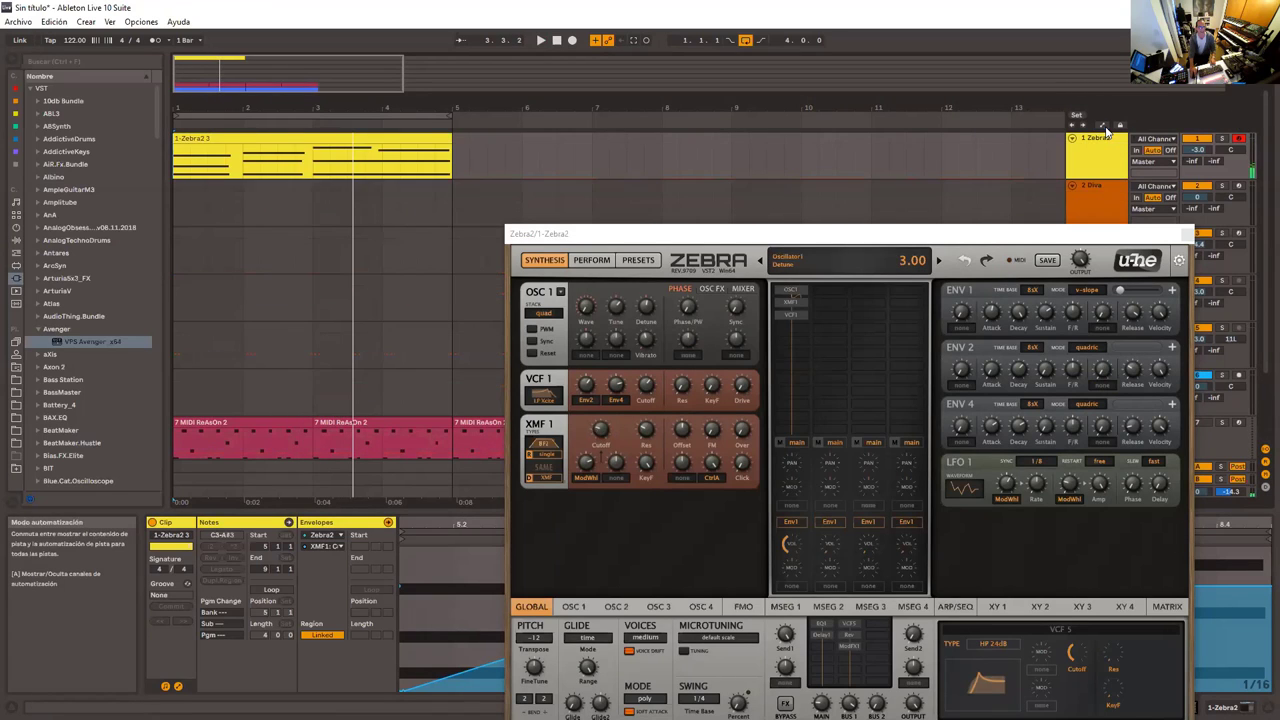
Show the automation lanes again, close the Zebra2 window, and select the 1-Zebra2 clip
click(943, 233)
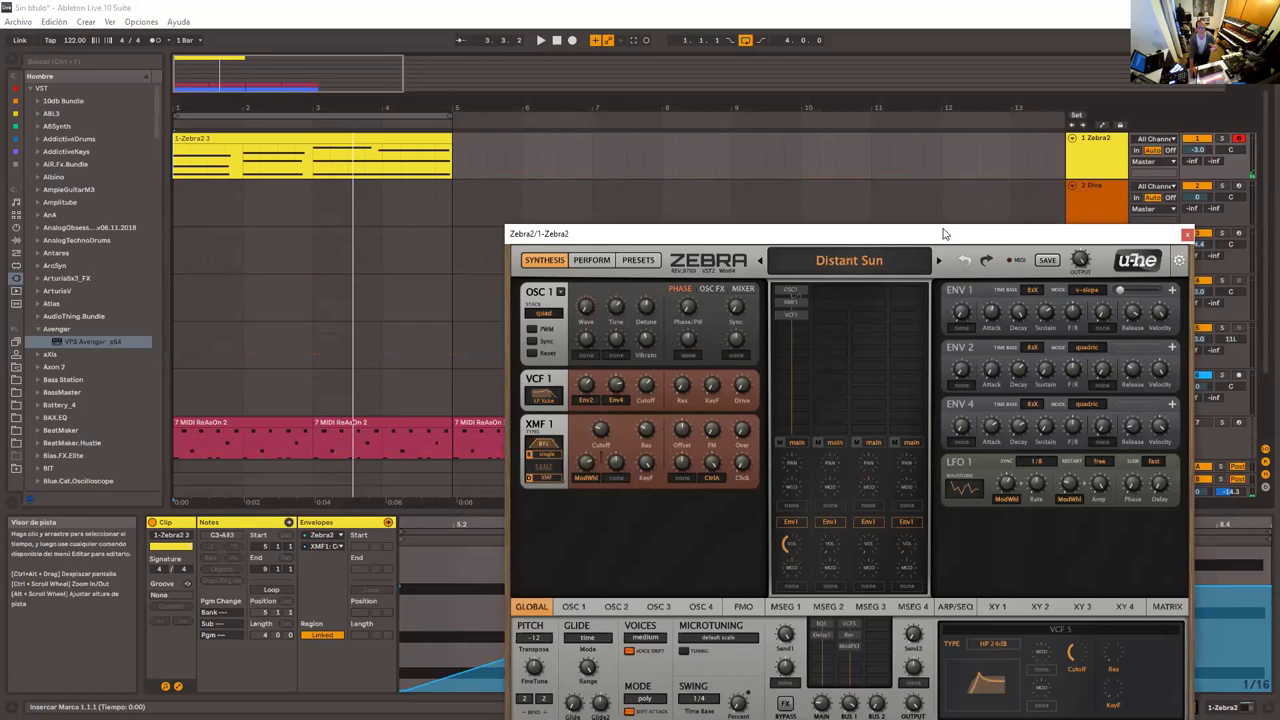
drag(943, 233, 940, 137)
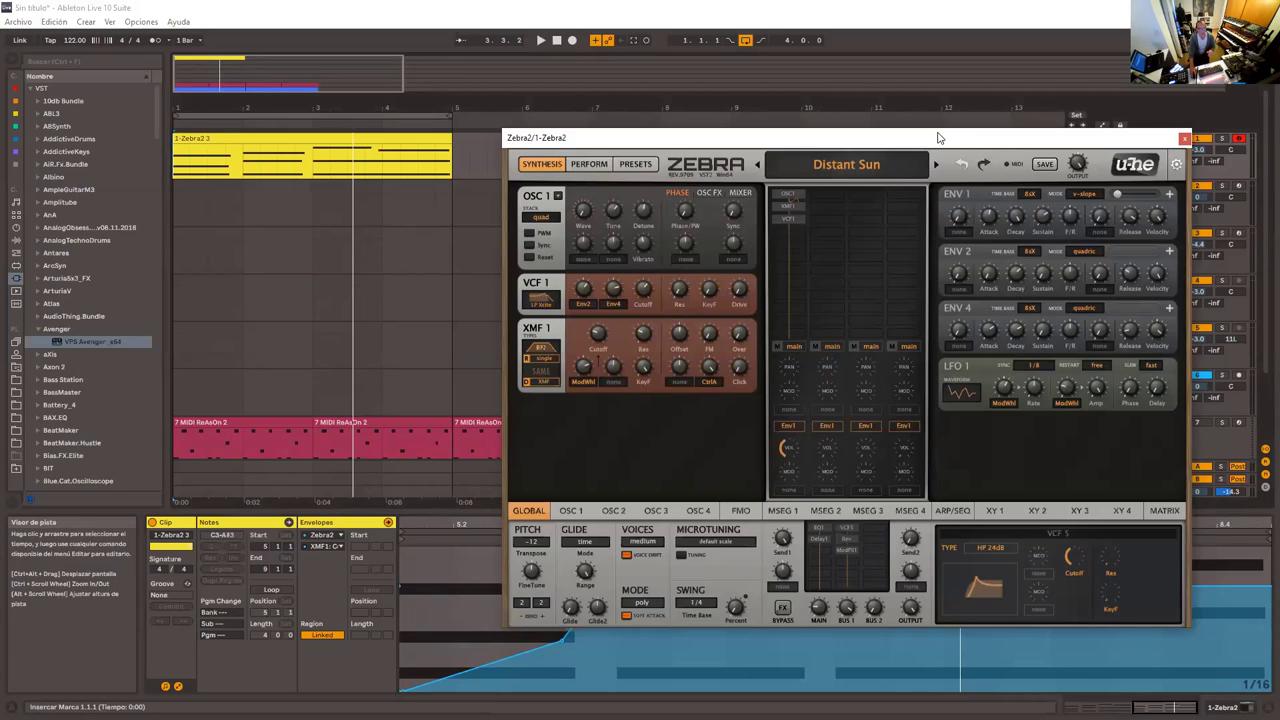
drag(938, 137, 907, 176)
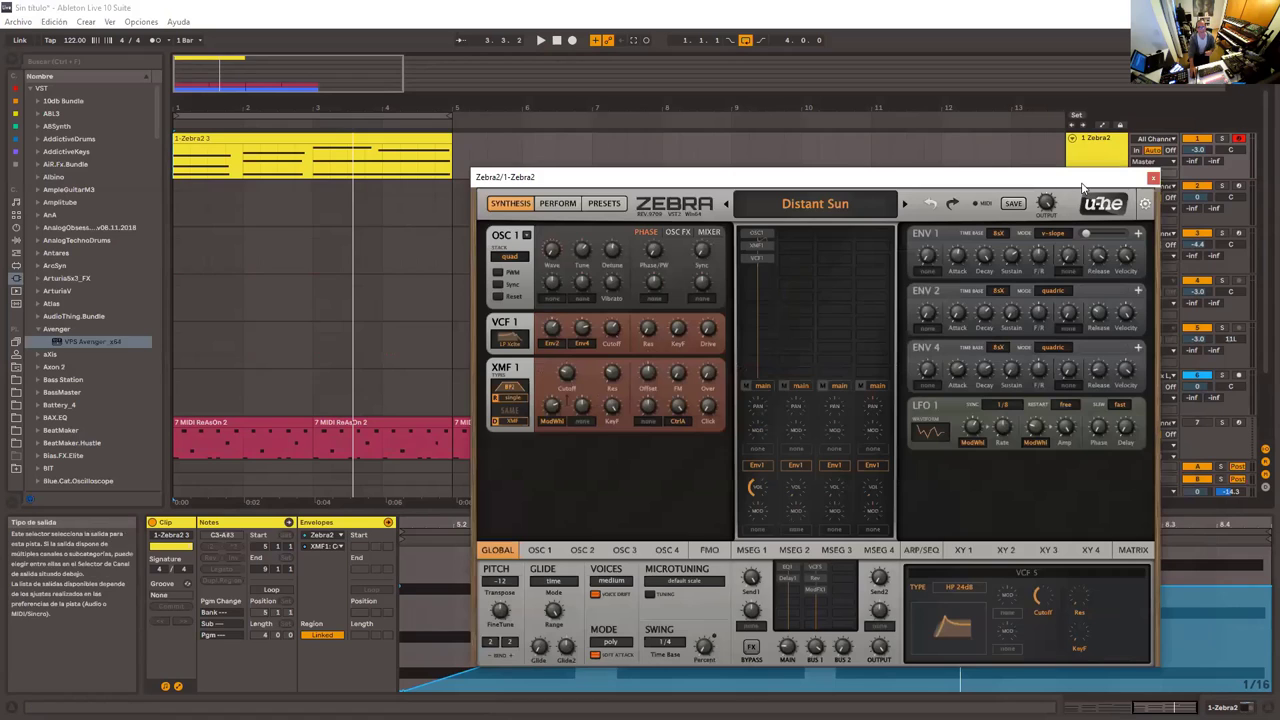
mouse_move(1078, 186)
mouse_down()
mouse_move(1060, 201)
mouse_move(1096, 172)
mouse_up()
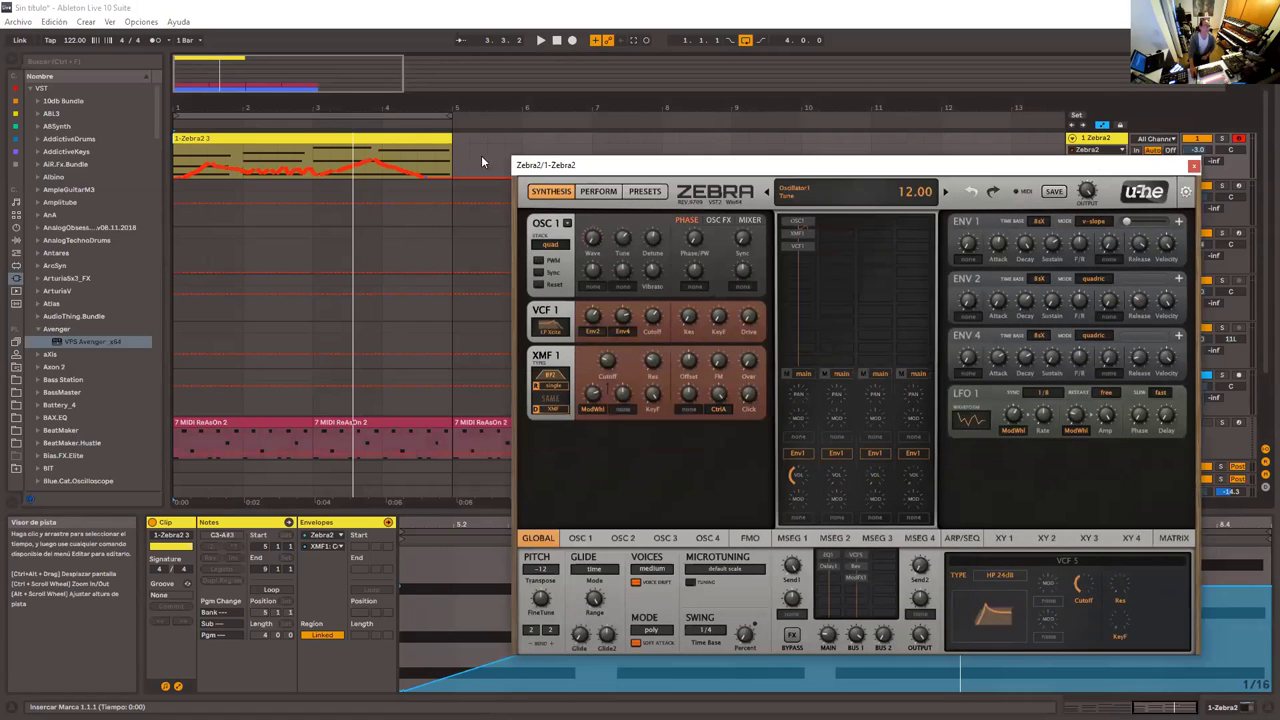
click(1193, 166)
click(302, 137)
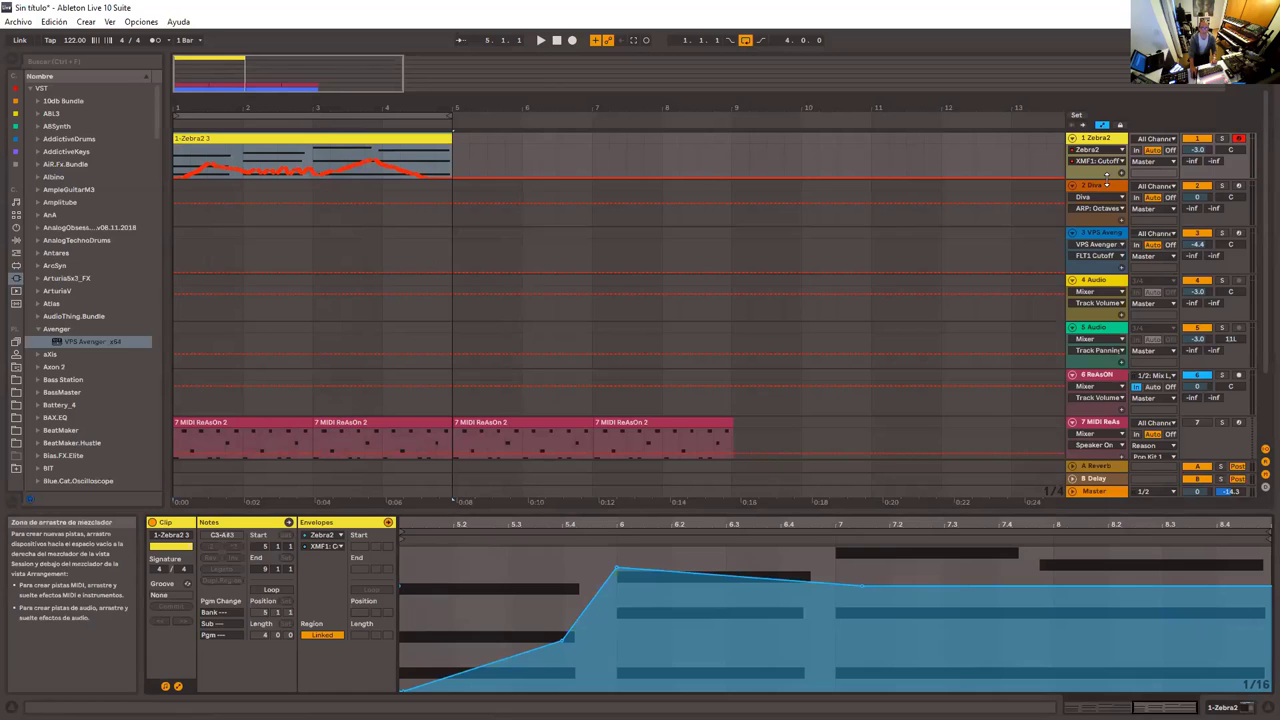
Enlarge the 1 Zebra2 track and redraw its XMF1: Cutoff automation freehand as stepped waves up to the clip's end in Draw Mode
drag(1104, 176, 1104, 256)
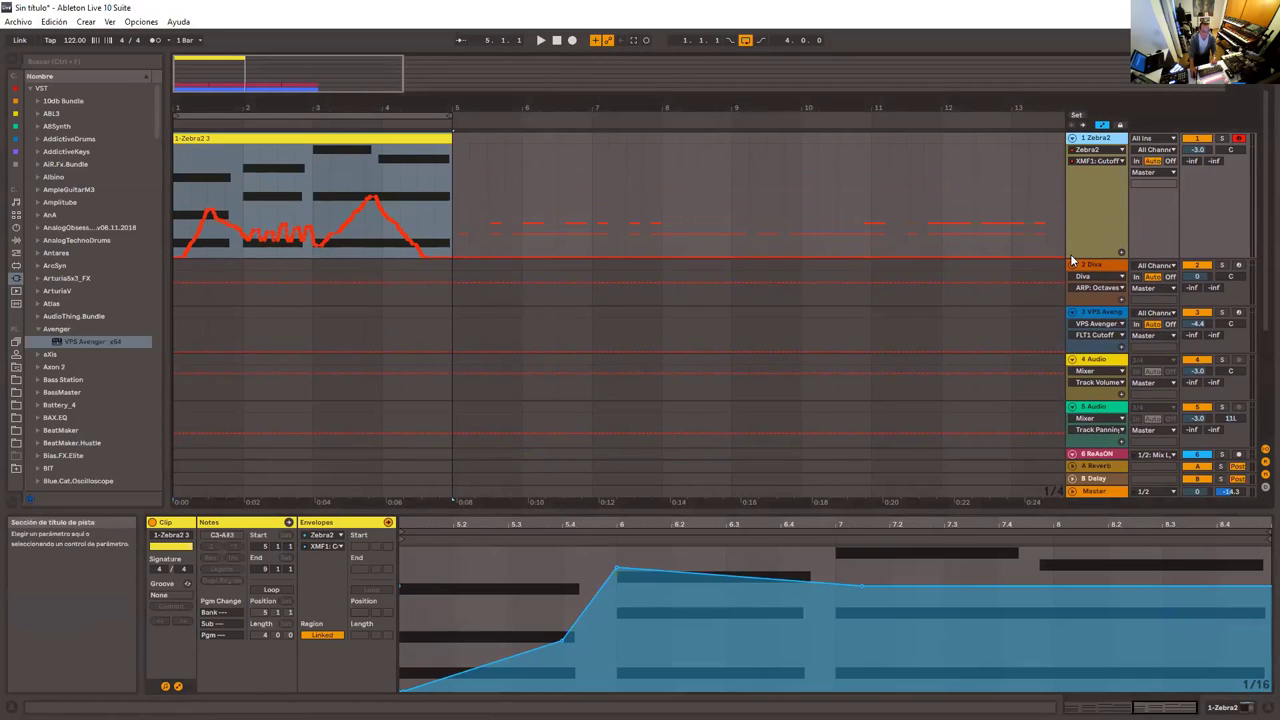
drag(286, 75, 266, 160)
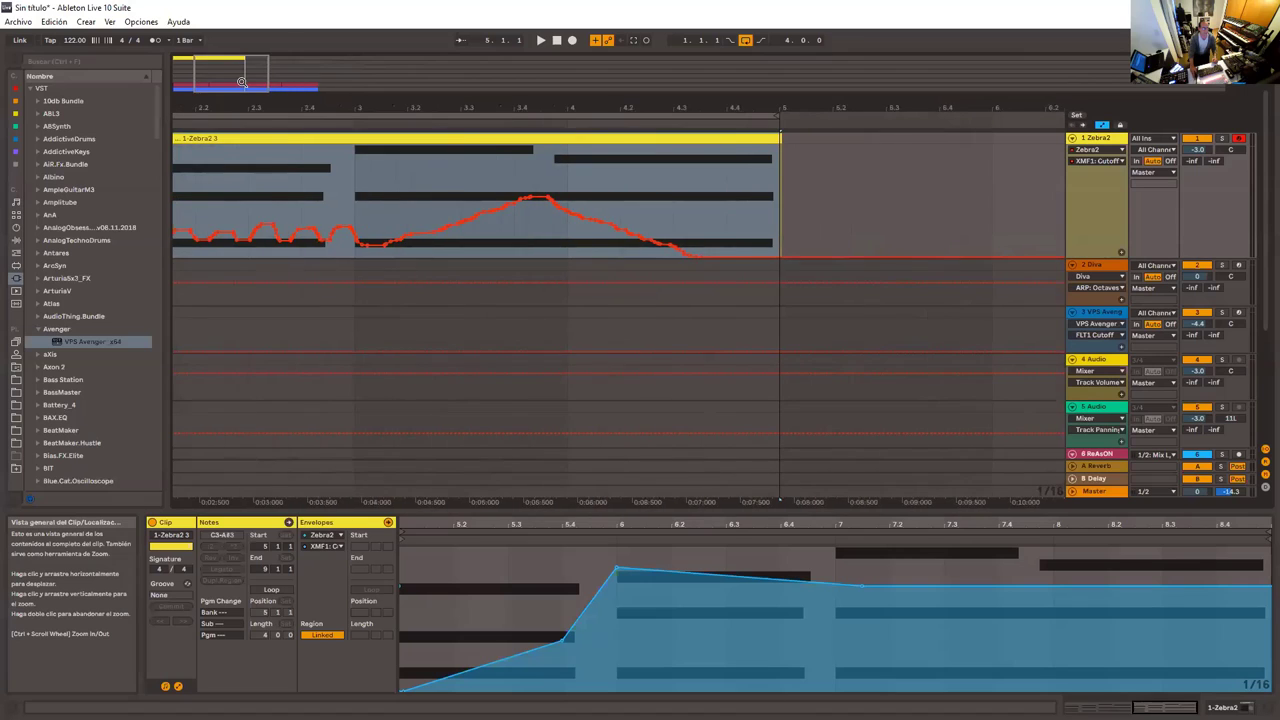
drag(238, 78, 227, 79)
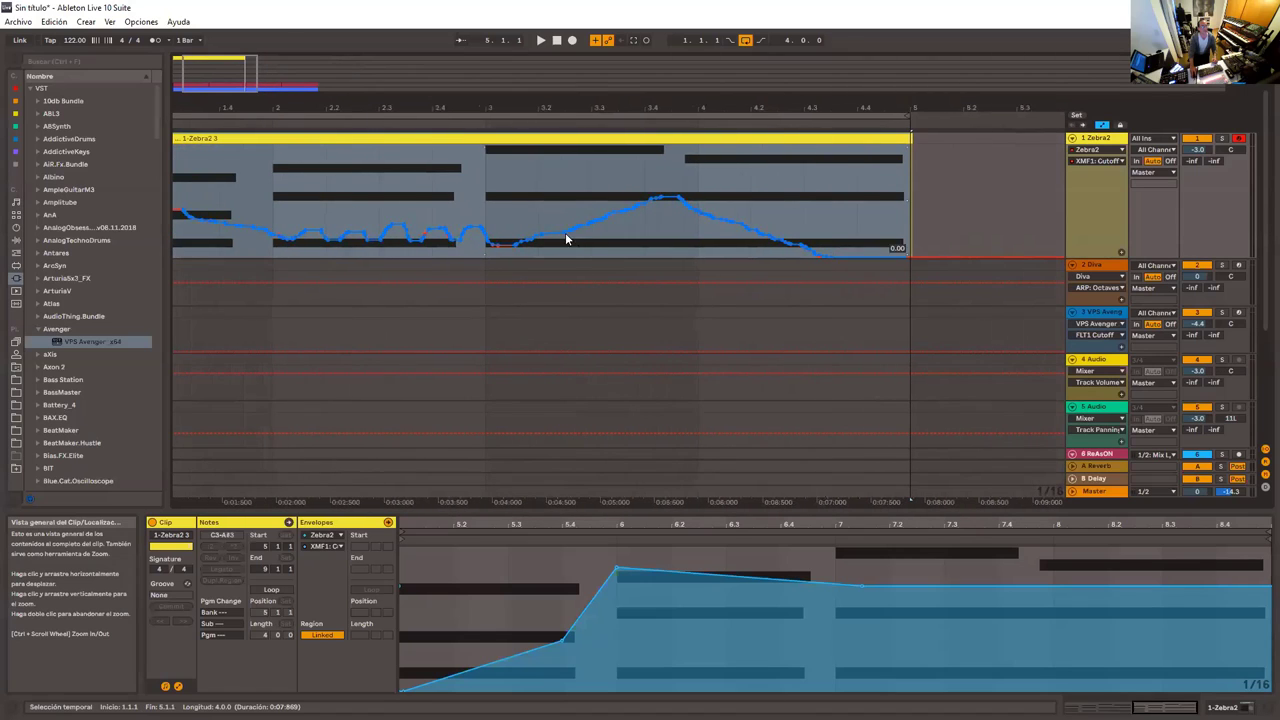
mouse_move(563, 237)
mouse_down()
mouse_move(565, 160)
mouse_move(551, 197)
mouse_move(565, 231)
mouse_up()
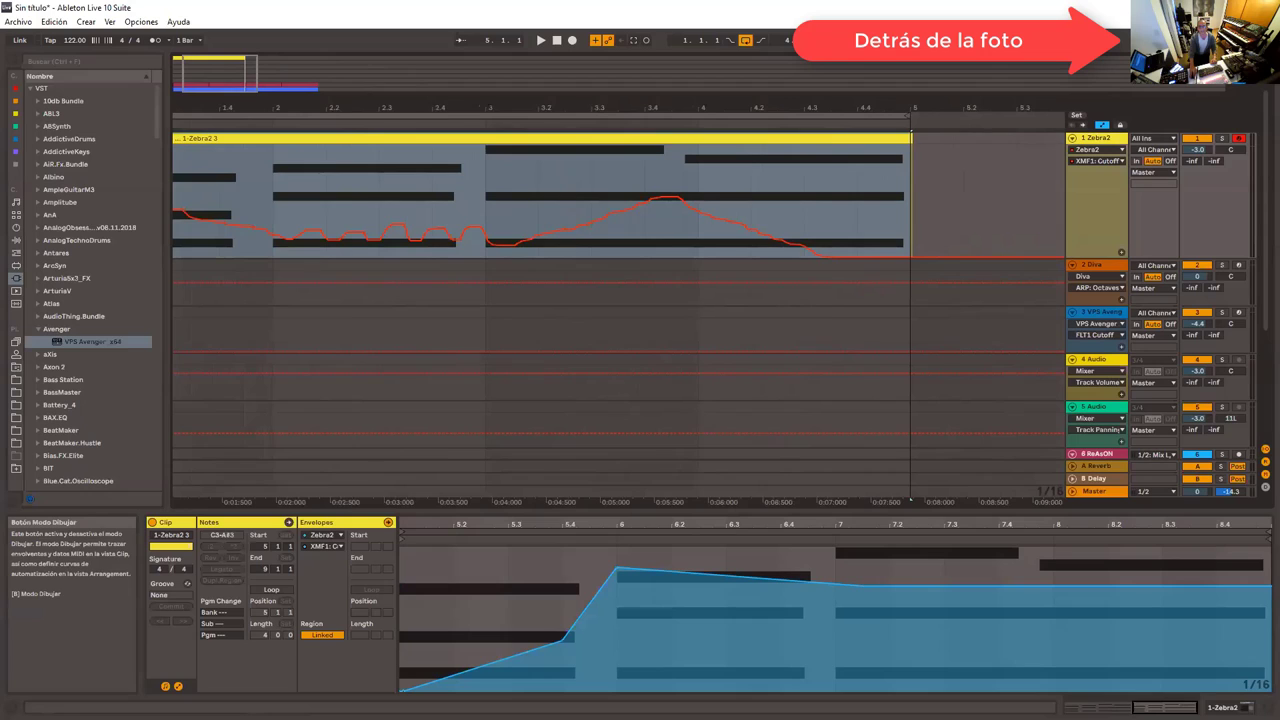
mouse_move(178, 211)
mouse_down()
mouse_move(351, 164)
mouse_move(651, 219)
mouse_move(824, 163)
mouse_move(894, 248)
mouse_up()
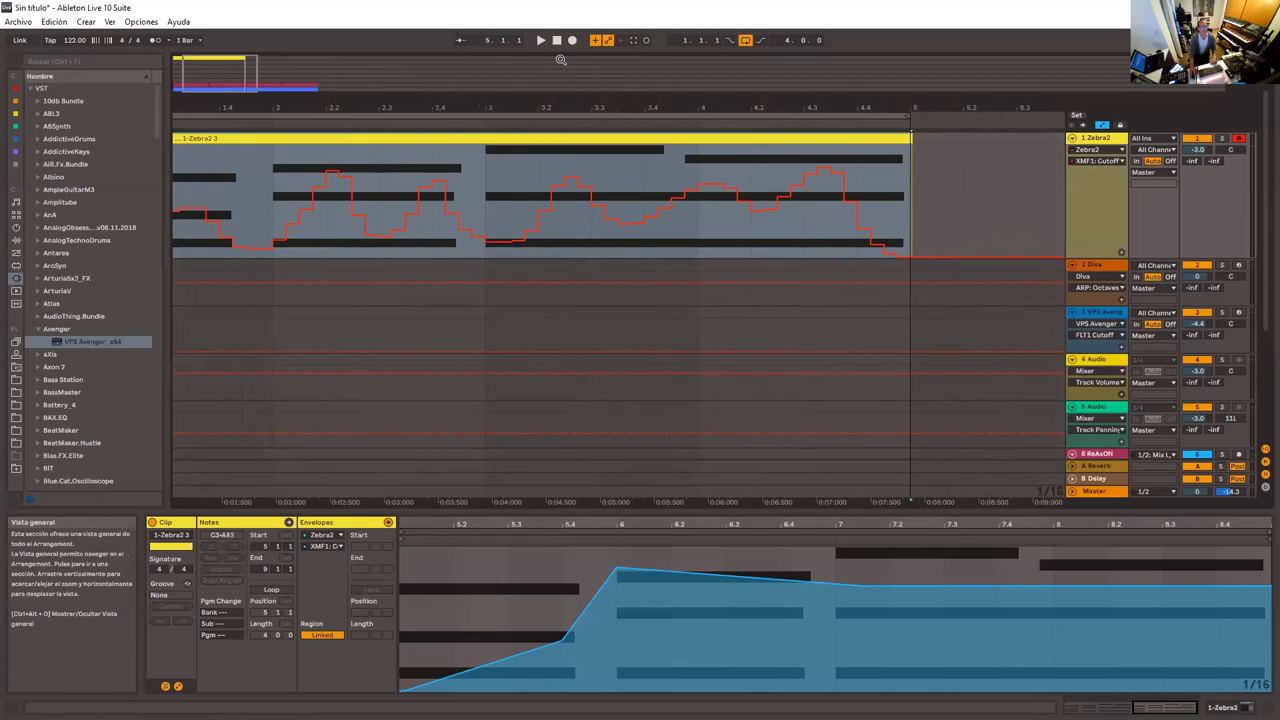
Play the arrangement from the start to hear the redrawn XMF1: Cutoff automation on the 1 Zebra2 track, and stop playback
click(541, 40)
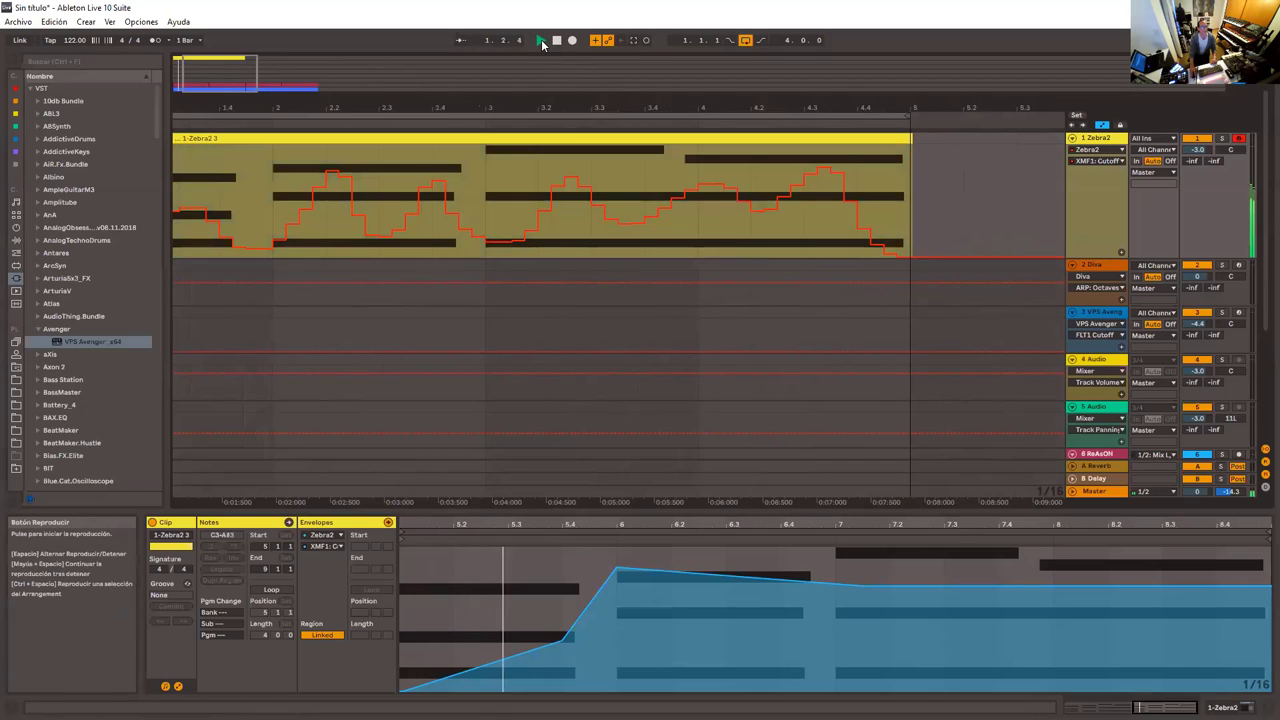
click(556, 41)
click(541, 41)
drag(241, 77, 230, 78)
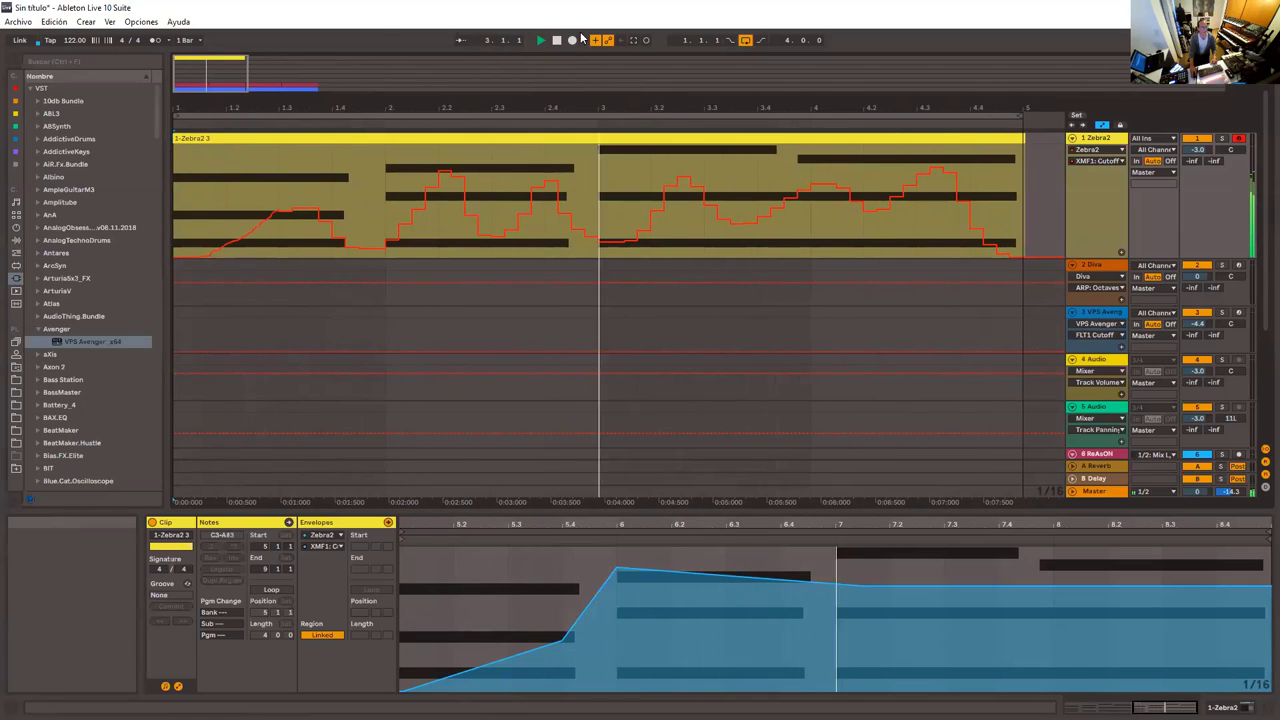
click(556, 44)
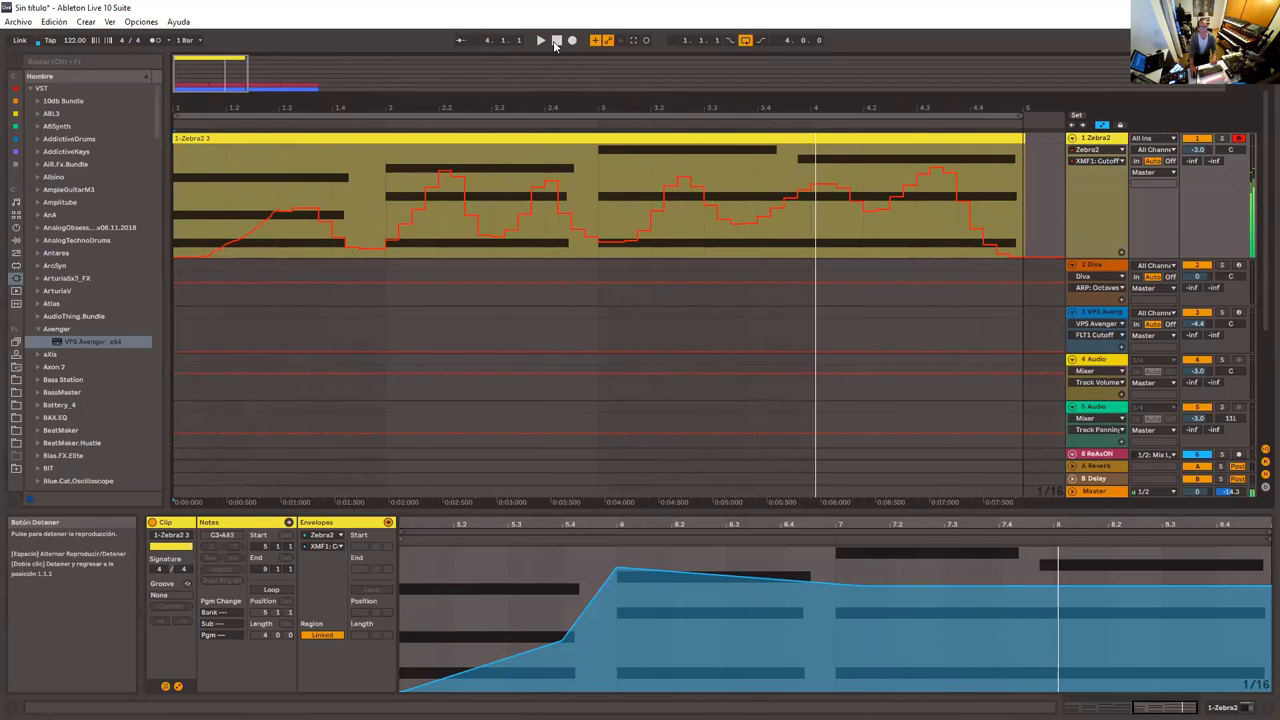
Reduce the height of the 1 Zebra2 track so that more of the tracks below fit in the arrangement
drag(210, 75, 778, 76)
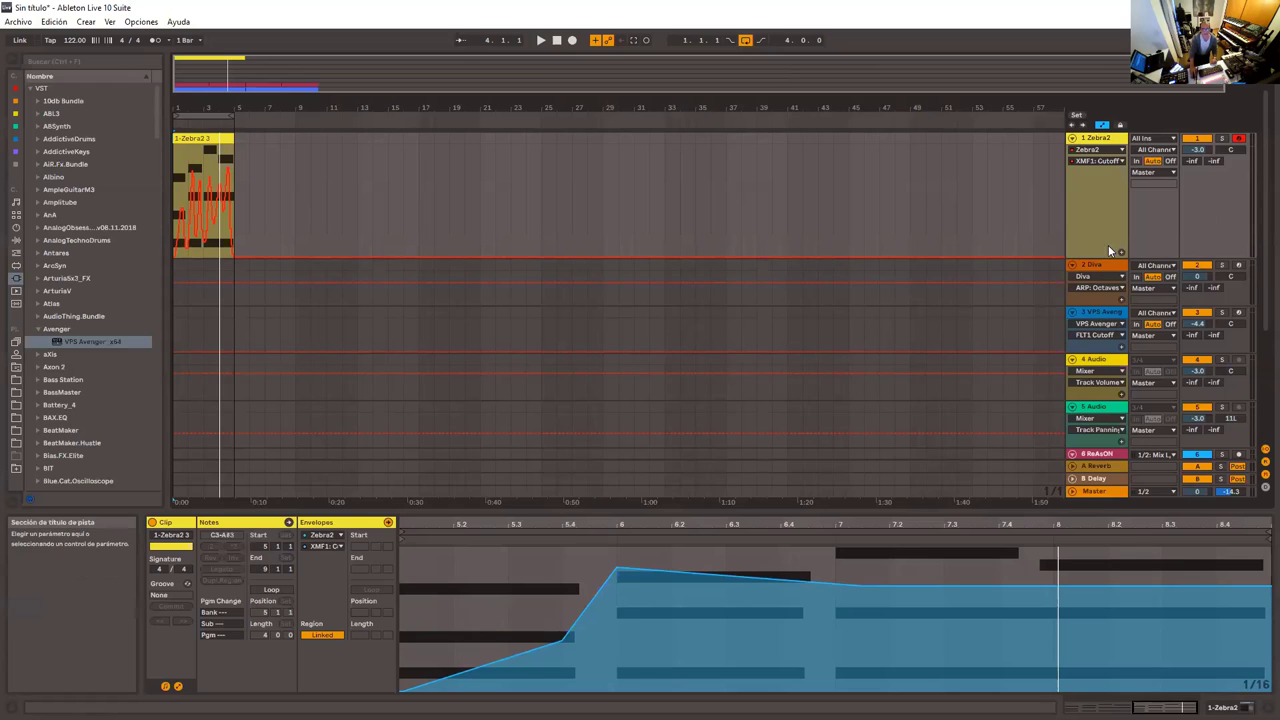
drag(1106, 255, 1101, 190)
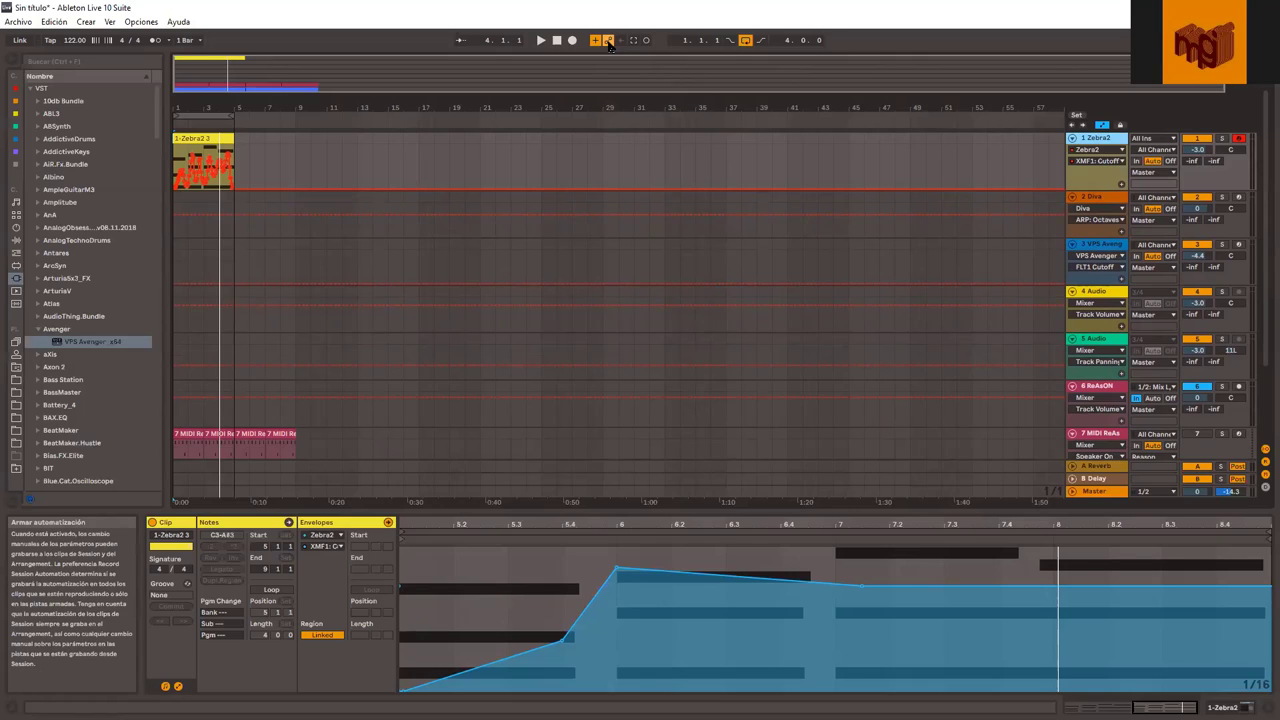
click(608, 41)
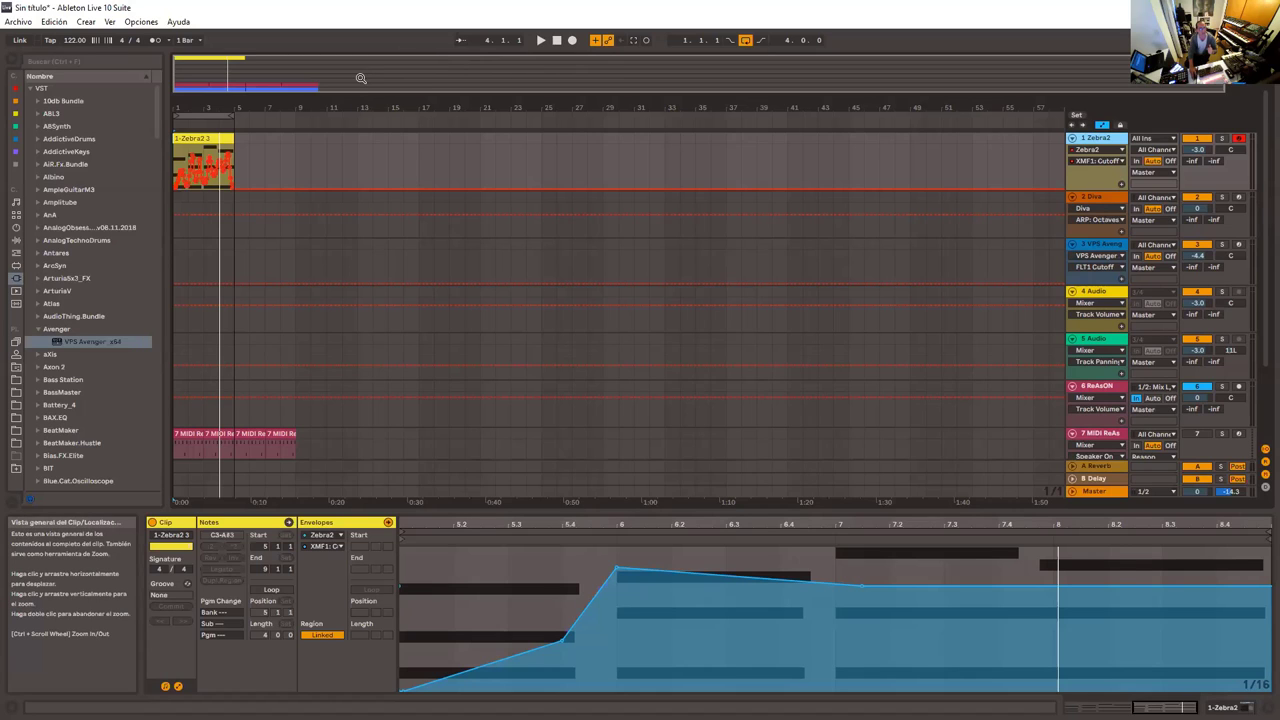
Overdub additional notes onto the Zebra2 clip from bar 1 to bar 4 in arrangement recording, and play the result back
drag(361, 78, 236, 104)
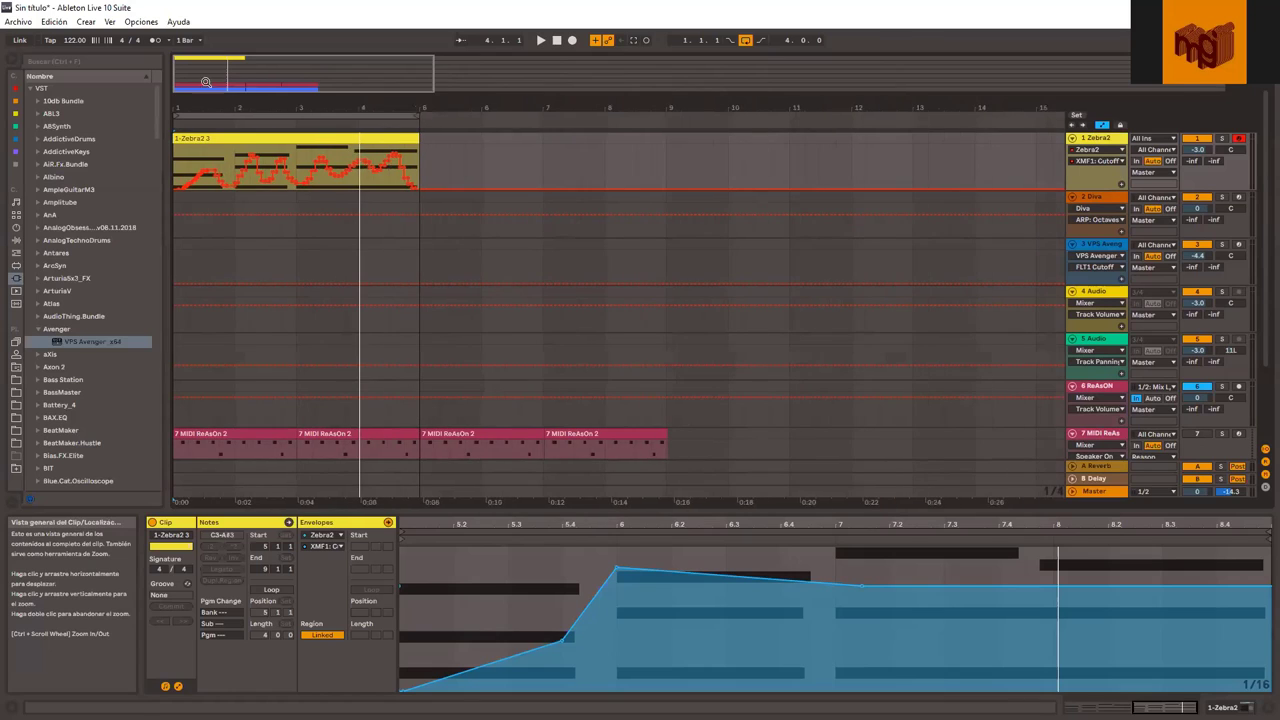
click(570, 42)
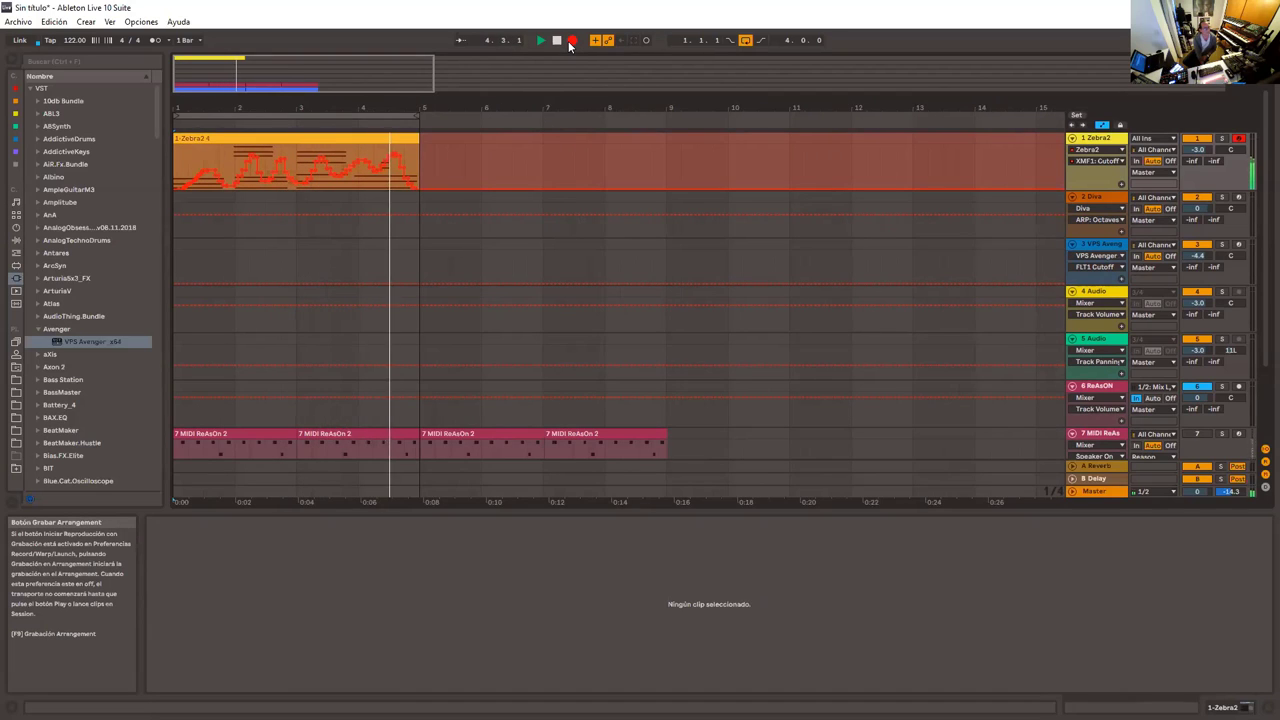
key(space)
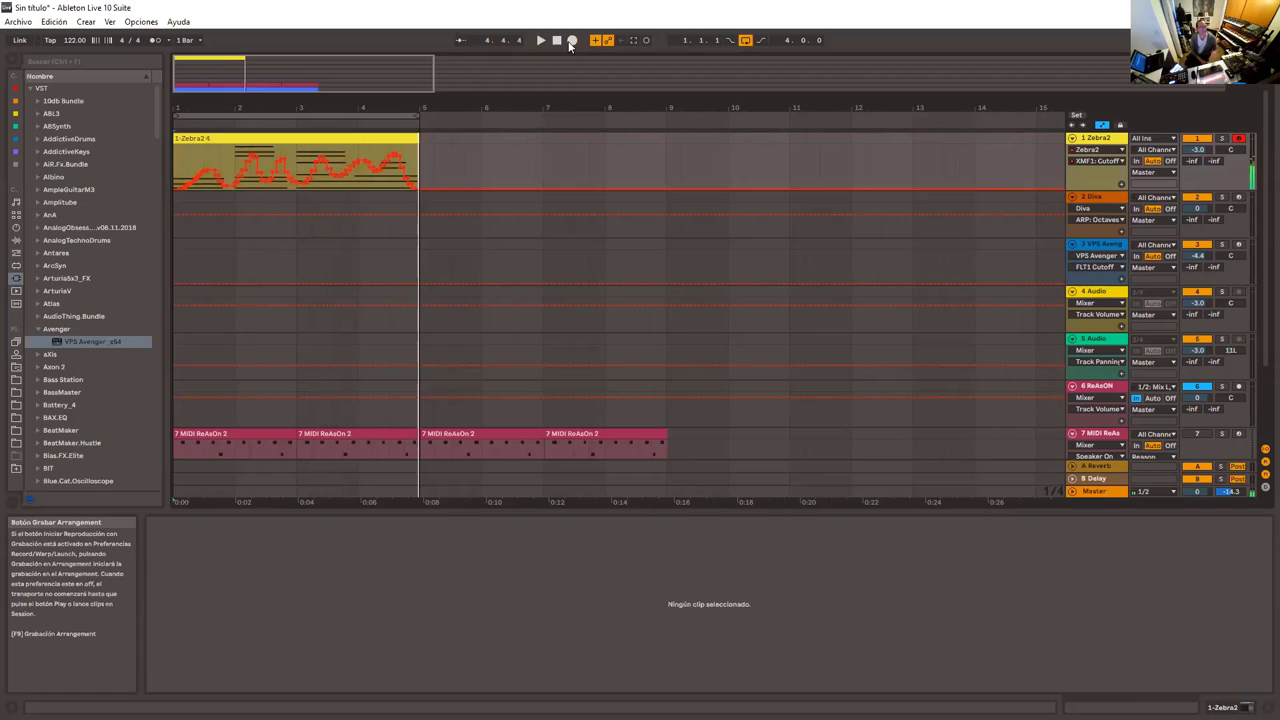
key(space)
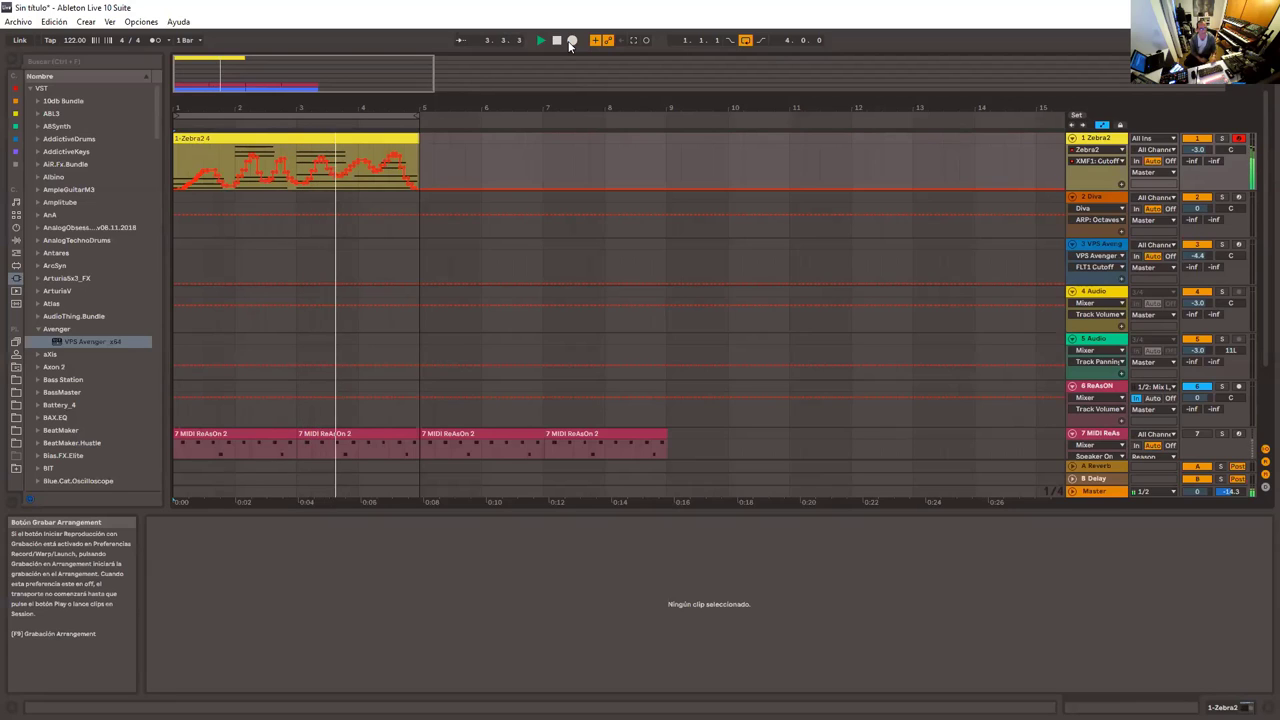
key(space)
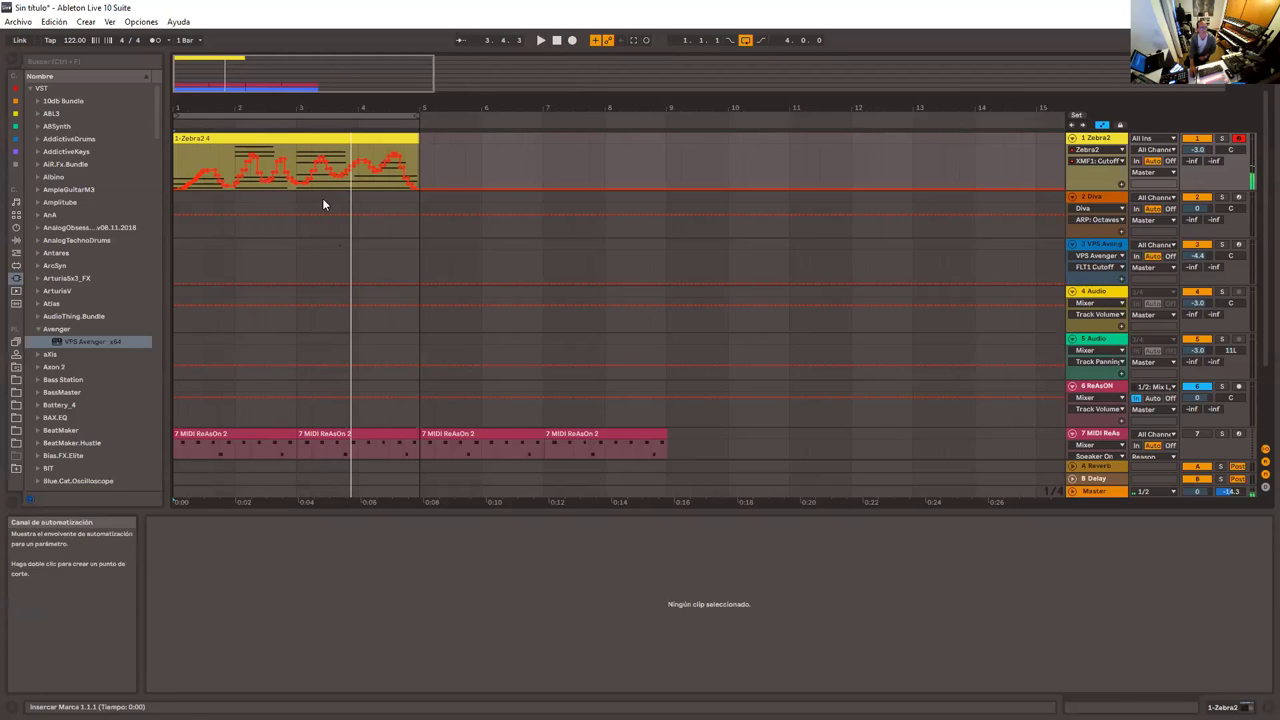
Open the 1-Zebra2 4 clip in an enlarged clip view and hide its envelopes to show the MIDI note editor
click(308, 140)
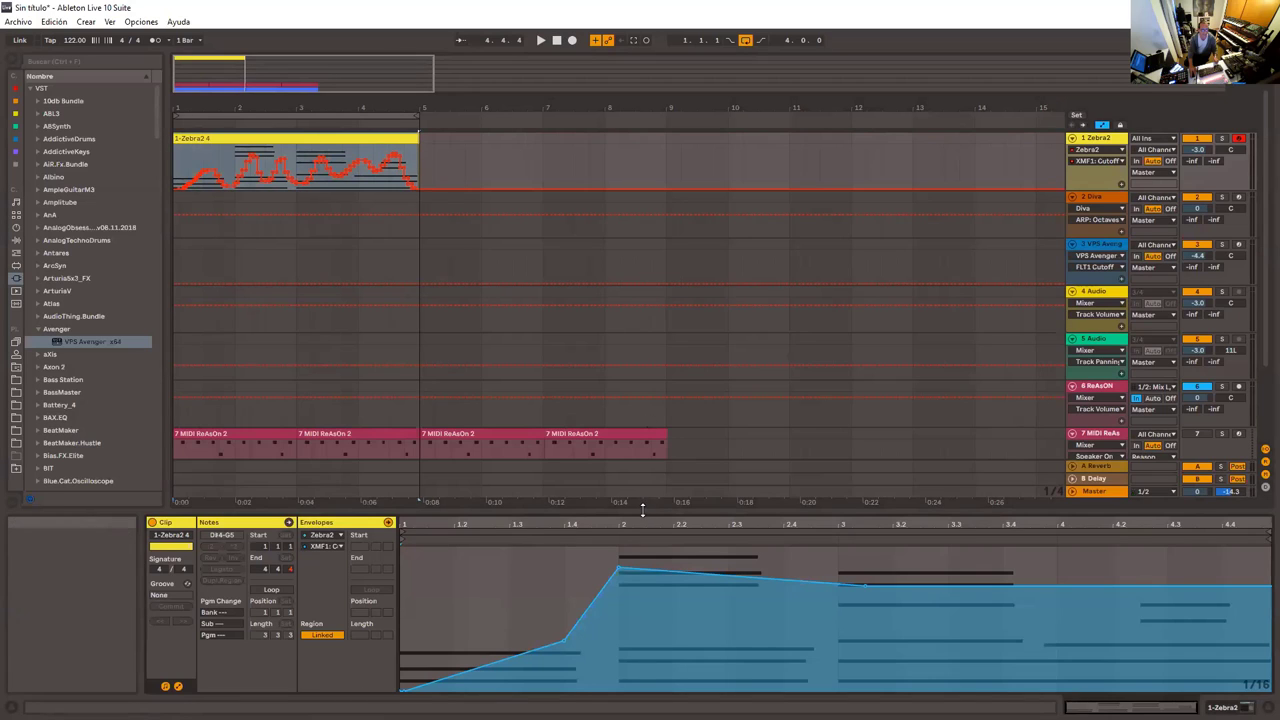
drag(643, 510, 628, 320)
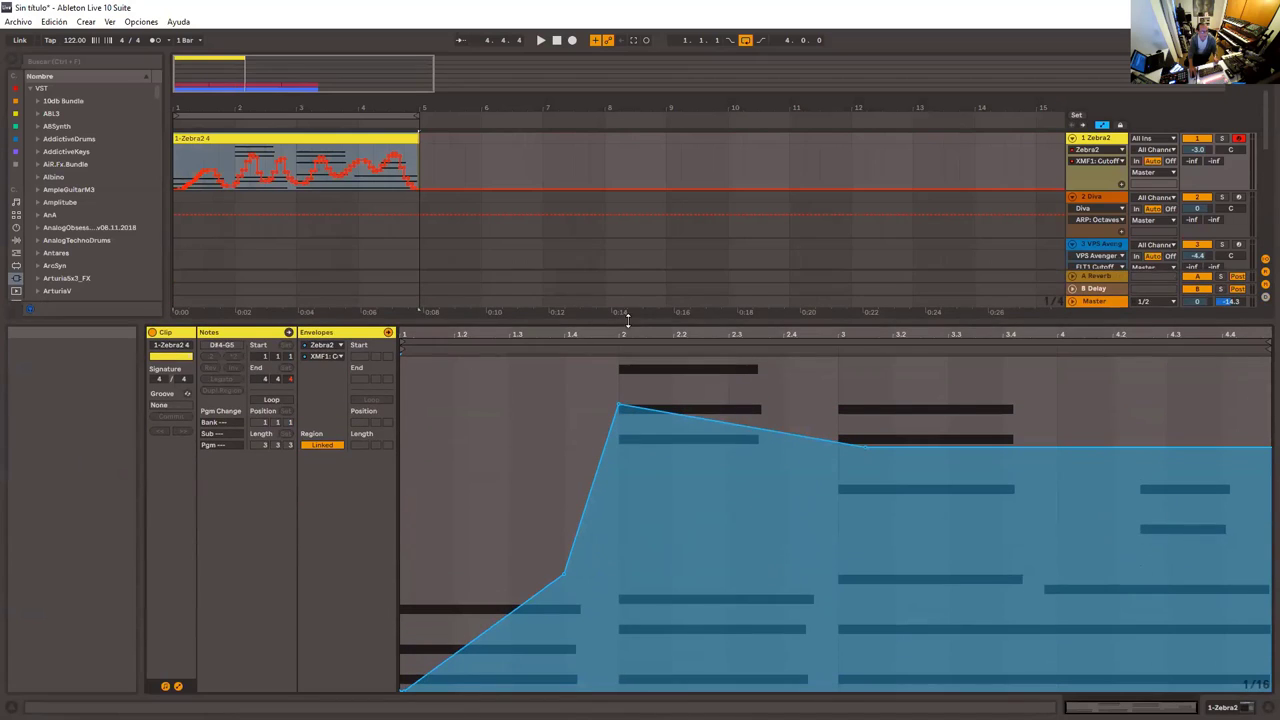
click(178, 687)
click(178, 687)
click(178, 687)
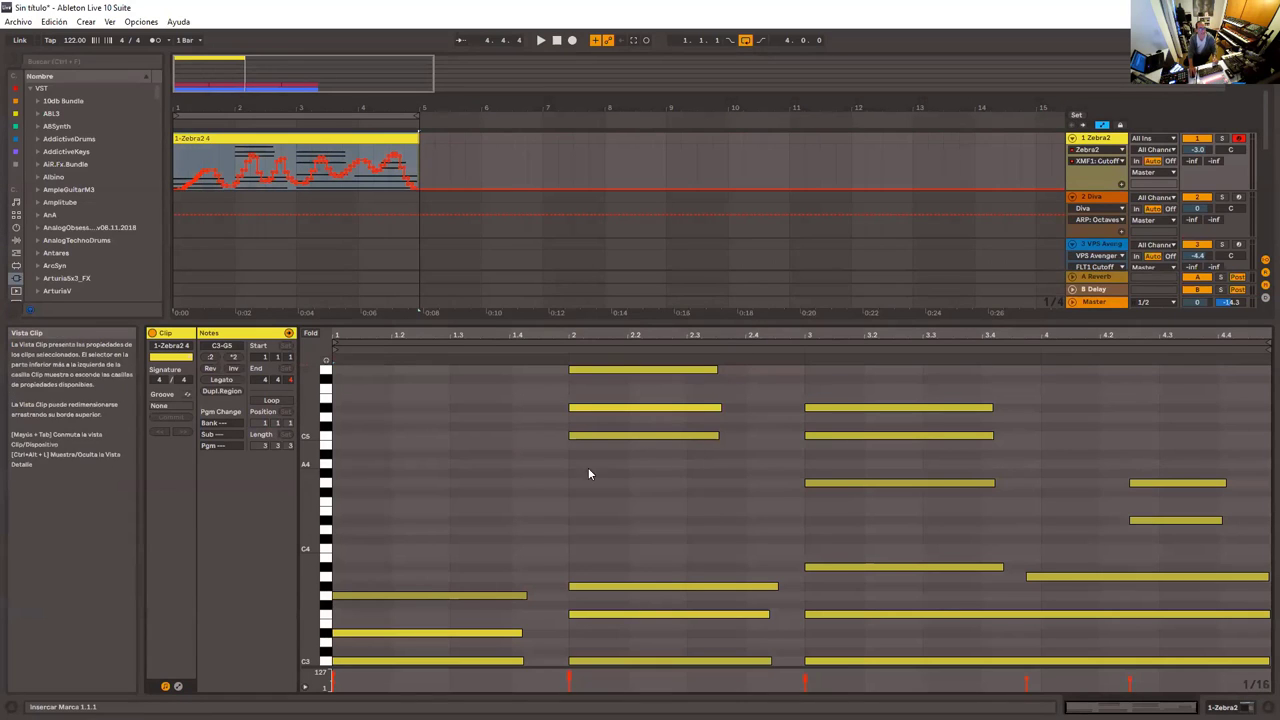
Add an F#4 note at the start of bar 2, lengthen it, and delete it again
double_click(573, 490)
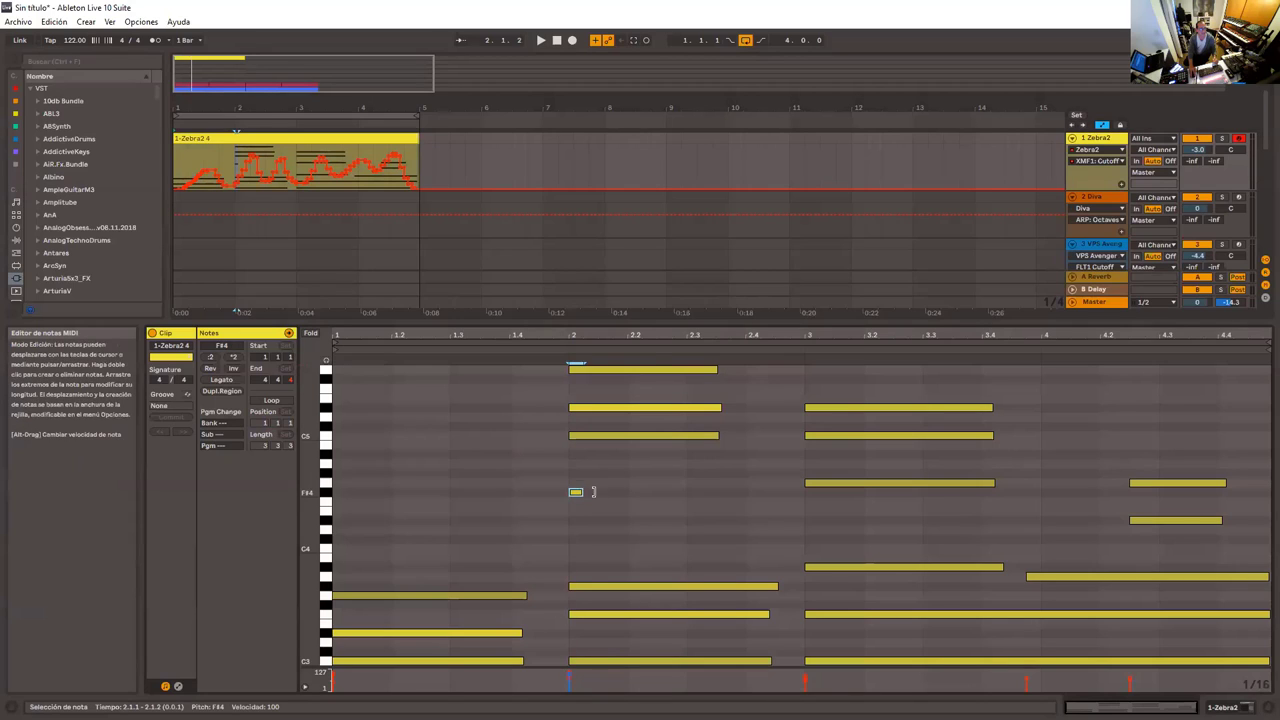
drag(593, 492, 760, 494)
double_click(751, 493)
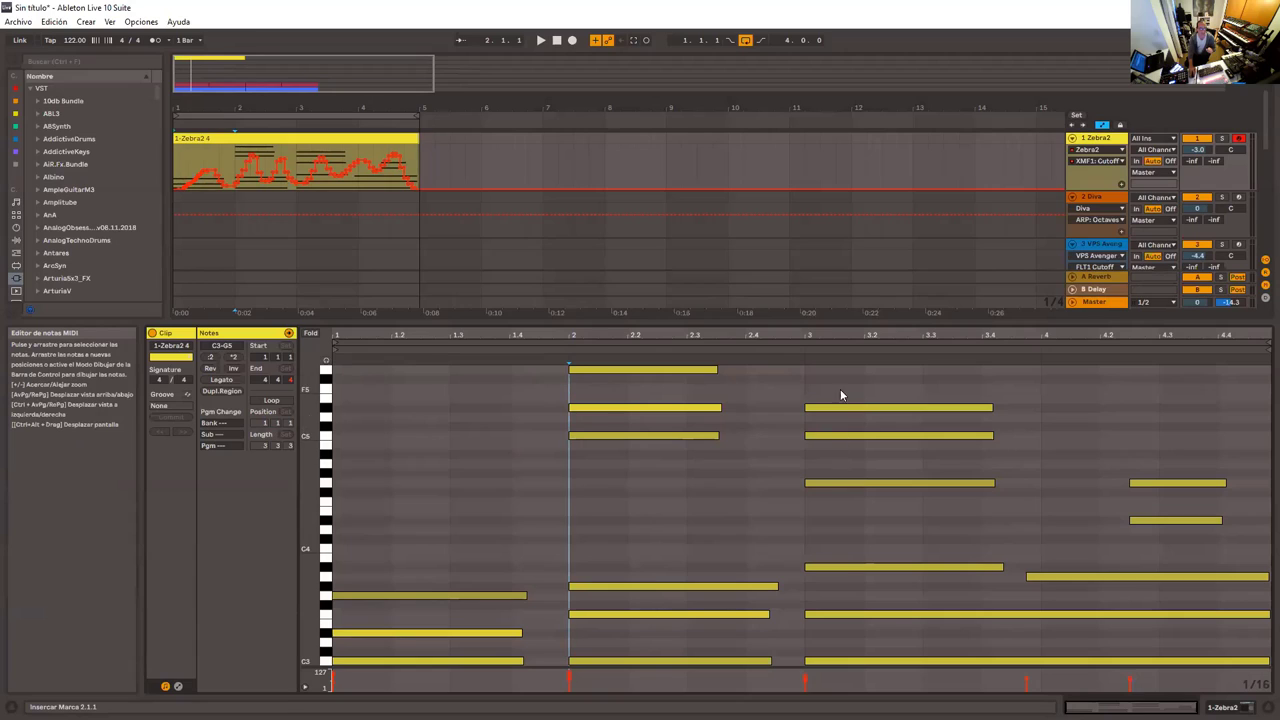
Deactivate the C5 and D#5 notes at the start of bar 3 in the clip
drag(836, 380, 893, 451)
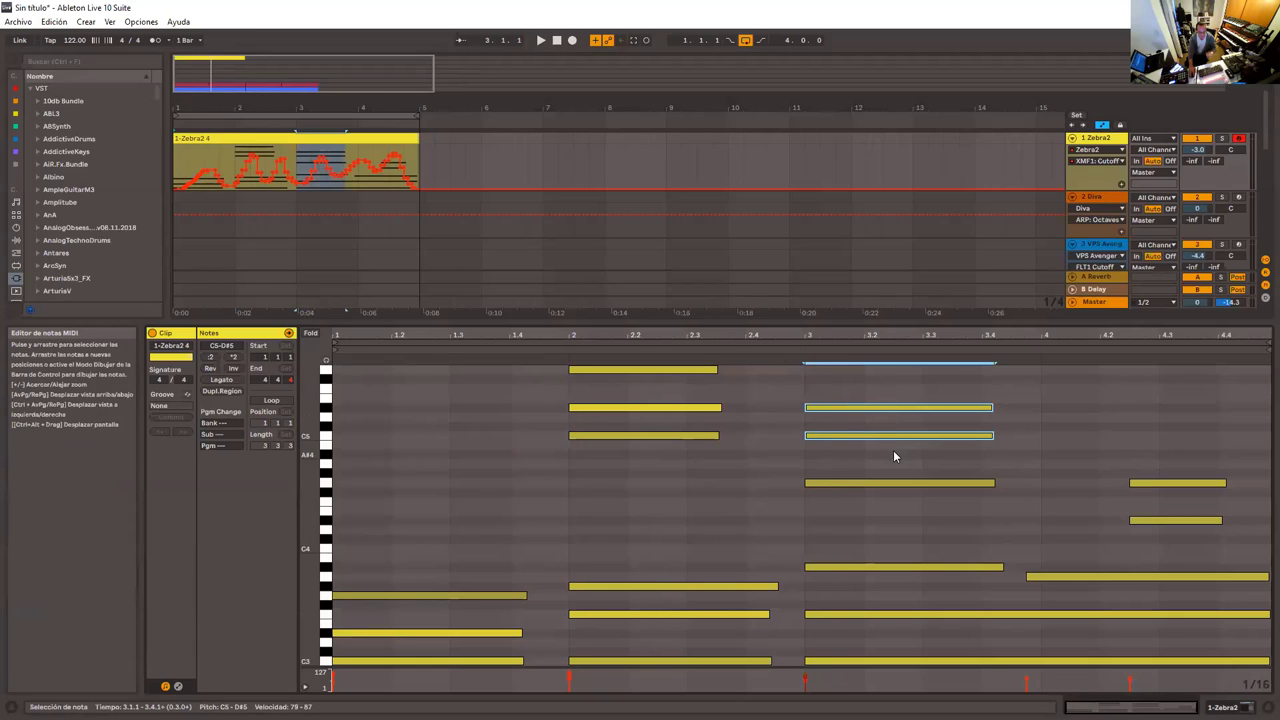
key(0)
click(898, 452)
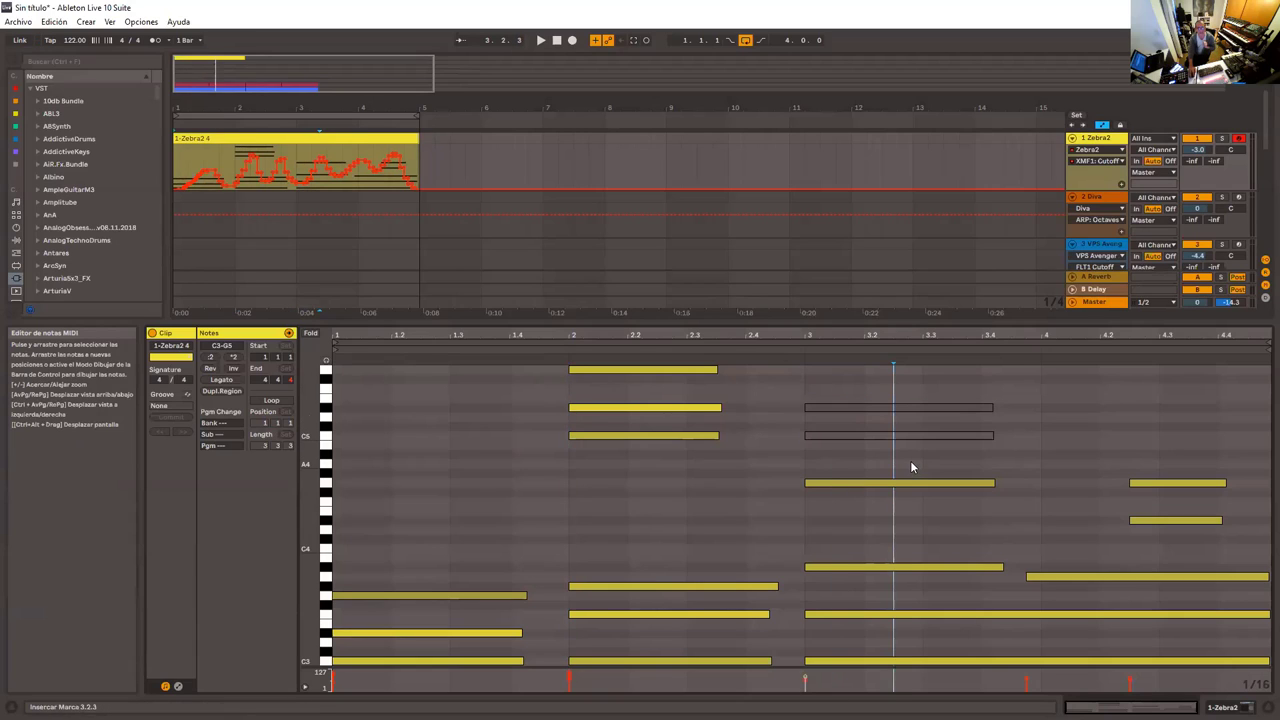
drag(1001, 447, 856, 449)
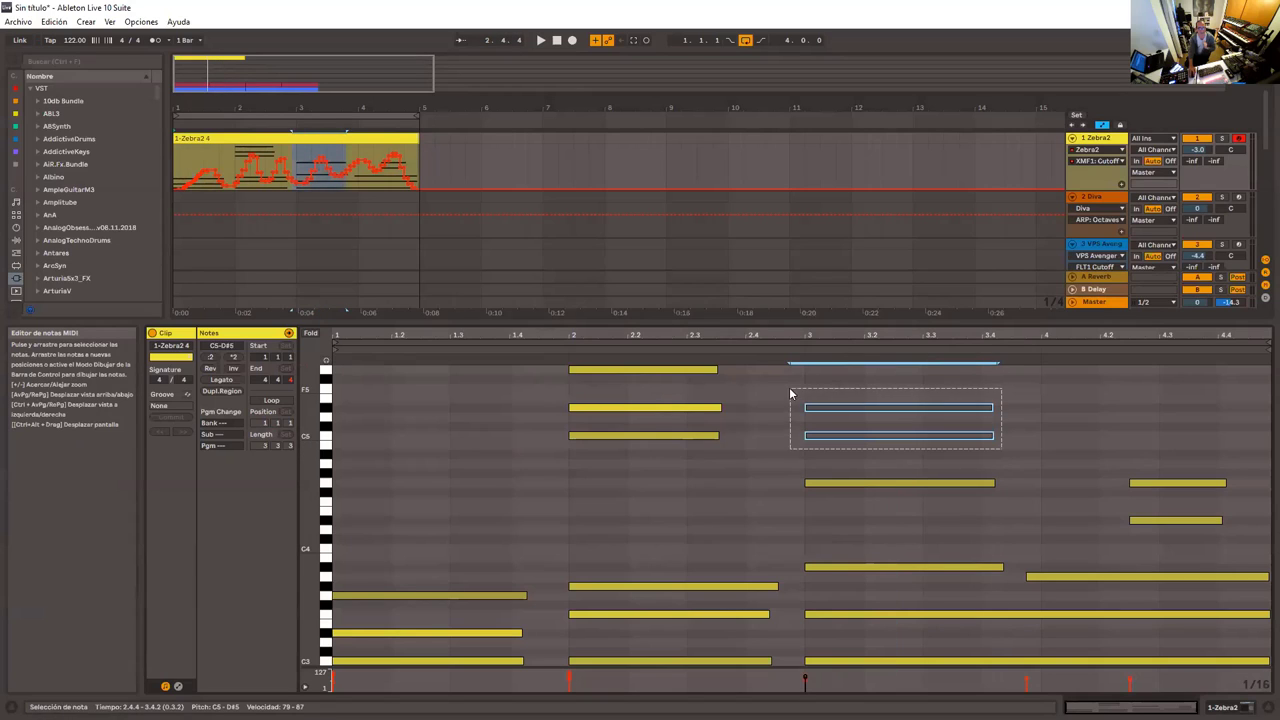
click(642, 388)
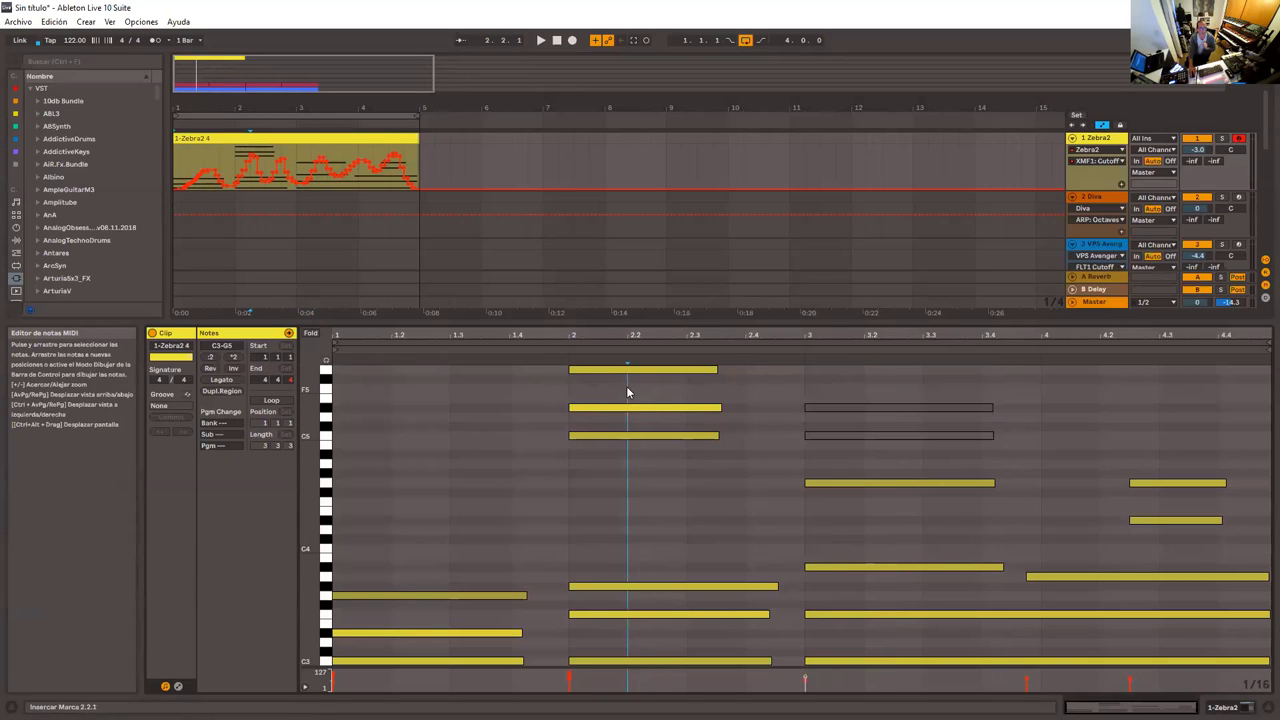
Deactivate the D#5 note in bar 2 and play the arrangement to hear the clip without the deactivated notes
drag(628, 389, 645, 422)
key(0)
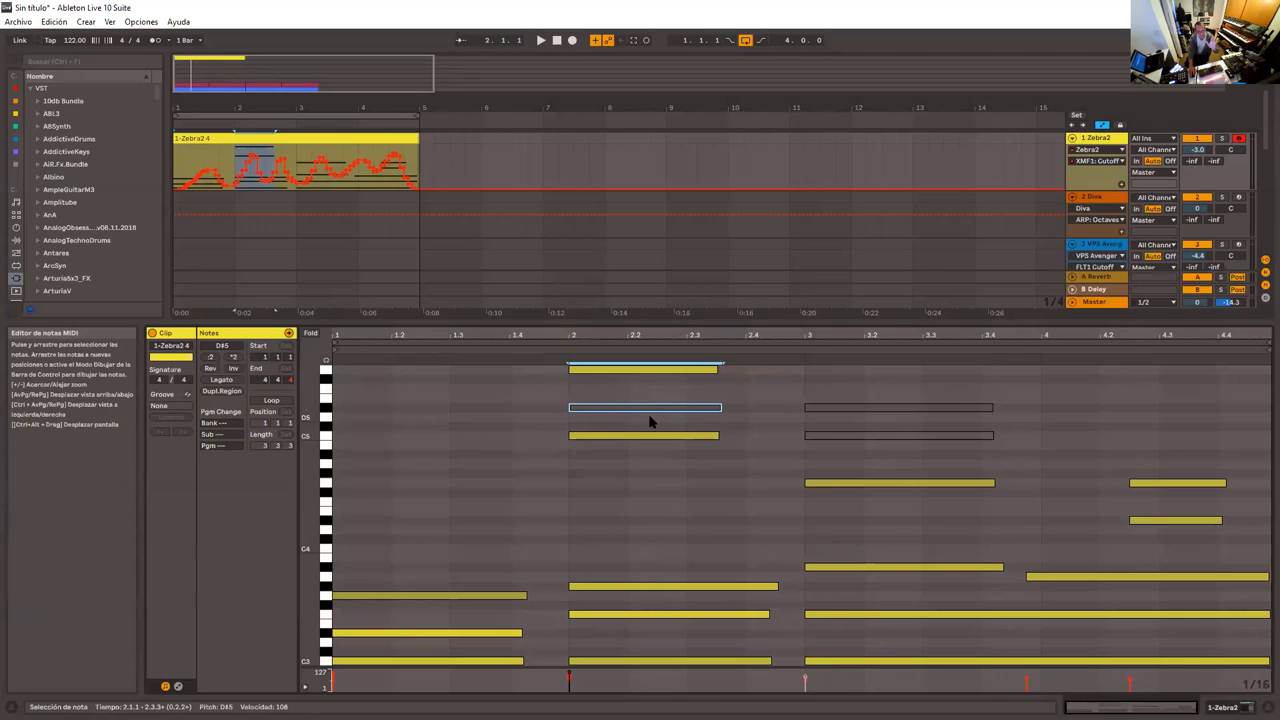
click(566, 511)
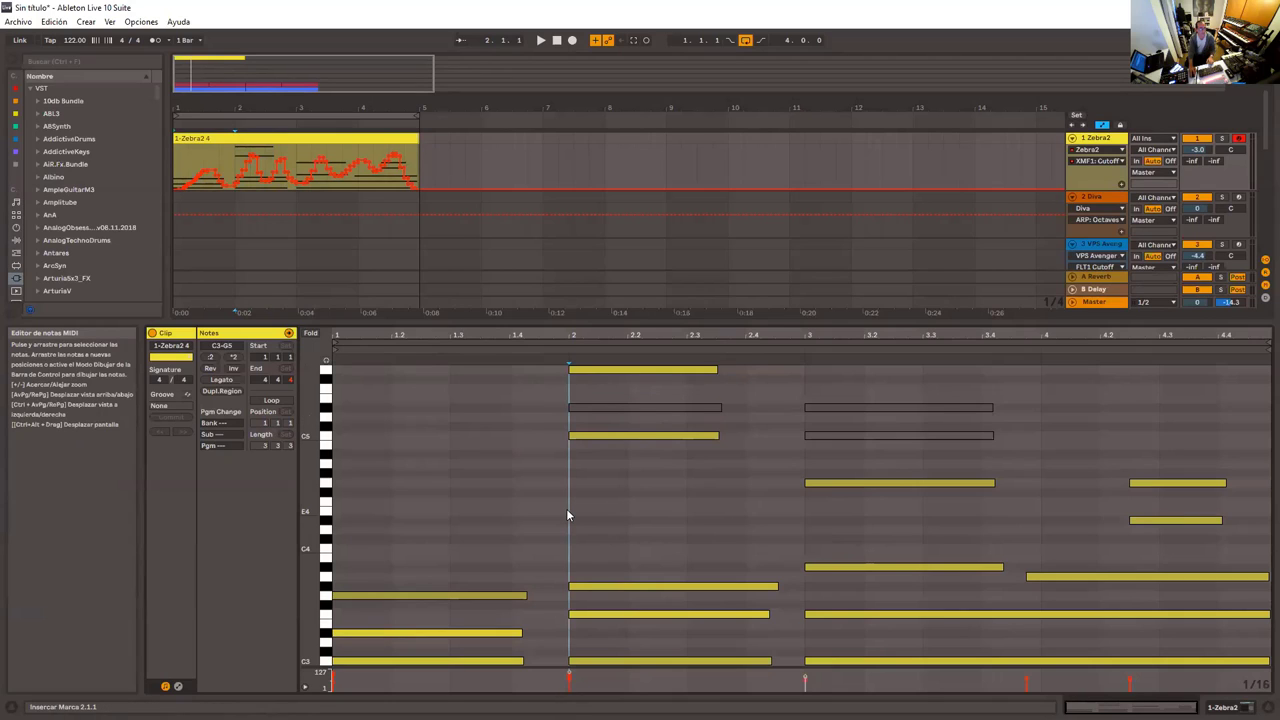
key(space)
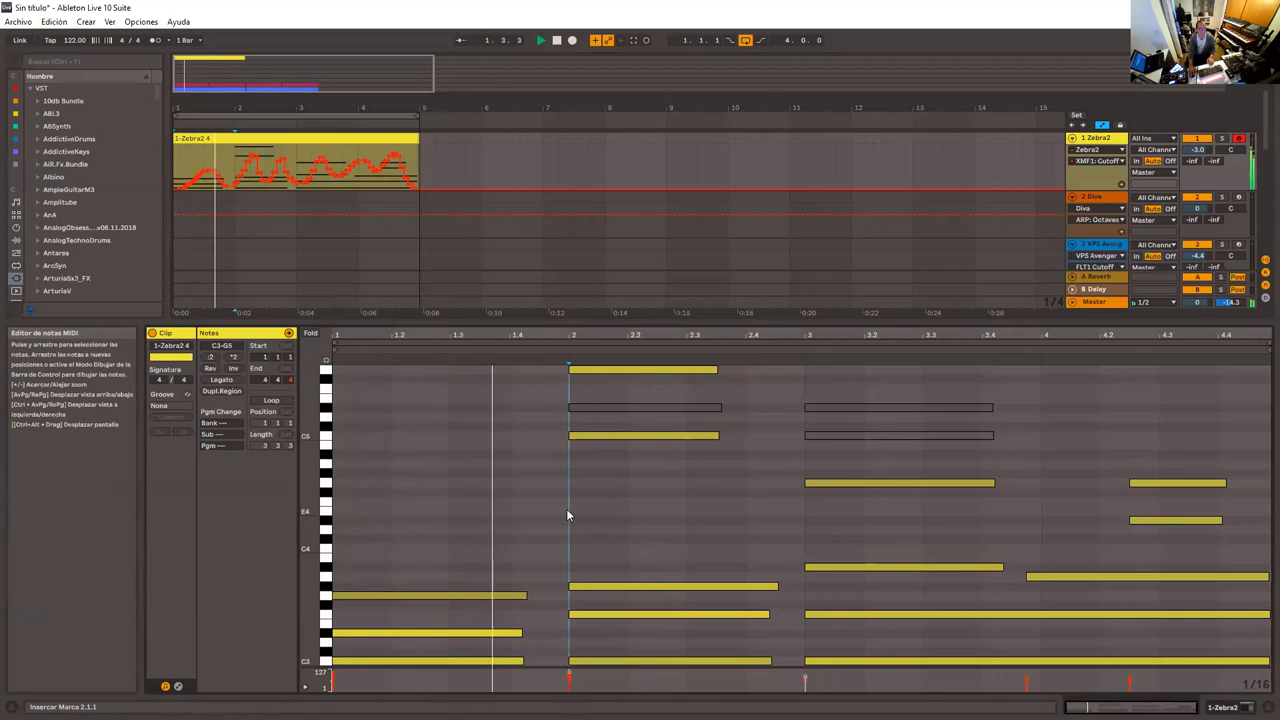
key(space)
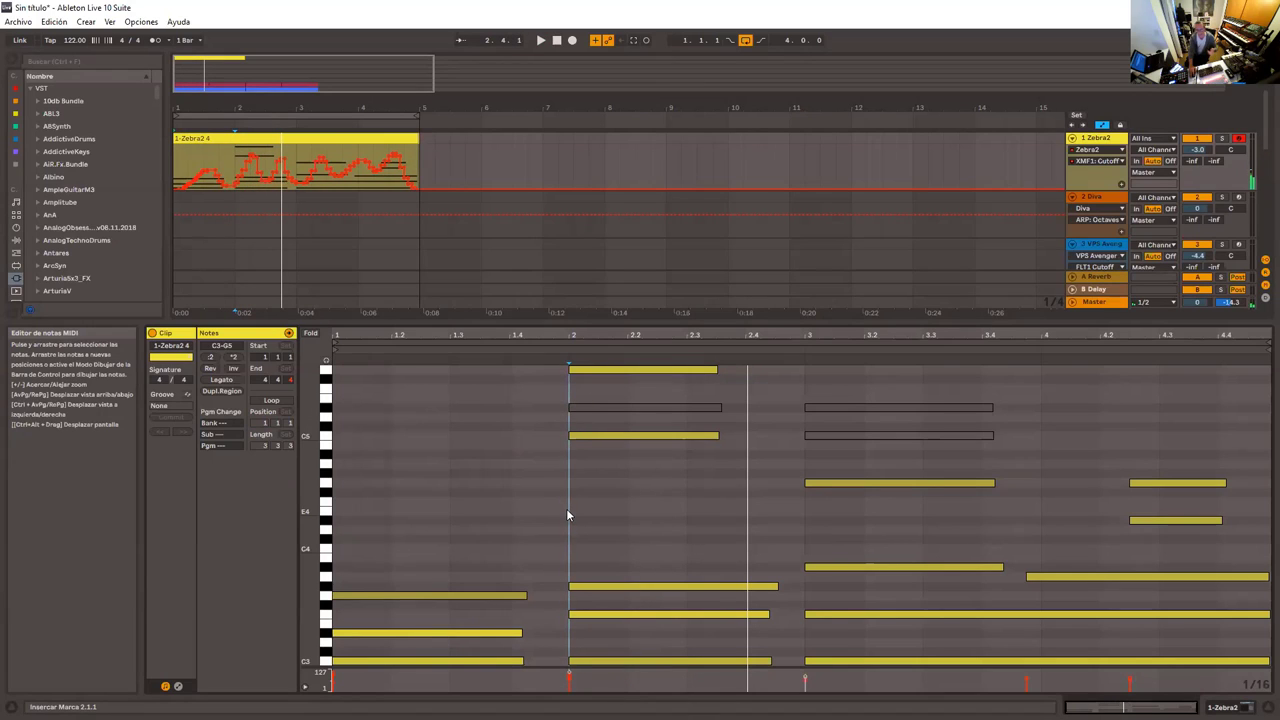
Reactivate the D#5 note in bar 2 and the C5 and D#5 notes in bar 3
drag(655, 395, 687, 419)
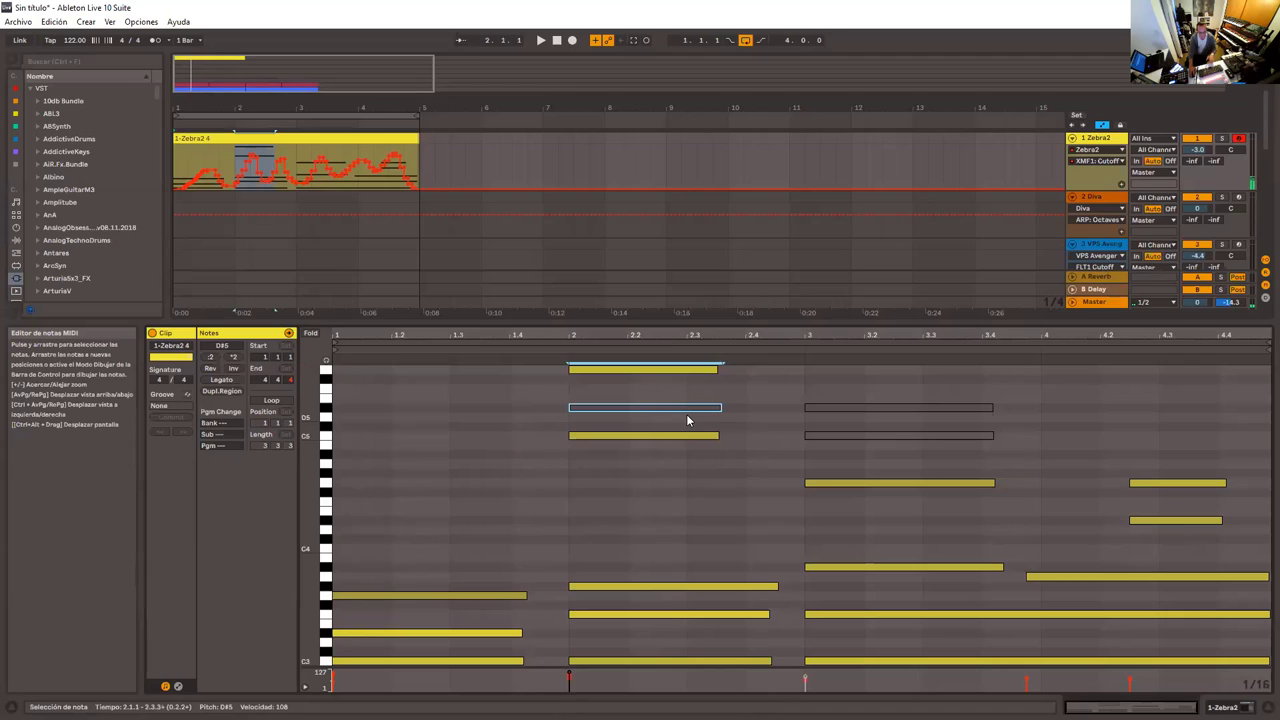
key(0)
drag(820, 392, 881, 452)
key(0)
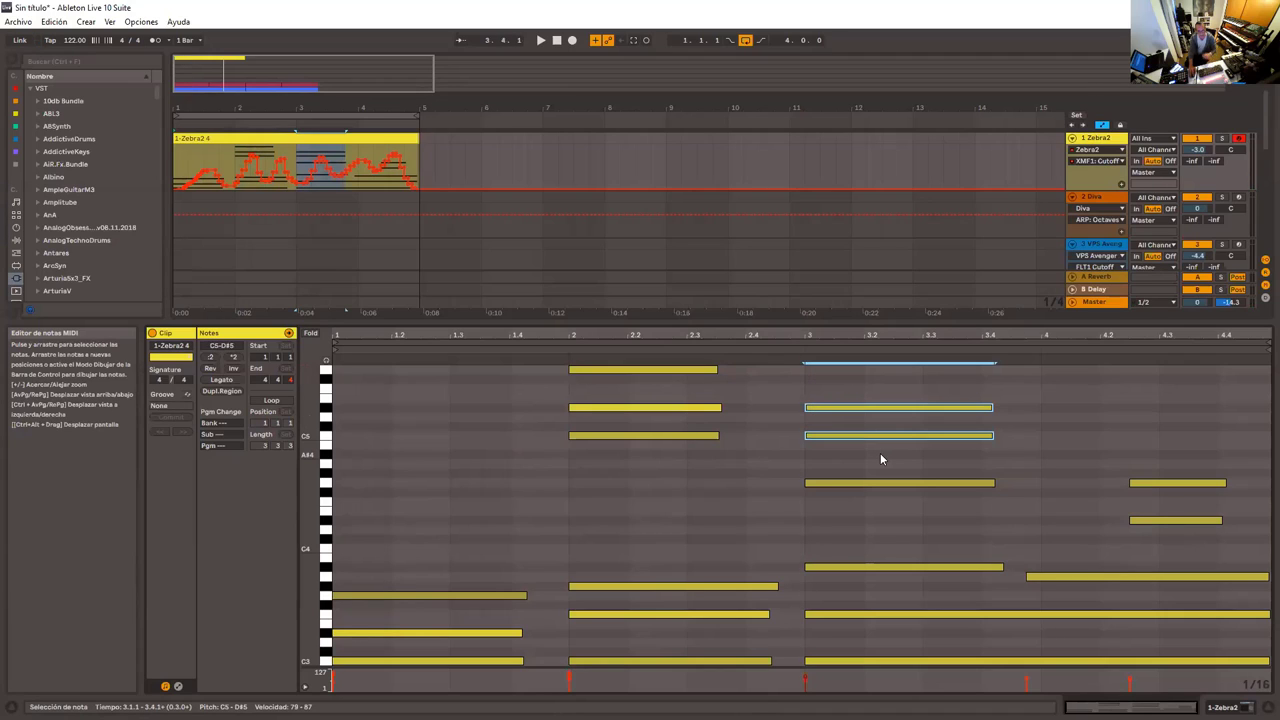
click(745, 517)
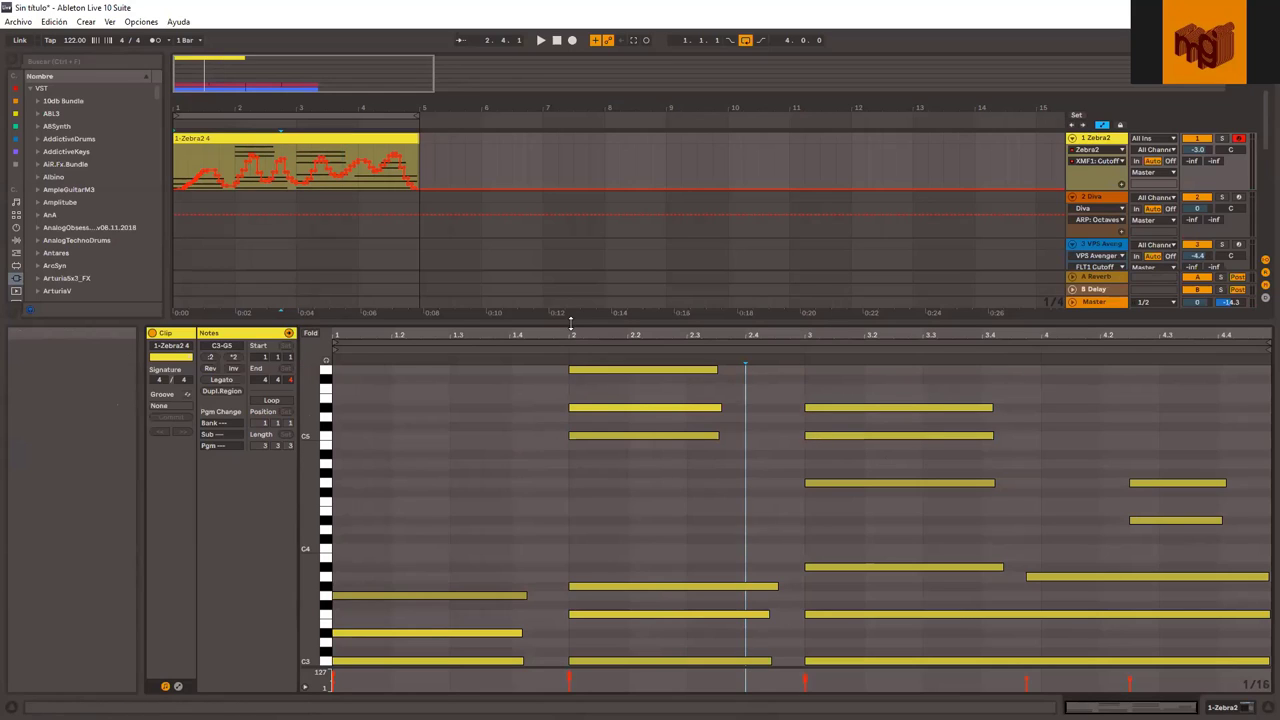
Deactivate the whole 1-Zebra2 4 clip in the arrangement and reactivate it
click(385, 140)
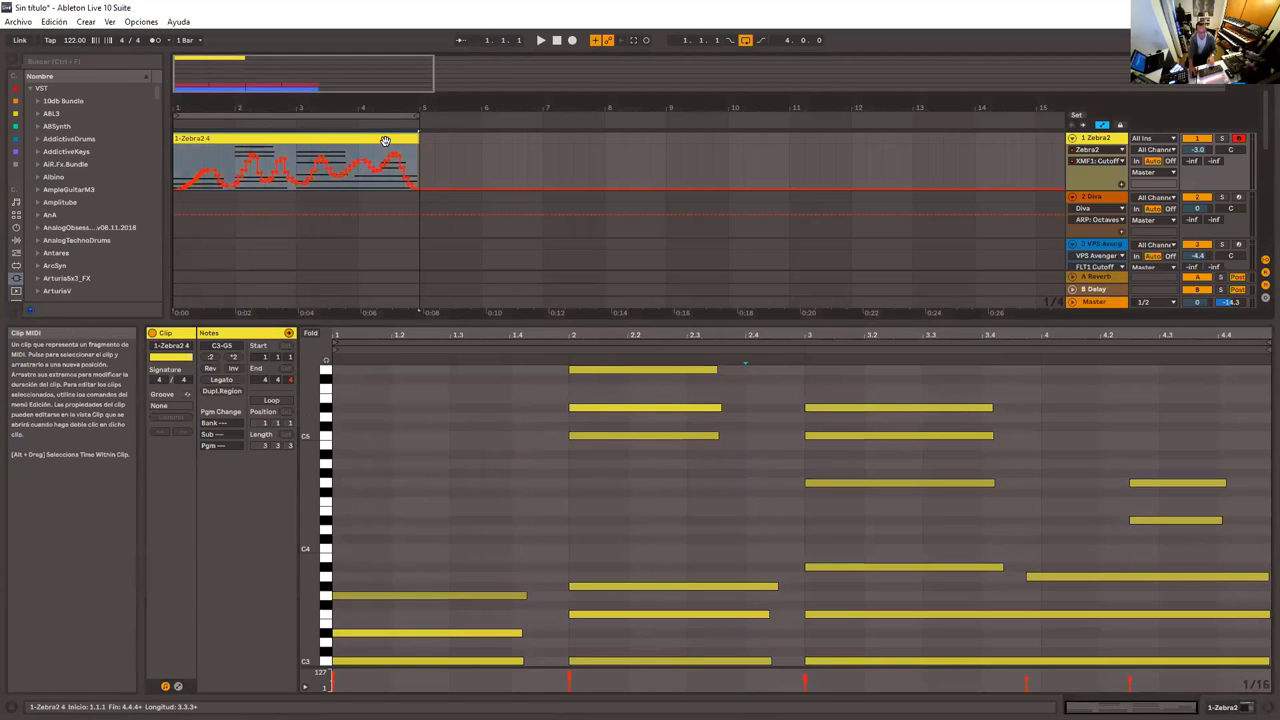
key(0)
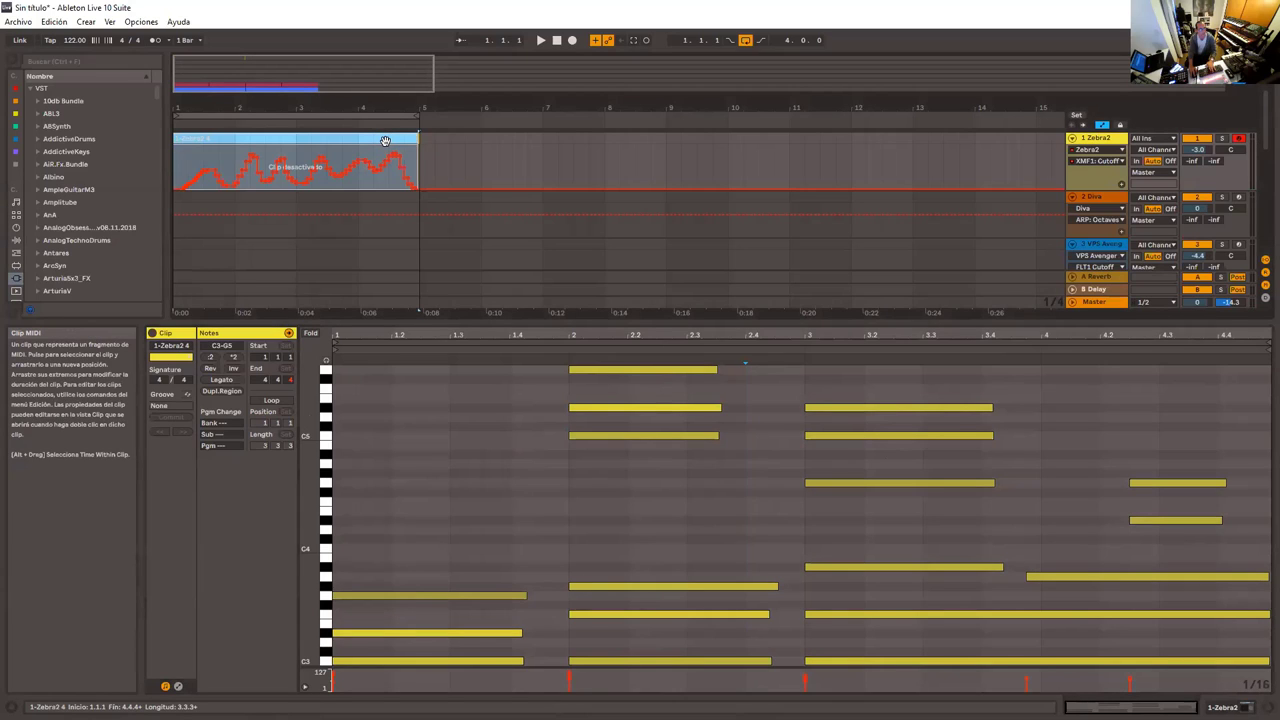
key(0)
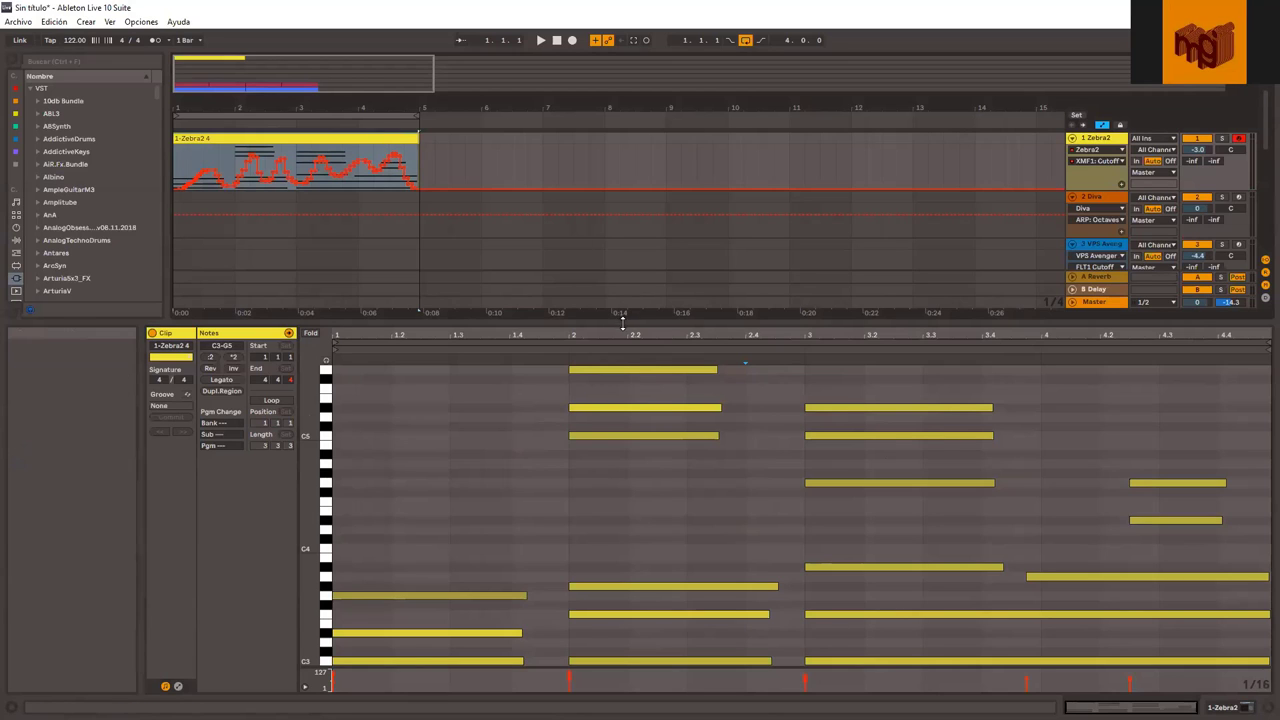
Reduce the clip view's height and split the 1-Zebra2 4 clip at the start of bar 3
drag(622, 322, 630, 486)
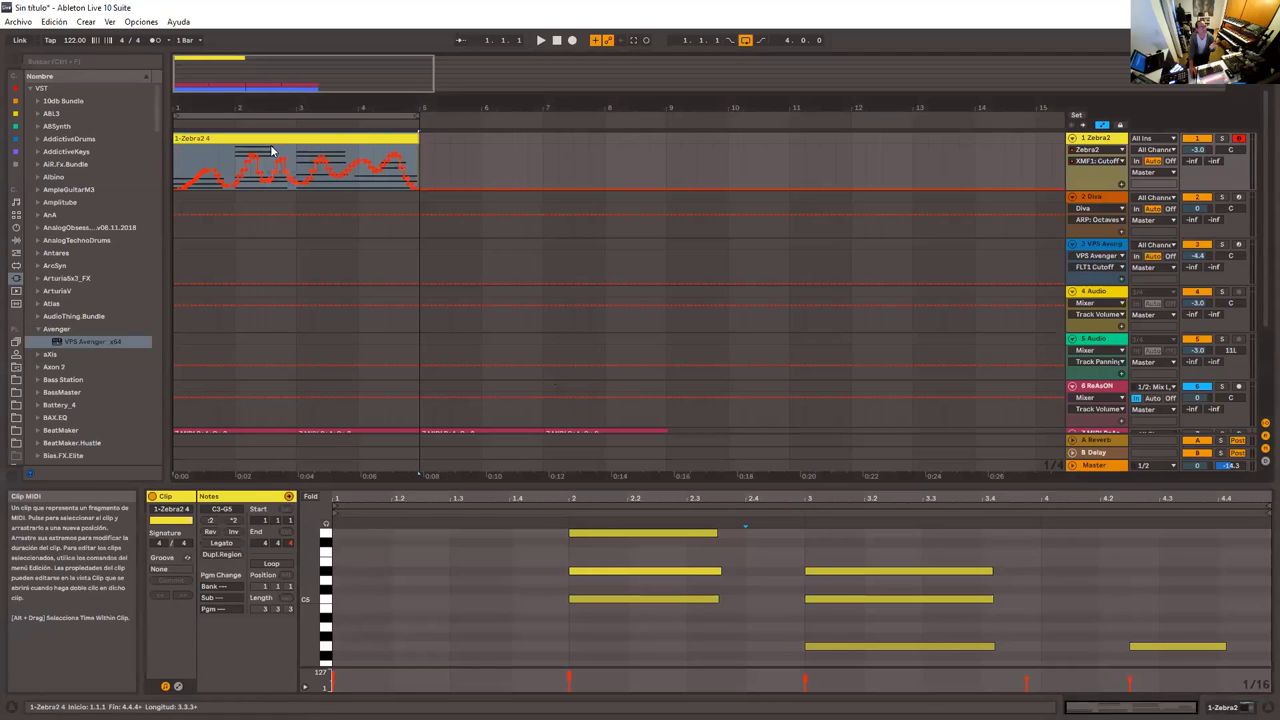
click(297, 172)
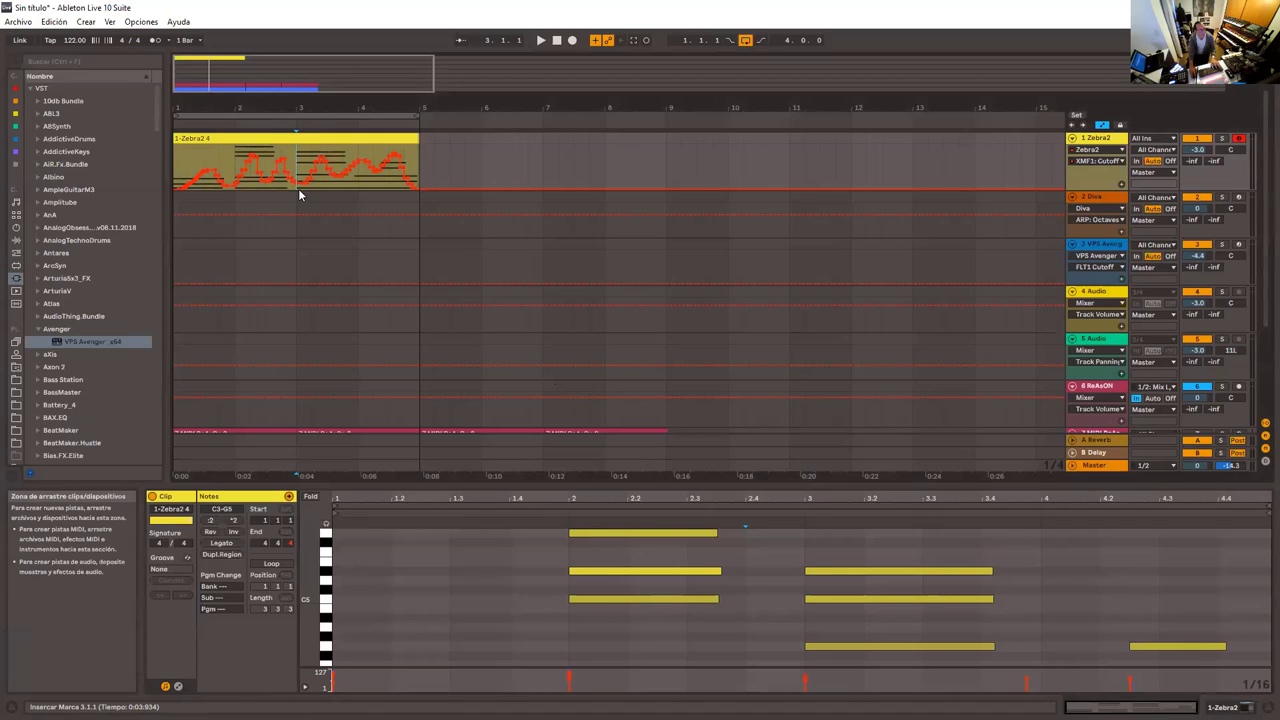
key(ctrl+e)
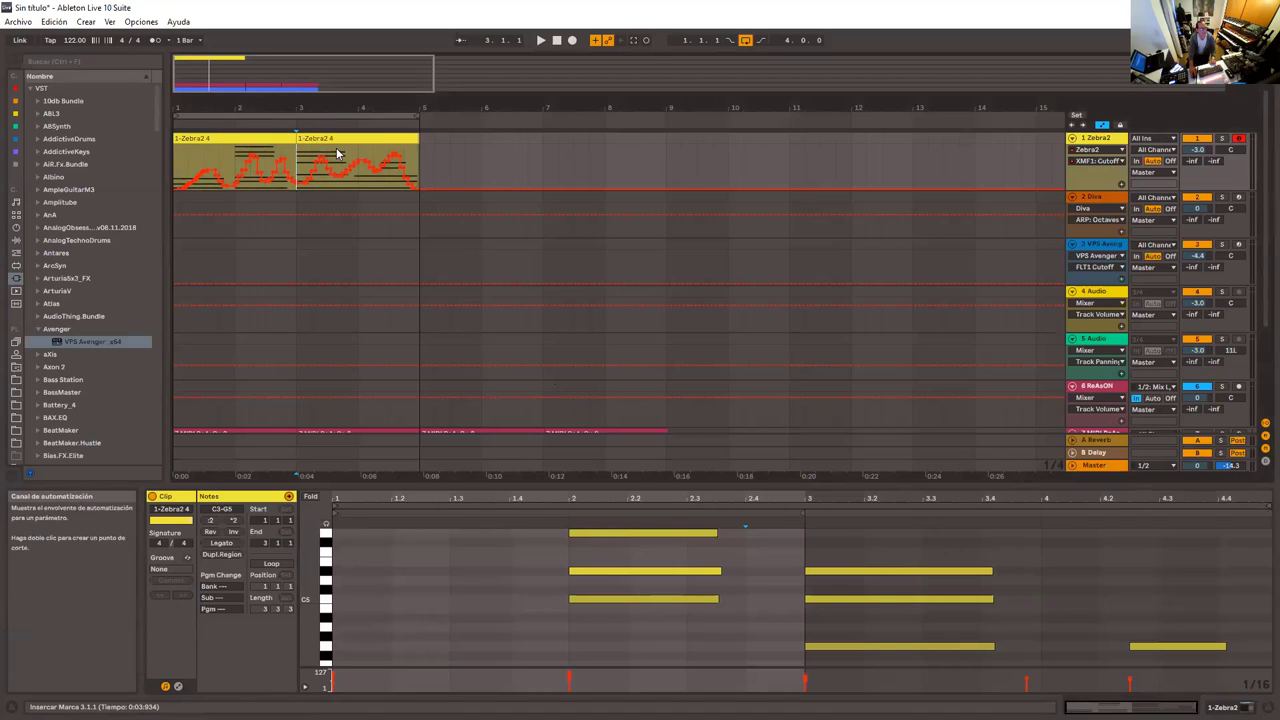
Try moving the split clip's second half to position 6.2.1 along with its automation, and undo the move
drag(337, 135, 542, 132)
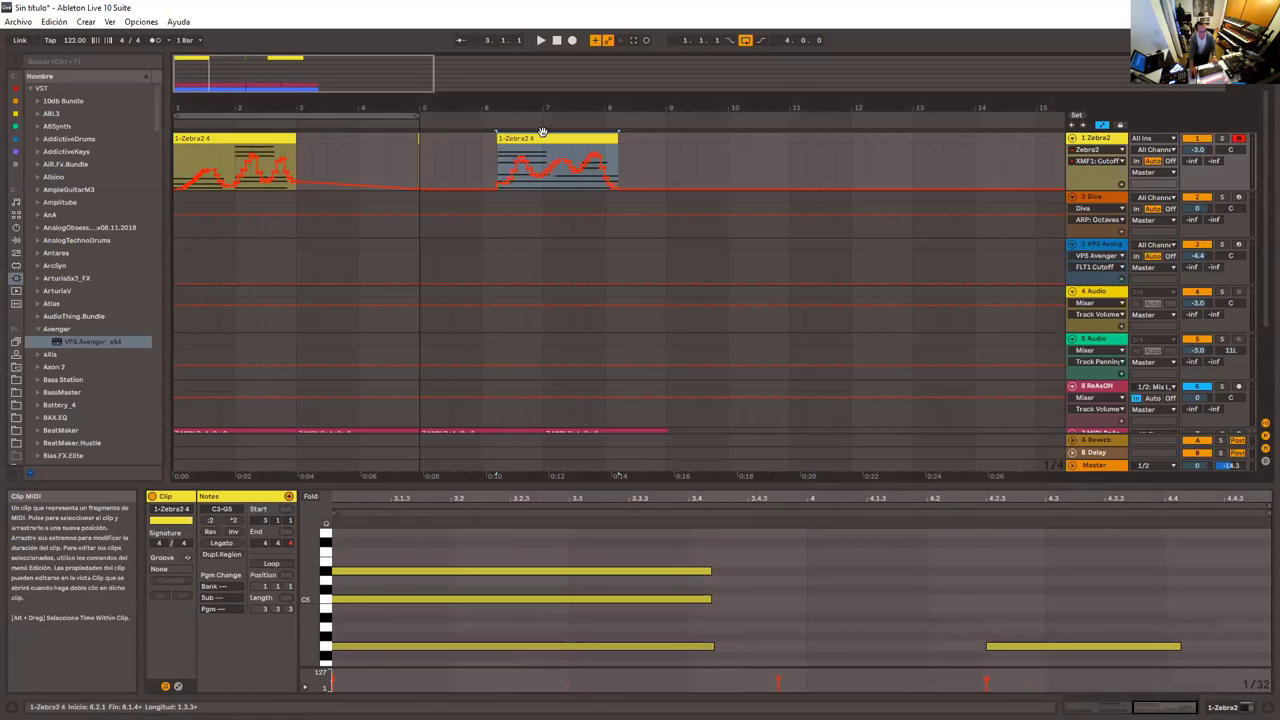
key(ctrl+z)
click(248, 172)
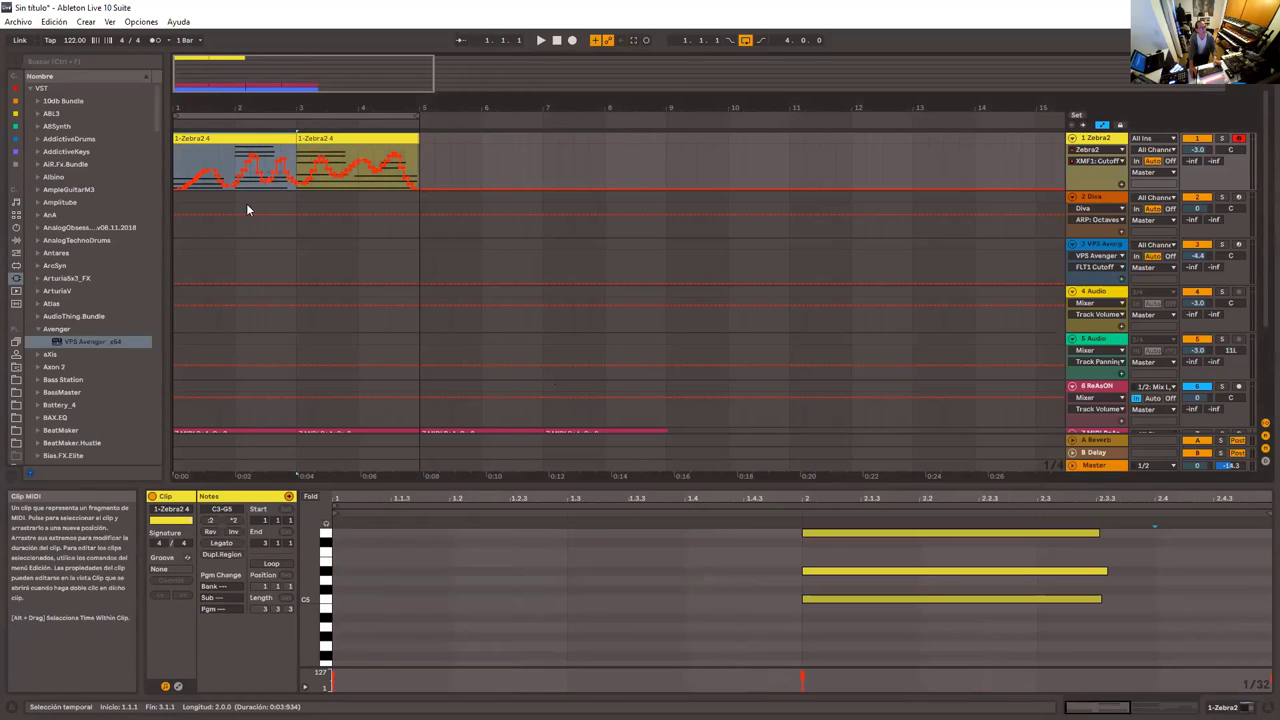
Try duplicating the split 1-Zebra2 4 clip's second half three times, and undo the duplicates
click(349, 140)
key(ctrl+d)
key(ctrl+d)
key(ctrl+d)
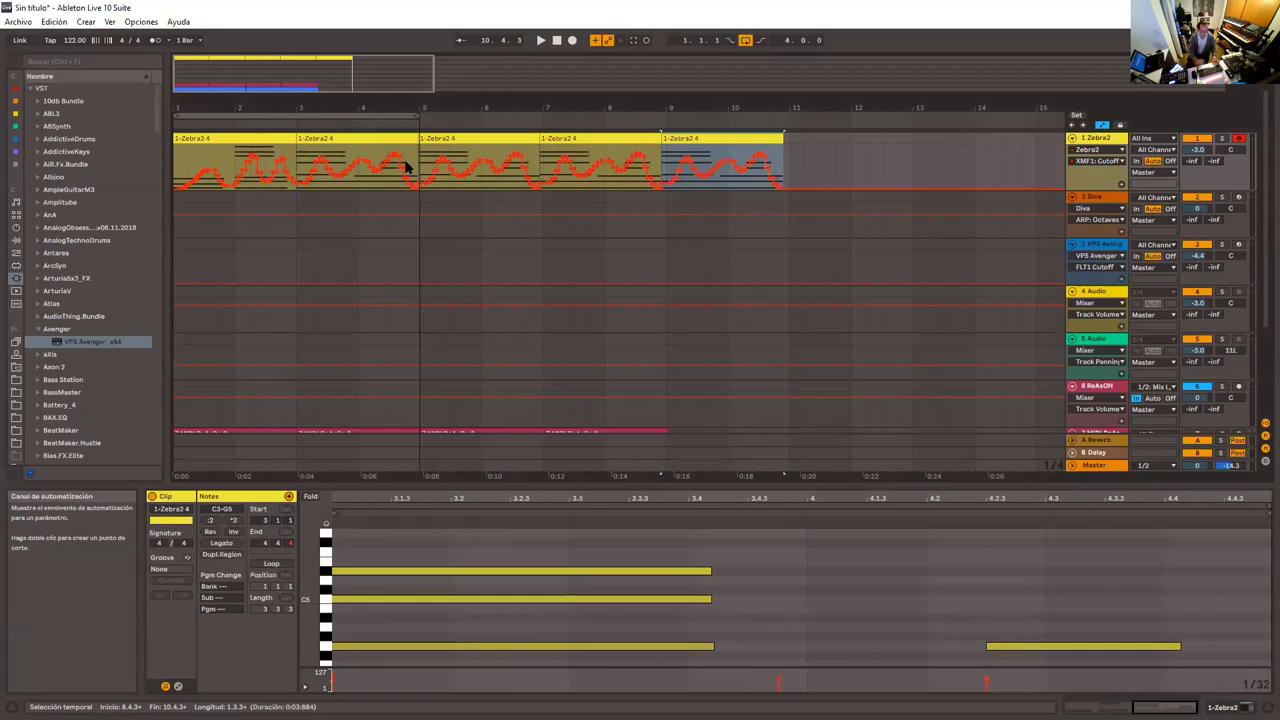
key(ctrl+z)
key(ctrl+z)
key(ctrl+z)
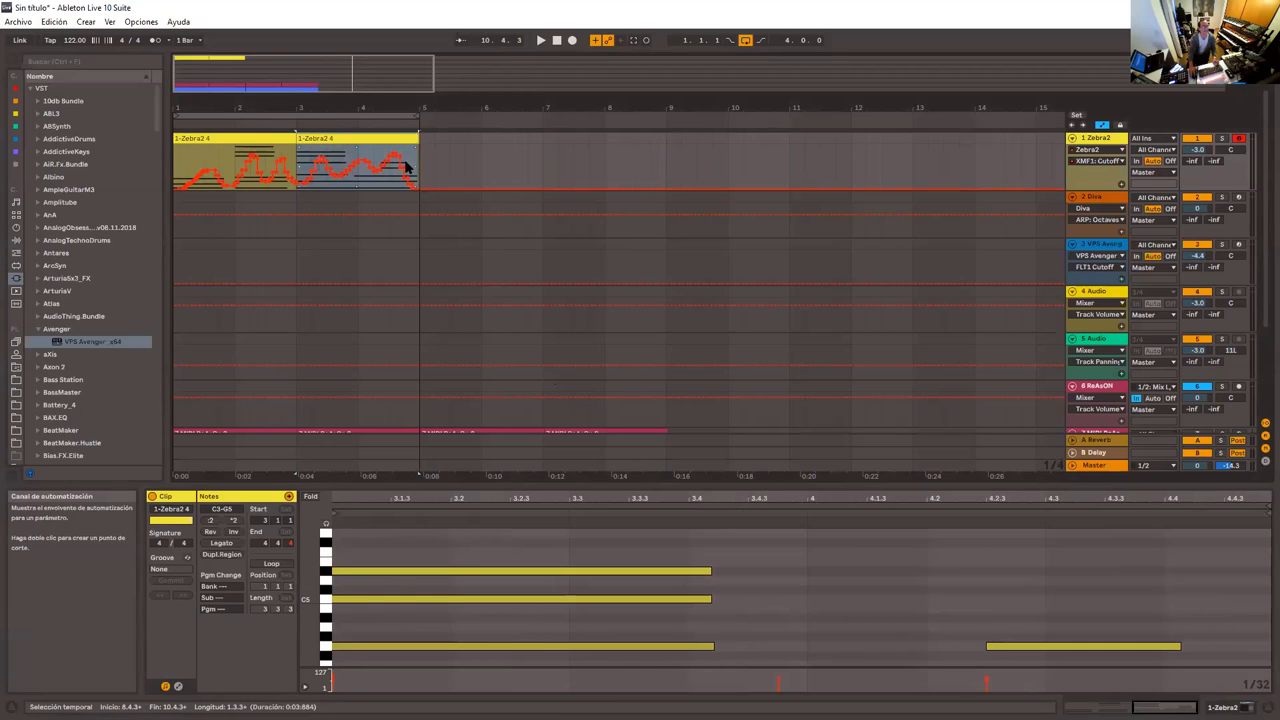
Consolidate the two 1-Zebra2 4 clips into a single clip starting at bar 1
drag(400, 66, 233, 86)
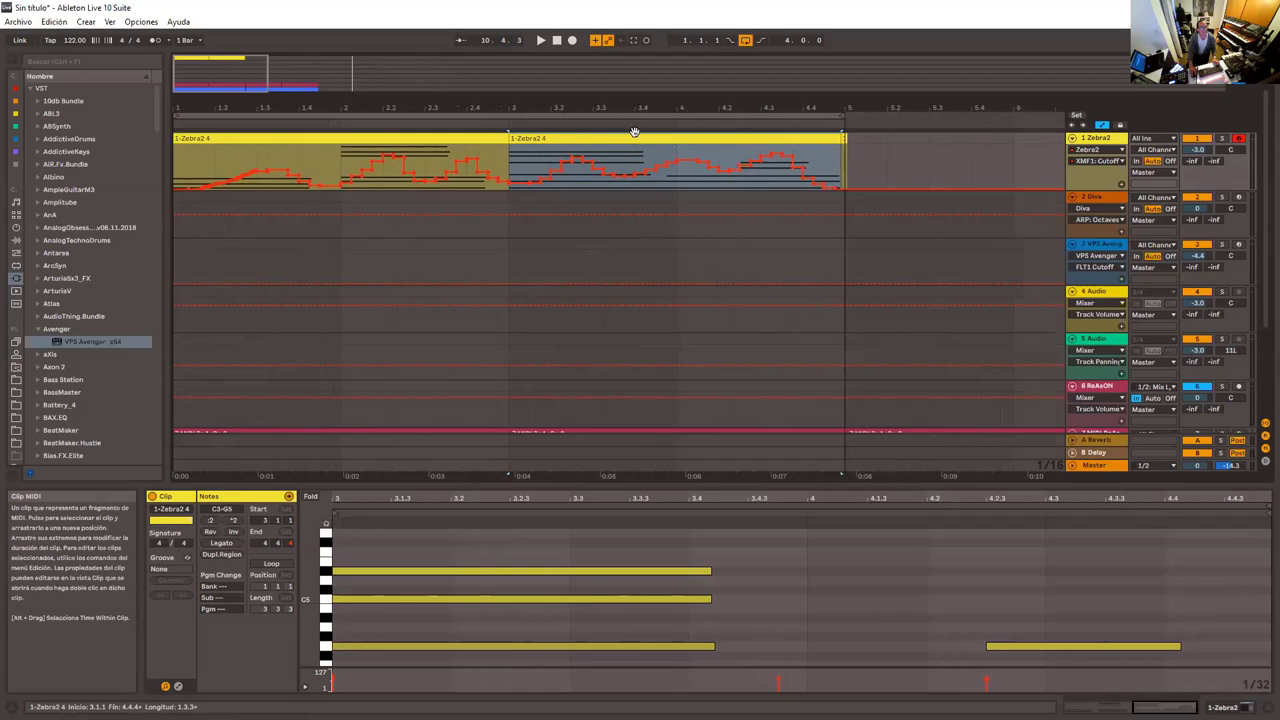
click(875, 160)
click(842, 139)
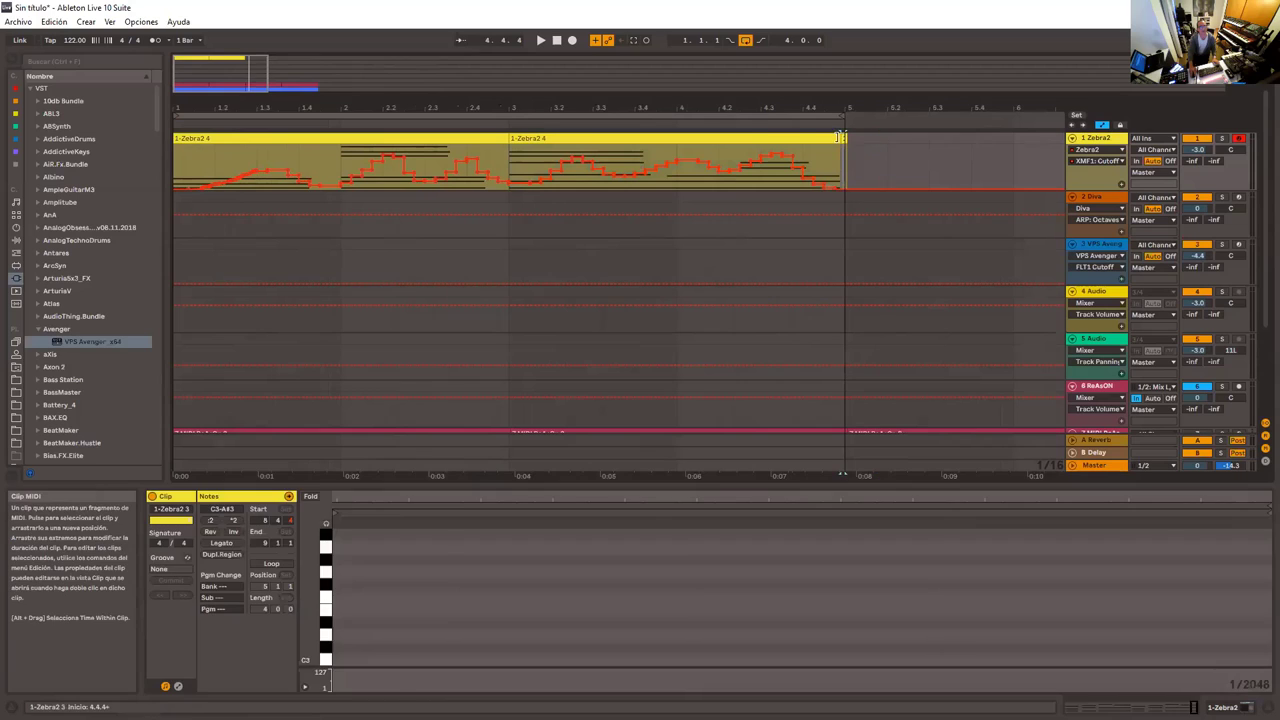
shift+click(750, 138)
shift+click(477, 138)
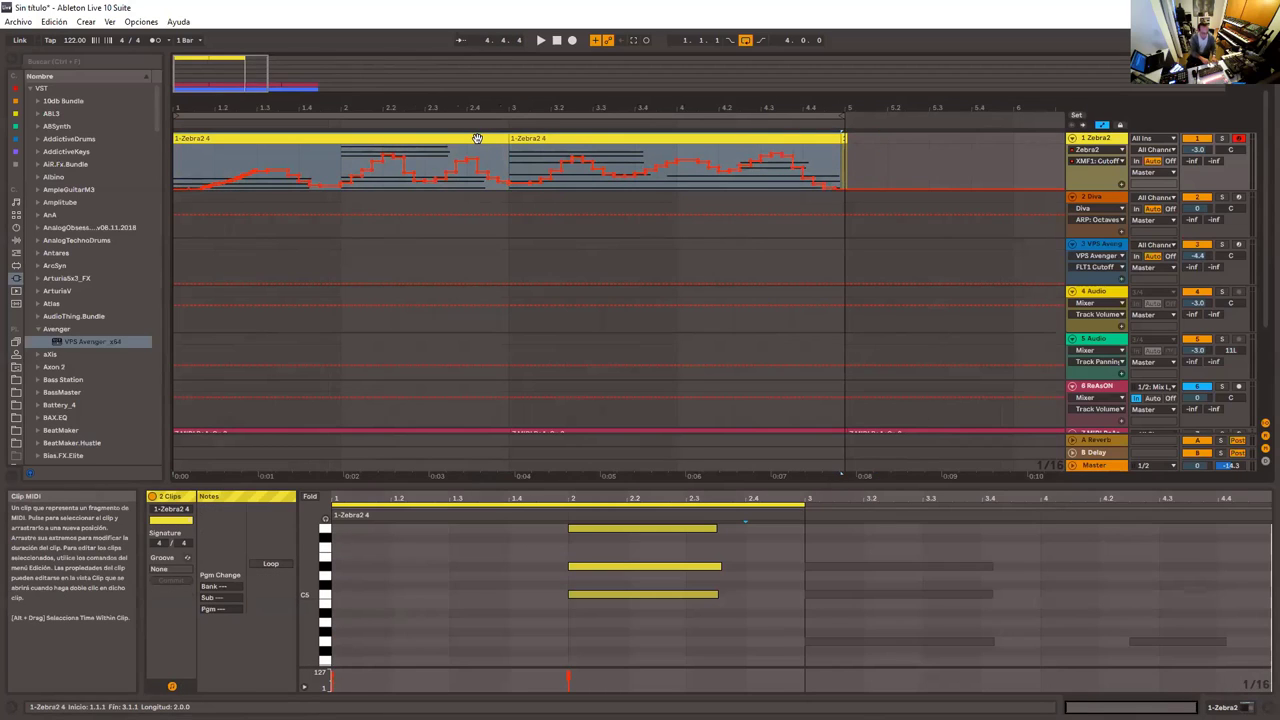
key(ctrl+j)
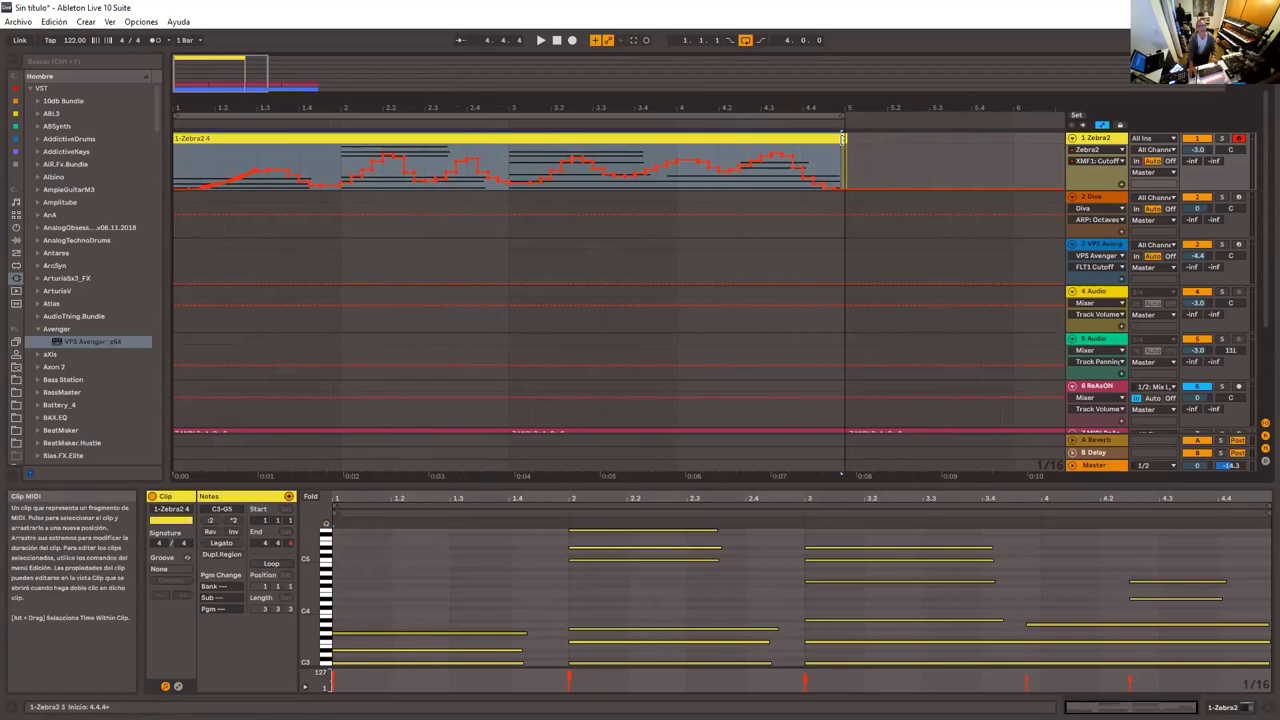
Extend the consolidated 1-Zebra2 4 clip's end to 5.1.1, replacing the sliver clip just before bar 5
click(847, 143)
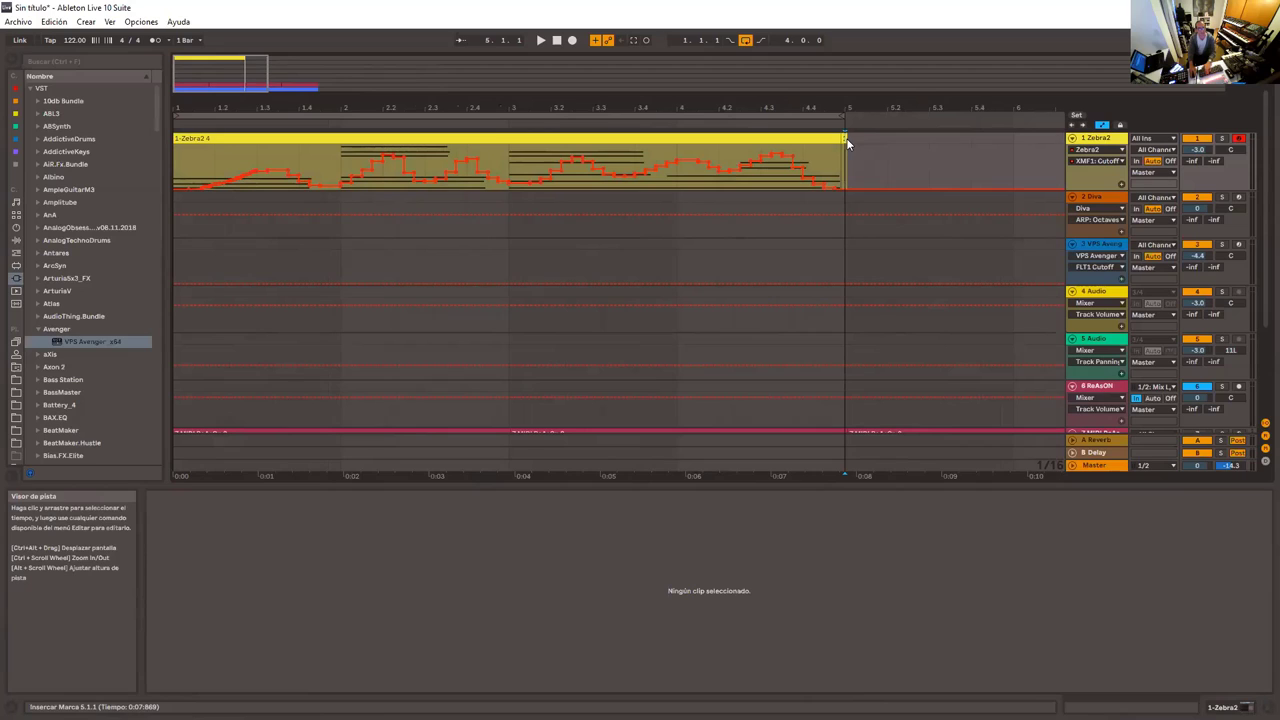
click(844, 138)
drag(846, 144, 849, 145)
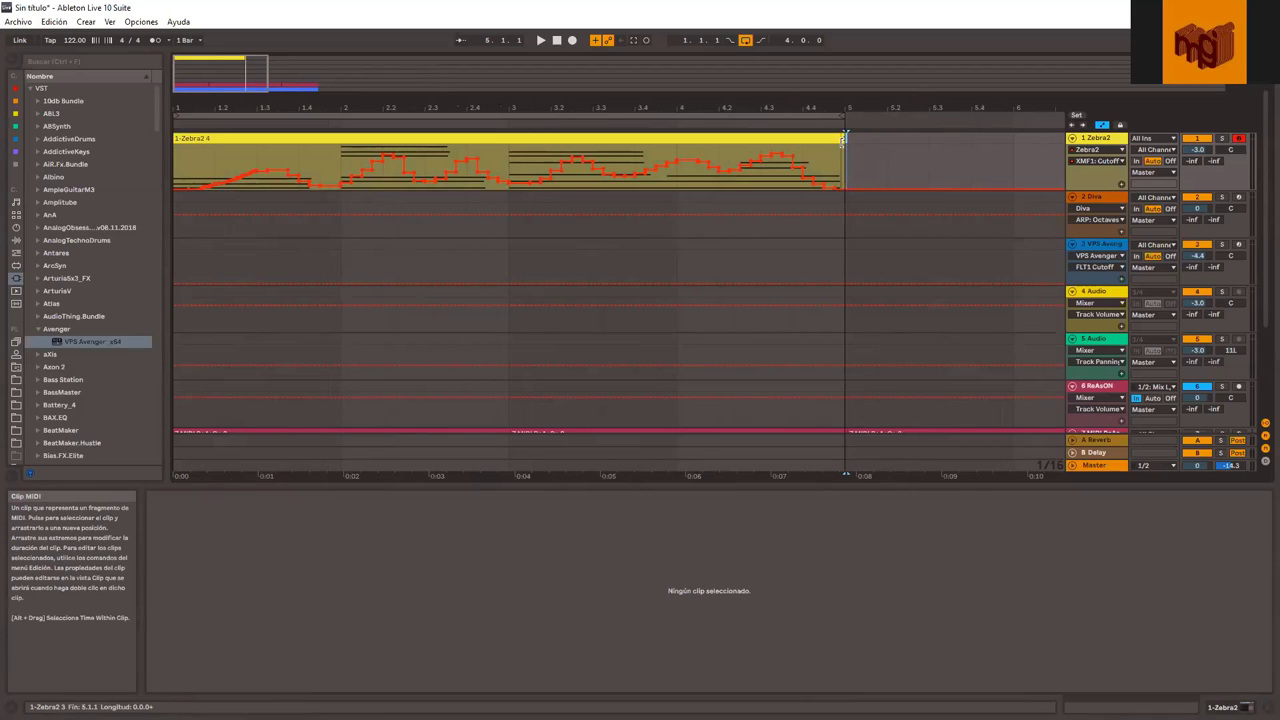
click(843, 140)
click(844, 143)
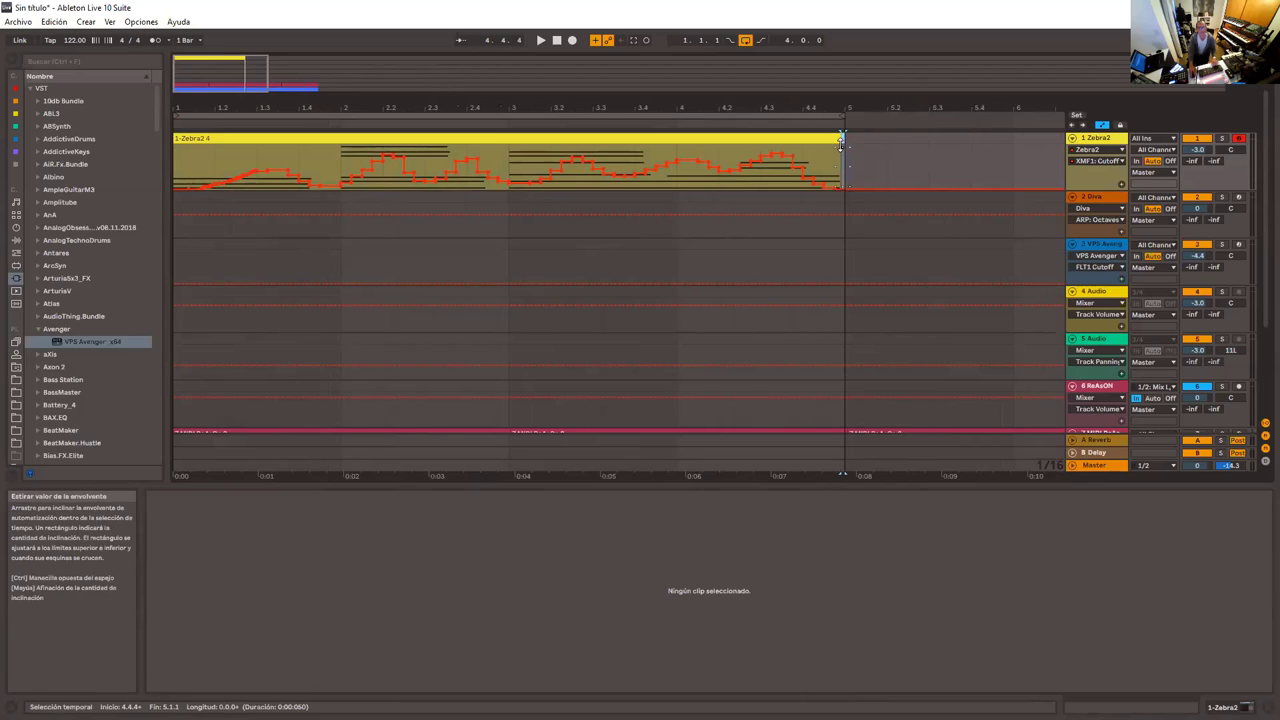
click(822, 138)
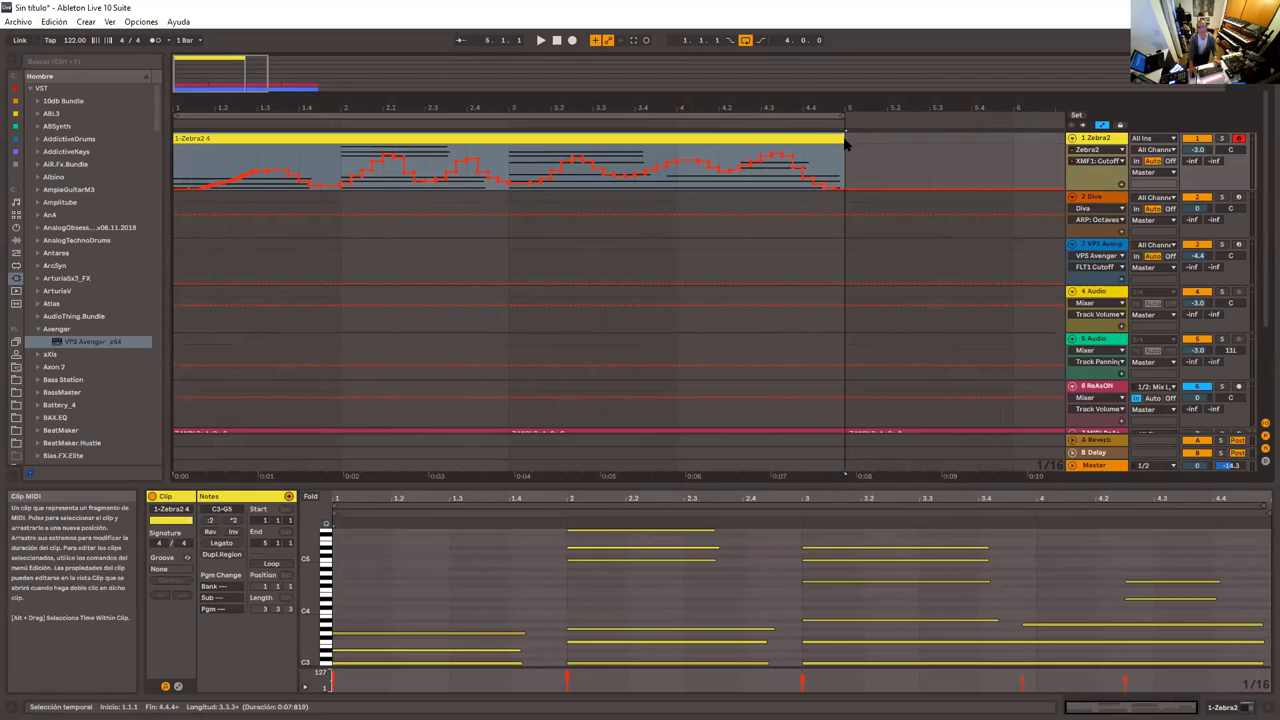
mouse_move(923, 497)
mouse_down()
mouse_move(923, 542)
mouse_move(923, 495)
mouse_up()
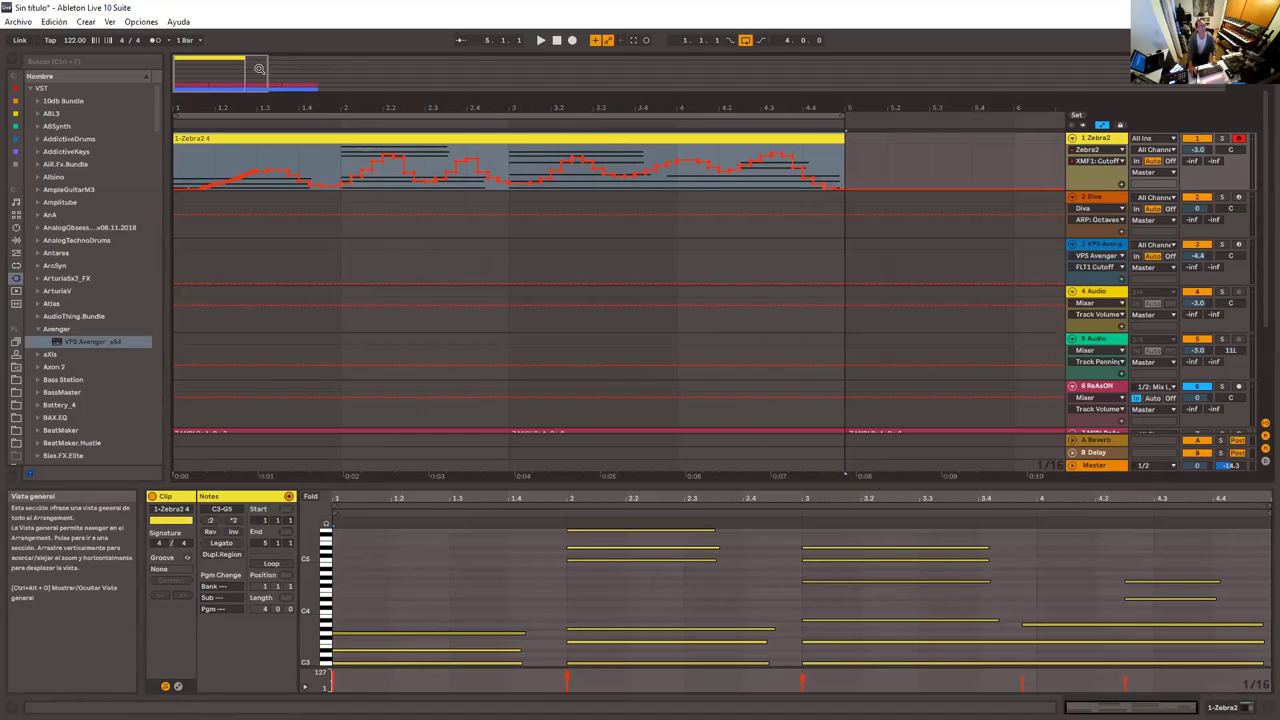
Try duplicating the four-bar 1-Zebra2 4 clip five times up to bar 25, and delete the five duplicates
drag(241, 72, 241, 15)
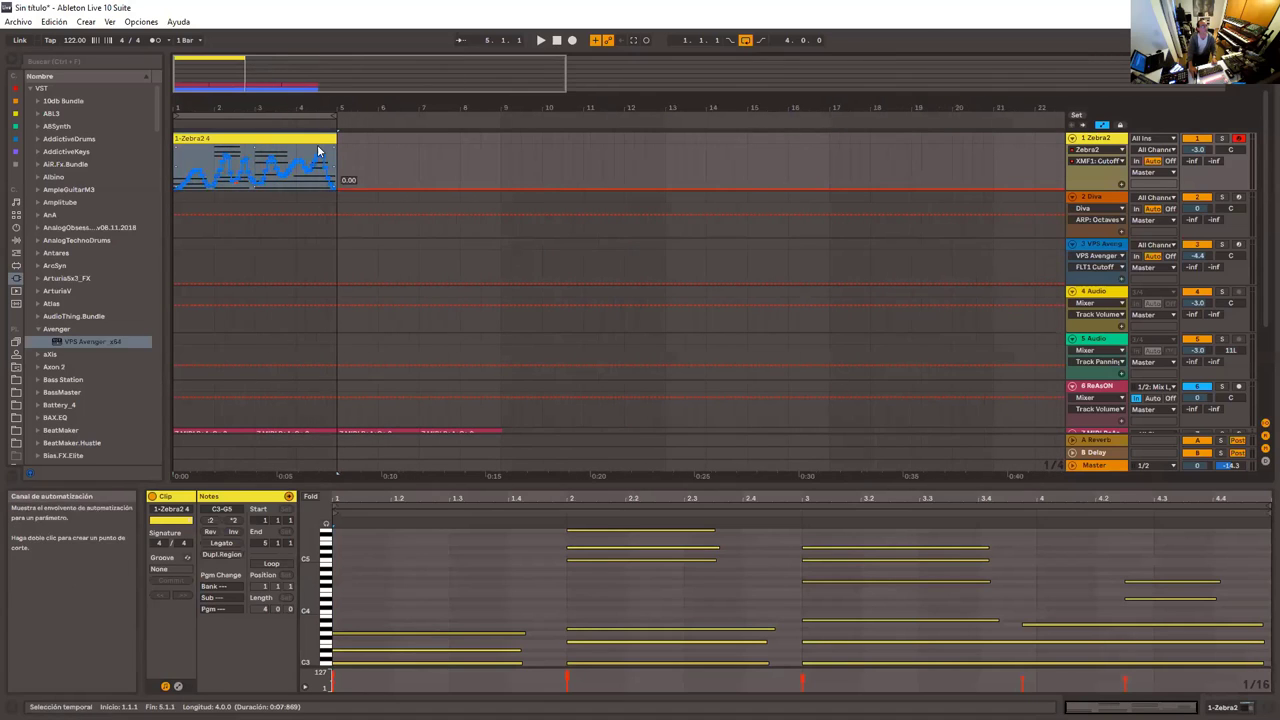
key(ctrl+d)
key(ctrl+d)
key(ctrl+d)
key(ctrl+d)
key(ctrl+d)
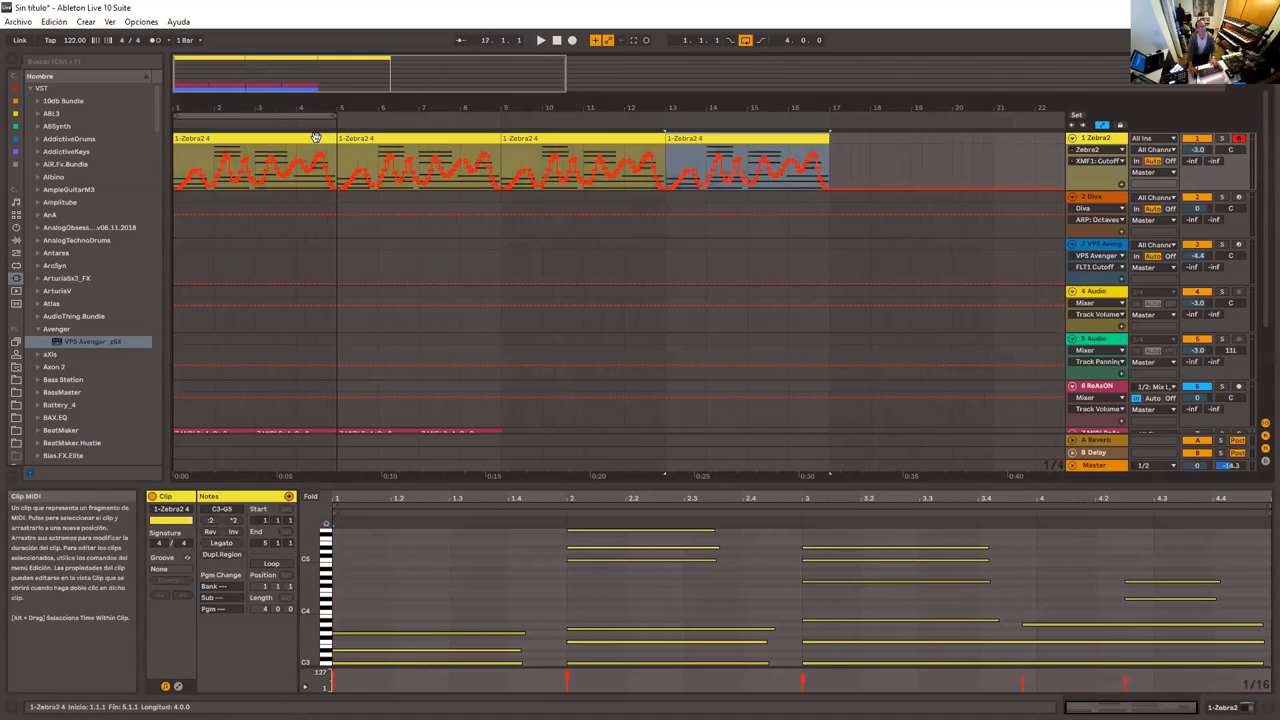
drag(415, 72, 415, 40)
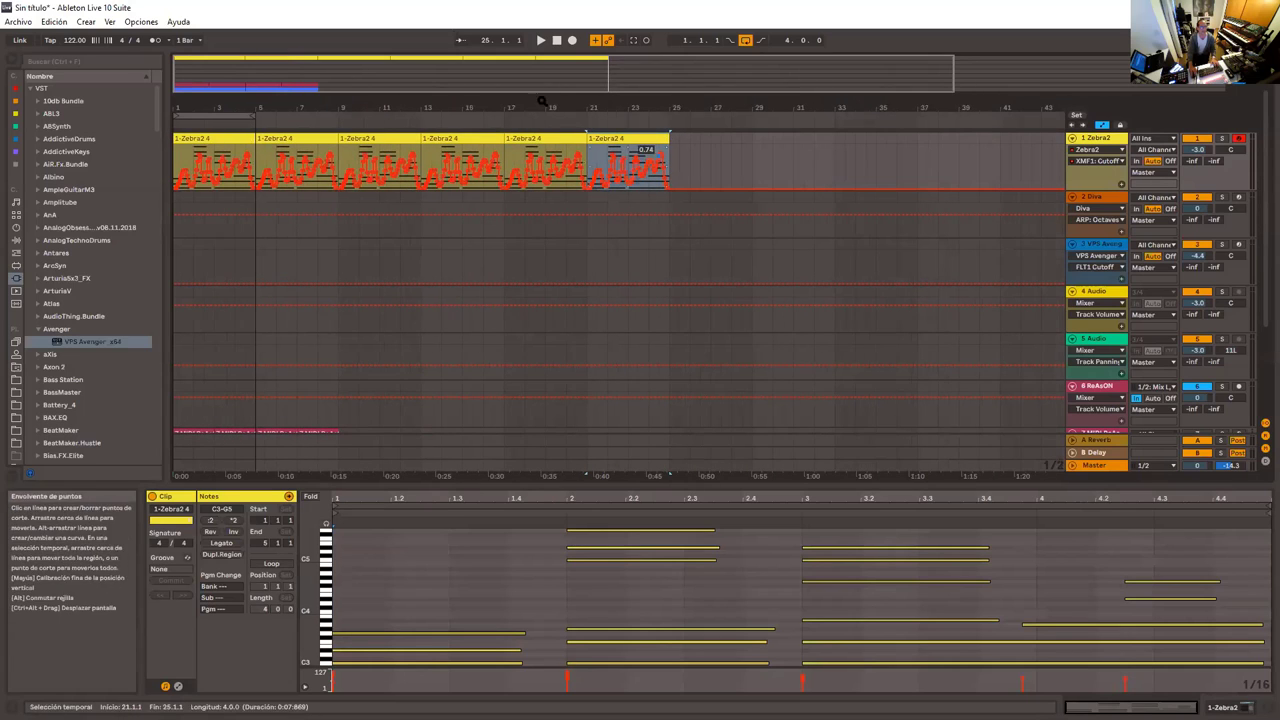
drag(426, 72, 337, 96)
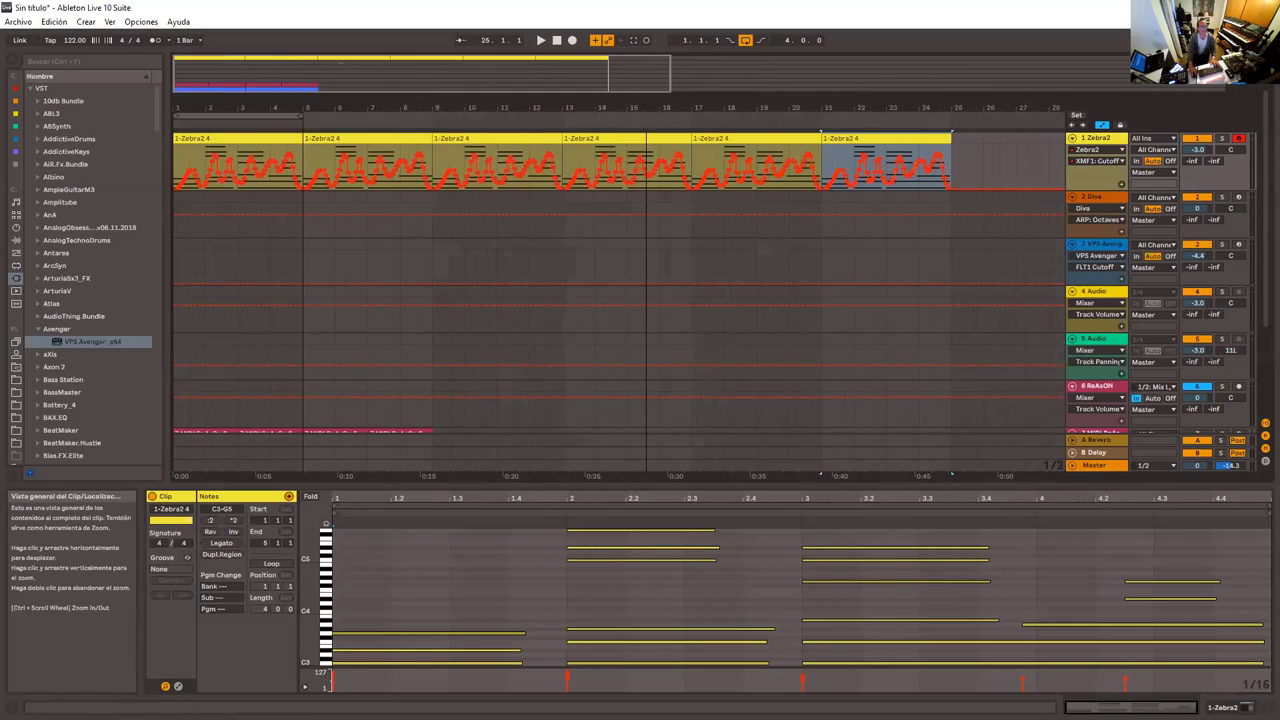
shift+click(376, 140)
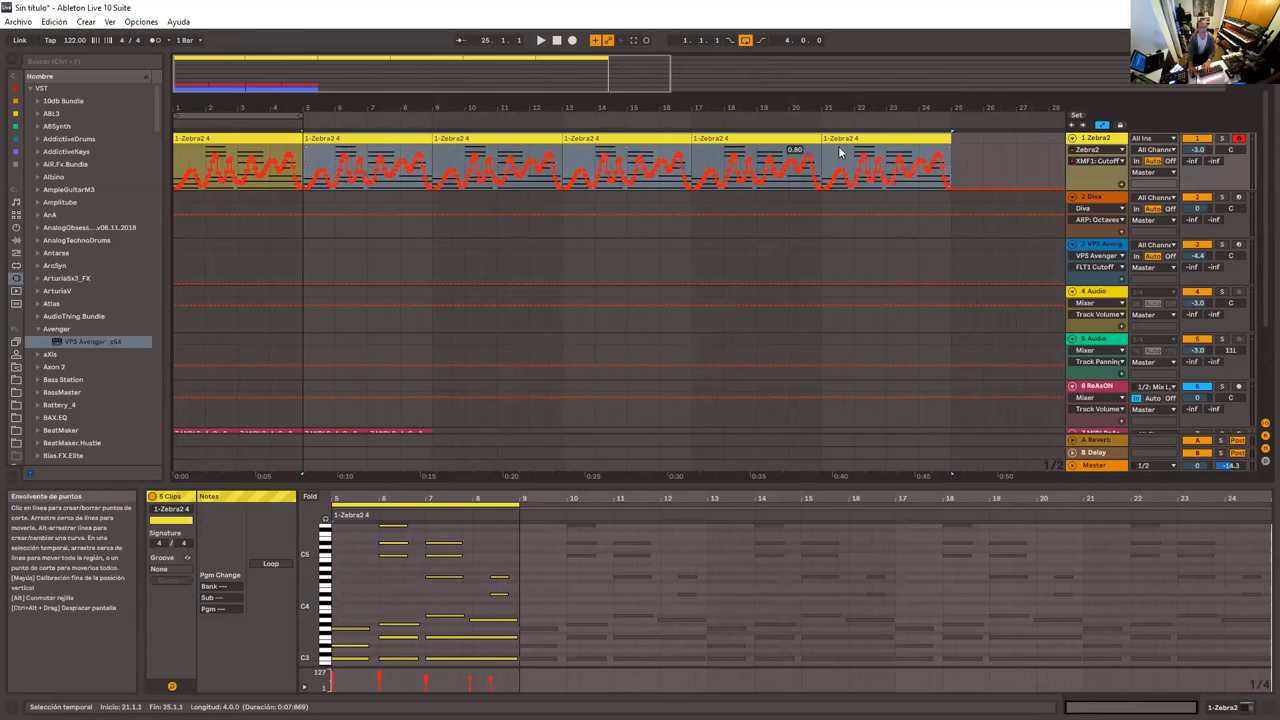
key(Delete)
click(231, 138)
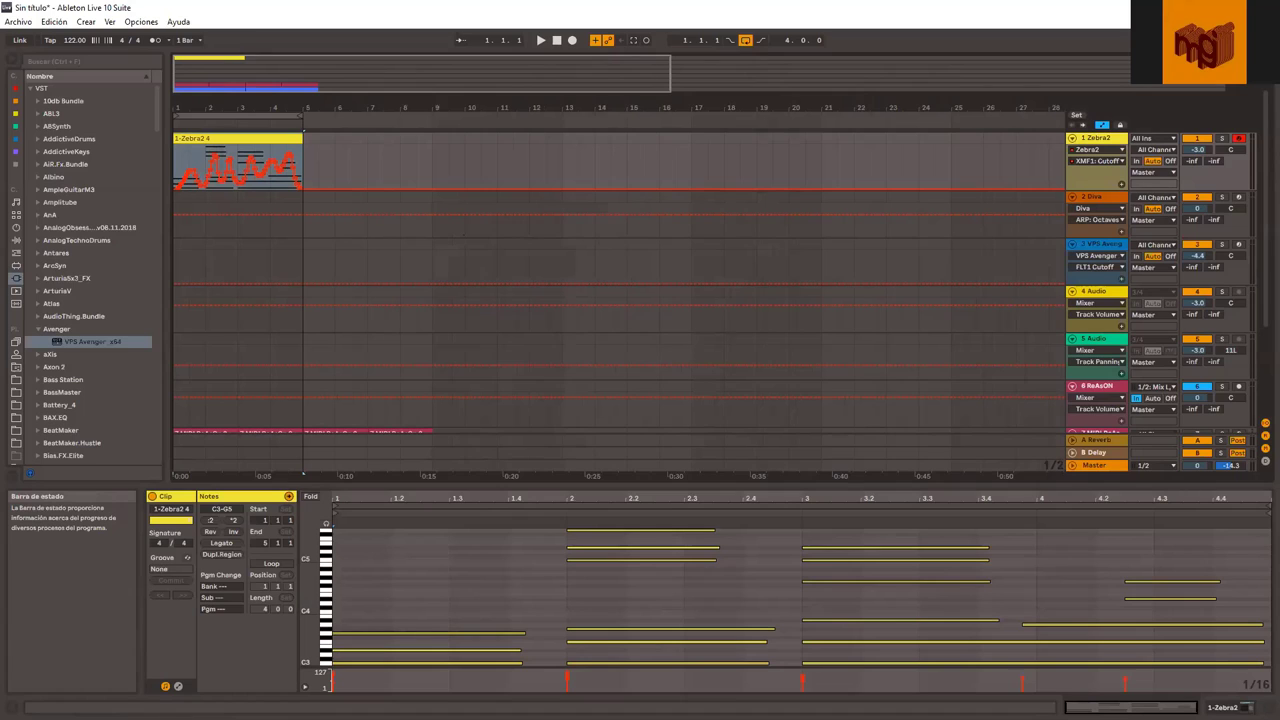
Play the 1-Zebra2 4 clip with its cutoff automation from 1.1.1 and stop playback
click(183, 172)
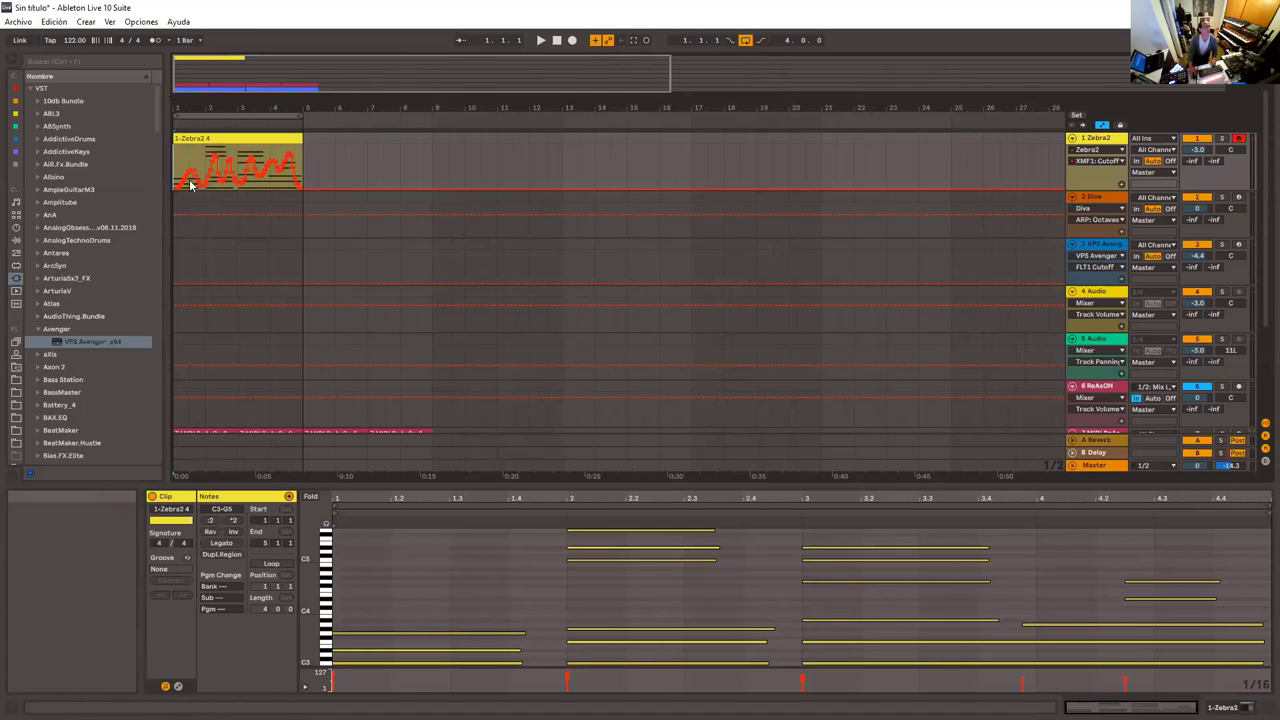
key(space)
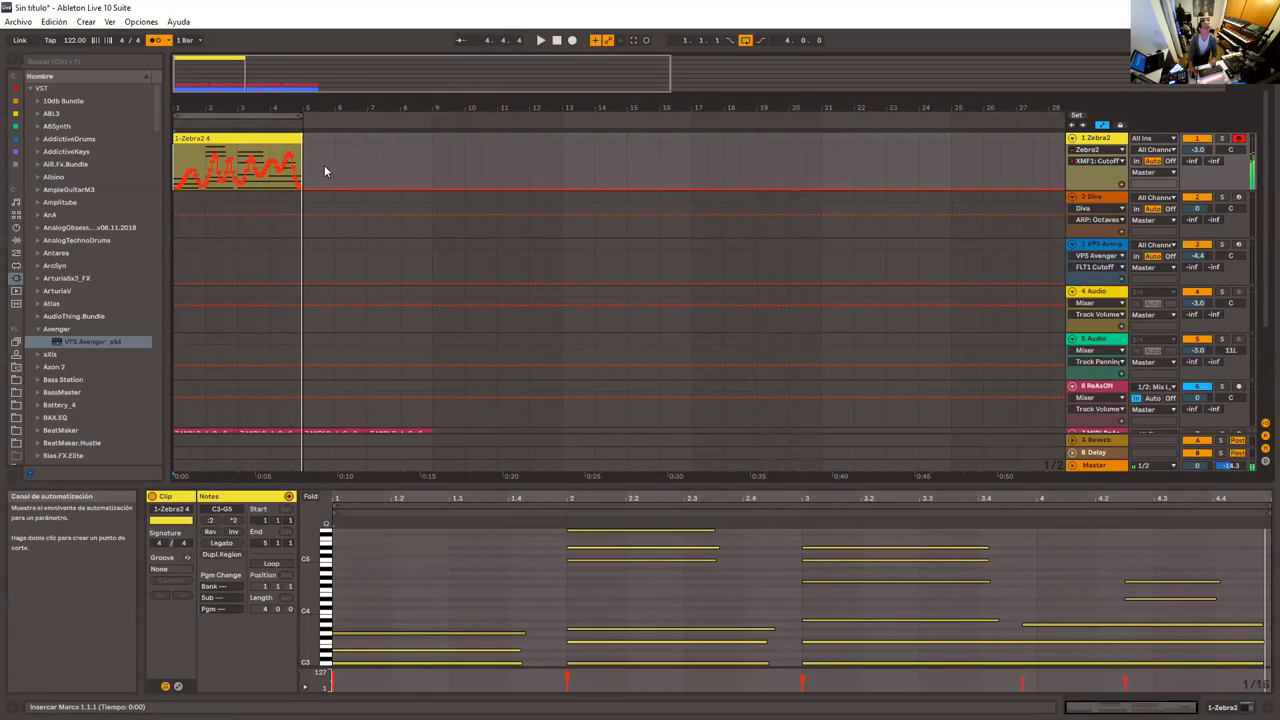
click(557, 40)
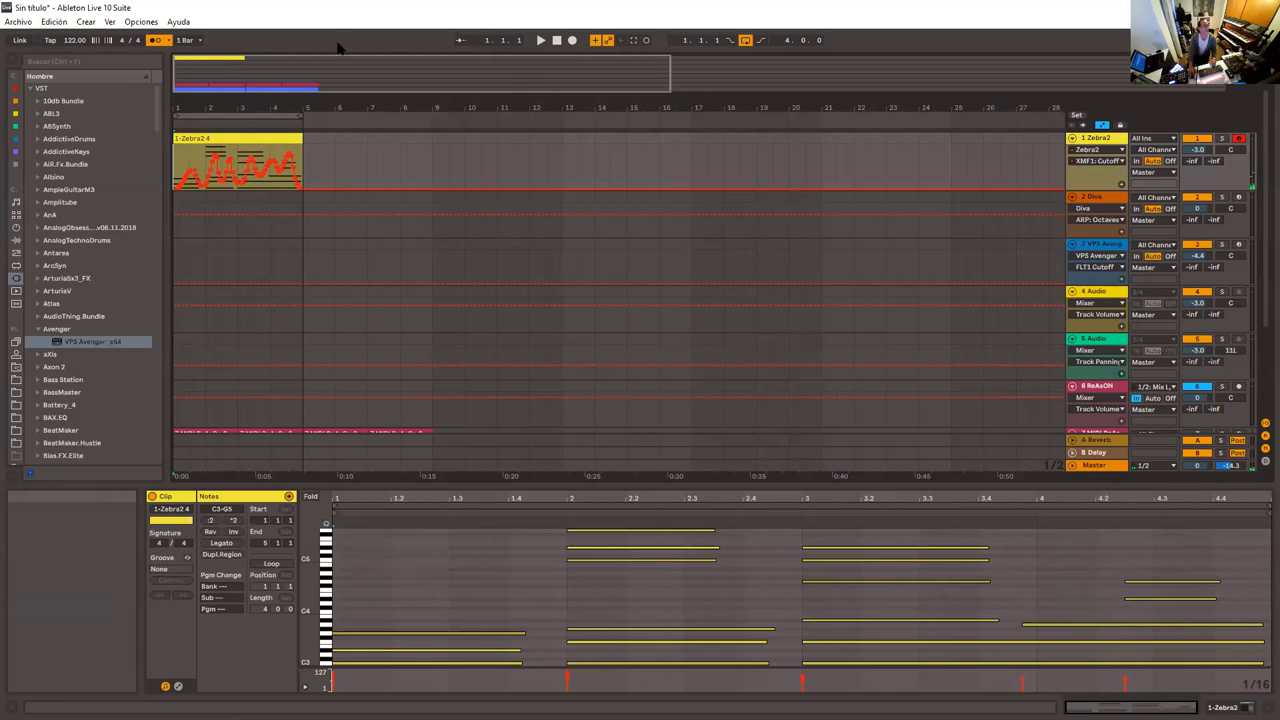
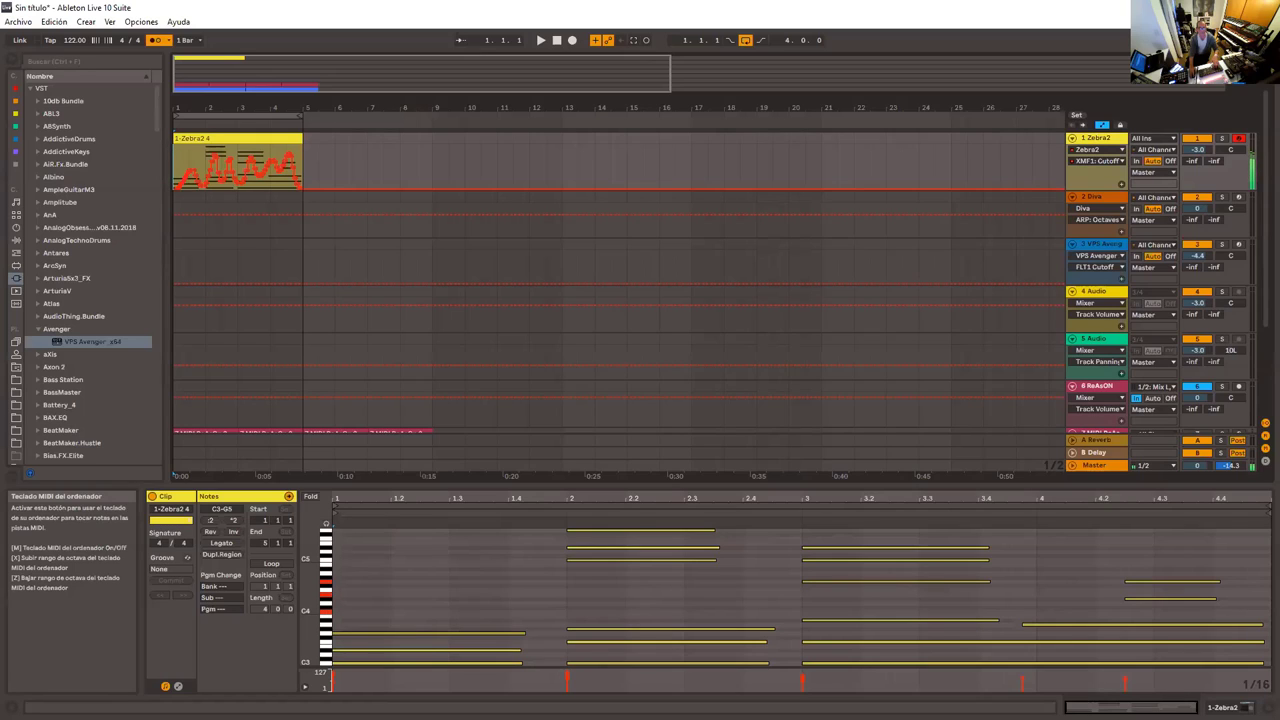
Insert an empty MIDI clip on the Zebra2 track from 5.1.1 to 9.1.1 and enlarge the clip view
double_click(315, 147)
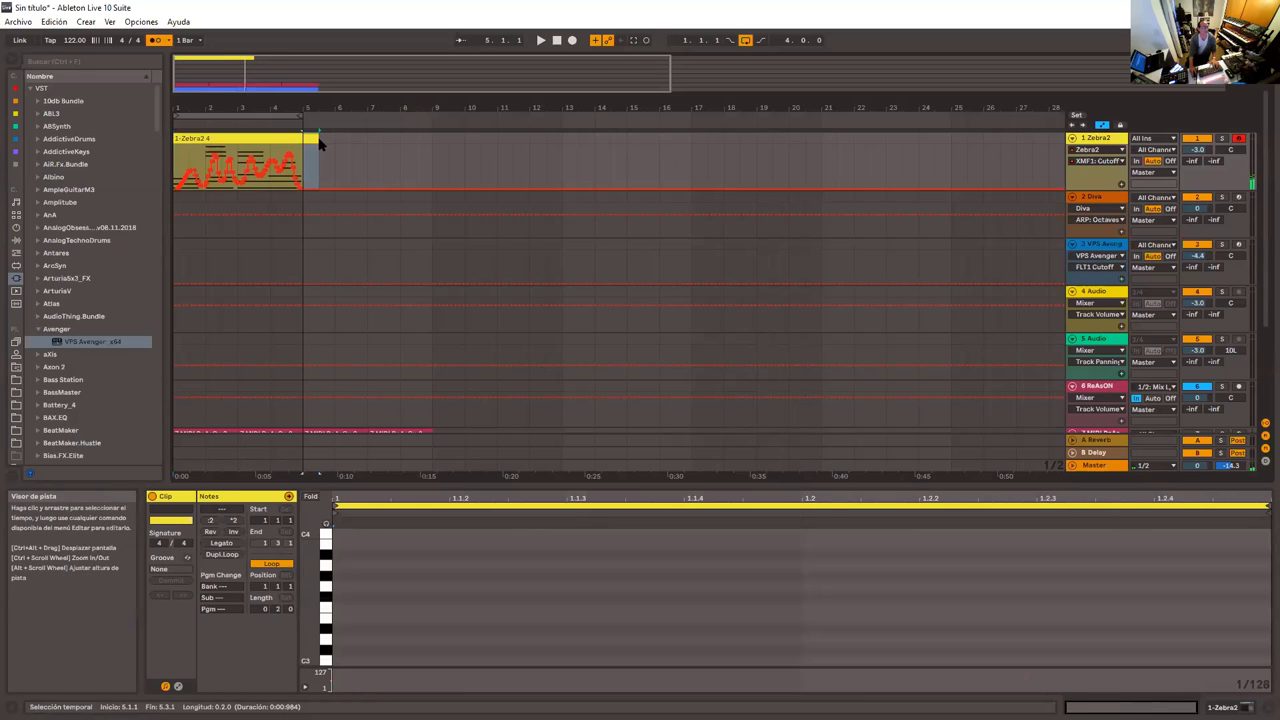
drag(315, 138, 433, 140)
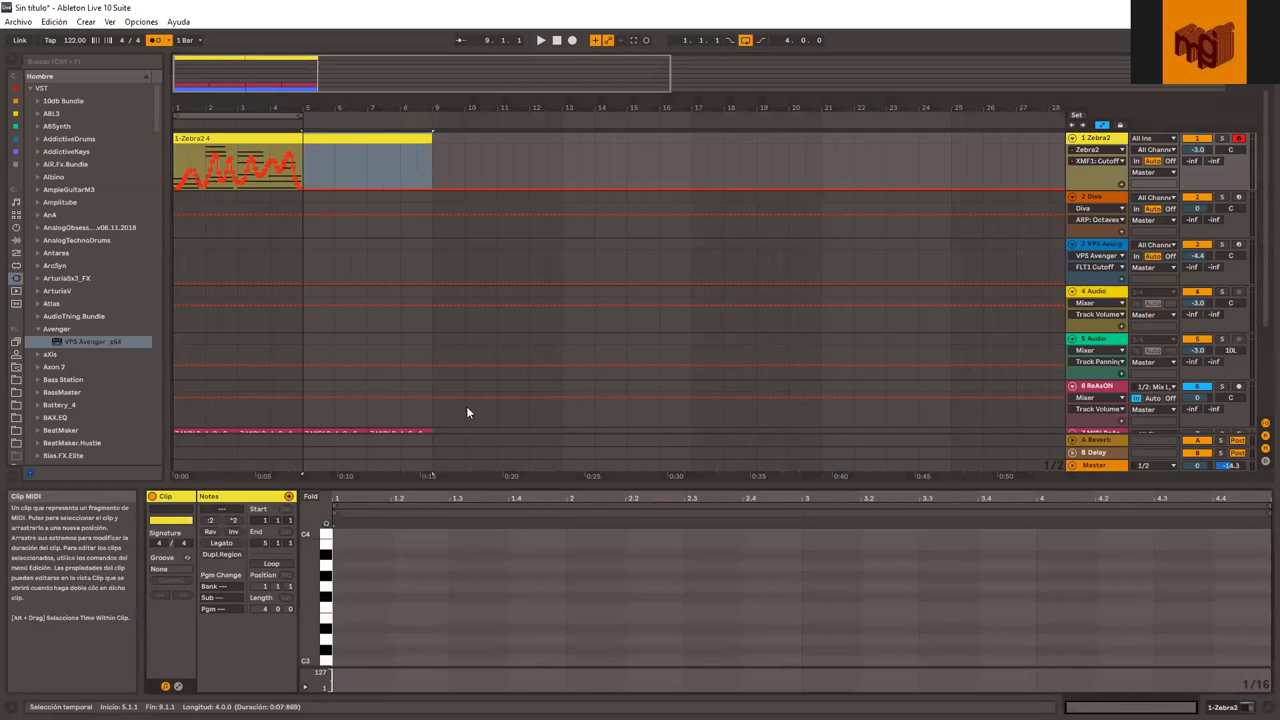
drag(452, 484, 488, 247)
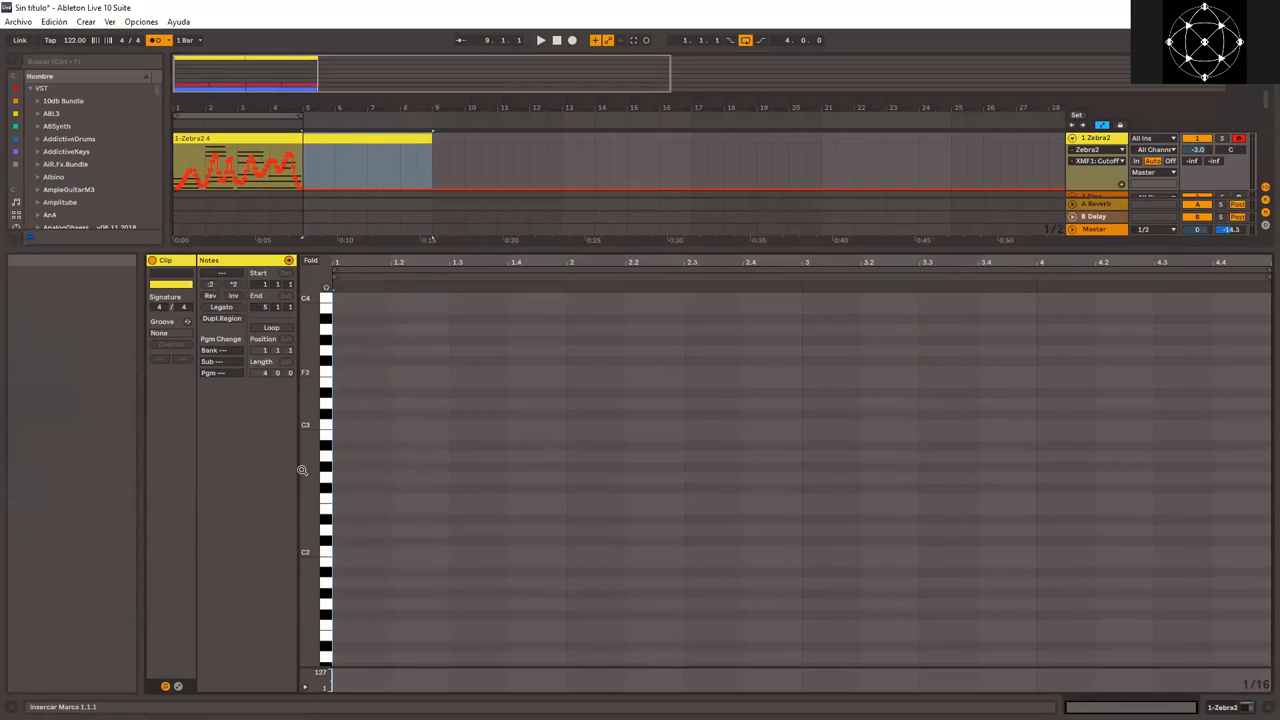
Turn on MIDI editor preview for the new clip and audition the C1, C2 and C3 keys
drag(305, 462, 311, 571)
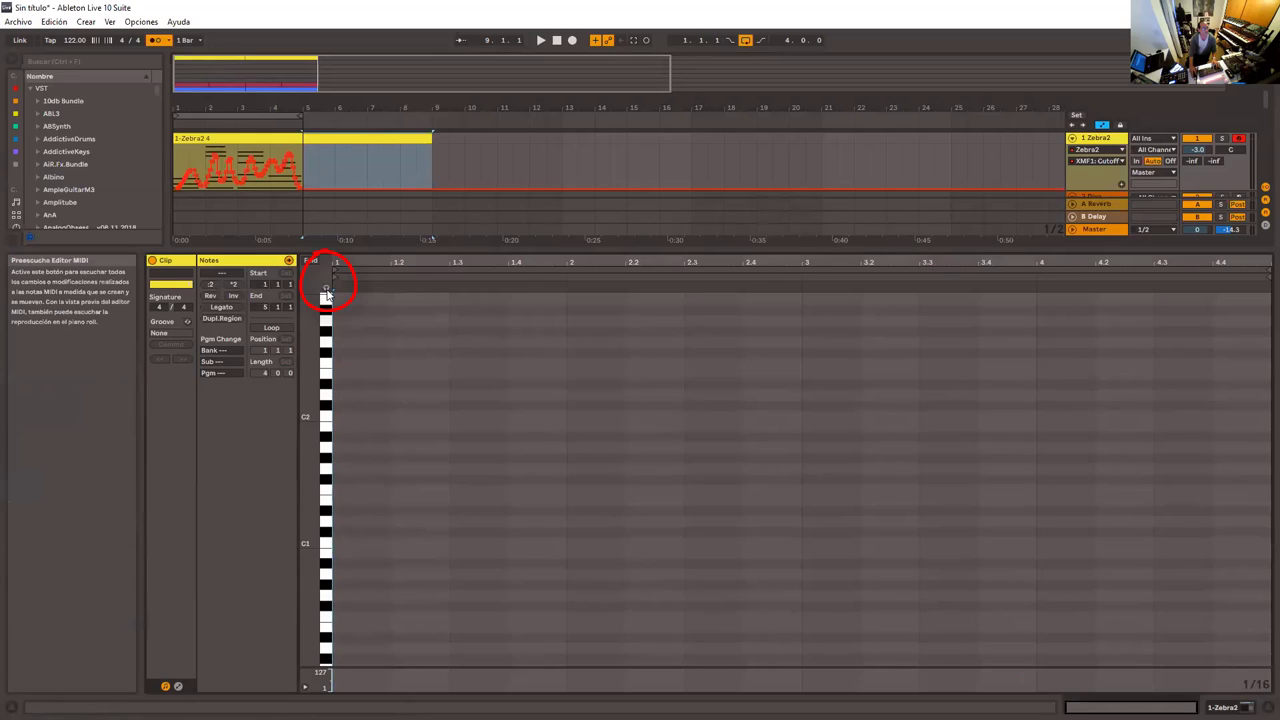
click(326, 289)
click(324, 545)
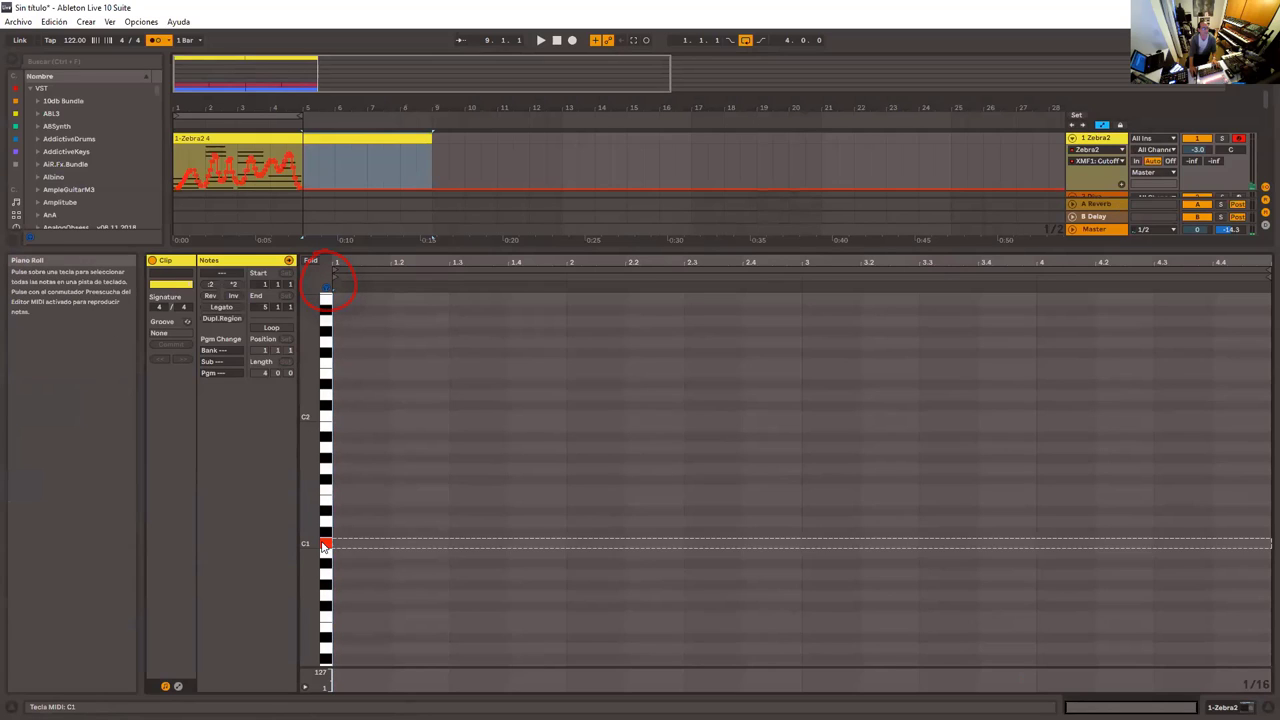
scroll(322, 520, up, 3)
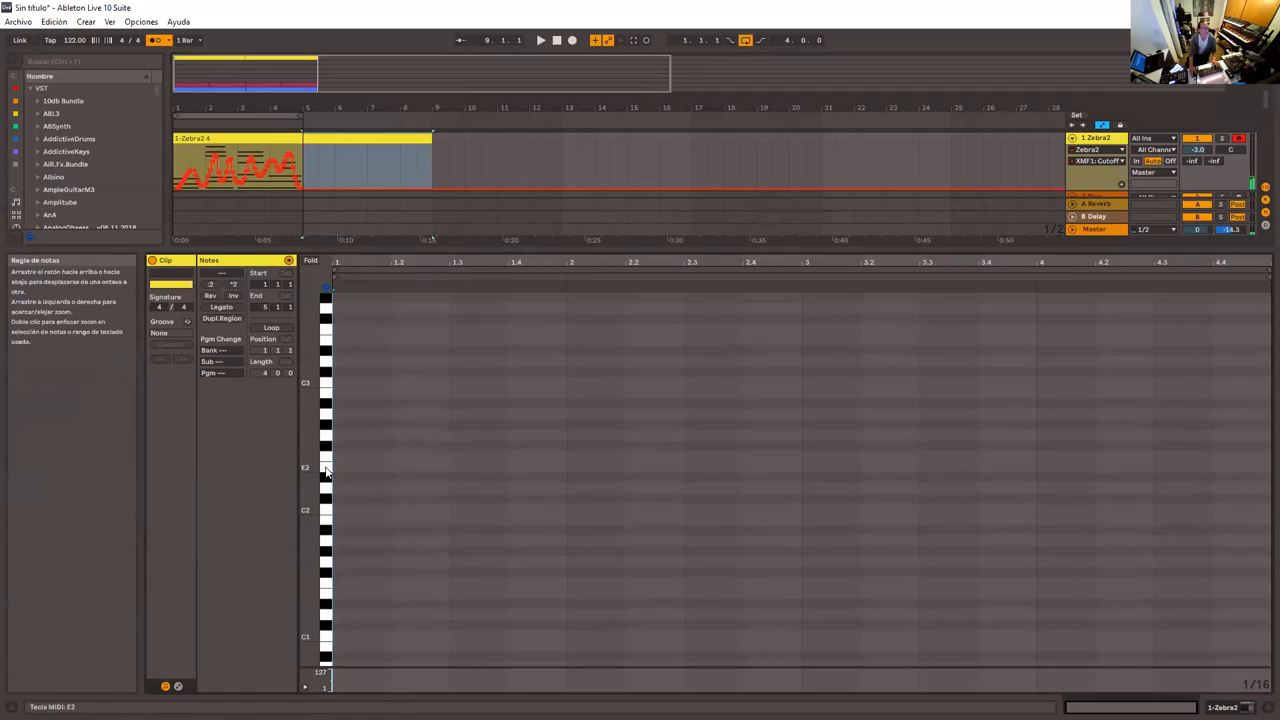
click(322, 512)
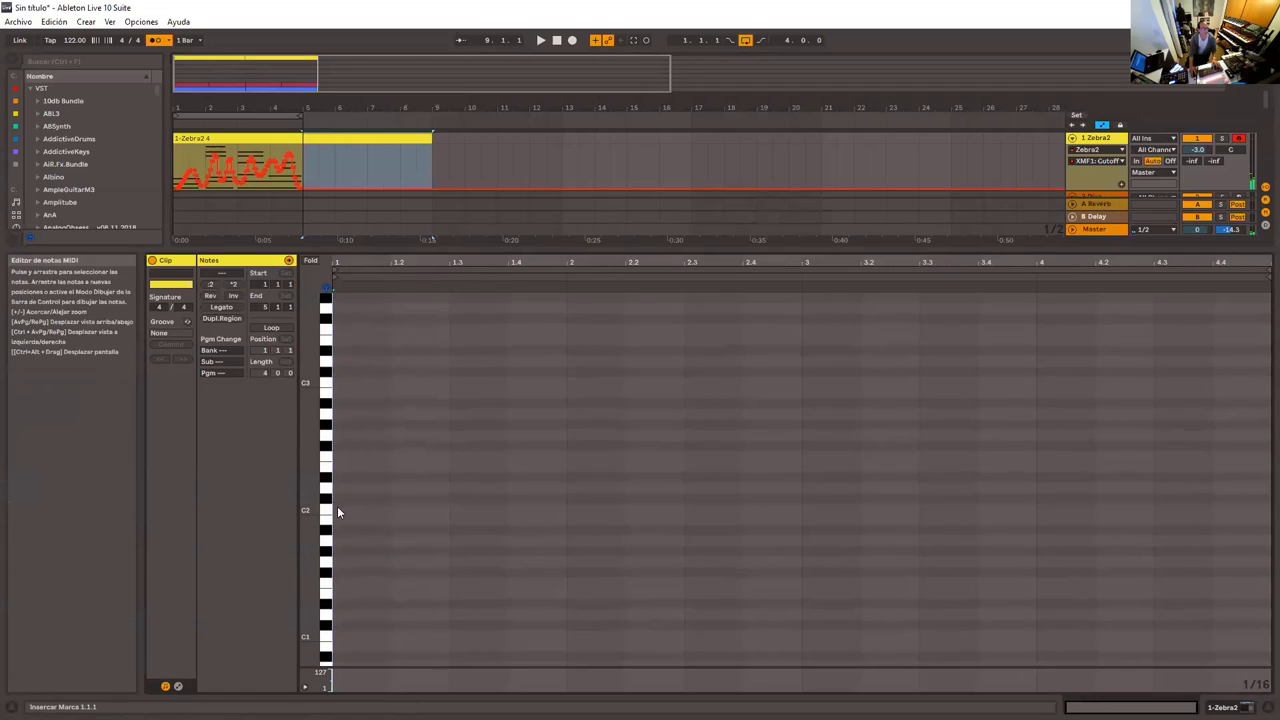
click(325, 384)
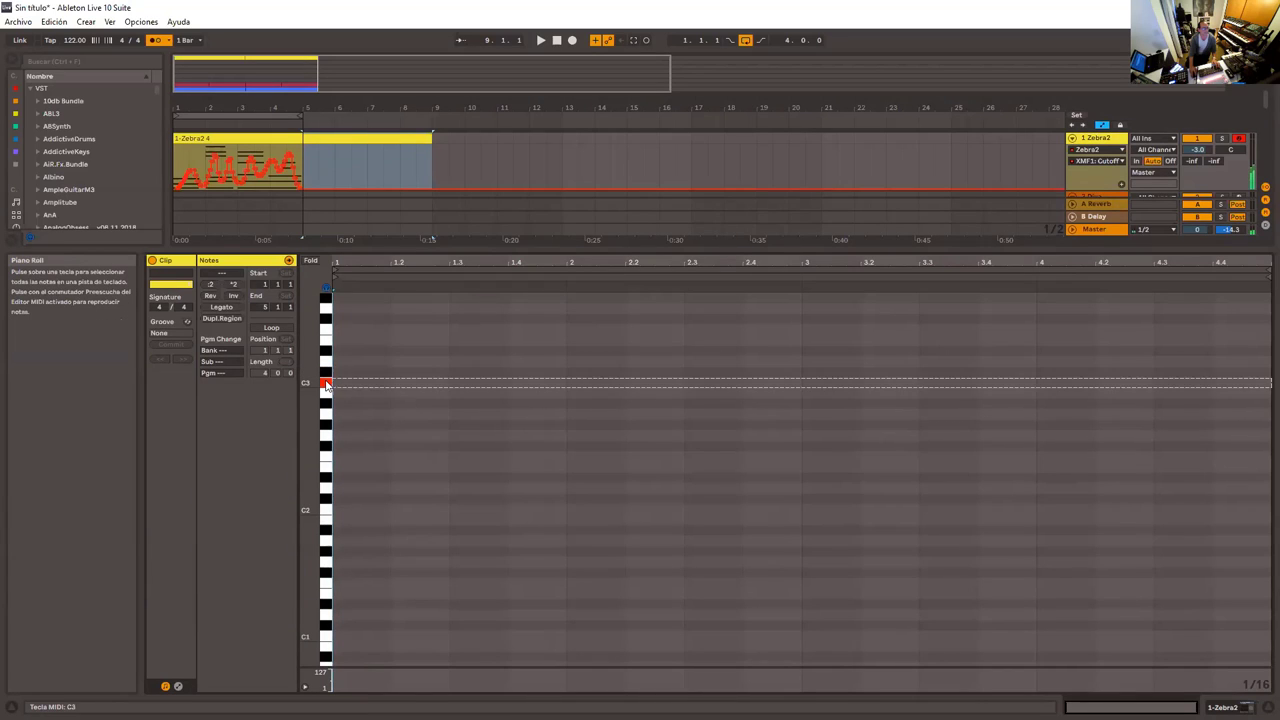
scroll(333, 510, up, 3)
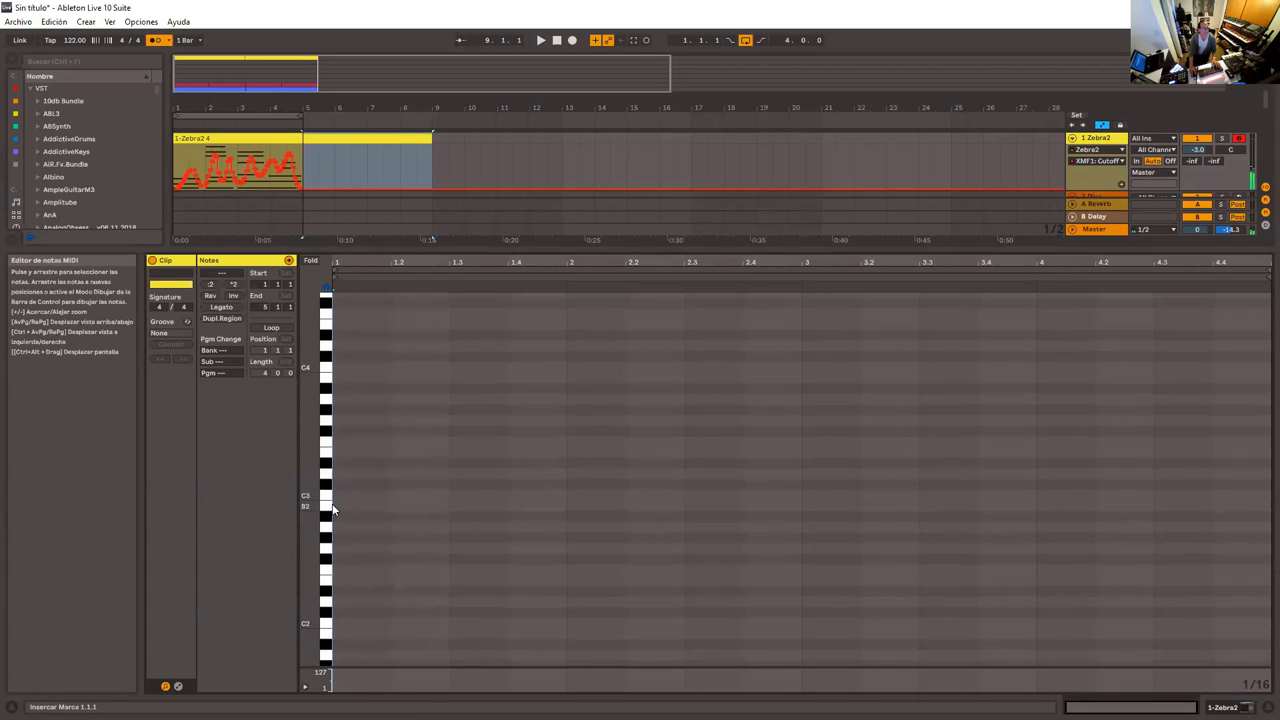
Draw a one-bar C3 note at 1.1.1 in the new clip and copy it to D#3 and G3 to form a chord
double_click(338, 495)
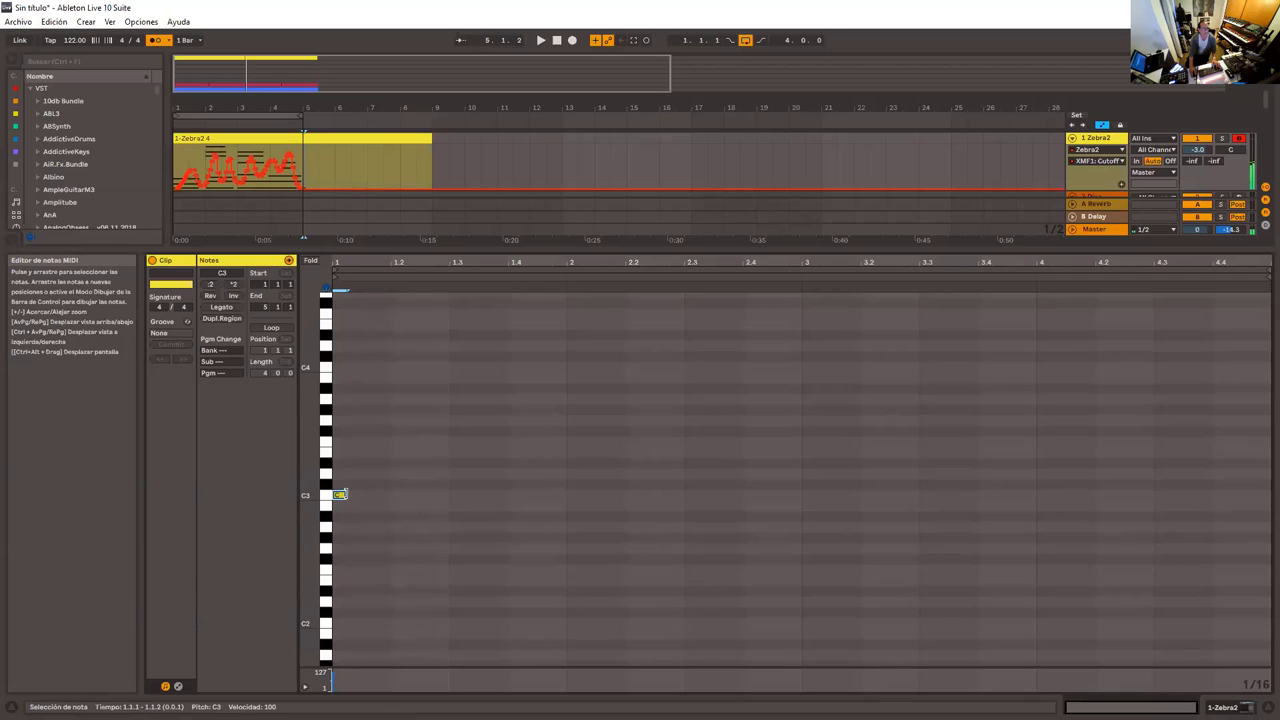
drag(341, 494, 566, 495)
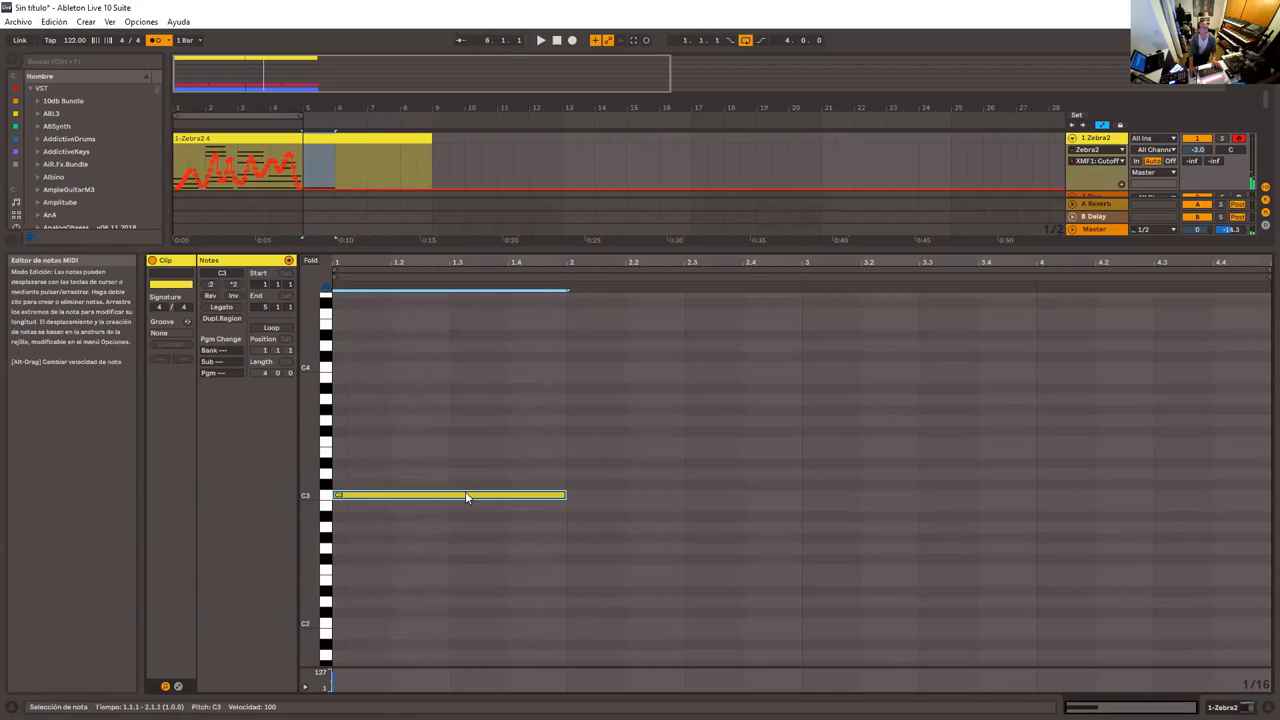
drag(360, 493, 364, 466)
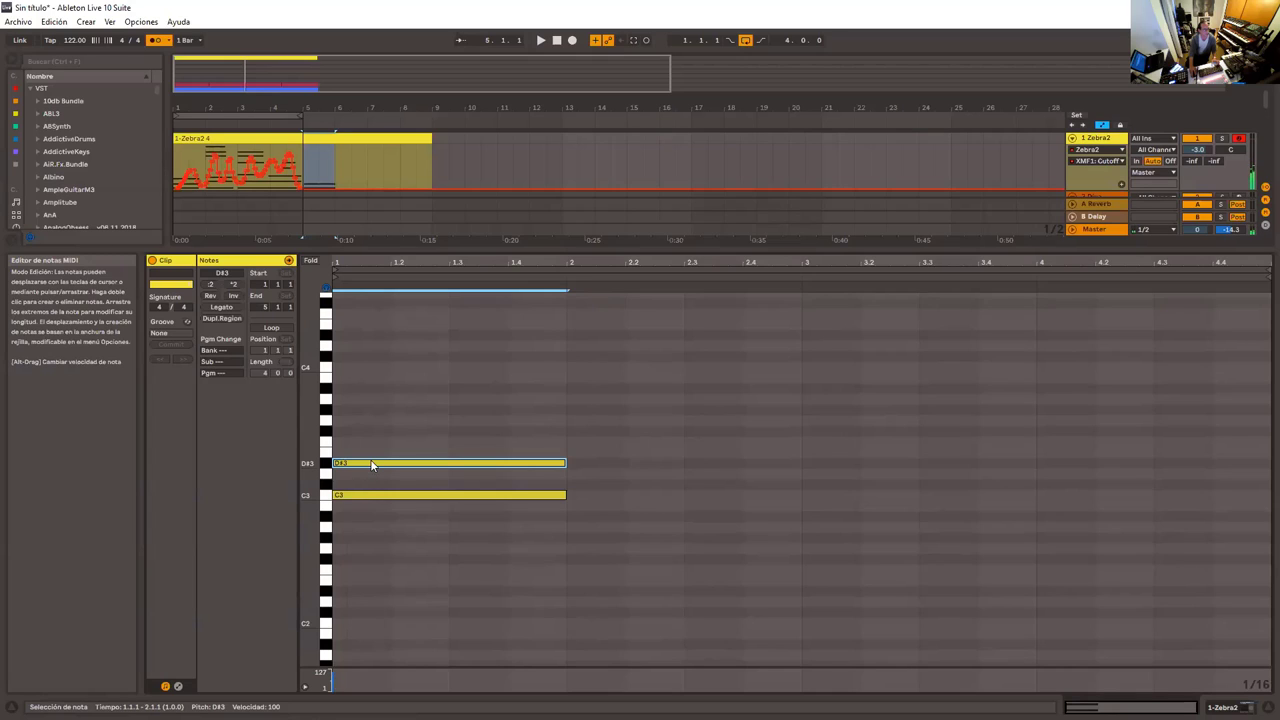
drag(380, 467, 380, 425)
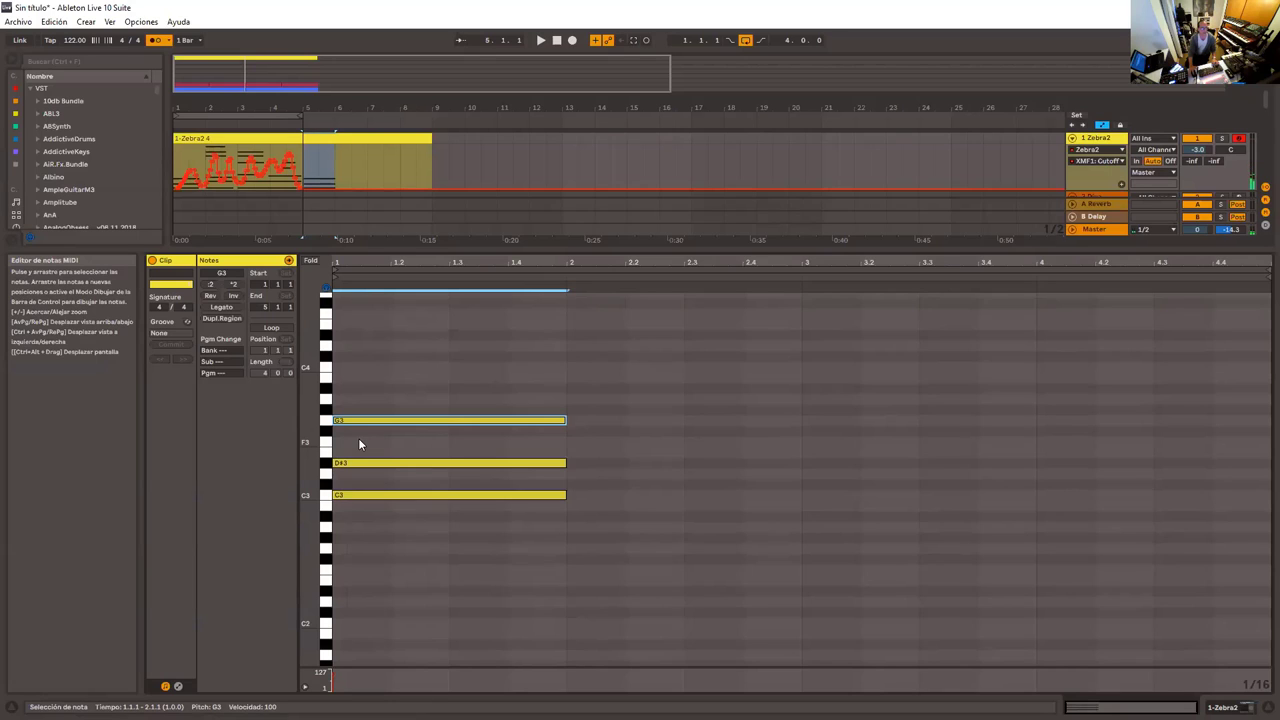
key(space)
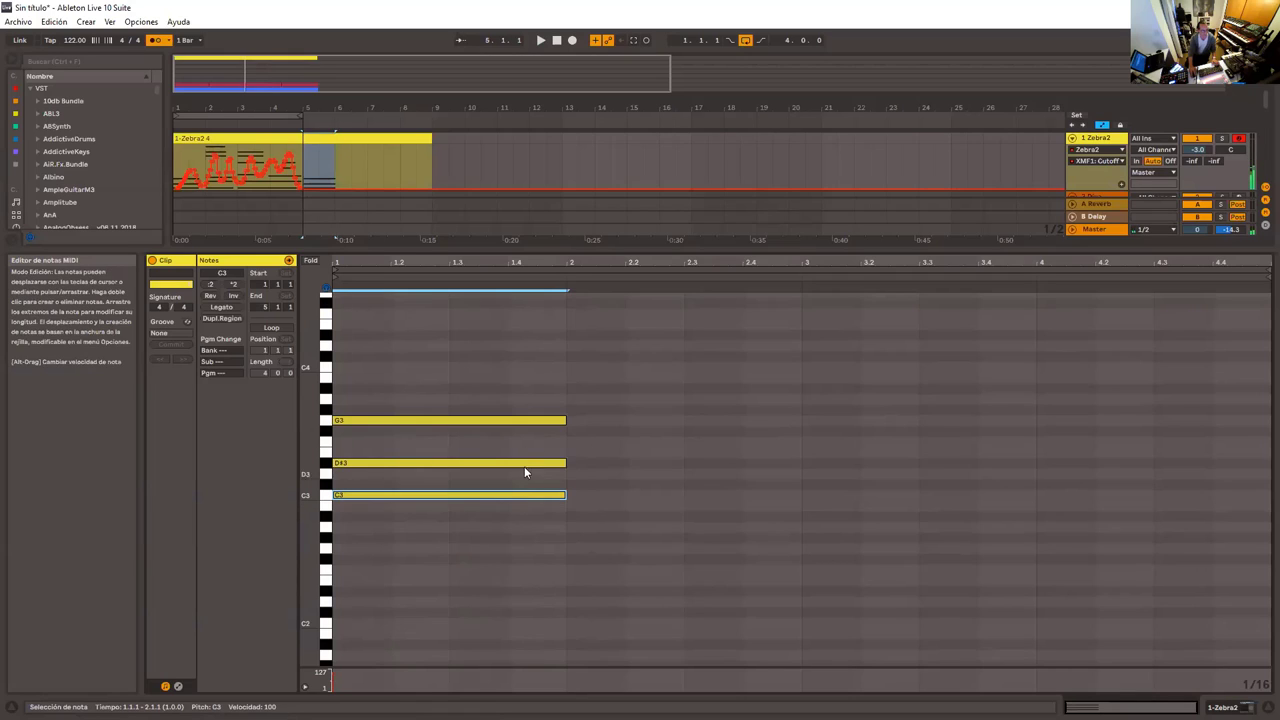
Duplicate the C3, D#3 and G3 chord from bar 1 into bar 2
click(536, 522)
key(ctrl+a)
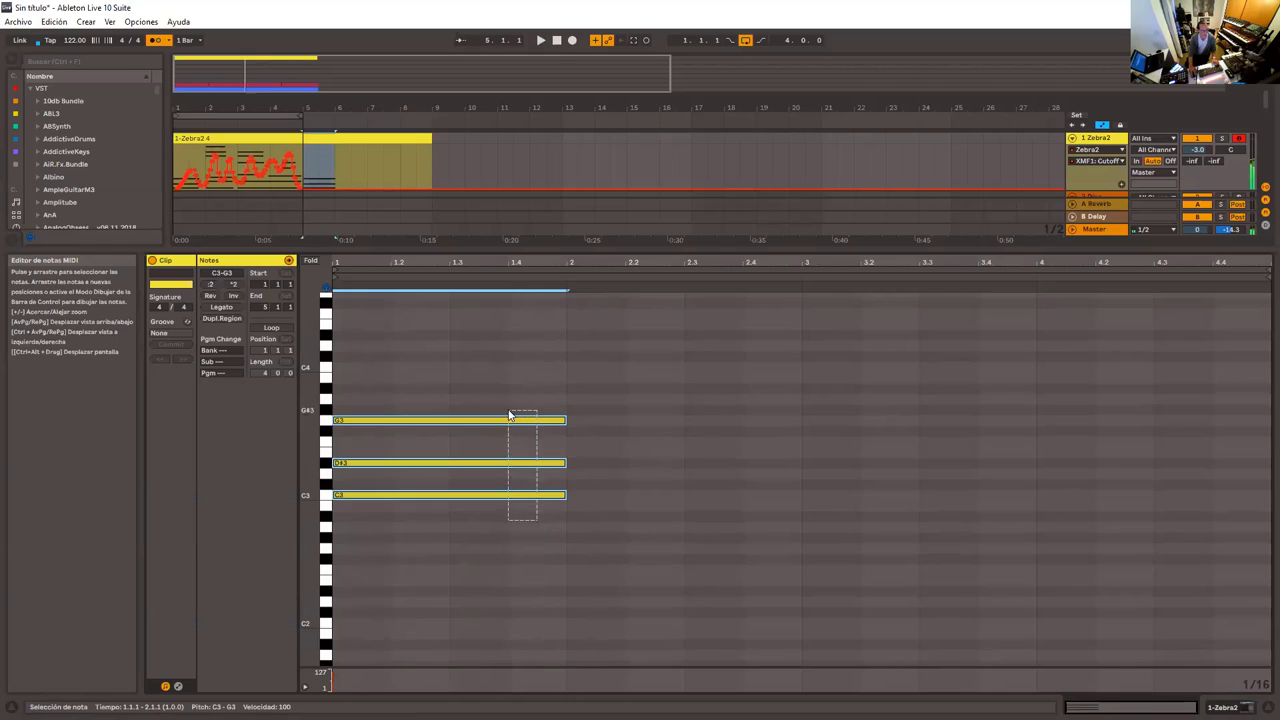
key(ctrl+d)
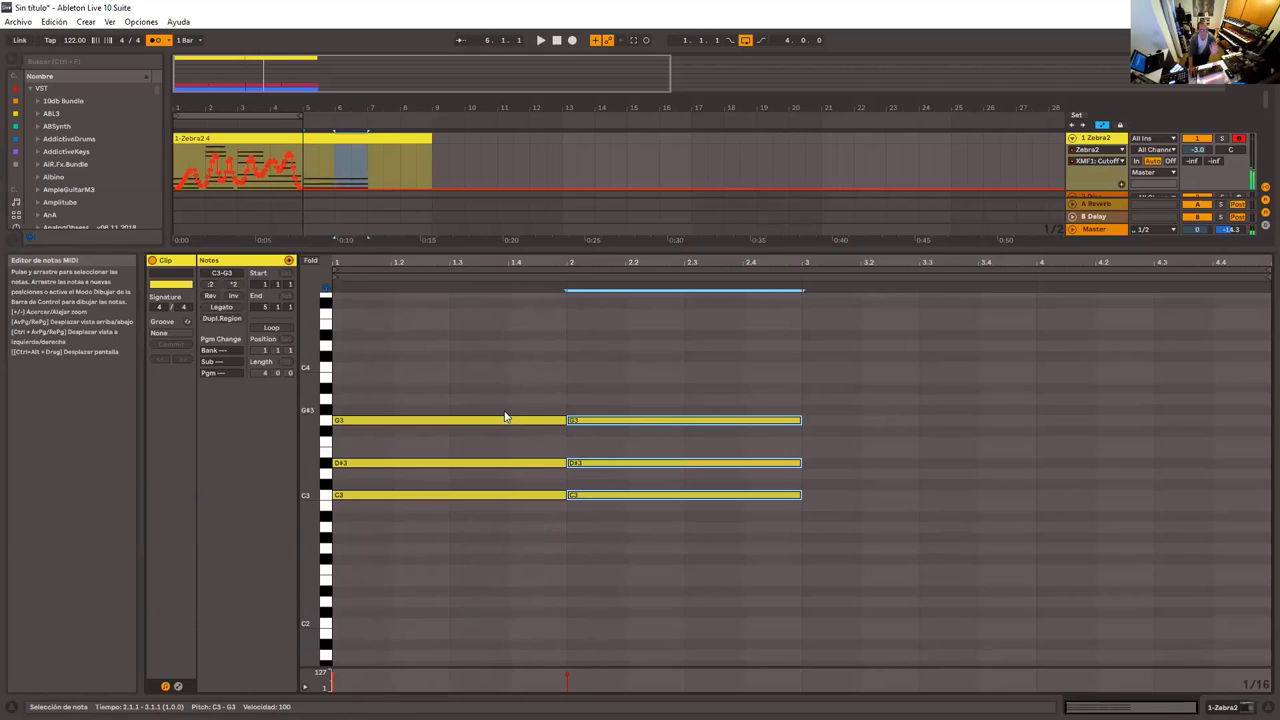
Raise the G3 note to G#3 and the D#3 note to F3 in the bar 2 chord
click(641, 459)
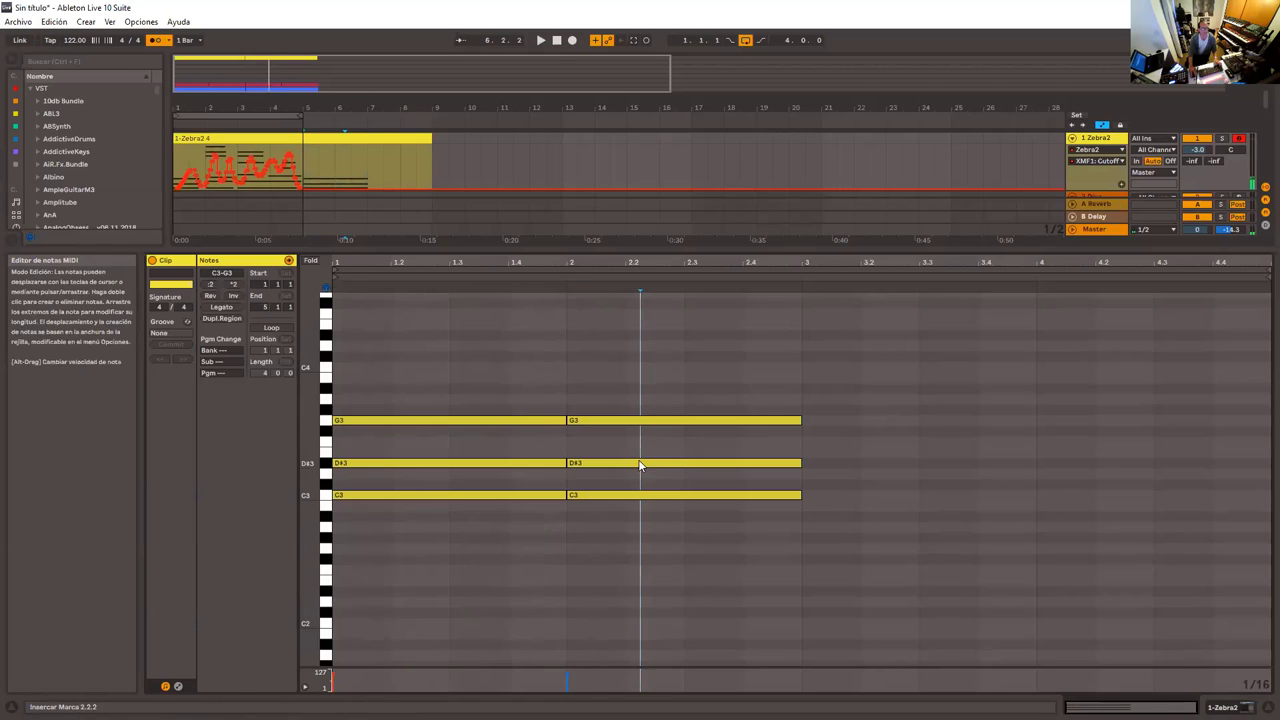
click(633, 424)
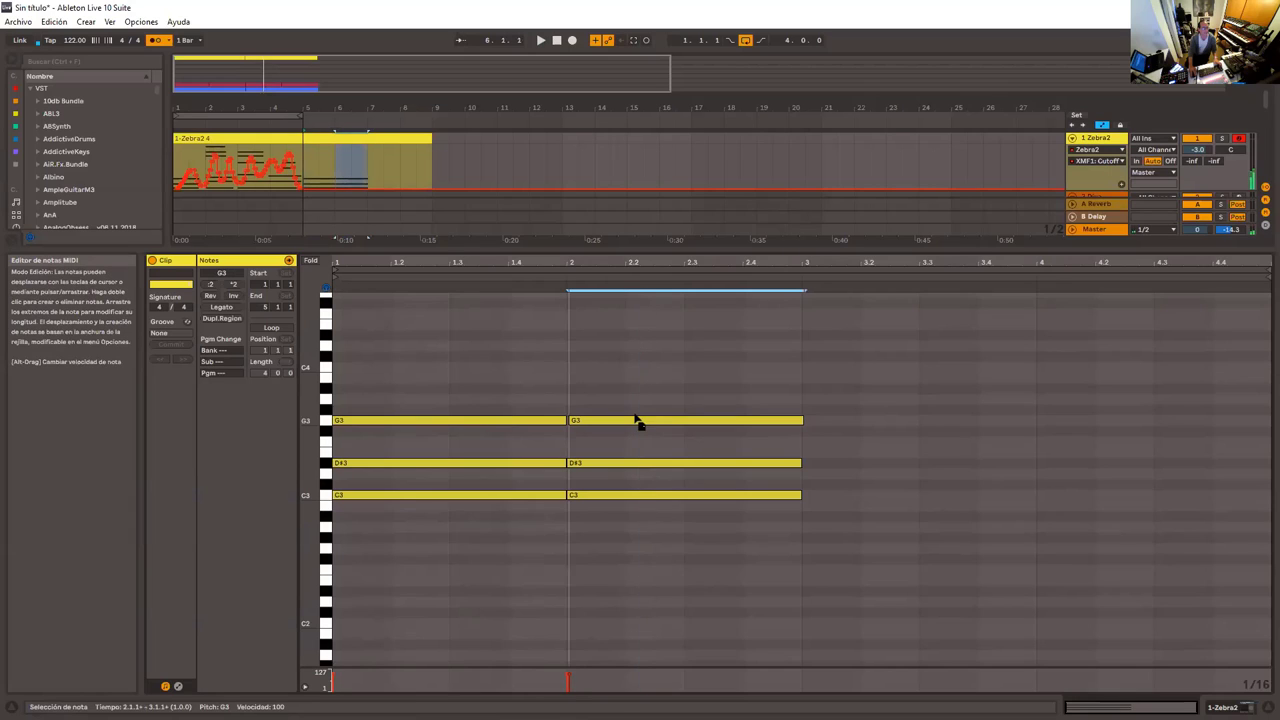
key(Up)
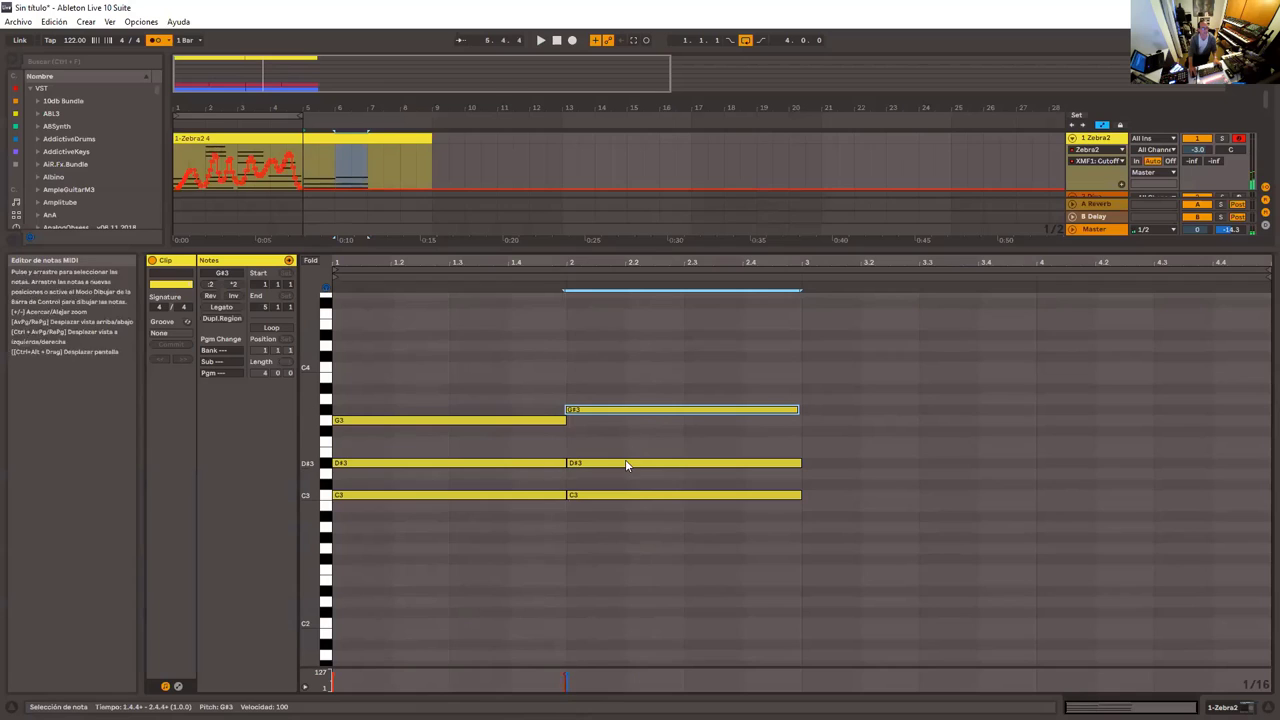
click(626, 462)
key(Up)
key(Up)
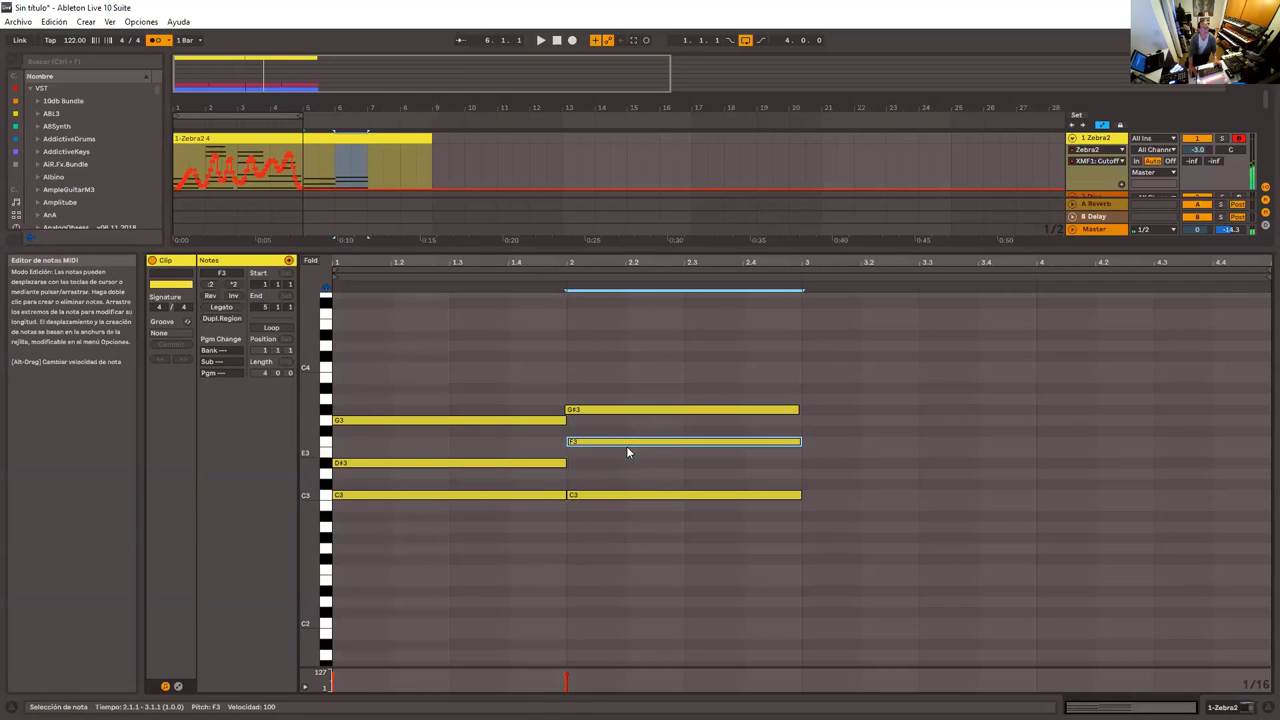
Align the G#3 note to start at 2.1.1 and play the bar 2 chord
click(597, 410)
key(space)
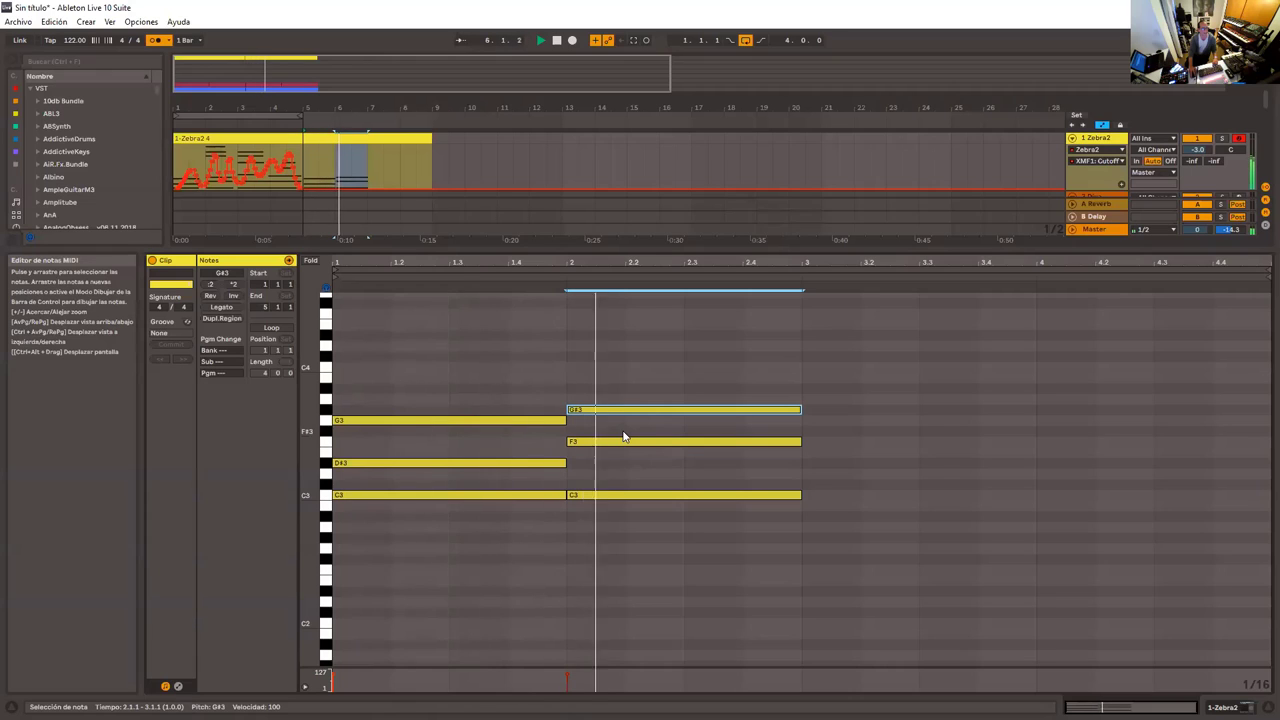
key(space)
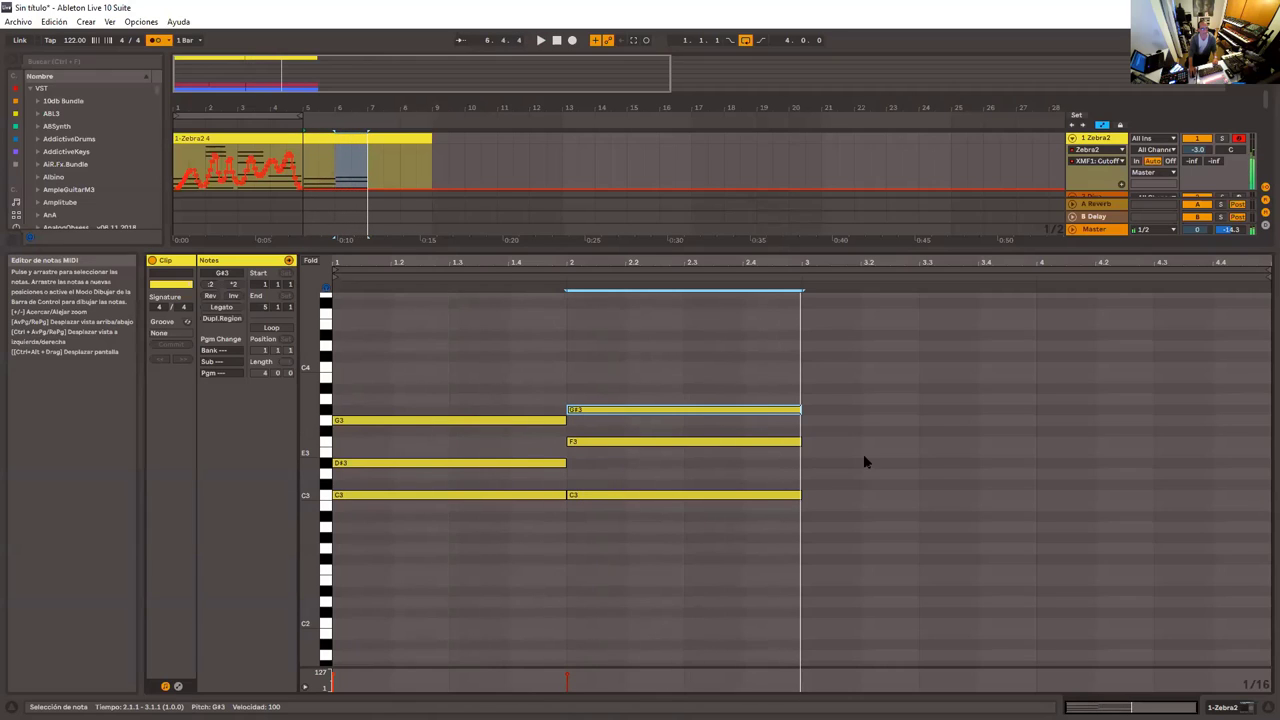
Draw one-bar D3, G3 and B3 notes at 3.1.1 and play that chord
double_click(806, 473)
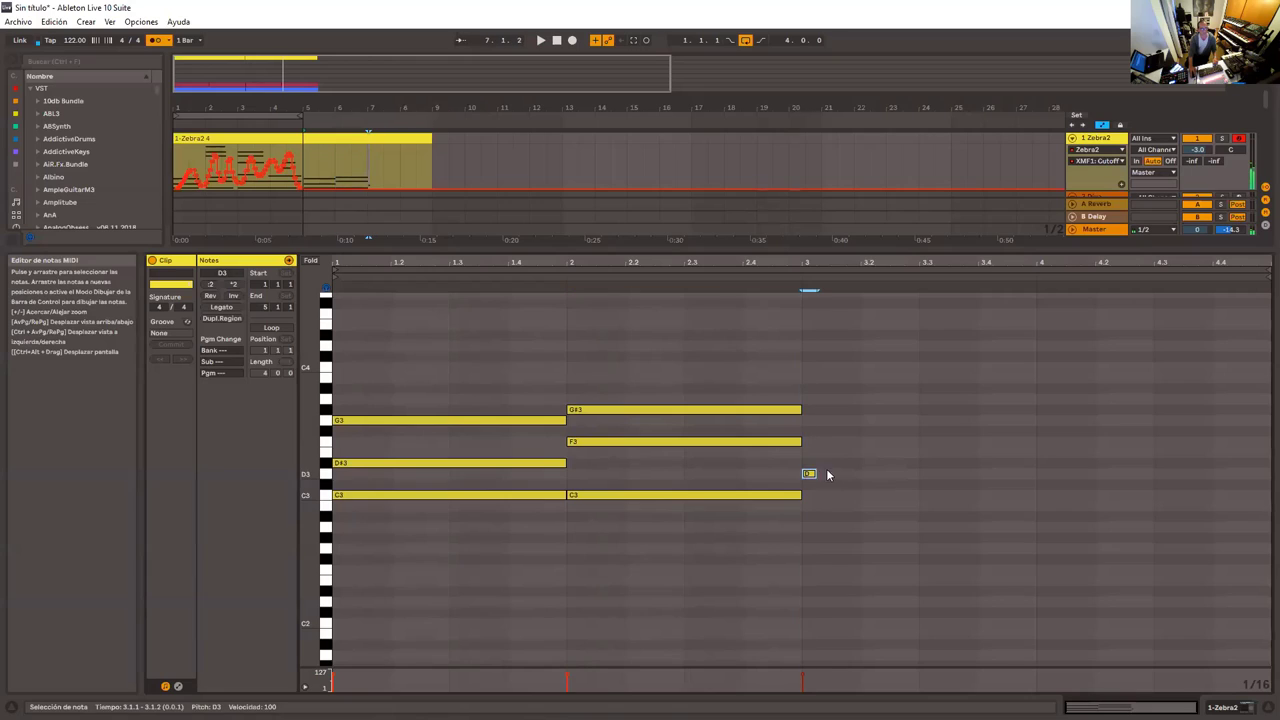
drag(818, 474, 1036, 474)
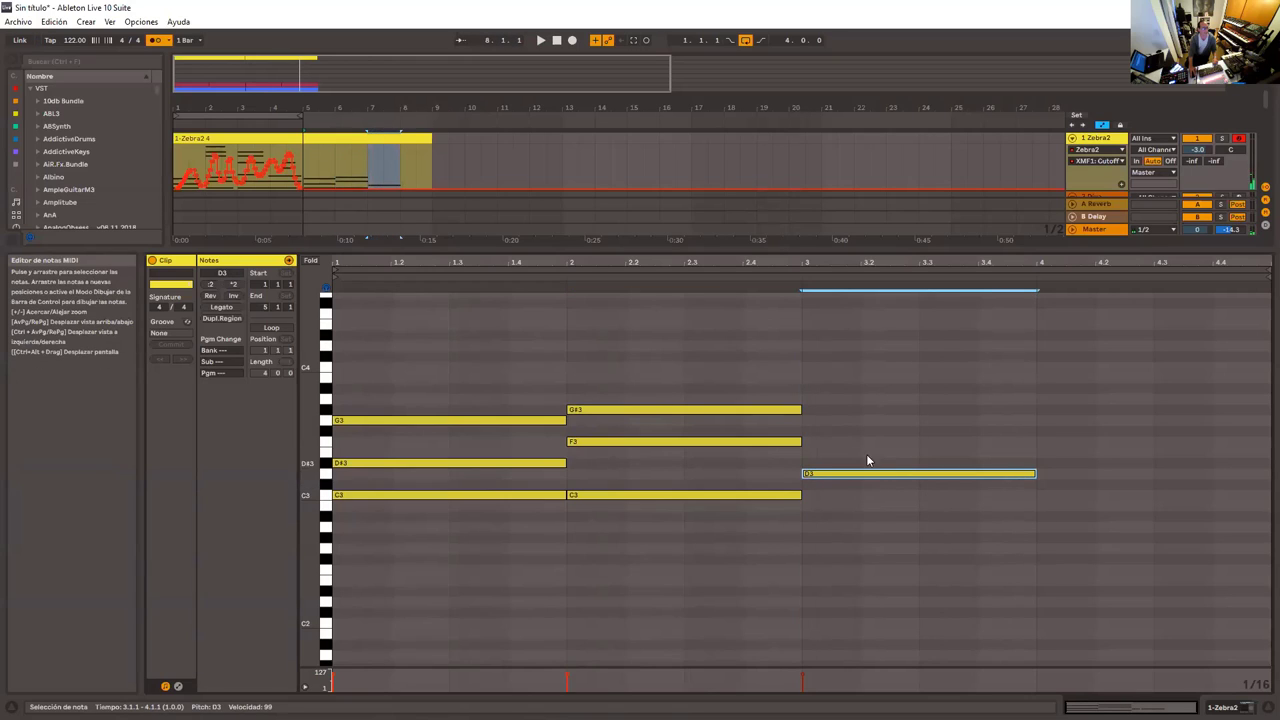
double_click(809, 419)
drag(809, 419, 1035, 428)
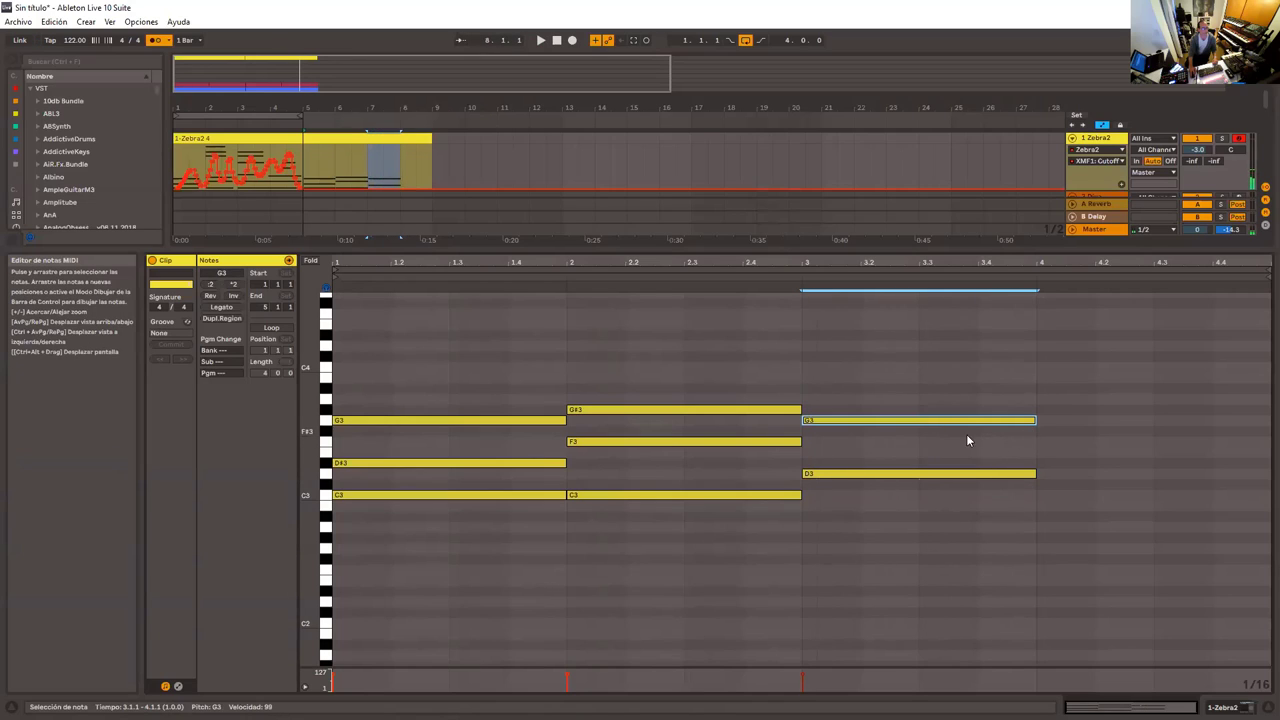
double_click(808, 377)
drag(816, 377, 986, 383)
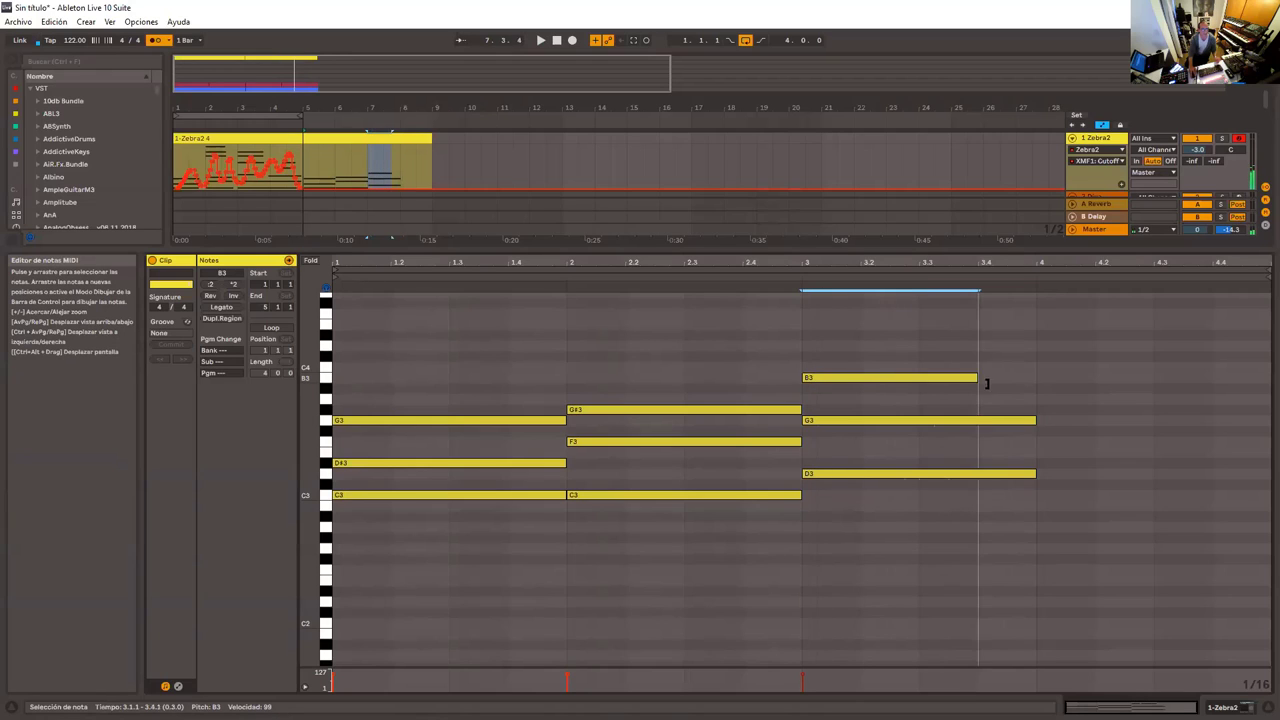
key(space)
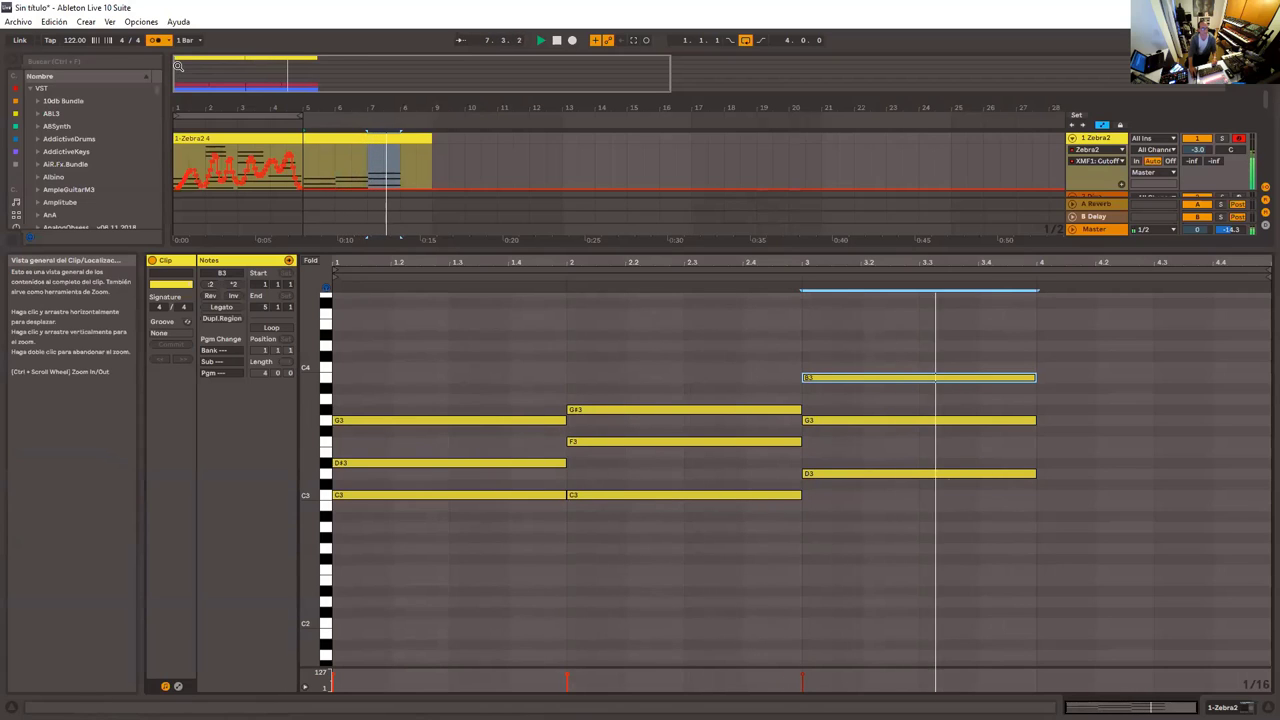
key(space)
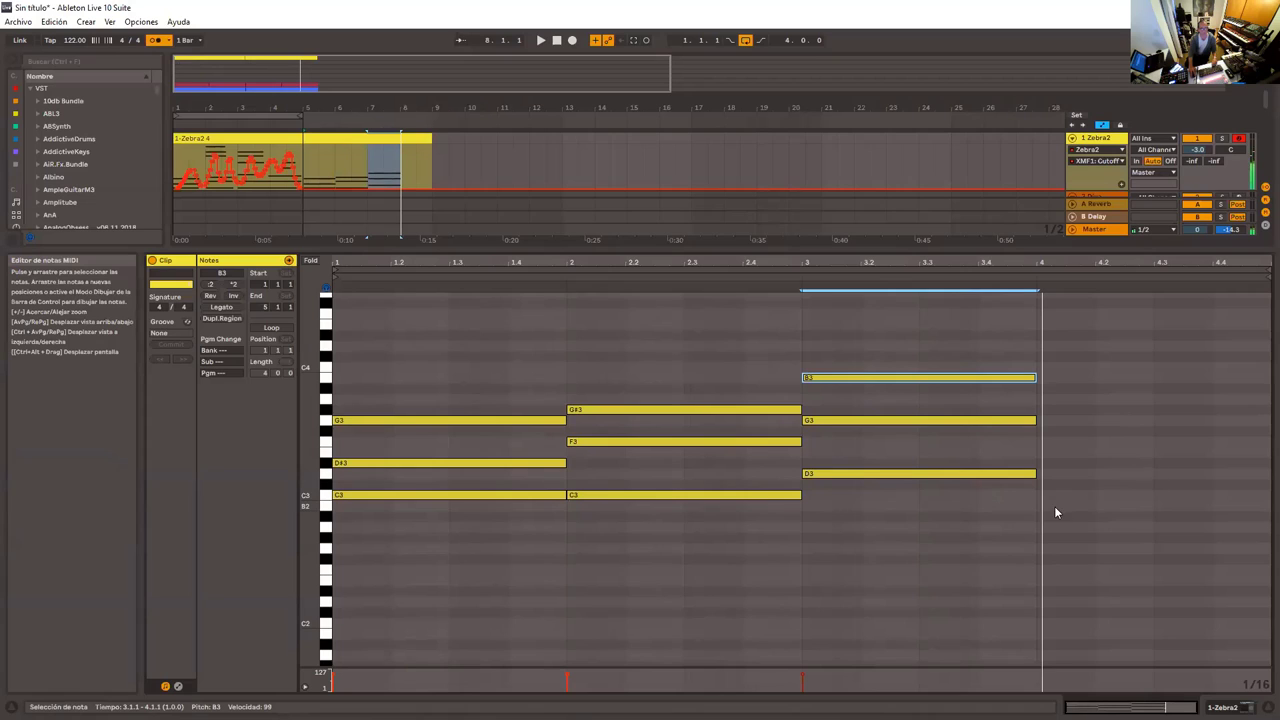
Copy the C3, D#3 and G3 chord from bar 1 to 4.1.1 and play it
drag(460, 381, 1209, 494)
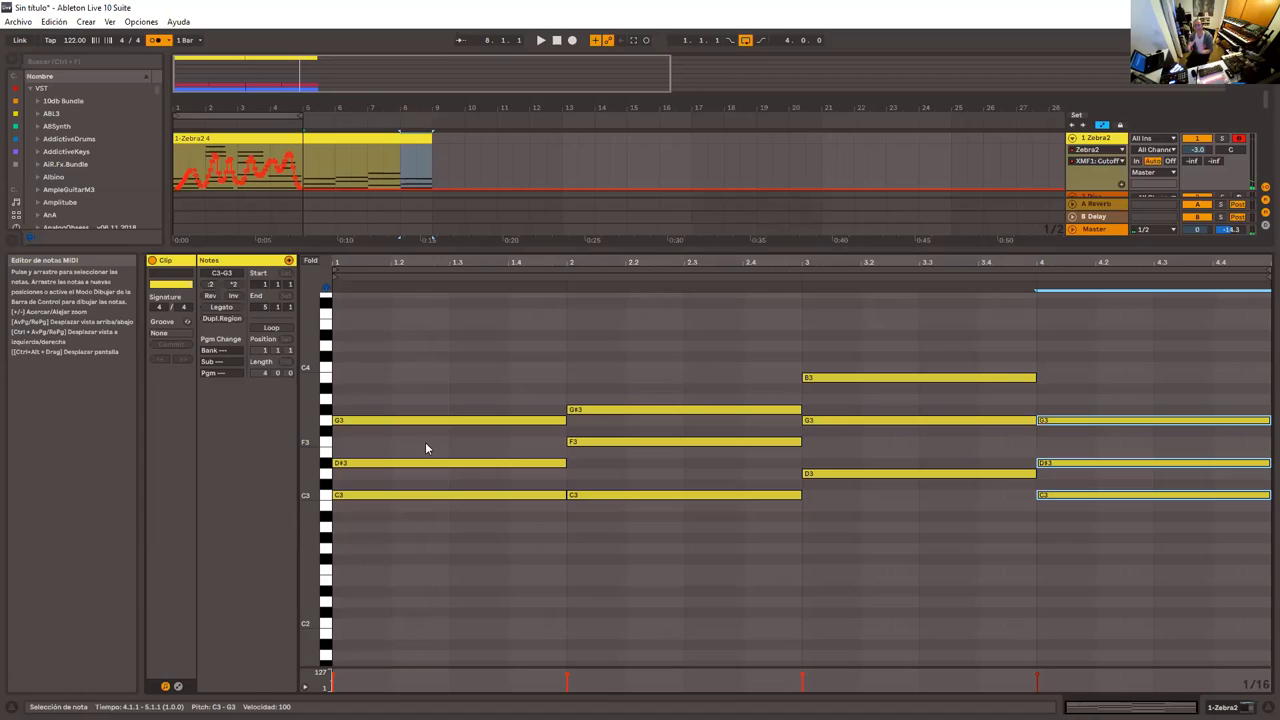
key(space)
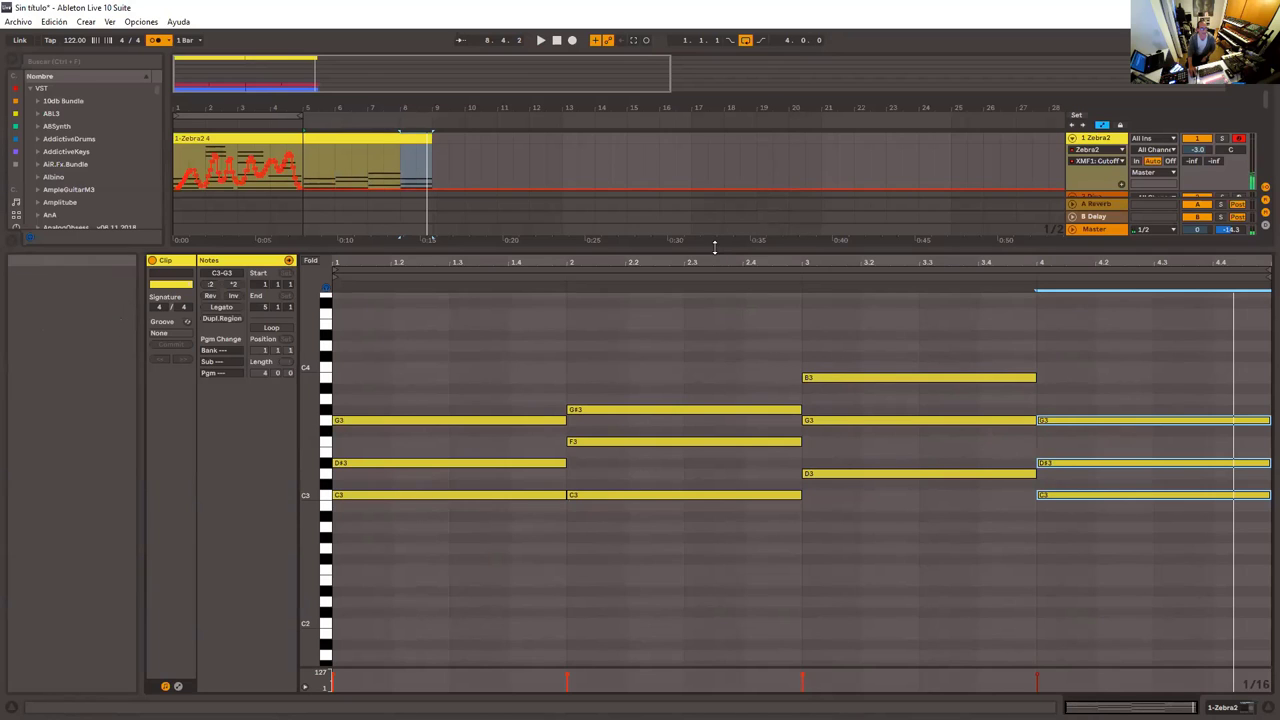
Enlarge the arrangement and arm the VPS Avenger track with its instrument window open and clear of the clips
drag(716, 250, 701, 490)
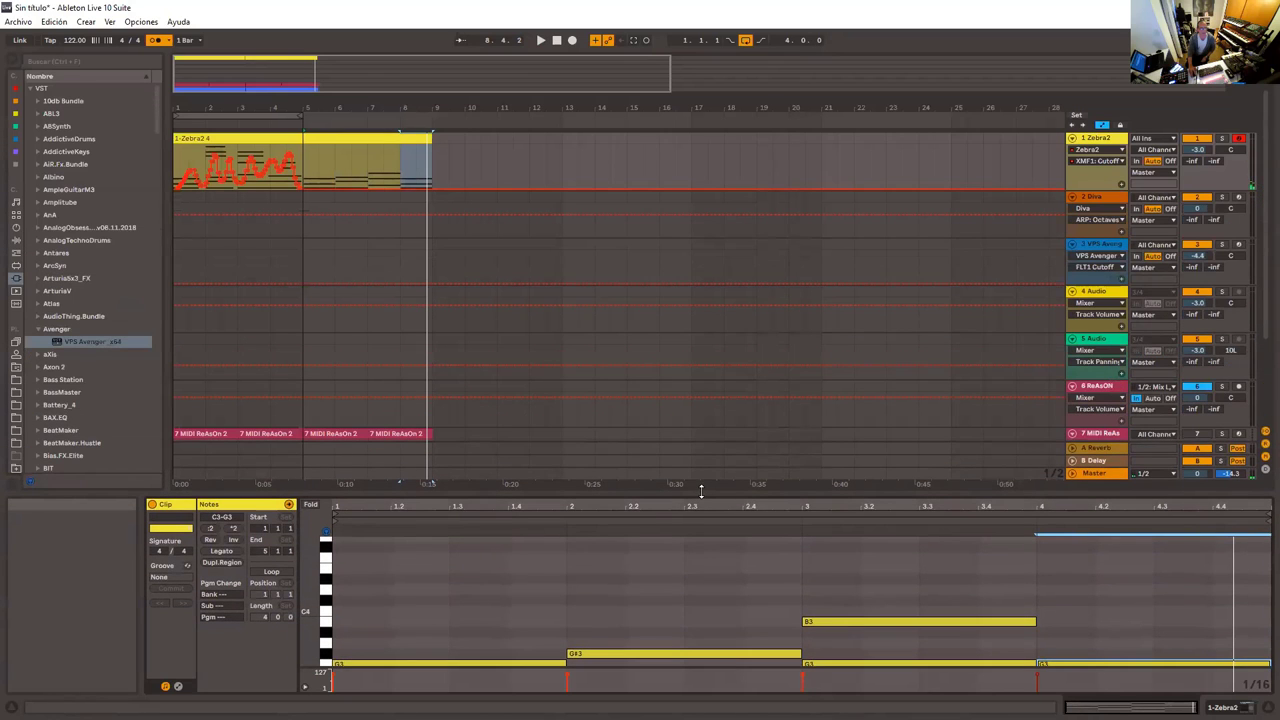
click(1110, 246)
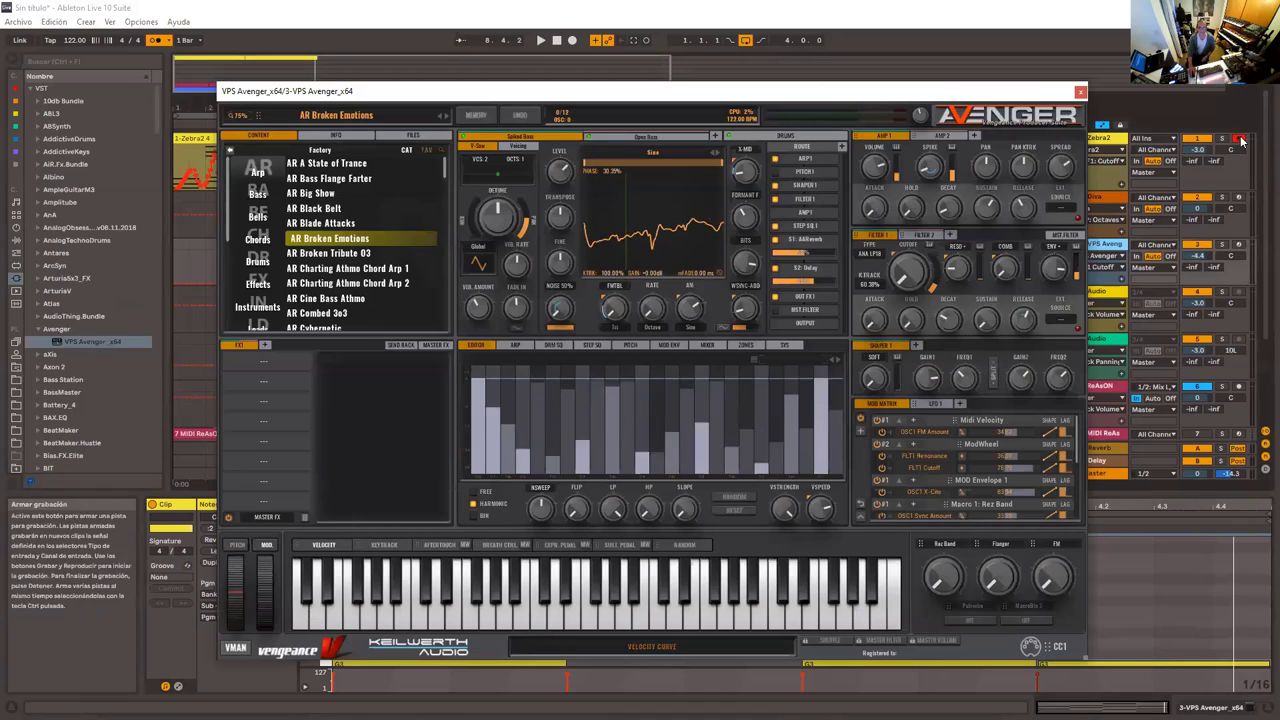
click(1239, 245)
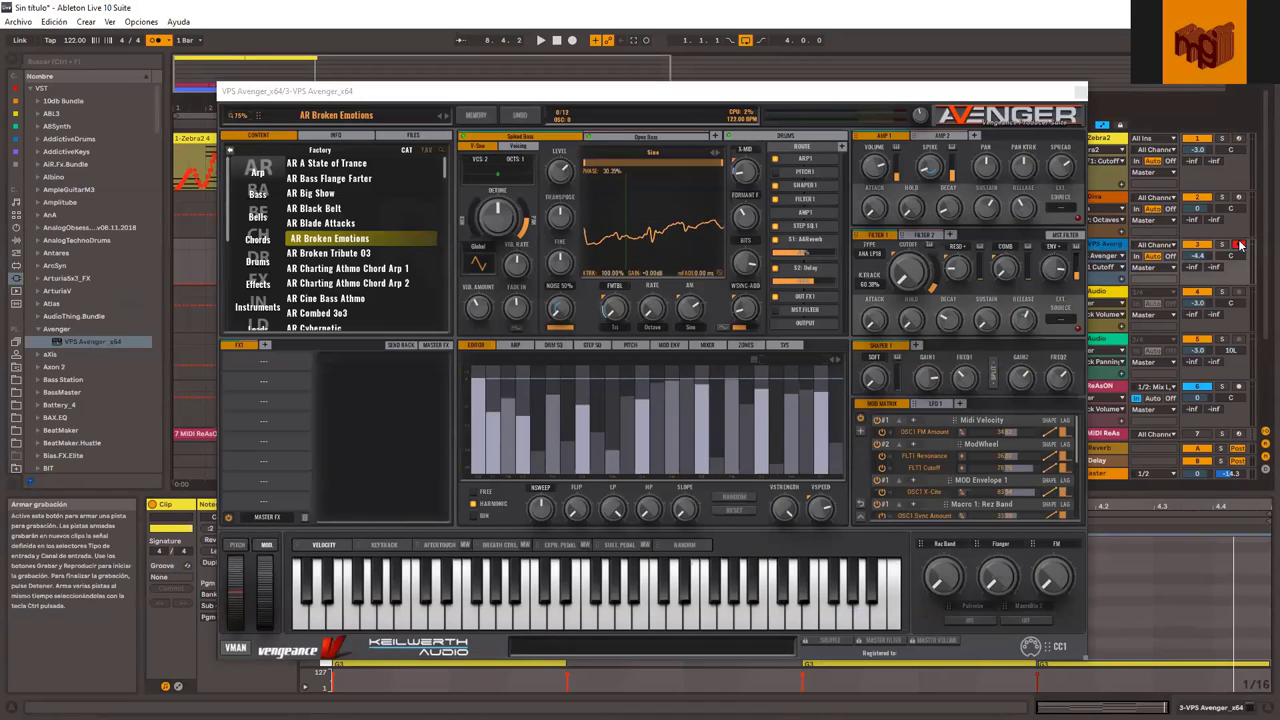
click(825, 97)
drag(830, 97, 866, 113)
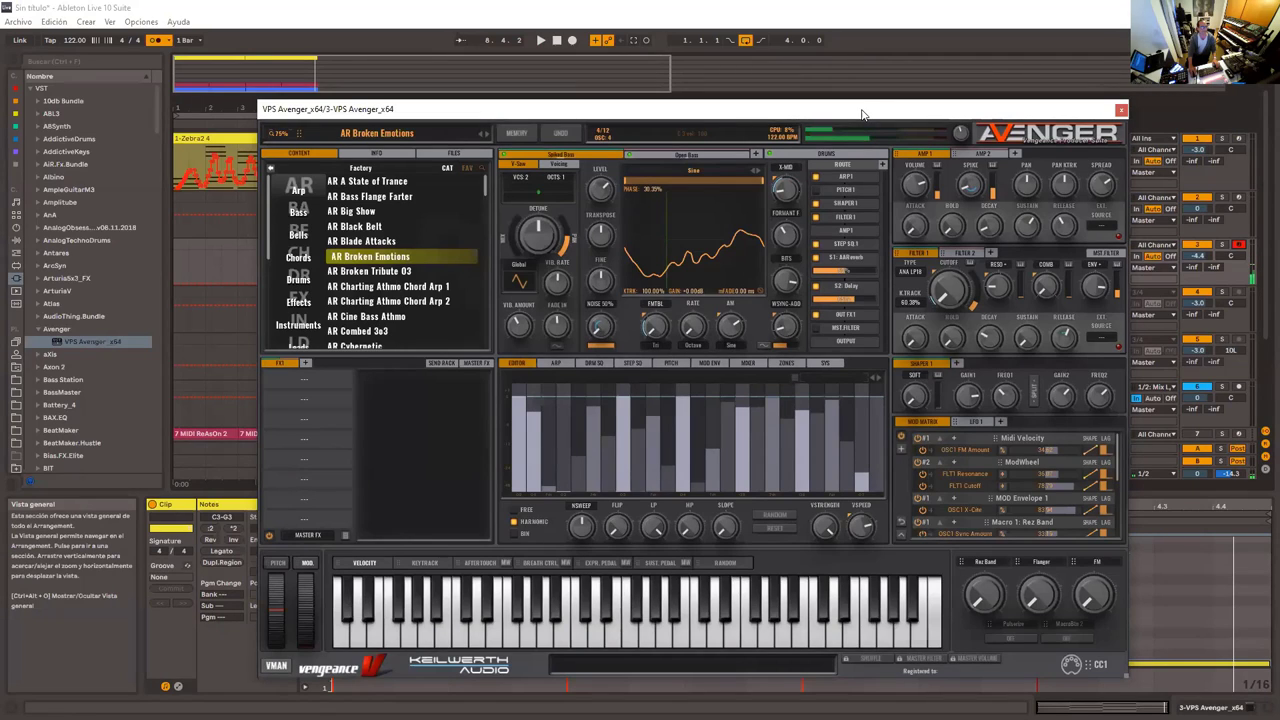
drag(866, 111, 1085, 106)
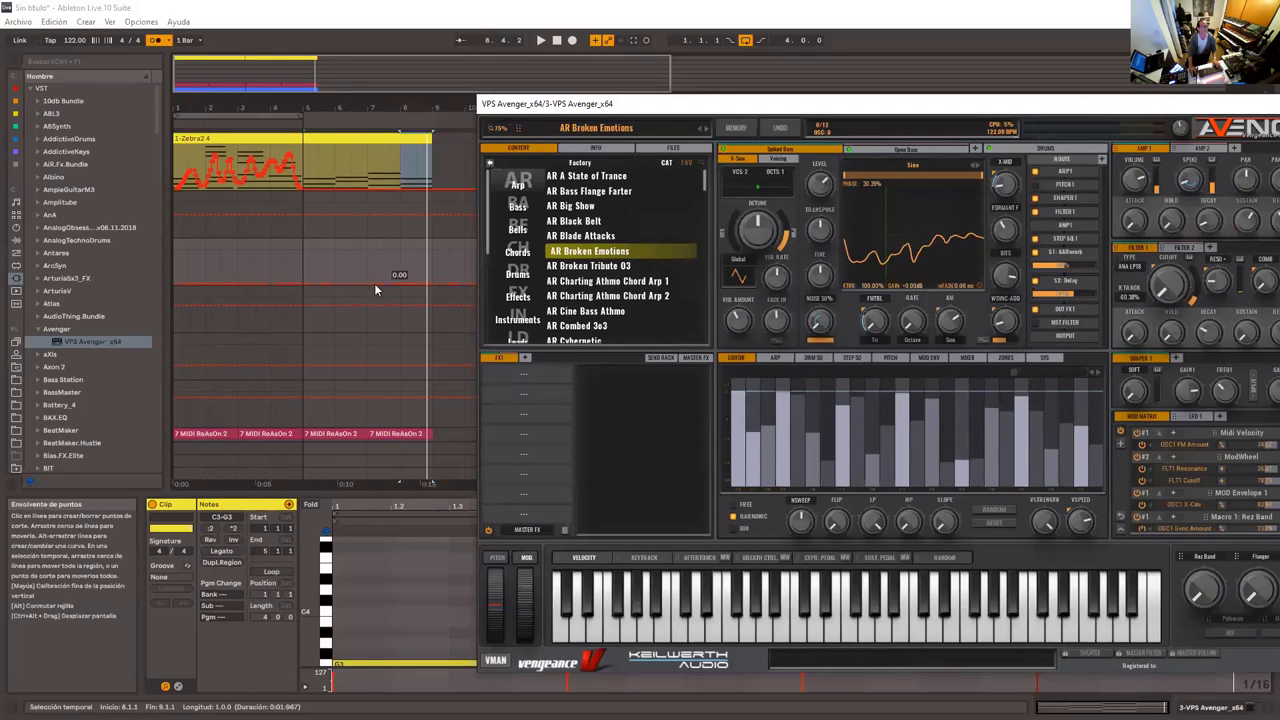
scroll(356, 275, down, 4)
scroll(356, 286, up, 4)
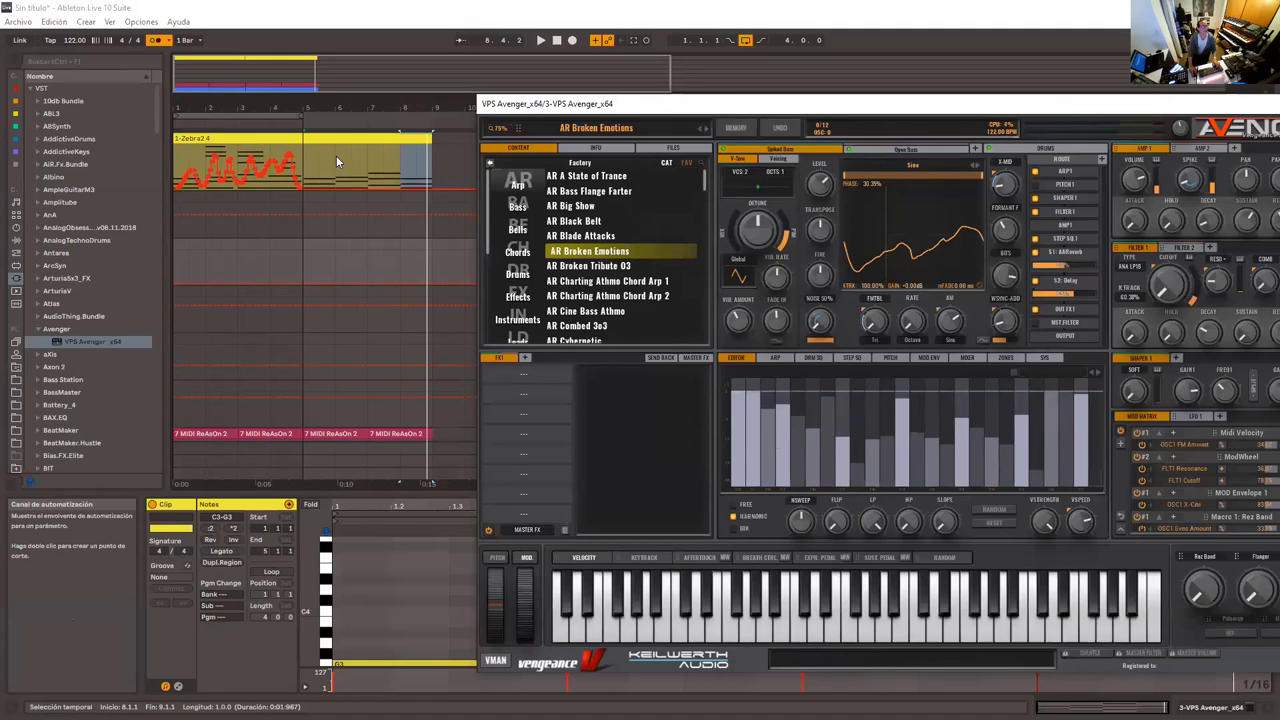
Replace the automated 1-Zebra2 4 clip with the chord clip moved to 1.1.1, and duplicate the chord clip to 5.1.1
click(258, 139)
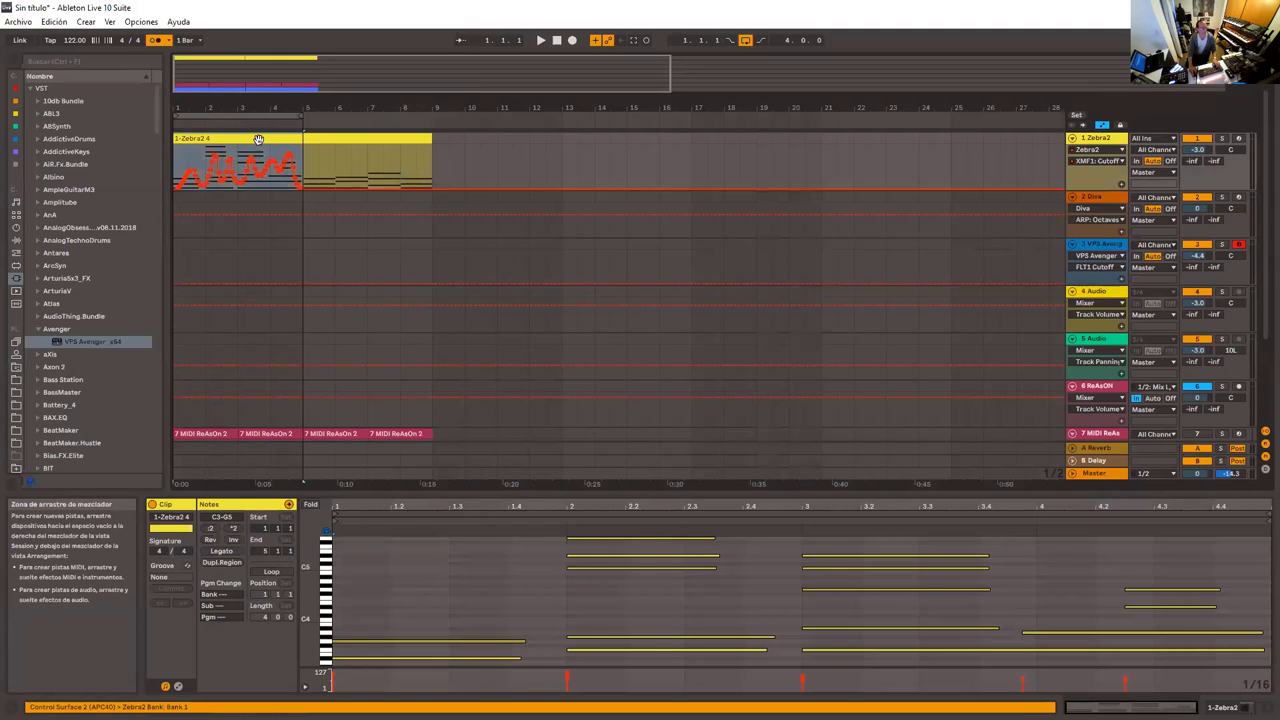
key(Delete)
click(343, 139)
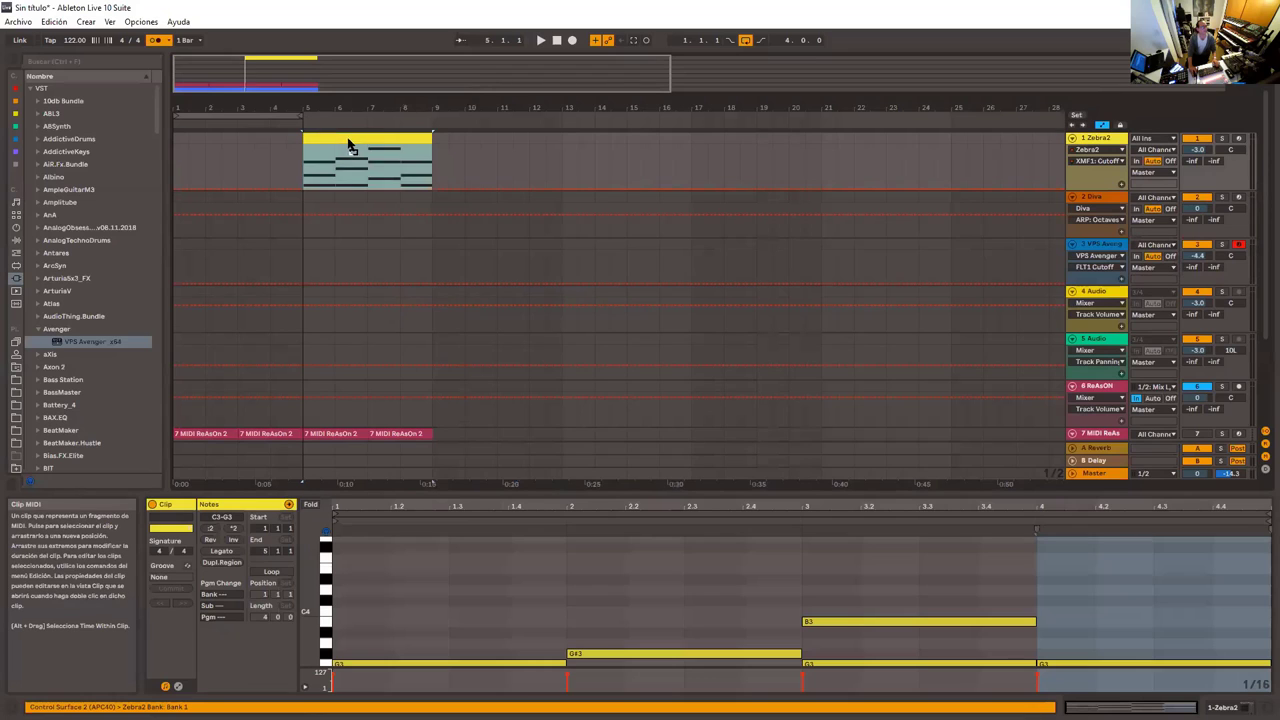
drag(219, 131, 193, 143)
key(space)
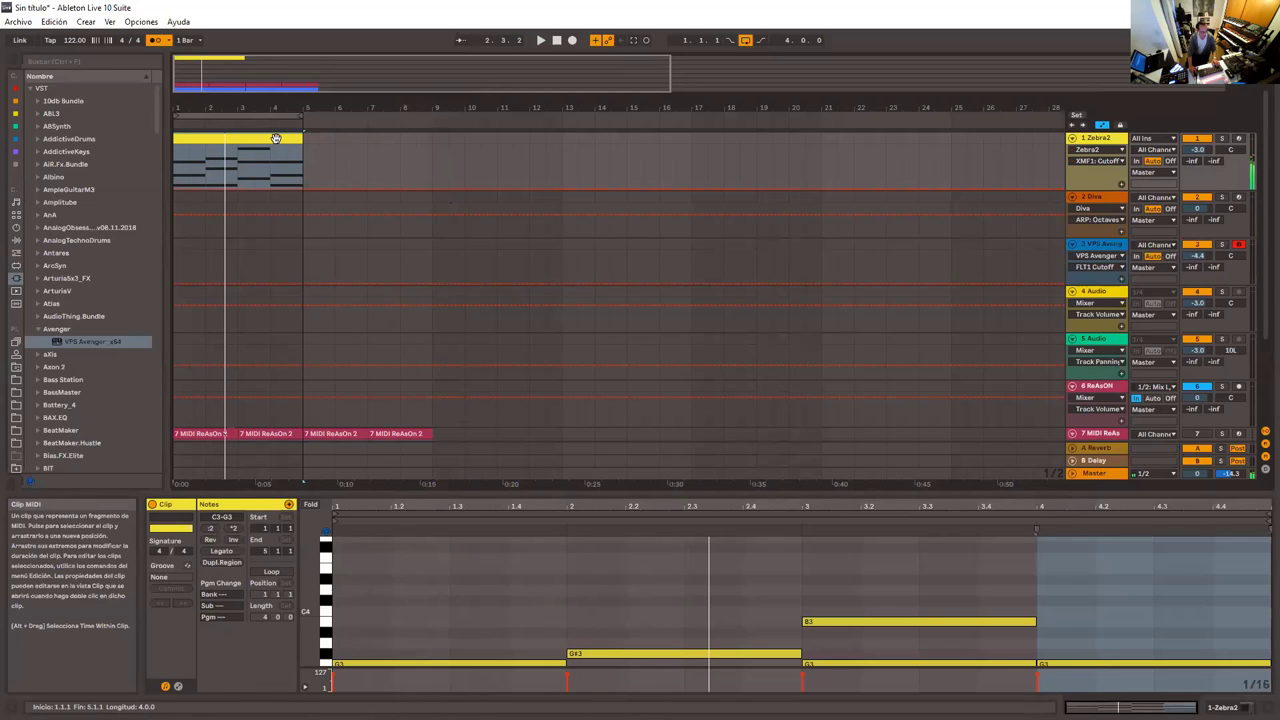
key(ctrl+d)
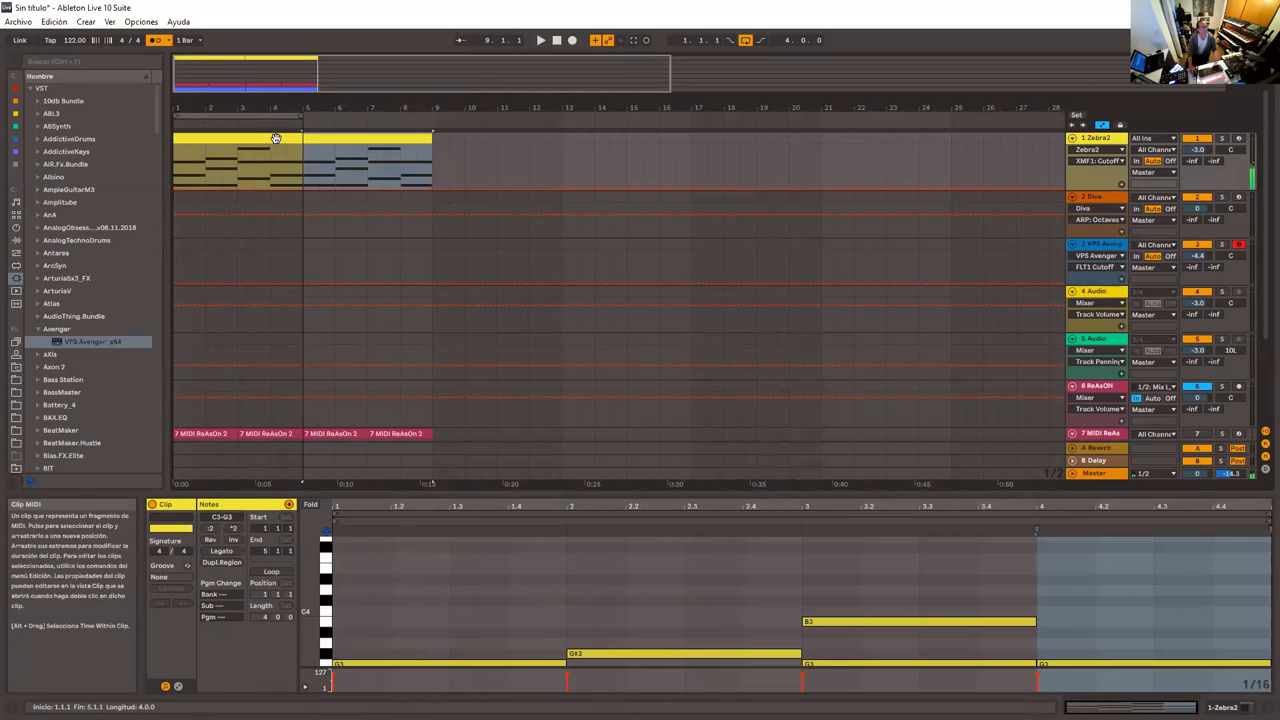
Reopen the VPS Avenger instrument window and set the insert point at 1.1.1 on its track
click(1113, 245)
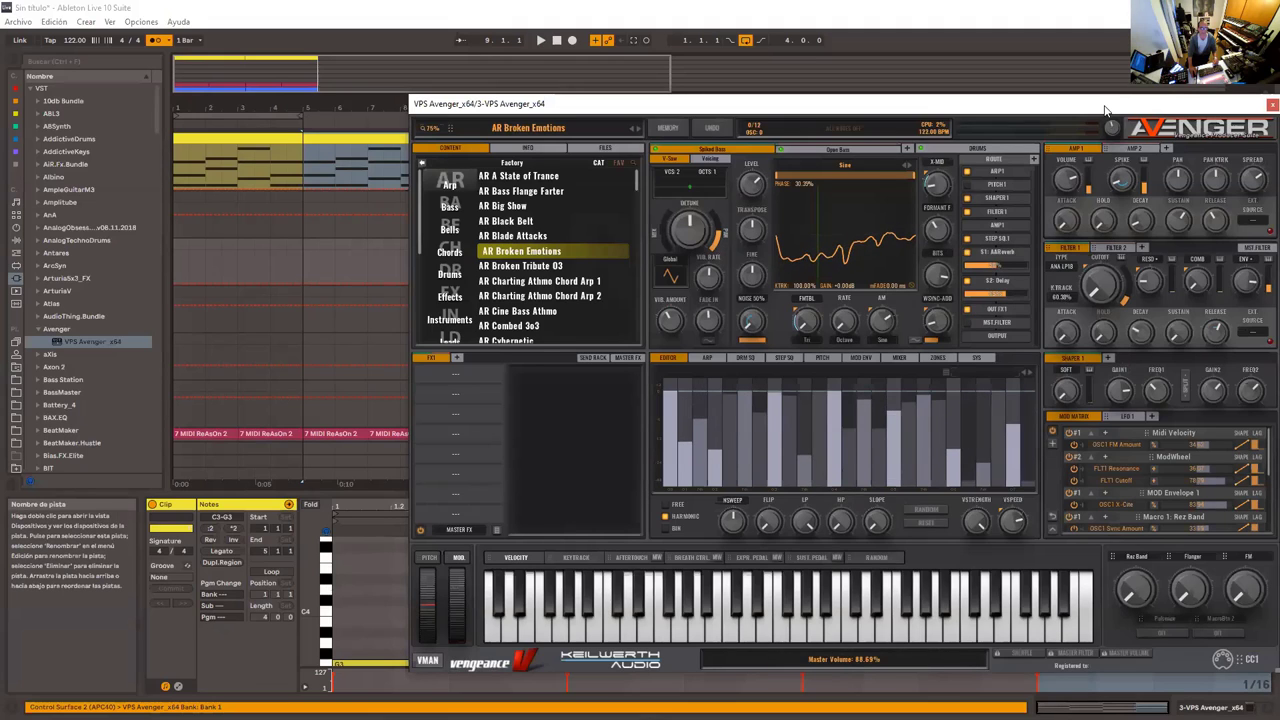
drag(1104, 108, 1101, 104)
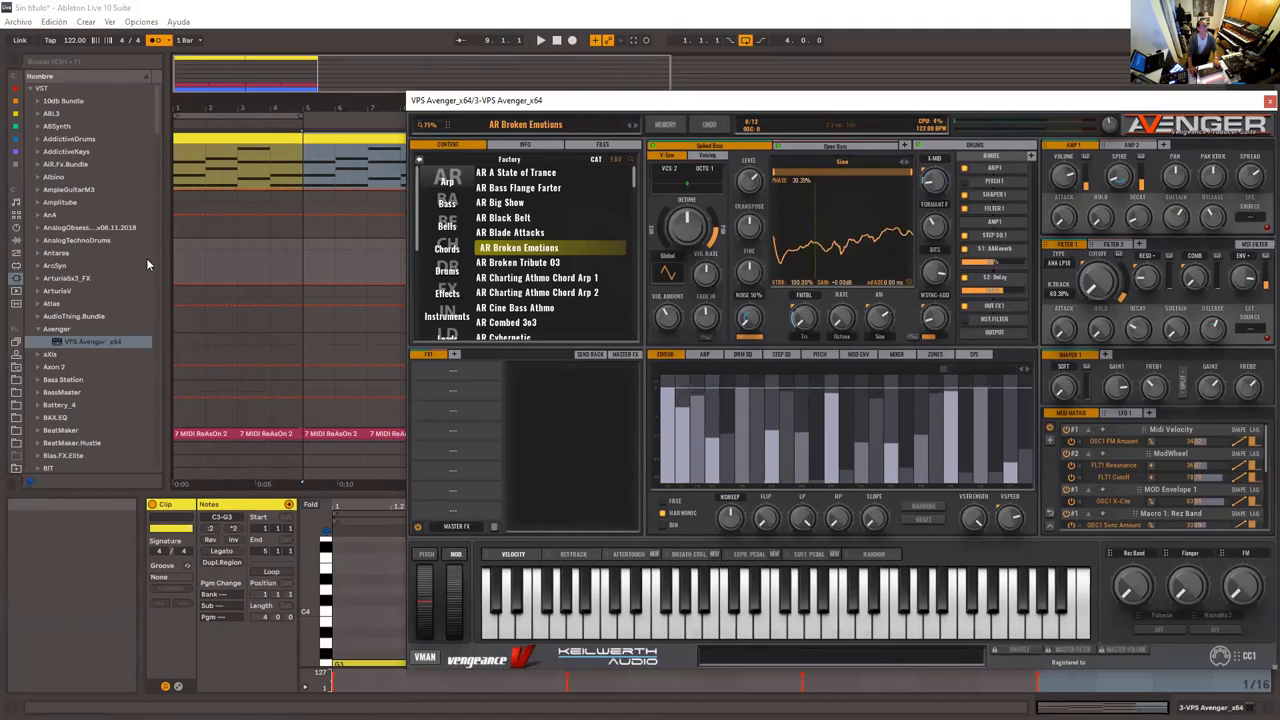
click(174, 262)
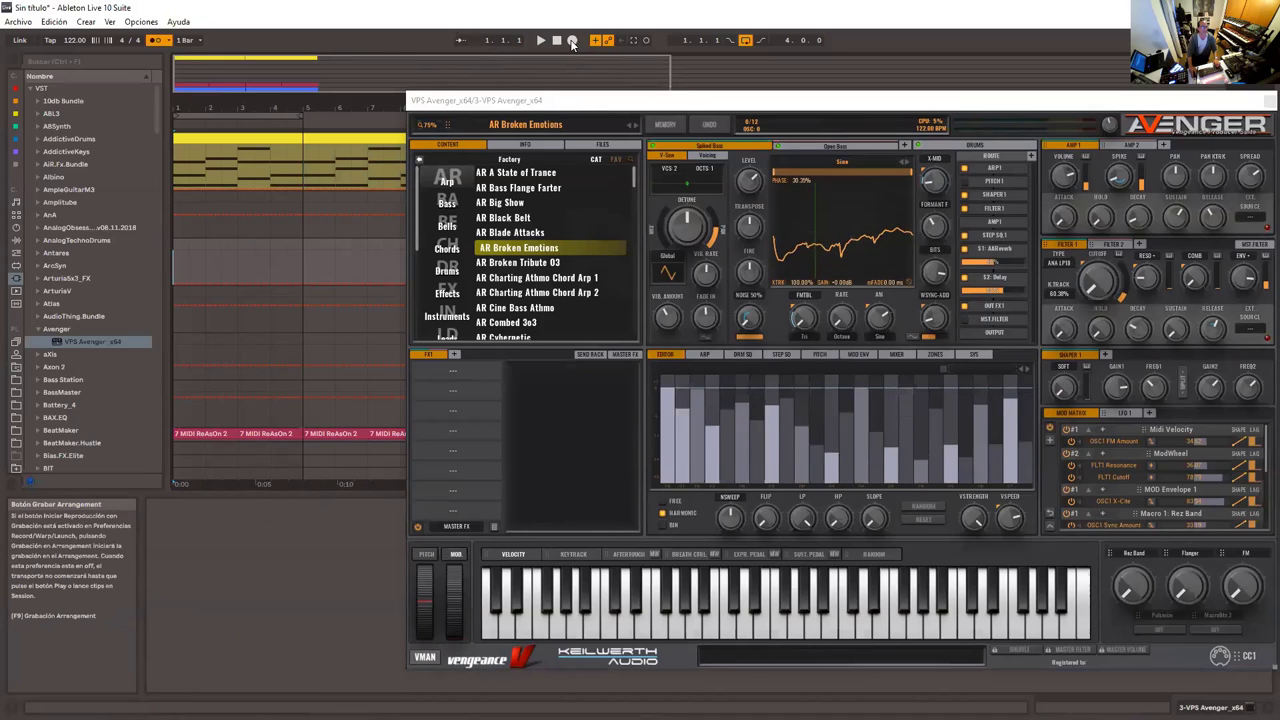
Record a four-bar MIDI part on the VPS Avenger track from 1.1.1 and move the instrument window aside
click(201, 41)
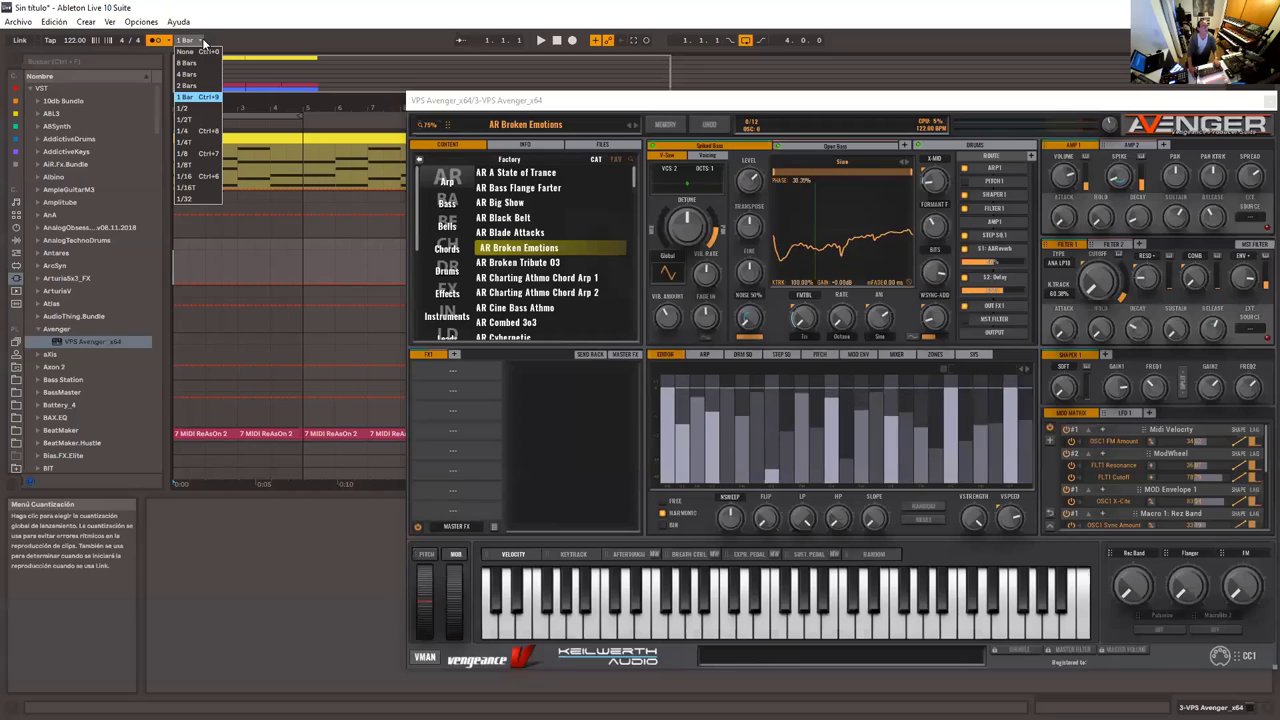
click(332, 28)
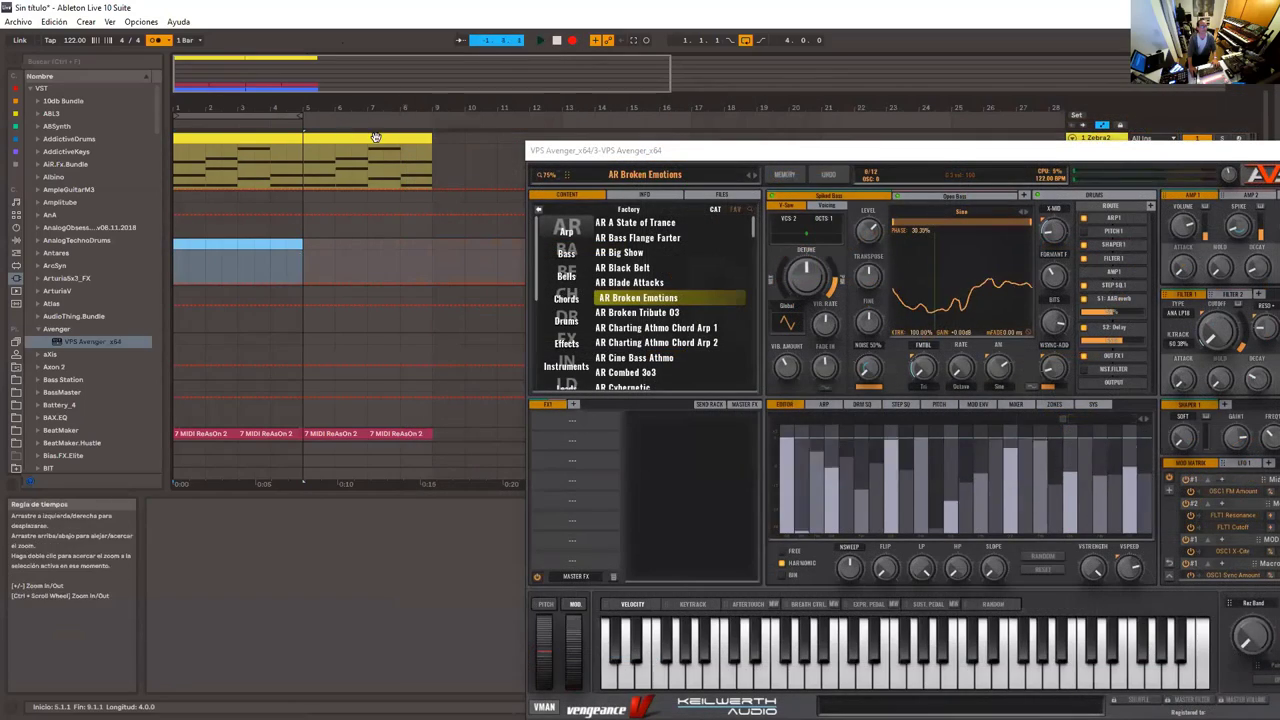
key(space)
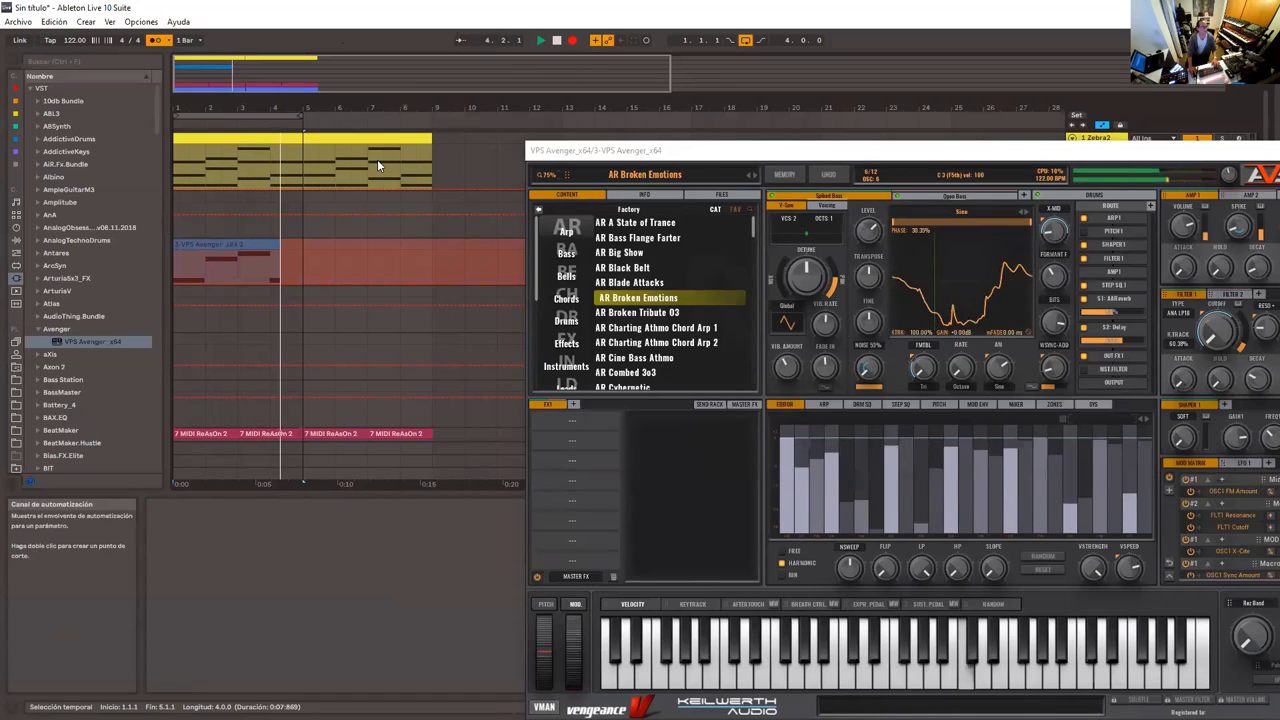
key(space)
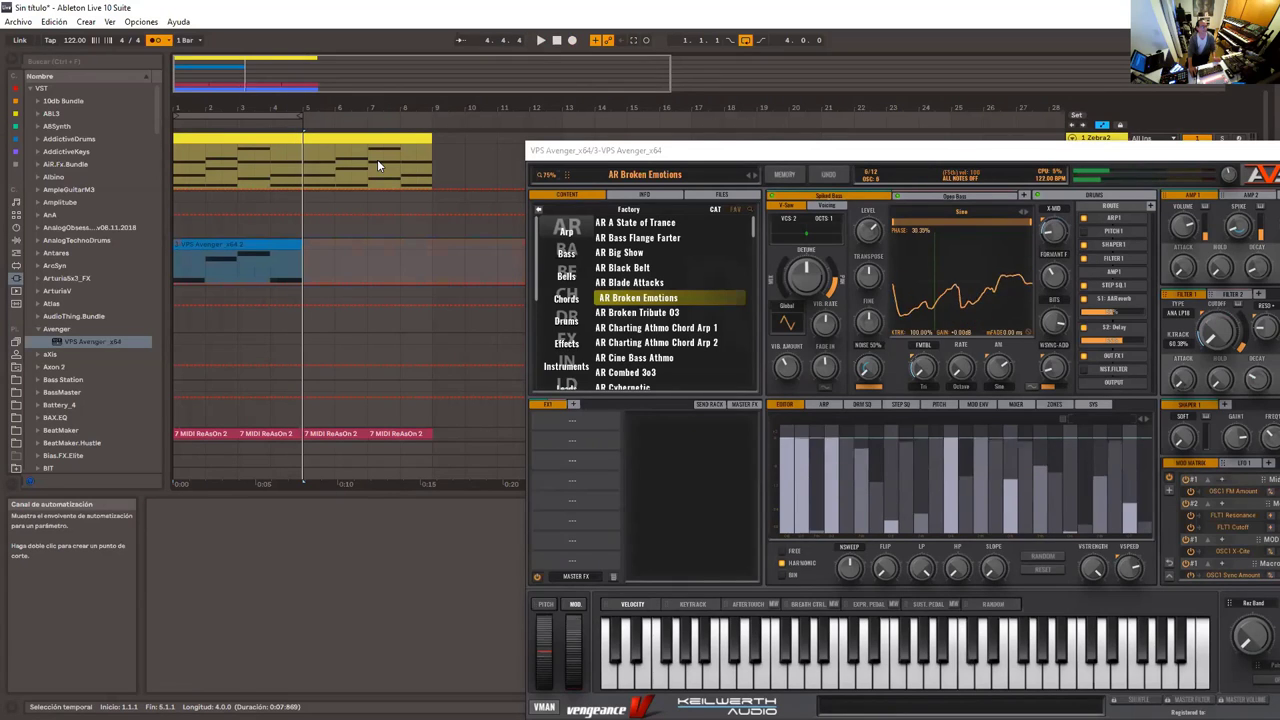
click(858, 155)
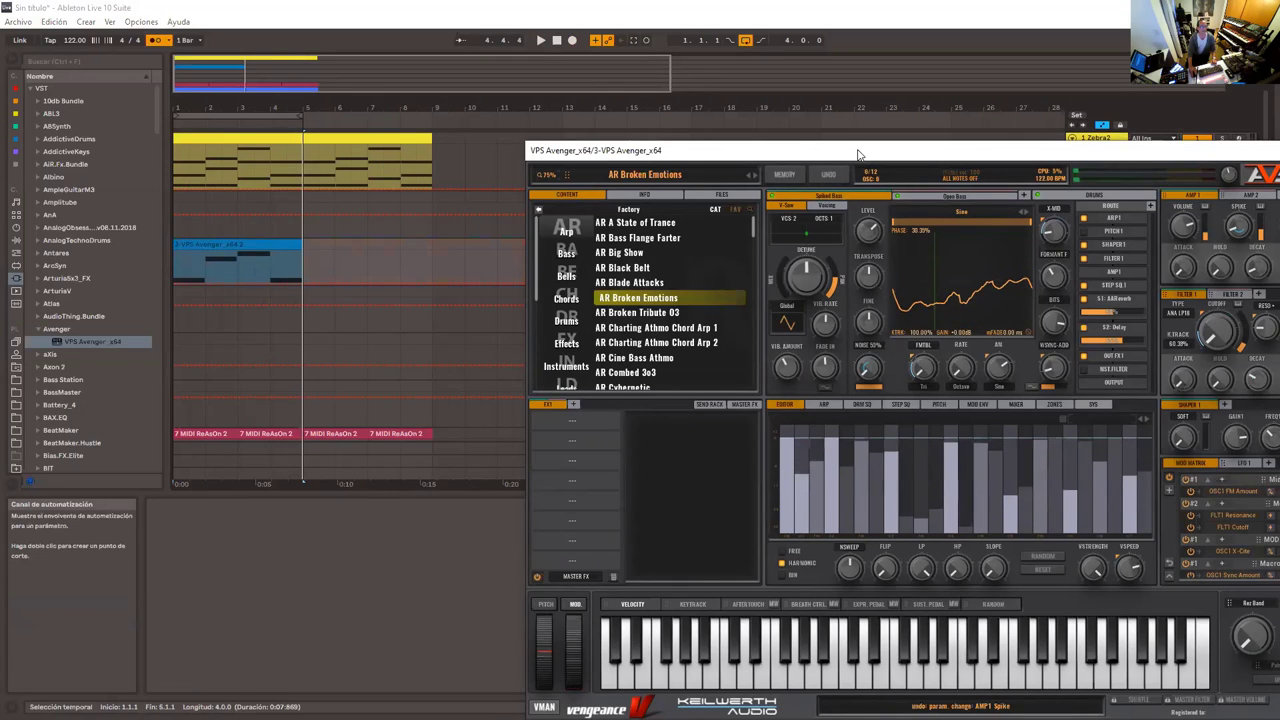
drag(858, 155, 874, 145)
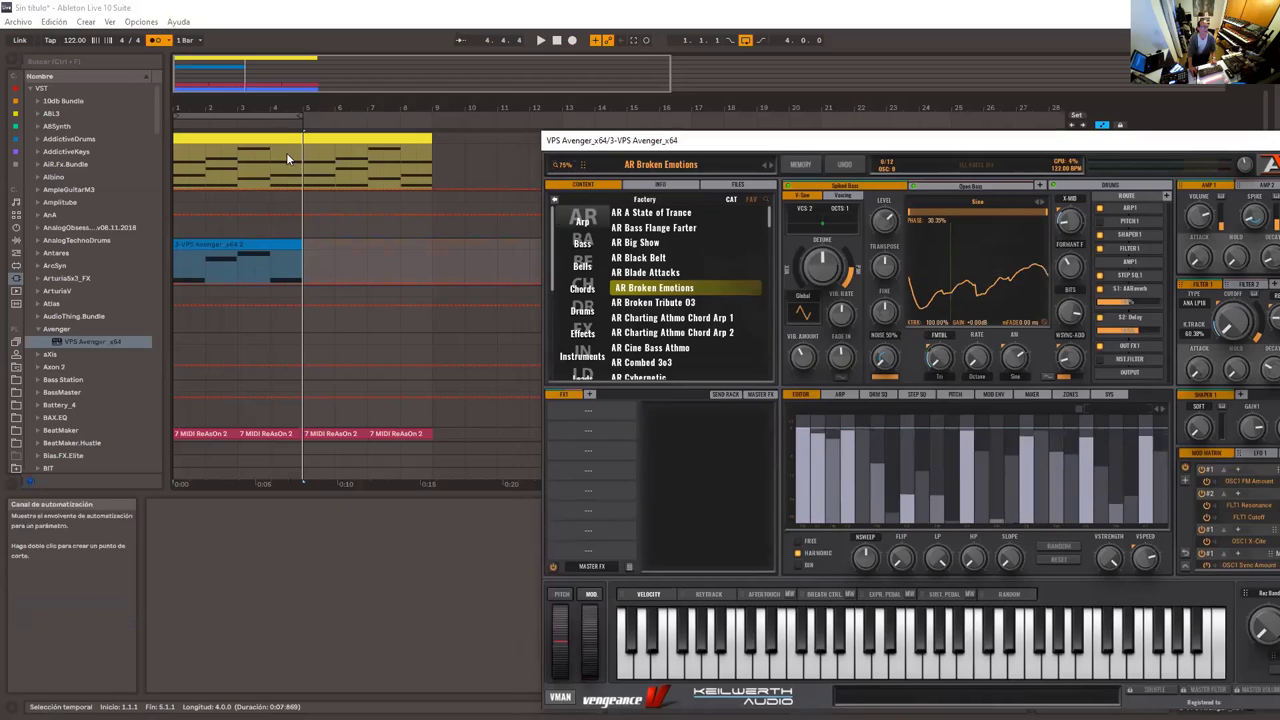
Play back the recorded VPS Avenger clip and duplicate it directly after itself
click(286, 152)
click(281, 244)
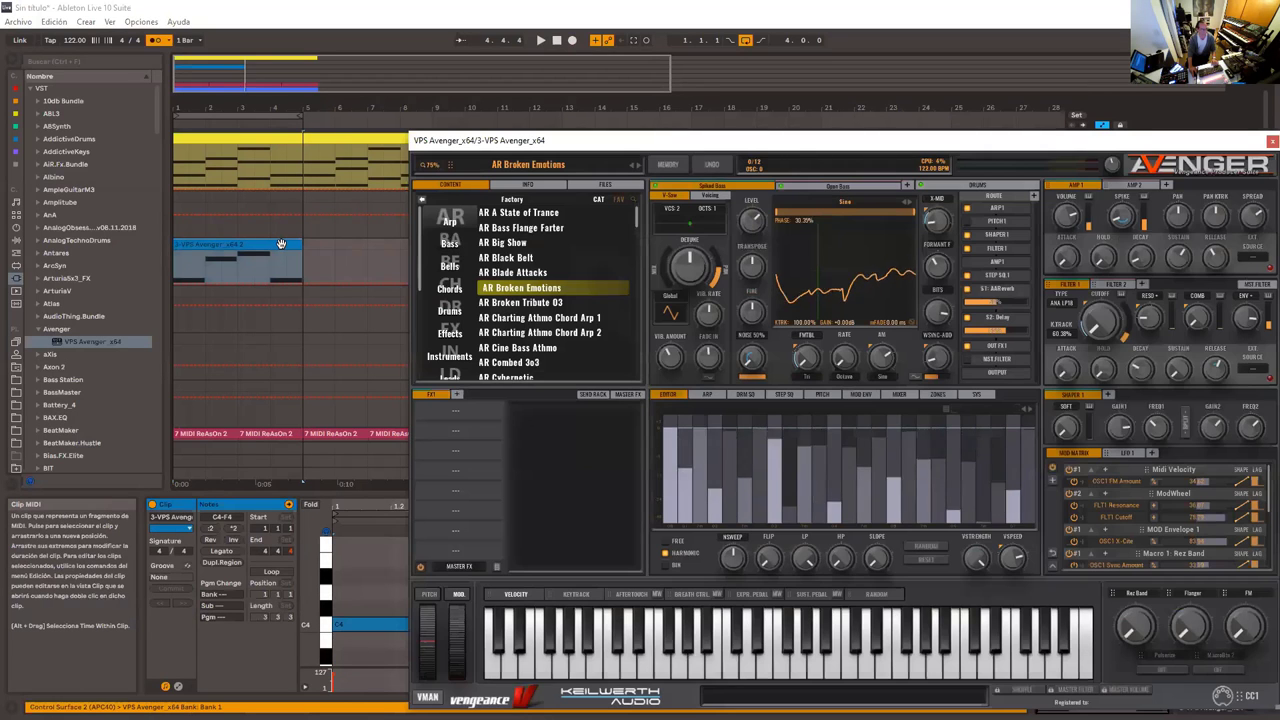
key(space)
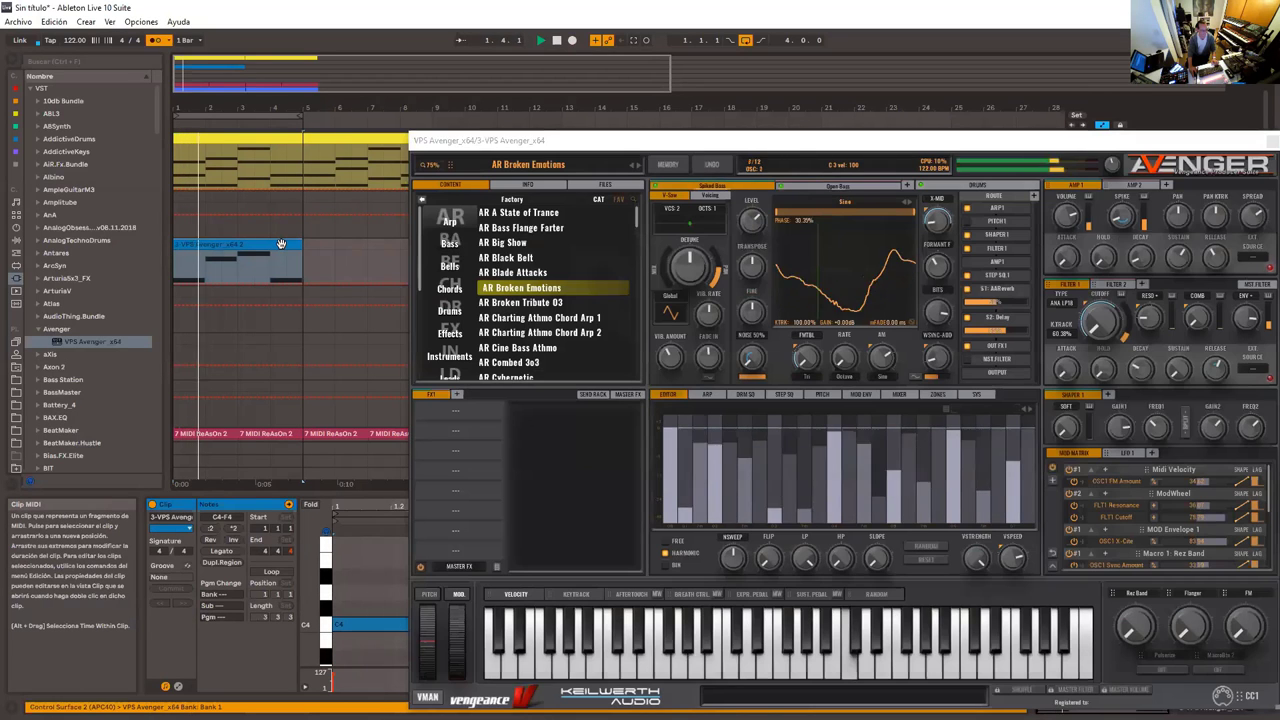
key(ctrl+d)
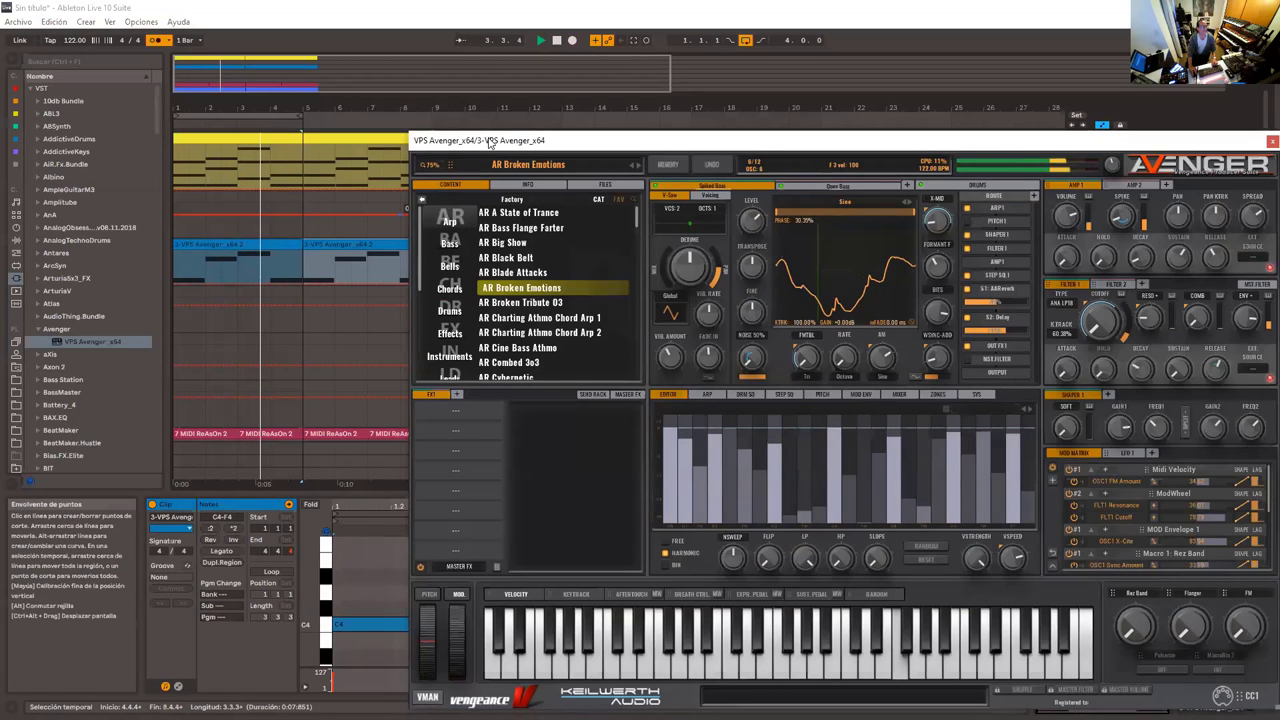
Move the VPS Avenger instrument window off the clips, close it and stop playback
drag(485, 143, 541, 138)
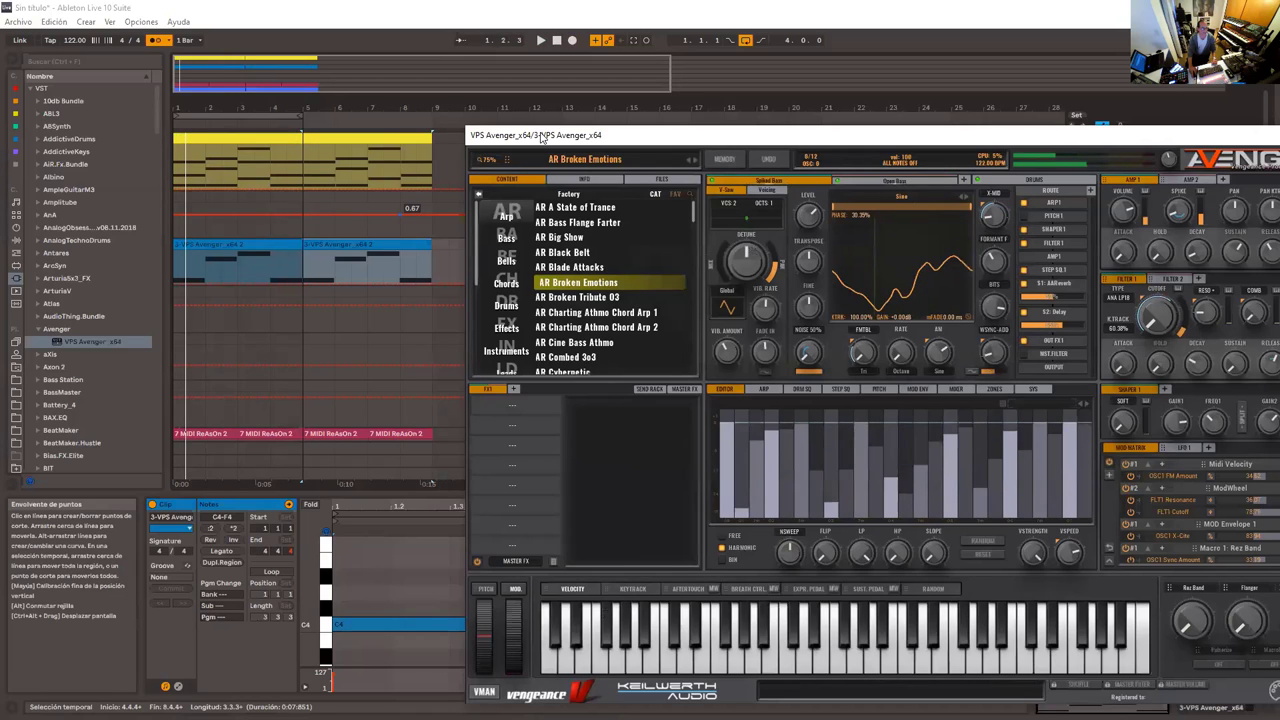
drag(541, 137, 408, 121)
click(1196, 119)
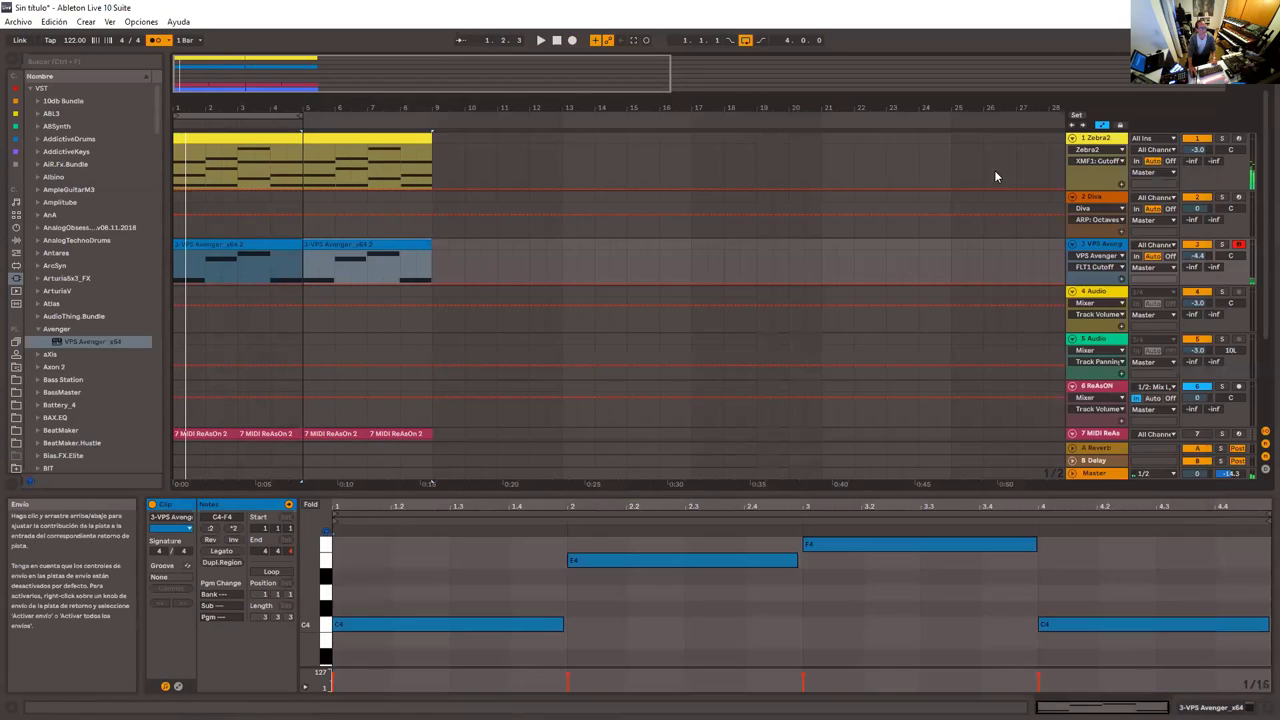
key(space)
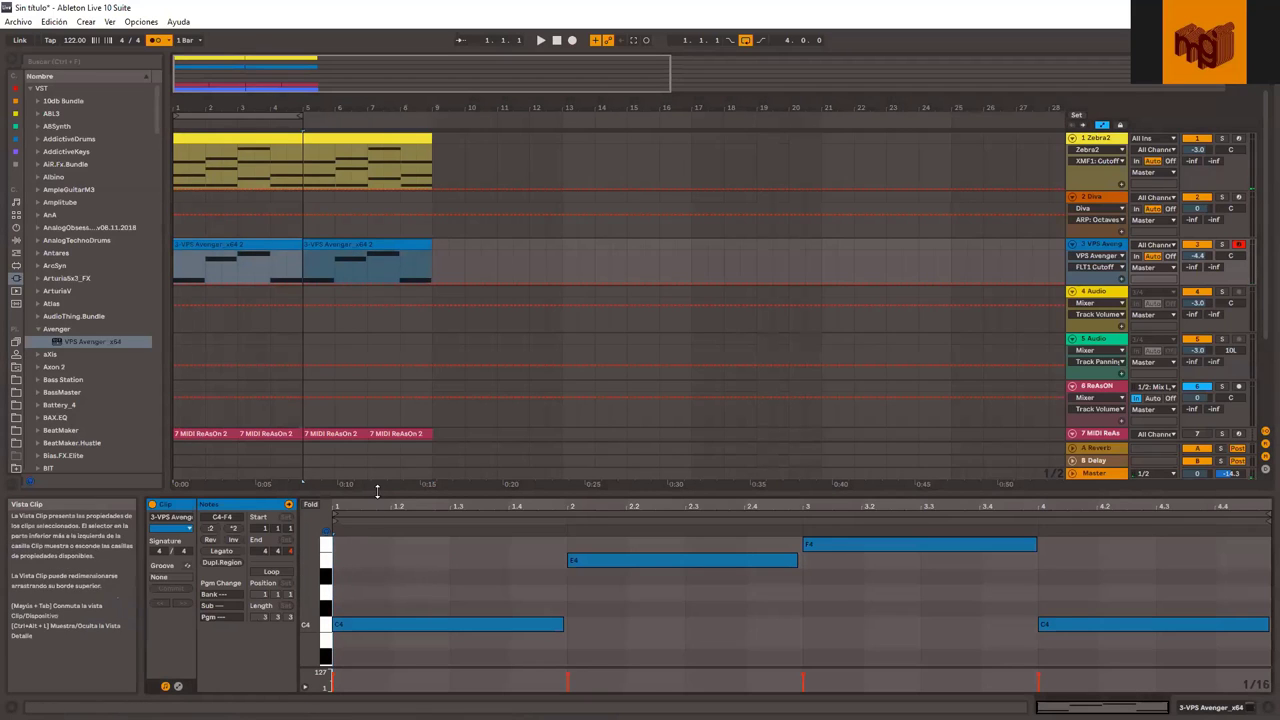
Enlarge the note editor and raise the first VPS Avenger clip's bar 2 note to F4 and its bar 3 note to G4
drag(377, 491, 417, 344)
drag(310, 457, 310, 571)
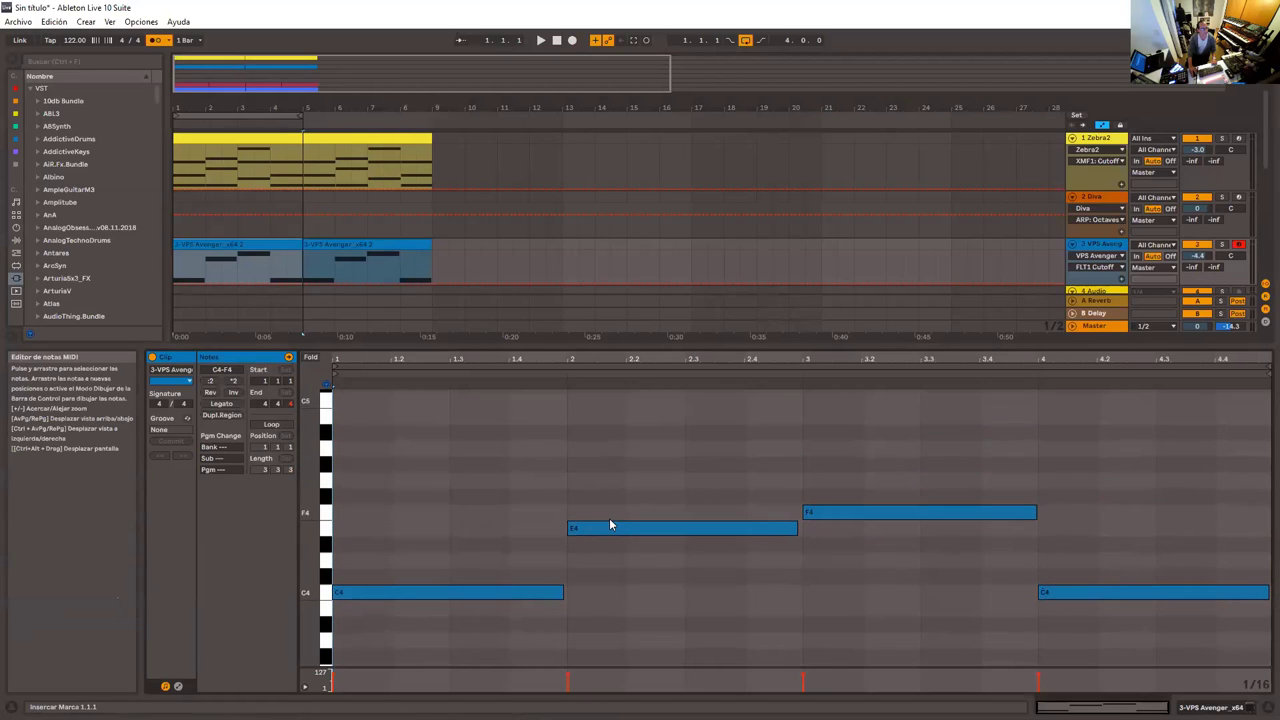
drag(610, 524, 612, 512)
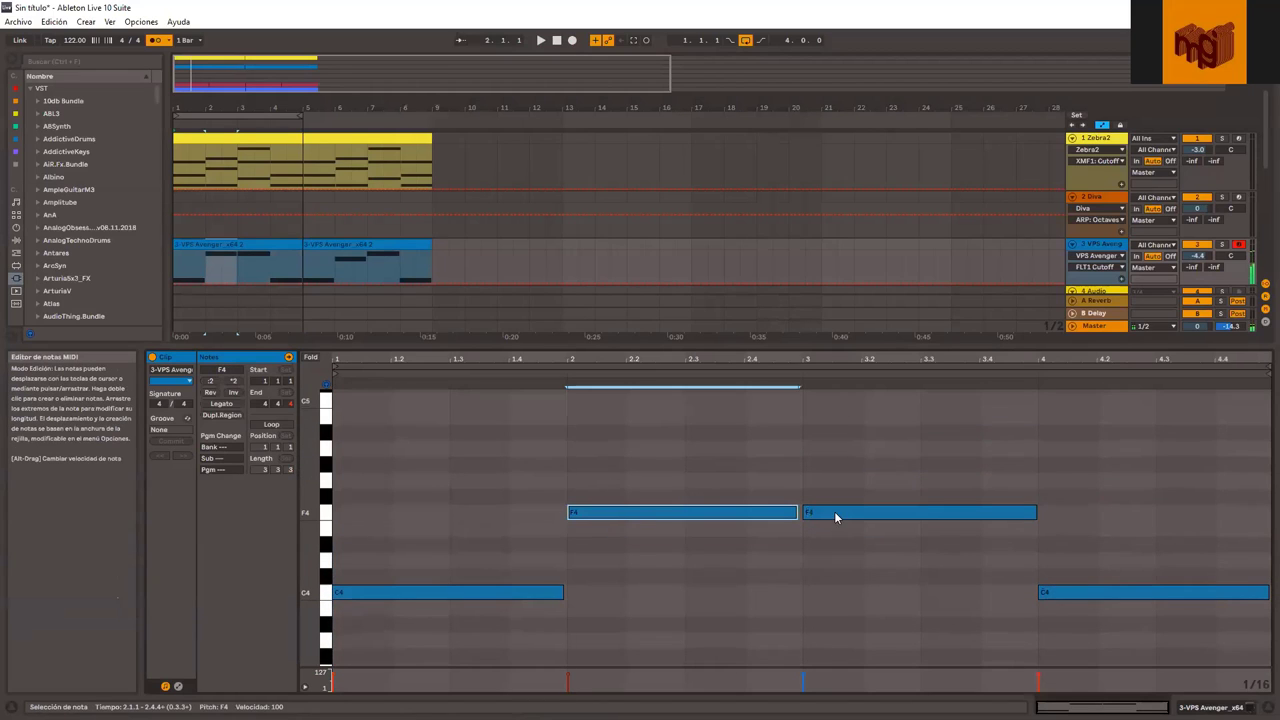
drag(834, 512, 843, 488)
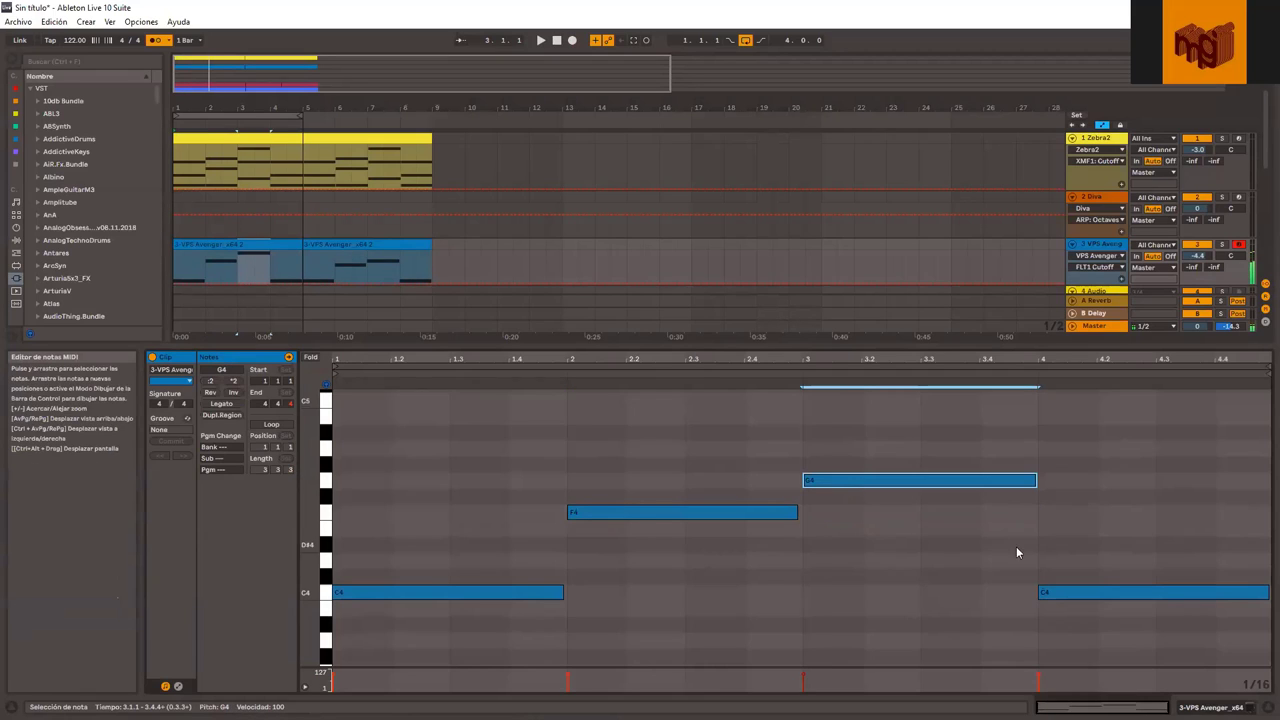
Delete the second, unedited VPS Avenger clip and reselect the first one
click(263, 246)
click(345, 245)
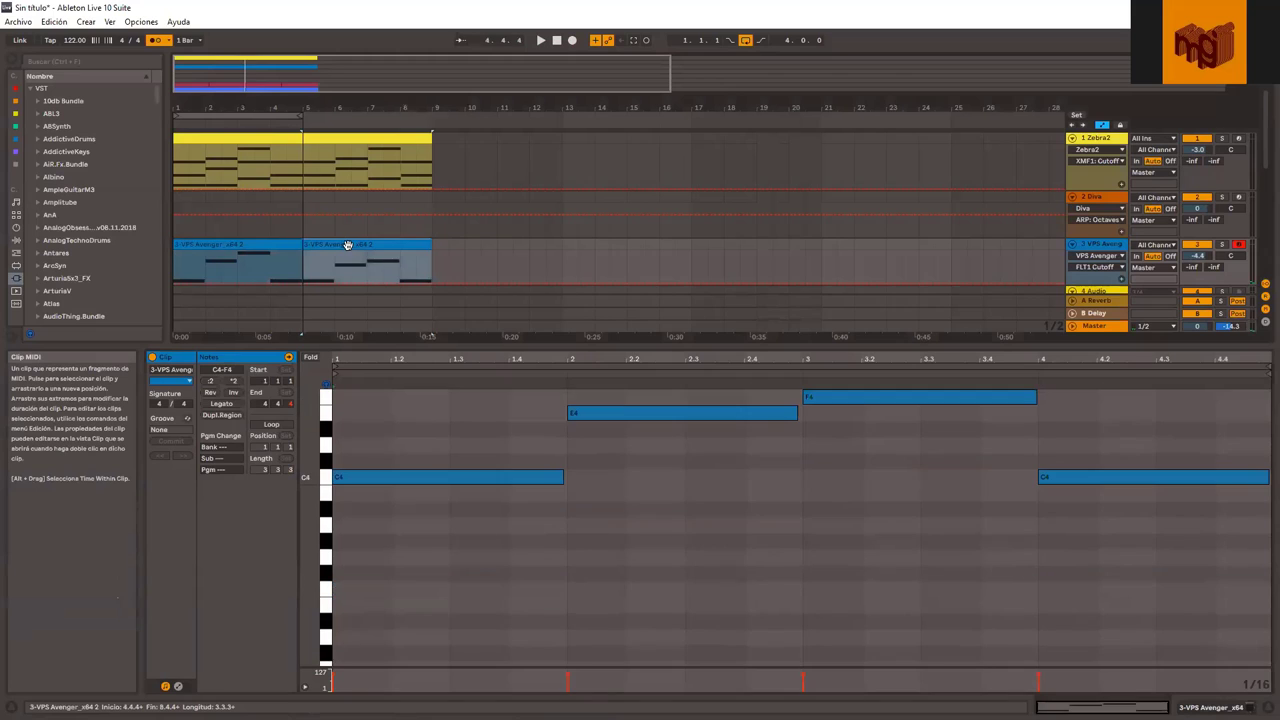
key(Delete)
click(259, 246)
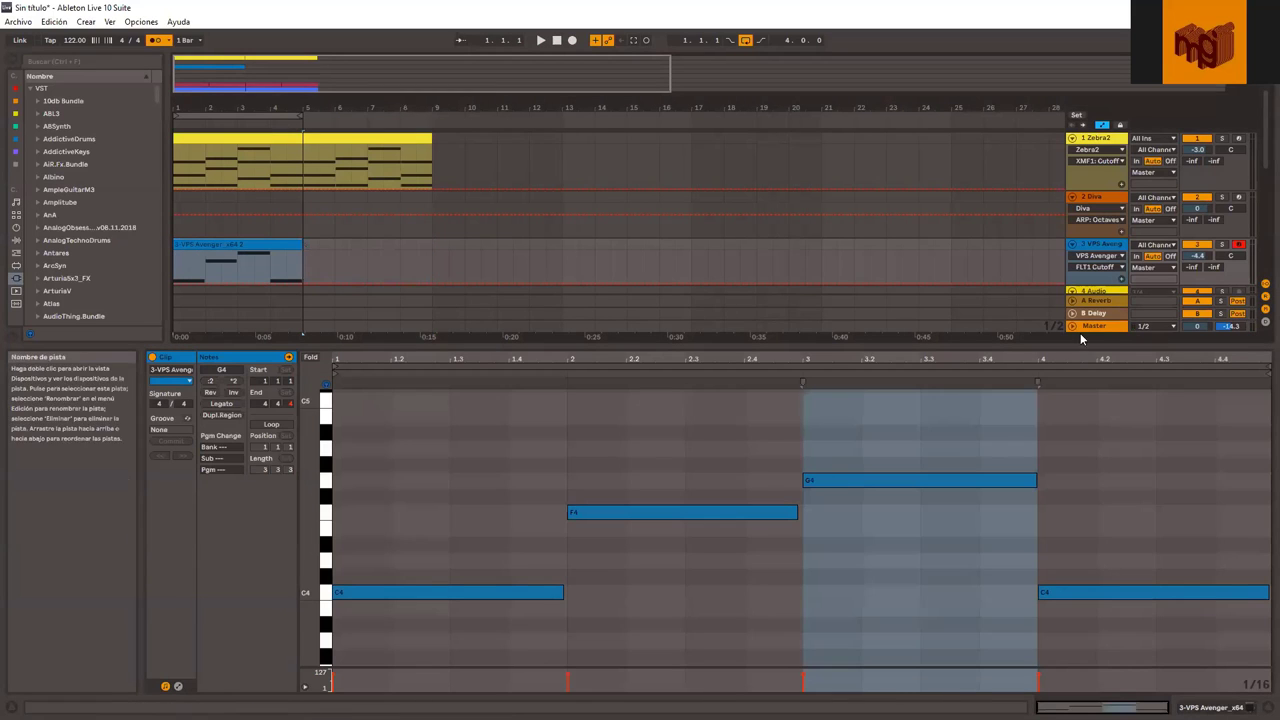
Extend the edited VPS Avenger clip's end to 5.1.1, duplicate it after itself, and shrink the note editor to enlarge the arrangement
mouse_move(1021, 355)
mouse_down()
mouse_move(1021, 400)
mouse_move(1021, 350)
mouse_up()
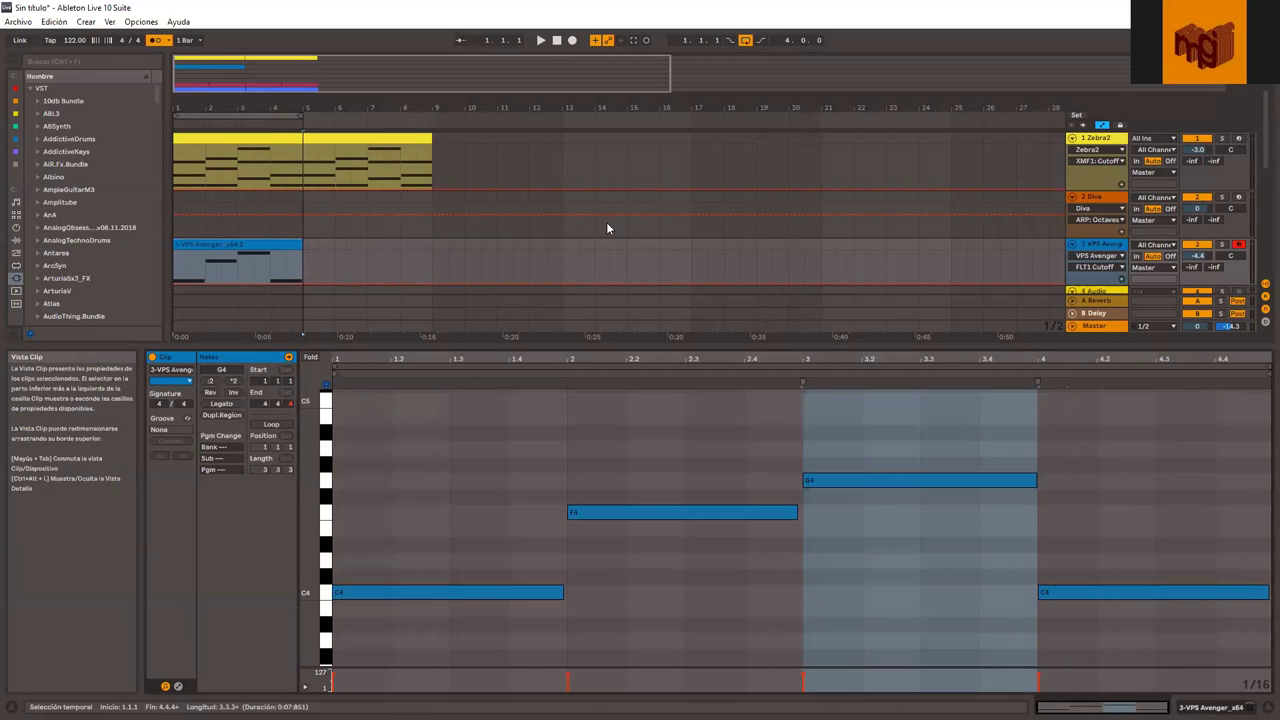
click(304, 242)
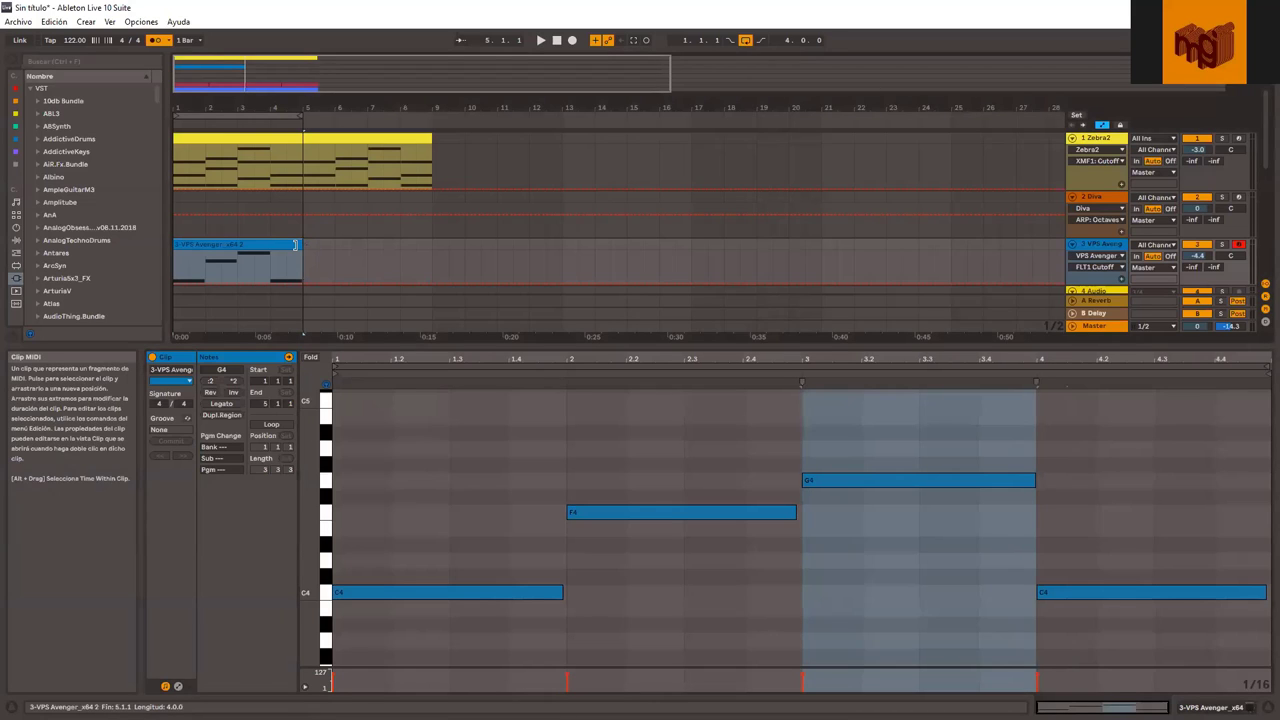
key(ctrl+d)
click(439, 262)
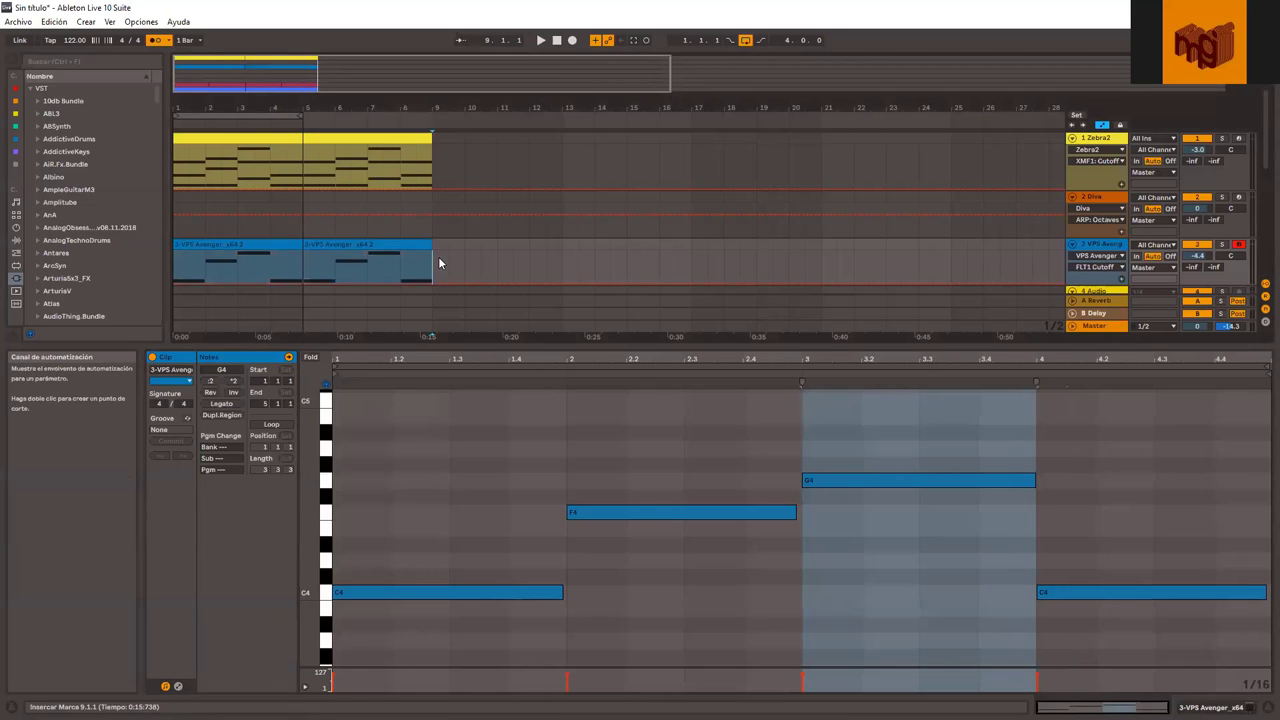
click(559, 41)
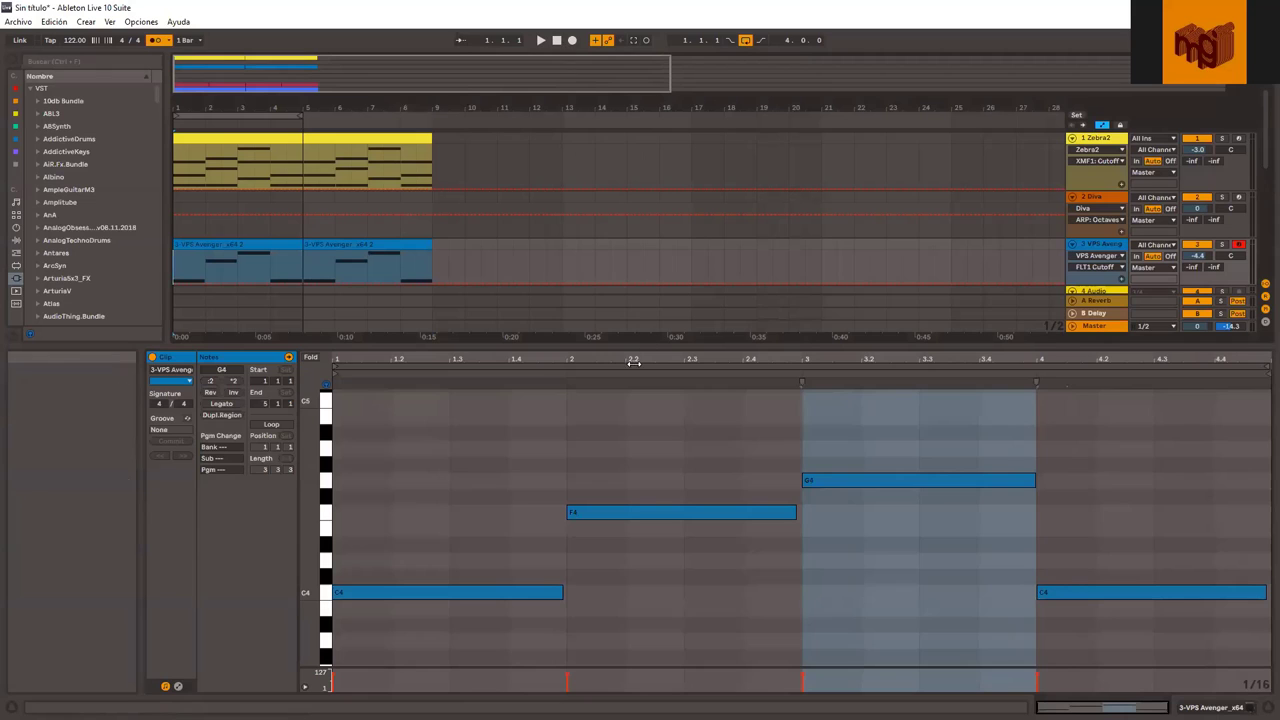
drag(632, 344, 592, 478)
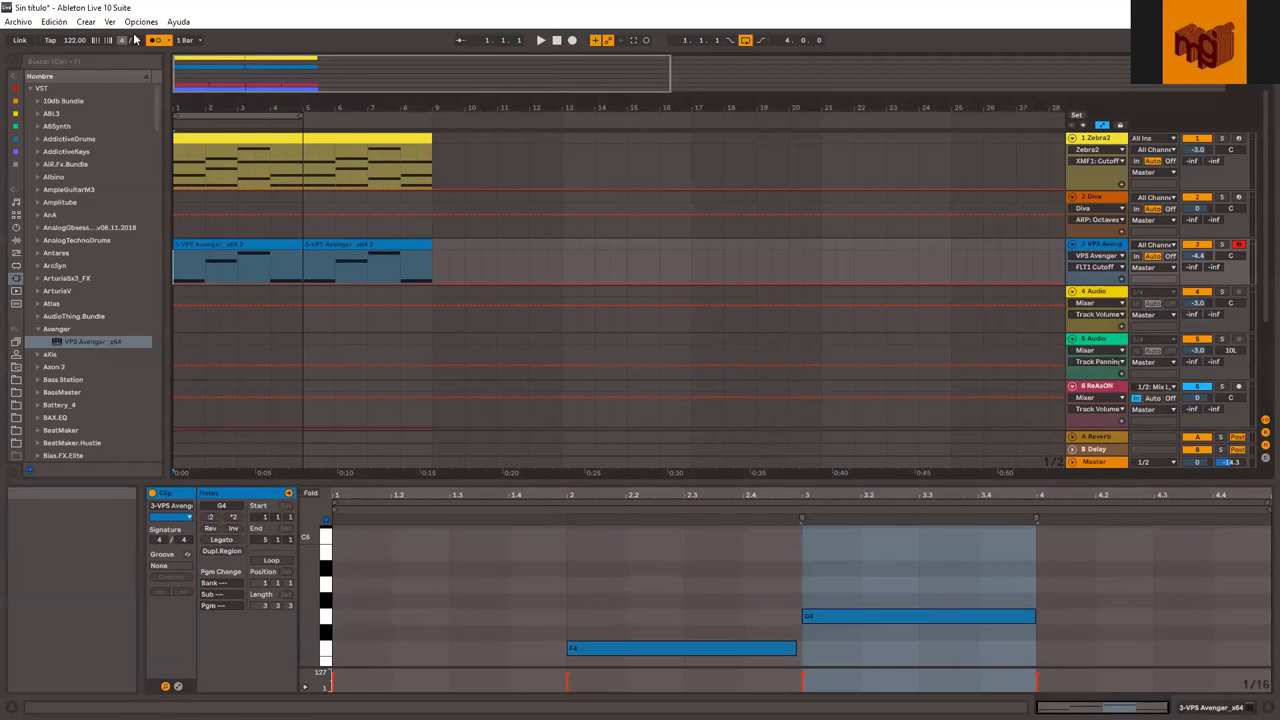
Set the metronome's count-in to 1 Bar
click(169, 40)
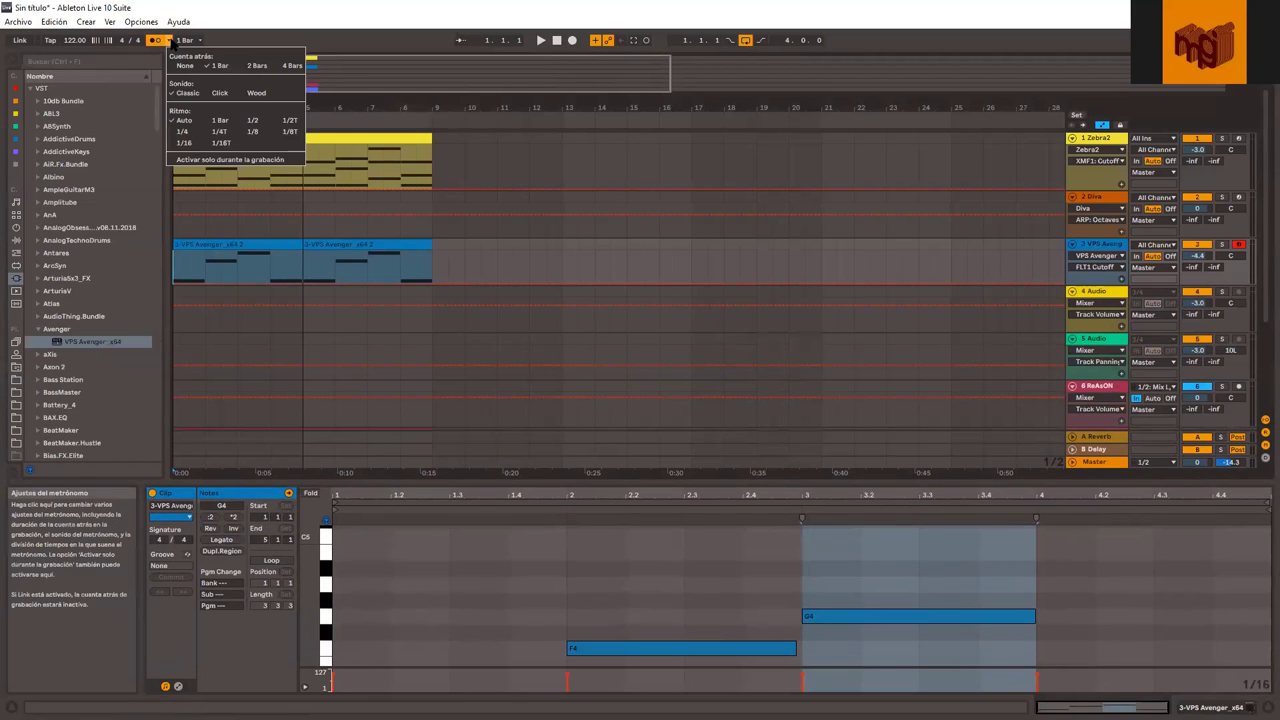
click(217, 44)
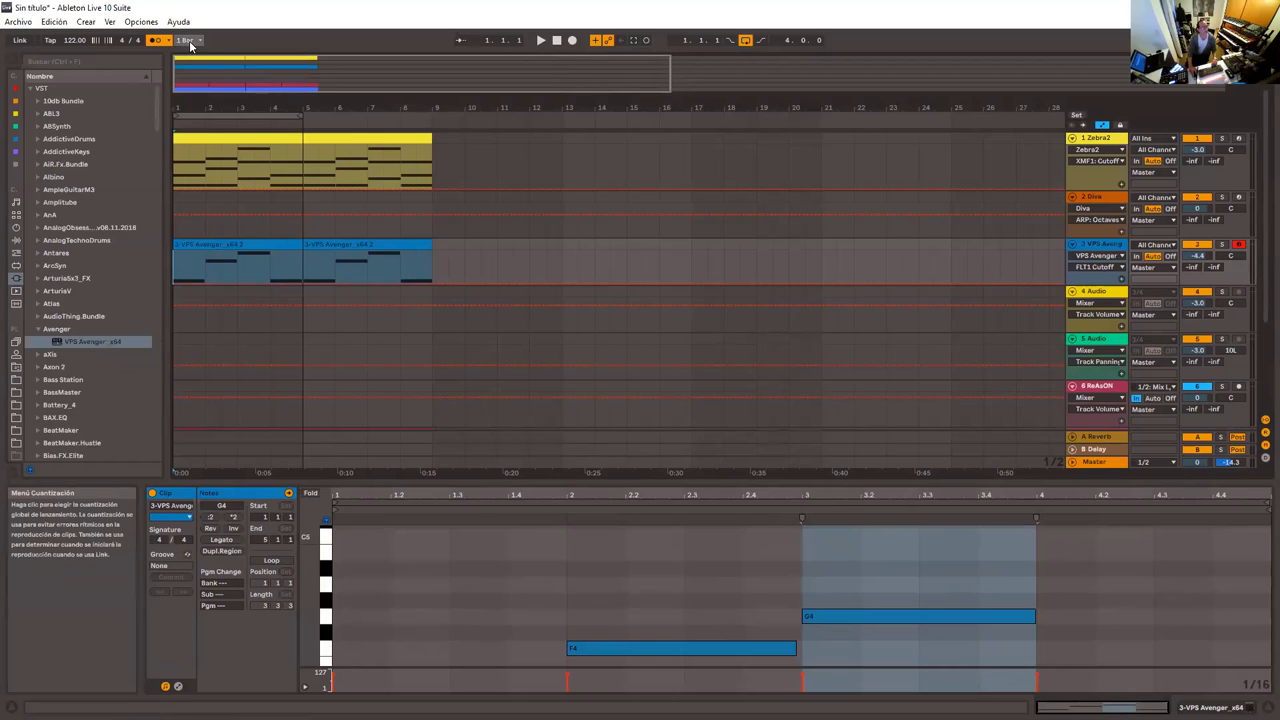
click(170, 41)
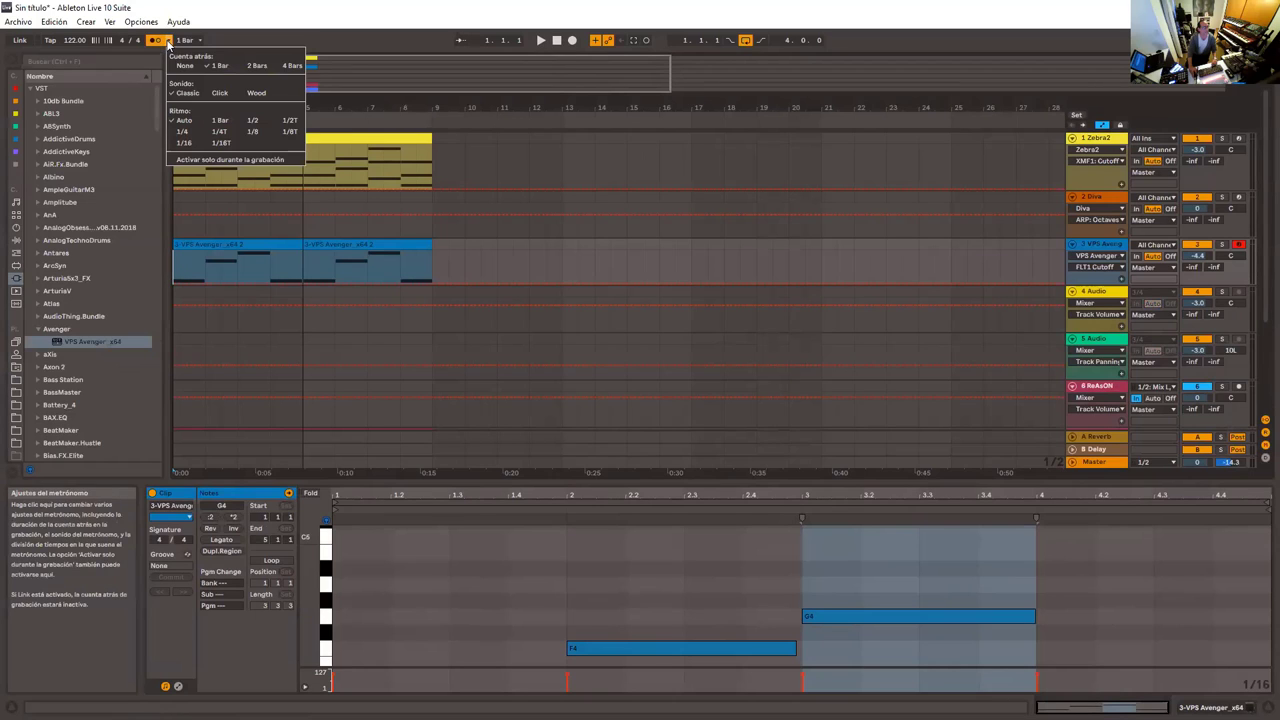
click(224, 67)
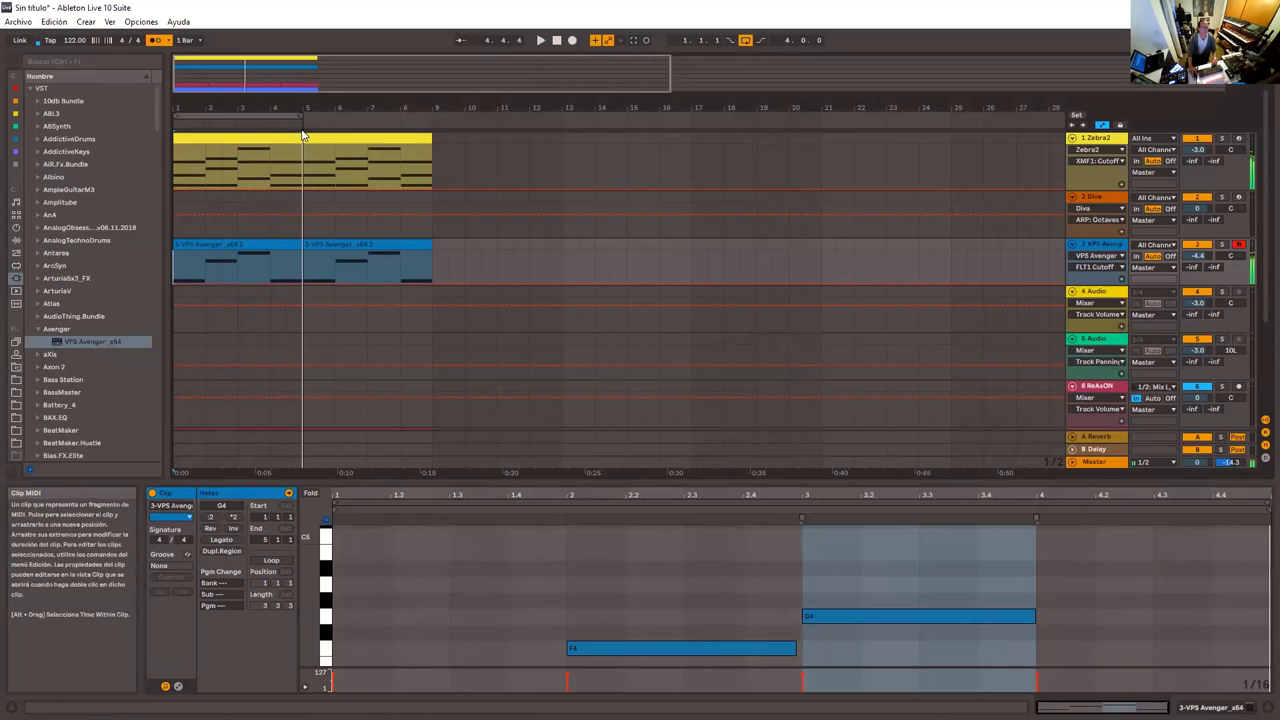
Extend the arrangement loop to eight bars, ending at 9.1.1, and check the clips on the lower tracks
drag(306, 118, 433, 120)
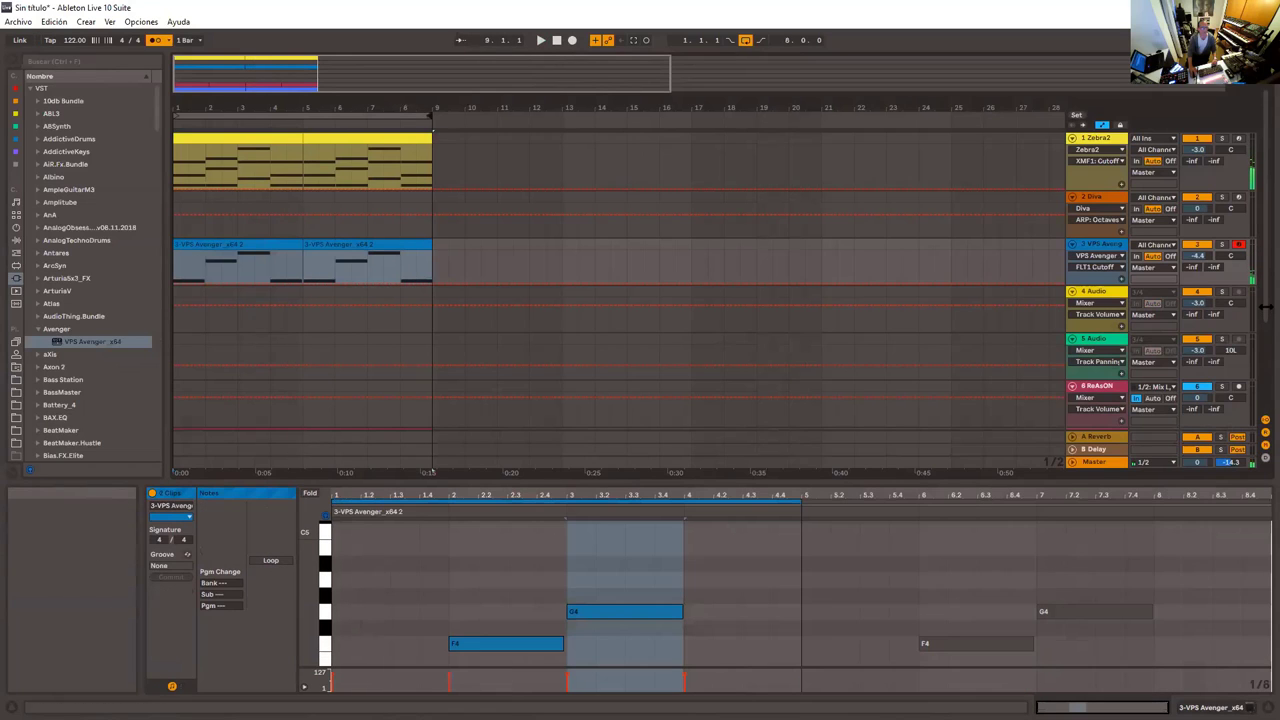
scroll(1262, 305, down, 3)
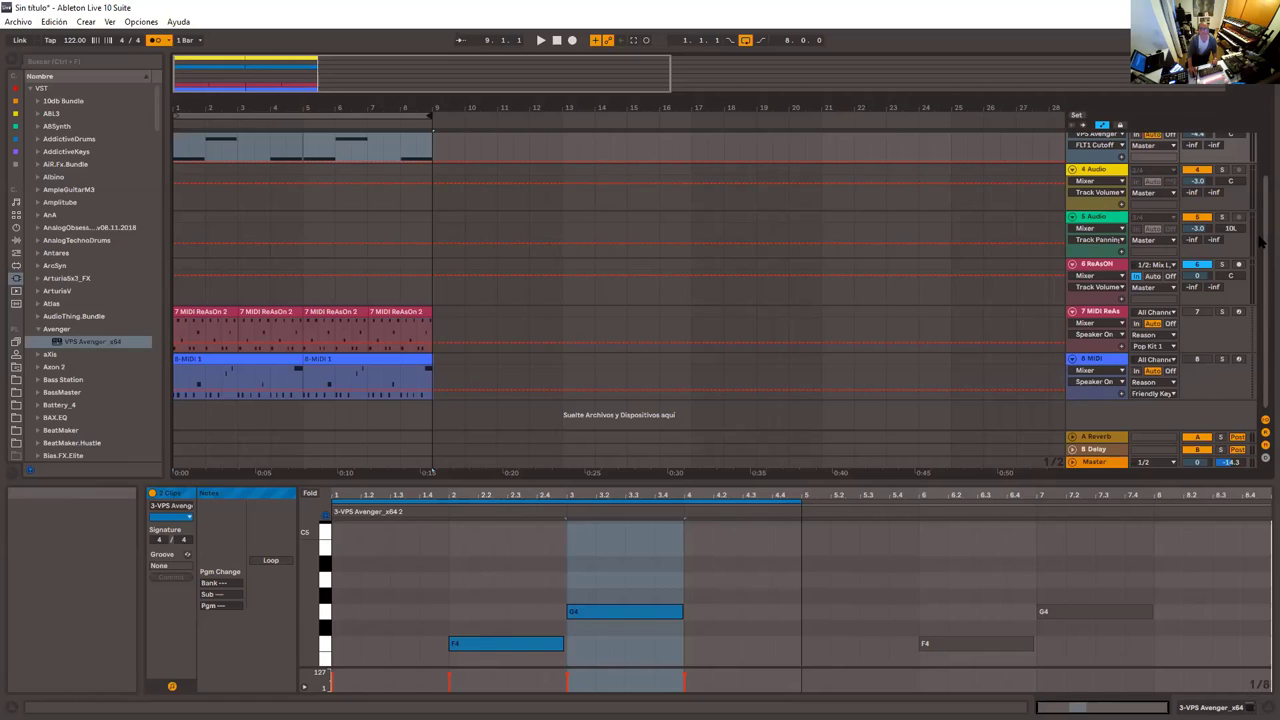
drag(1261, 201, 1262, 133)
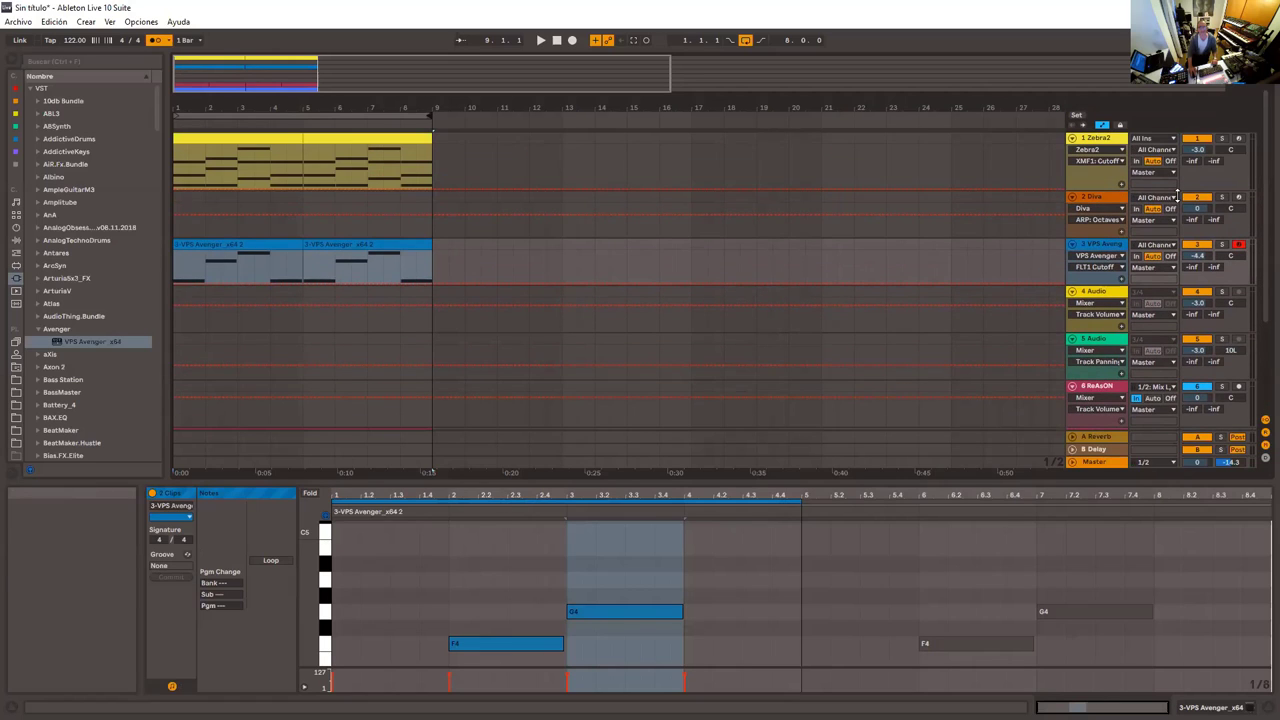
Reopen the VPS Avenger instrument window and browse its factory preset categories
click(1098, 245)
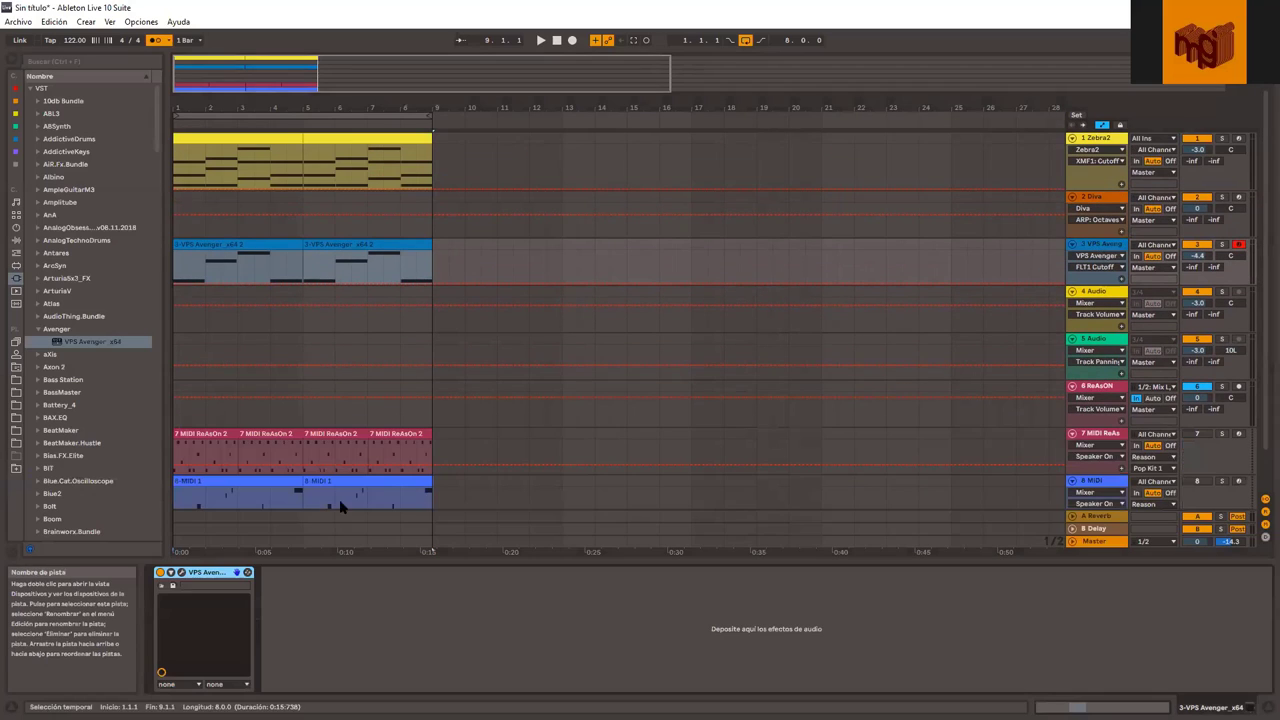
click(182, 574)
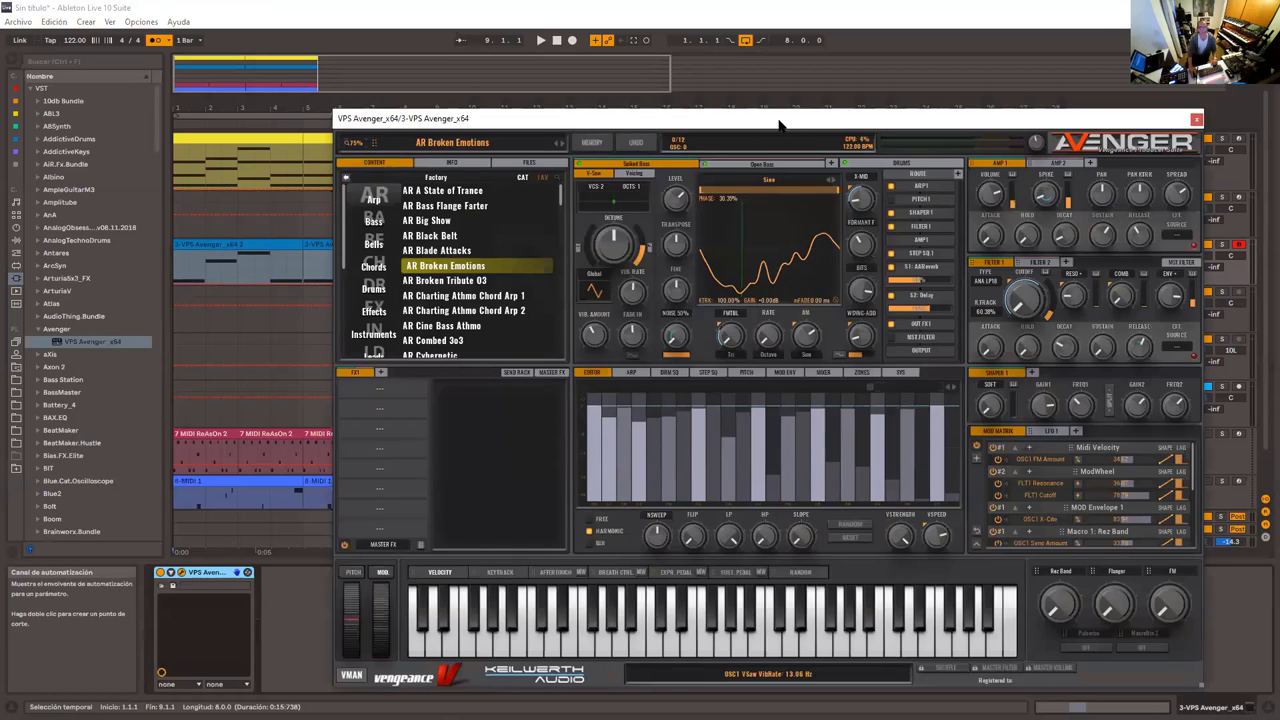
drag(780, 124, 760, 108)
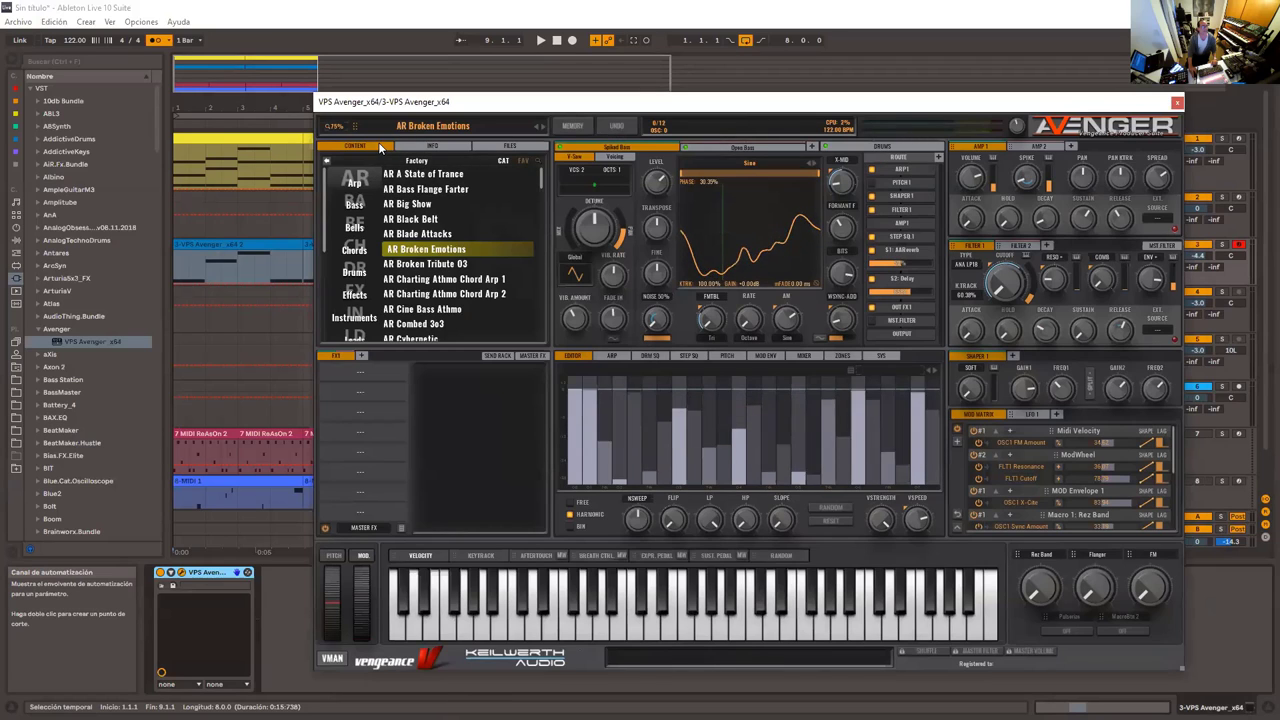
scroll(345, 300, down, 1)
scroll(345, 300, down, 5)
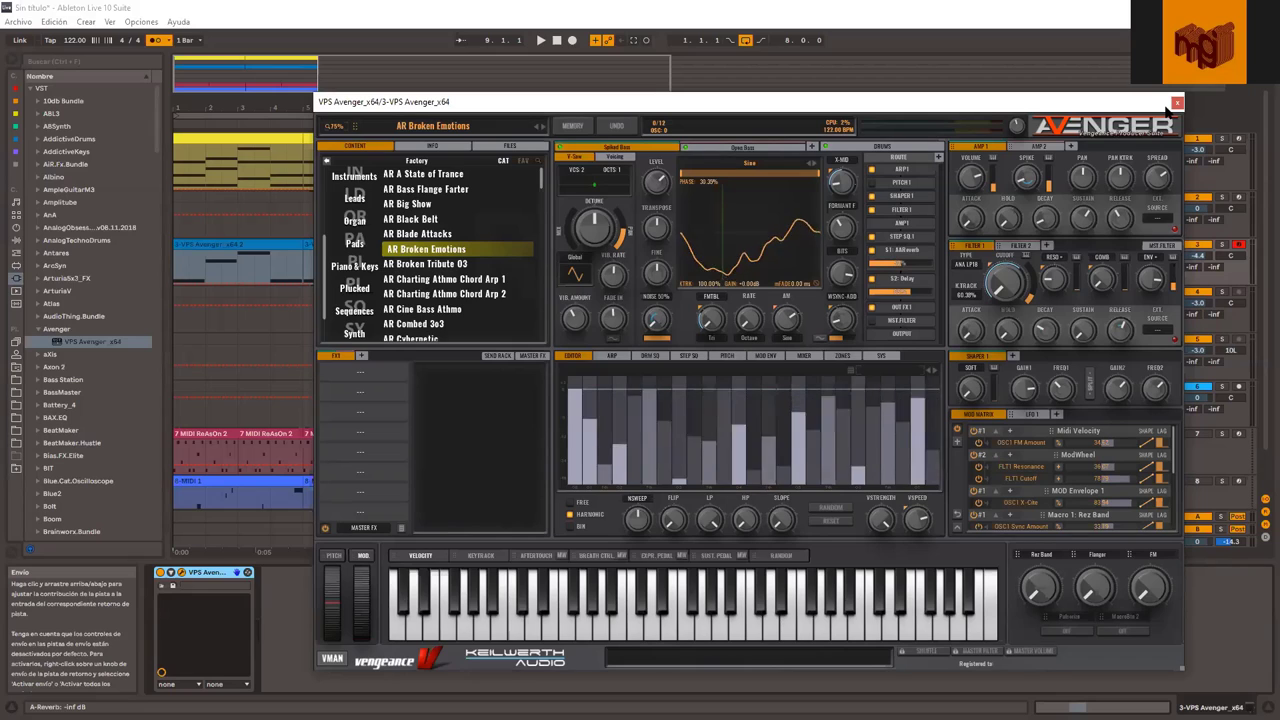
Show VPS Avenger's drum section, select the Snare 1 slot and load the Analog 2 drum kit
click(896, 147)
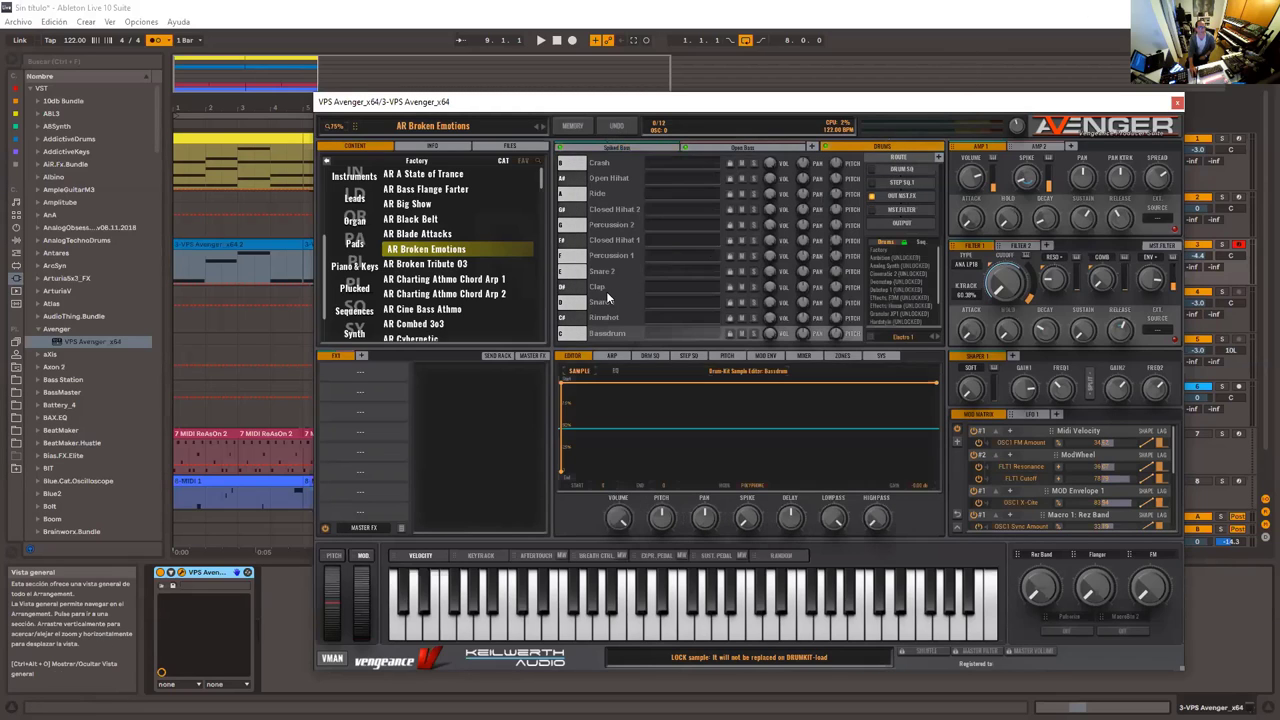
click(577, 303)
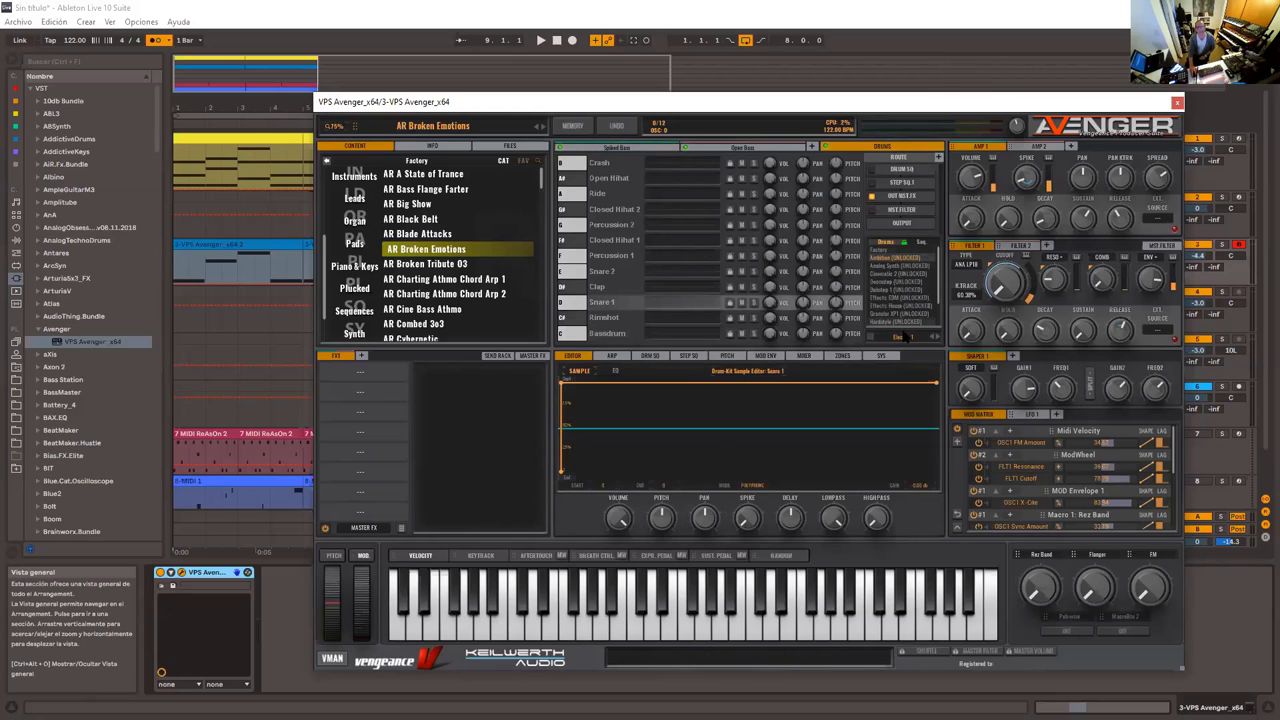
click(934, 338)
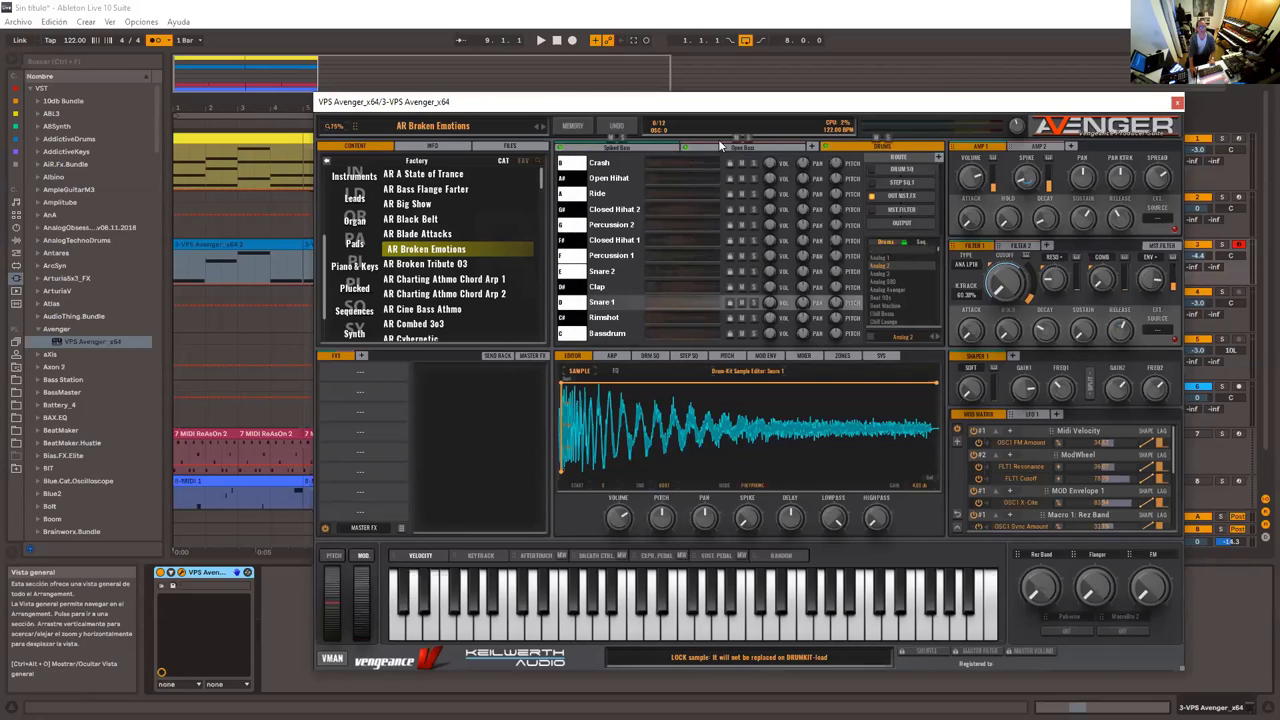
Return VPS Avenger to its Spiked Bass oscillator view and reposition the instrument window over the arrangement
click(653, 146)
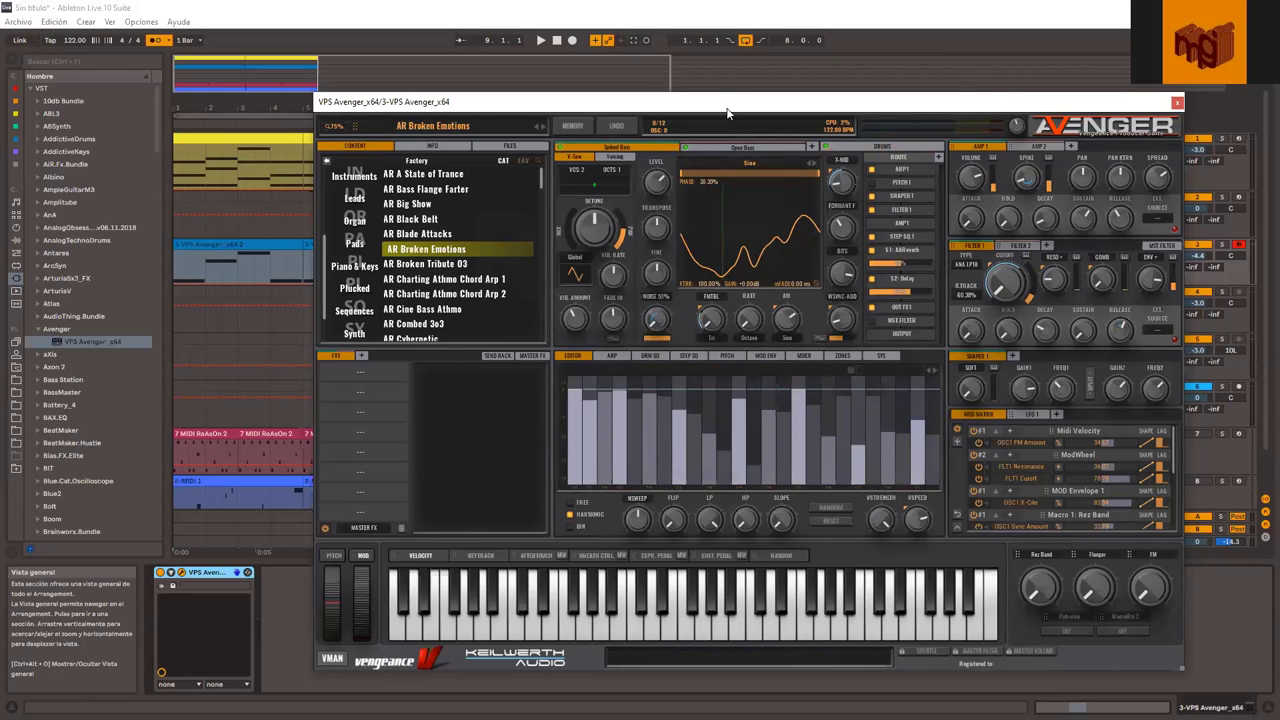
drag(727, 112, 669, 98)
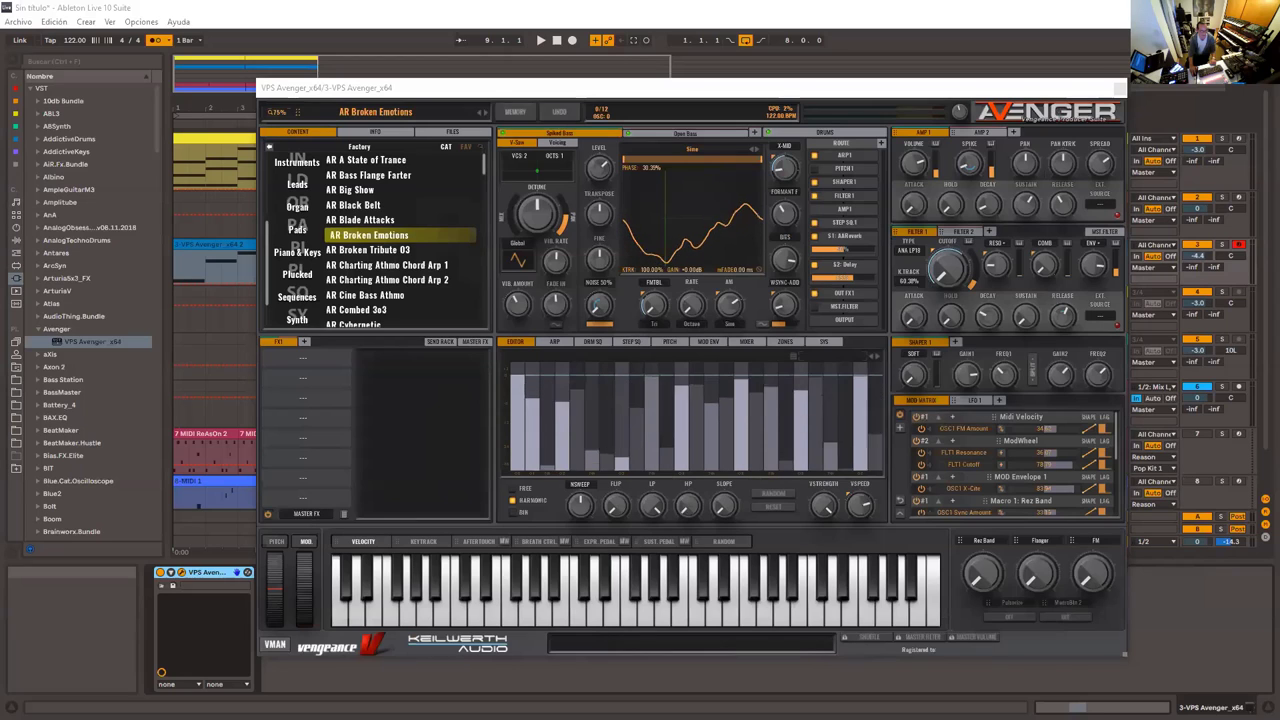
click(1041, 89)
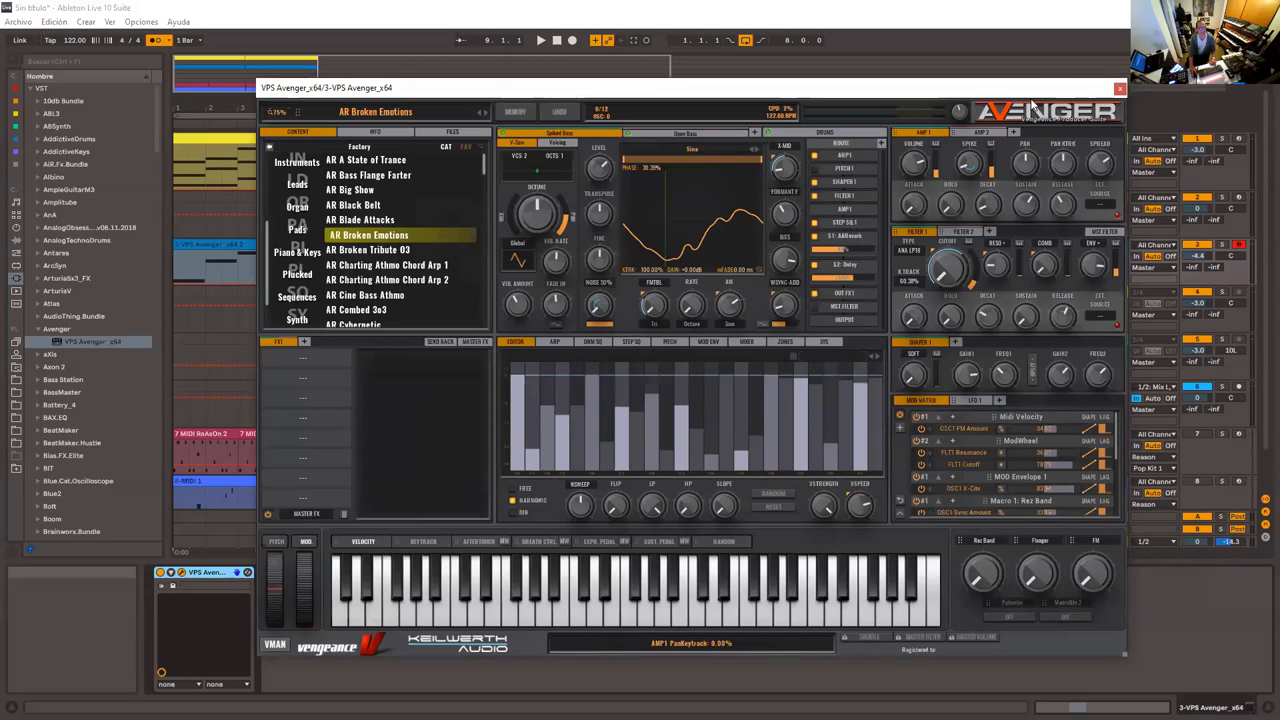
drag(1030, 88, 1012, 98)
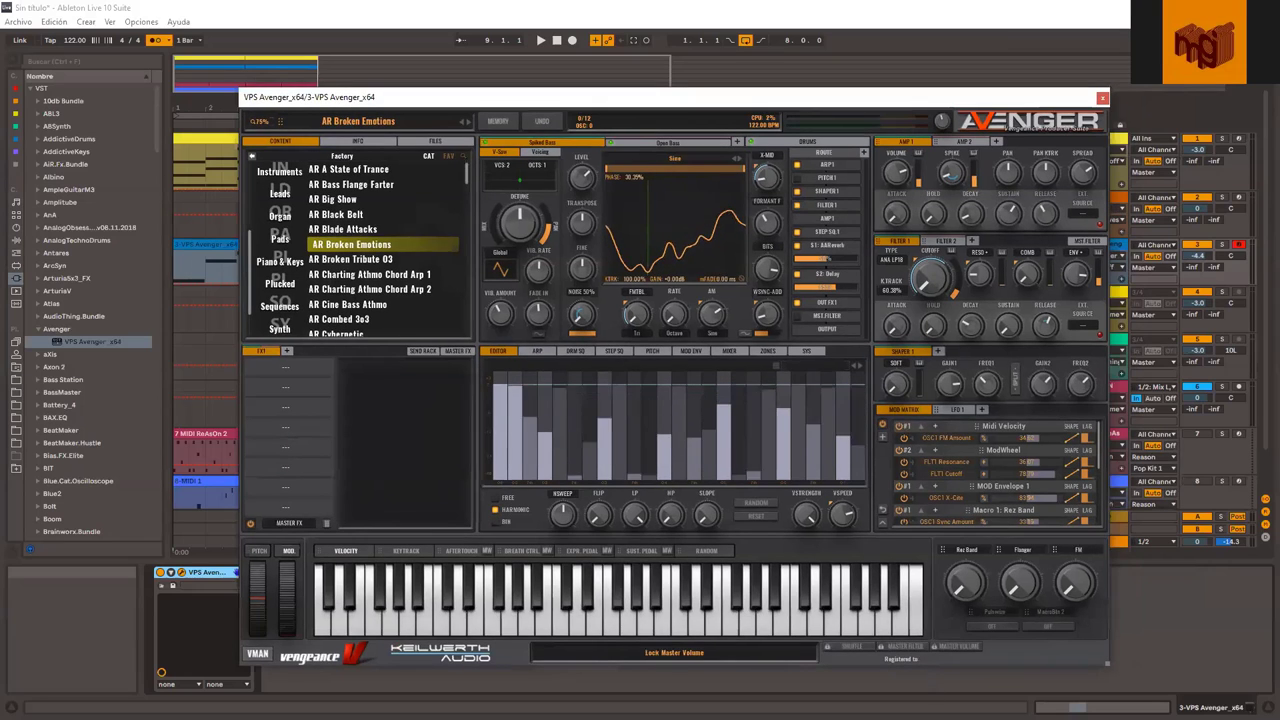